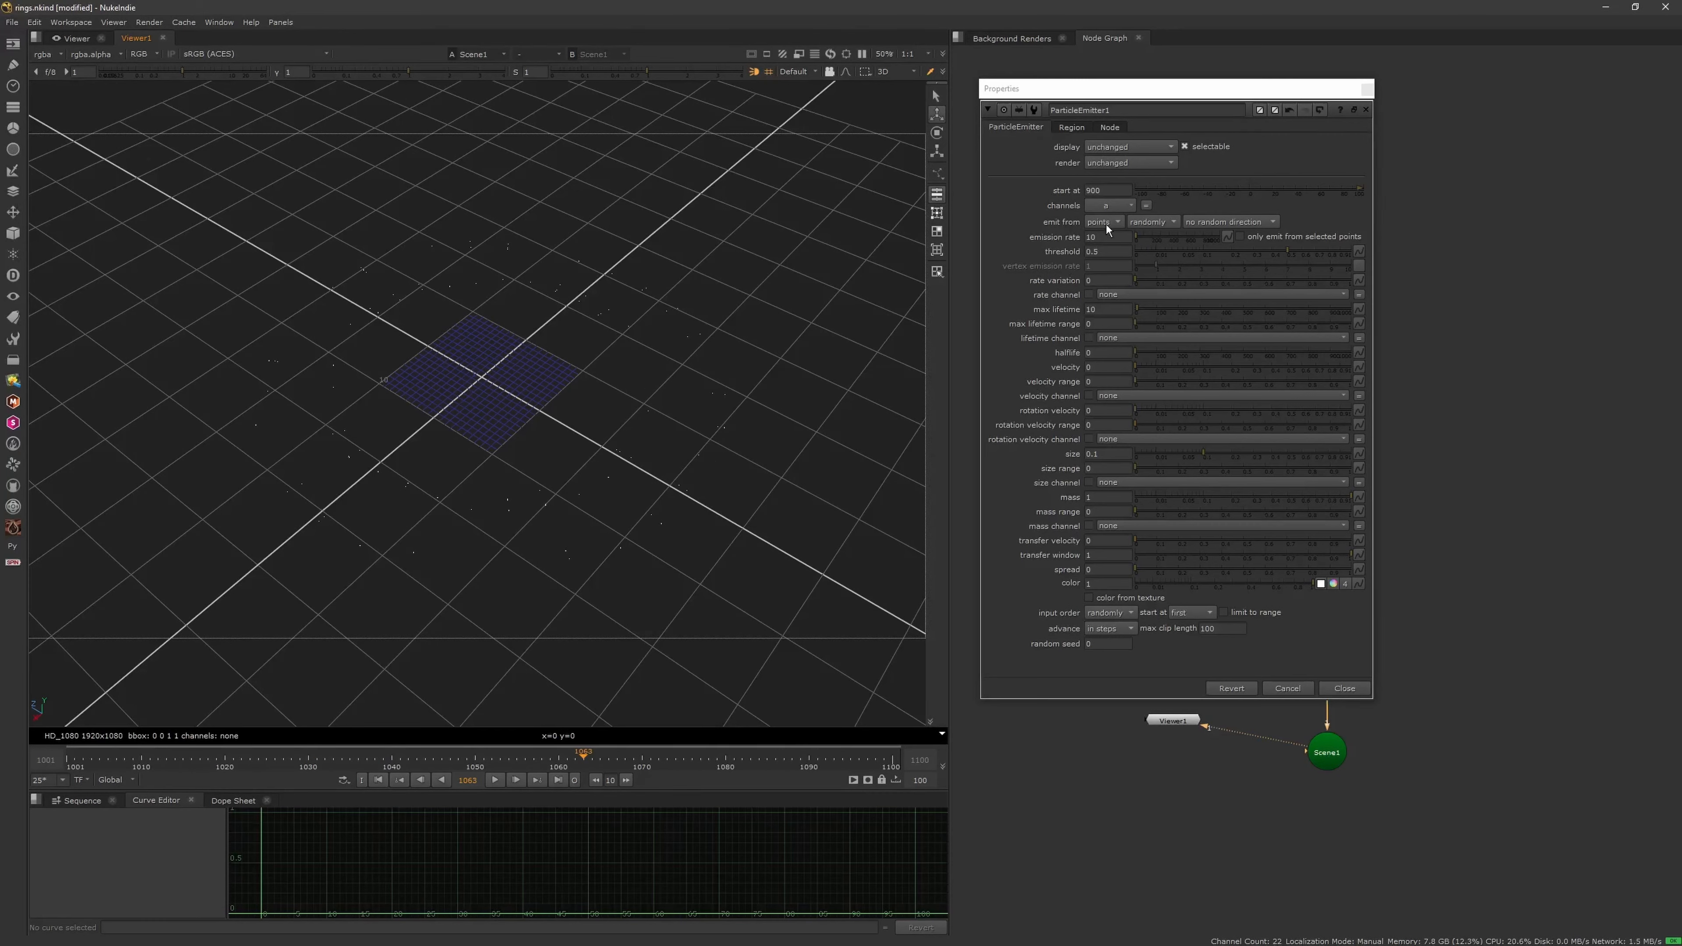
# Set the ParticleEmitter to emit from faces at an emission rate of 300 and scrub the timeline to preview the rings
pyautogui.moveTo(259, 759); pyautogui.dragTo(439, 769)
pyautogui.click(1148, 237)
pyautogui.scroll(3, 576, 565)
pyautogui.keyDown('ctrl'); pyautogui.moveTo(575, 565); pyautogui.dragTo(507, 476); pyautogui.keyUp('ctrl')
pyautogui.moveTo(274, 761); pyautogui.dragTo(391, 760)
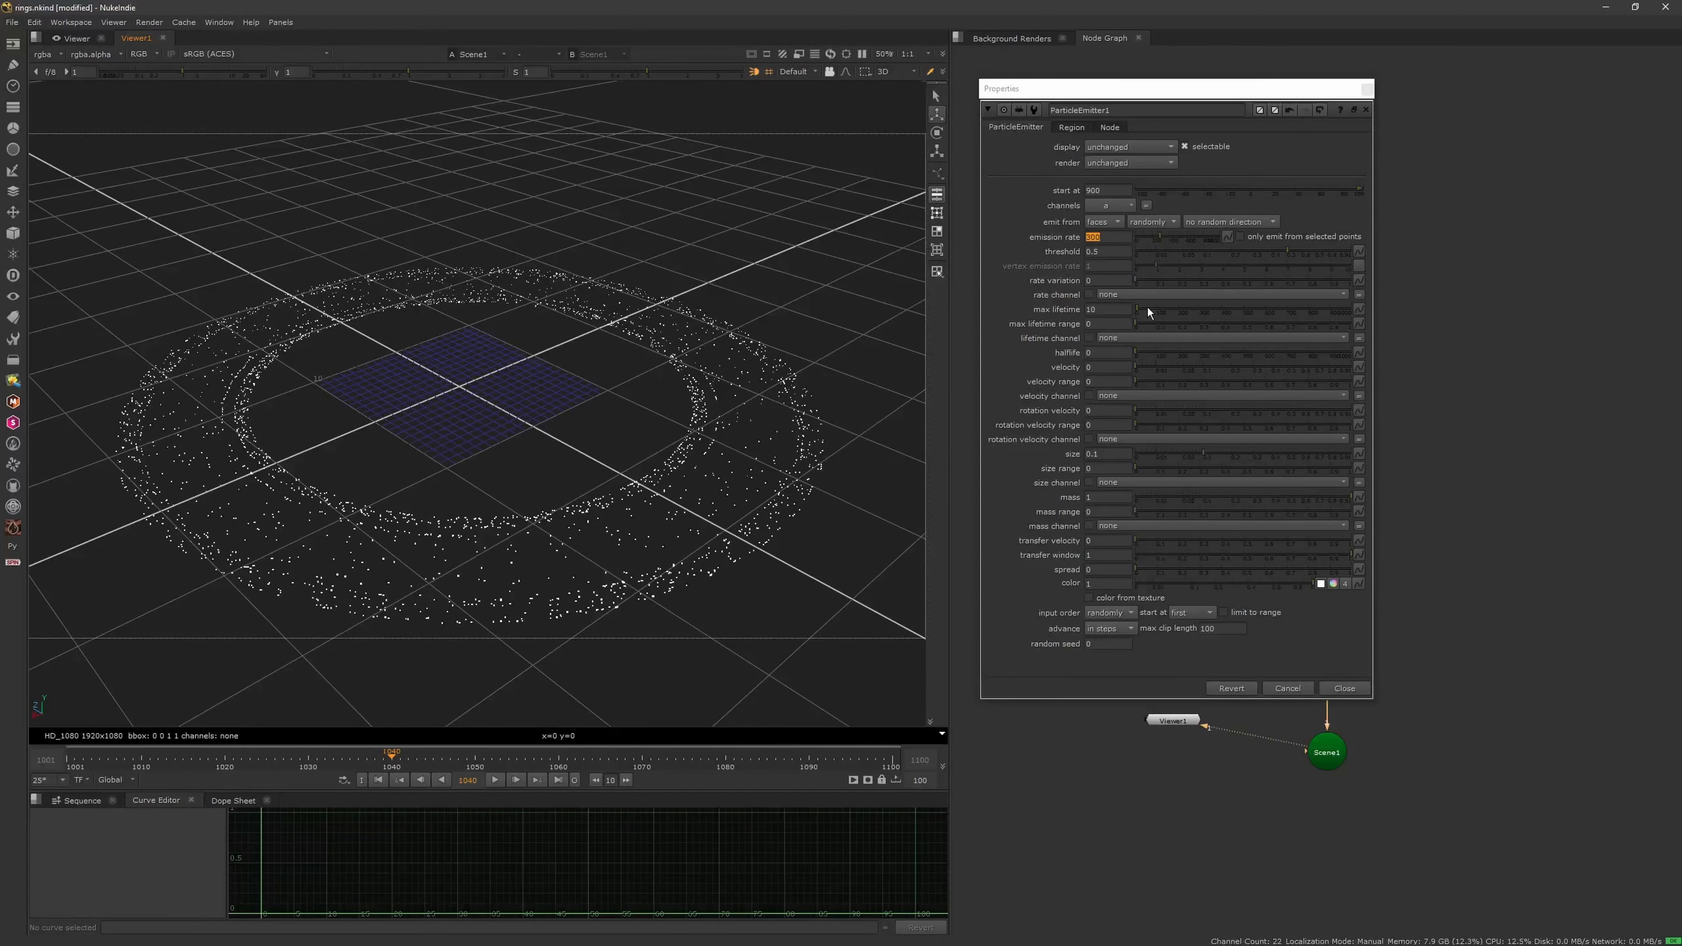
# Set the emitter's velocity to 0.01 and play back the particles from the start
pyautogui.click(1115, 368)
pyautogui.write('.1')
pyautogui.press('Return')
pyautogui.click(397, 781)
pyautogui.click(493, 783)
pyautogui.click(493, 783)
pyautogui.click(1092, 367)
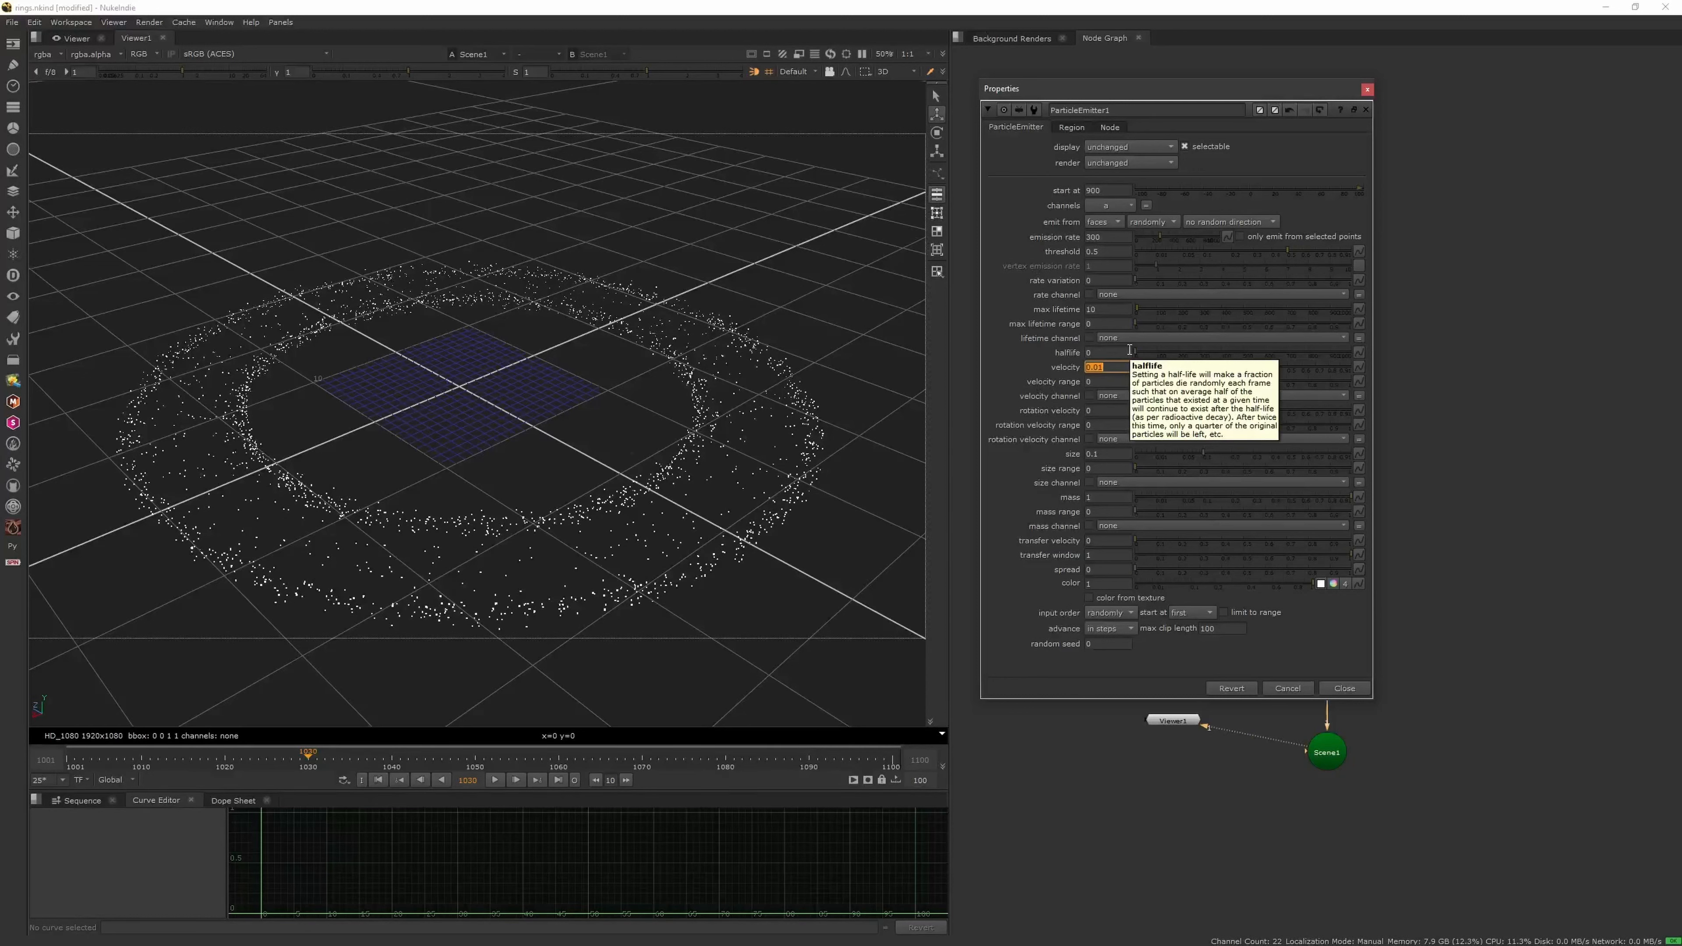
pyautogui.write('0')
# Set the emitter's max lifetime to 400
pyautogui.moveTo(1138, 308); pyautogui.dragTo(1081, 309)
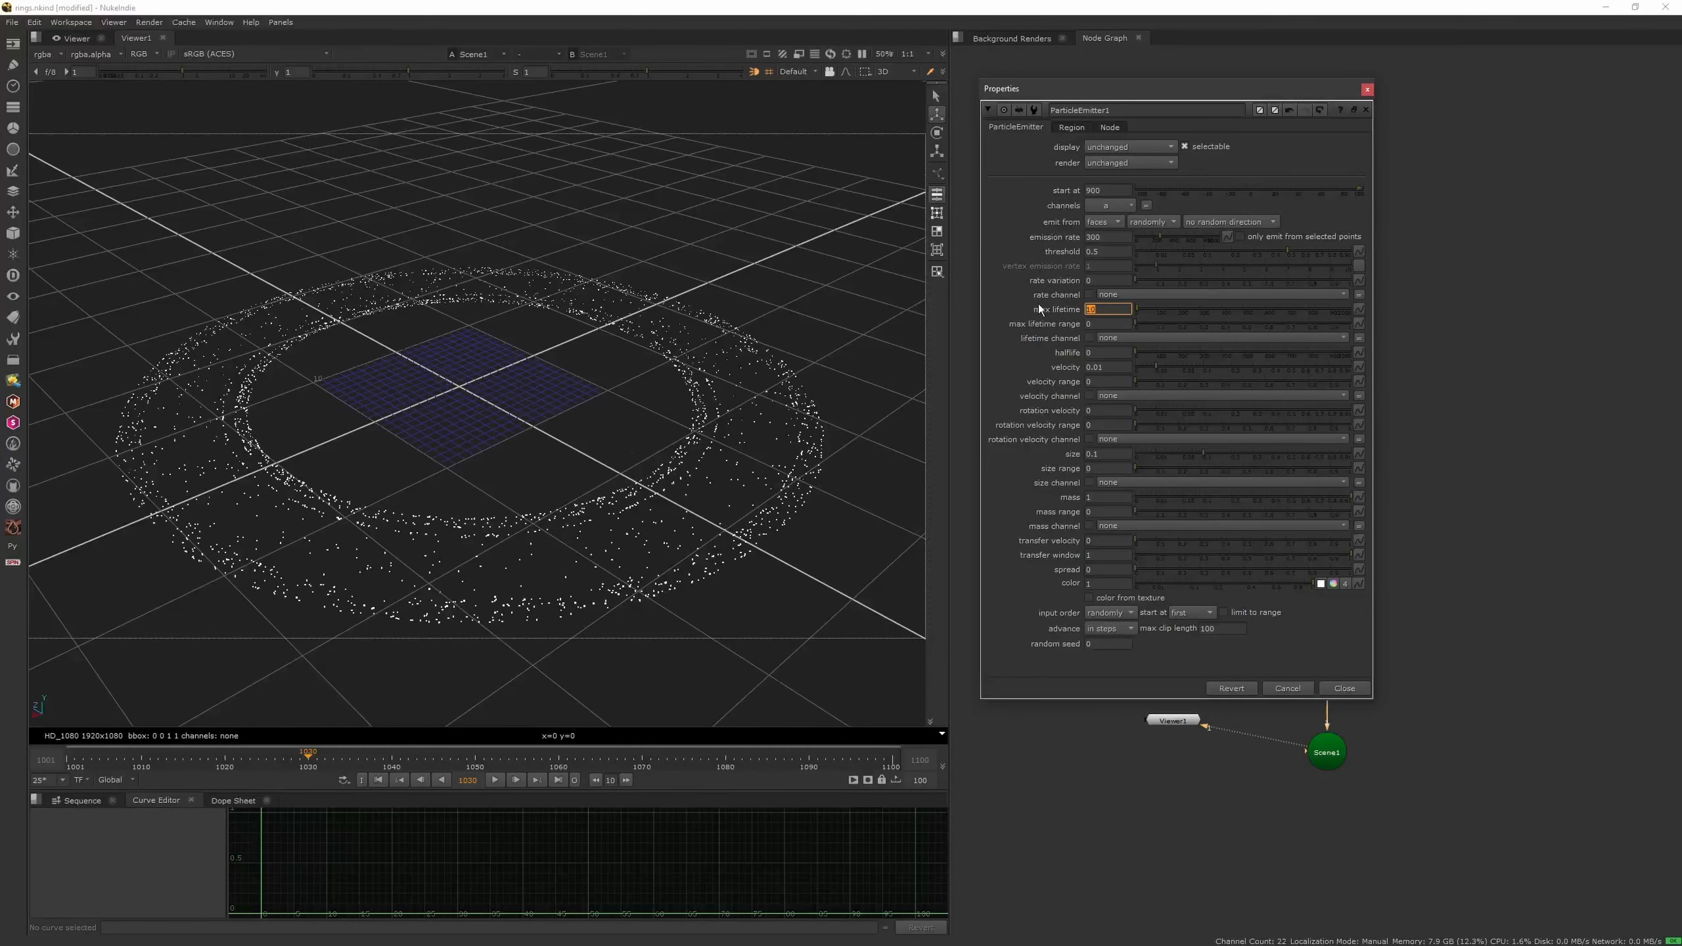
pyautogui.write('400')
pyautogui.press('Return')
pyautogui.moveTo(1134, 236); pyautogui.dragTo(1088, 237)
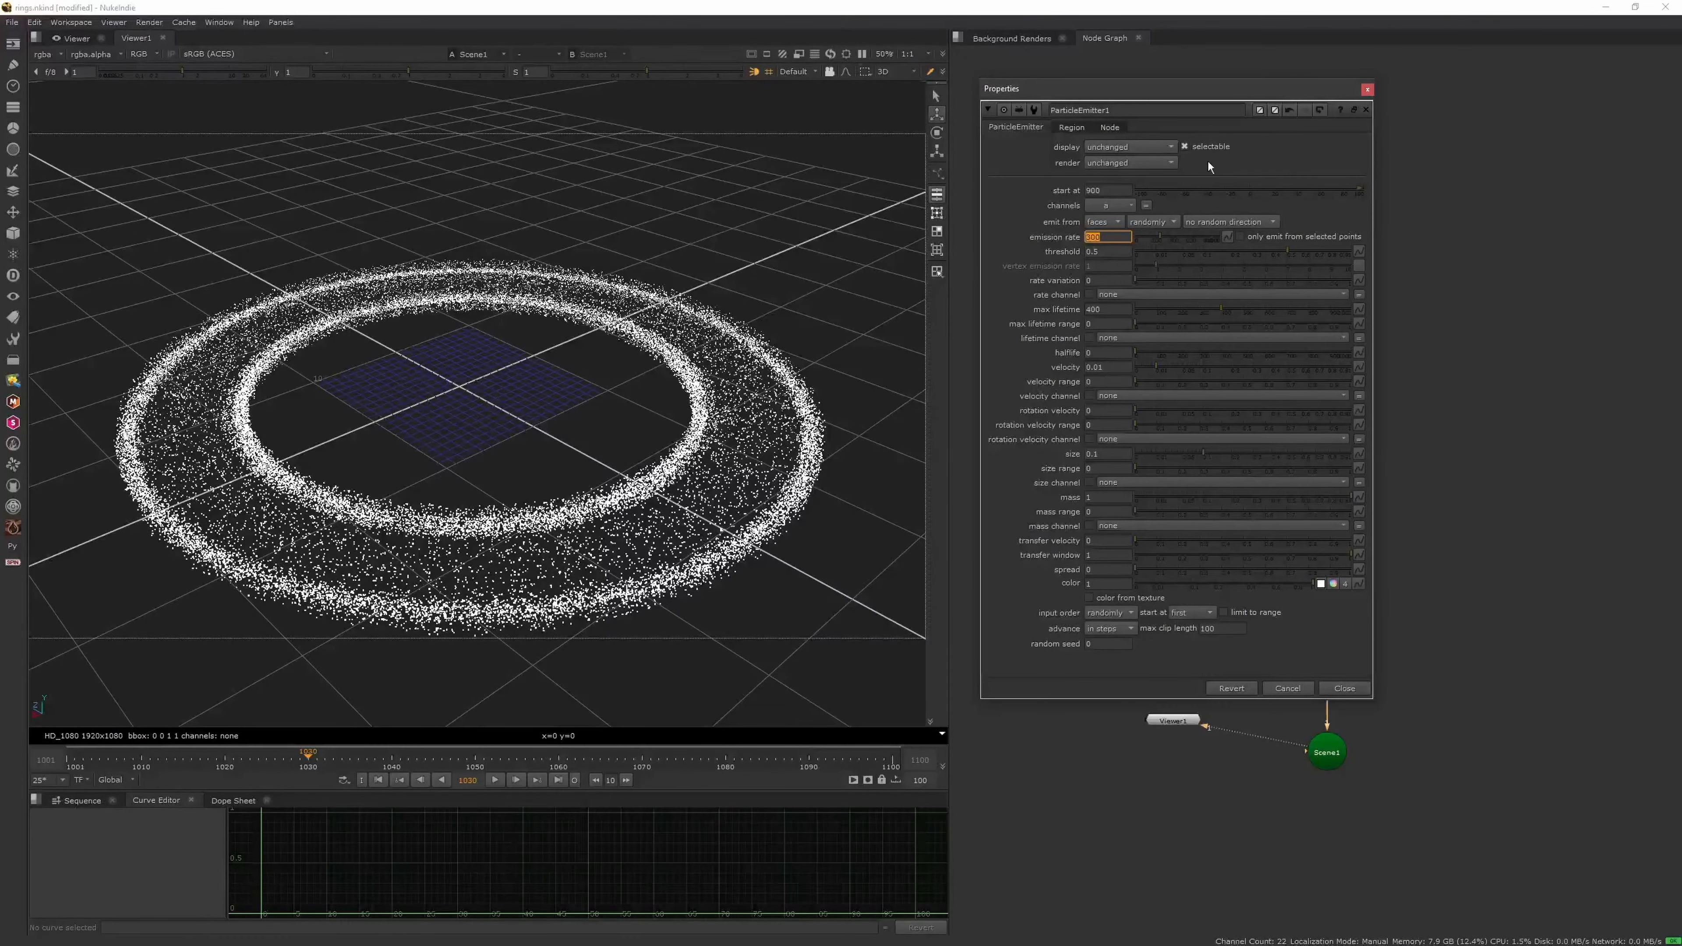
# Try the uniform and in-order emission modes and emission from points, and restore random emission from faces
pyautogui.click(1134, 222)
pyautogui.click(1143, 233)
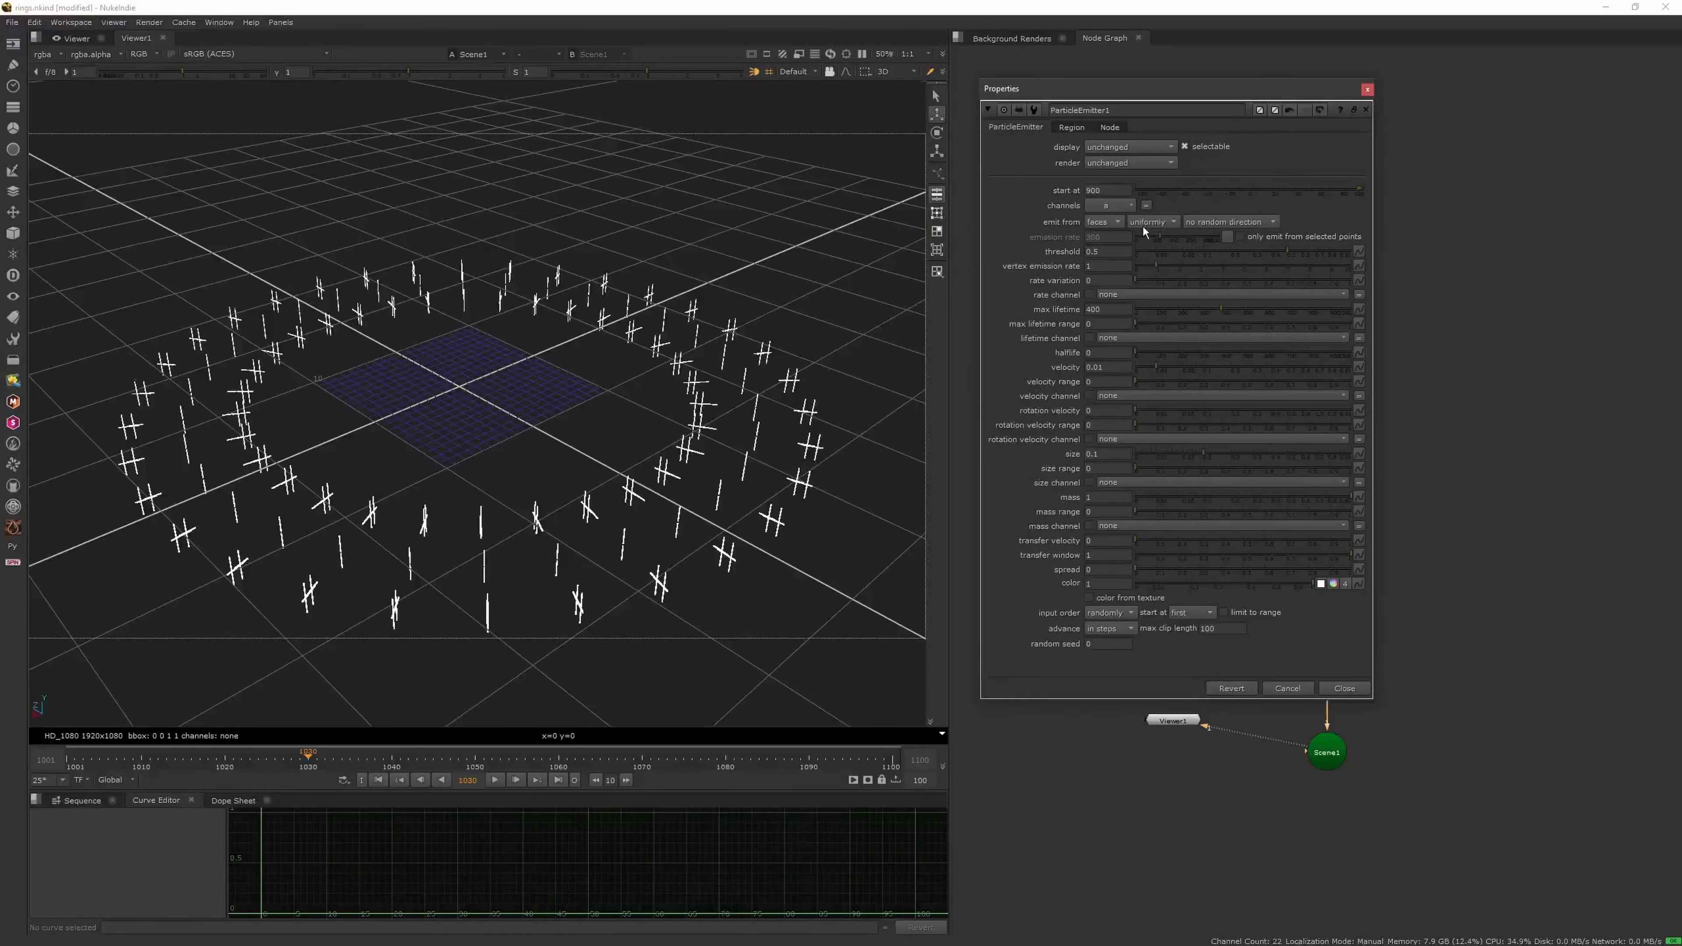
pyautogui.hotkey('shift', 'Right')
pyautogui.click(1153, 221)
pyautogui.click(1163, 238)
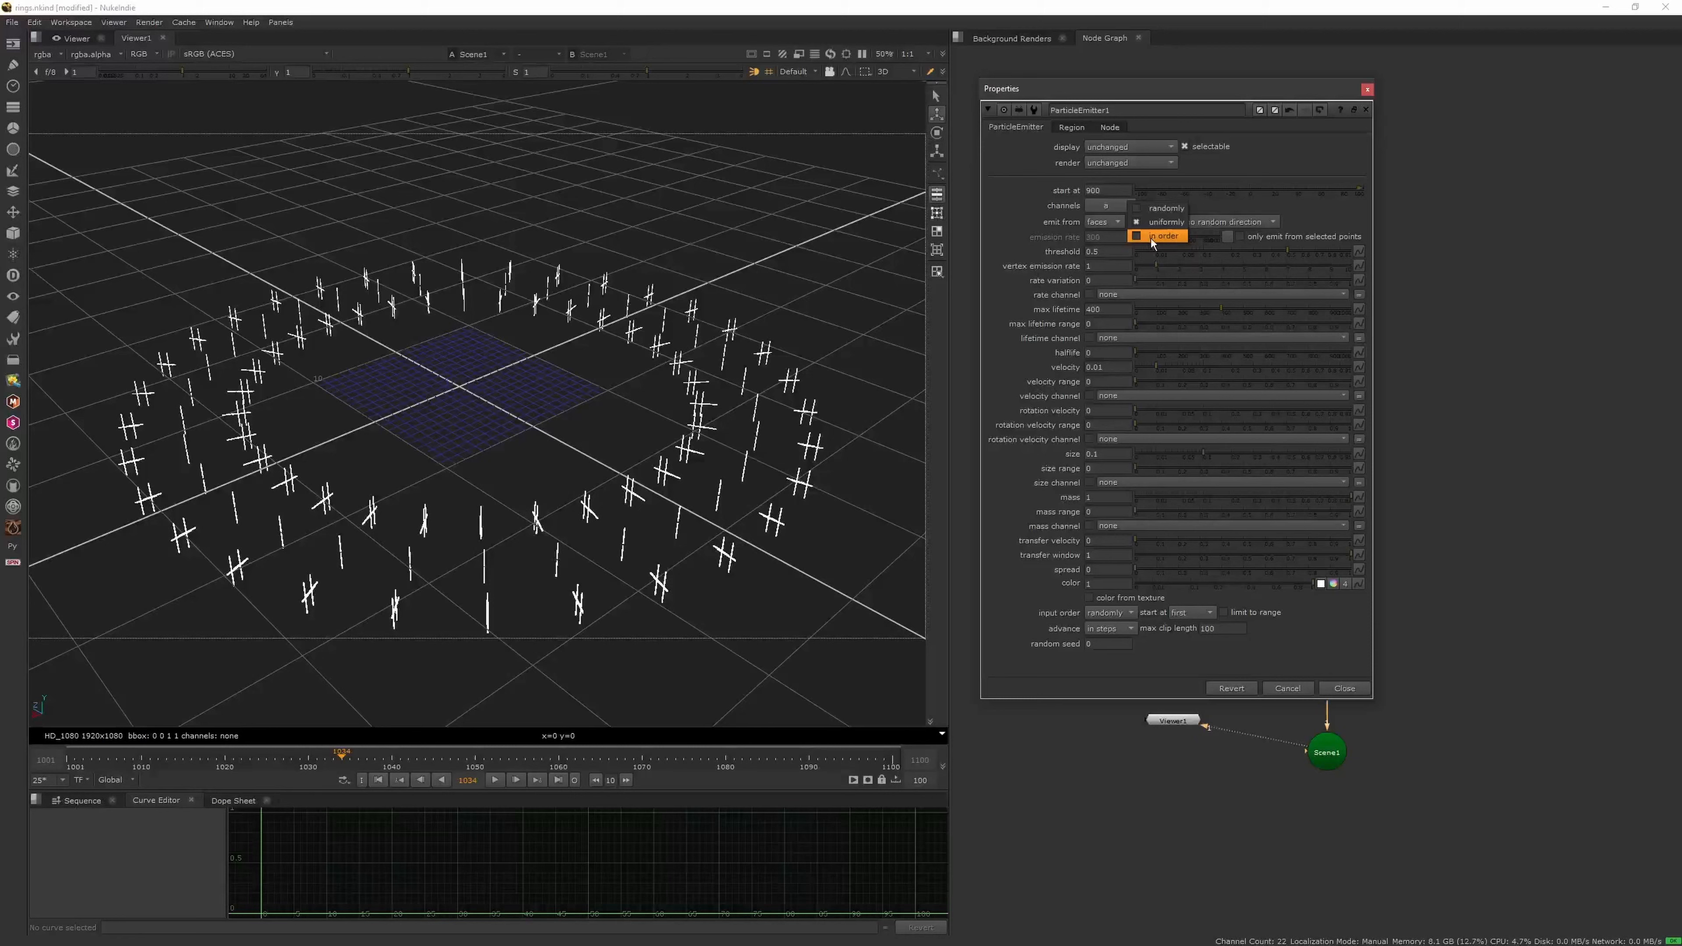
pyautogui.click(1139, 222)
pyautogui.click(1150, 210)
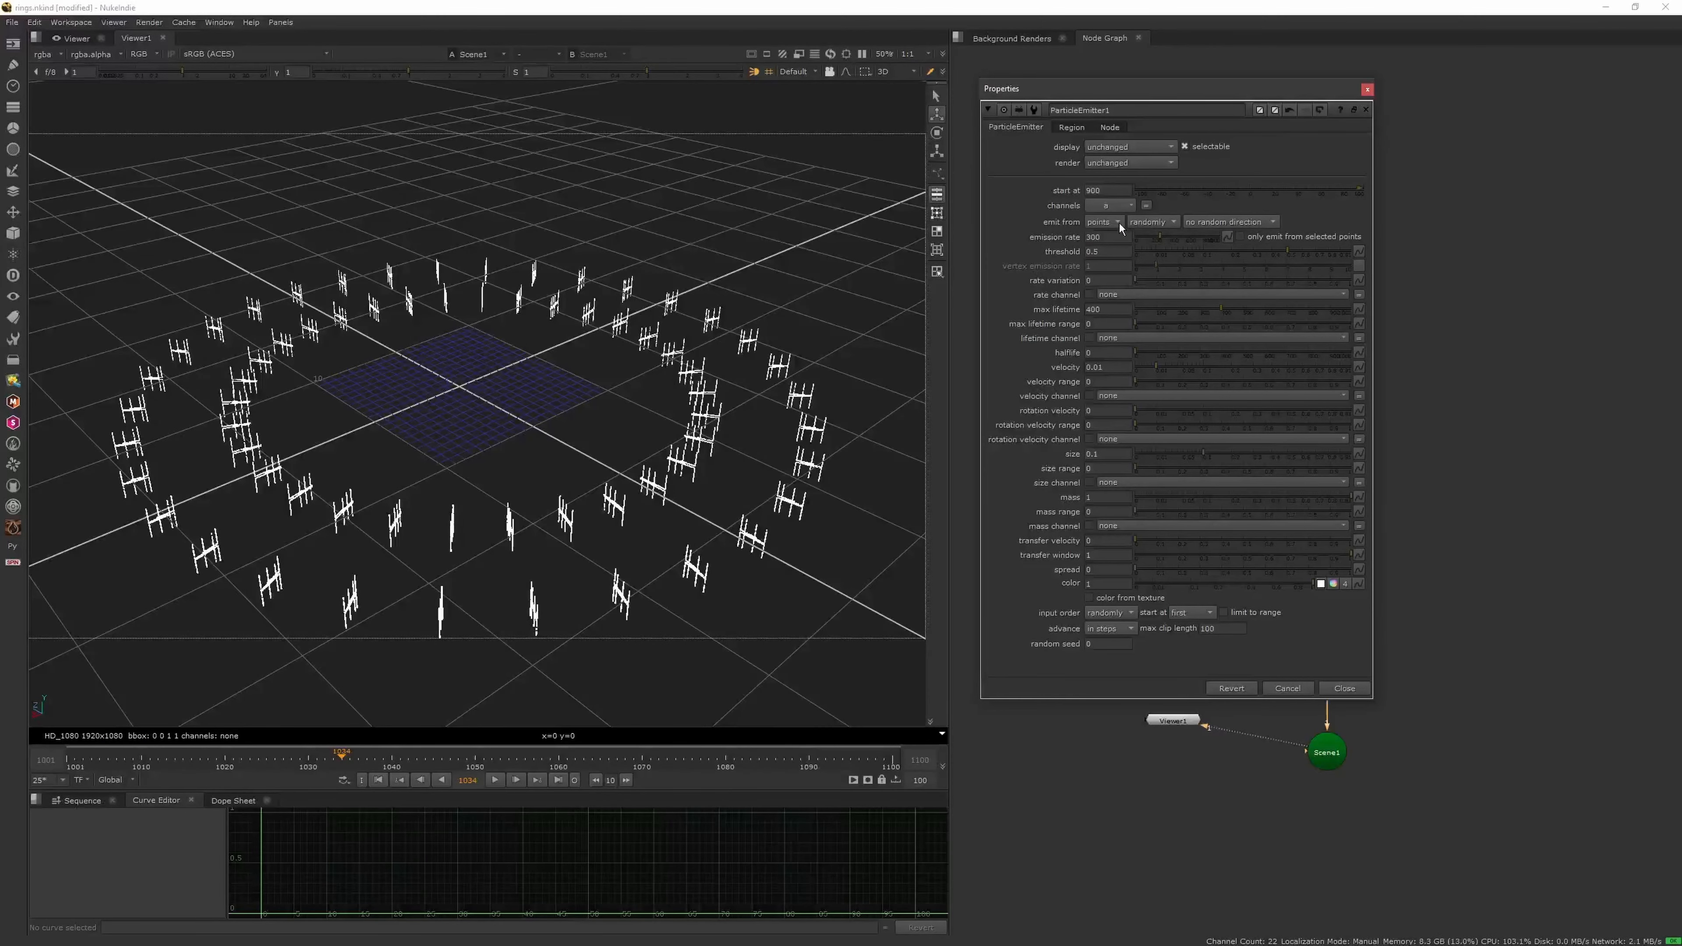
pyautogui.click(1164, 223)
pyautogui.click(1167, 237)
pyautogui.click(1170, 224)
pyautogui.click(1166, 233)
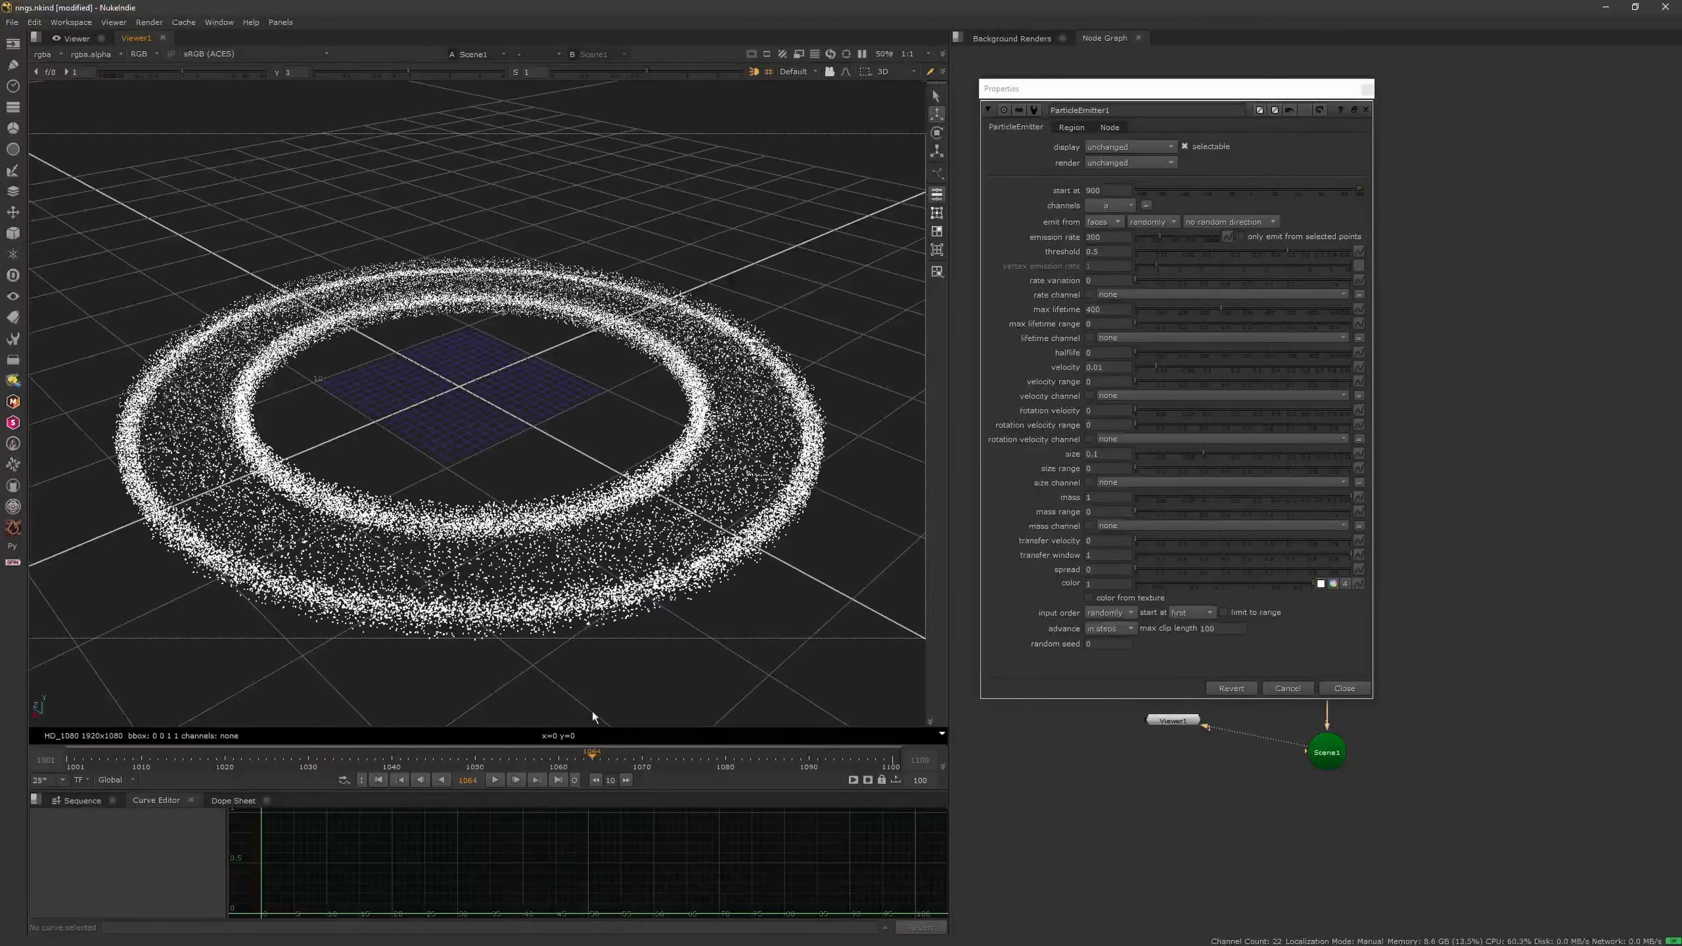
# Go to frame 900 and set a keyframe on the emission rate there
pyautogui.doubleClick(468, 780)
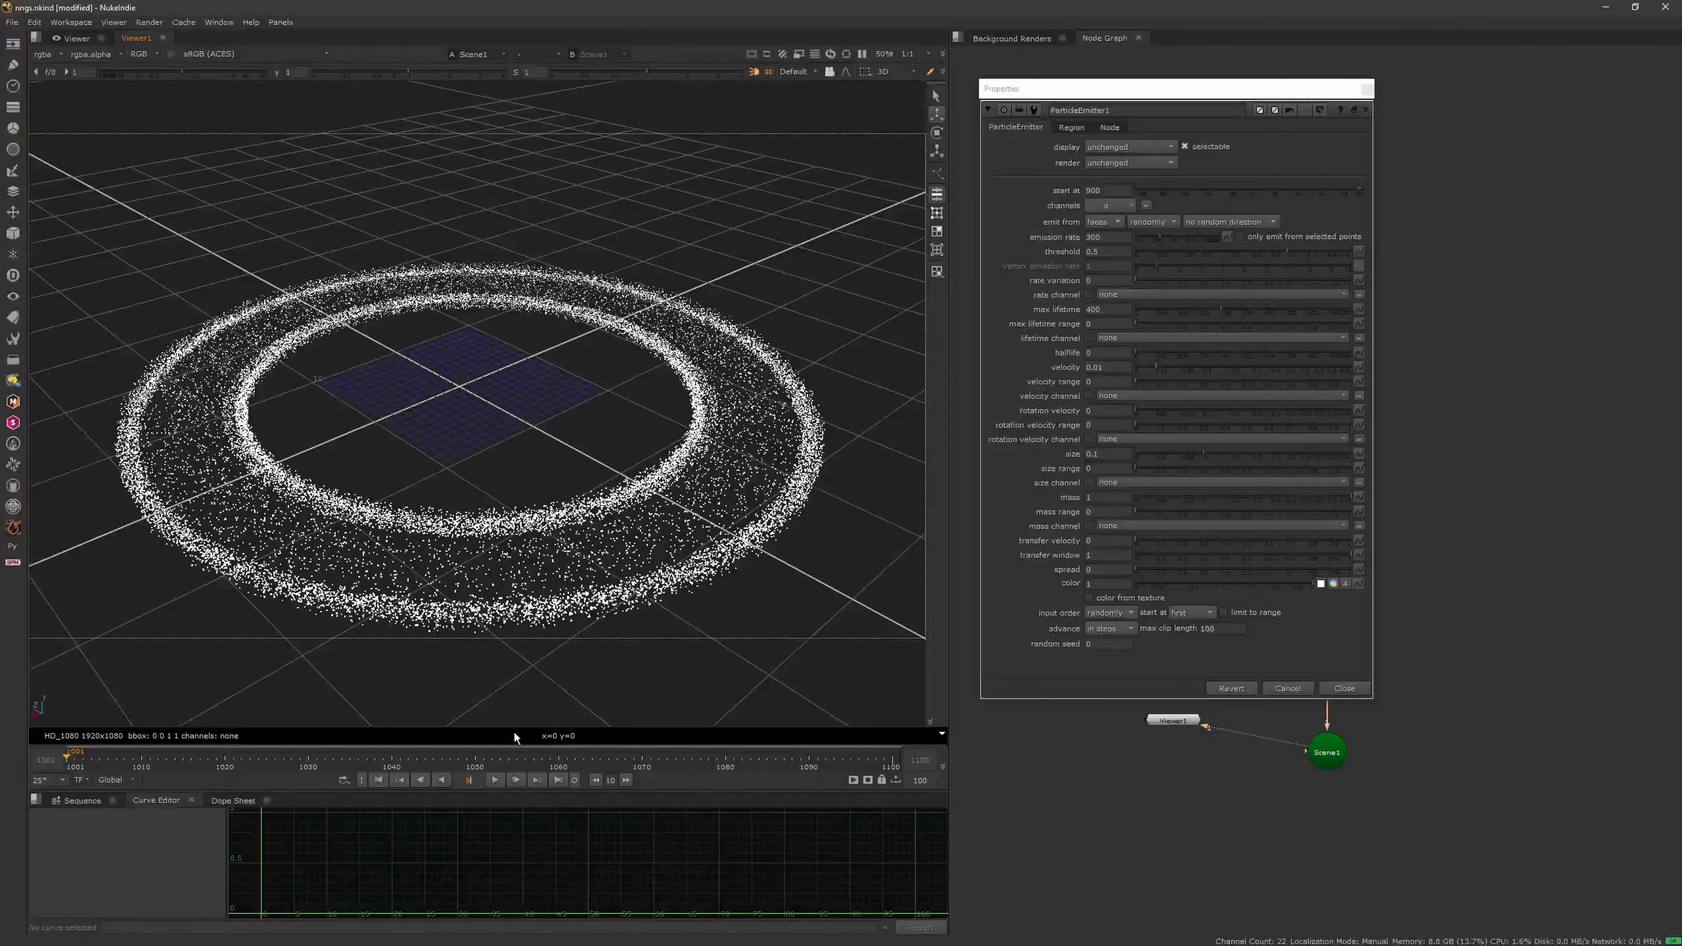
pyautogui.write('900')
pyautogui.press('Return')
pyautogui.rightClick(1117, 237)
pyautogui.click(1137, 247)
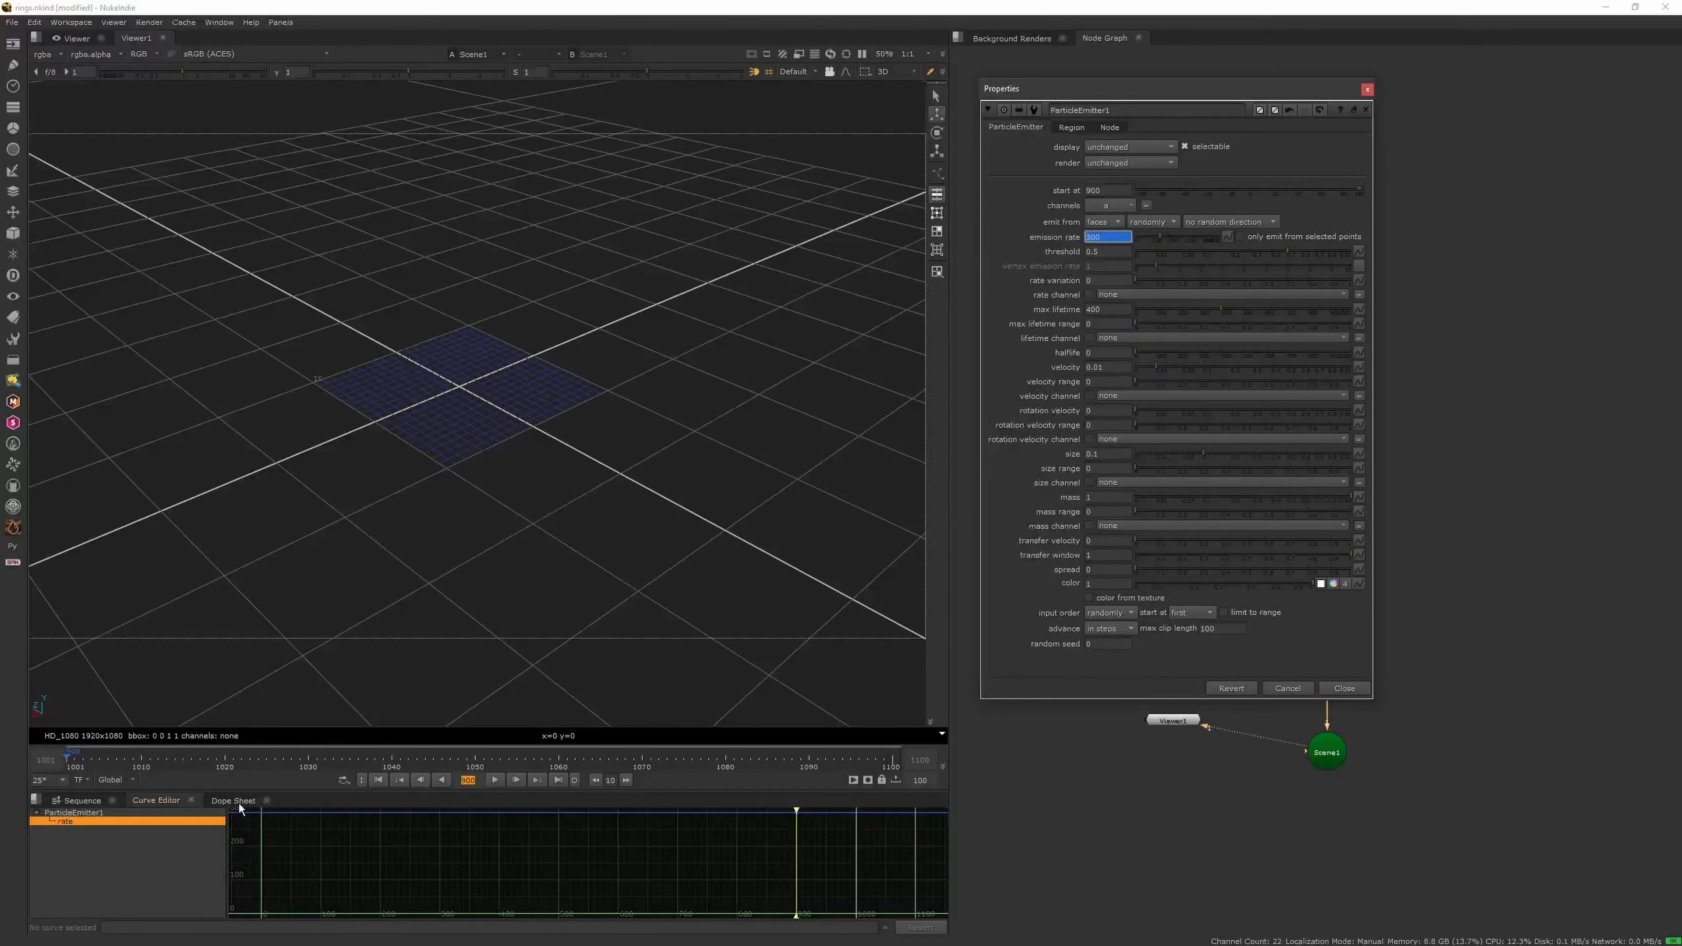
# Keyframe the emission rate to 0 at about frame 990 using the Dope Sheet and scrub the main frame range
pyautogui.click(238, 801)
pyautogui.moveTo(331, 791); pyautogui.dragTo(339, 753)
pyautogui.click(555, 774)
pyautogui.moveTo(1105, 237); pyautogui.dragTo(1060, 235)
pyautogui.write('0')
pyautogui.press('Return')
pyautogui.moveTo(315, 712); pyautogui.dragTo(619, 713)
pyautogui.press('Home')
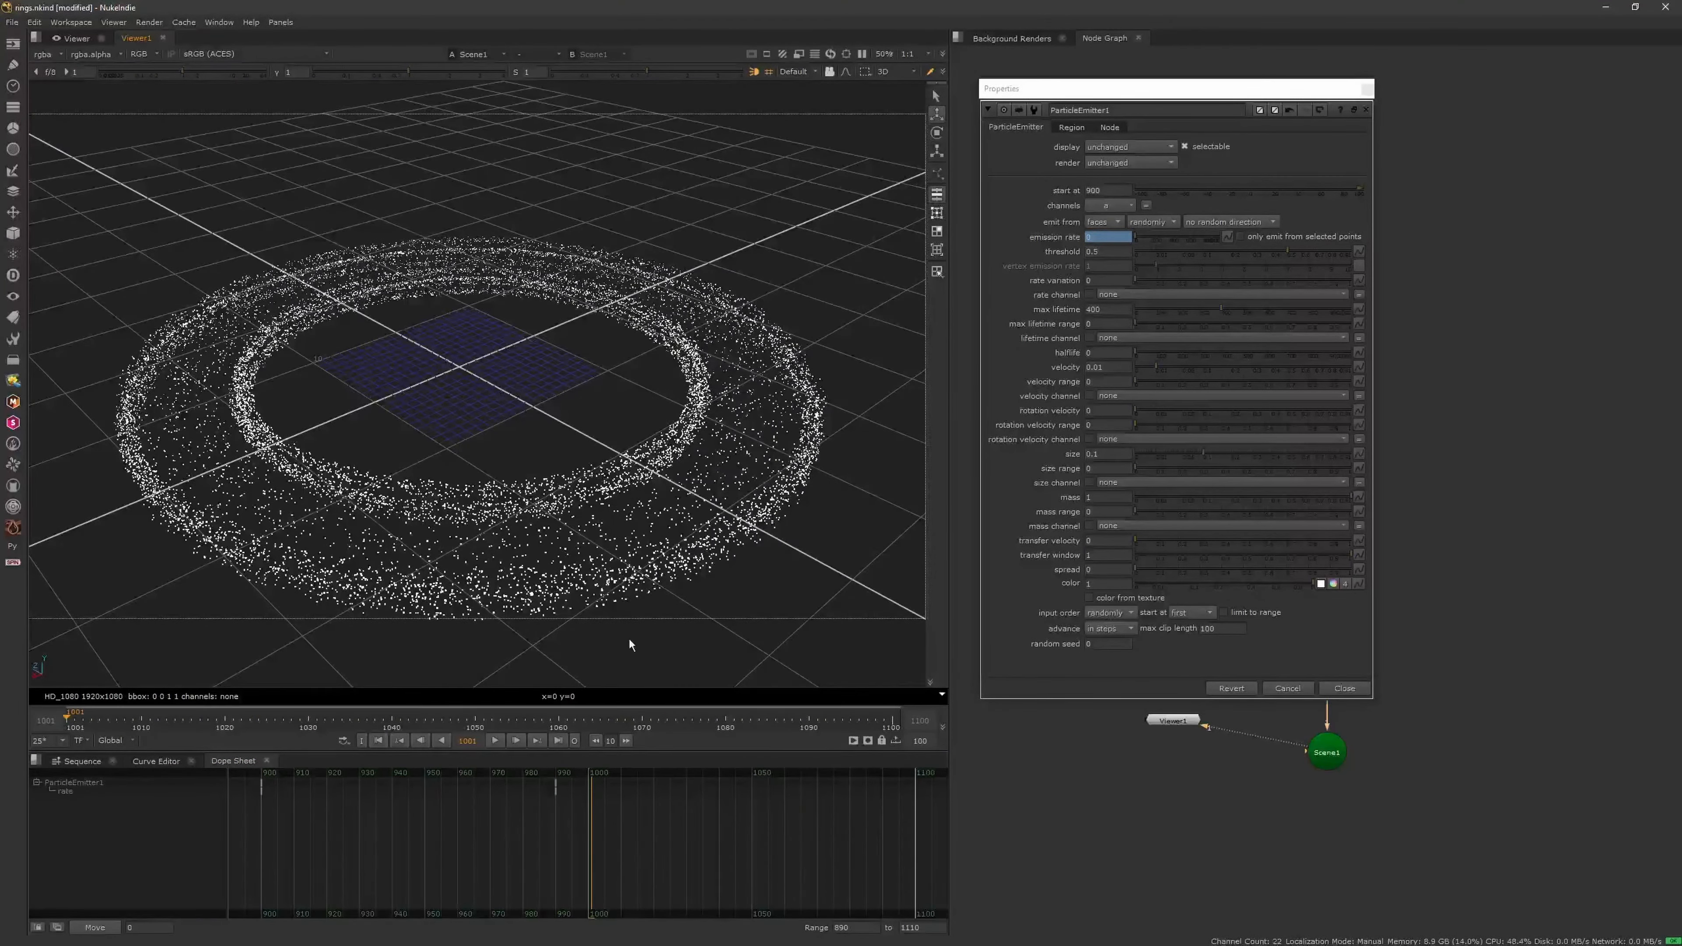
# Set the emitter's velocity to 0.001, check the rings across the timeline, and save the script
pyautogui.click(1096, 367)
pyautogui.write('0')
pyautogui.press('Return')
pyautogui.moveTo(131, 714); pyautogui.dragTo(778, 716)
pyautogui.press('Home')
pyautogui.scroll(-2, 551, 564)
pyautogui.keyDown('ctrl'); pyautogui.moveTo(552, 563); pyautogui.dragTo(510, 590); pyautogui.keyUp('ctrl')
pyautogui.click(1368, 89)
pyautogui.hotkey('ctrl', 's')
pyautogui.click(258, 717)
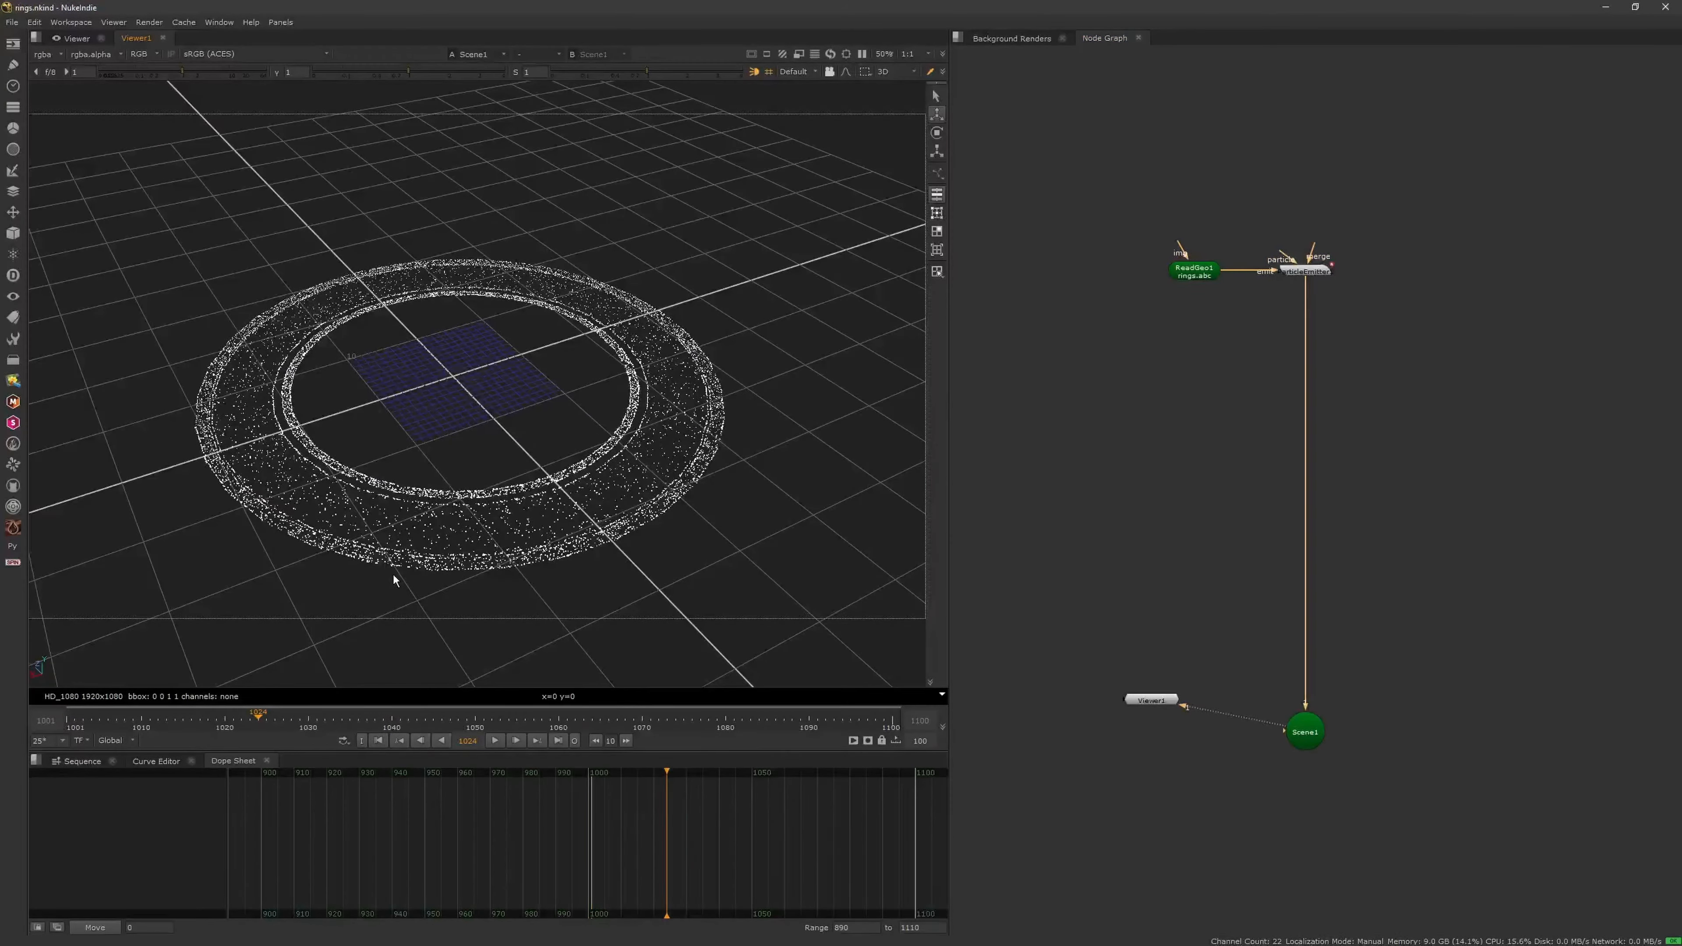
# Set the emitter's spread to 0.57, velocity range to 1, rotation velocity to 0.072 and rotation velocity range to 0.465
pyautogui.scroll(2, 432, 560)
pyautogui.keyDown('ctrl'); pyautogui.moveTo(432, 560); pyautogui.dragTo(384, 490); pyautogui.keyUp('ctrl')
pyautogui.doubleClick(1305, 272)
pyautogui.moveTo(1137, 569); pyautogui.dragTo(1133, 565)
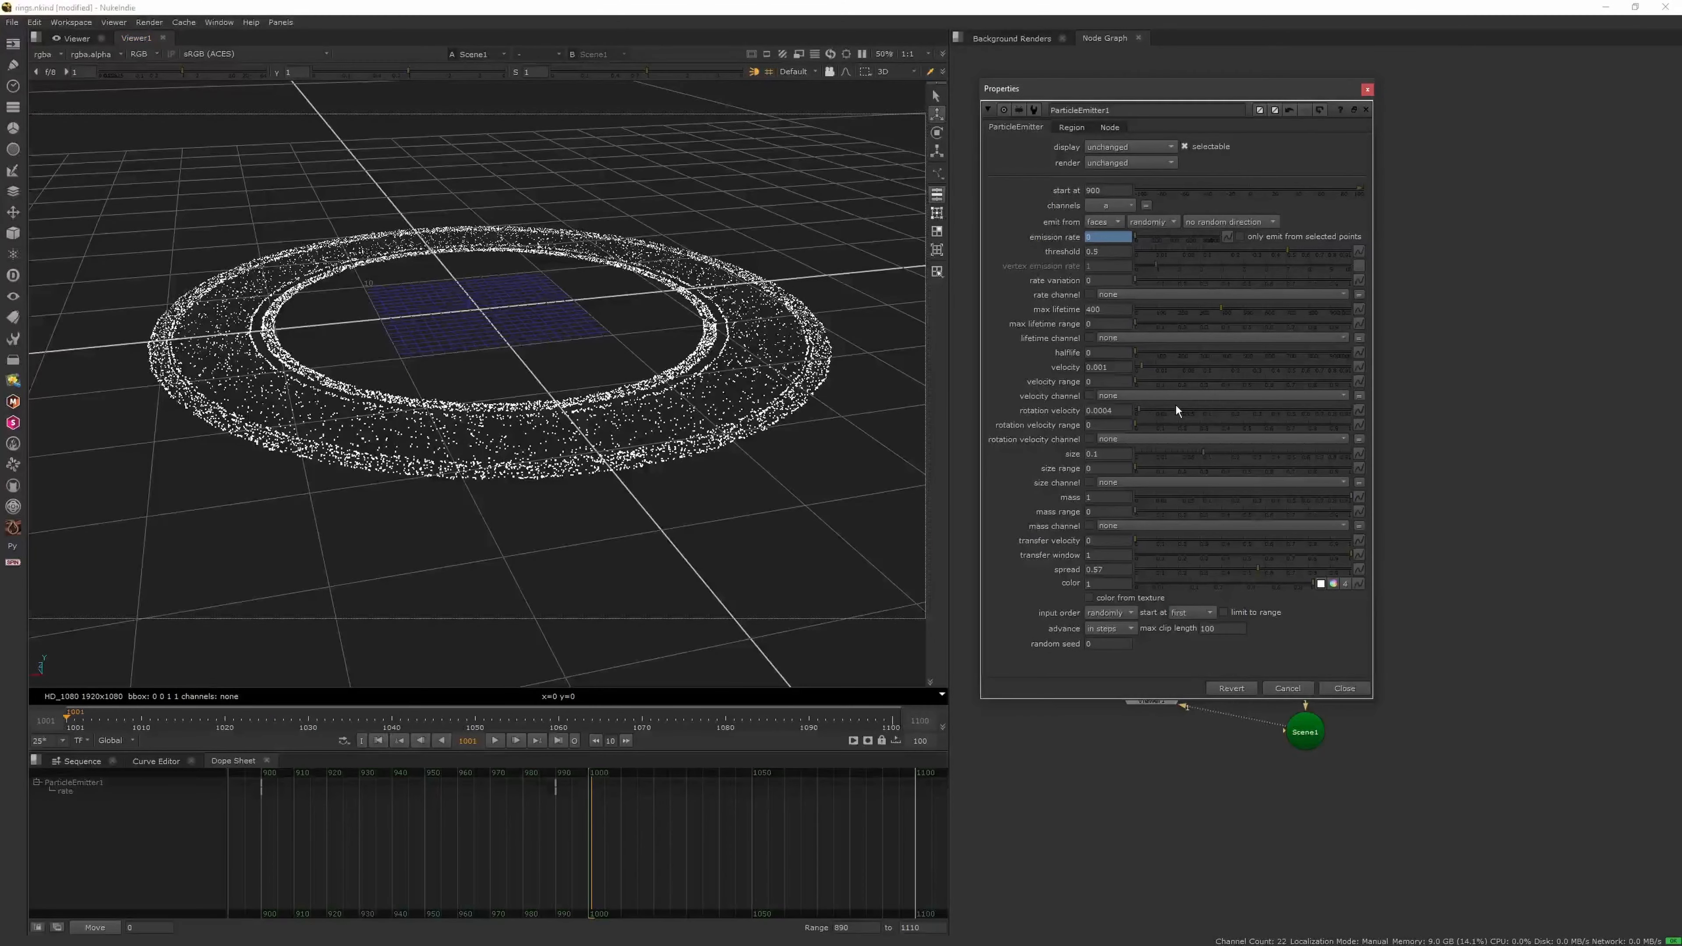
pyautogui.moveTo(1177, 407); pyautogui.dragTo(1351, 381)
pyautogui.click(493, 740)
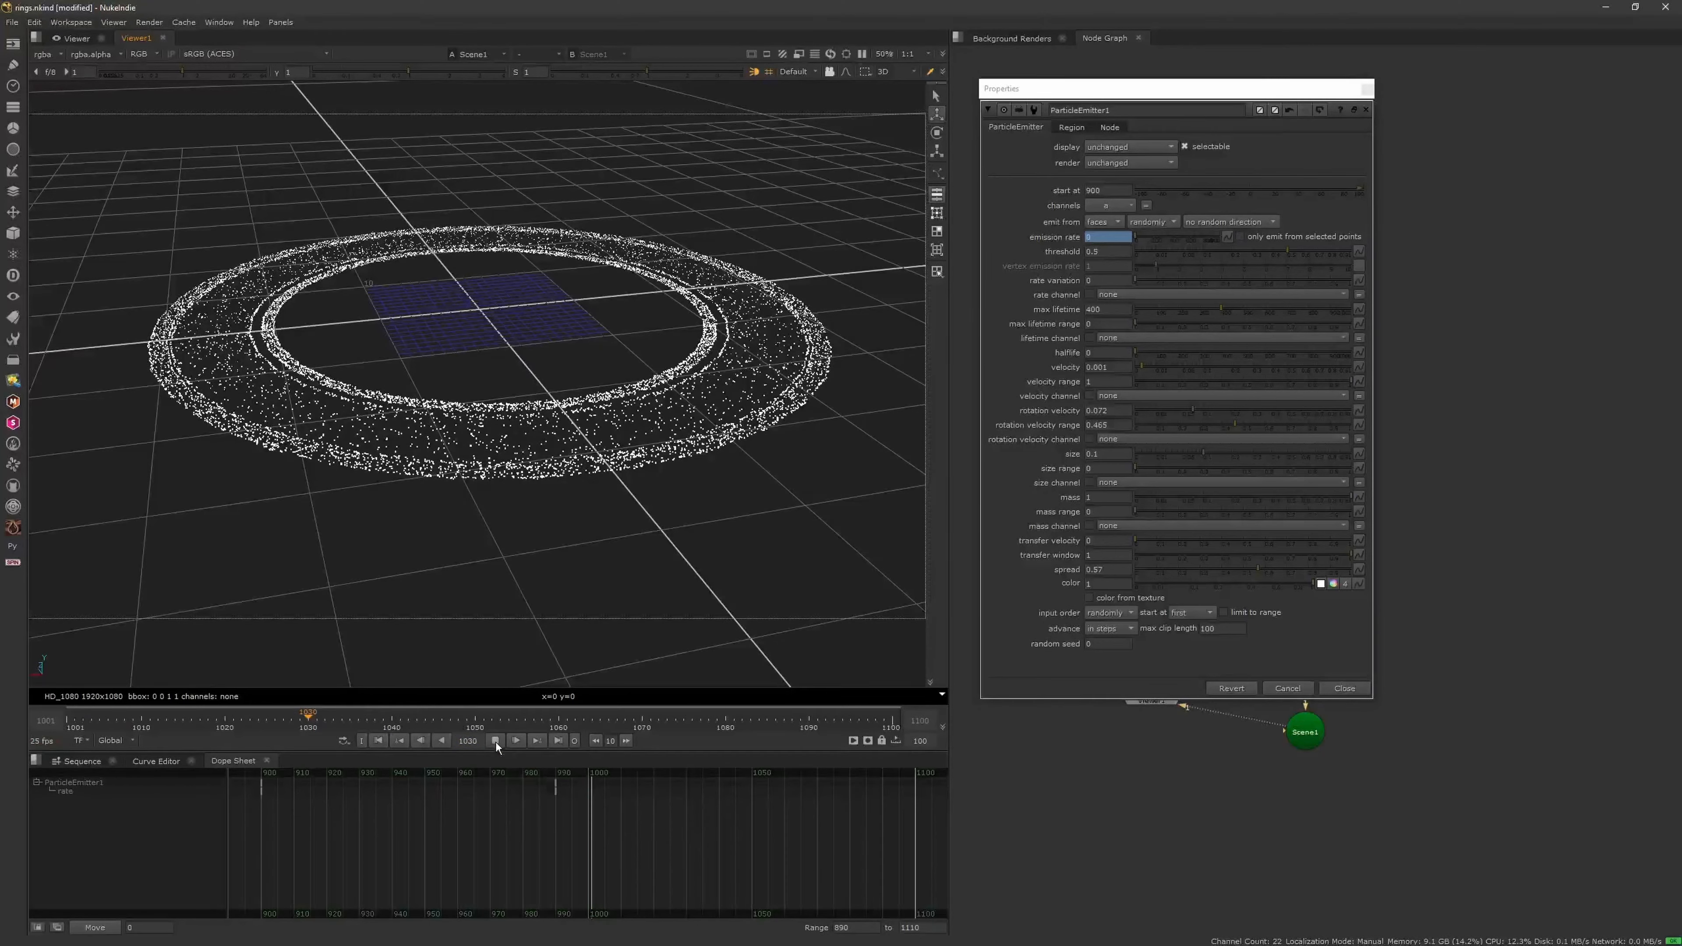
pyautogui.click(495, 742)
# Try an emitter velocity of 0.01 and play back the particles from the first frame
pyautogui.doubleClick(1096, 368)
pyautogui.write('0.01')
pyautogui.press('Return')
pyautogui.click(379, 741)
pyautogui.click(492, 739)
pyautogui.click(492, 739)
# Try an emitter velocity of 0.005 and play back the particle motion
pyautogui.doubleClick(1096, 367)
pyautogui.write('0.005')
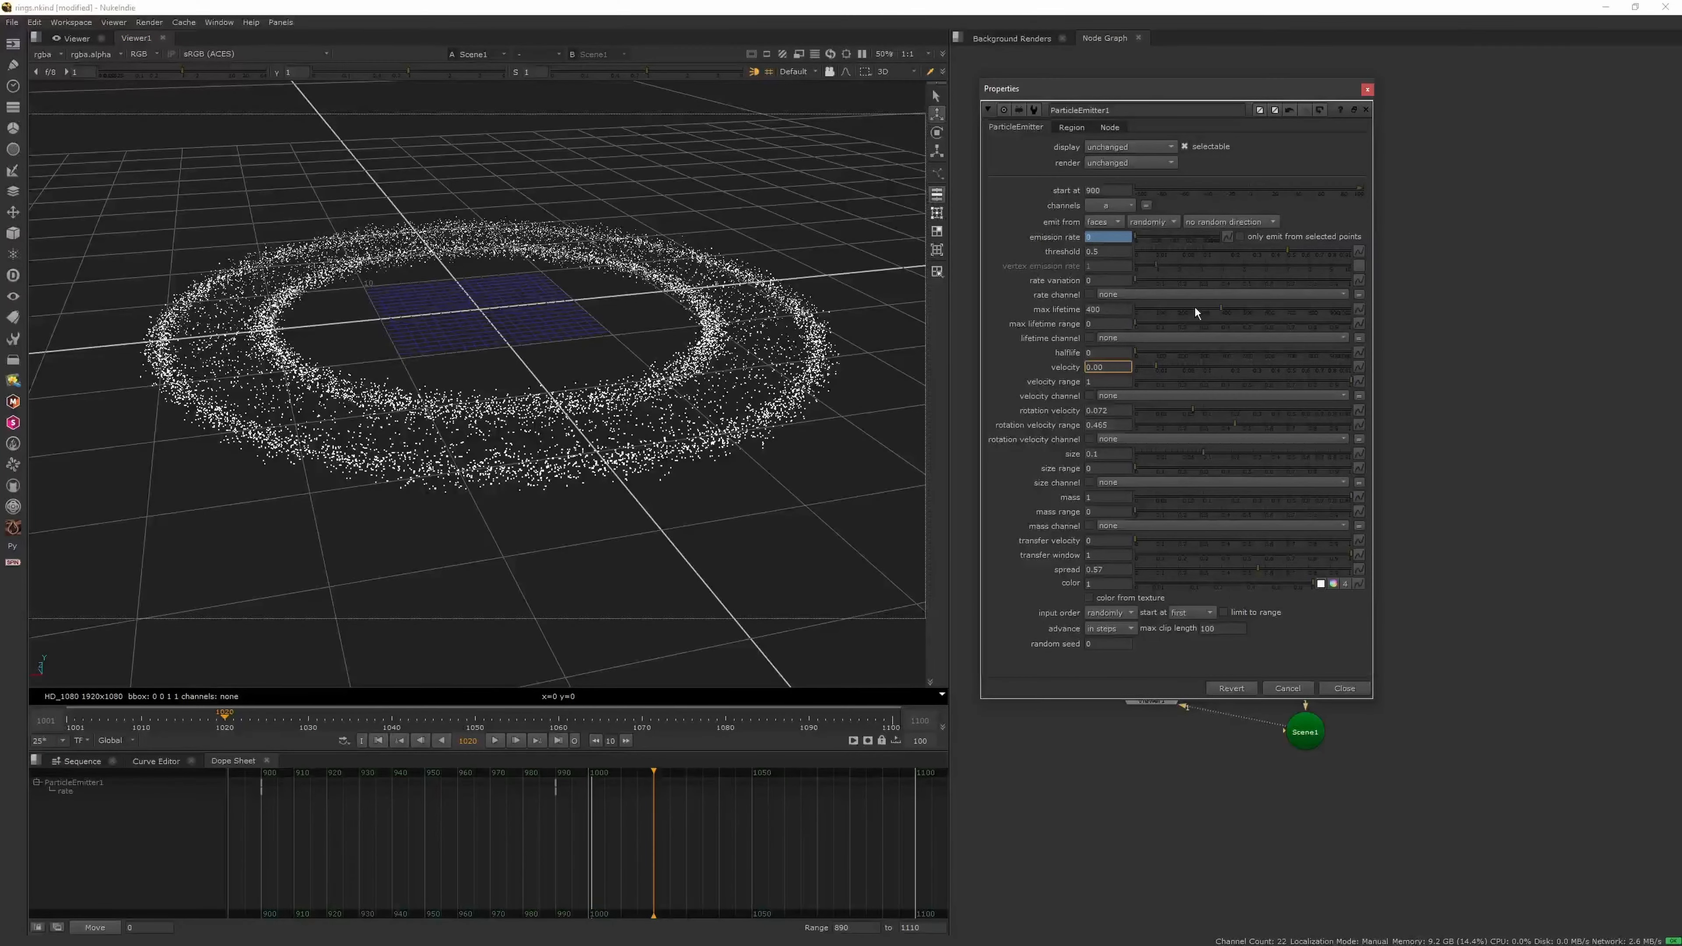
pyautogui.press('Return')
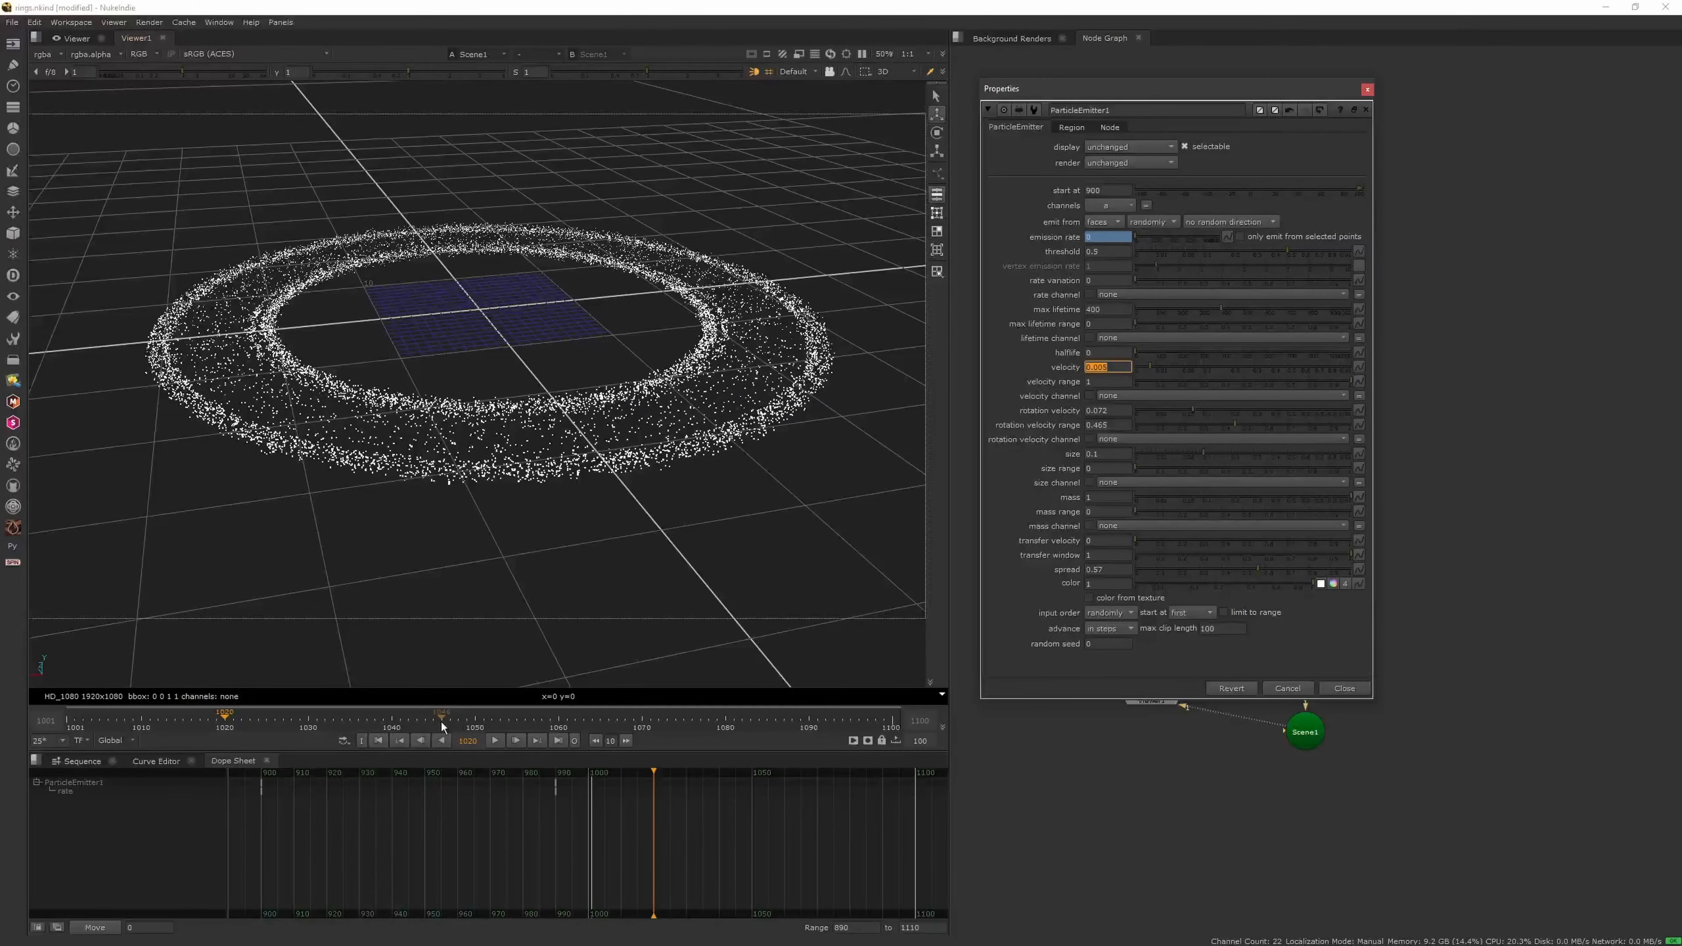
pyautogui.click(495, 744)
pyautogui.click(497, 742)
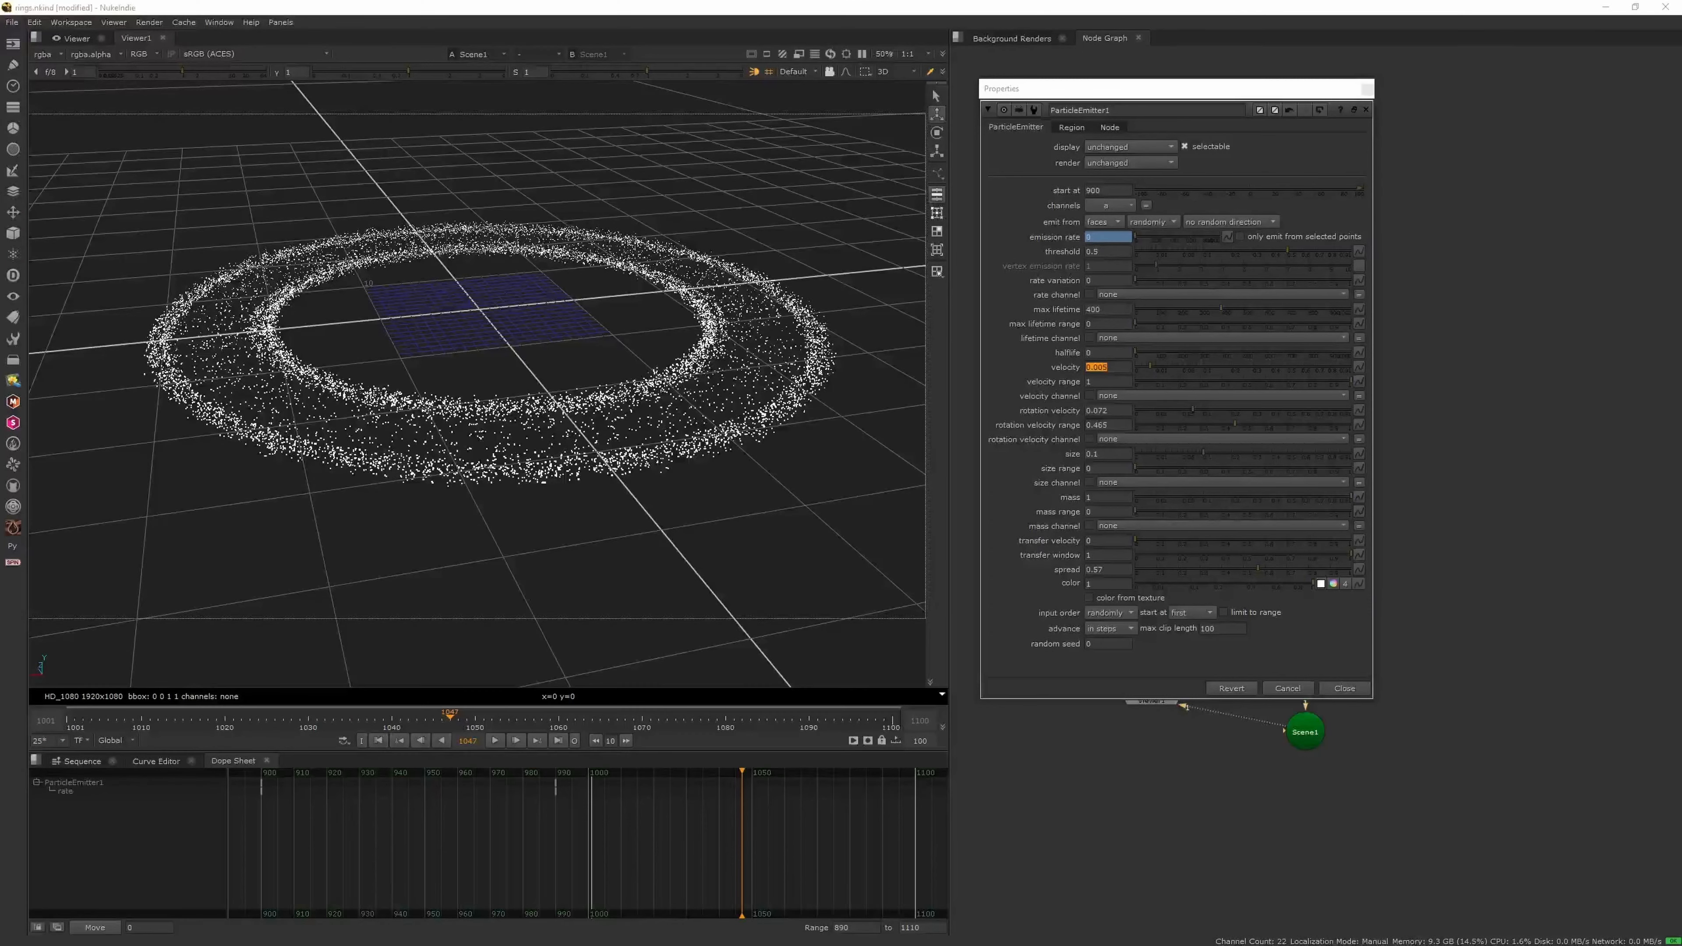
pyautogui.click(496, 741)
pyautogui.click(496, 741)
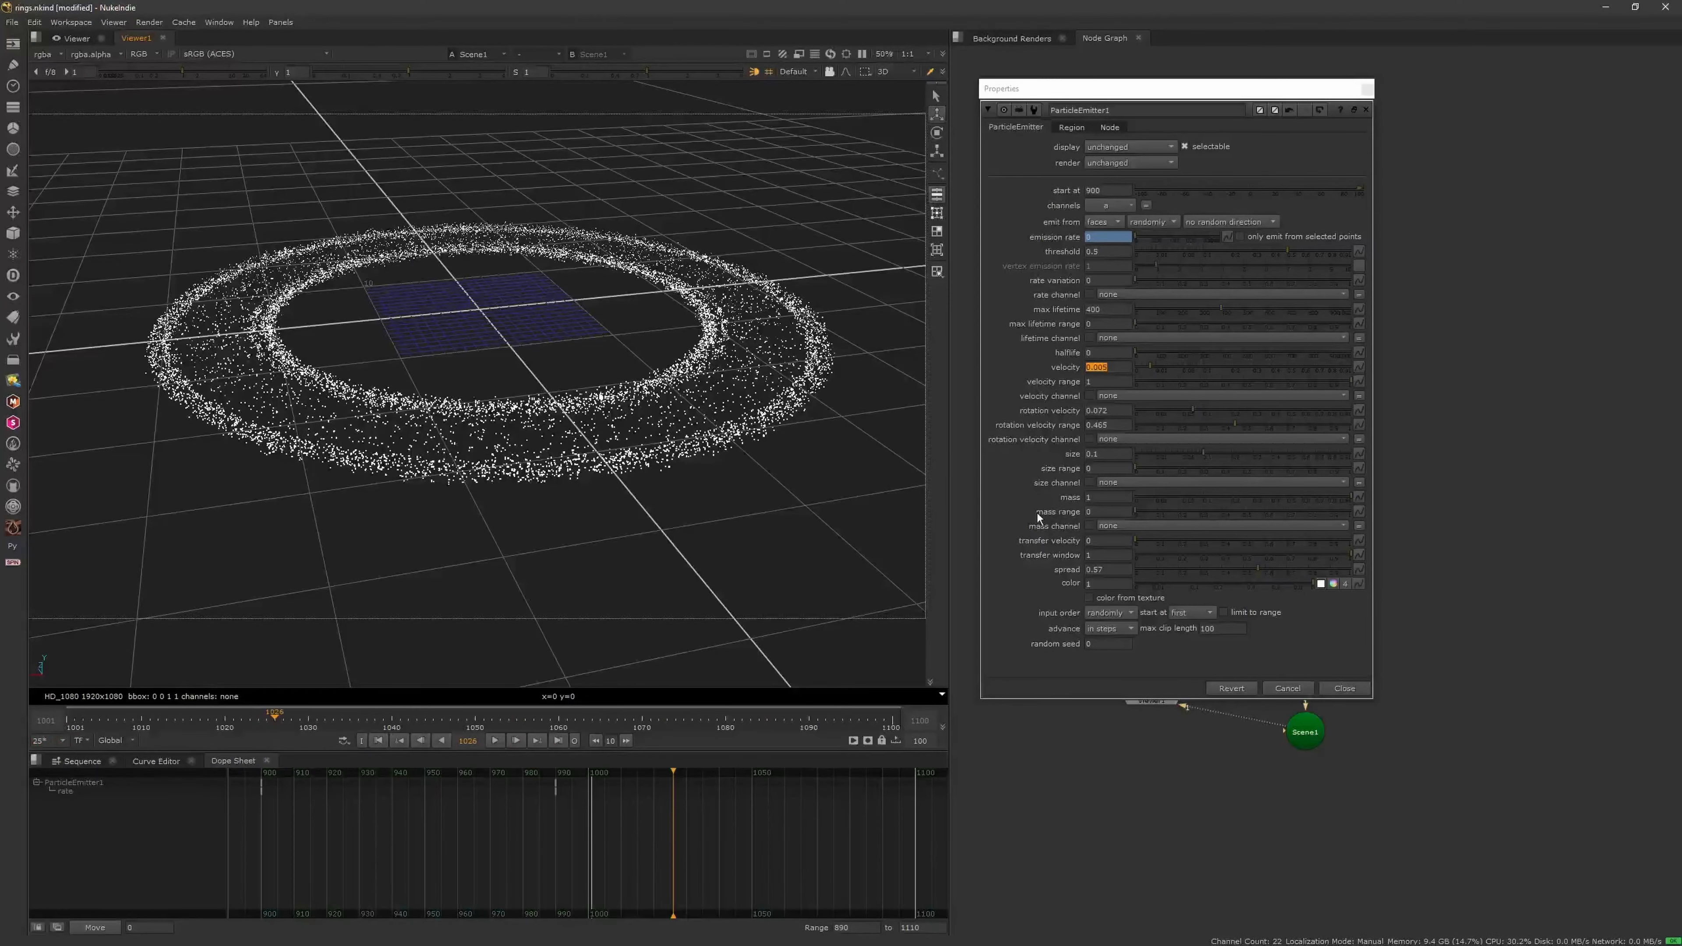
# Set the emitter's velocity to 0.002, preview the motion, and save the script
pyautogui.write('0.002')
pyautogui.press('Return')
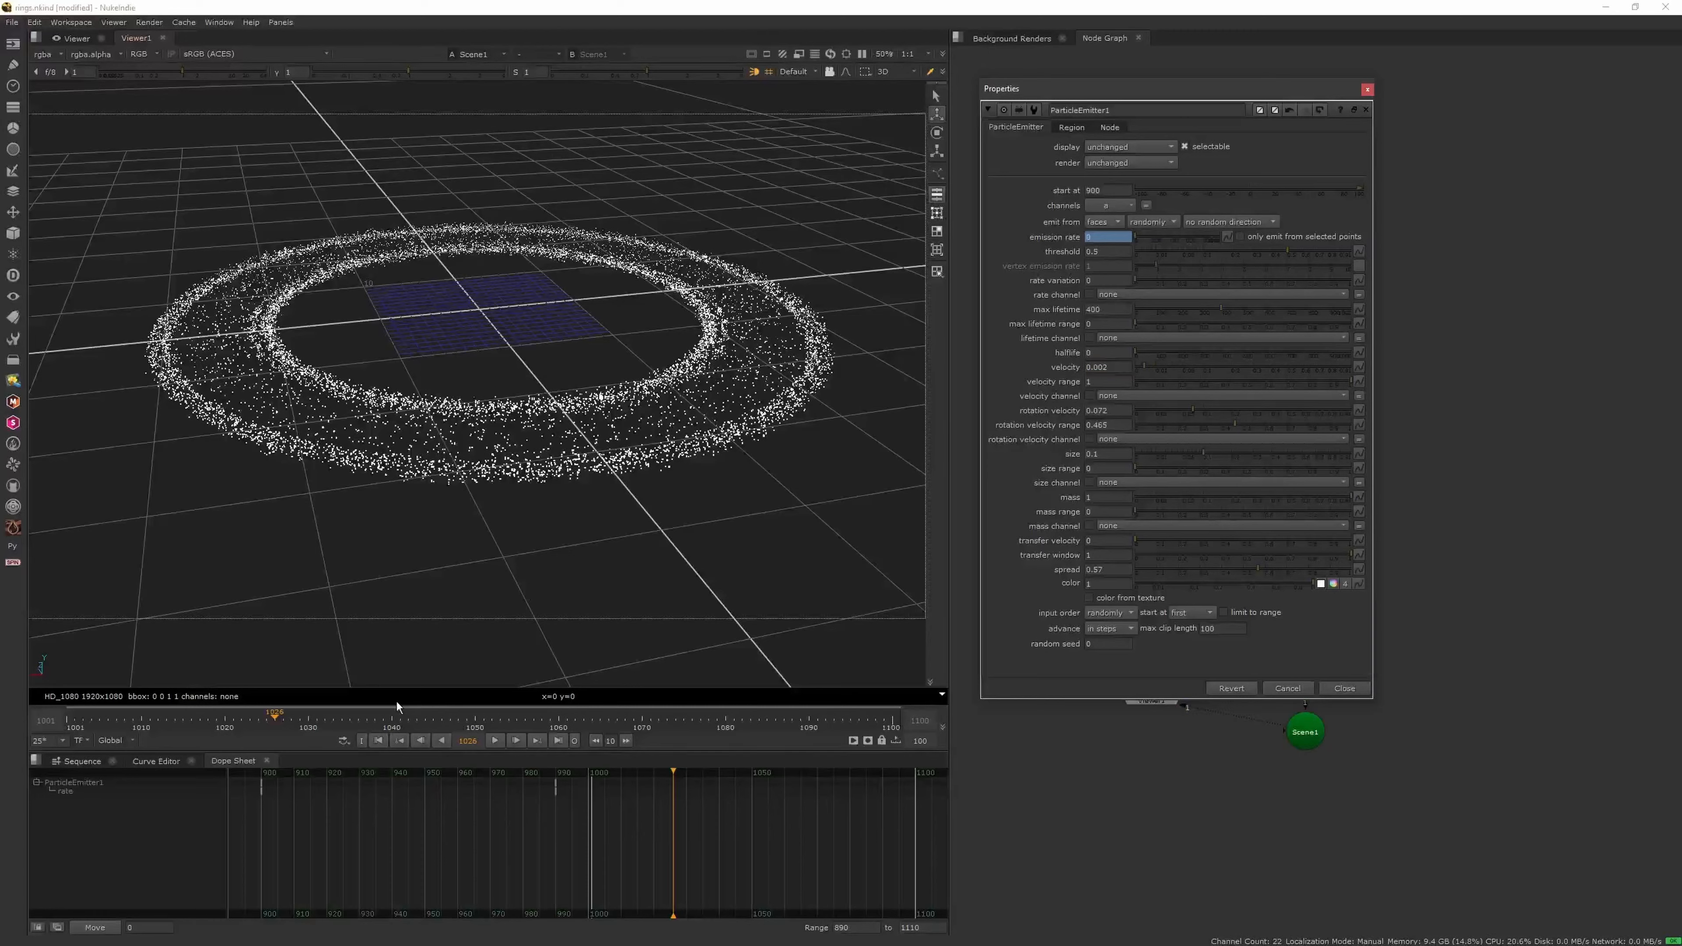
pyautogui.click(496, 741)
pyautogui.click(494, 740)
pyautogui.moveTo(503, 719); pyautogui.dragTo(408, 662)
pyautogui.click(1369, 89)
pyautogui.click(1417, 291)
pyautogui.hotkey('ctrl', 's')
# Insert a ParticleTurbulence node between the emitter and the scene and show it in the viewer
pyautogui.press('Tab')
pyautogui.click(1144, 391)
pyautogui.press('Tab')
pyautogui.write('prticle')
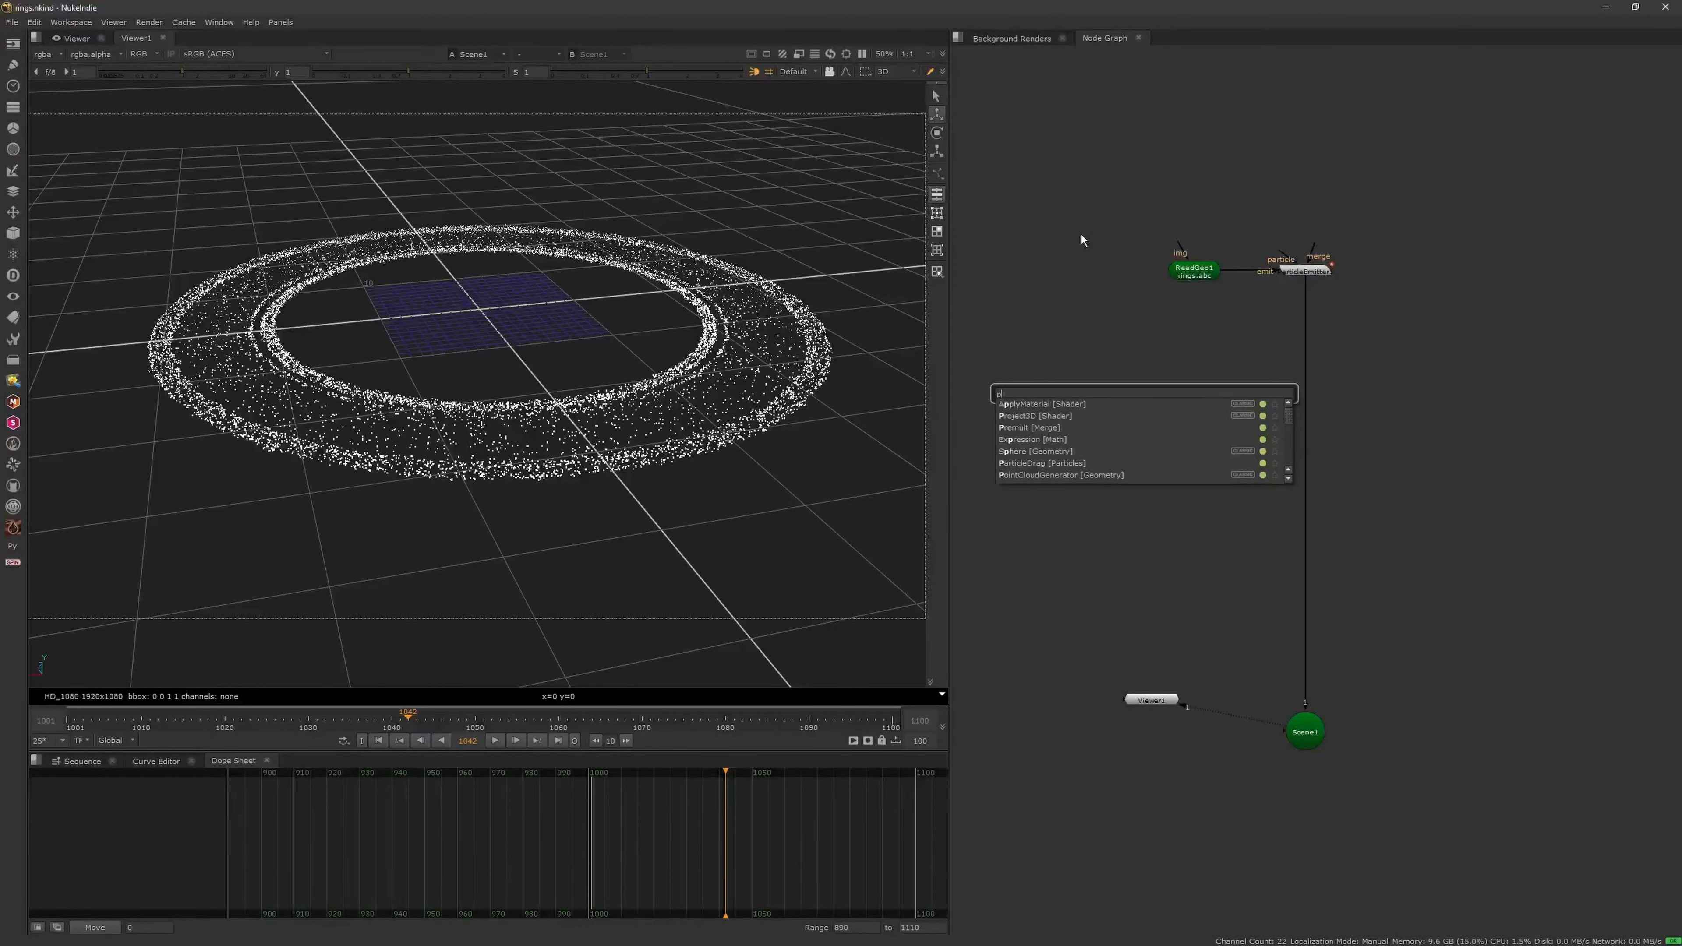
pyautogui.click(1055, 429)
pyautogui.moveTo(1121, 392); pyautogui.dragTo(1305, 365)
pyautogui.press('1')
pyautogui.moveTo(954, 294); pyautogui.dragTo(1202, 346)
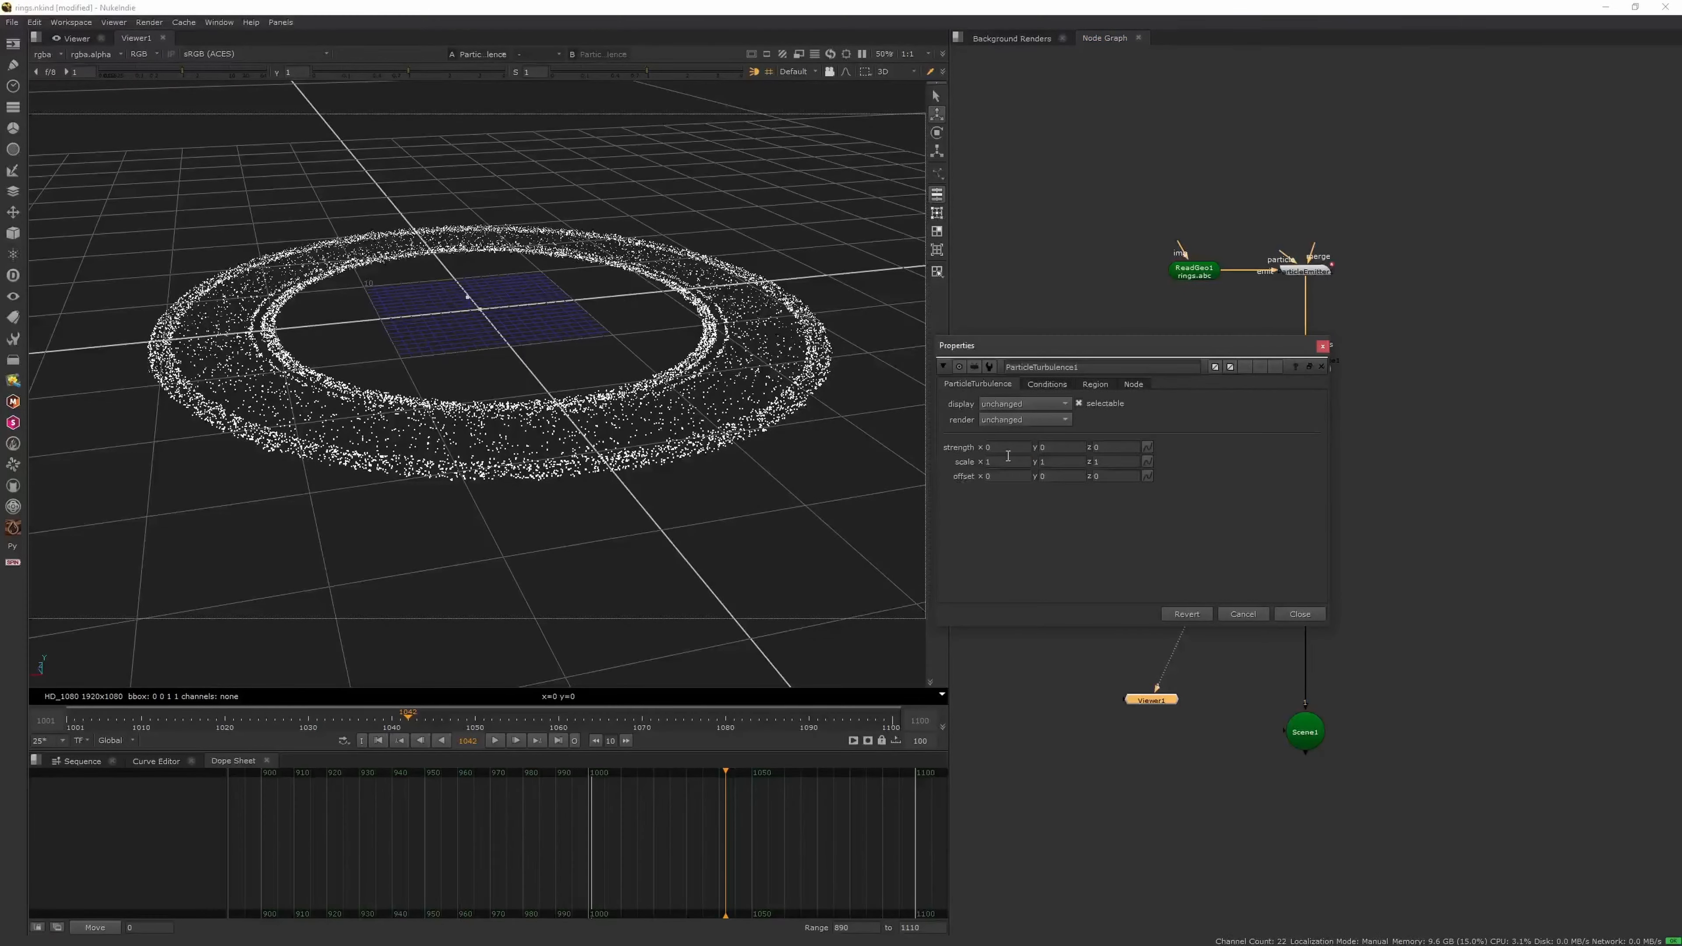
# Try a turbulence strength of 0.05 on the X axis
pyautogui.doubleClick(1006, 450)
pyautogui.write('0.05')
pyautogui.press('Return')
# Set the turbulence strength to 0.0001 on the X, Y and Z axes
pyautogui.doubleClick(1006, 448)
pyautogui.write('.0001')
pyautogui.press('Return')
pyautogui.press('Tab')
pyautogui.write('.0001')
pyautogui.press('Tab')
pyautogui.write('.000')
pyautogui.press('BackSpace')
pyautogui.write('1')
pyautogui.press('Return')
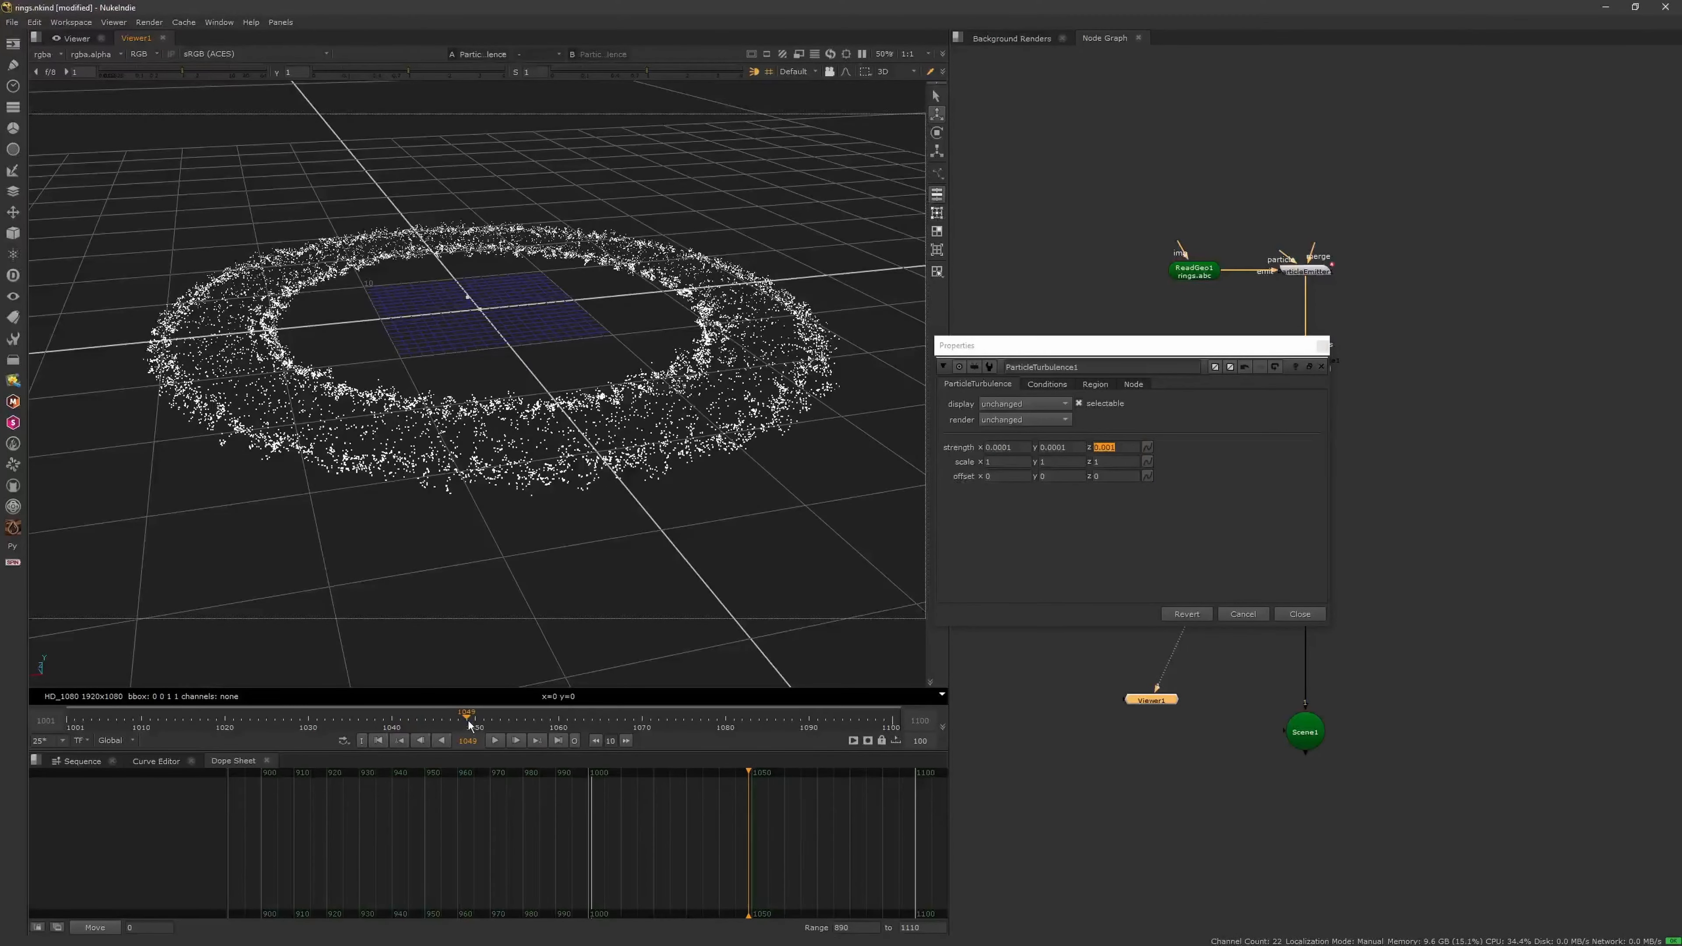
pyautogui.write('.0001')
pyautogui.press('Return')
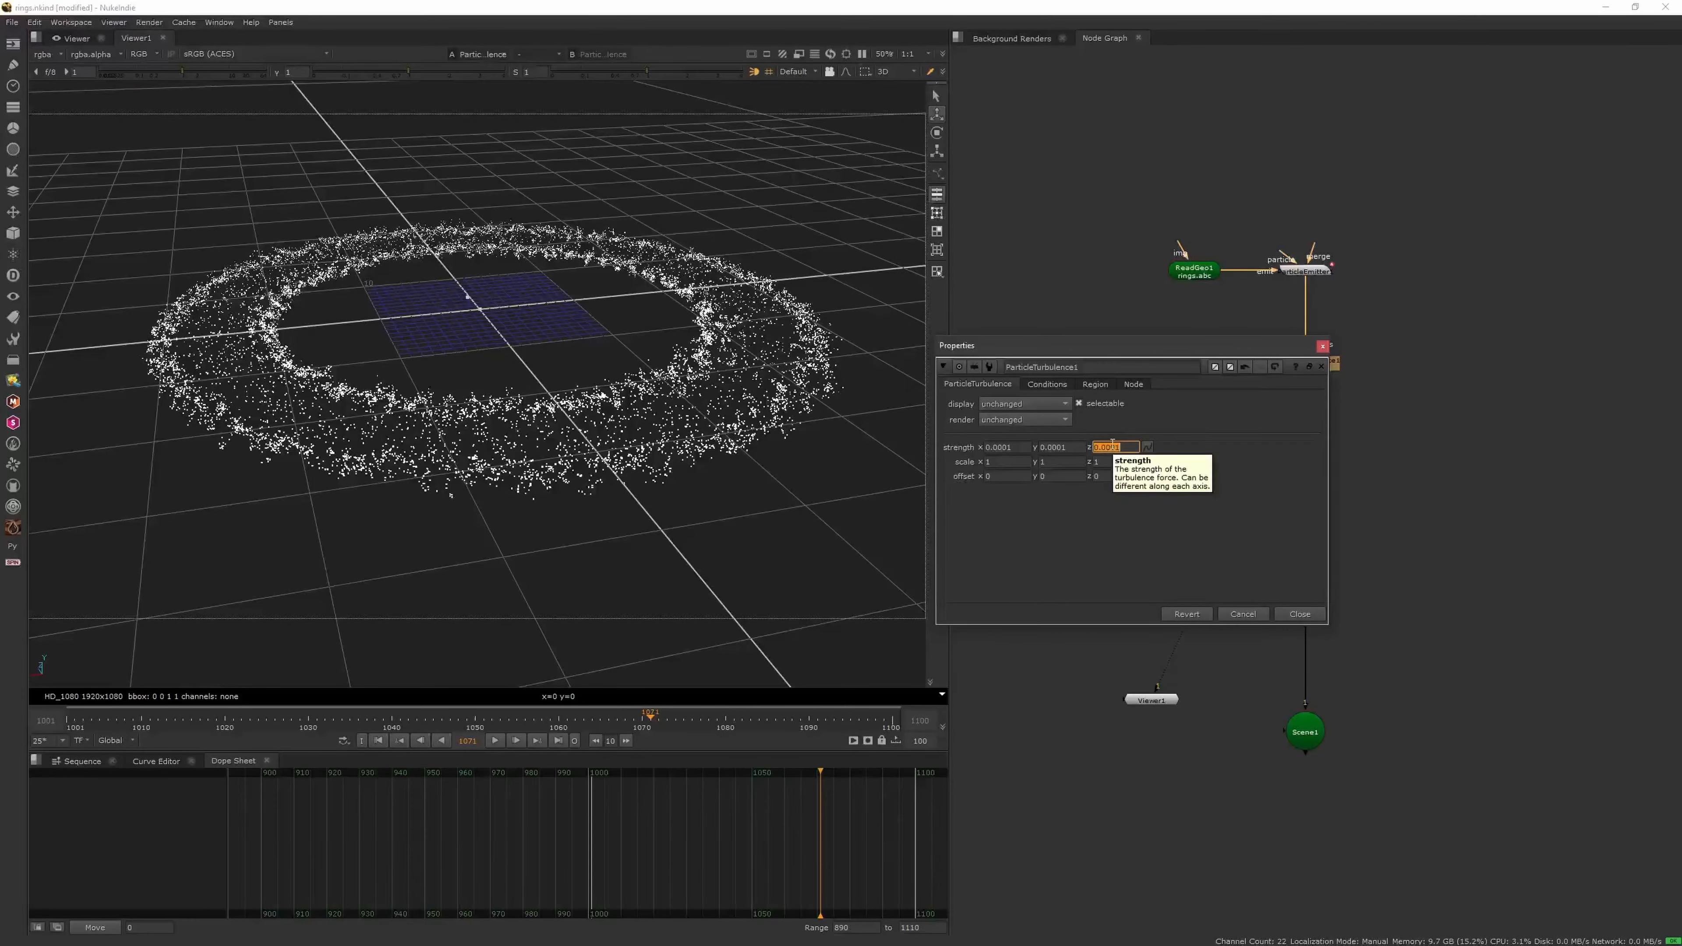
# Play back the turbulent rings, examine their motion from several angles, and close the turbulence properties
pyautogui.click(497, 741)
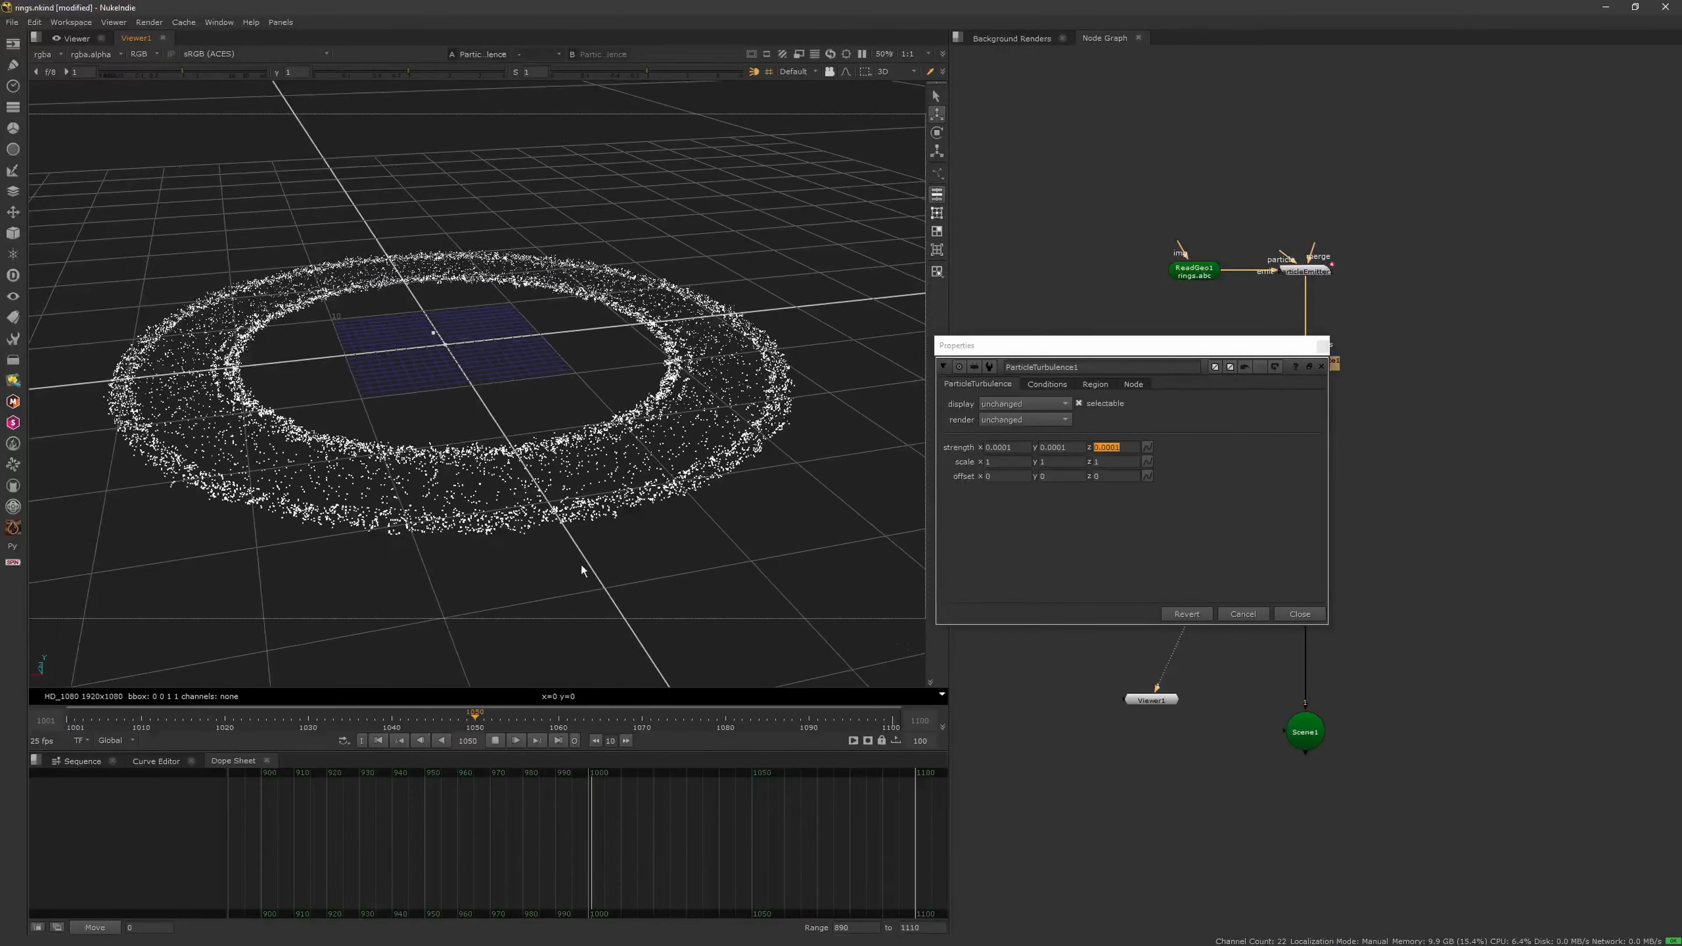
pyautogui.moveTo(557, 550); pyautogui.dragTo(606, 549, button='middle')
pyautogui.scroll(-2, 595, 522)
pyautogui.scroll(-3, 571, 535)
pyautogui.keyDown('ctrl'); pyautogui.moveTo(606, 550); pyautogui.dragTo(525, 502); pyautogui.keyUp('ctrl')
pyautogui.scroll(2, 545, 536)
pyautogui.scroll(2, 533, 500)
pyautogui.scroll(2, 534, 500)
pyautogui.scroll(-1, 562, 513)
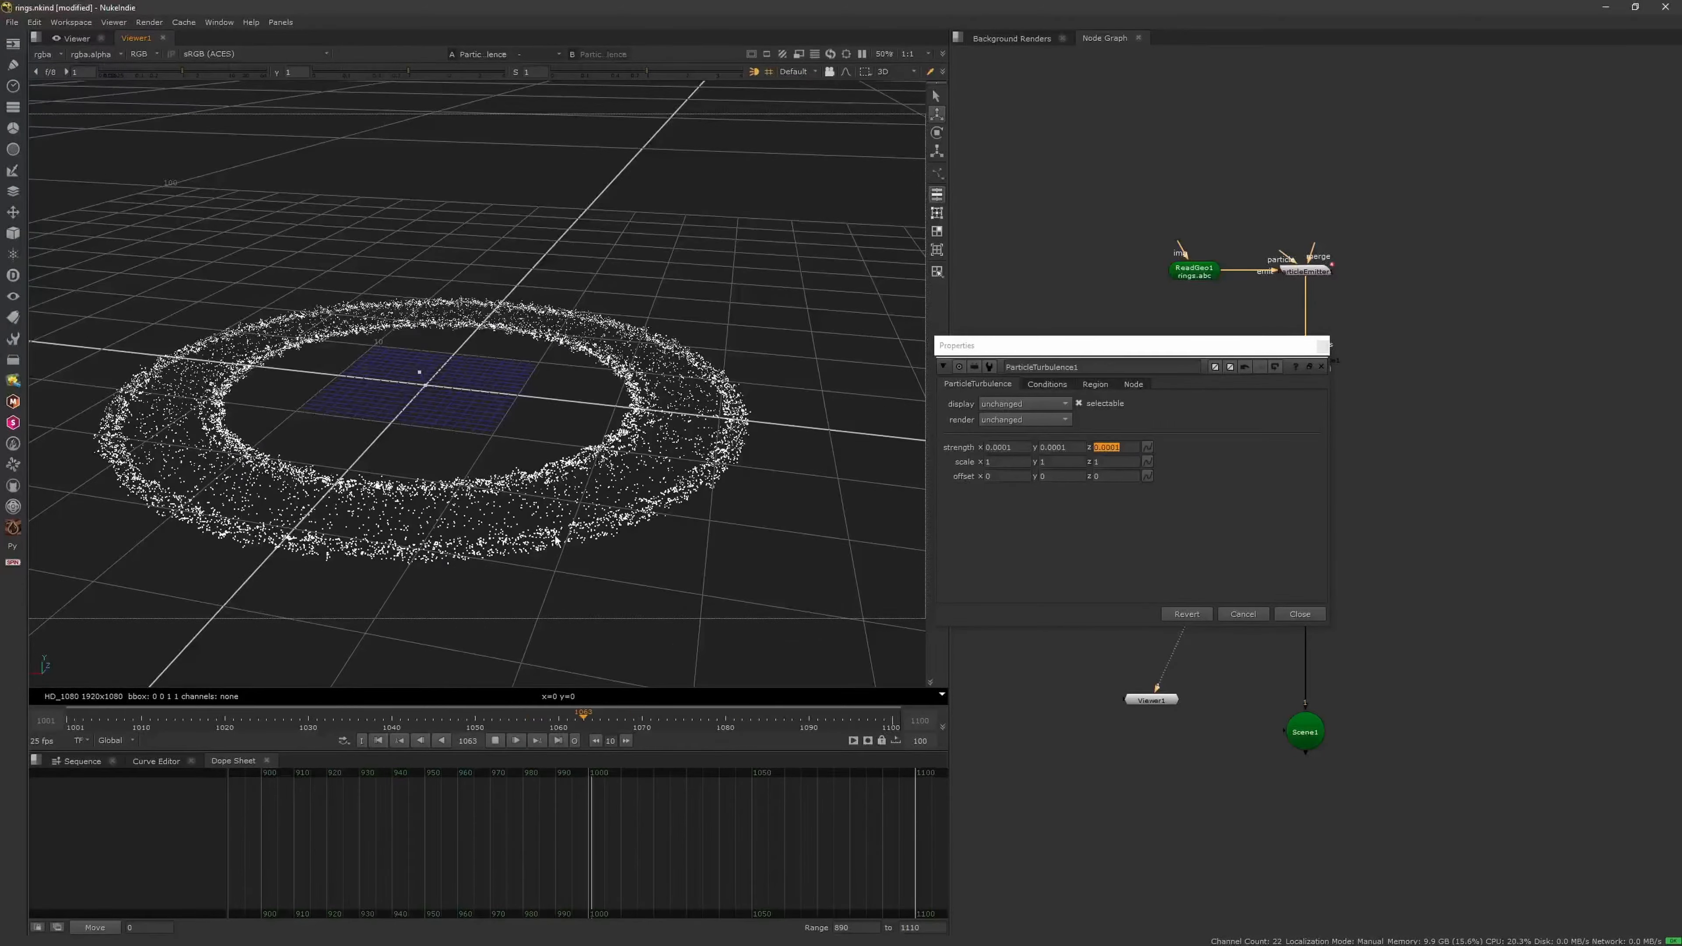
pyautogui.click(494, 741)
pyautogui.click(1321, 366)
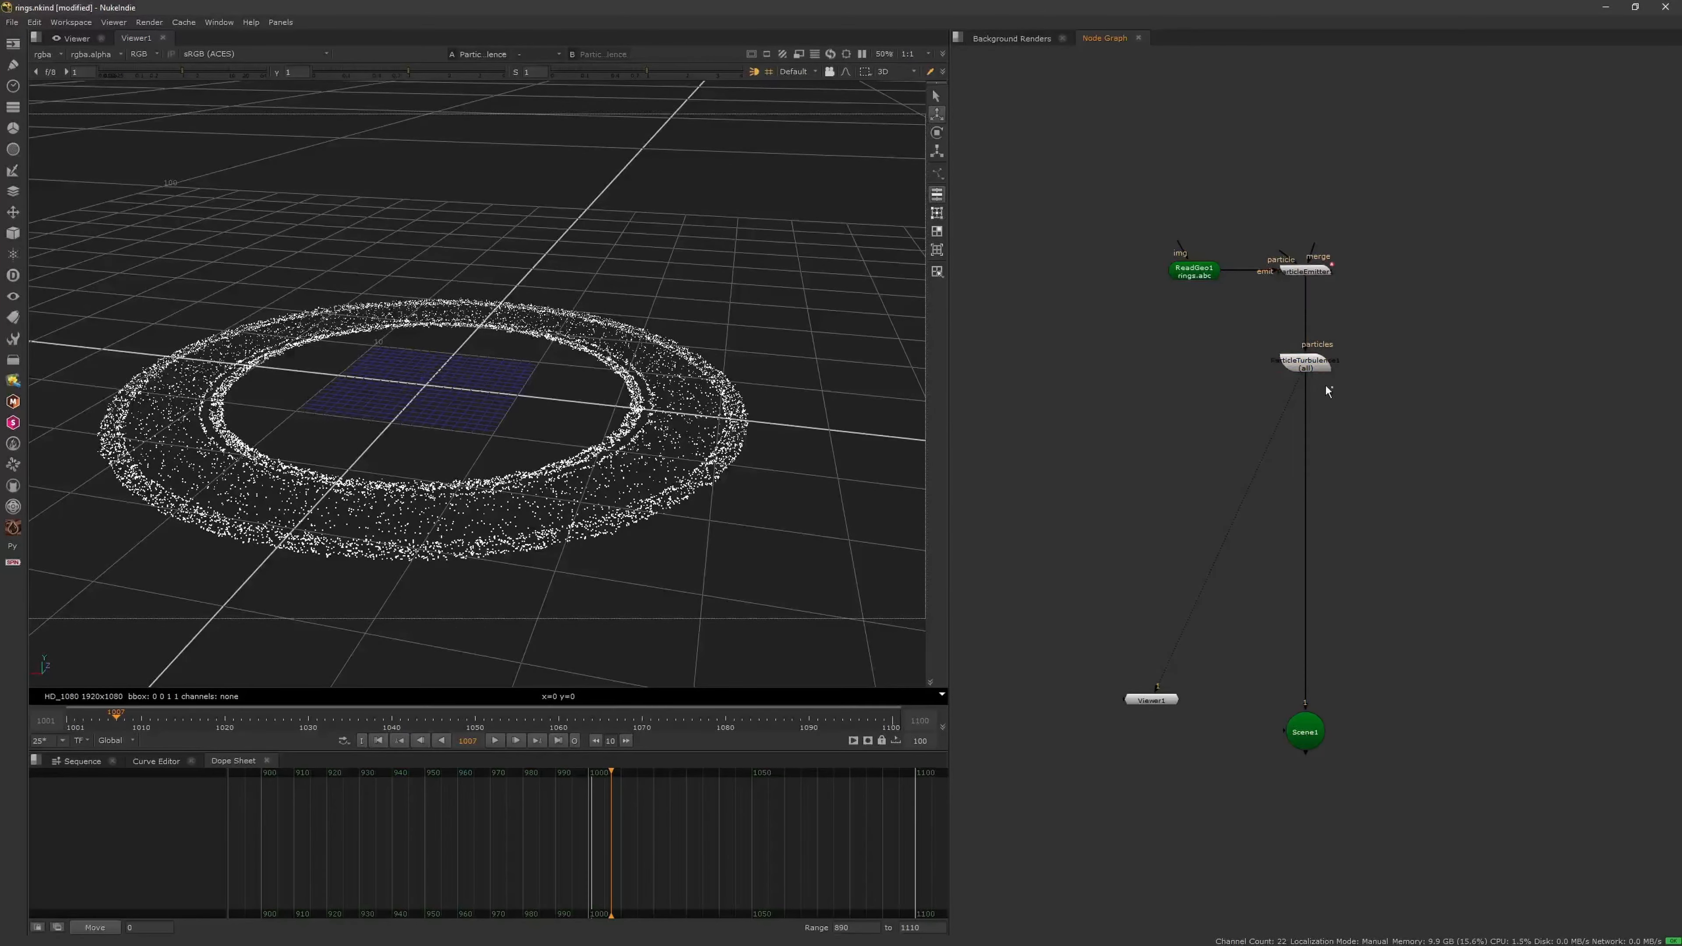
# Insert a ParticleVortex node below the turbulence and set its tangential force to 0.0001
pyautogui.press('Tab')
pyautogui.write('particle')
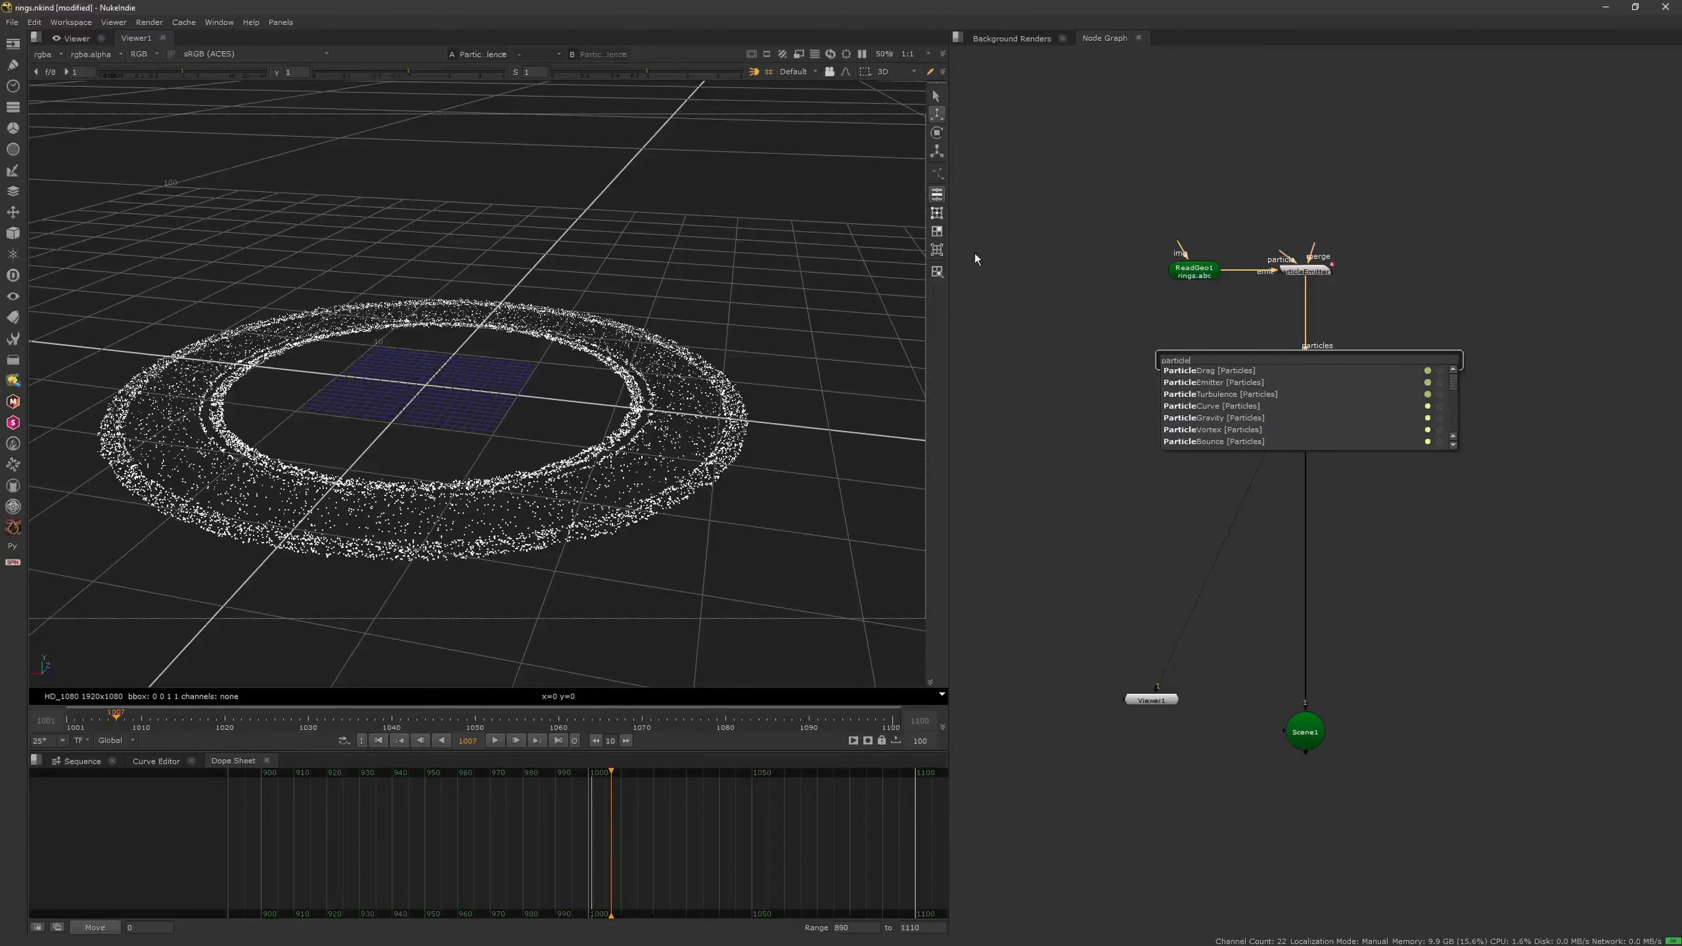
pyautogui.click(1218, 430)
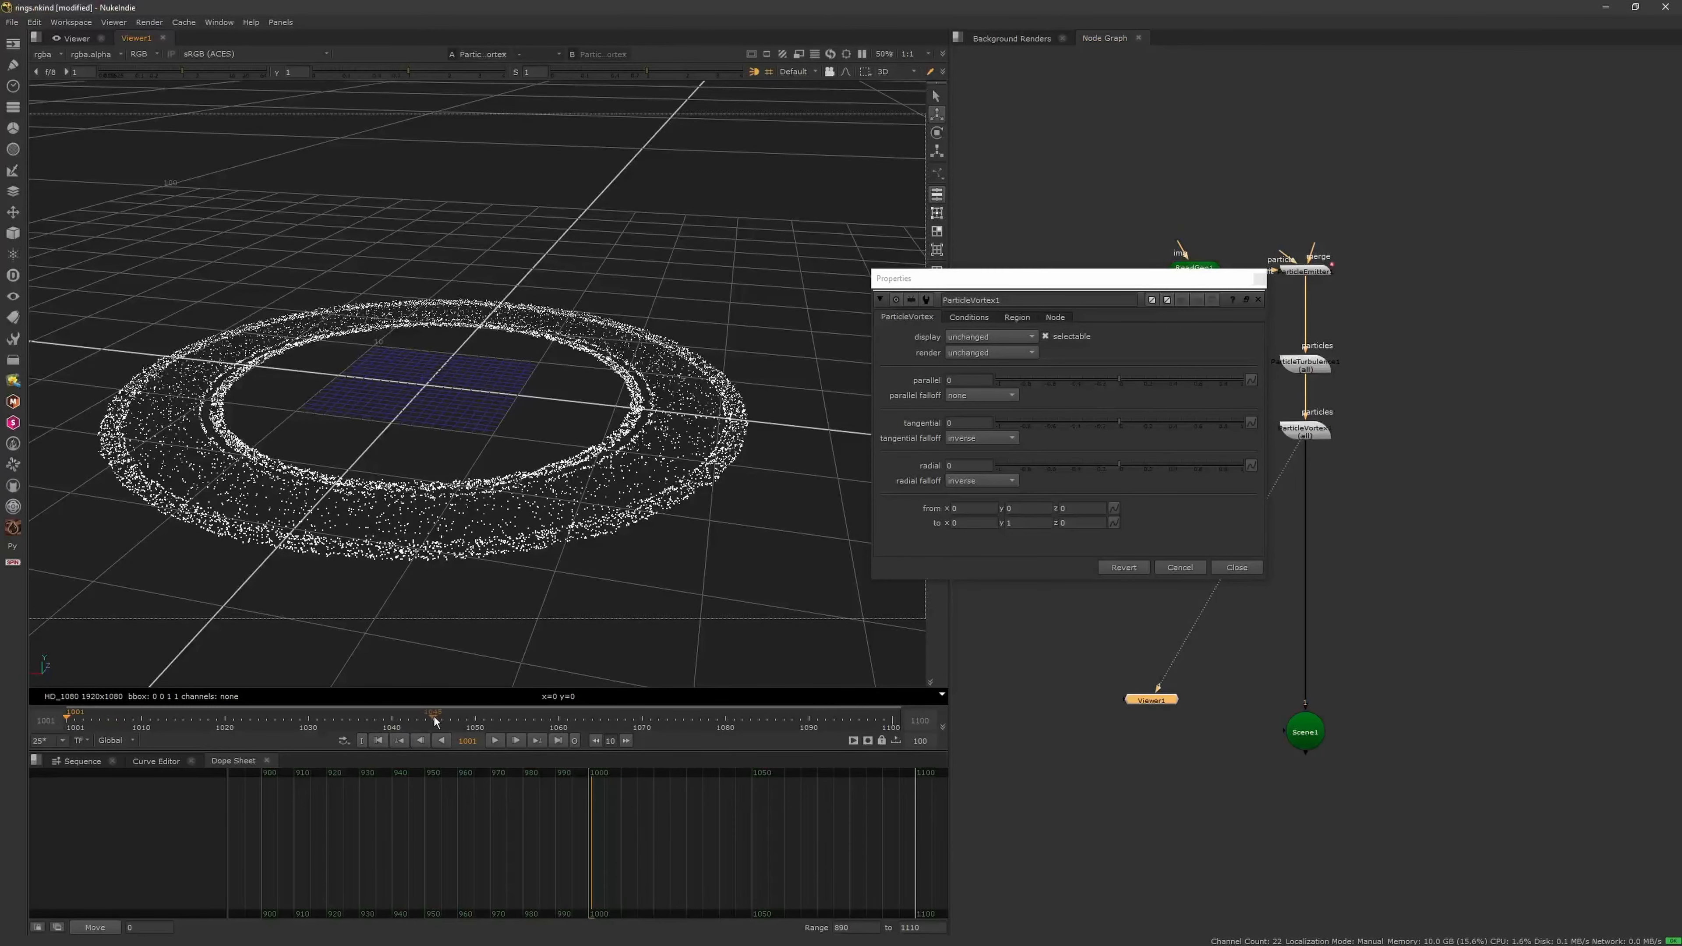
pyautogui.click(967, 466)
pyautogui.write('0.0001')
pyautogui.press('Return')
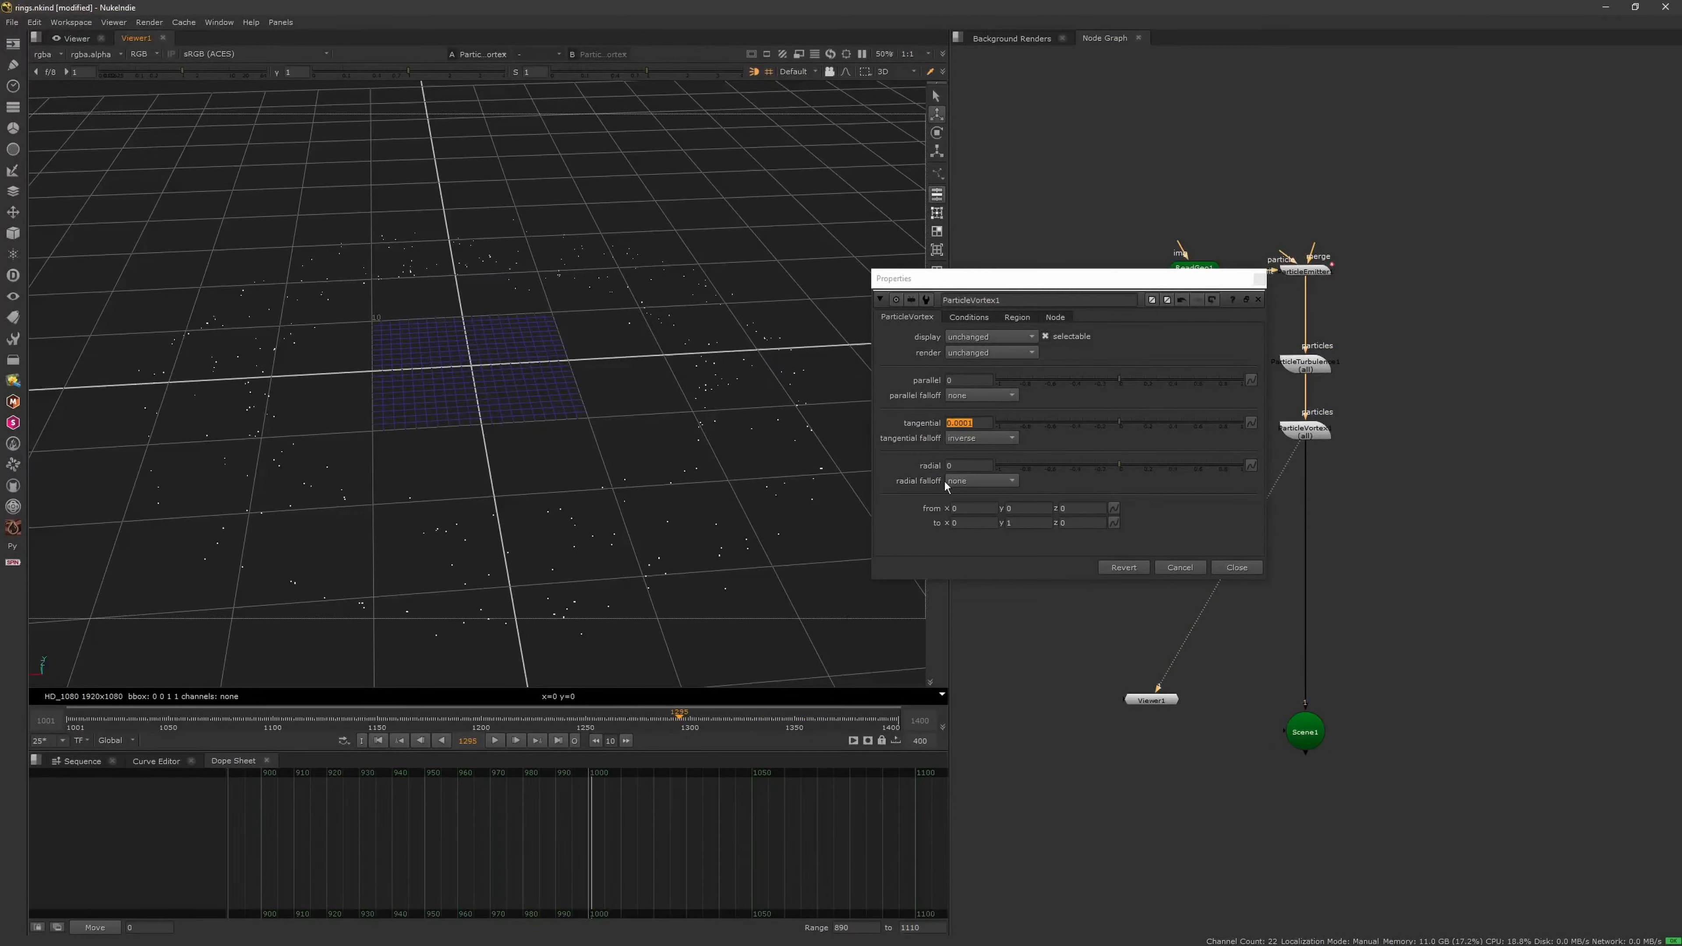
# Set the emitter's max lifetime to 700, size to 0.05 and size range to 1, and play back the simulation
pyautogui.doubleClick(1309, 273)
pyautogui.press('Return')
pyautogui.click(1368, 89)
pyautogui.moveTo(238, 720); pyautogui.dragTo(787, 717)
pyautogui.click(379, 740)
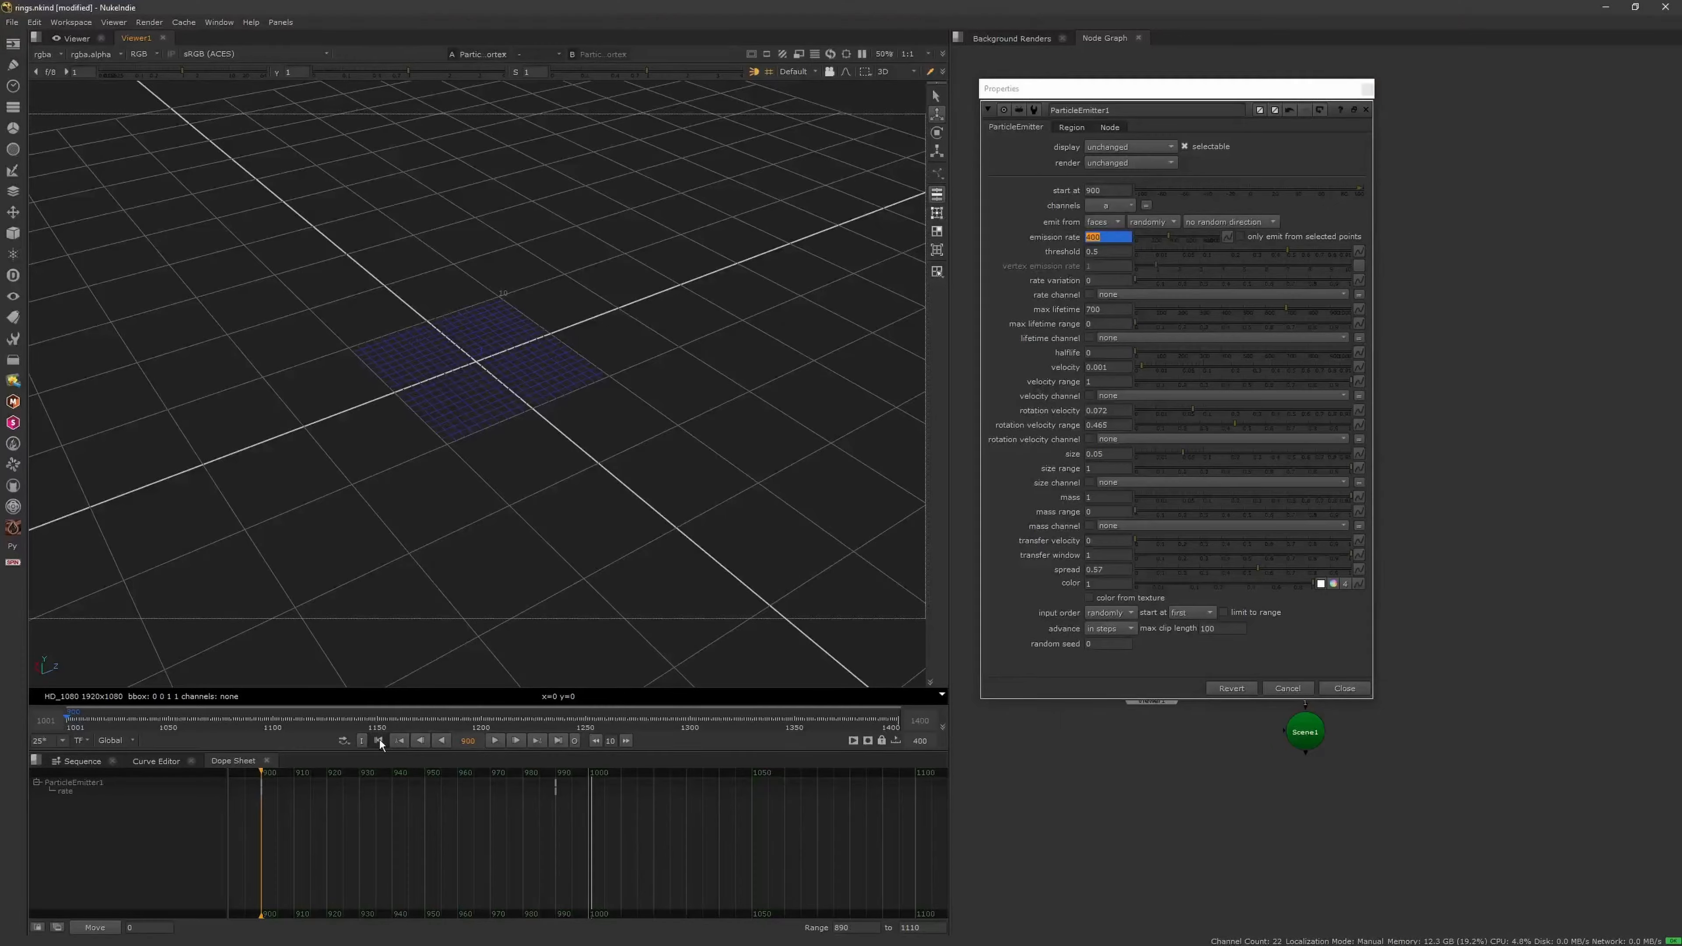
pyautogui.click(493, 744)
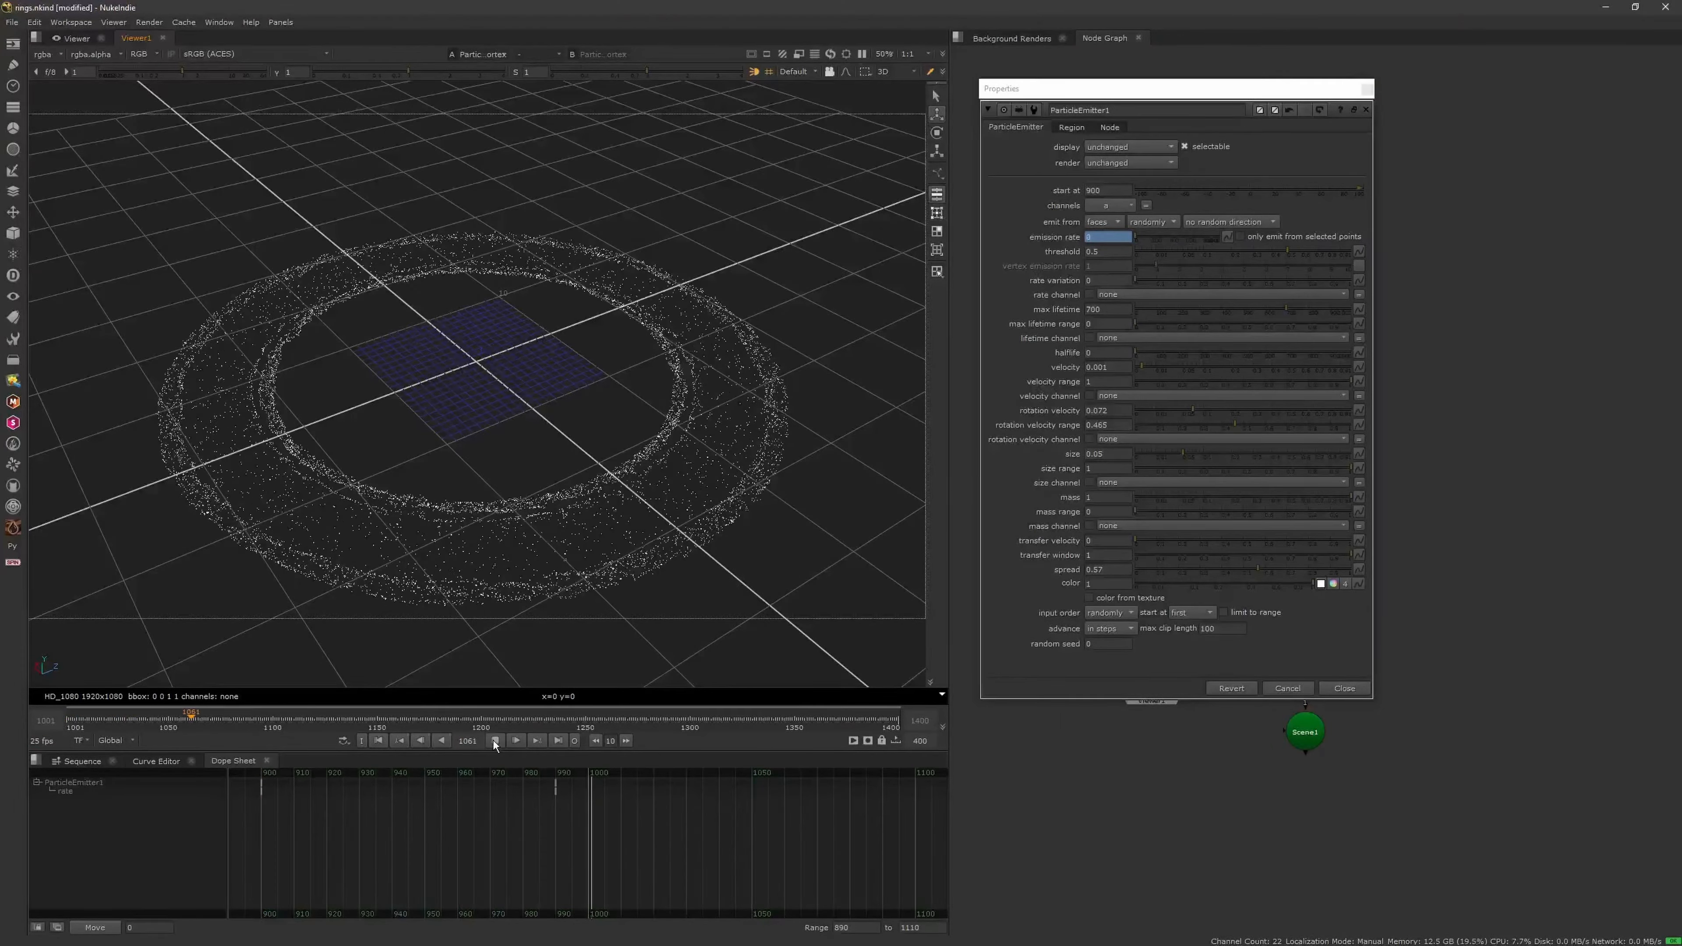
pyautogui.keyDown('ctrl'); pyautogui.moveTo(480, 594); pyautogui.dragTo(598, 479); pyautogui.keyUp('ctrl')
pyautogui.click(496, 741)
pyautogui.click(1365, 110)
# Play back the turbulence effect and set its Y strength to 0.0001
pyautogui.doubleClick(1305, 363)
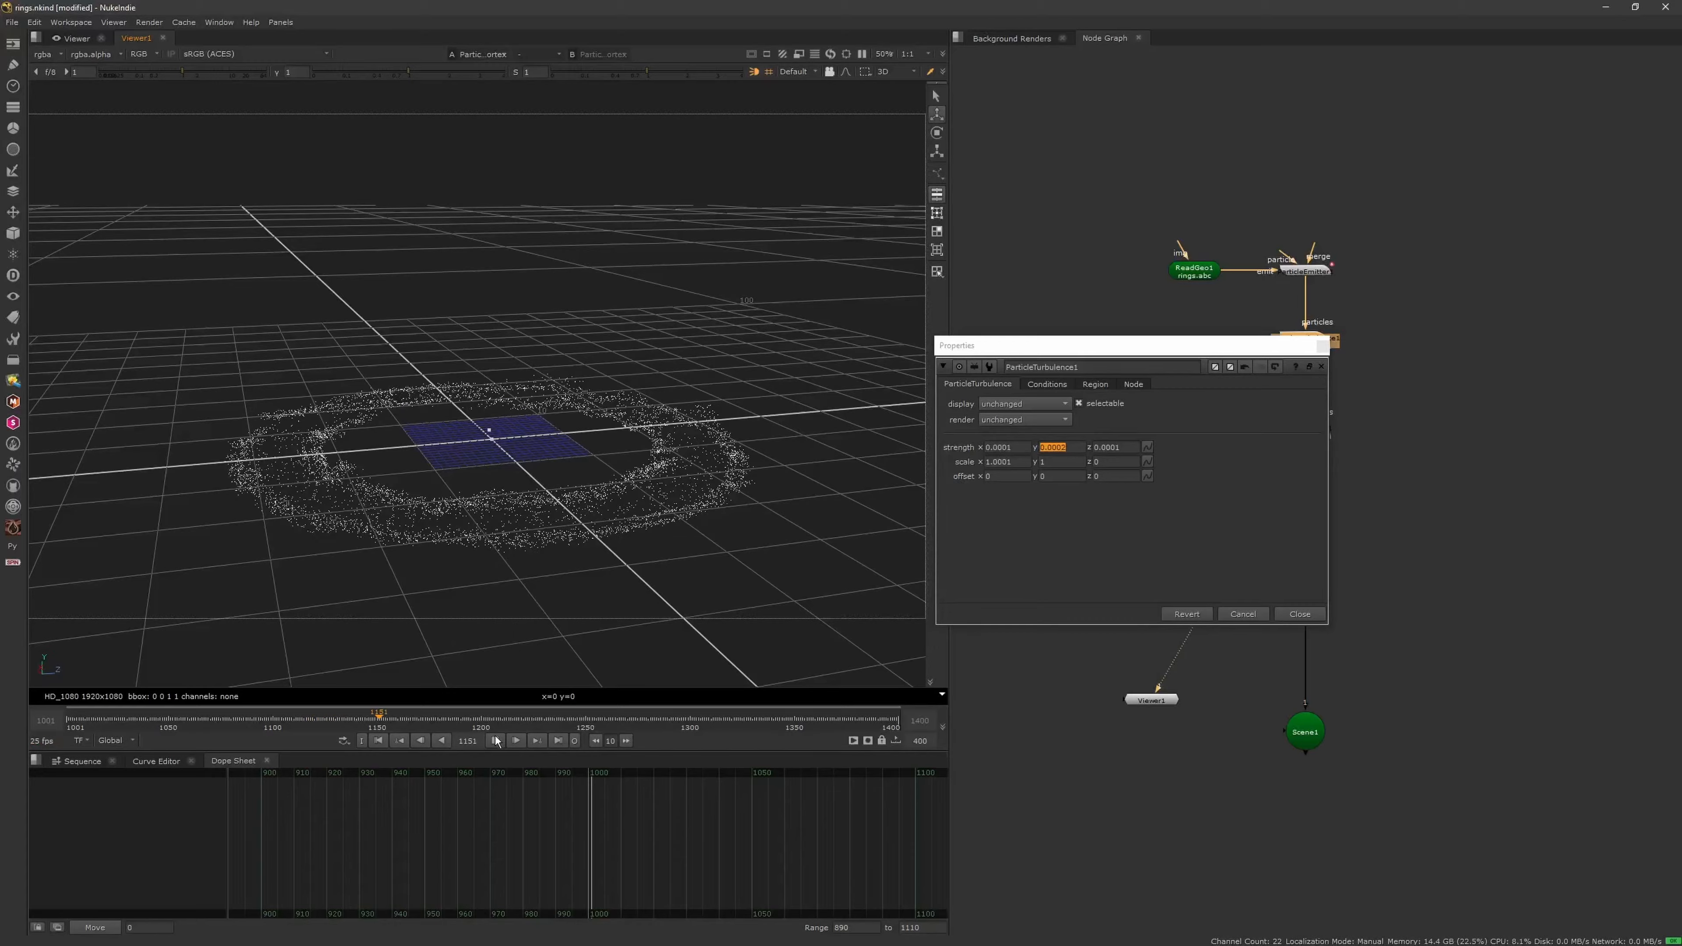
pyautogui.keyDown('ctrl'); pyautogui.moveTo(470, 596); pyautogui.dragTo(542, 701); pyautogui.keyUp('ctrl')
pyautogui.click(496, 741)
pyautogui.click(1069, 447)
pyautogui.press('BackSpace')
pyautogui.write('1')
pyautogui.press('Return')
pyautogui.keyDown('ctrl'); pyautogui.moveTo(542, 316); pyautogui.dragTo(546, 525); pyautogui.keyUp('ctrl')
pyautogui.keyDown('ctrl'); pyautogui.moveTo(612, 476); pyautogui.dragTo(656, 490); pyautogui.keyUp('ctrl')
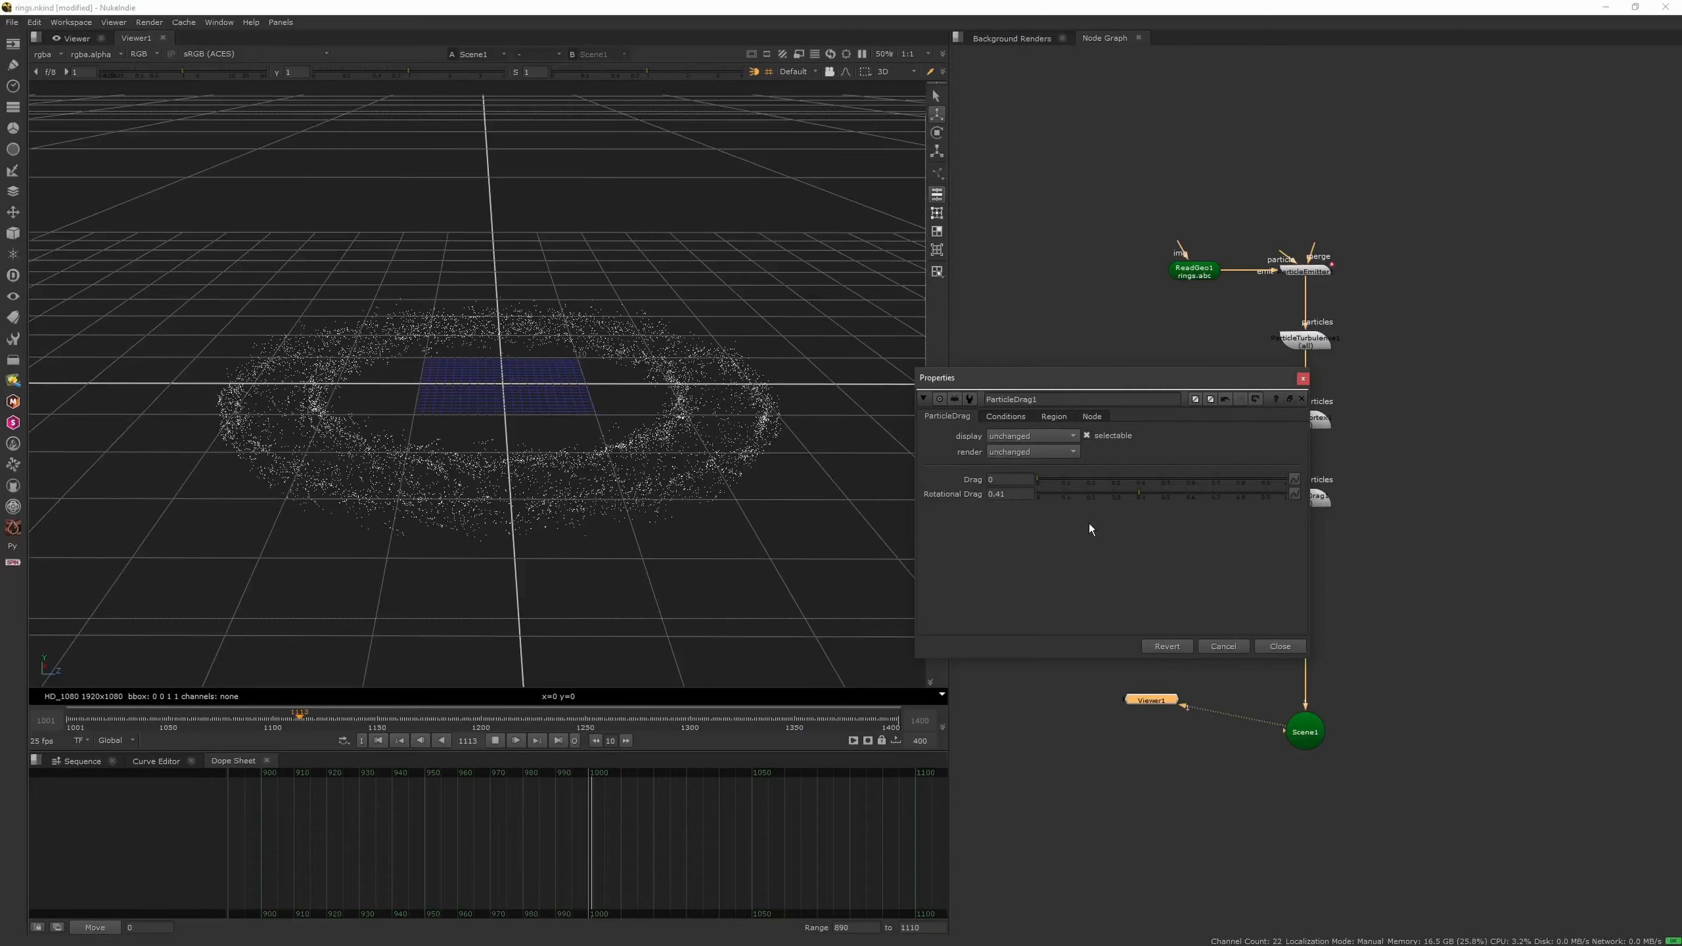
# Test a small Drag value on the ParticleDrag node during playback and delete the node
pyautogui.click(495, 741)
pyautogui.click(1051, 480)
pyautogui.moveTo(669, 551)
pyautogui.keyDown('ctrl'); pyautogui.mouseDown()
pyautogui.moveTo(627, 547)
pyautogui.moveTo(653, 554)
pyautogui.moveTo(636, 602)
pyautogui.moveTo(643, 564)
pyautogui.mouseUp(); pyautogui.keyUp('ctrl')
pyautogui.scroll(2, 633, 555)
pyautogui.click(495, 741)
pyautogui.press('Delete')
# Insert a ParticlePointForce node between the vortex and the scene and open its properties
pyautogui.click(13, 255)
pyautogui.click(105, 462)
pyautogui.click(1315, 244)
pyautogui.moveTo(1361, 349); pyautogui.dragTo(1251, 491)
pyautogui.doubleClick(1251, 492)
# Examine the rings with the point force from different angles and play them back from the first frame
pyautogui.scroll(3, 563, 411)
pyautogui.keyDown('ctrl'); pyautogui.moveTo(563, 411); pyautogui.dragTo(525, 346); pyautogui.keyUp('ctrl')
pyautogui.click(1182, 344)
pyautogui.keyDown('ctrl'); pyautogui.moveTo(605, 483); pyautogui.dragTo(430, 652); pyautogui.keyUp('ctrl')
pyautogui.click(378, 741)
pyautogui.click(494, 741)
pyautogui.click(495, 741)
# View the ParticleEmitter's output on its own and play it back for comparison
pyautogui.click(1316, 244)
pyautogui.click(1248, 209)
pyautogui.press('1')
pyautogui.click(494, 740)
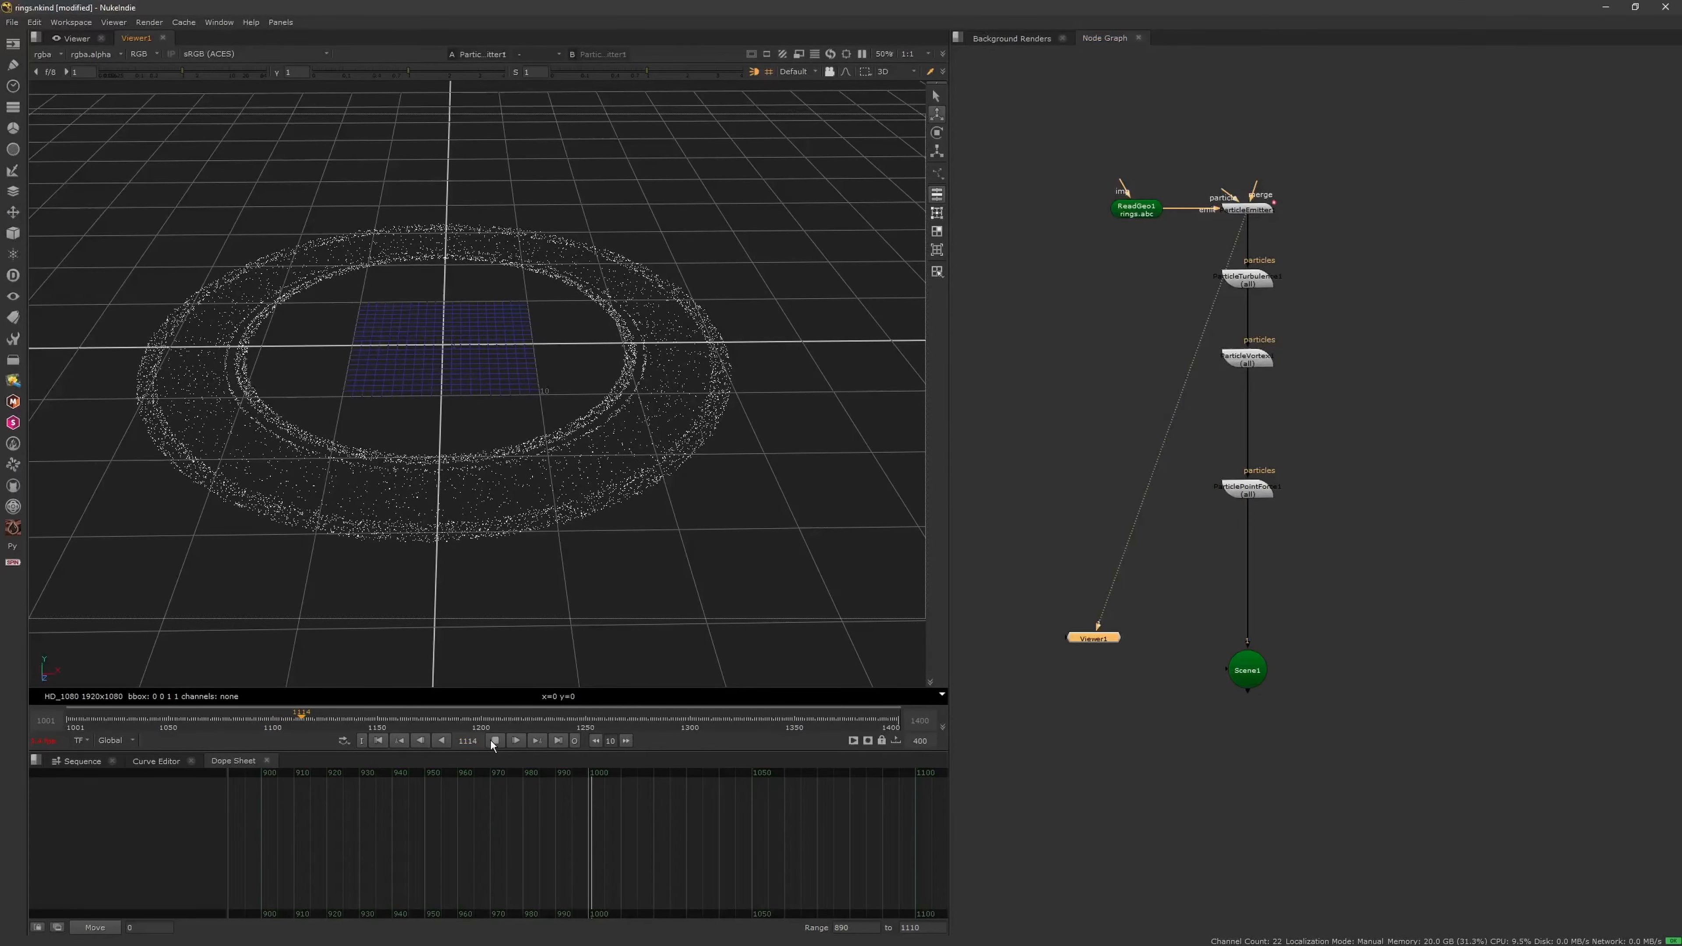
# Review the ParticleEmitter and ParticleVortex properties and play the simulation back from the first frame, inspecting the rings from a low angle
pyautogui.press('Home')
pyautogui.doubleClick(1254, 211)
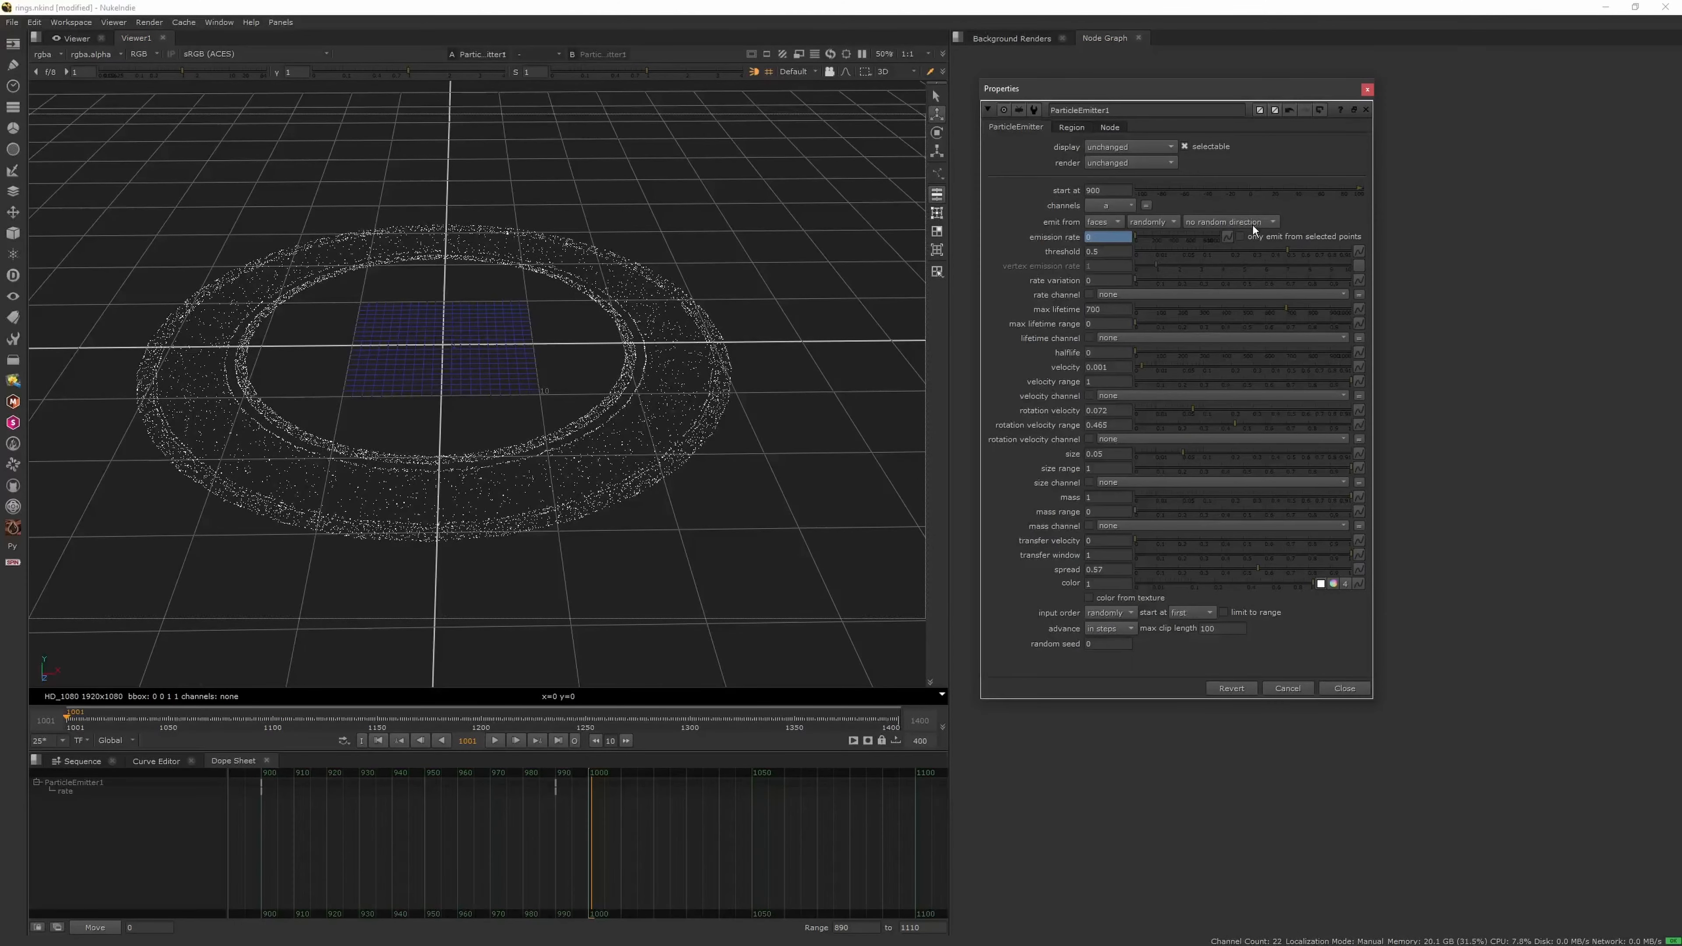
pyautogui.click(1367, 91)
pyautogui.moveTo(413, 718); pyautogui.dragTo(445, 716)
pyautogui.click(379, 741)
pyautogui.keyDown('ctrl'); pyautogui.moveTo(424, 564); pyautogui.dragTo(533, 539); pyautogui.keyUp('ctrl')
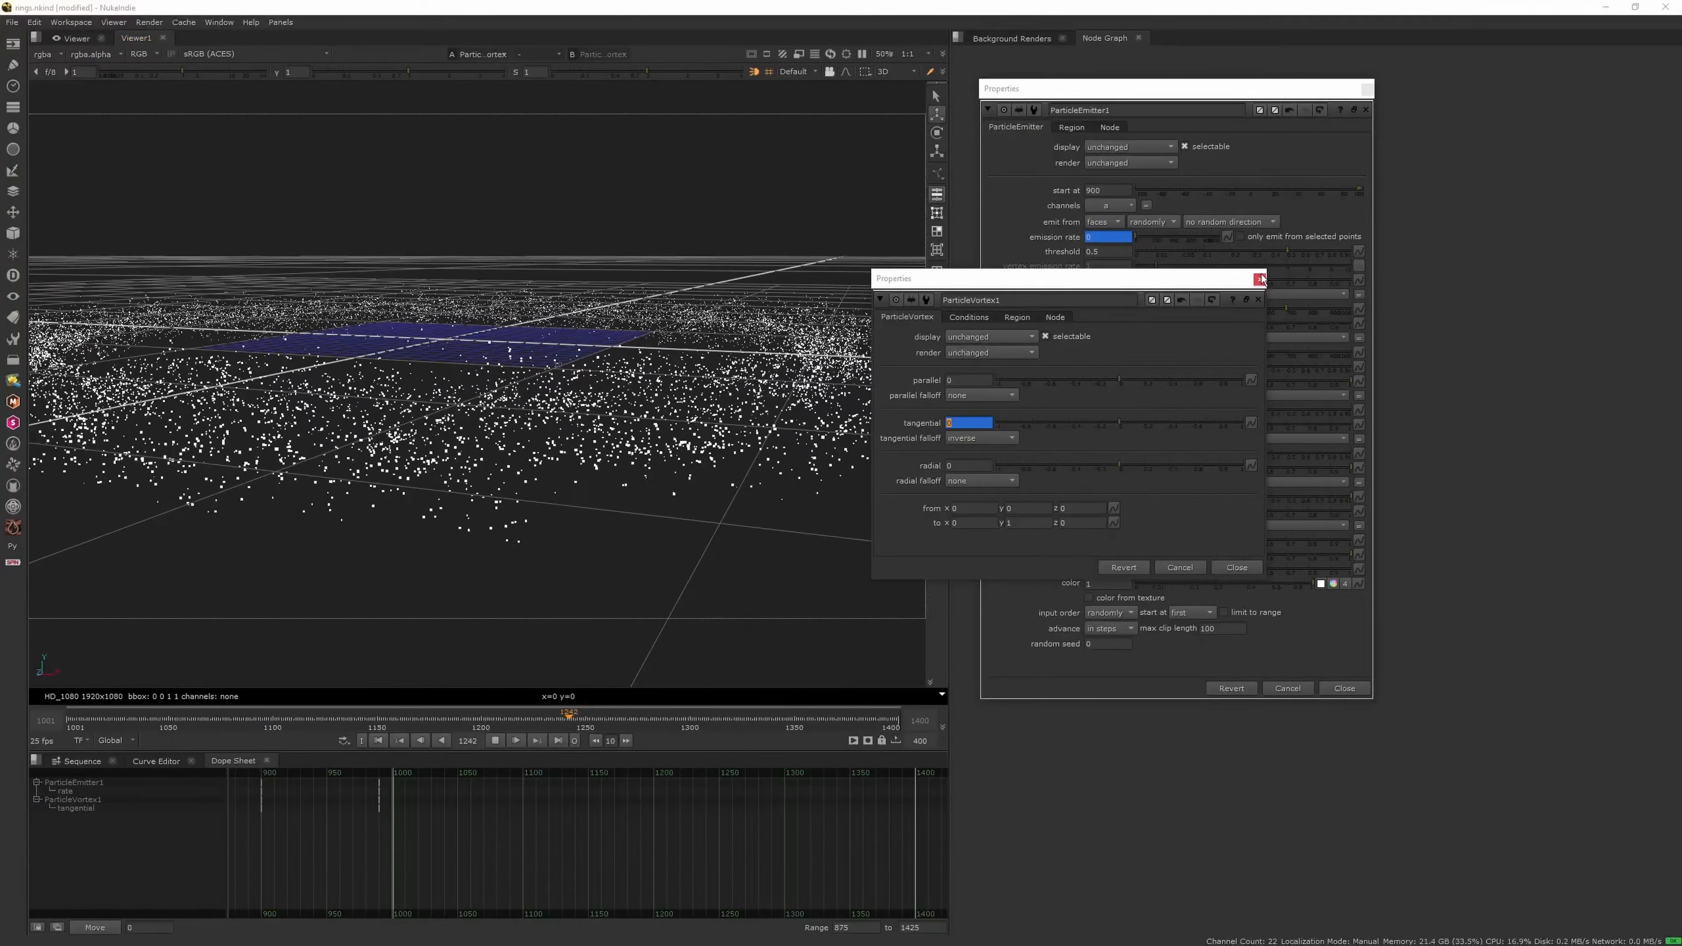
pyautogui.click(1257, 279)
pyautogui.keyDown('ctrl'); pyautogui.moveTo(706, 532); pyautogui.dragTo(610, 550); pyautogui.keyUp('ctrl')
pyautogui.click(500, 741)
# Reorder the particle nodes so ParticleTurbulence sits between ParticleVortex and ParticlePointForce, and view the turbulence output
pyautogui.moveTo(1241, 491); pyautogui.dragTo(1241, 472)
pyautogui.press('1')
pyautogui.doubleClick(1240, 472)
pyautogui.scroll(-3, 602, 535)
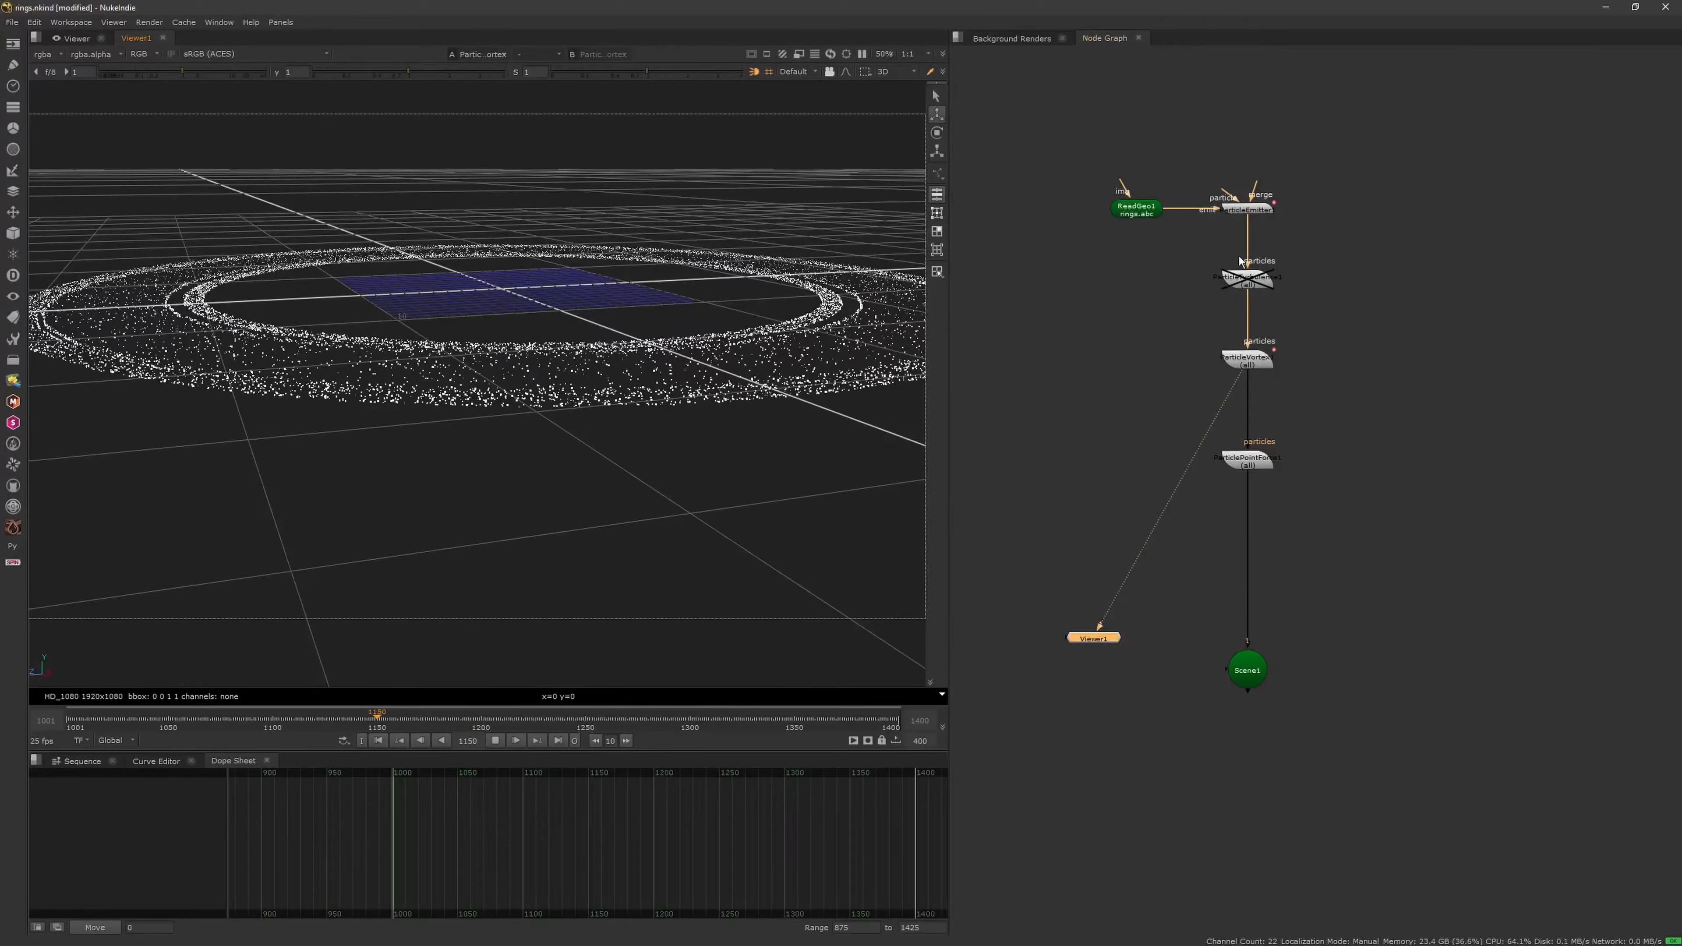
pyautogui.moveTo(1236, 348)
pyautogui.mouseDown()
pyautogui.moveTo(1259, 248)
pyautogui.moveTo(1258, 342)
pyautogui.mouseUp()
pyautogui.press('1')
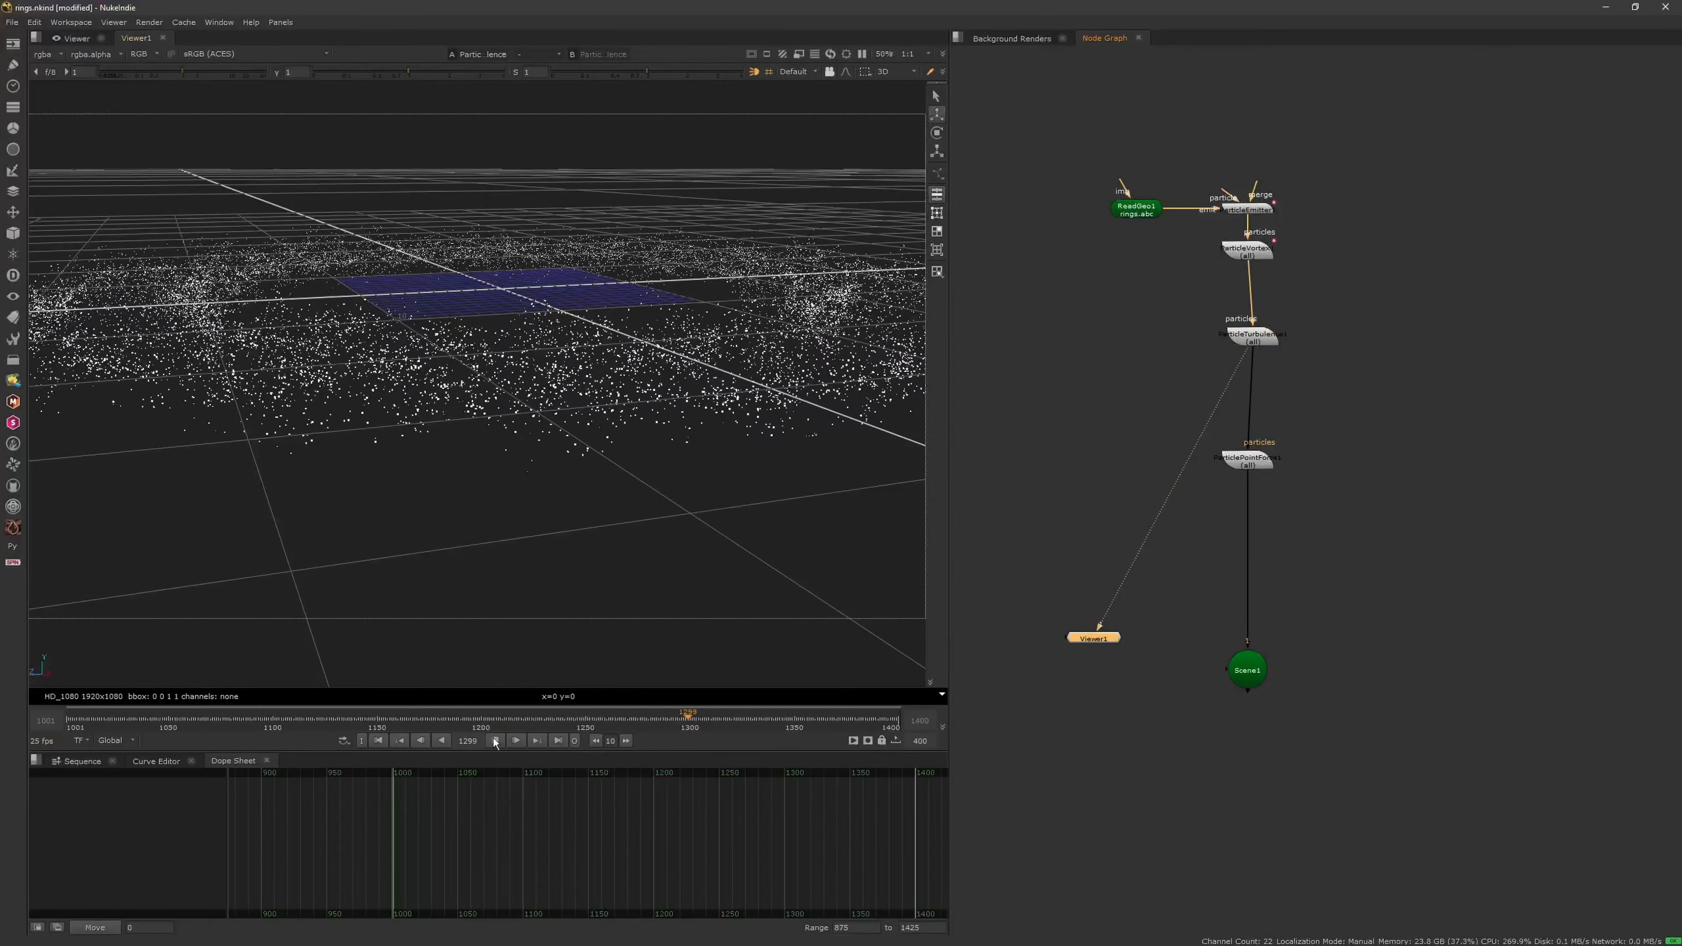
# Set a keyframe on the ParticleTurbulence strength at frame 900, matching the first ParticleVortex tangential keyframe
pyautogui.doubleClick(1252, 337)
pyautogui.click(260, 774)
pyautogui.doubleClick(1247, 251)
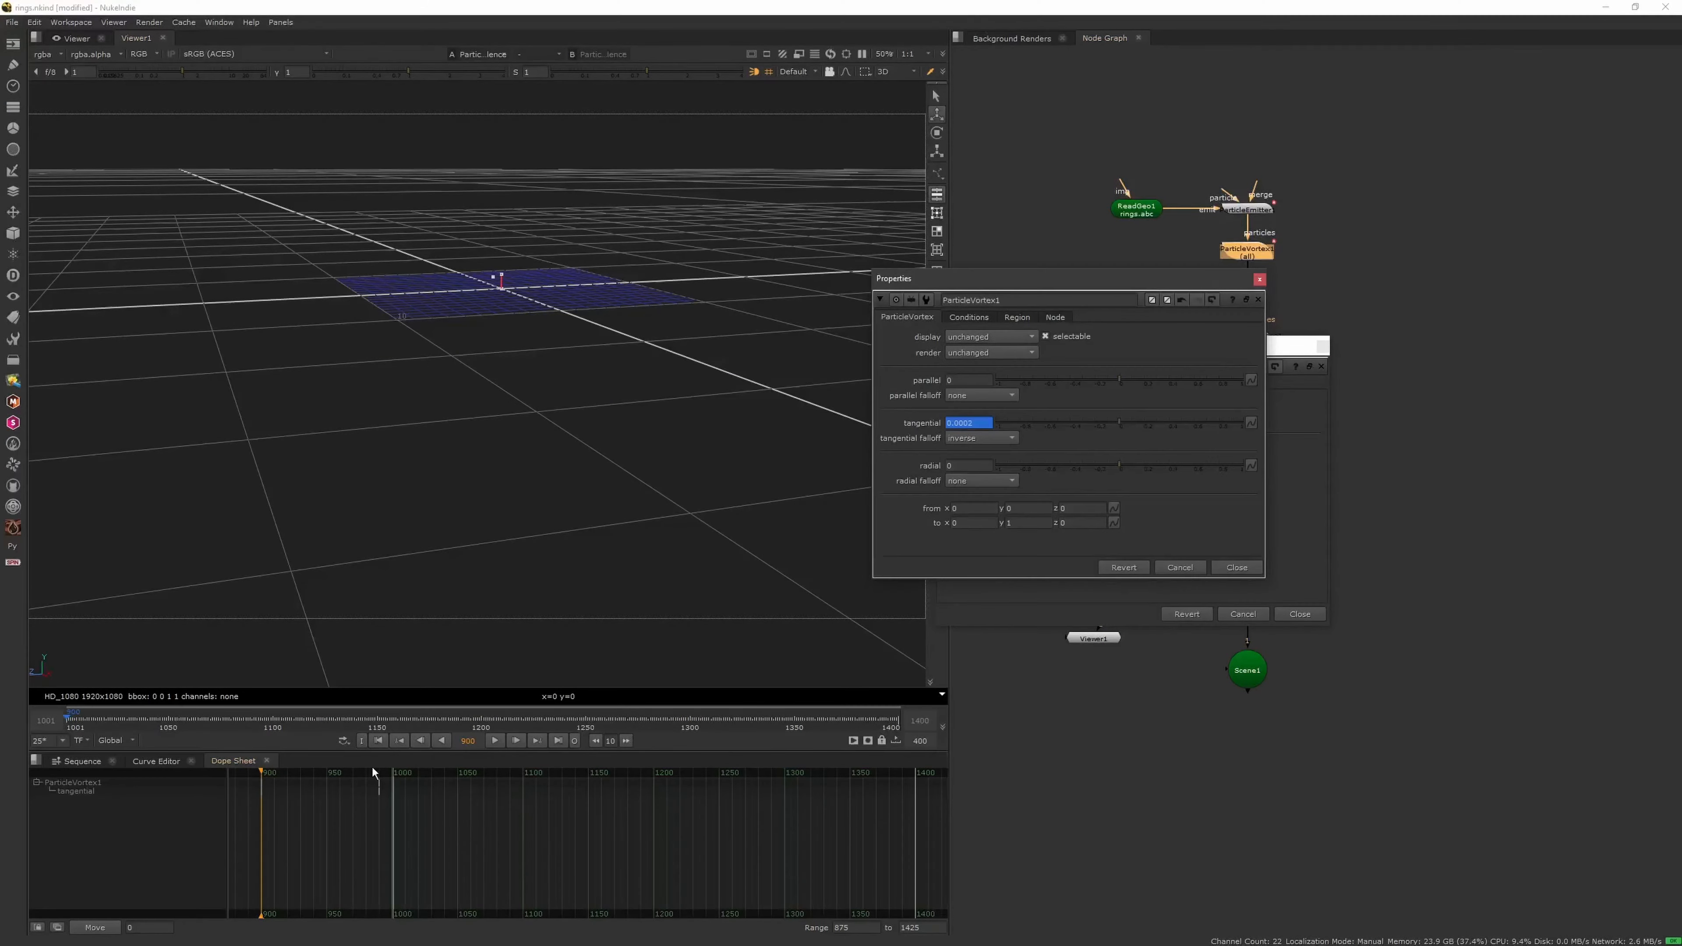
pyautogui.moveTo(384, 773); pyautogui.dragTo(261, 773)
pyautogui.moveTo(1086, 278); pyautogui.dragTo(1044, 102)
pyautogui.moveTo(1222, 343); pyautogui.dragTo(1221, 383)
pyautogui.click(1148, 487)
pyautogui.click(1162, 489)
# Set the turbulence strength to 0 in X, Y and Z at the vortex's second keyframe and close the vortex properties
pyautogui.click(535, 742)
pyautogui.doubleClick(1113, 487)
pyautogui.write('0')
pyautogui.press('Tab')
pyautogui.write('0')
pyautogui.press('Tab')
pyautogui.write('0')
pyautogui.press('Return')
pyautogui.click(1217, 123)
pyautogui.click(1217, 123)
# Play back the rings with the animated turbulence and inspect them from a higher angle
pyautogui.click(495, 741)
pyautogui.keyDown('ctrl'); pyautogui.moveTo(559, 467); pyautogui.dragTo(602, 537); pyautogui.keyUp('ctrl')
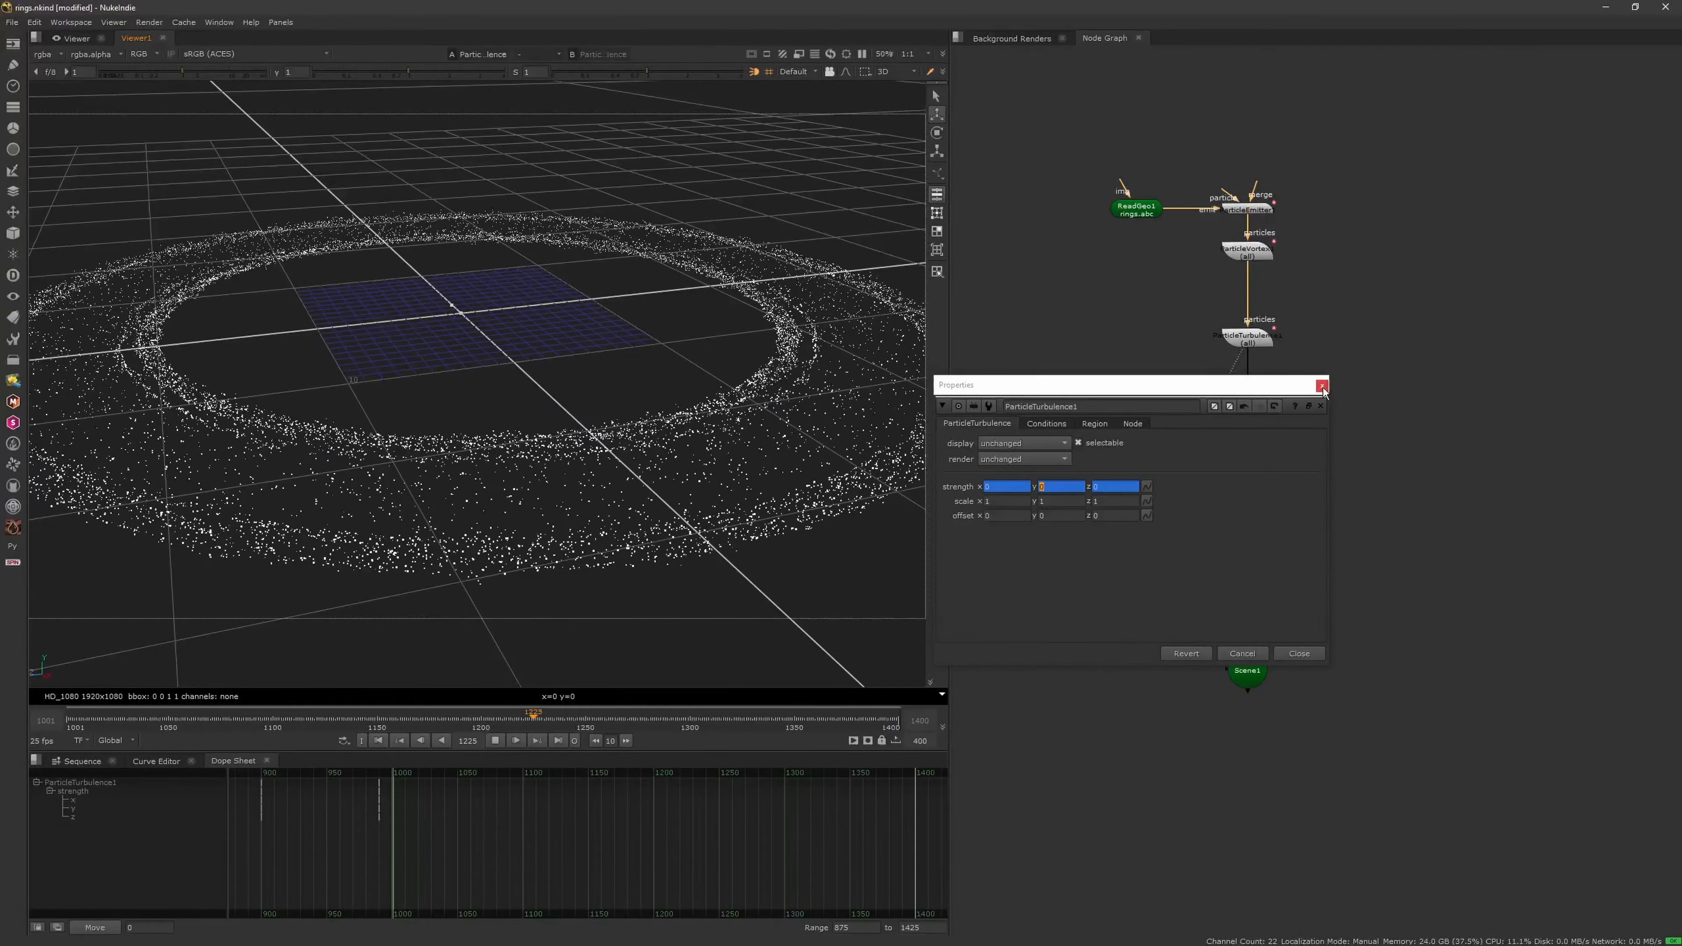
pyautogui.click(1321, 386)
pyautogui.click(1275, 378)
# View the ParticlePointForce output with its properties open and examine its effect on the rings from several angles
pyautogui.moveTo(1257, 462); pyautogui.dragTo(1258, 443)
pyautogui.press('1')
pyautogui.keyDown('ctrl'); pyautogui.moveTo(703, 520); pyautogui.dragTo(717, 613); pyautogui.keyUp('ctrl')
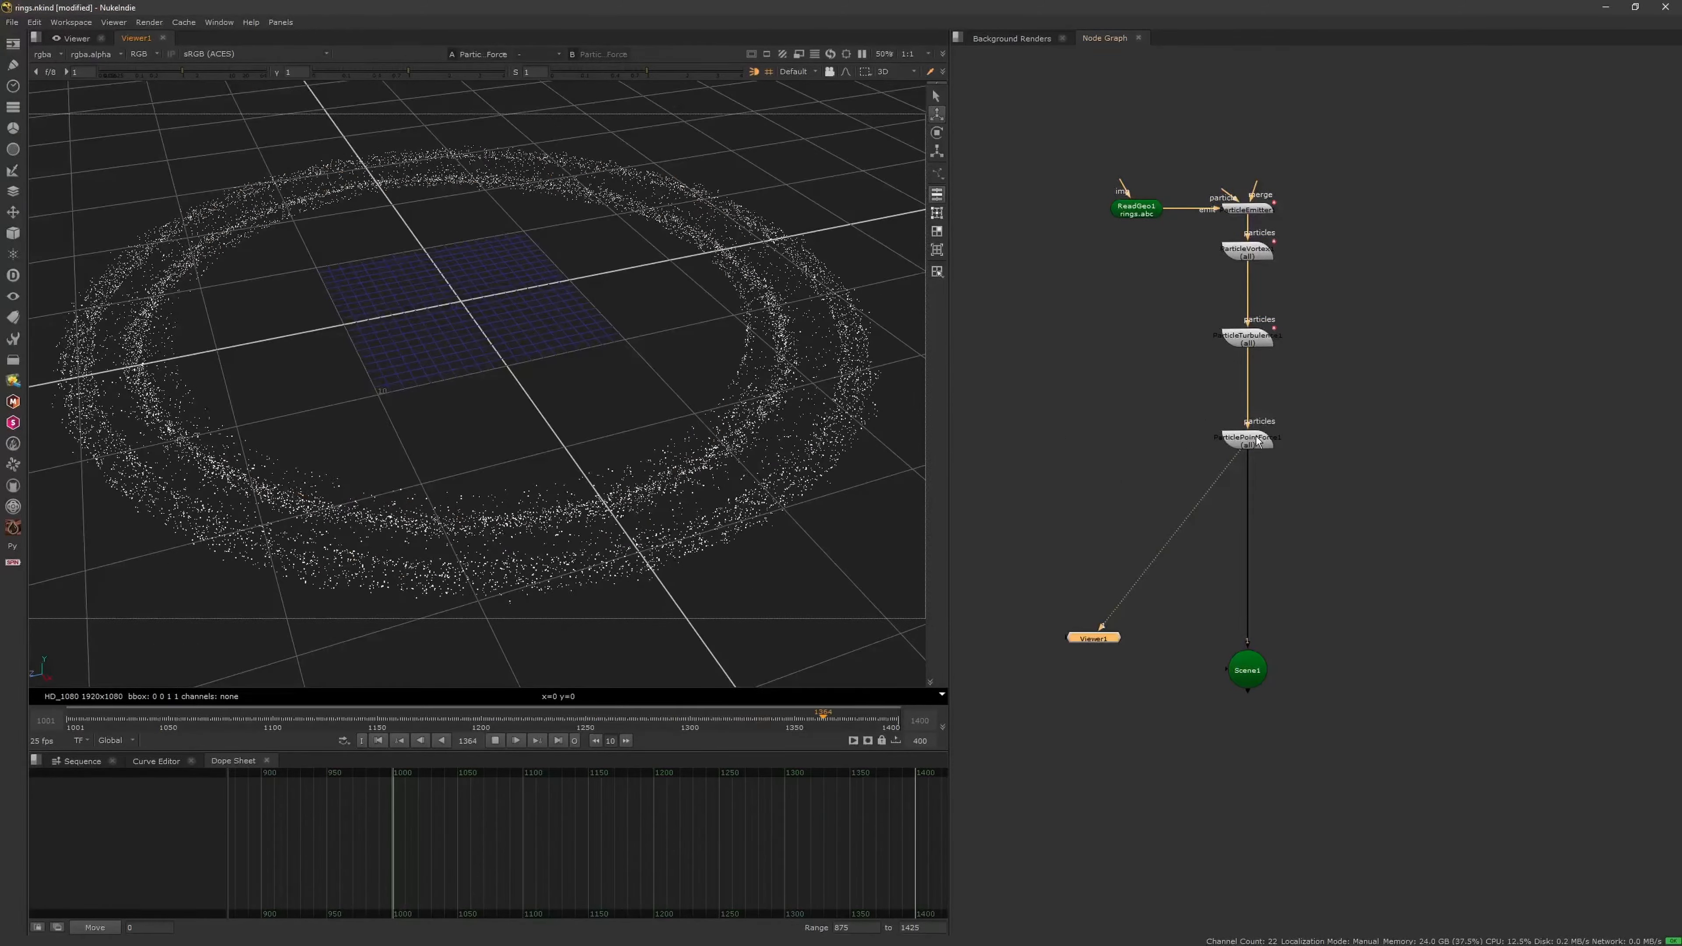
pyautogui.doubleClick(1258, 441)
pyautogui.scroll(-5, 804, 511)
pyautogui.keyDown('ctrl'); pyautogui.moveTo(798, 524); pyautogui.dragTo(777, 629); pyautogui.keyUp('ctrl')
pyautogui.moveTo(1150, 374); pyautogui.dragTo(1148, 374)
pyautogui.keyDown('ctrl'); pyautogui.moveTo(772, 477); pyautogui.dragTo(530, 419); pyautogui.keyUp('ctrl')
pyautogui.scroll(5, 530, 419)
pyautogui.keyDown('alt'); pyautogui.moveTo(795, 557); pyautogui.dragTo(586, 482); pyautogui.keyUp('alt')
pyautogui.click(1315, 244)
# Delete the ParticlePointForce node and save the script
pyautogui.click(1246, 448)
pyautogui.press('Delete')
pyautogui.click(1107, 396)
pyautogui.keyDown('alt'); pyautogui.moveTo(1107, 395); pyautogui.dragTo(1148, 401); pyautogui.keyUp('alt')
pyautogui.scroll(-5, 747, 443)
pyautogui.keyDown('ctrl'); pyautogui.moveTo(747, 443); pyautogui.dragTo(566, 427); pyautogui.keyUp('ctrl')
pyautogui.scroll(-5, 668, 304)
pyautogui.scroll(5, 515, 439)
pyautogui.hotkey('ctrl', 's')
pyautogui.press('Tab')
pyautogui.keyDown('alt'); pyautogui.moveTo(1158, 327); pyautogui.dragTo(1114, 391); pyautogui.keyUp('alt')
pyautogui.write('sphere')
pyautogui.press('Escape')
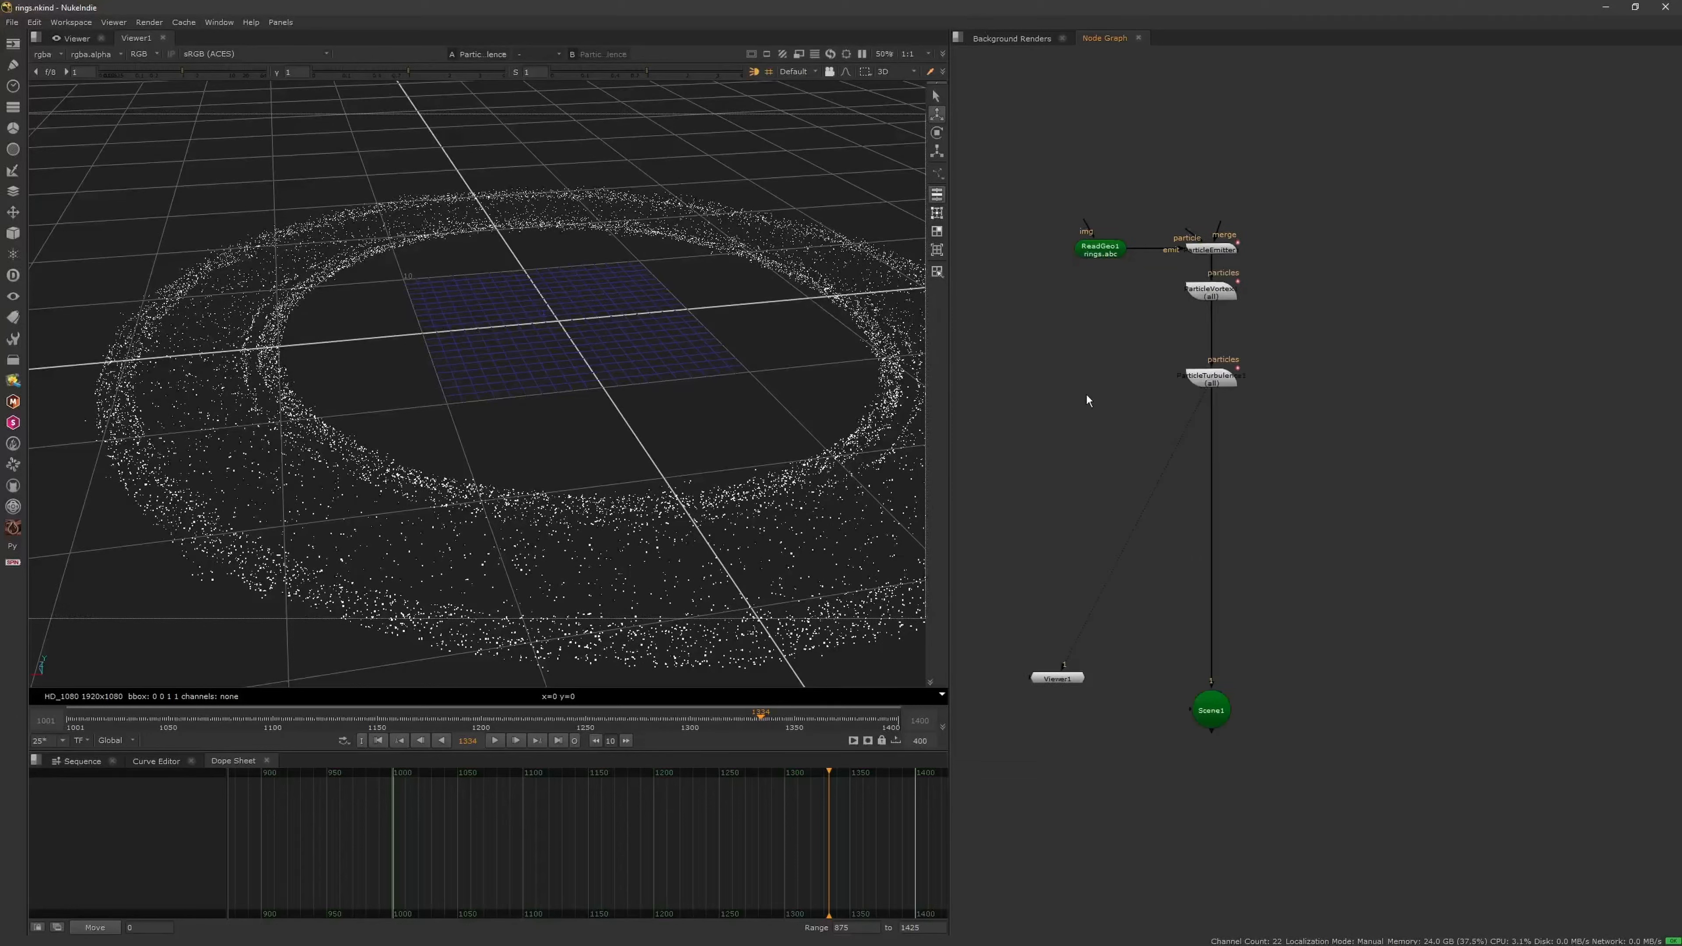
pyautogui.click(1212, 381)
pyautogui.press('Tab')
pyautogui.write('speed')
pyautogui.click(13, 255)
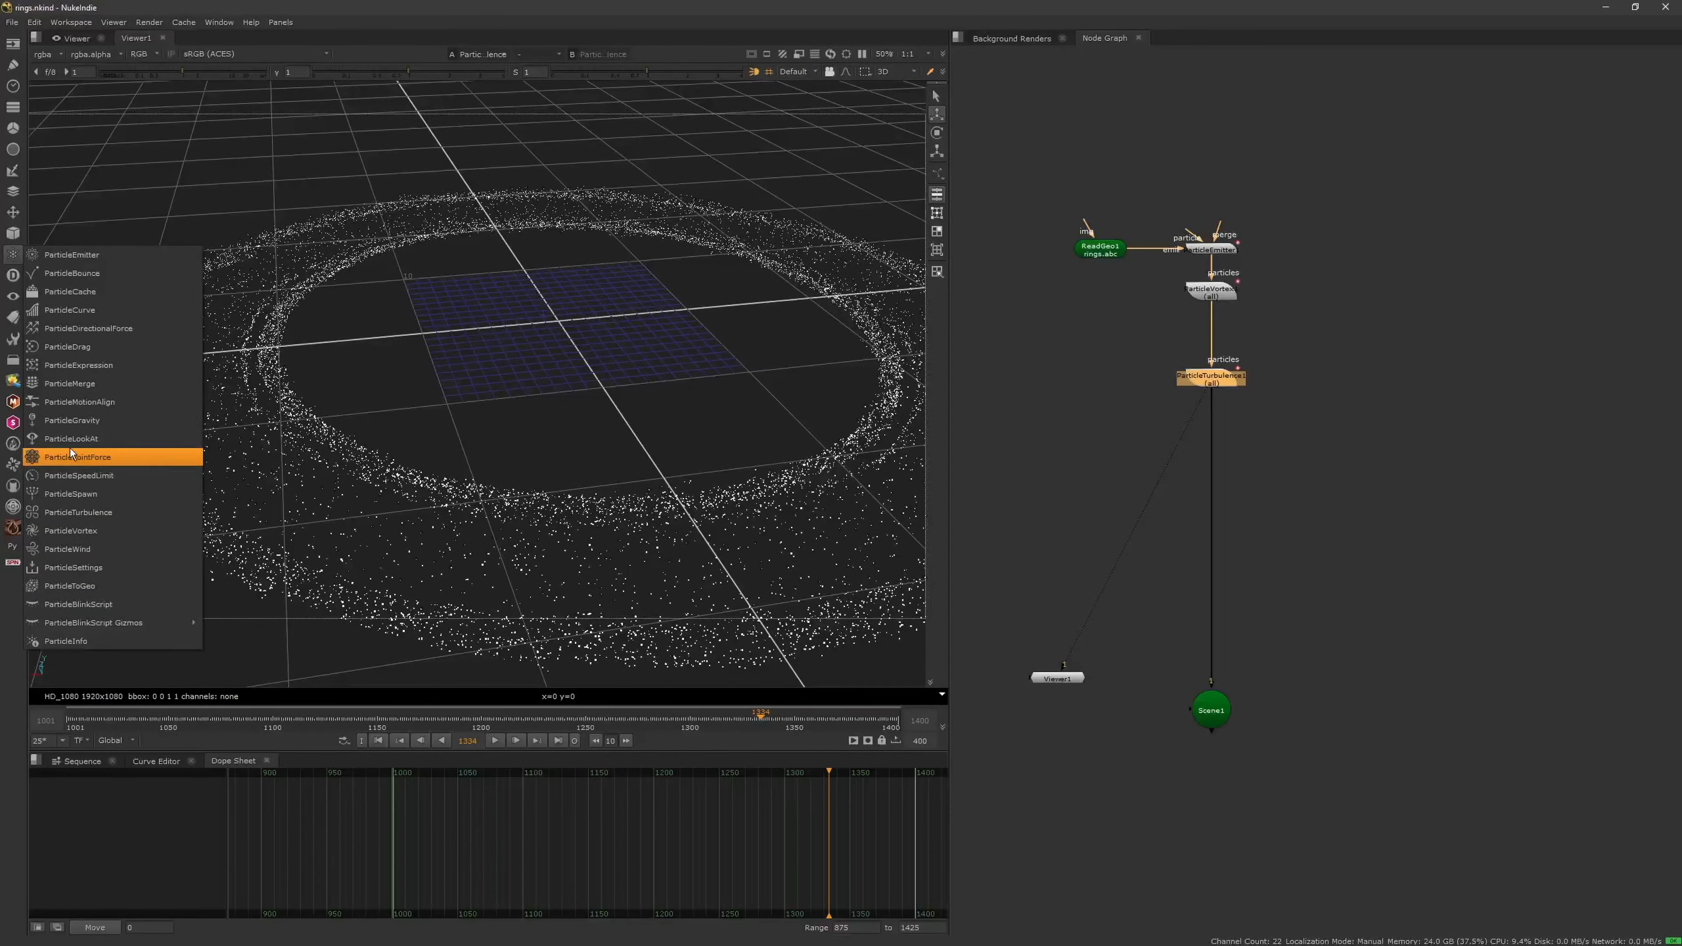
pyautogui.click(1174, 332)
# Insert a TransformGeo node between ParticleTurbulence and the scene and view its output
pyautogui.press('Tab')
pyautogui.write('v')
pyautogui.press('BackSpace')
pyautogui.write('trans')
pyautogui.press('Down')
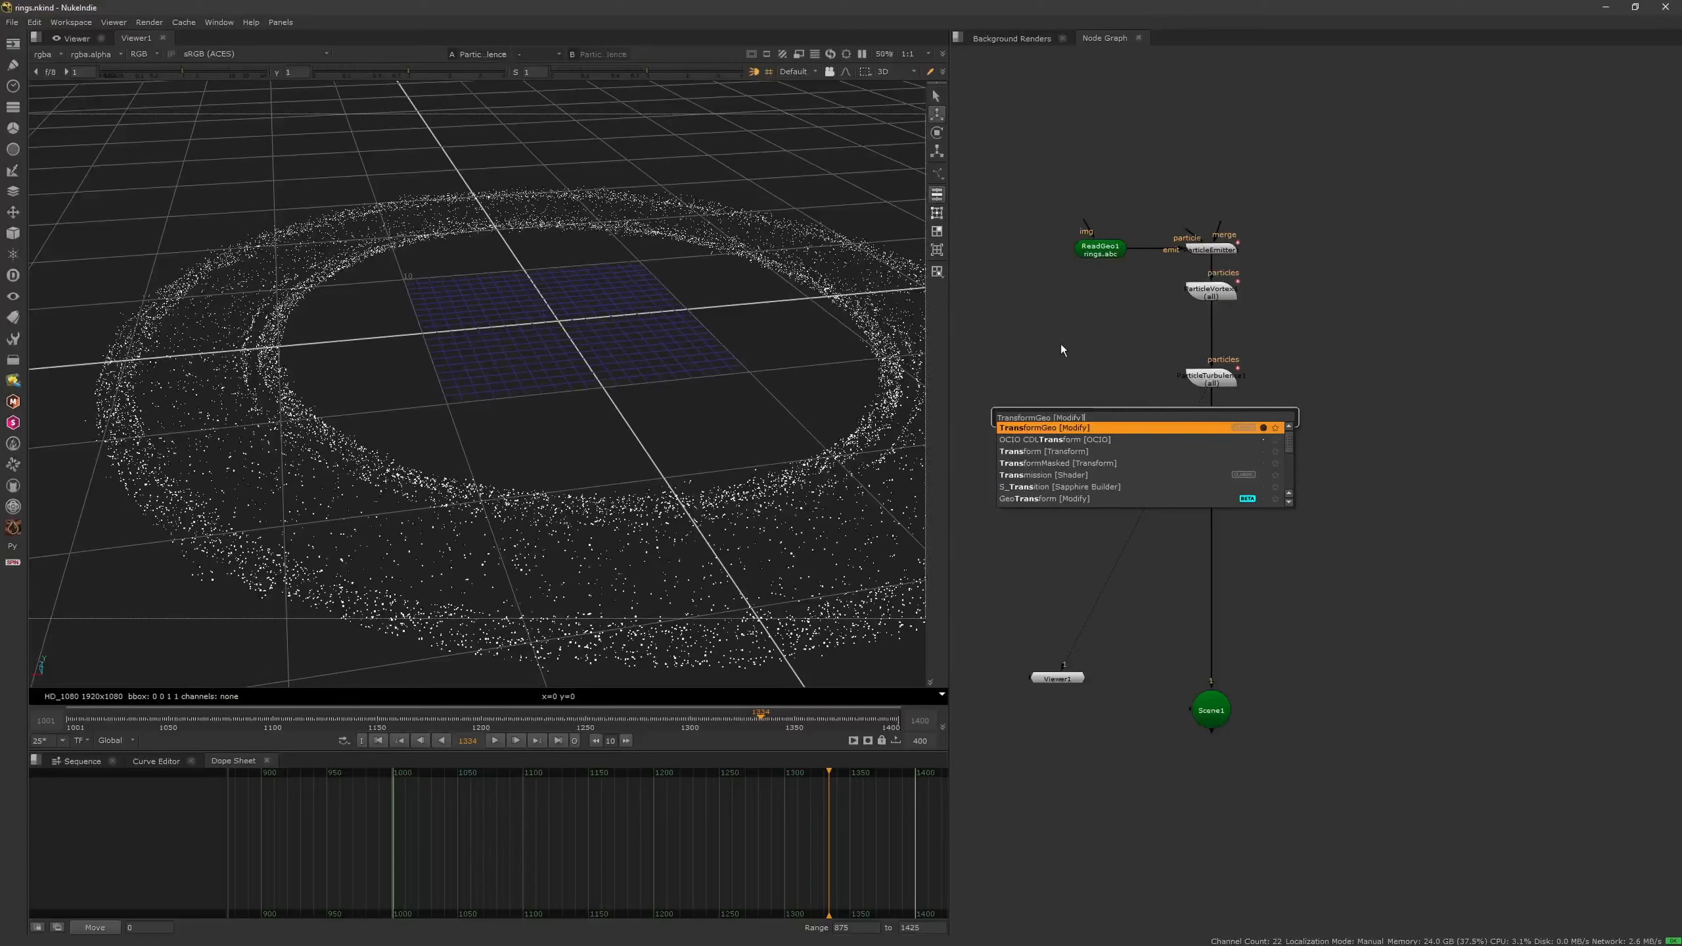
pyautogui.press('Return')
pyautogui.moveTo(1124, 400); pyautogui.dragTo(1217, 473)
pyautogui.press('1')
# Try an X rotation on the TransformGeo and set it back to 0
pyautogui.doubleClick(1207, 466)
pyautogui.moveTo(784, 471)
pyautogui.mouseDown()
pyautogui.moveTo(991, 434)
pyautogui.moveTo(799, 472)
pyautogui.mouseUp()
pyautogui.doubleClick(800, 472)
pyautogui.write('0')
pyautogui.press('Return')
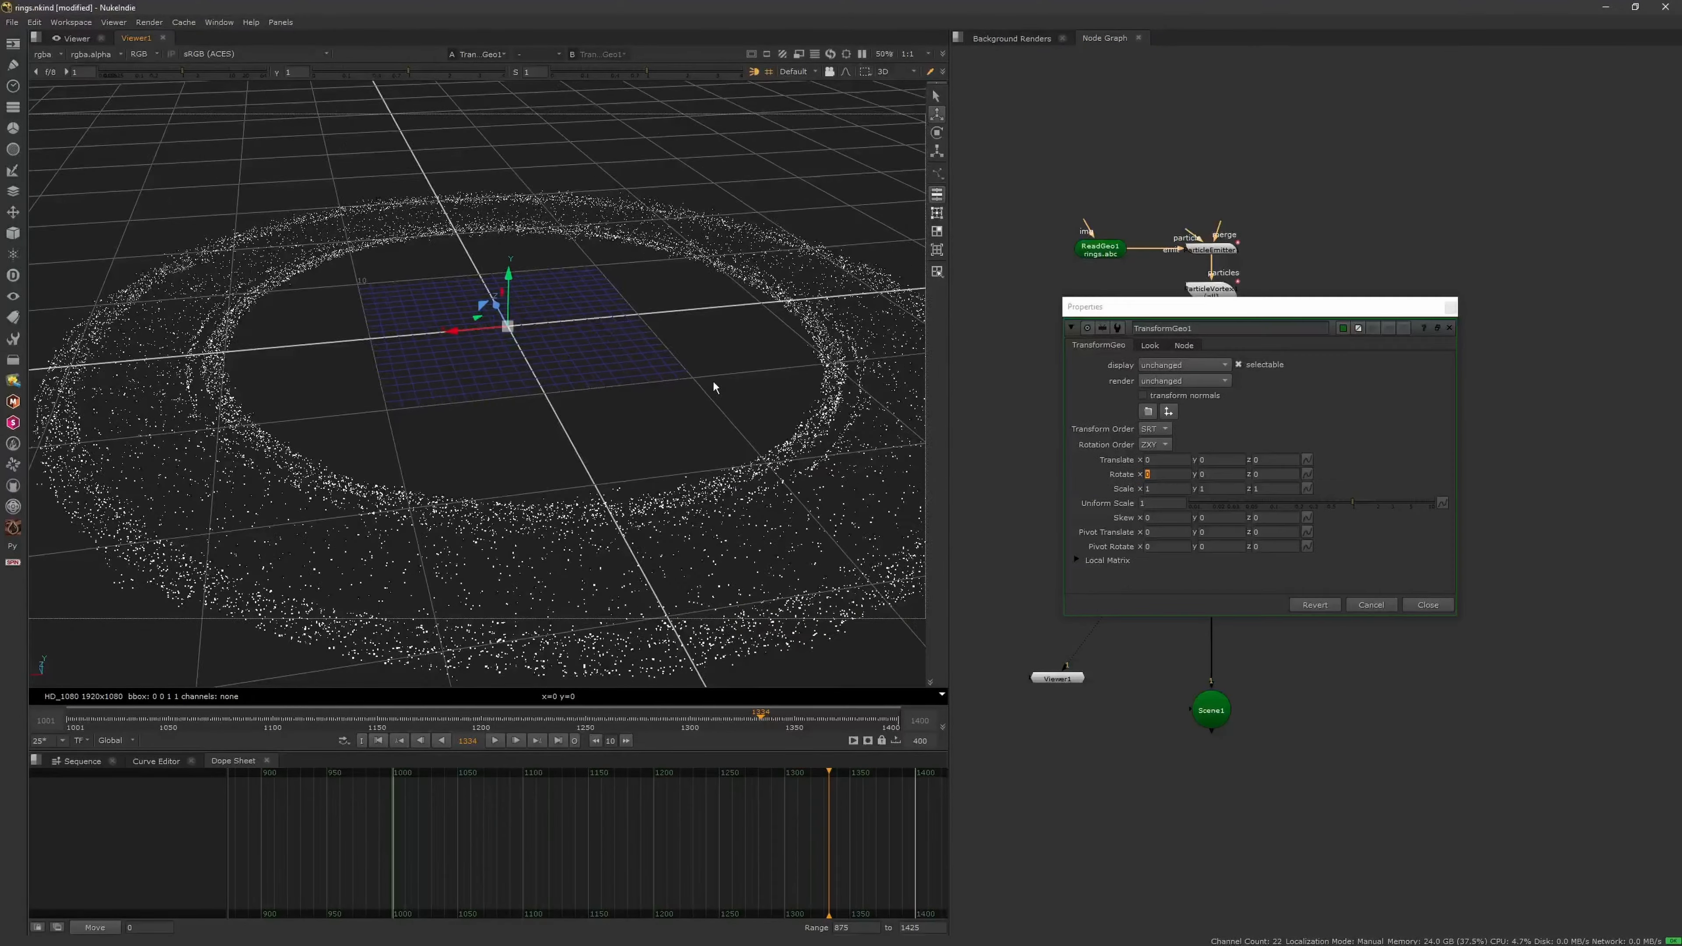
# Create a camera from the current 3D view, connect it to Scene1 and arrange the nodes around the scene
pyautogui.click(830, 71)
pyautogui.click(858, 100)
pyautogui.click(1164, 355)
pyautogui.moveTo(1232, 470); pyautogui.dragTo(1094, 478)
pyautogui.moveTo(1340, 421); pyautogui.dragTo(1221, 454)
pyautogui.moveTo(1096, 480); pyautogui.dragTo(1128, 630)
pyautogui.moveTo(1125, 649); pyautogui.dragTo(1207, 697)
pyautogui.moveTo(1134, 637); pyautogui.dragTo(1219, 712)
pyautogui.click(1144, 642)
# Check Camera1's properties and lock the 3D view to Camera1
pyautogui.doubleClick(1125, 705)
pyautogui.click(846, 371)
pyautogui.click(803, 372)
pyautogui.click(1349, 392)
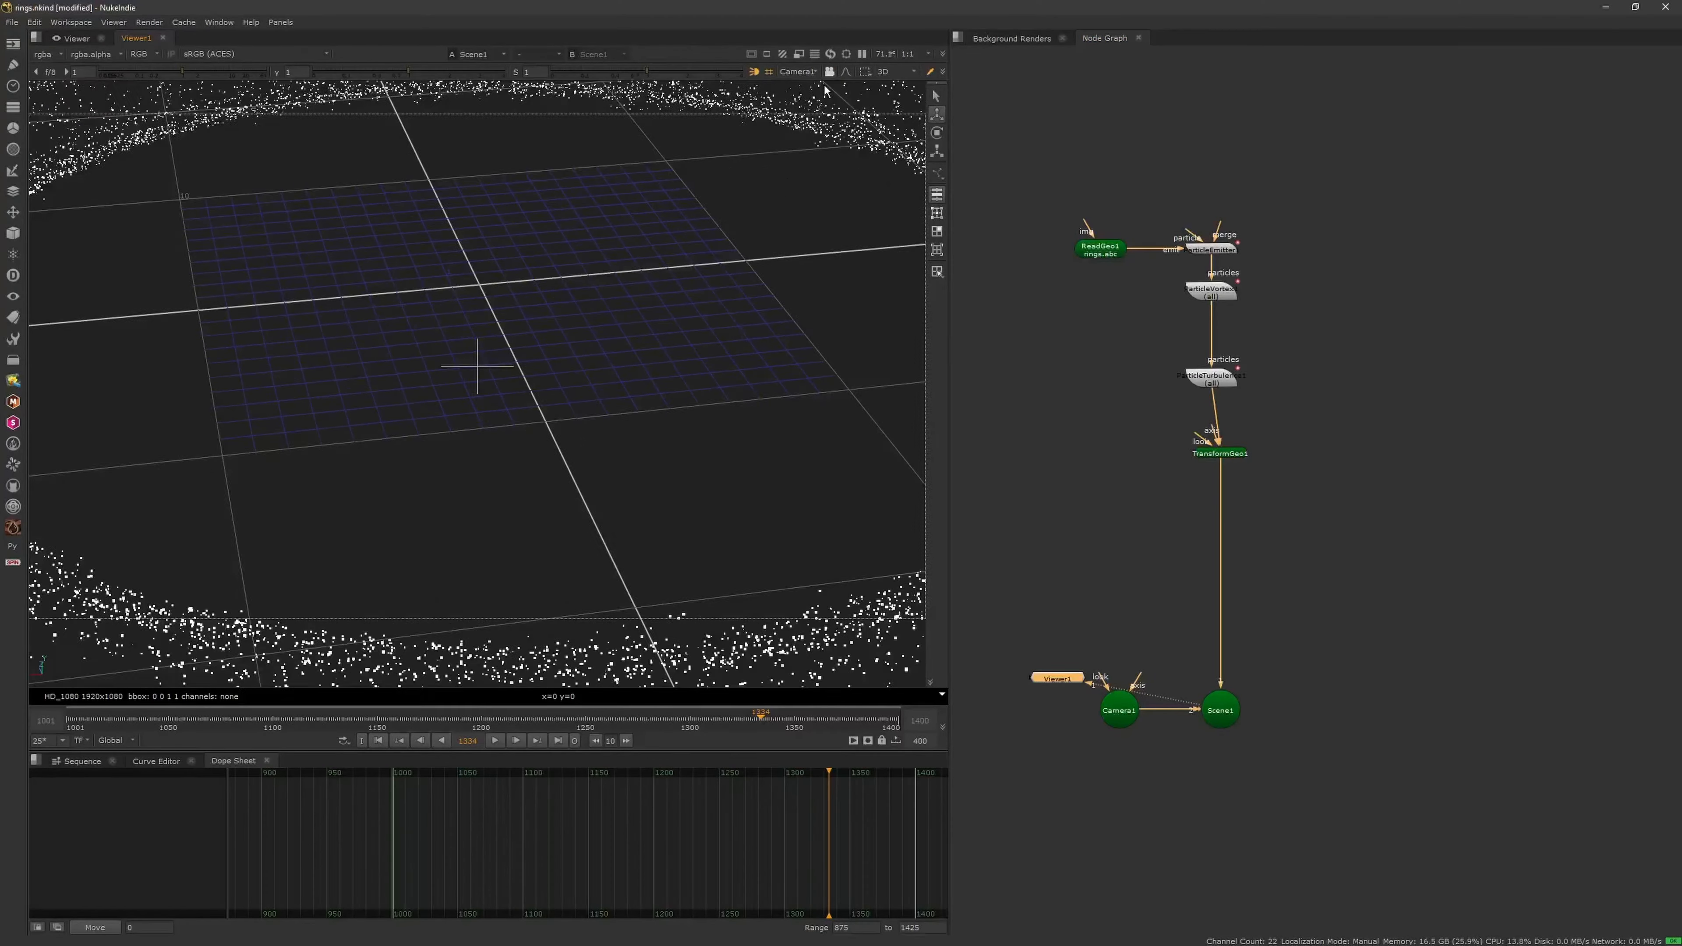
pyautogui.click(830, 71)
# Try tilting the rings in TransformGeo with rotation X 20, Y 9 and Z -10, nudging Z further negative
pyautogui.doubleClick(1220, 453)
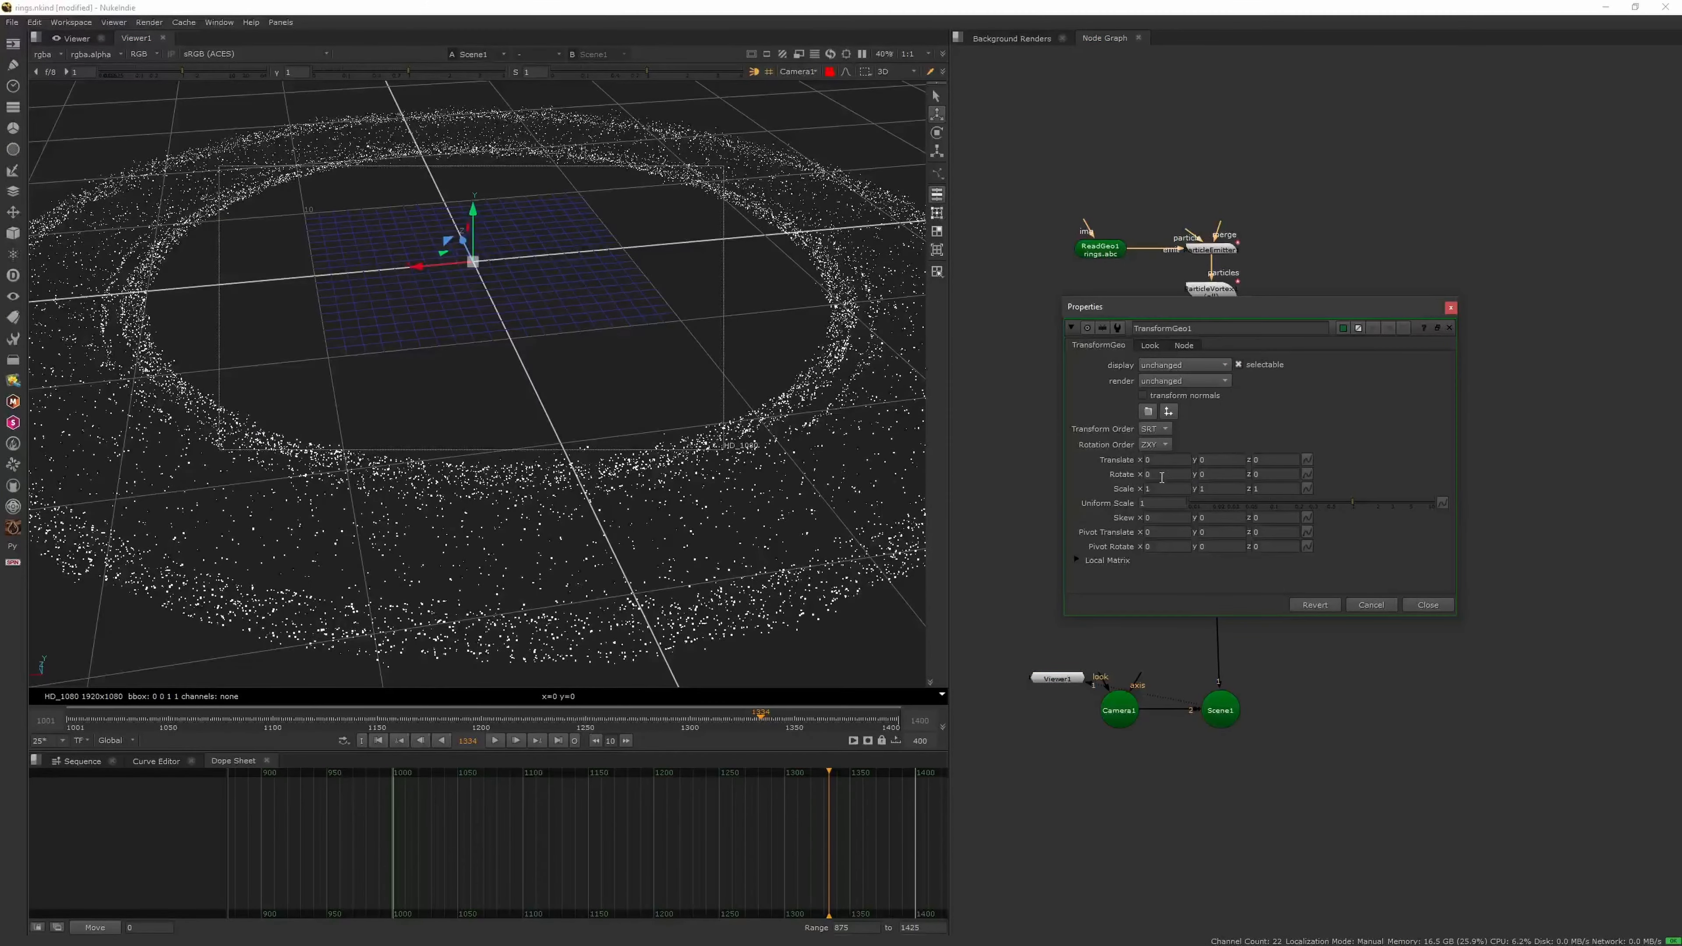
pyautogui.click(1167, 471)
pyautogui.write('20')
pyautogui.press('Tab')
pyautogui.write('9')
pyautogui.press('Tab')
pyautogui.write('-10')
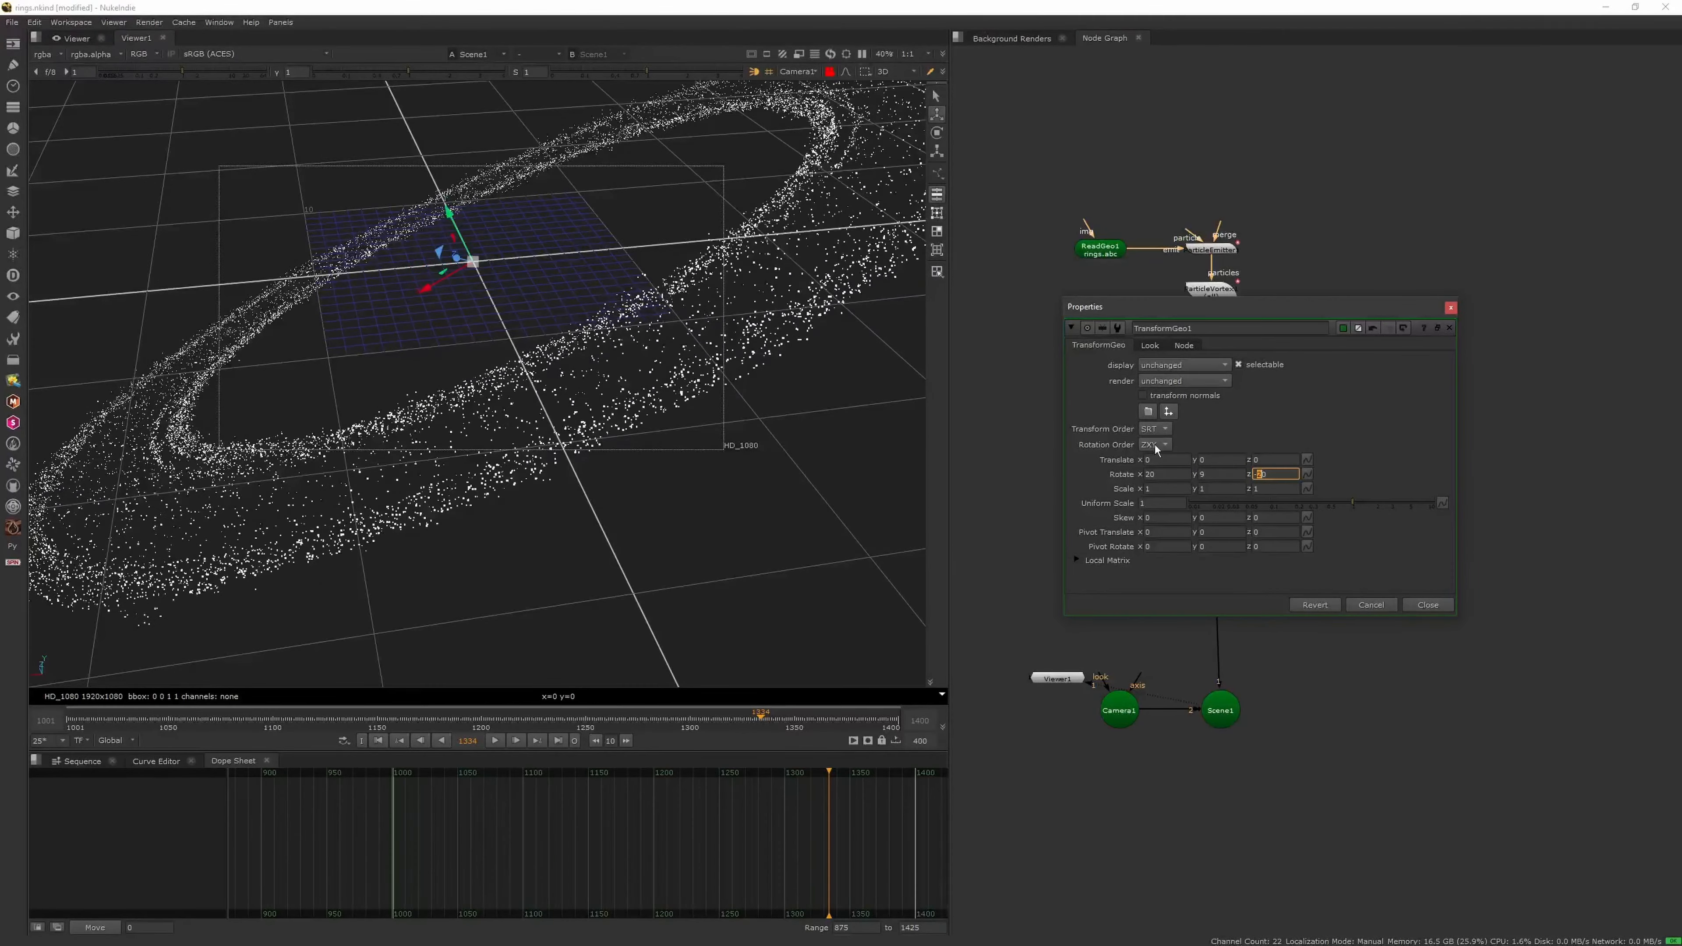
pyautogui.press('Down')
pyautogui.press('Down')
# Try fine-tuning the rings' tilt to about 30, 10.3 and -32.1 degrees and shifting them about -2, -2.5 and -1.7 units
pyautogui.click(1151, 474)
pyautogui.moveTo(449, 244); pyautogui.dragTo(495, 299)
pyautogui.moveTo(1167, 476); pyautogui.dragTo(1165, 476, button='middle')
pyautogui.moveTo(1209, 475); pyautogui.dragTo(1225, 475, button='middle')
pyautogui.moveTo(485, 273)
pyautogui.mouseDown()
pyautogui.moveTo(453, 225)
pyautogui.moveTo(479, 262)
pyautogui.mouseUp()
pyautogui.scroll(2, 368, 190)
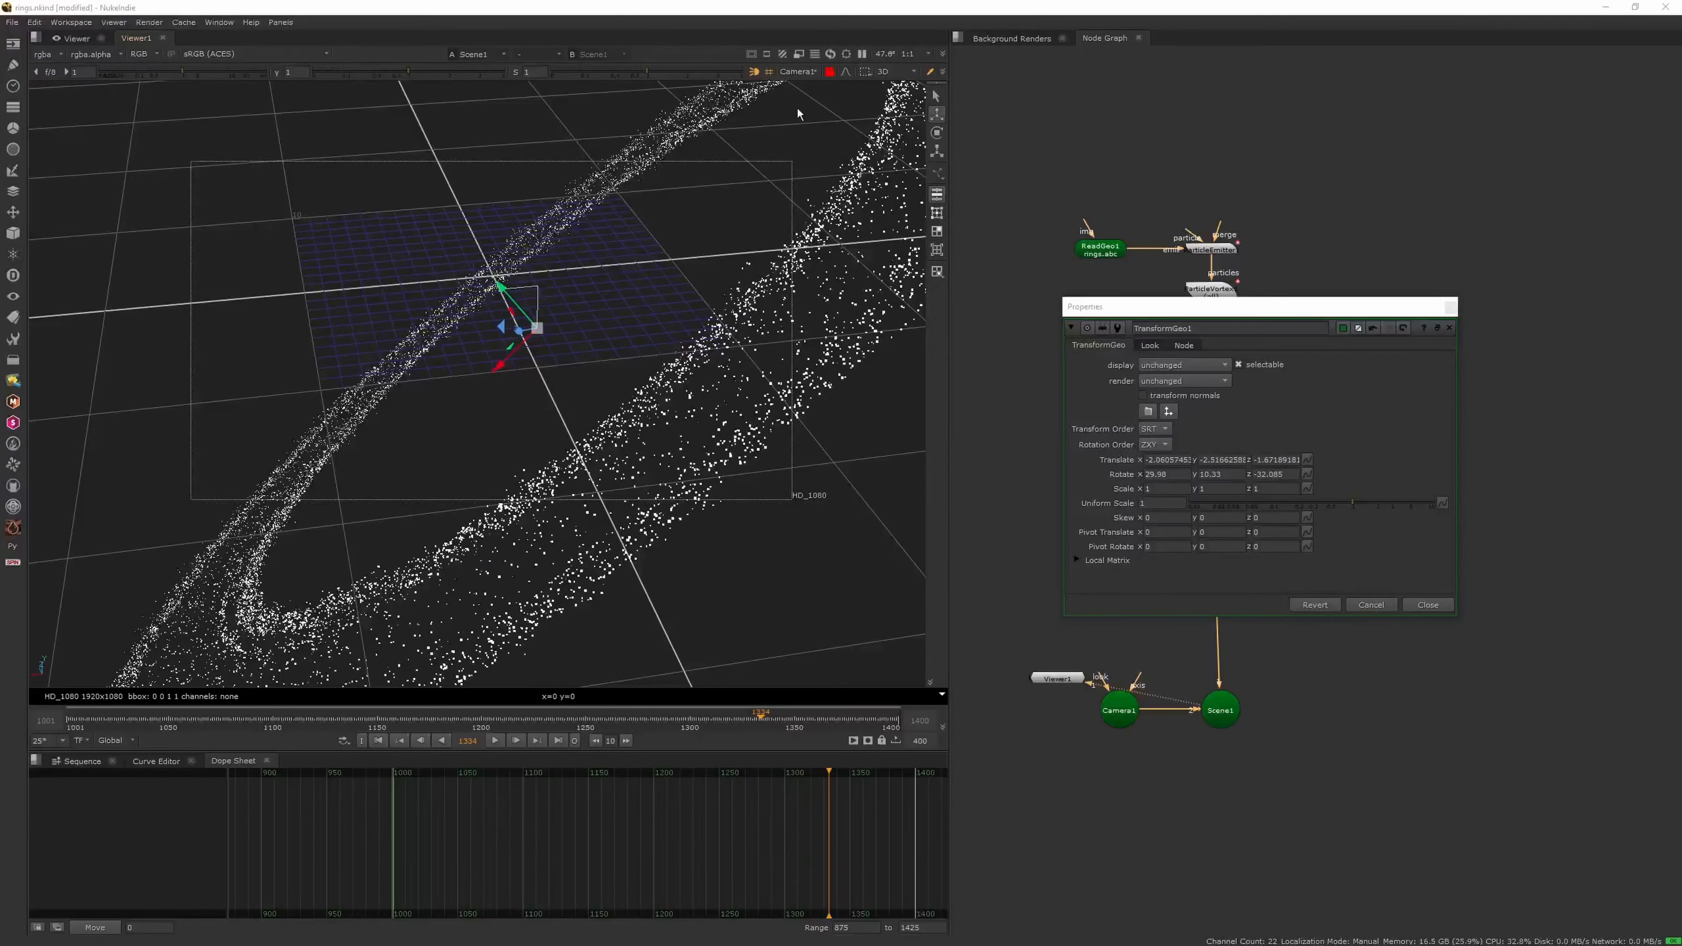
pyautogui.scroll(3, 768, 208)
pyautogui.click(1449, 308)
pyautogui.click(1450, 370)
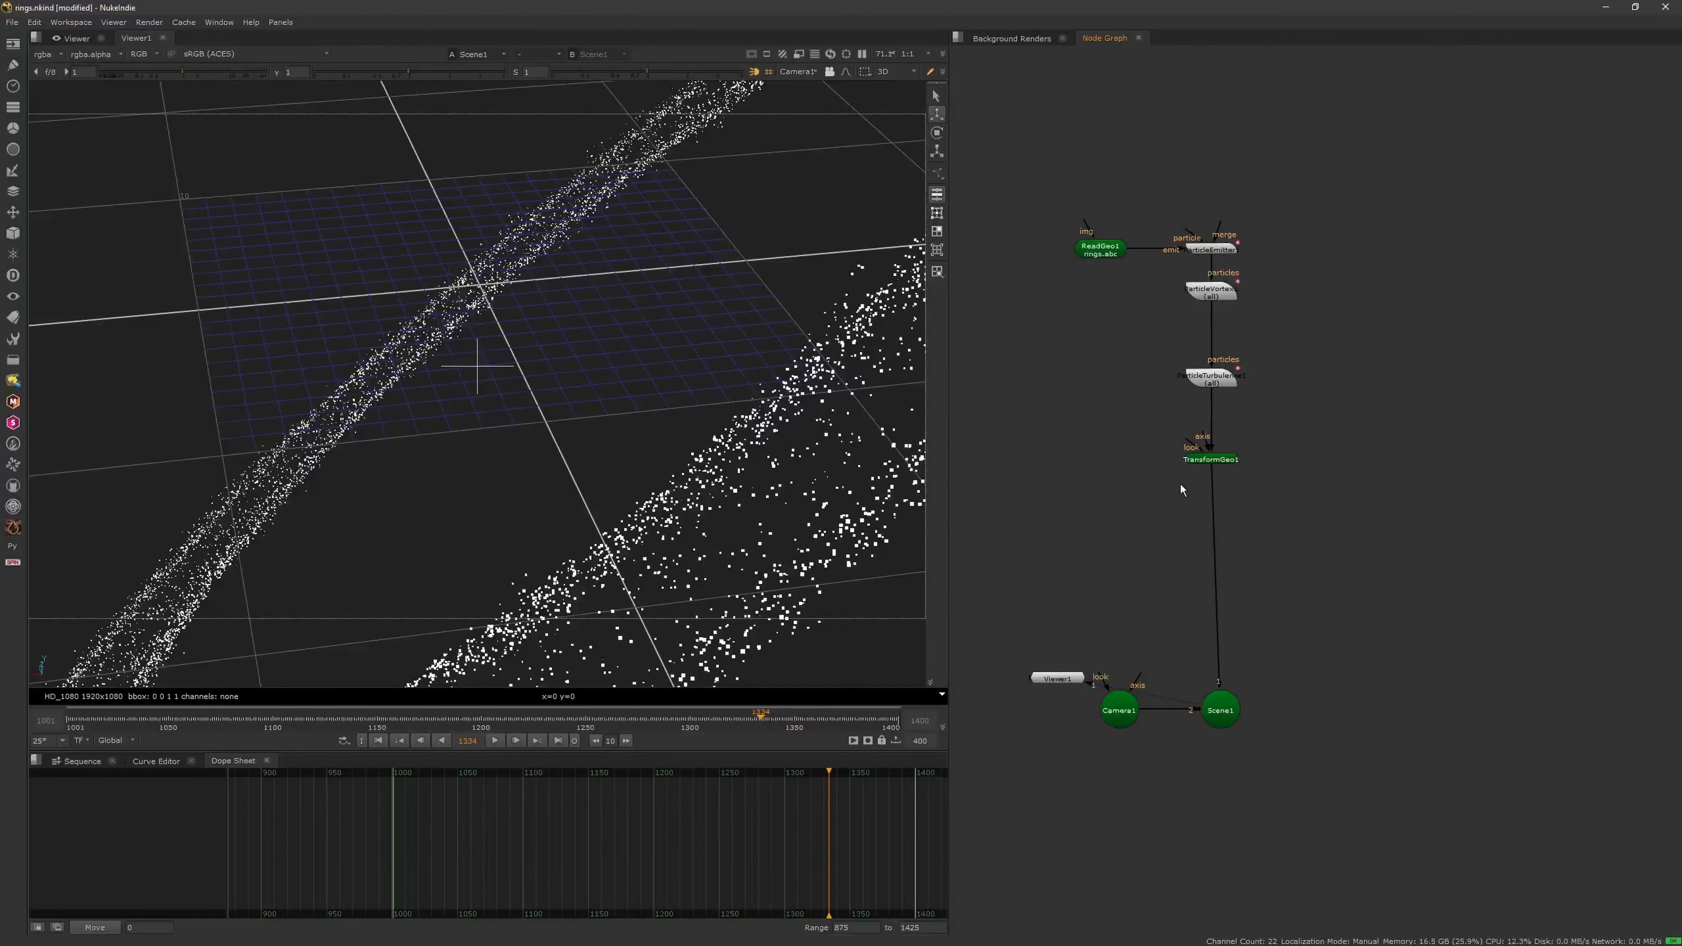
# Create a Sphere node and frame the whole ring system in the 3D view
pyautogui.press('Tab')
pyautogui.write('sphere')
pyautogui.press('Return')
pyautogui.scroll(-8, 752, 413)
pyautogui.keyDown('ctrl'); pyautogui.moveTo(608, 493); pyautogui.dragTo(684, 587); pyautogui.keyUp('ctrl')
pyautogui.scroll(3, 683, 587)
# Connect the Sphere to Scene1 and place its node beside the particle chain
pyautogui.click(1237, 339)
pyautogui.moveTo(1455, 380); pyautogui.dragTo(1228, 697)
pyautogui.moveTo(1458, 377); pyautogui.dragTo(1409, 411)
pyautogui.doubleClick(1410, 411)
pyautogui.click(1475, 239)
pyautogui.click(1409, 236)
pyautogui.moveTo(1224, 697); pyautogui.dragTo(1215, 697)
pyautogui.doubleClick(1394, 408)
pyautogui.click(1409, 236)
# Reset the TransformGeo's translation and rotation to their defaults
pyautogui.doubleClick(1225, 462)
pyautogui.click(1307, 459)
pyautogui.click(1342, 469)
pyautogui.click(1307, 474)
pyautogui.click(1355, 484)
pyautogui.click(1451, 308)
# Set the Sphere's uniform scale to about 15.57 so it fits inside the inner ring, checking it from around the scene
pyautogui.click(1405, 406)
pyautogui.doubleClick(1405, 406)
pyautogui.moveTo(1317, 517); pyautogui.dragTo(1394, 517)
pyautogui.moveTo(1121, 518); pyautogui.dragTo(1214, 502, button='middle')
pyautogui.scroll(-2, 645, 493)
pyautogui.click(646, 493)
pyautogui.keyDown('ctrl'); pyautogui.moveTo(646, 493); pyautogui.dragTo(522, 521); pyautogui.keyUp('ctrl')
pyautogui.scroll(4, 594, 477)
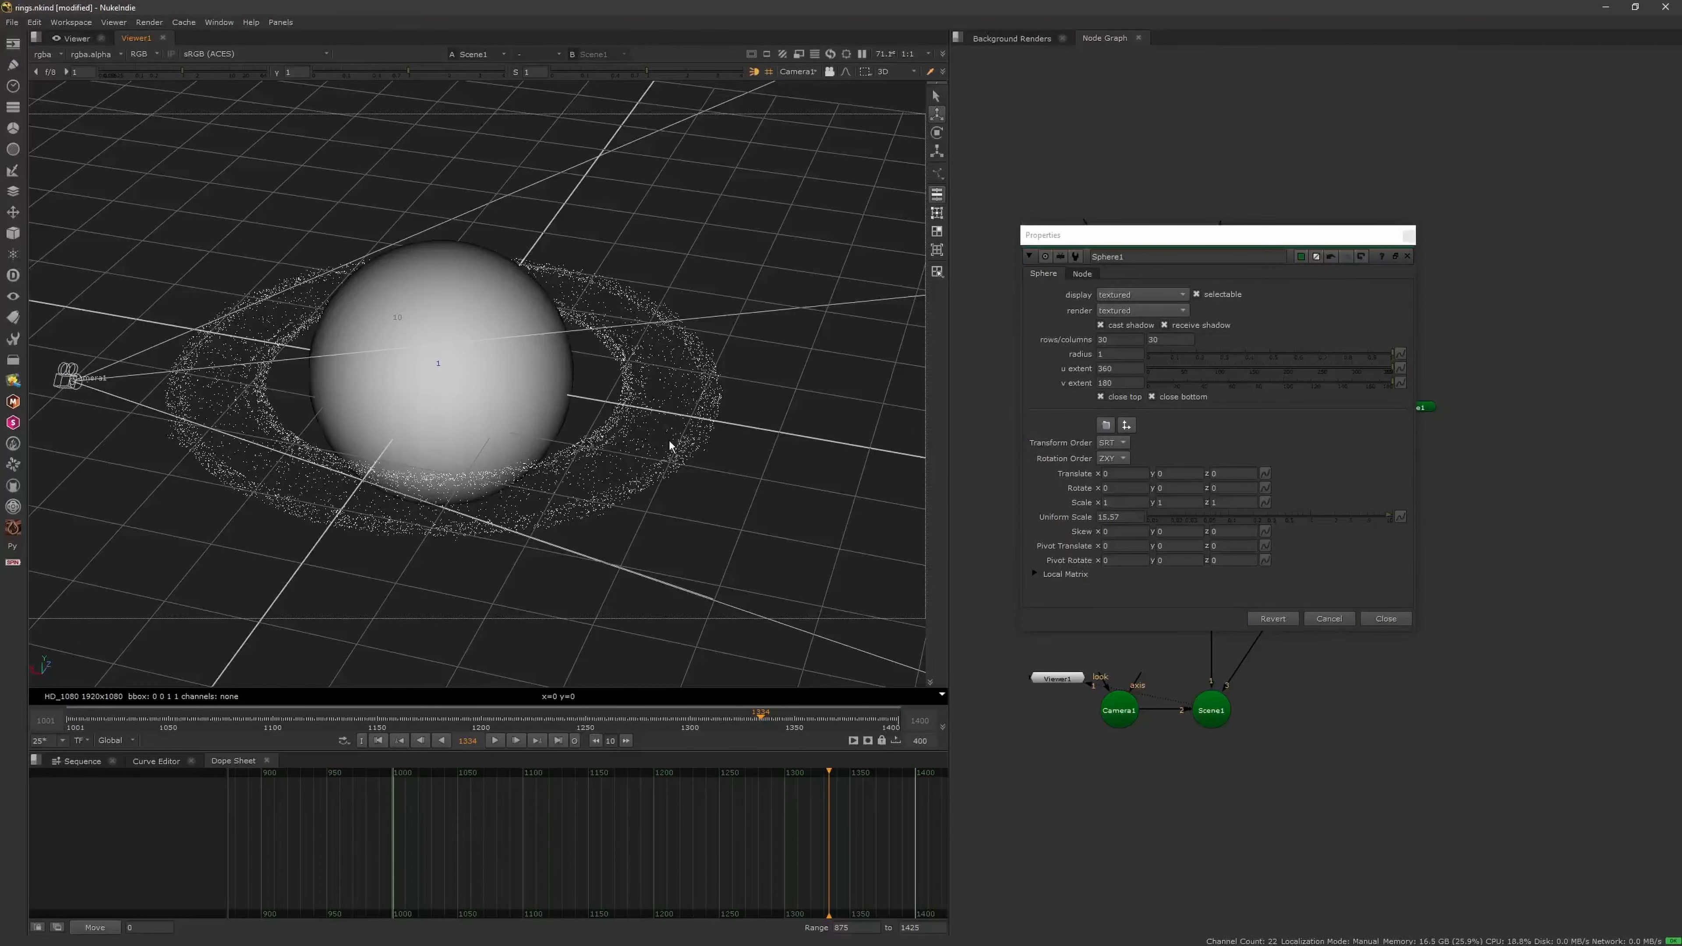
# Tidy the node graph by moving Viewer1 and Camera1 and routing the camera's connection to Scene1 through dots
pyautogui.click(1409, 235)
pyautogui.moveTo(1296, 674); pyautogui.dragTo(1269, 468, button='middle')
pyautogui.click(1084, 510)
pyautogui.moveTo(1034, 474); pyautogui.dragTo(1060, 736)
pyautogui.moveTo(1091, 509); pyautogui.dragTo(1047, 366)
pyautogui.keyDown('ctrl'); pyautogui.moveTo(1118, 432); pyautogui.dragTo(1126, 361); pyautogui.keyUp('ctrl')
pyautogui.moveTo(1049, 373); pyautogui.dragTo(1008, 371)
pyautogui.moveTo(1125, 360); pyautogui.dragTo(1008, 510)
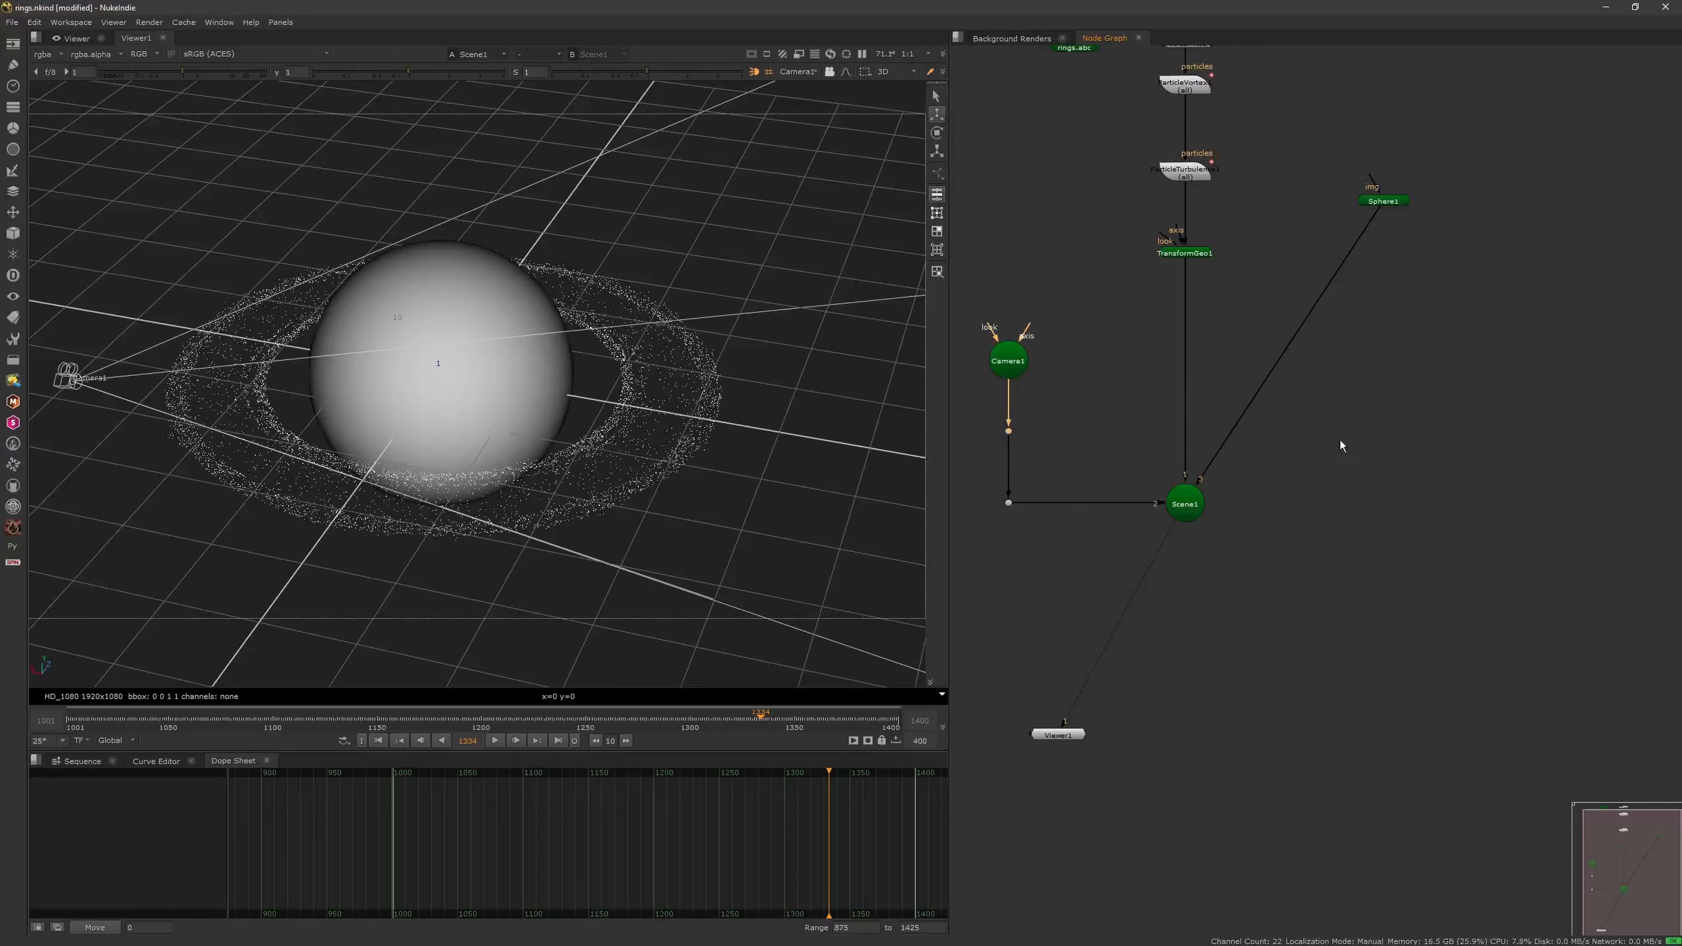
# Add a ScanlineRender fed by the Sphere and Camera1, detaching the Sphere from Scene1
pyautogui.moveTo(1026, 445); pyautogui.dragTo(1009, 433)
pyautogui.moveTo(1347, 434); pyautogui.dragTo(1384, 202)
pyautogui.click(1372, 473)
pyautogui.press('Tab')
pyautogui.write('sca')
pyautogui.press('Return')
pyautogui.click(1326, 387)
pyautogui.click(1411, 461)
pyautogui.moveTo(1202, 470); pyautogui.dragTo(1249, 421)
pyautogui.moveTo(1390, 204); pyautogui.dragTo(1417, 387)
# Add a DeepMerge node below Scene1 and adjust the dot on the camera's connection to the Sphere render
pyautogui.click(1288, 564)
pyautogui.press('Tab')
pyautogui.write('deep')
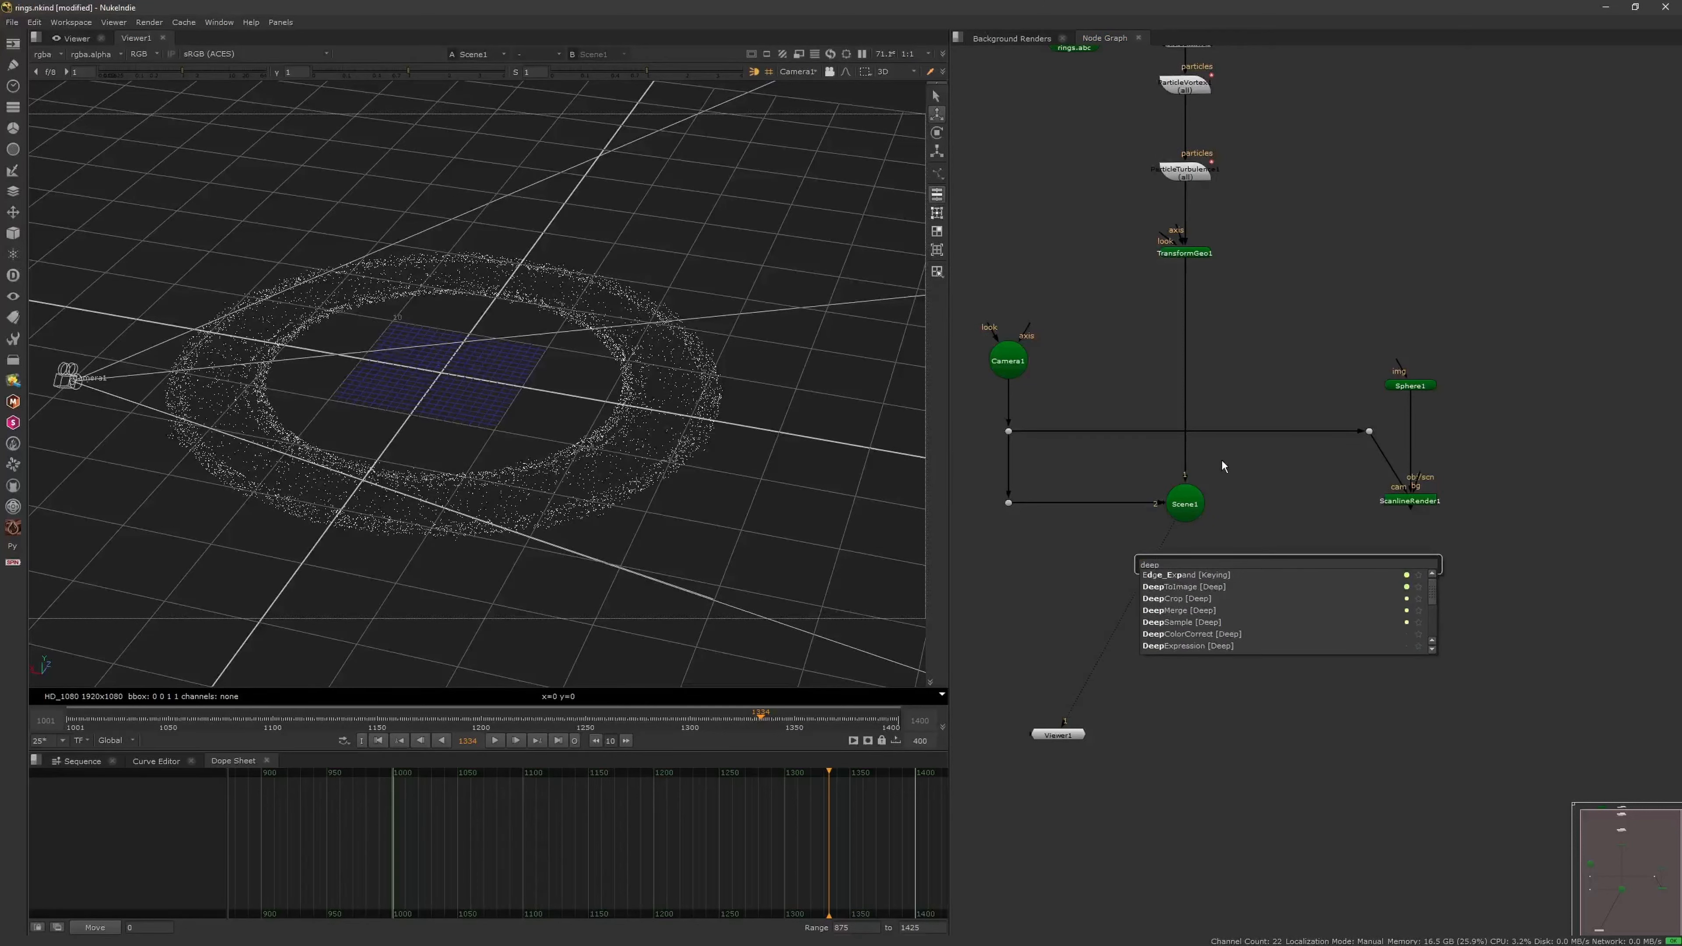
pyautogui.click(1198, 611)
pyautogui.click(1246, 496)
pyautogui.click(1175, 581)
pyautogui.press('Tab')
pyautogui.press('Escape')
pyautogui.moveTo(1396, 475); pyautogui.dragTo(1369, 432)
# Duplicate the ScanlineRender below Scene1 and wire the copy to Scene1, Camera1 and the DeepMerge
pyautogui.click(1410, 503)
pyautogui.hotkey('ctrl', 'c')
pyautogui.click(1236, 566)
pyautogui.hotkey('ctrl', 'v')
pyautogui.moveTo(1236, 568); pyautogui.dragTo(1193, 591)
pyautogui.moveTo(1169, 571)
pyautogui.mouseDown()
pyautogui.moveTo(1008, 503)
pyautogui.moveTo(1186, 514)
pyautogui.moveTo(1195, 591)
pyautogui.mouseUp()
pyautogui.moveTo(1292, 560); pyautogui.dragTo(1282, 710)
# Add a Constant node as the background of the ScanlineRender below Scene1
pyautogui.click(1512, 529)
pyautogui.press('Tab')
pyautogui.write('cons')
pyautogui.press('Return')
pyautogui.click(1468, 477)
pyautogui.moveTo(1515, 532); pyautogui.dragTo(1279, 505)
pyautogui.moveTo(1192, 571); pyautogui.dragTo(1283, 592)
# Paste a second Constant as the Sphere render's background and finish connecting both renders to the DeepMerge
pyautogui.hotkey('ctrl', 'v')
pyautogui.moveTo(1420, 474); pyautogui.dragTo(1550, 469)
pyautogui.moveTo(1557, 471); pyautogui.dragTo(1522, 505)
pyautogui.click(1467, 583)
pyautogui.moveTo(1358, 650); pyautogui.dragTo(1413, 544, button='middle')
pyautogui.moveTo(1350, 582); pyautogui.dragTo(1237, 500)
pyautogui.moveTo(1350, 604); pyautogui.dragTo(1254, 620)
# View the Sphere's ScanlineRender and add a Phong material node near the Sphere
pyautogui.click(1465, 396)
pyautogui.press('1')
pyautogui.click(1436, 166)
pyautogui.press('Tab')
pyautogui.write('poh')
pyautogui.press('BackSpace')
pyautogui.press('BackSpace')
pyautogui.write('hong')
pyautogui.click(1331, 186)
pyautogui.moveTo(1450, 180)
pyautogui.mouseDown()
pyautogui.moveTo(1457, 198)
pyautogui.moveTo(1462, 167)
pyautogui.mouseUp()
# Insert an ApplyMaterial between the Sphere and its ScanlineRender, and connect the Phong as its material
pyautogui.click(1523, 211)
pyautogui.press('Tab')
pyautogui.write('app')
pyautogui.press('BackSpace')
pyautogui.press('BackSpace')
pyautogui.press('BackSpace')
pyautogui.write('apply')
pyautogui.press('Return')
pyautogui.click(1477, 155)
pyautogui.moveTo(1467, 280)
pyautogui.mouseDown()
pyautogui.moveTo(1466, 211)
pyautogui.moveTo(1465, 260)
pyautogui.mouseUp()
pyautogui.moveTo(1452, 166); pyautogui.dragTo(1567, 238)
pyautogui.moveTo(1452, 238); pyautogui.dragTo(1560, 239)
pyautogui.moveTo(1563, 240); pyautogui.dragTo(1542, 263)
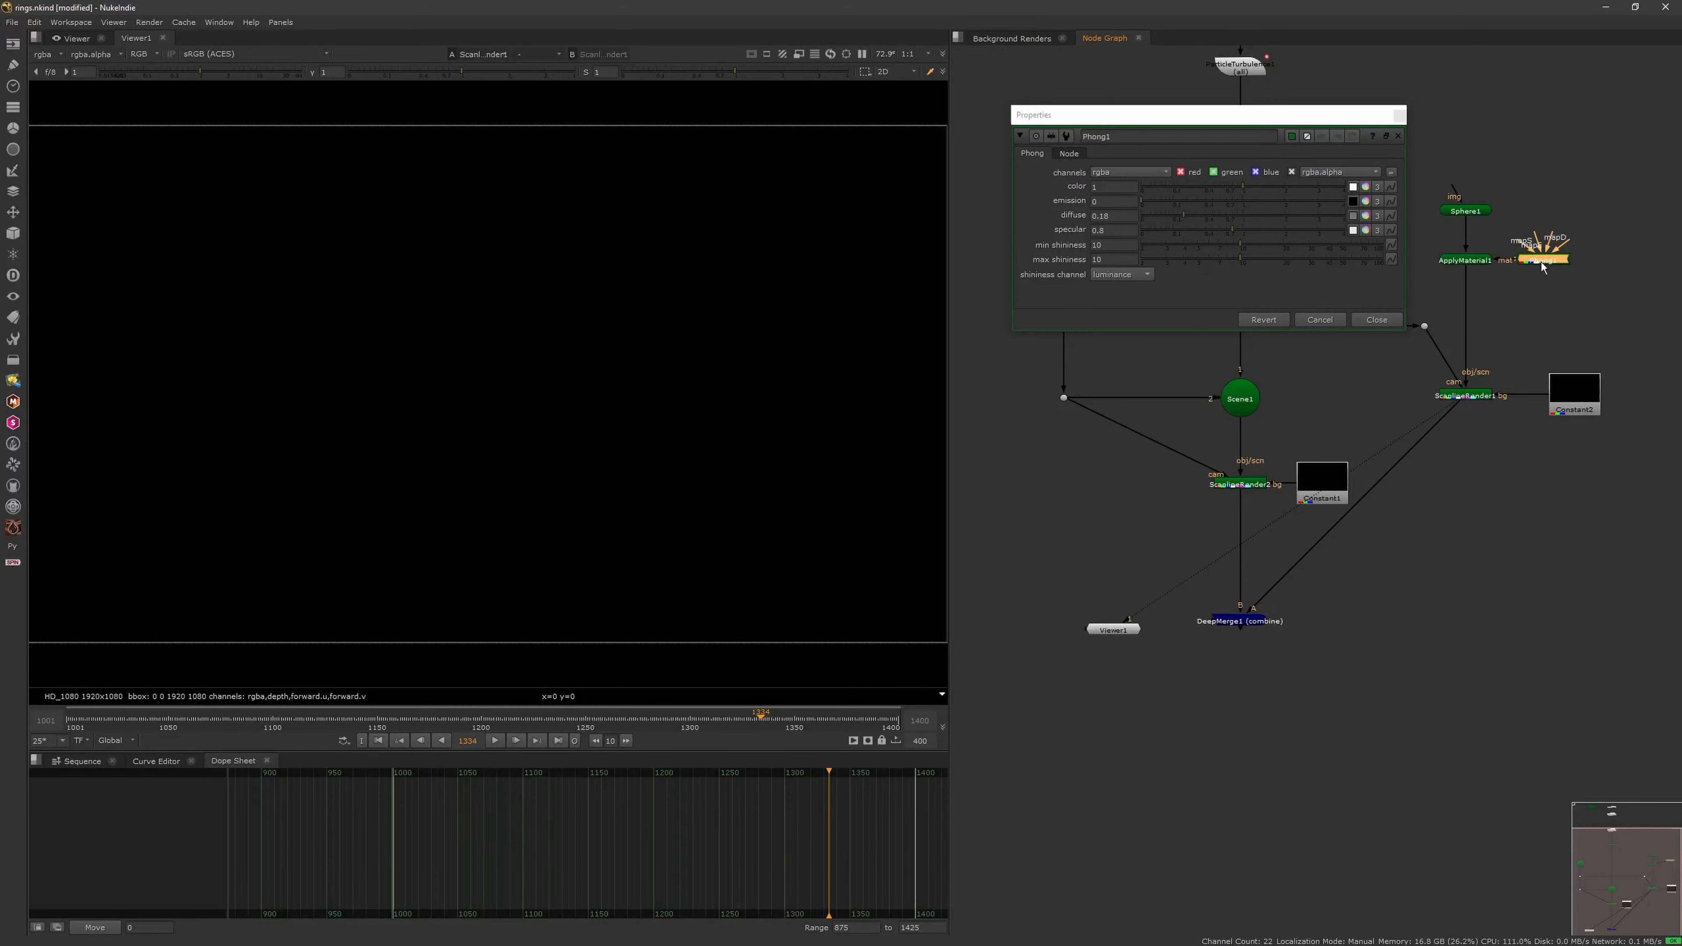
# Close the Phong's properties and view the DeepMerge's combined output
pyautogui.click(1466, 396)
pyautogui.click(1398, 136)
pyautogui.click(1517, 142)
pyautogui.press('Tab')
pyautogui.write('light')
pyautogui.click(1113, 630)
pyautogui.press('a')
pyautogui.press('a')
pyautogui.moveTo(1352, 472); pyautogui.dragTo(1258, 626)
# Try a different Z translation on Camera1
pyautogui.doubleClick(1064, 255)
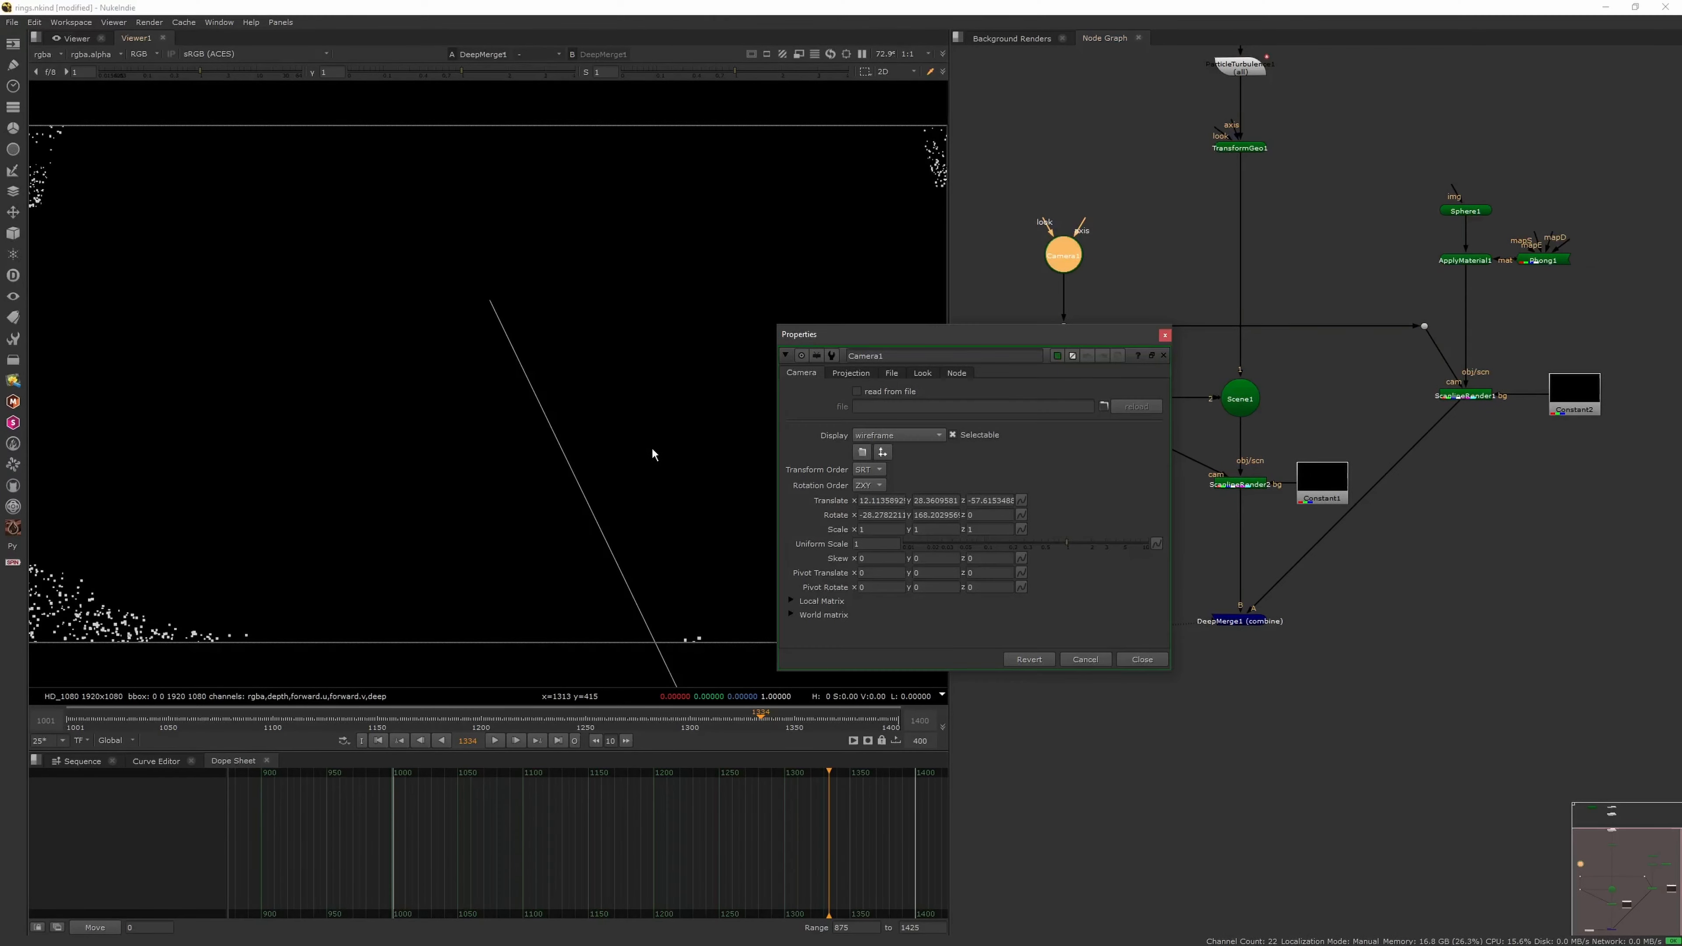
pyautogui.moveTo(954, 336); pyautogui.dragTo(1230, 275)
pyautogui.moveTo(1261, 440); pyautogui.dragTo(192, 623, button='middle')
# Create a new 3D camera from a reframed view of the rings, use it in Camera1's place and delete Camera1
pyautogui.press('Tab')
pyautogui.scroll(-4, 652, 431)
pyautogui.keyDown('ctrl'); pyautogui.moveTo(658, 428); pyautogui.dragTo(529, 460); pyautogui.keyUp('ctrl')
pyautogui.click(669, 482)
pyautogui.click(809, 71)
pyautogui.click(823, 113)
pyautogui.moveTo(1056, 249)
pyautogui.mouseDown()
pyautogui.moveTo(1115, 229)
pyautogui.moveTo(1063, 253)
pyautogui.mouseUp()
pyautogui.click(1067, 256)
pyautogui.press('Delete')
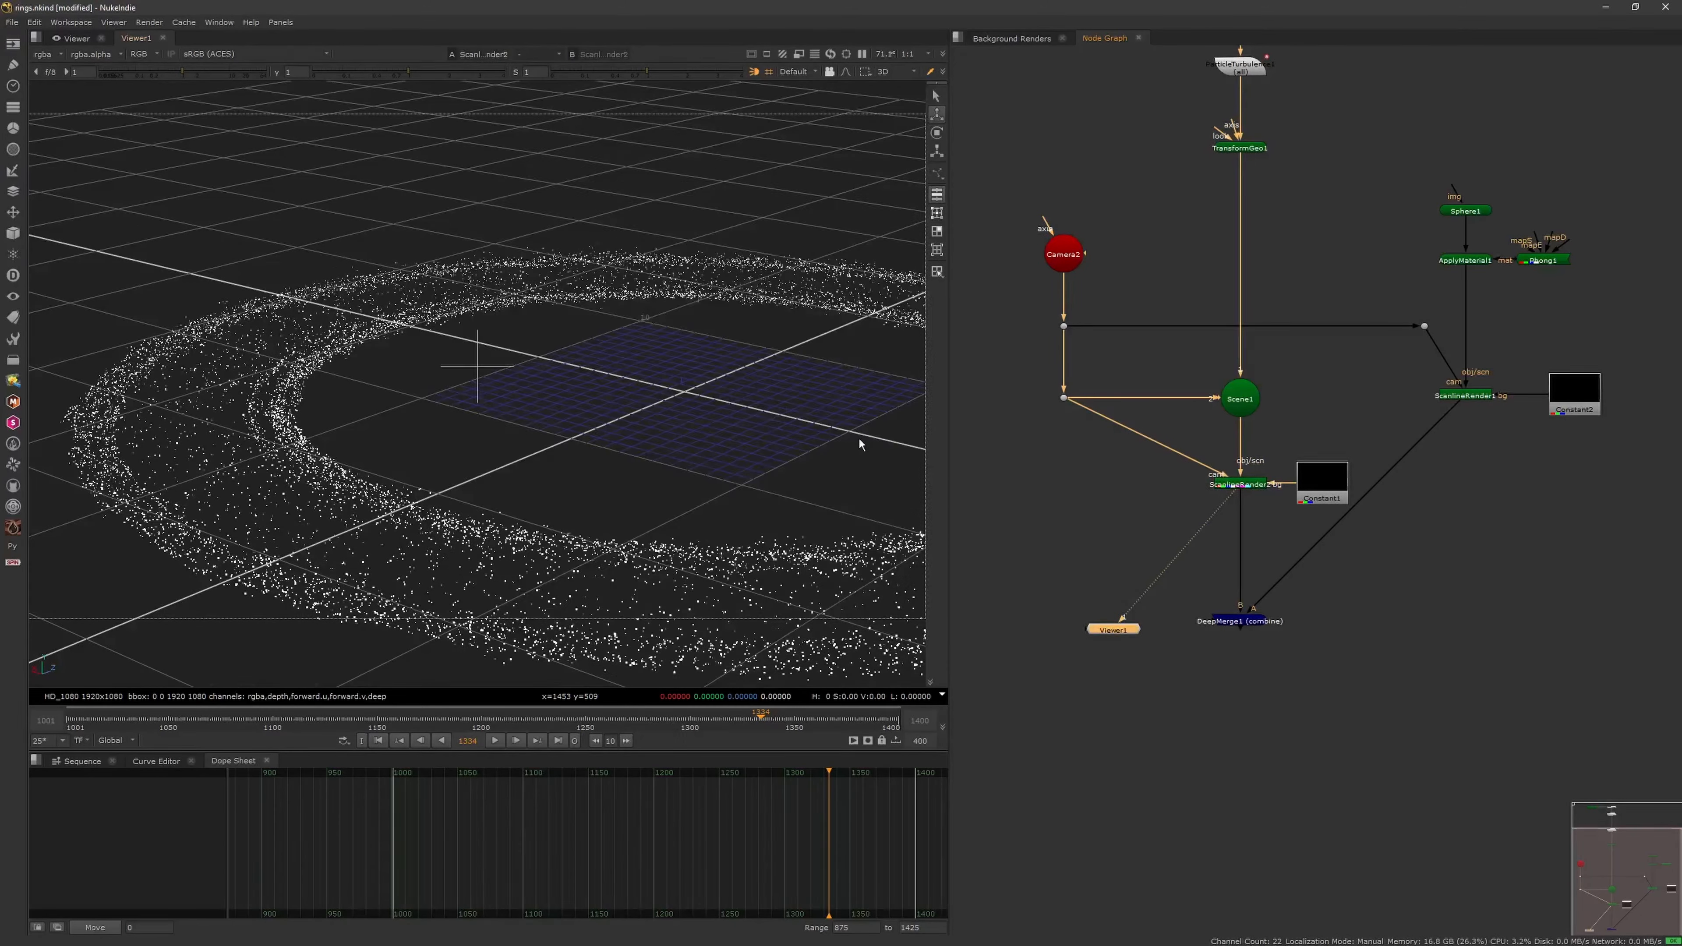
# Route the Sphere render's connection to the DeepMerge through a dot and play the combined result
pyautogui.press('Tab')
pyautogui.click(1240, 621)
pyautogui.press('1')
pyautogui.click(1232, 690)
pyautogui.moveTo(1232, 691); pyautogui.dragTo(1217, 687, button='middle')
pyautogui.keyDown('ctrl'); pyautogui.moveTo(1338, 503); pyautogui.dragTo(1451, 617); pyautogui.keyUp('ctrl')
pyautogui.moveTo(1273, 225); pyautogui.dragTo(1290, 421, button='middle')
pyautogui.click(490, 743)
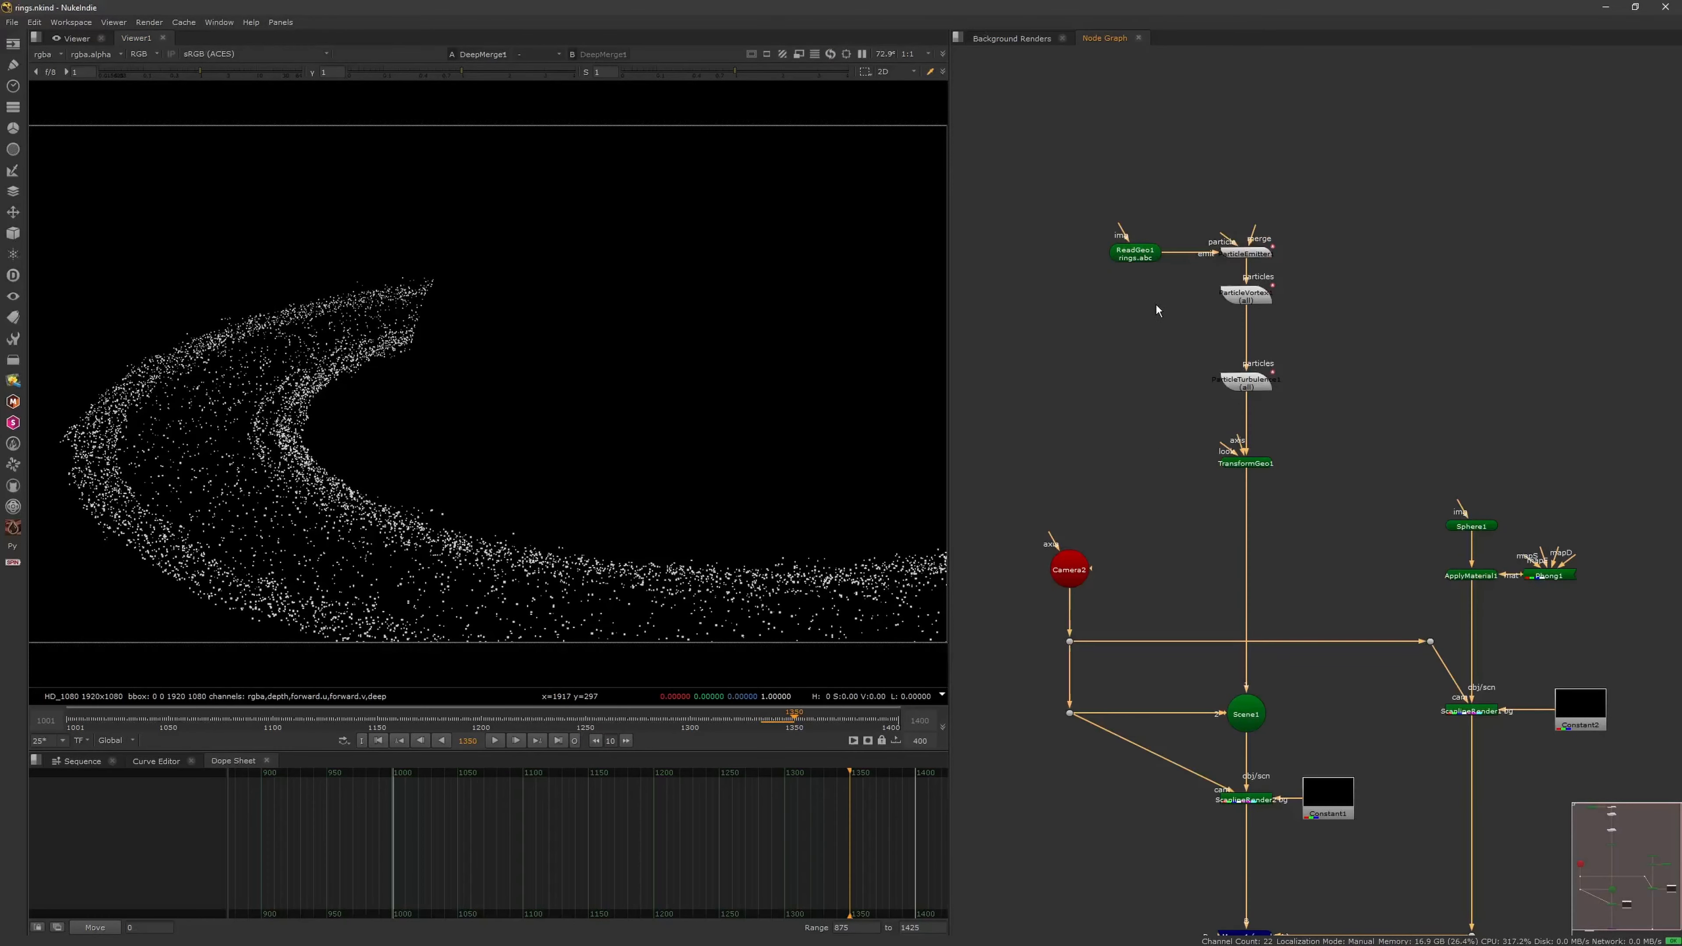
# Try moving TransformGeo1 along Z, undo the last move, and tilt the rings around X
pyautogui.moveTo(1157, 305); pyautogui.dragTo(1132, 233, button='middle')
pyautogui.doubleClick(1220, 397)
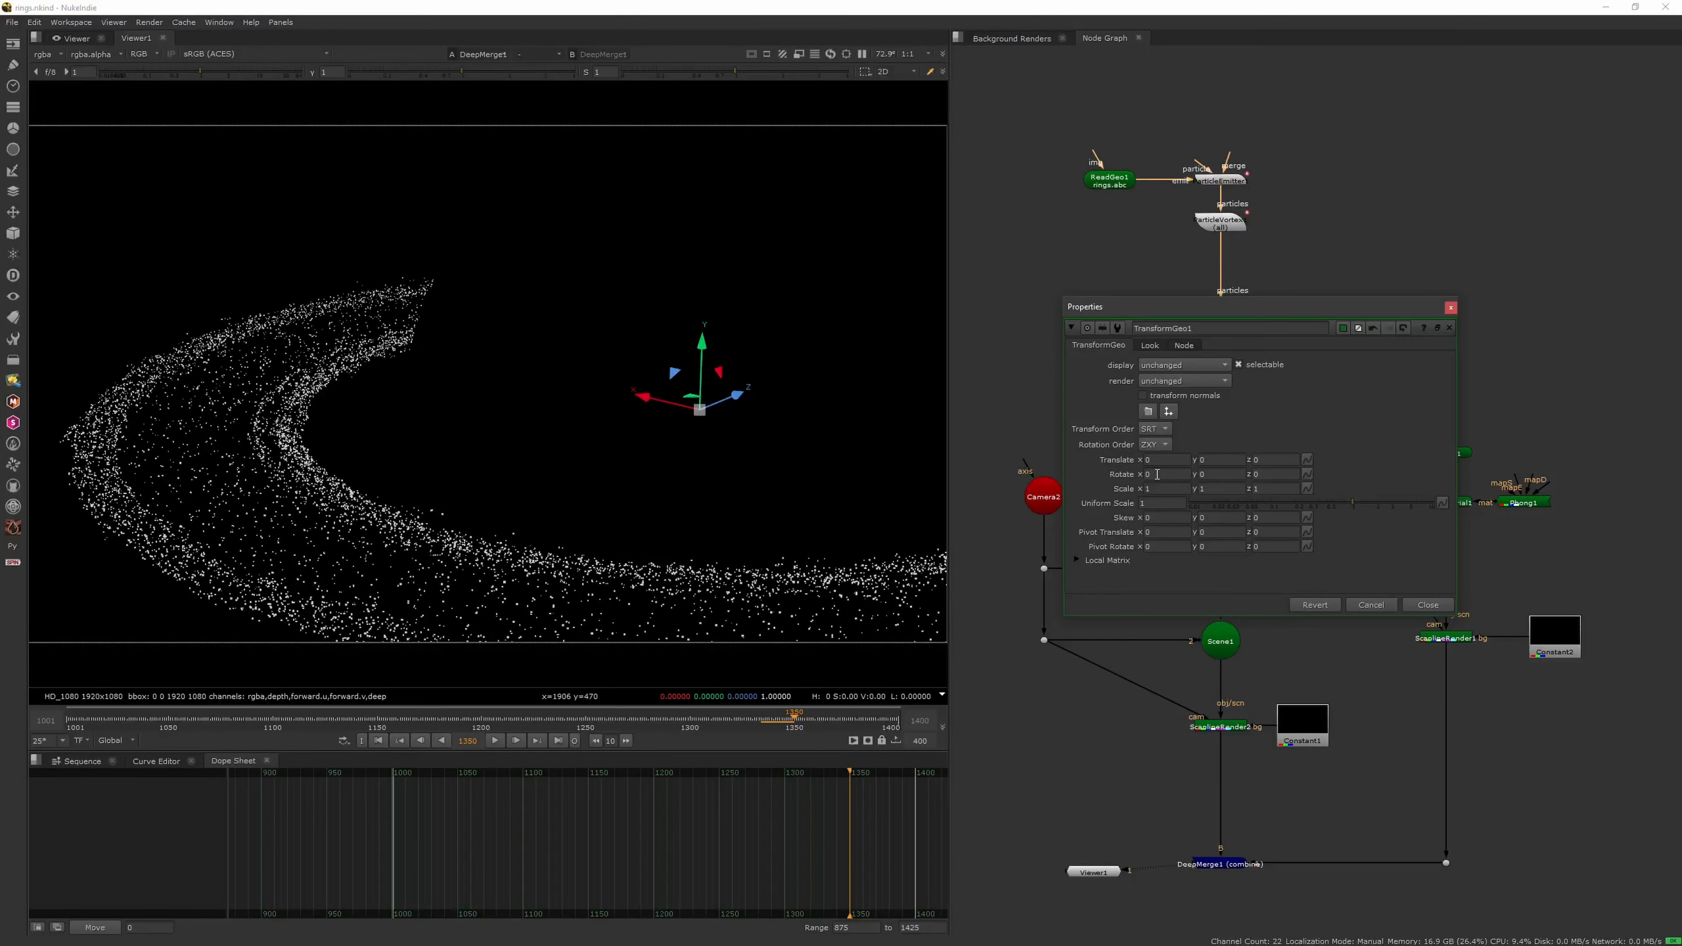
pyautogui.moveTo(1254, 465); pyautogui.dragTo(854, 478, button='middle')
pyautogui.moveTo(1273, 462); pyautogui.dragTo(1524, 464, button='middle')
pyautogui.hotkey('ctrl', 'z')
pyautogui.moveTo(1167, 475); pyautogui.dragTo(1279, 458, button='middle')
pyautogui.click(1451, 308)
pyautogui.press('Tab')
# Look through Camera2 and reframe it around the planet and rings
pyautogui.click(799, 71)
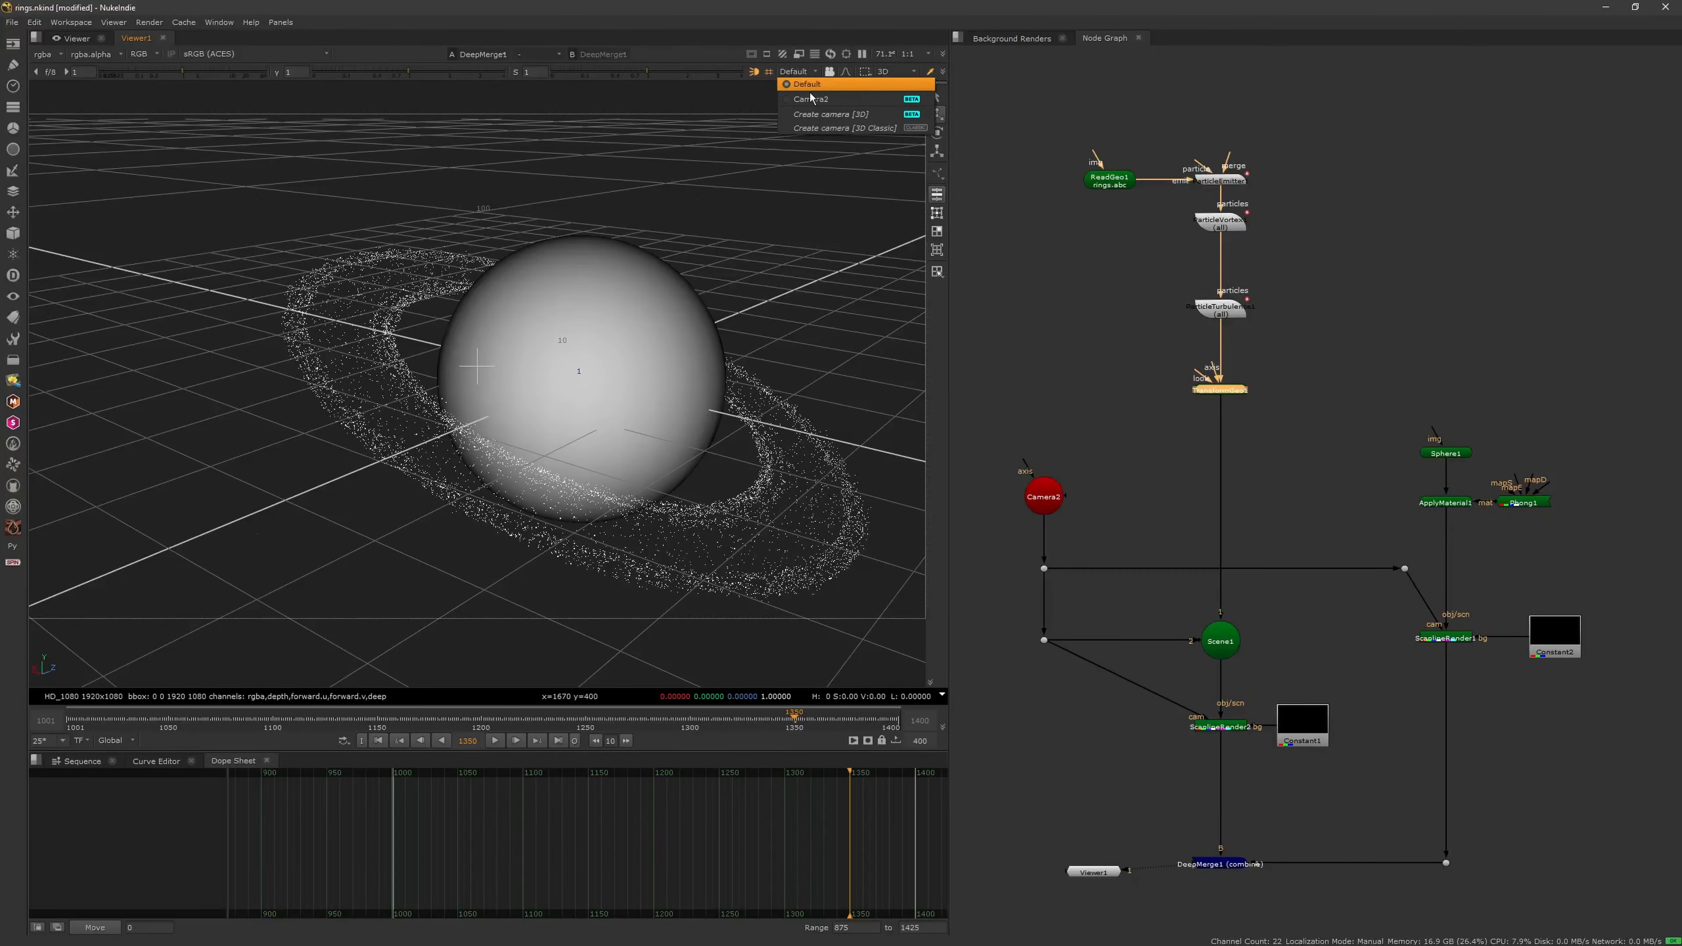
pyautogui.click(809, 98)
pyautogui.click(830, 71)
pyautogui.scroll(-5, 576, 337)
pyautogui.moveTo(669, 400); pyautogui.dragTo(704, 422, button='middle')
pyautogui.keyDown('alt'); pyautogui.moveTo(818, 392); pyautogui.dragTo(1186, 398, button='middle'); pyautogui.keyUp('alt')
# Set TransformGeo1's rotation to about 16.98, -14.89 and 19 on X, Y and Z
pyautogui.doubleClick(1220, 398)
pyautogui.moveTo(1207, 475); pyautogui.dragTo(1248, 459, button='middle')
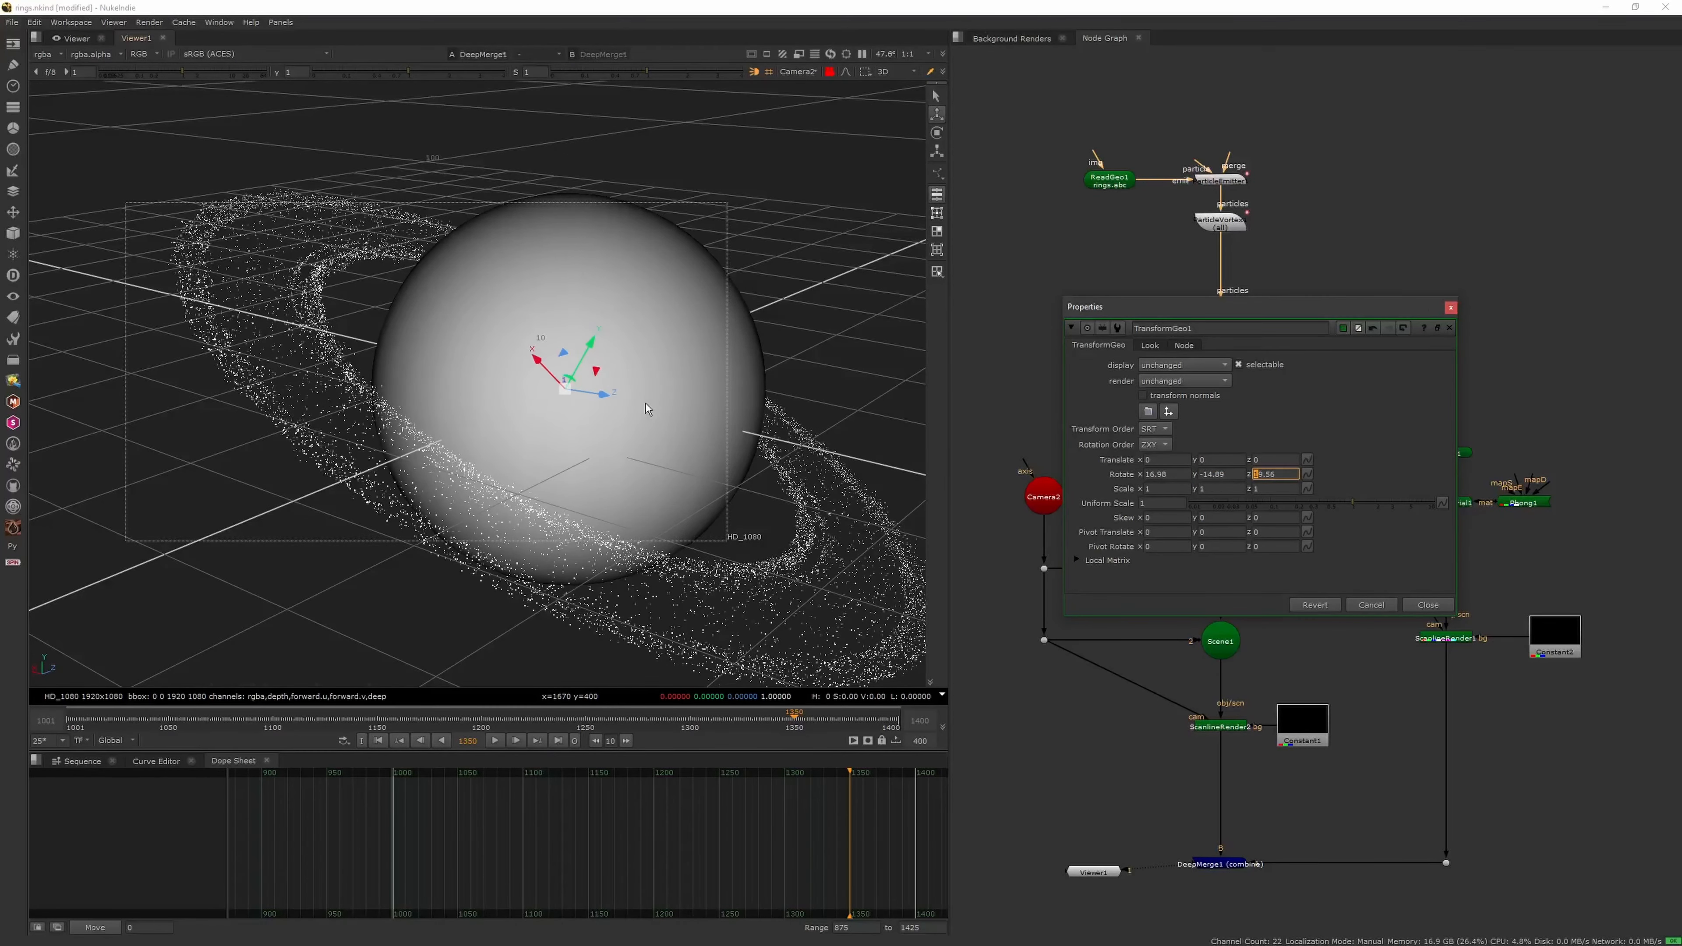
pyautogui.click(1171, 188)
pyautogui.hotkey('ctrl', 'shift', 'a')
# Set Camera2's translation to about -54.85, 38.62 and -75.51 with the view locked to it, undoing a trial uniform scale
pyautogui.moveTo(799, 116); pyautogui.dragTo(826, 85, button='middle')
pyautogui.click(830, 72)
pyautogui.scroll(-3, 670, 382)
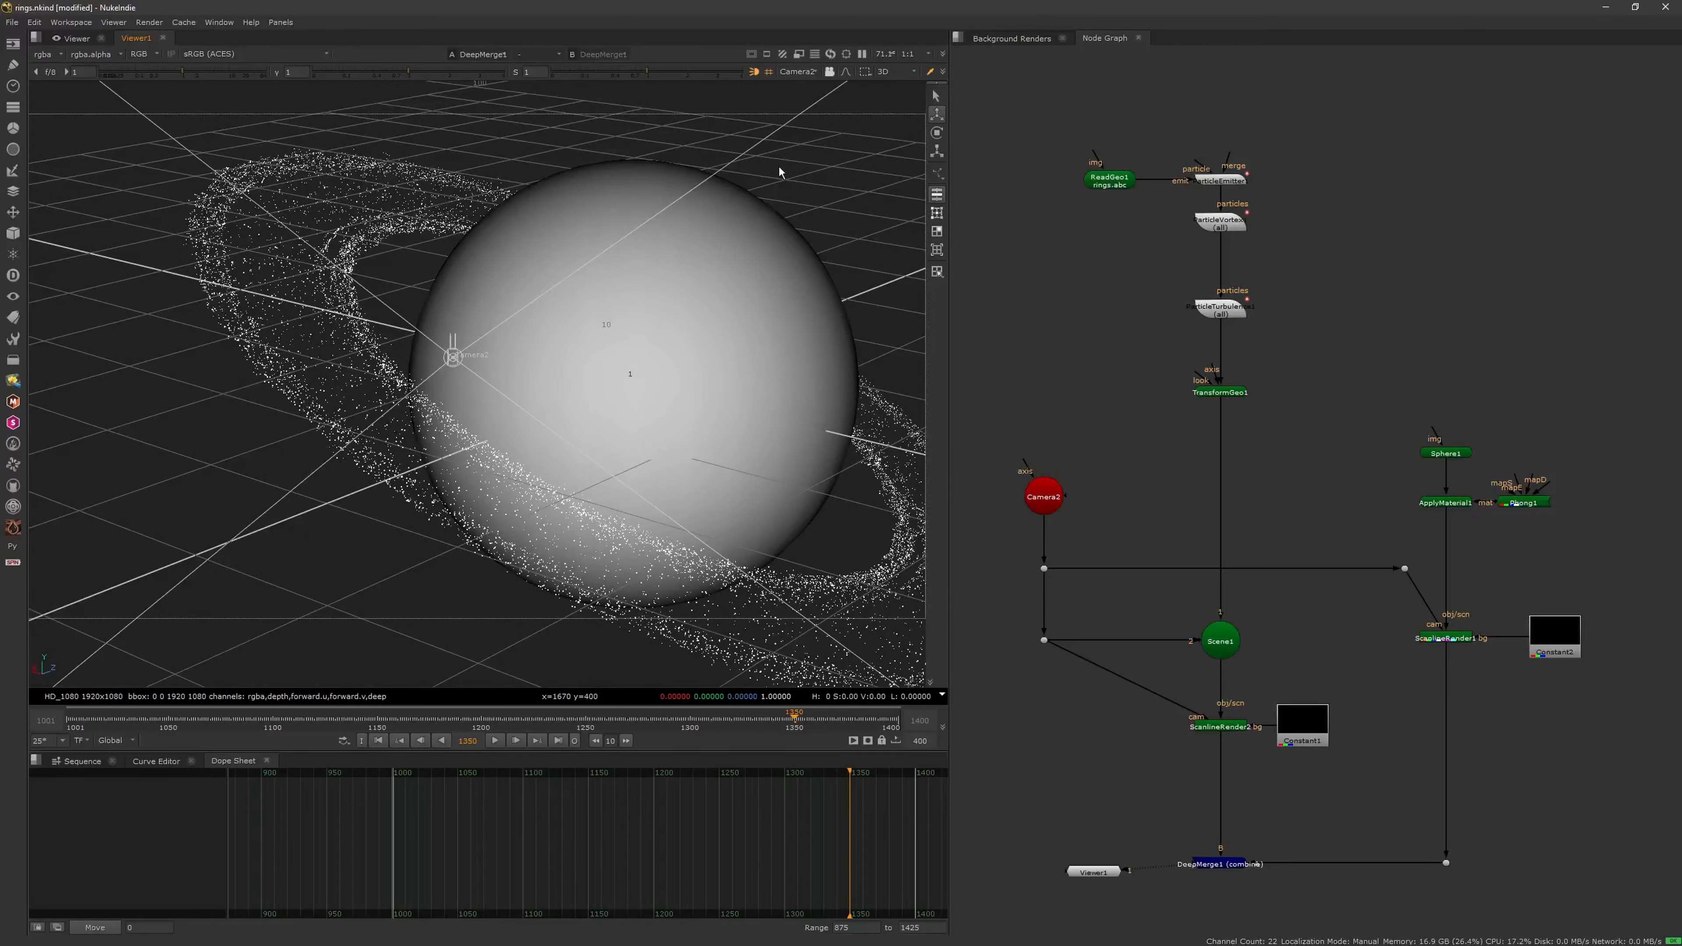
pyautogui.click(829, 72)
pyautogui.click(1043, 491)
pyautogui.doubleClick(1043, 494)
pyautogui.moveTo(1122, 568); pyautogui.dragTo(994, 560, button='middle')
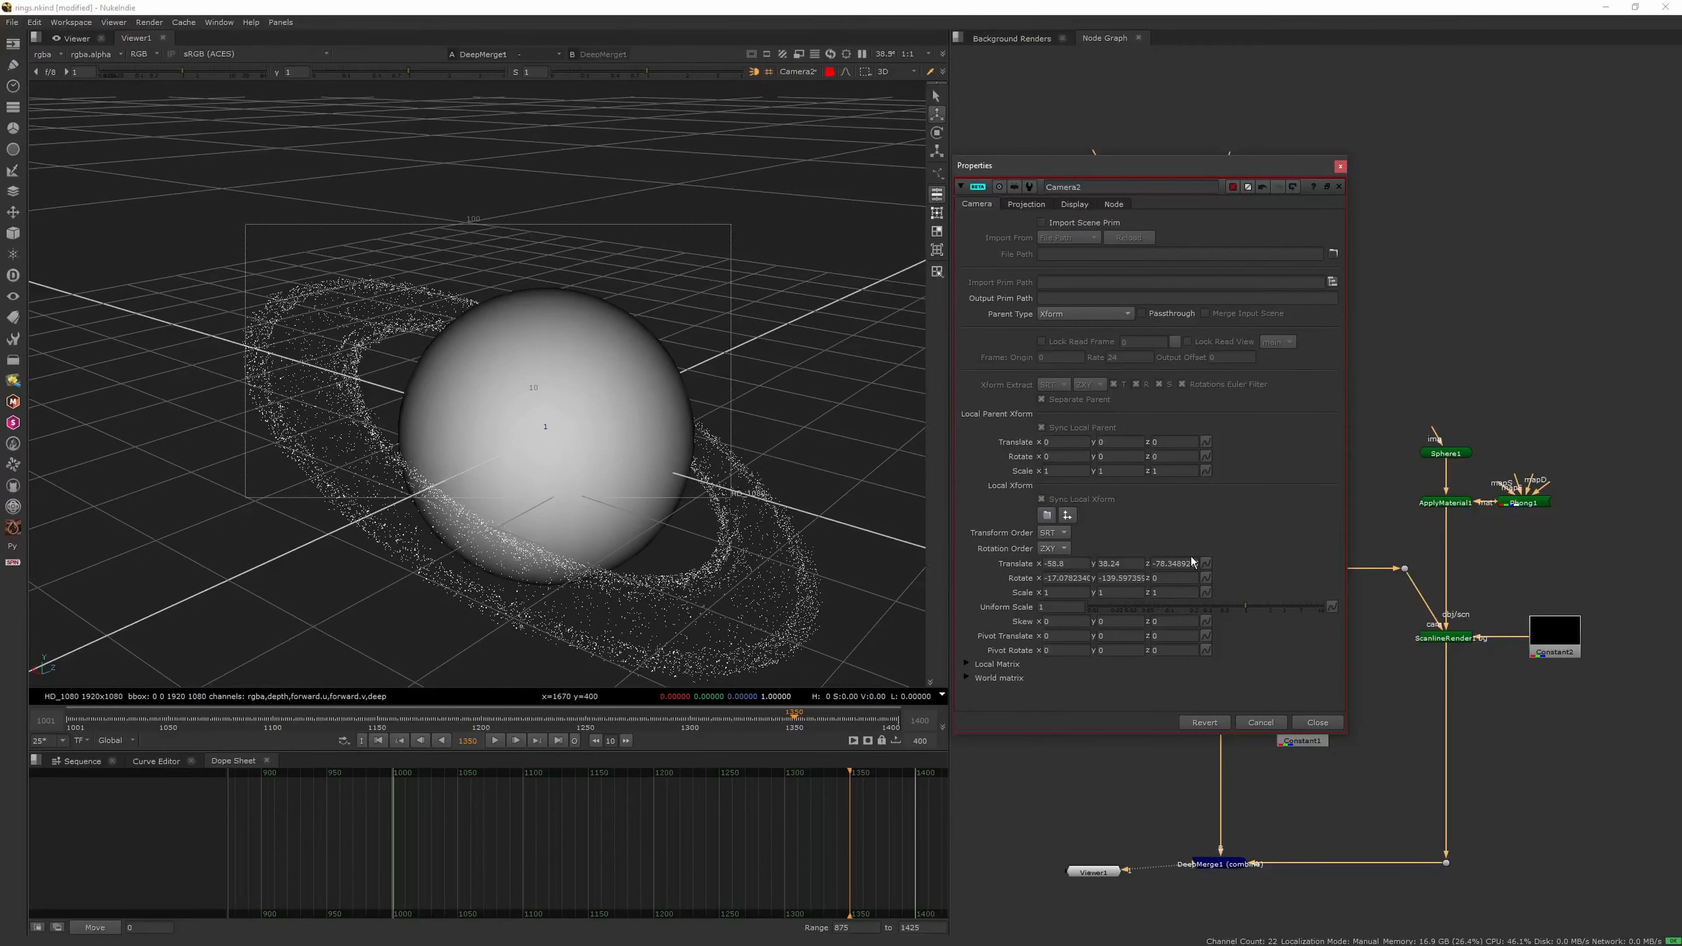
pyautogui.moveTo(1192, 562); pyautogui.dragTo(1400, 515, button='middle')
pyautogui.moveTo(1068, 563); pyautogui.dragTo(1172, 565, button='middle')
pyautogui.moveTo(1243, 606); pyautogui.dragTo(1298, 609)
pyautogui.hotkey('ctrl', 'z')
pyautogui.scroll(3, 588, 635)
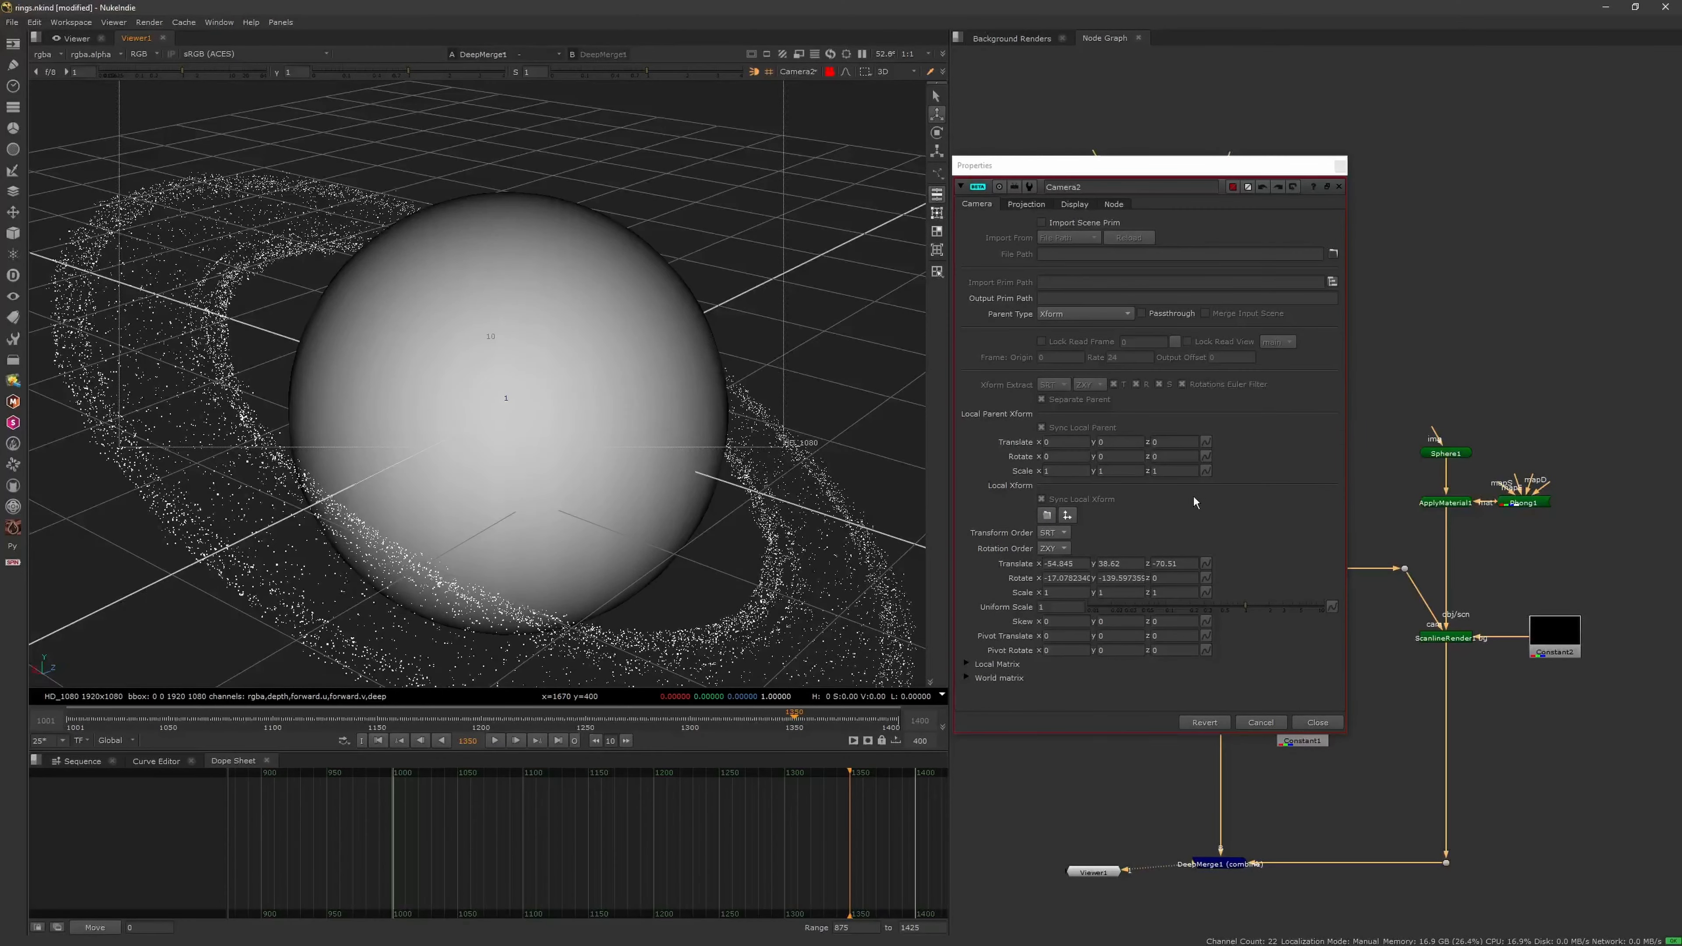
pyautogui.click(1339, 187)
# Reset TransformGeo1's rotation to its default
pyautogui.doubleClick(1234, 392)
pyautogui.click(1308, 476)
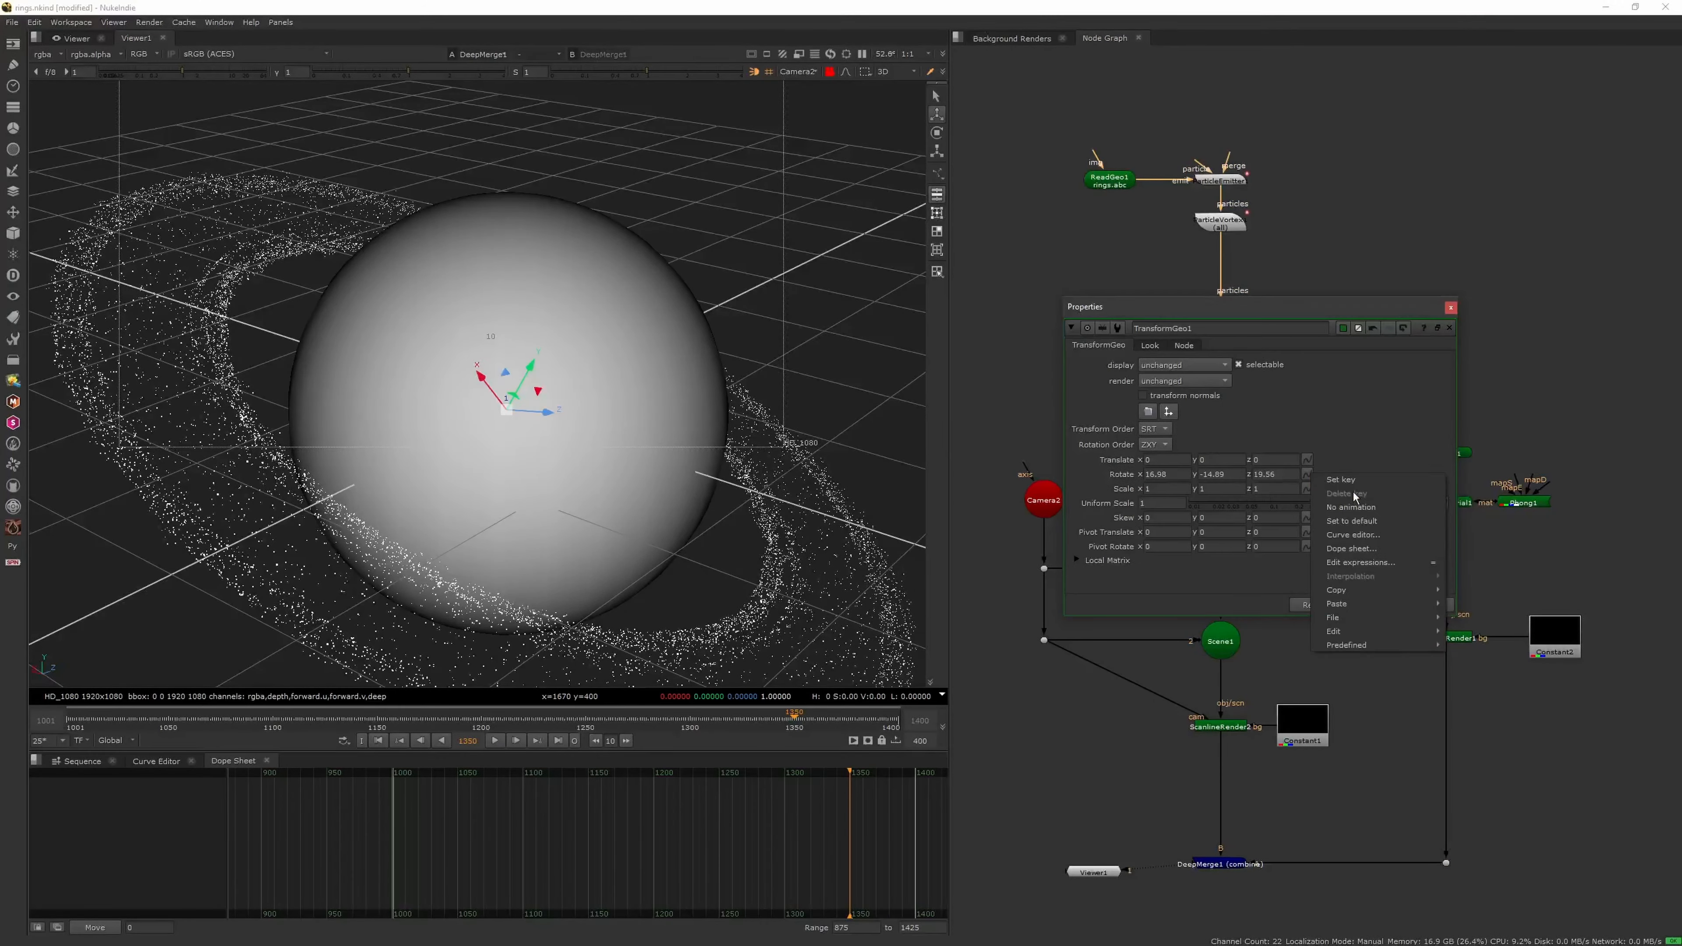
pyautogui.click(1356, 524)
pyautogui.click(1451, 308)
# Duplicate TransformGeo1 and move the Sphere node further up to free space in the graph
pyautogui.click(1233, 392)
pyautogui.hotkey('ctrl', 'c')
pyautogui.hotkey('ctrl', 'v')
pyautogui.moveTo(1351, 538); pyautogui.dragTo(1333, 428, button='middle')
pyautogui.moveTo(1427, 337); pyautogui.dragTo(1427, 196)
# Merge TransformGeo1 and the Sphere with a MergeGeo on a side branch, and connect TransformGeo2 below it
pyautogui.moveTo(1300, 380); pyautogui.dragTo(1279, 476, button='middle')
pyautogui.press('Tab')
pyautogui.write('mer')
pyautogui.press('Return')
pyautogui.click(1240, 398)
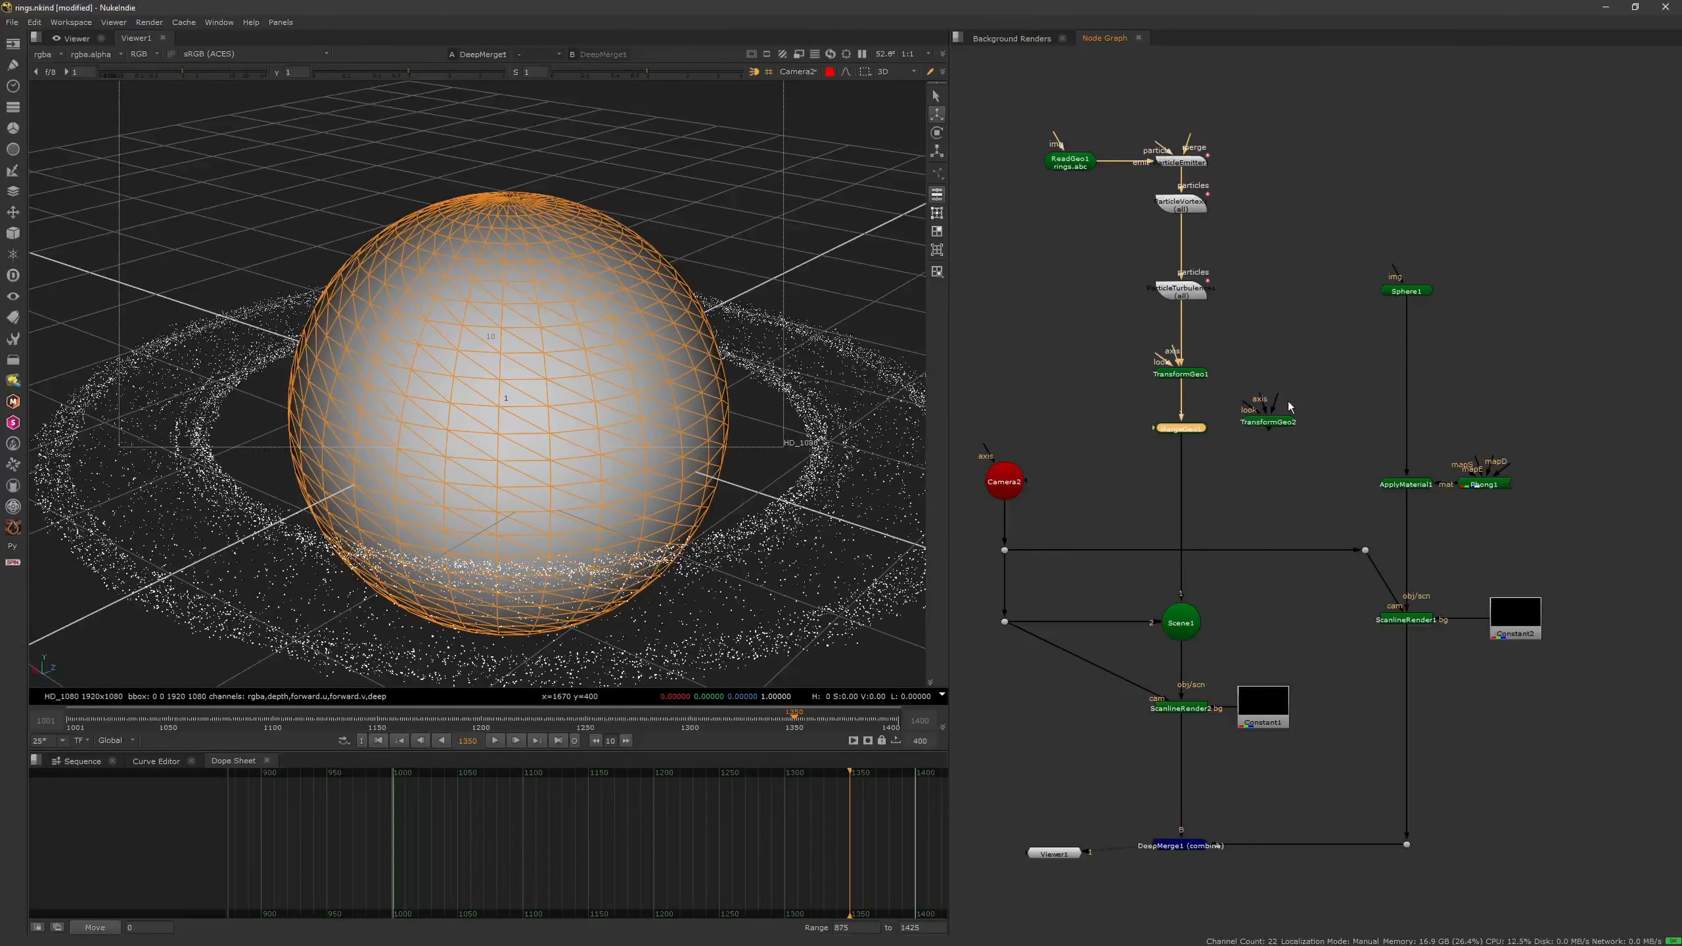
pyautogui.moveTo(1268, 422); pyautogui.dragTo(1181, 482)
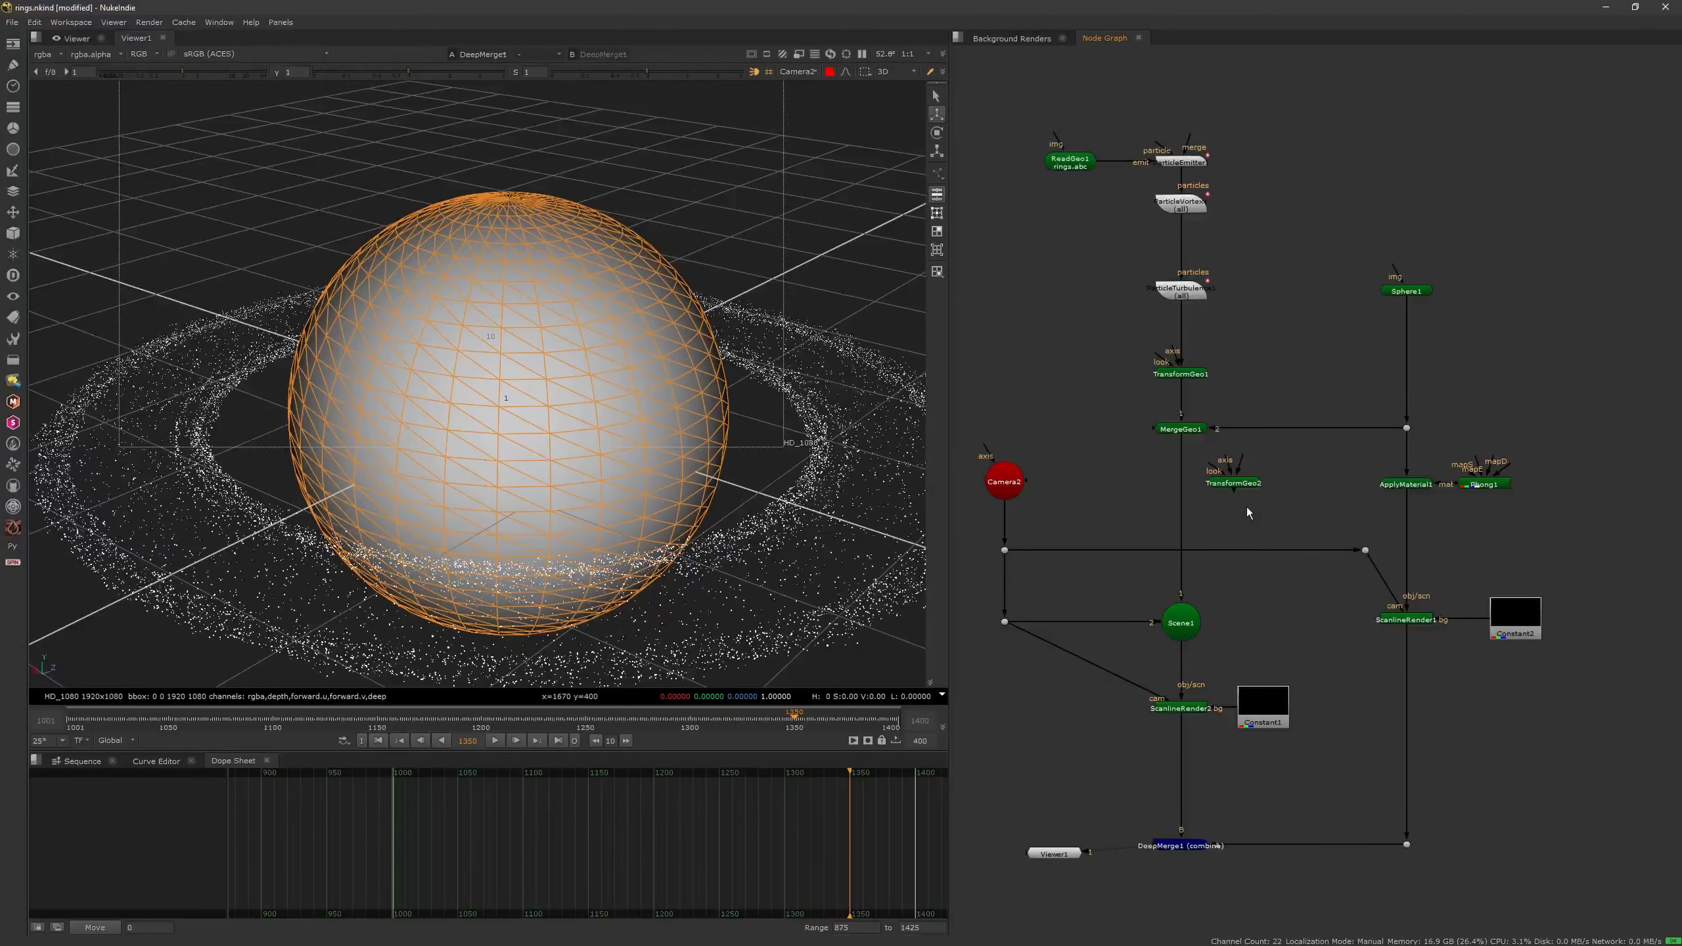
pyautogui.moveTo(1150, 429); pyautogui.dragTo(1197, 488)
pyautogui.moveTo(1194, 478); pyautogui.dragTo(1270, 479)
pyautogui.click(1252, 494)
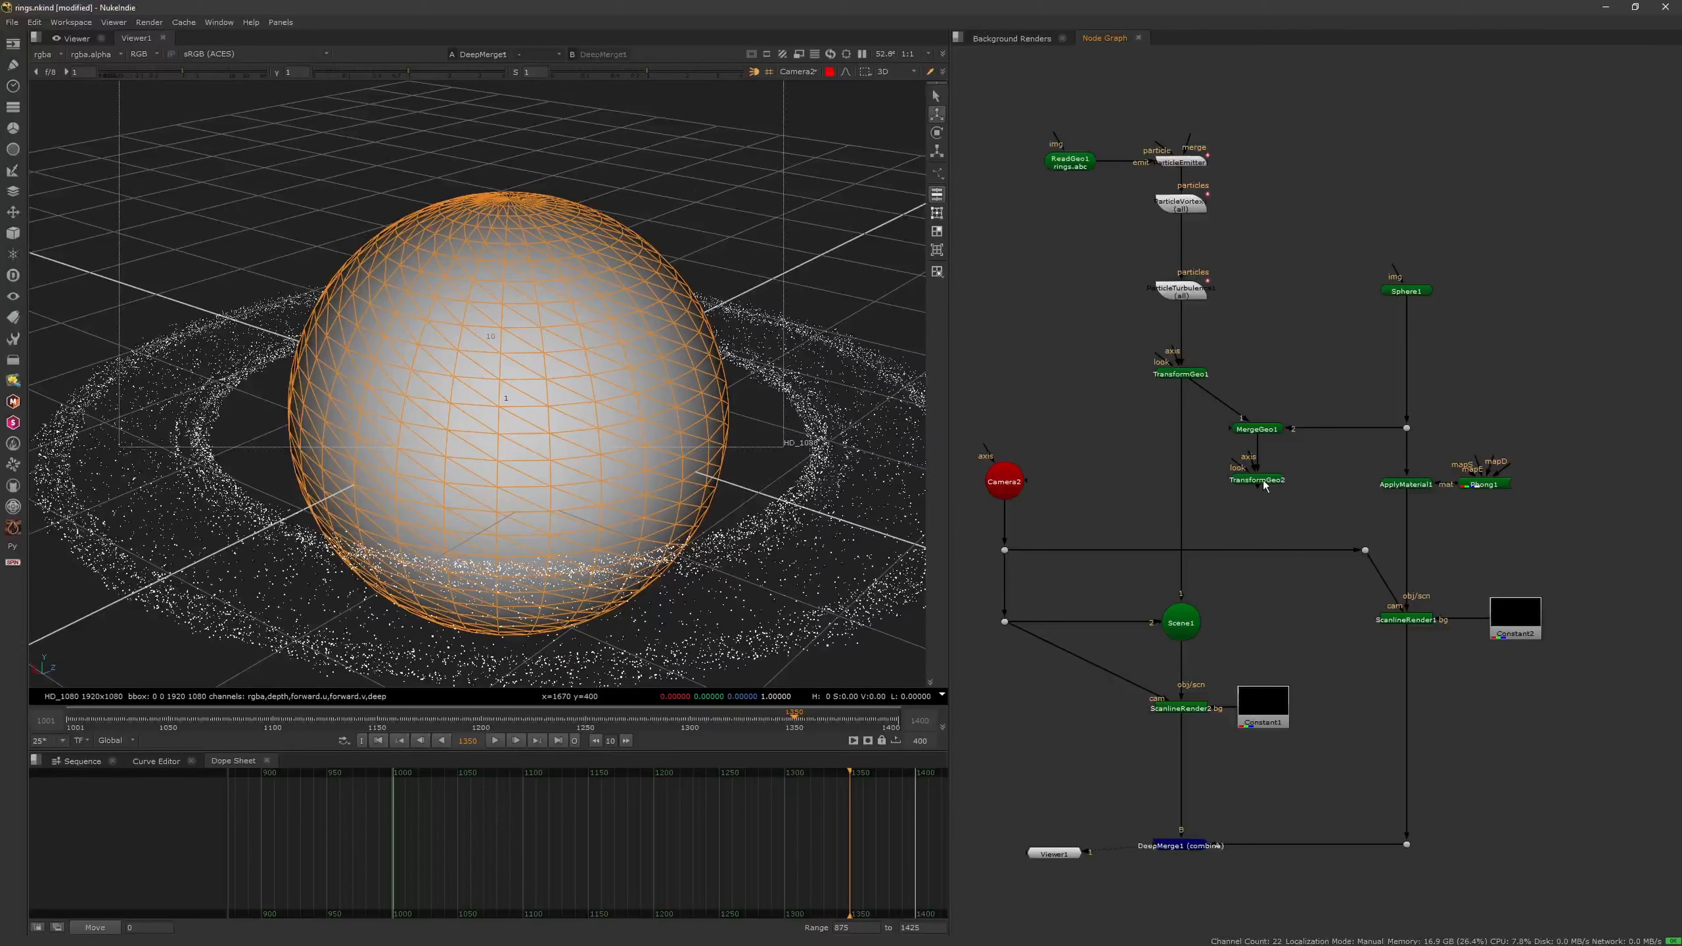
# Rotate TransformGeo2 slightly around X
pyautogui.doubleClick(1259, 482)
pyautogui.moveTo(1040, 374); pyautogui.dragTo(1188, 331)
pyautogui.moveTo(1063, 495); pyautogui.dragTo(1108, 494, button='middle')
pyautogui.click(1356, 328)
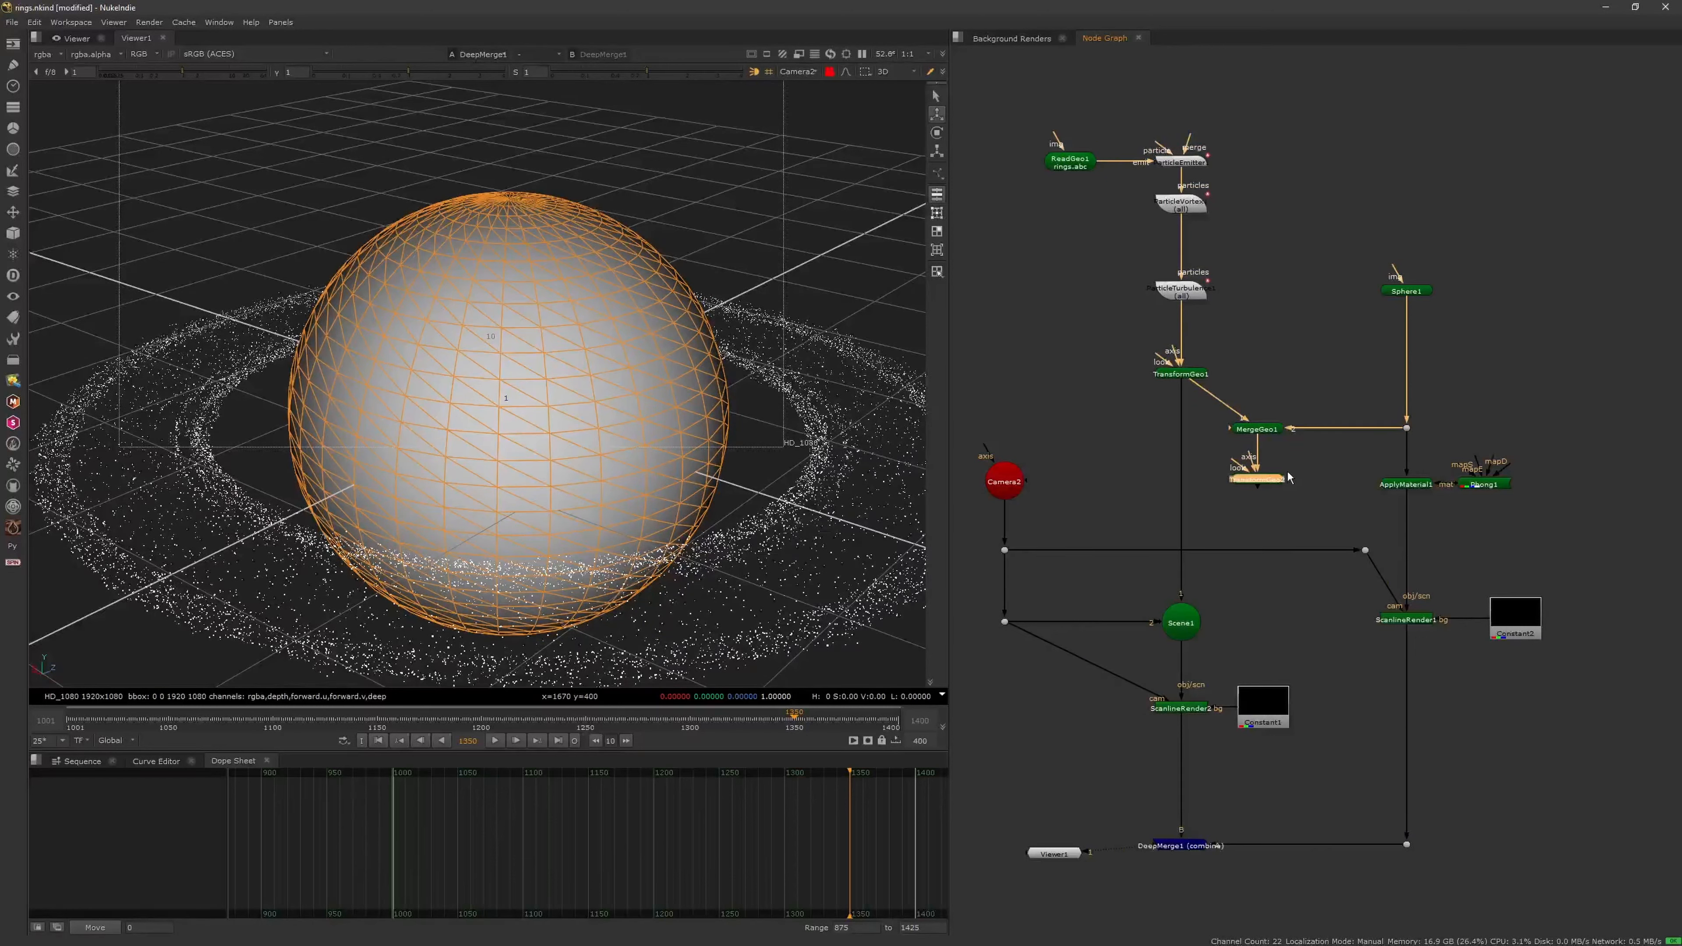
# Clone TransformGeo2 and insert the clone between TransformGeo1 and Scene1 on the rings branch
pyautogui.click(37, 24)
pyautogui.click(59, 140)
pyautogui.moveTo(1269, 487); pyautogui.dragTo(1269, 495)
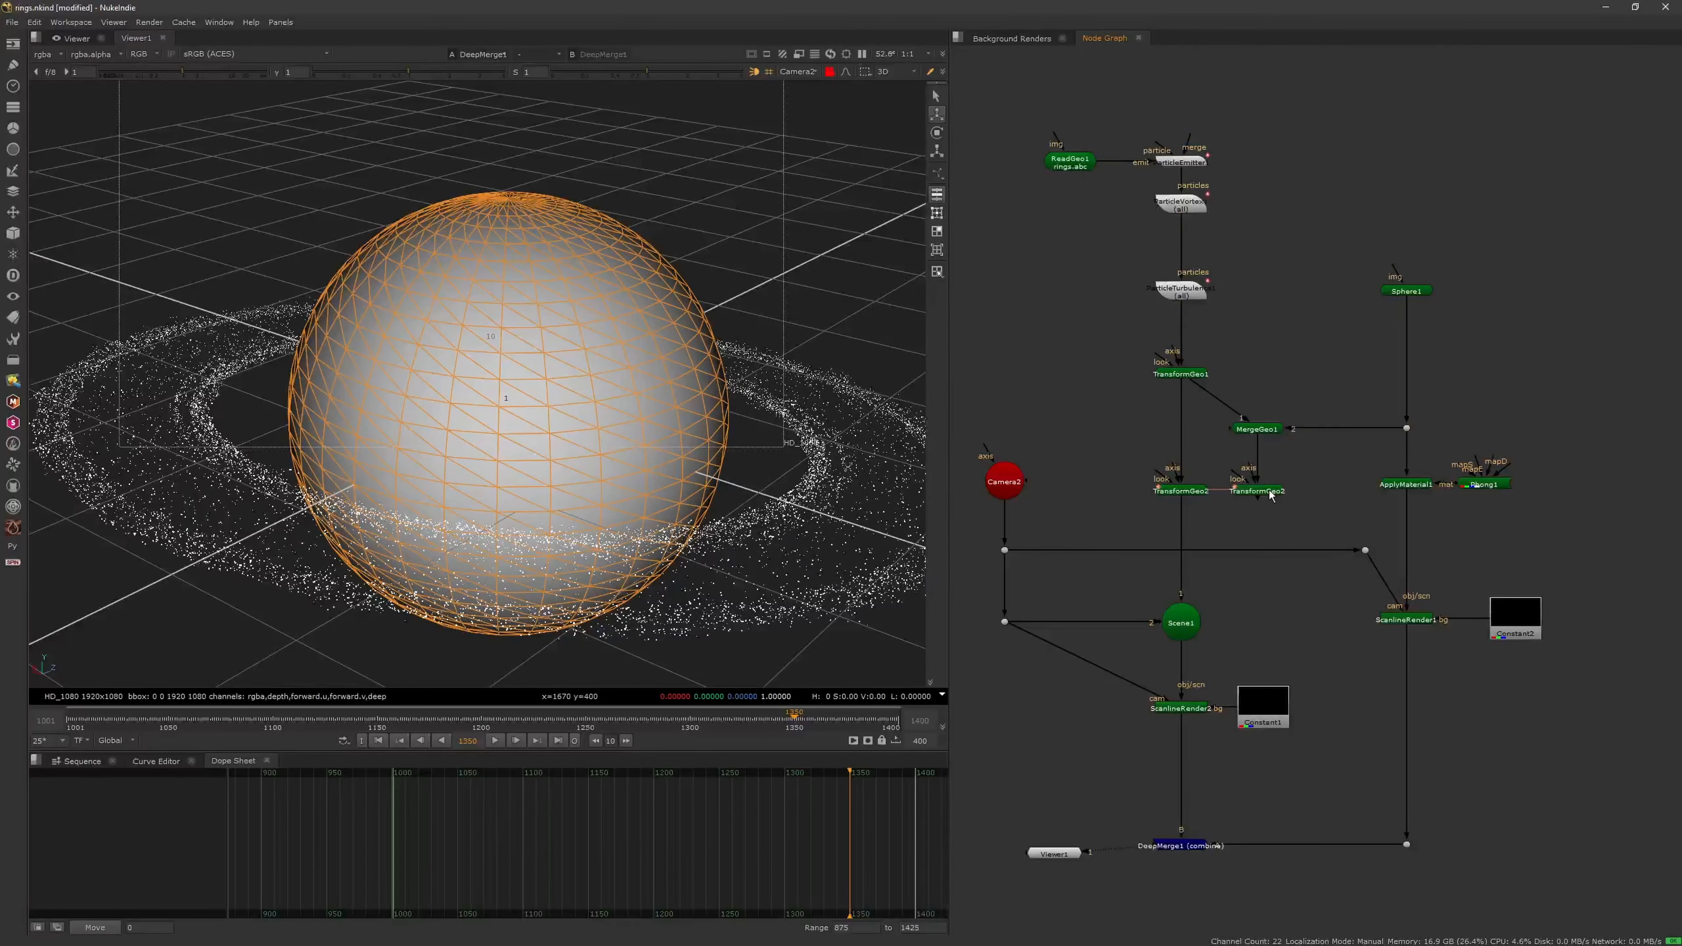
# Move the rings in the 3D view with TransformGeo2's manipulator and close its properties
pyautogui.doubleClick(1270, 495)
pyautogui.scroll(5, 549, 360)
pyautogui.scroll(-1, 549, 360)
pyautogui.moveTo(513, 356); pyautogui.dragTo(486, 605)
pyautogui.click(1358, 328)
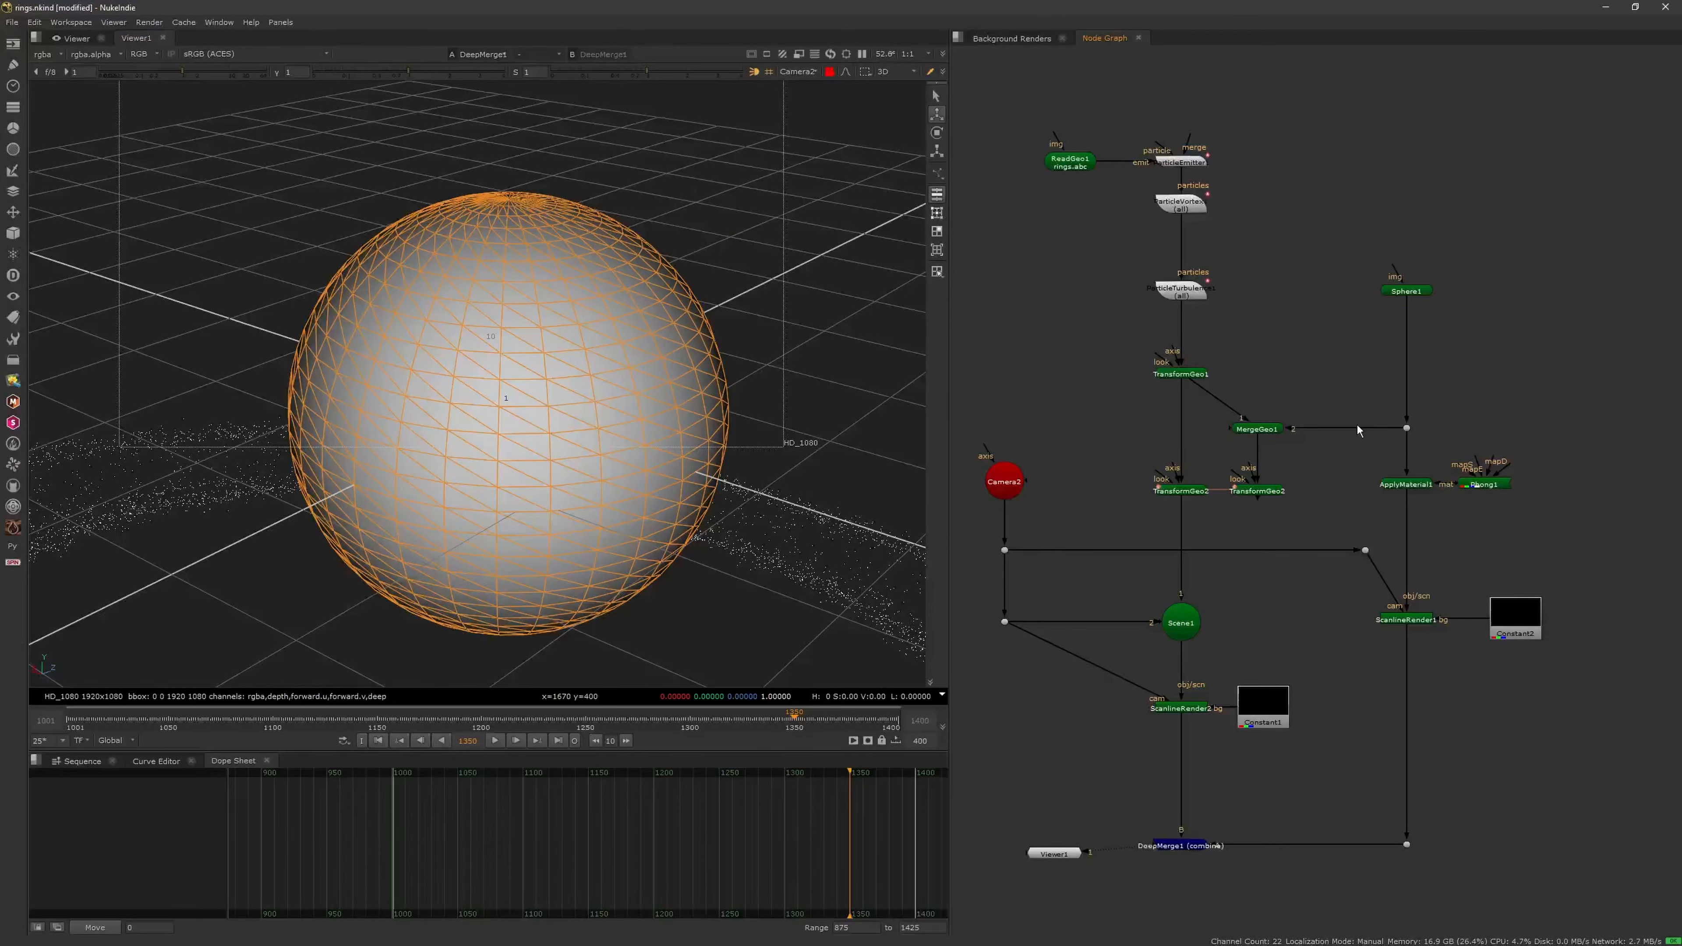
# Move the Sphere and its dot above the MergeGeo and insert another TransformGeo2 clone before the ApplyMaterial
pyautogui.moveTo(1407, 432); pyautogui.dragTo(1409, 434)
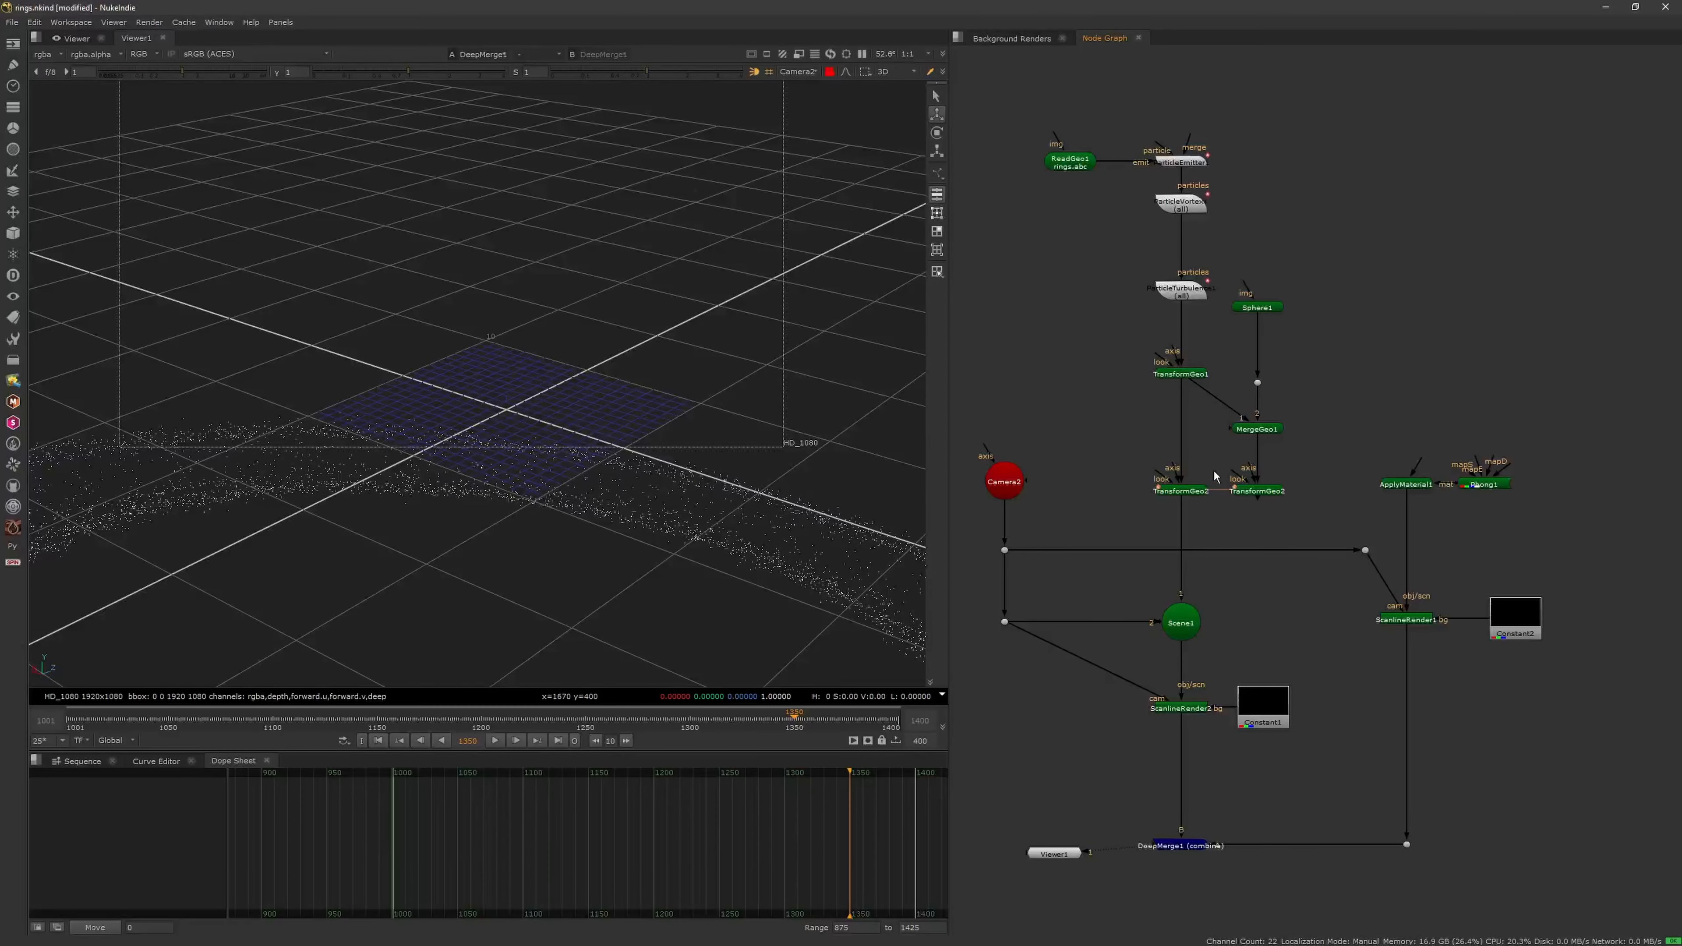
pyautogui.moveTo(1386, 411); pyautogui.dragTo(1415, 392)
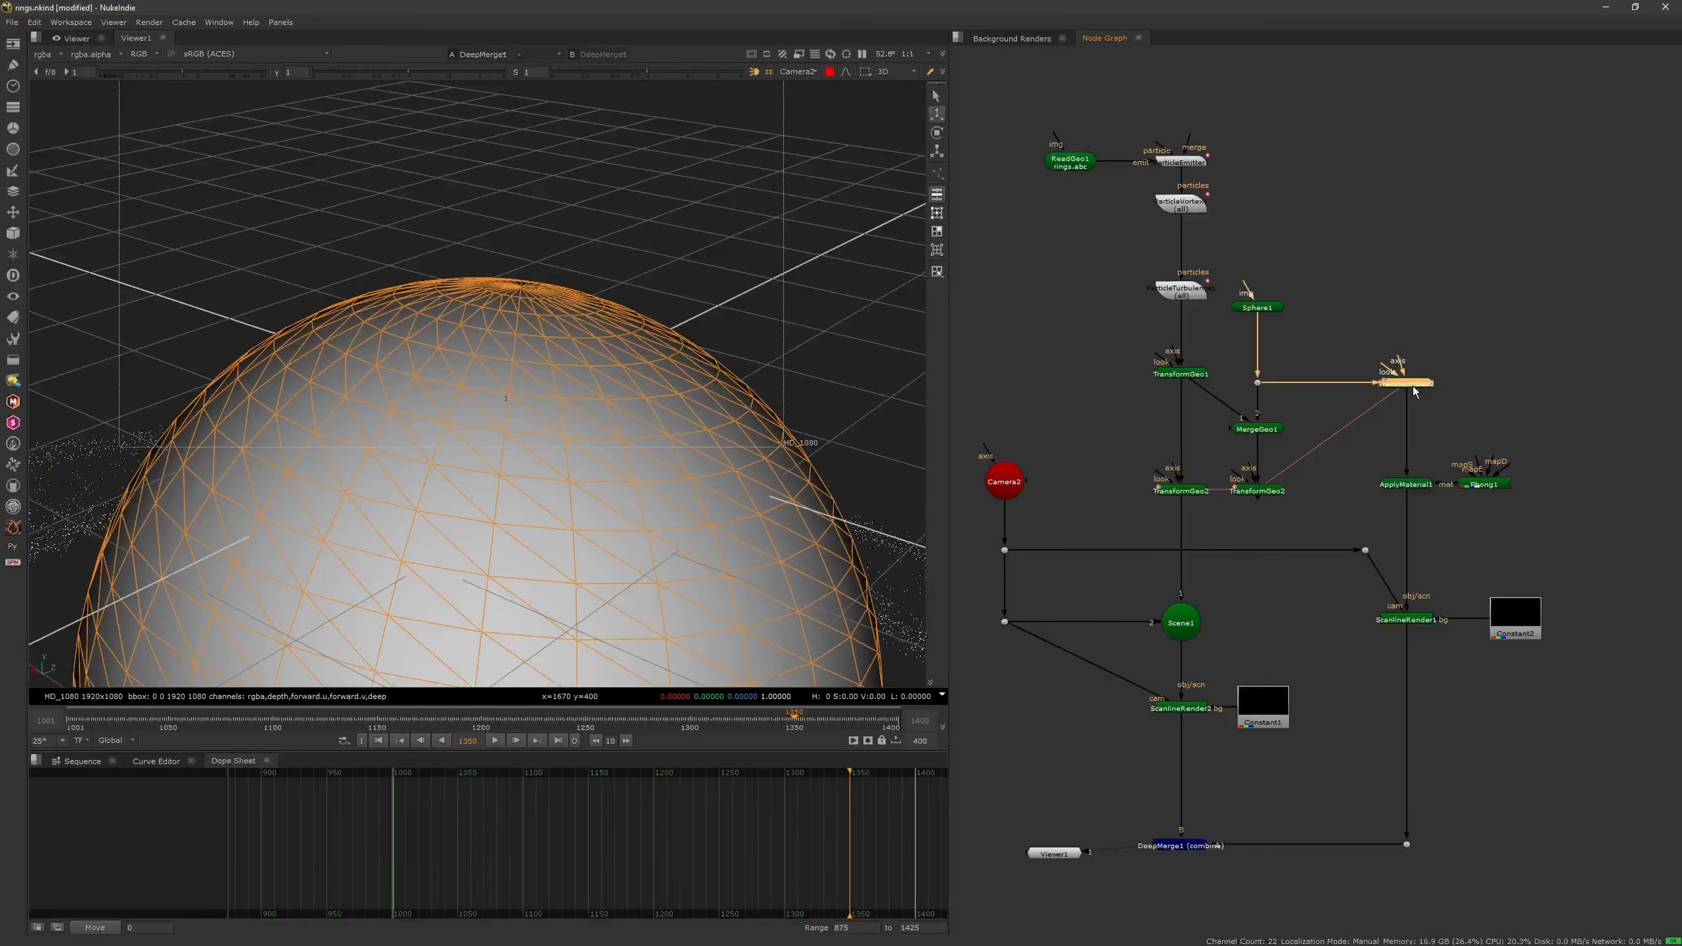
# Set TransformGeo2's uniform scale to 2 and reposition the planet in the 3D view
pyautogui.doubleClick(1290, 491)
pyautogui.click(1284, 523)
pyautogui.scroll(-5, 676, 513)
pyautogui.scroll(1, 677, 515)
pyautogui.moveTo(732, 587); pyautogui.dragTo(690, 524, button='middle')
pyautogui.moveTo(562, 489); pyautogui.dragTo(601, 361)
pyautogui.click(1358, 328)
# Set TransformGeo1's rotation to 30 on X and -1 on Y, and increase its Z rotation to tilt the rings
pyautogui.click(1184, 376)
pyautogui.doubleClick(1184, 375)
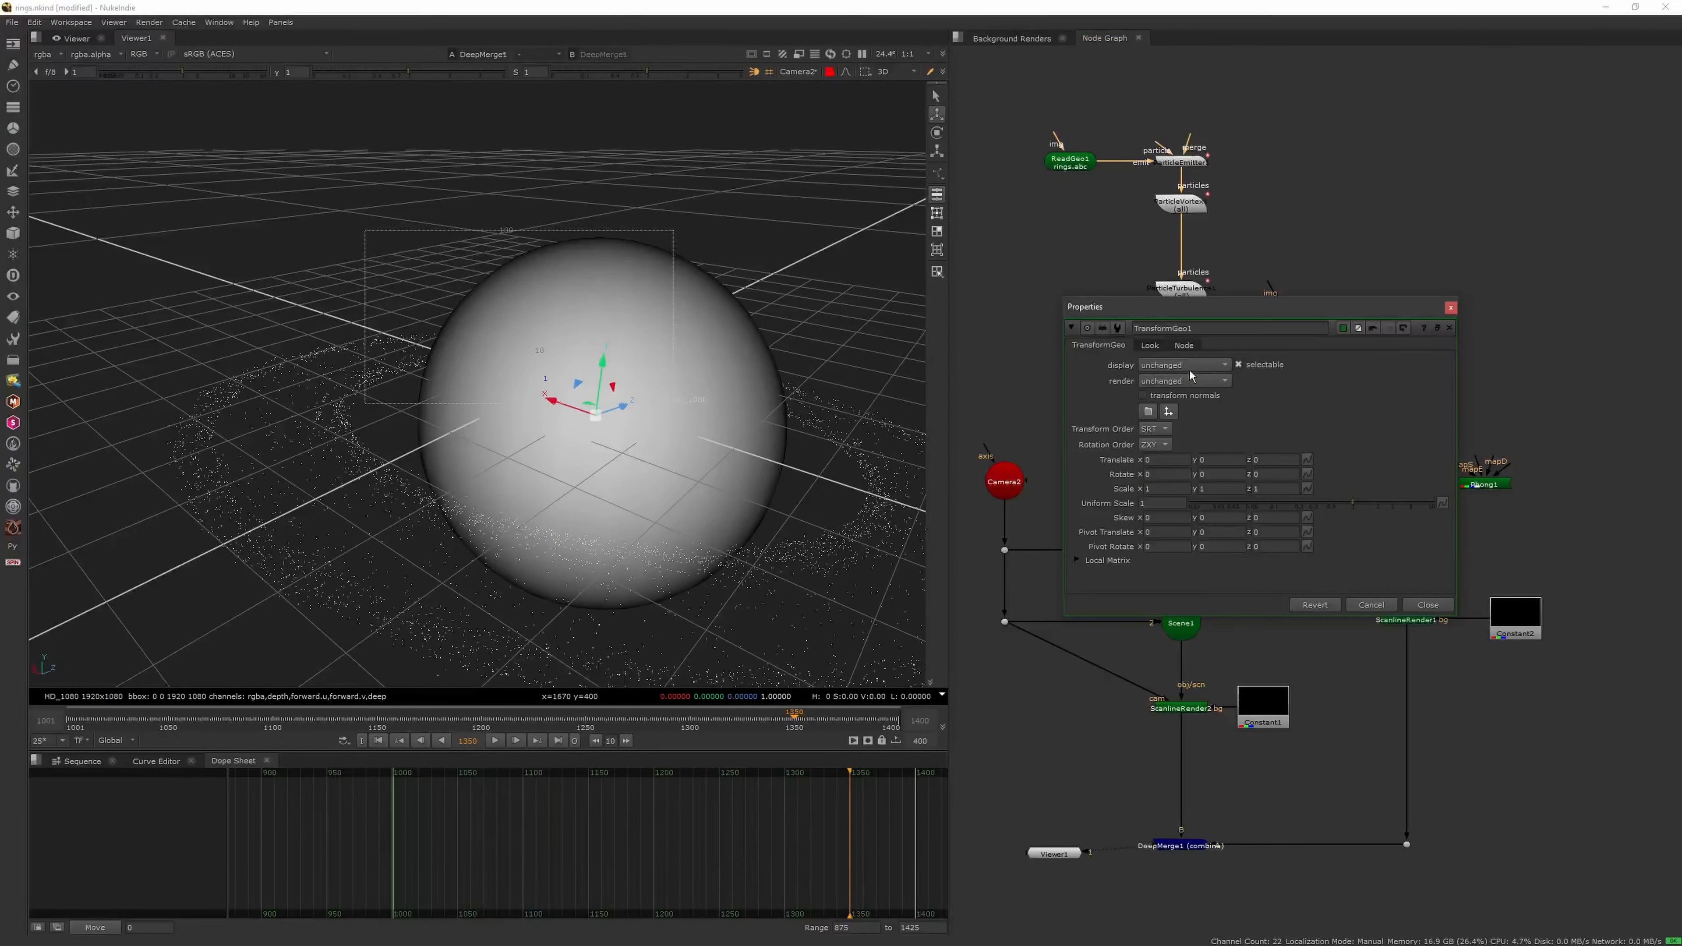
pyautogui.write('30')
pyautogui.press('Tab')
pyautogui.write('-1')
pyautogui.press('Tab')
pyautogui.write('10')
pyautogui.press('Return')
pyautogui.write('10')
pyautogui.press('Return')
pyautogui.press('Up')
pyautogui.press('Up')
pyautogui.press('Up')
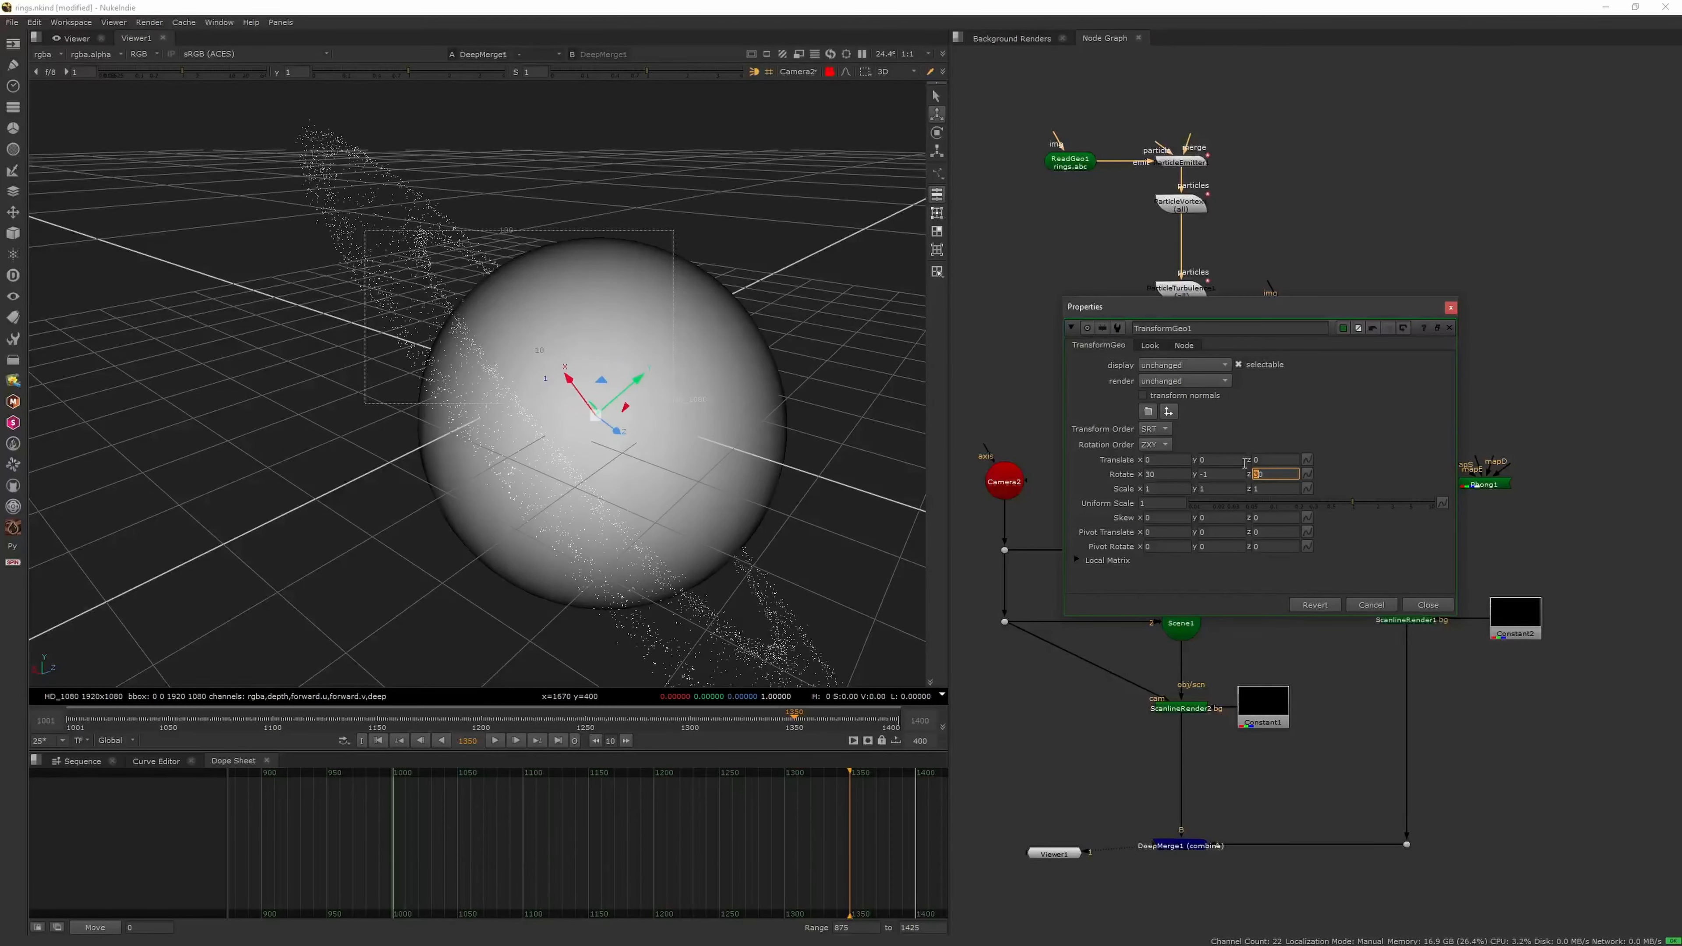
pyautogui.click(1428, 605)
# Move the ringed planet with TransformGeo2 and adjust that node's rotation and uniform scale
pyautogui.doubleClick(1278, 484)
pyautogui.moveTo(578, 408); pyautogui.dragTo(601, 422)
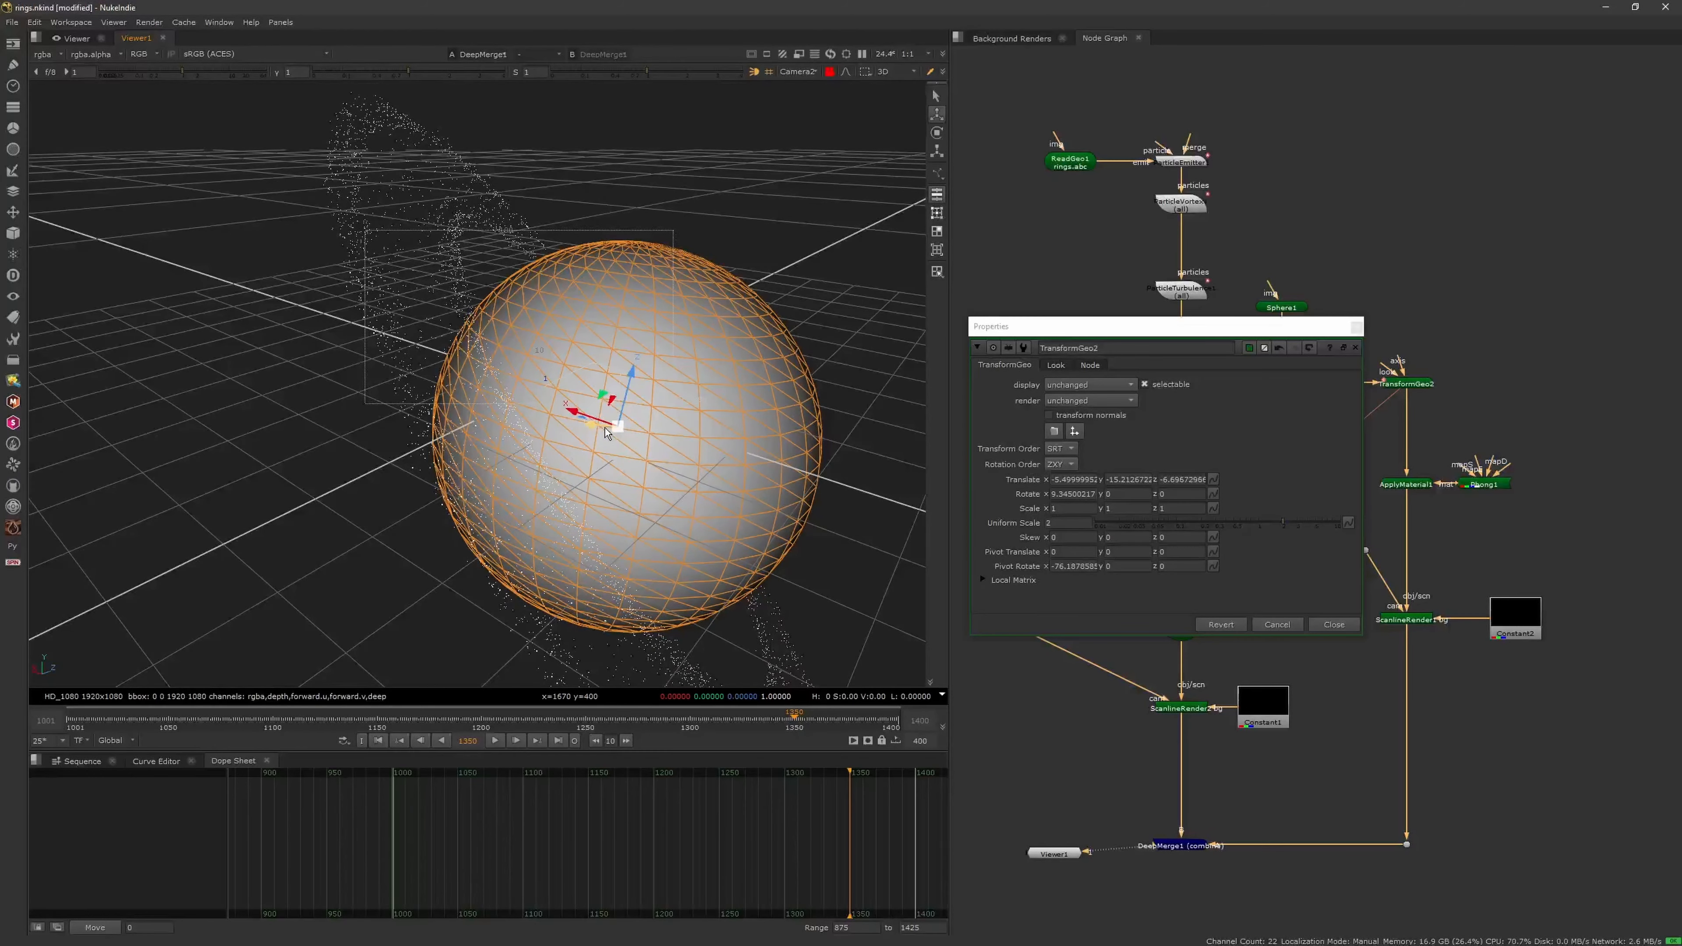
pyautogui.moveTo(1077, 495); pyautogui.dragTo(1030, 494)
pyautogui.moveTo(1132, 494); pyautogui.dragTo(1158, 494)
pyautogui.moveTo(1285, 523); pyautogui.dragTo(1276, 527)
pyautogui.moveTo(626, 370); pyautogui.dragTo(631, 321)
pyautogui.moveTo(1126, 494); pyautogui.dragTo(1067, 490)
pyautogui.moveTo(1072, 494); pyautogui.dragTo(427, 519)
pyautogui.moveTo(929, 530); pyautogui.dragTo(1093, 480)
pyautogui.moveTo(1072, 494); pyautogui.dragTo(1185, 487)
pyautogui.moveTo(1180, 480); pyautogui.dragTo(1120, 494)
pyautogui.moveTo(1179, 495); pyautogui.dragTo(828, 499)
pyautogui.click(1357, 327)
# Fine-tune the ring tilt in TransformGeo1 to a rotation of 32.83, -0.305, 30.53
pyautogui.doubleClick(1186, 373)
pyautogui.moveTo(1164, 475); pyautogui.dragTo(1152, 476)
pyautogui.moveTo(1281, 475); pyautogui.dragTo(157, 658)
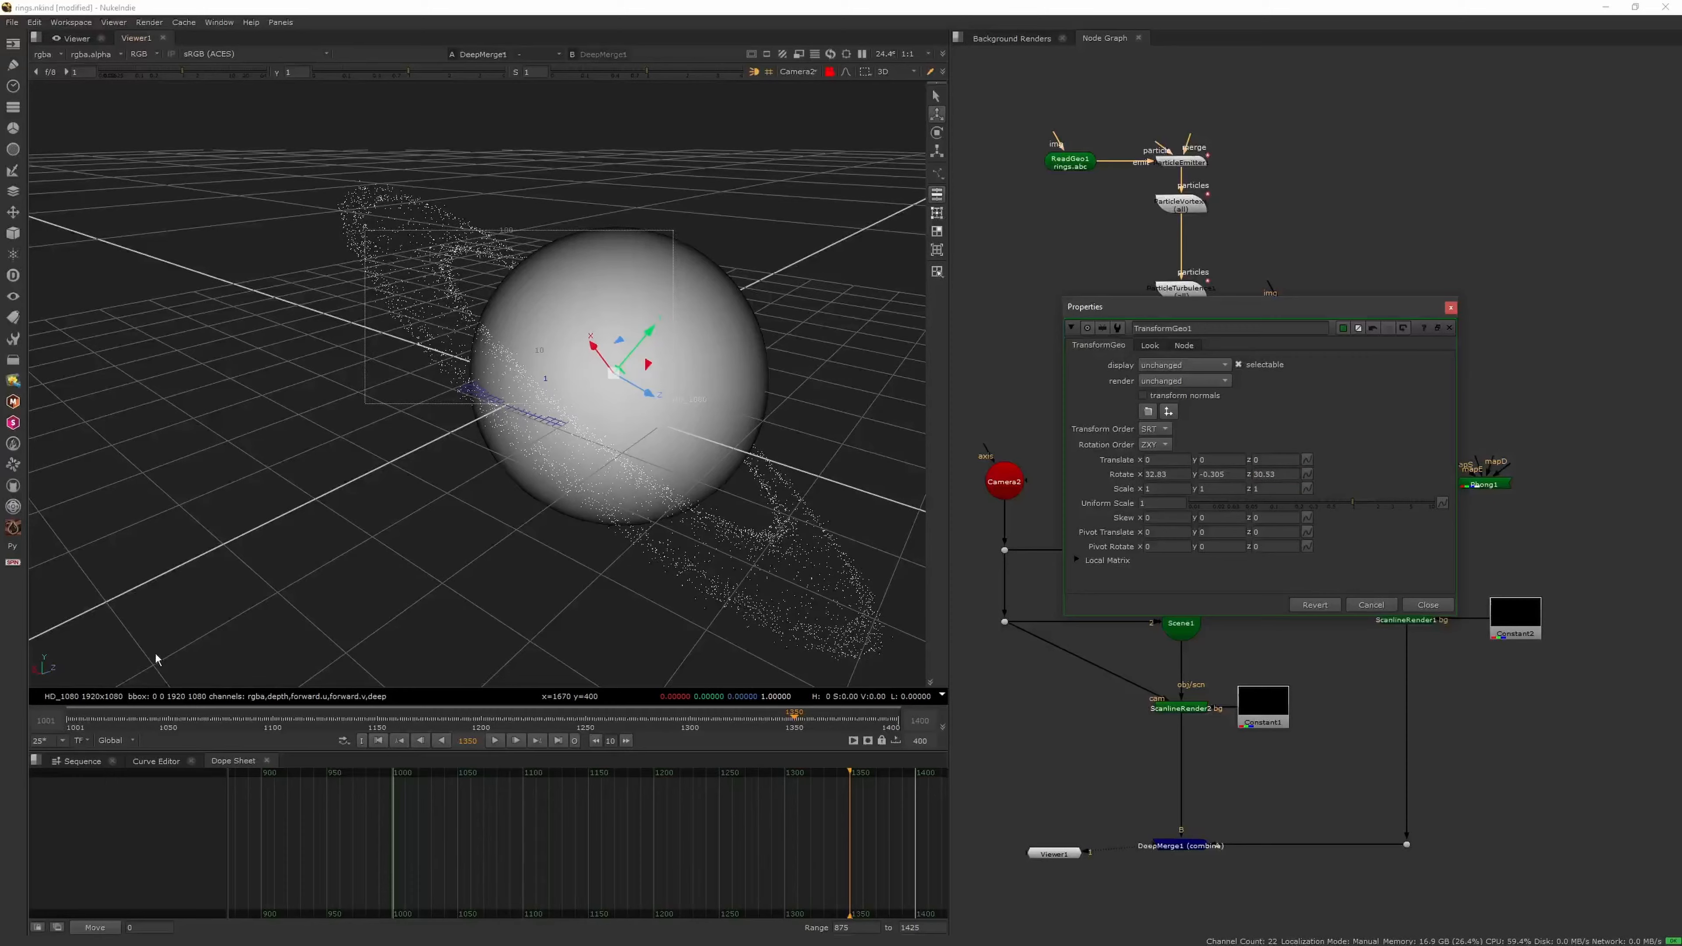
pyautogui.click(1449, 328)
# Enlarge TransformGeo2's uniform scale to 3.2 and reposition the planet in the 3D view
pyautogui.doubleClick(1407, 384)
pyautogui.moveTo(1300, 523); pyautogui.dragTo(1313, 522)
pyautogui.moveTo(616, 322); pyautogui.dragTo(591, 587)
pyautogui.moveTo(557, 643); pyautogui.dragTo(739, 412)
pyautogui.moveTo(696, 472); pyautogui.dragTo(758, 402)
pyautogui.moveTo(1283, 521); pyautogui.dragTo(1300, 522)
pyautogui.moveTo(705, 431); pyautogui.dragTo(659, 424)
# Rotate TransformGeo2 to about -26.97, -3.51, -18.19 and shift the planet in the 3D view
pyautogui.moveTo(1128, 494); pyautogui.dragTo(1110, 494, button='middle')
pyautogui.moveTo(1178, 494); pyautogui.dragTo(1169, 494, button='middle')
pyautogui.moveTo(1062, 495); pyautogui.dragTo(1104, 498, button='middle')
pyautogui.moveTo(615, 407); pyautogui.dragTo(588, 385)
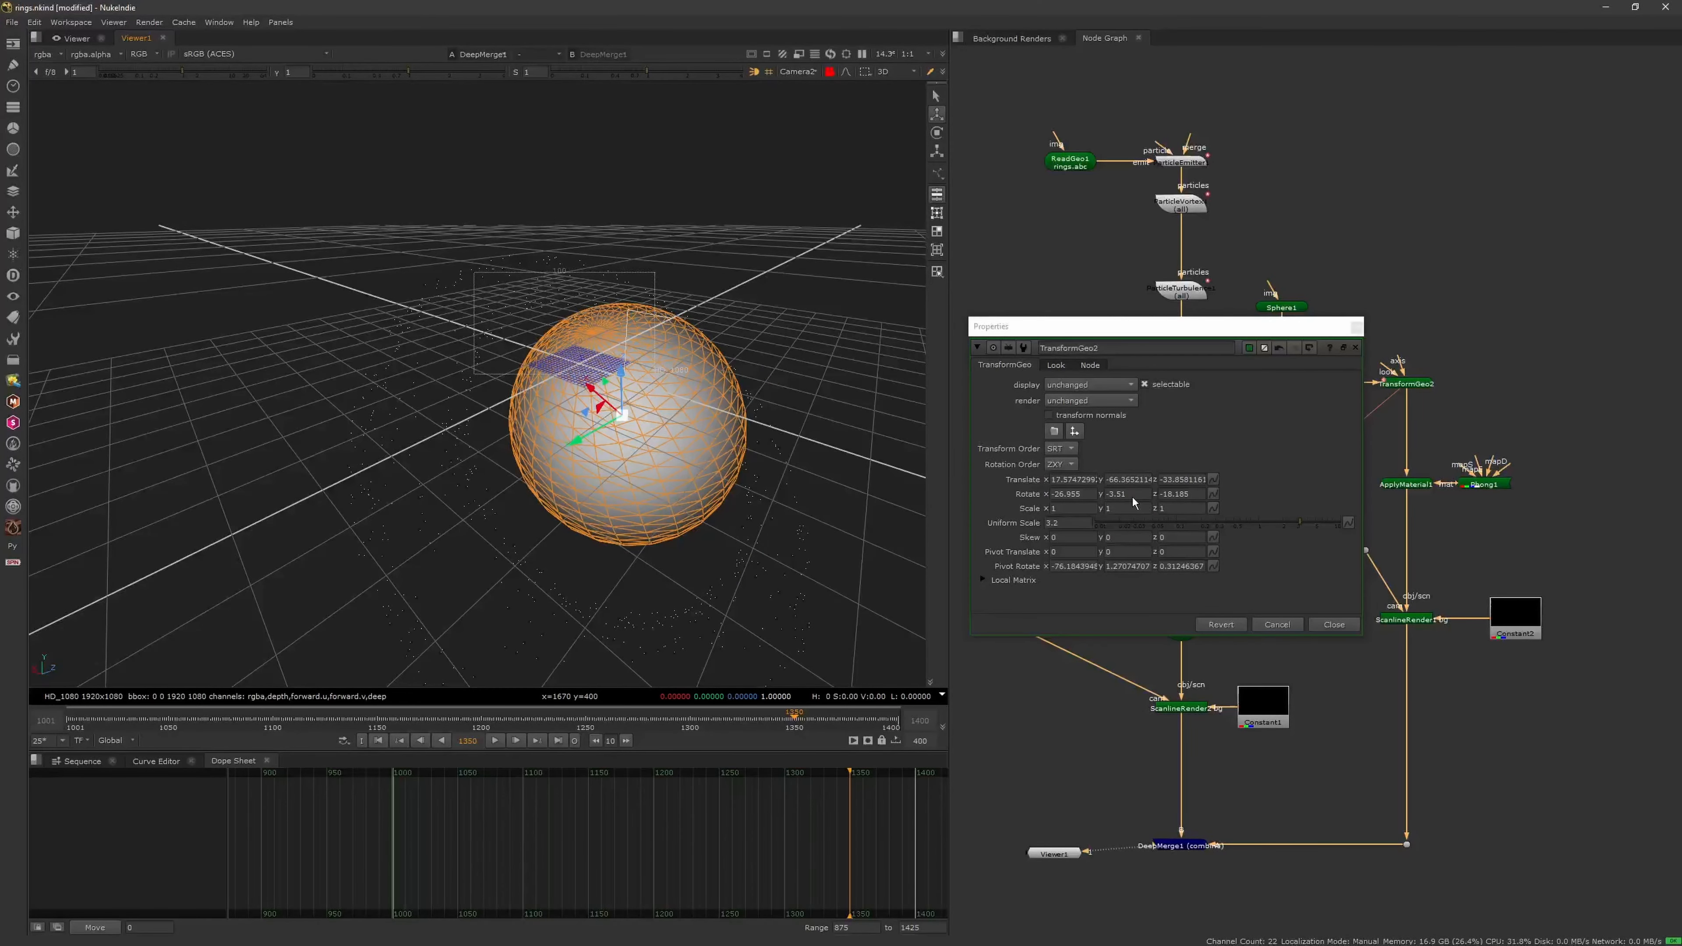
# Try different Y rotations on TransformGeo2 and set the value to -20
pyautogui.moveTo(1113, 496); pyautogui.dragTo(1103, 496, button='middle')
pyautogui.press('Up')
pyautogui.press('Up')
pyautogui.press('Up')
pyautogui.press('Up')
pyautogui.press('Up')
pyautogui.press('Up')
pyautogui.press('Up')
pyautogui.press('Up')
pyautogui.press('Up')
pyautogui.press('Up')
pyautogui.press('Up')
pyautogui.press('Up')
pyautogui.press('Up')
pyautogui.press('Up')
pyautogui.press('Up')
pyautogui.press('Up')
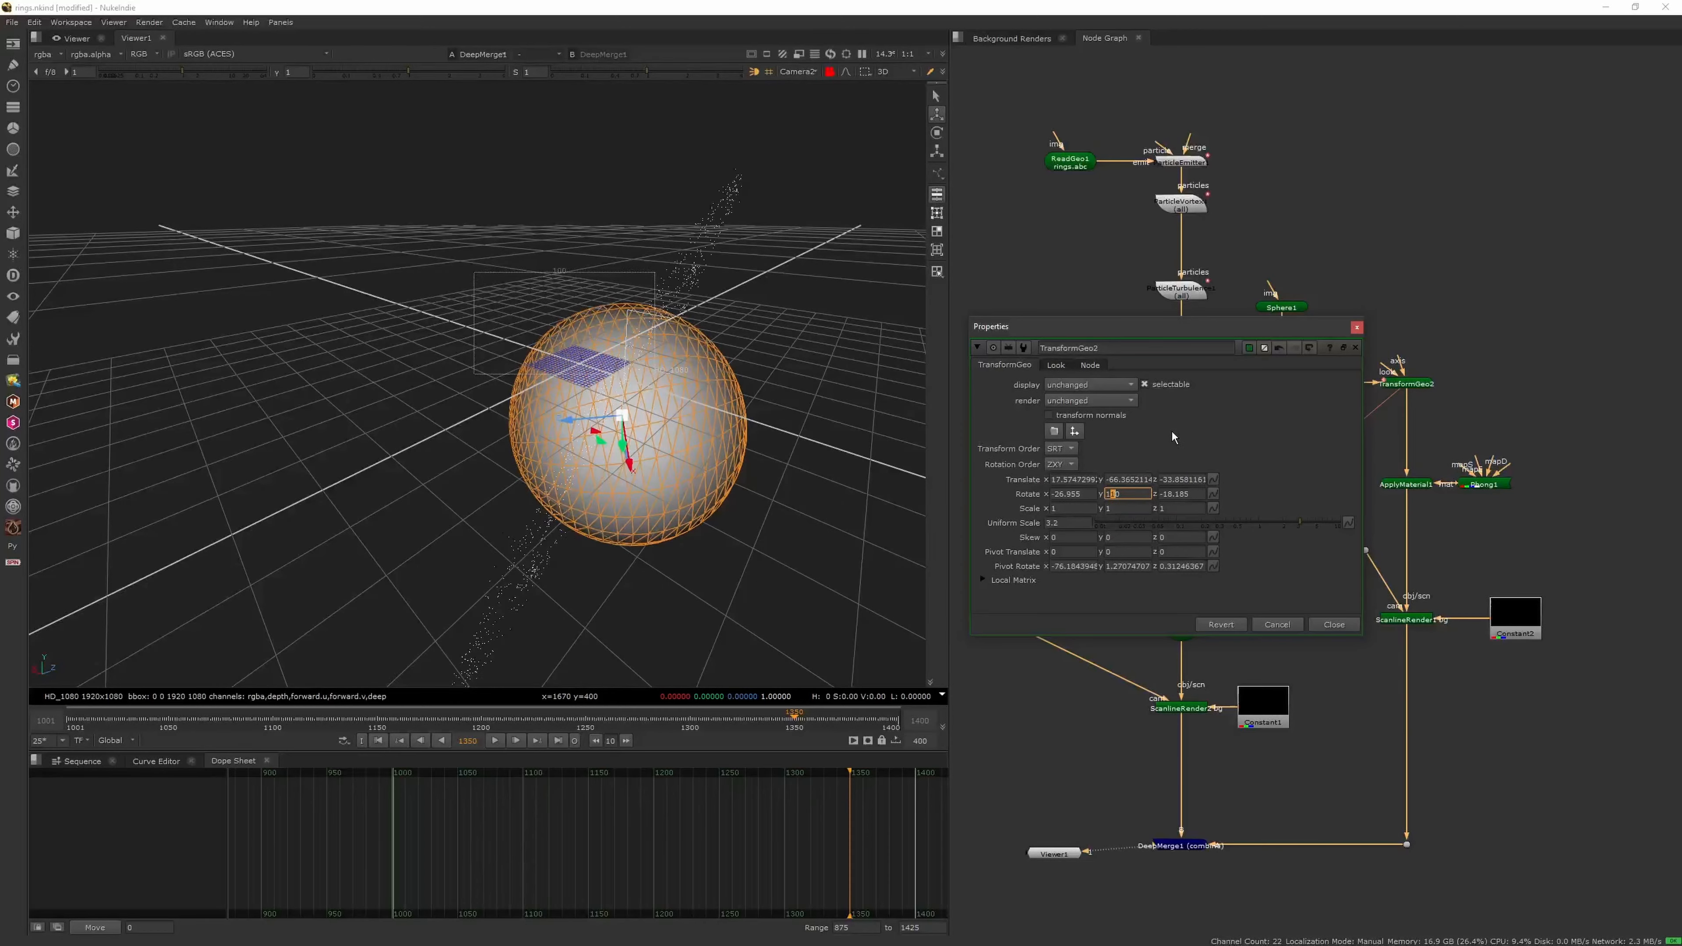
pyautogui.press('Down')
pyautogui.press('Down')
pyautogui.press('Down')
pyautogui.press('Down')
pyautogui.press('Down')
pyautogui.press('Down')
pyautogui.press('Down')
pyautogui.press('Down')
pyautogui.press('Down')
pyautogui.press('Down')
pyautogui.press('Down')
pyautogui.press('Down')
pyautogui.press('Down')
pyautogui.press('Down')
pyautogui.press('Down')
pyautogui.press('Down')
pyautogui.press('Down')
# Set TransformGeo2's Z rotation to 20 and its X rotation to -10
pyautogui.press('Tab')
pyautogui.press('Up')
pyautogui.press('Up')
pyautogui.press('Up')
pyautogui.press('Up')
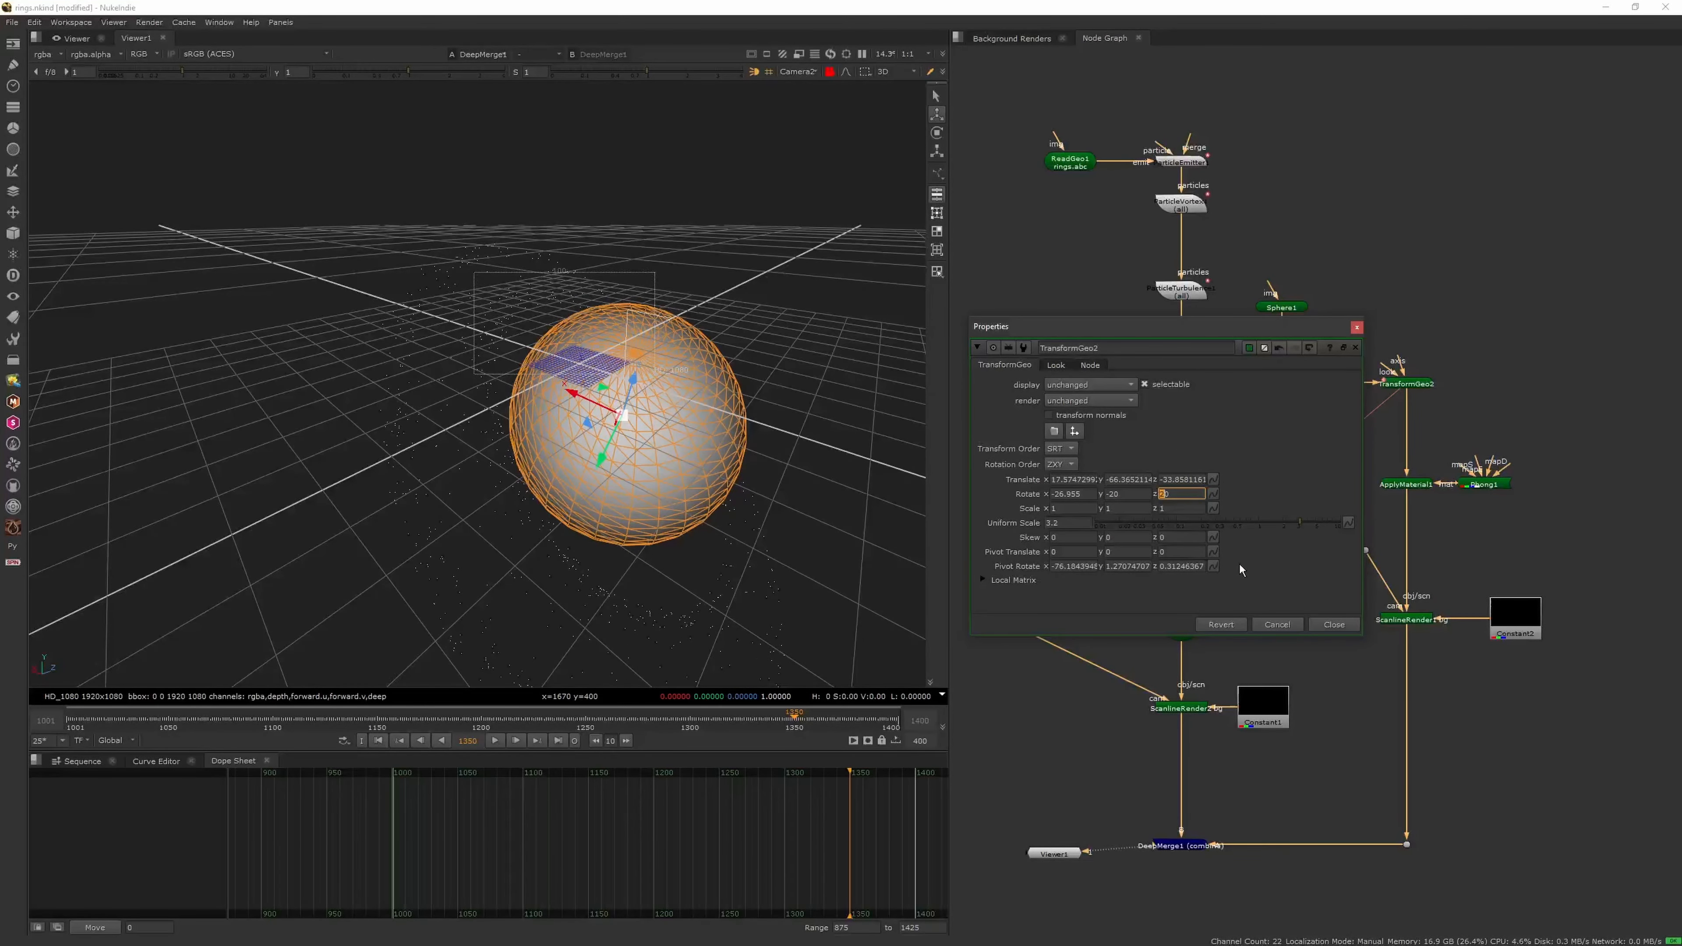
pyautogui.press('Up')
pyautogui.press('Up')
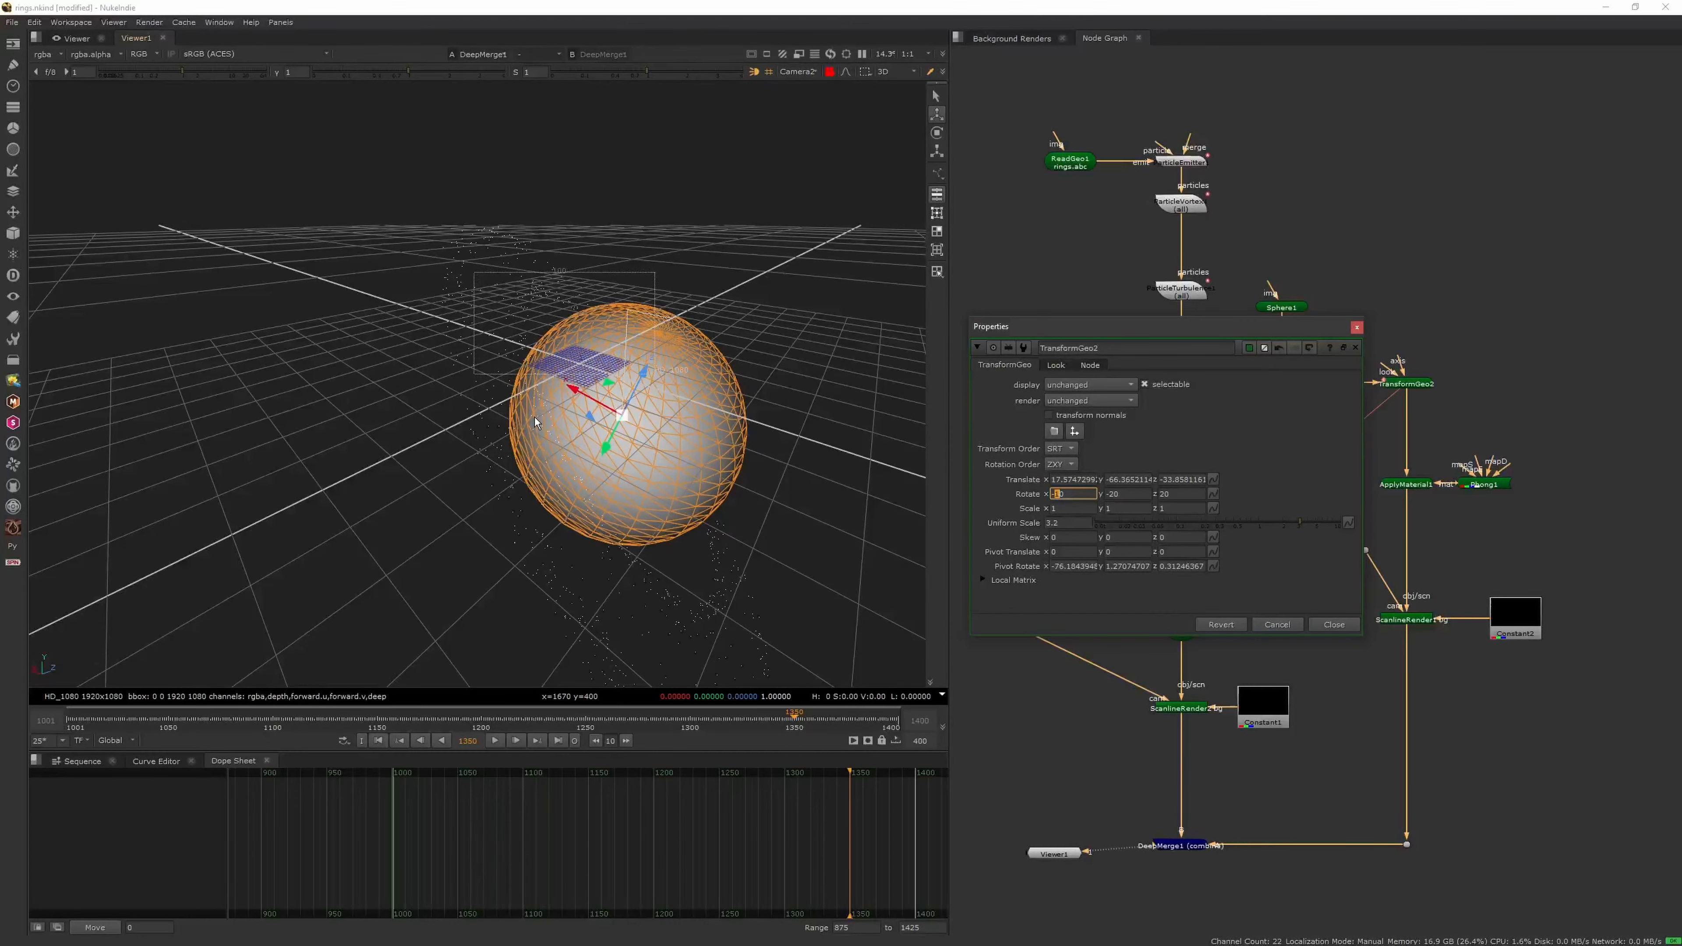
# Reposition the planet in the 3D view and set TransformGeo2's Z rotation to 0
pyautogui.moveTo(597, 458); pyautogui.dragTo(544, 525)
pyautogui.moveTo(590, 396); pyautogui.dragTo(634, 403)
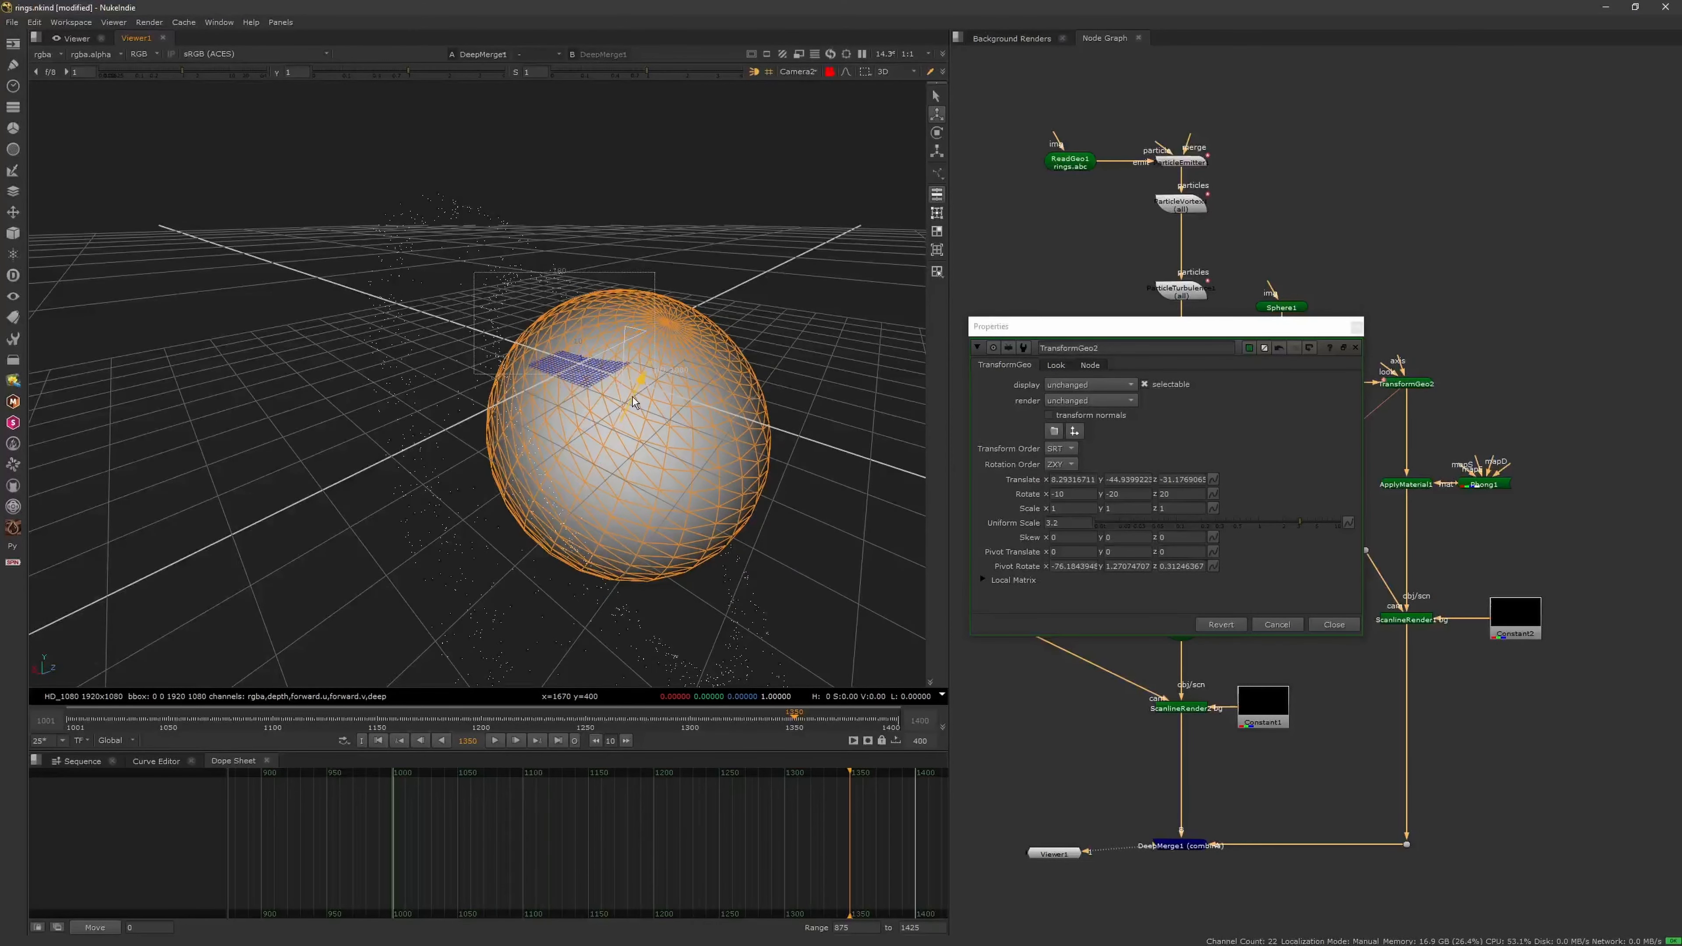
pyautogui.click(1128, 494)
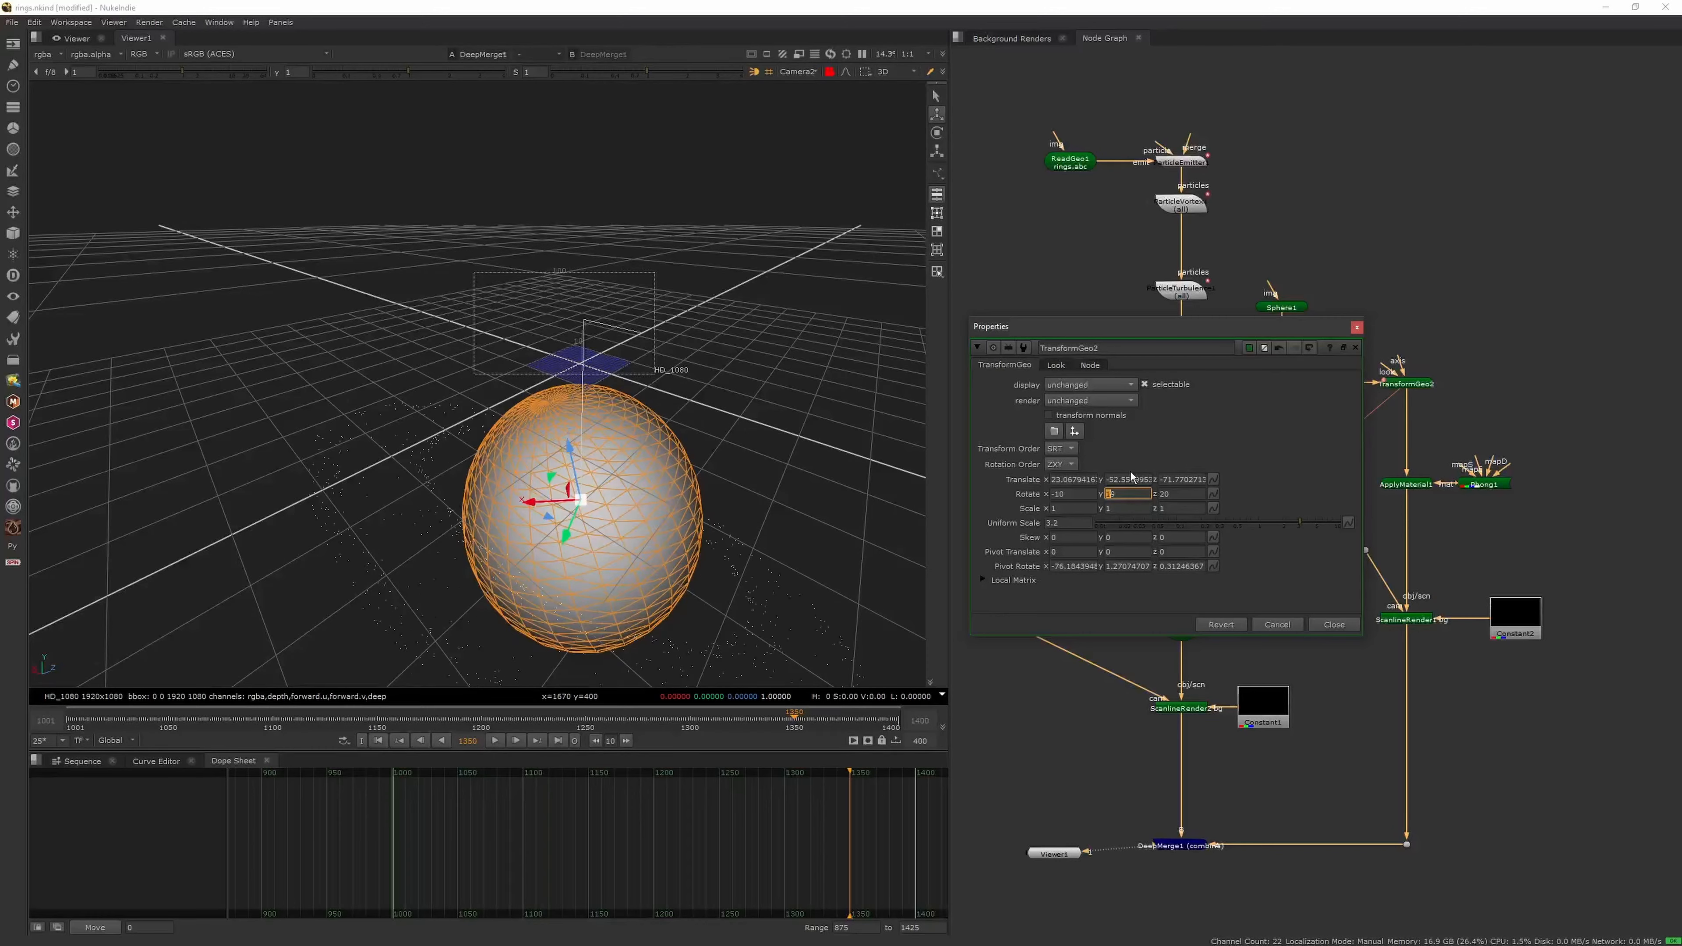
pyautogui.click(1254, 437)
pyautogui.moveTo(1164, 495); pyautogui.dragTo(1172, 439, button='middle')
pyautogui.moveTo(598, 484); pyautogui.dragTo(560, 424)
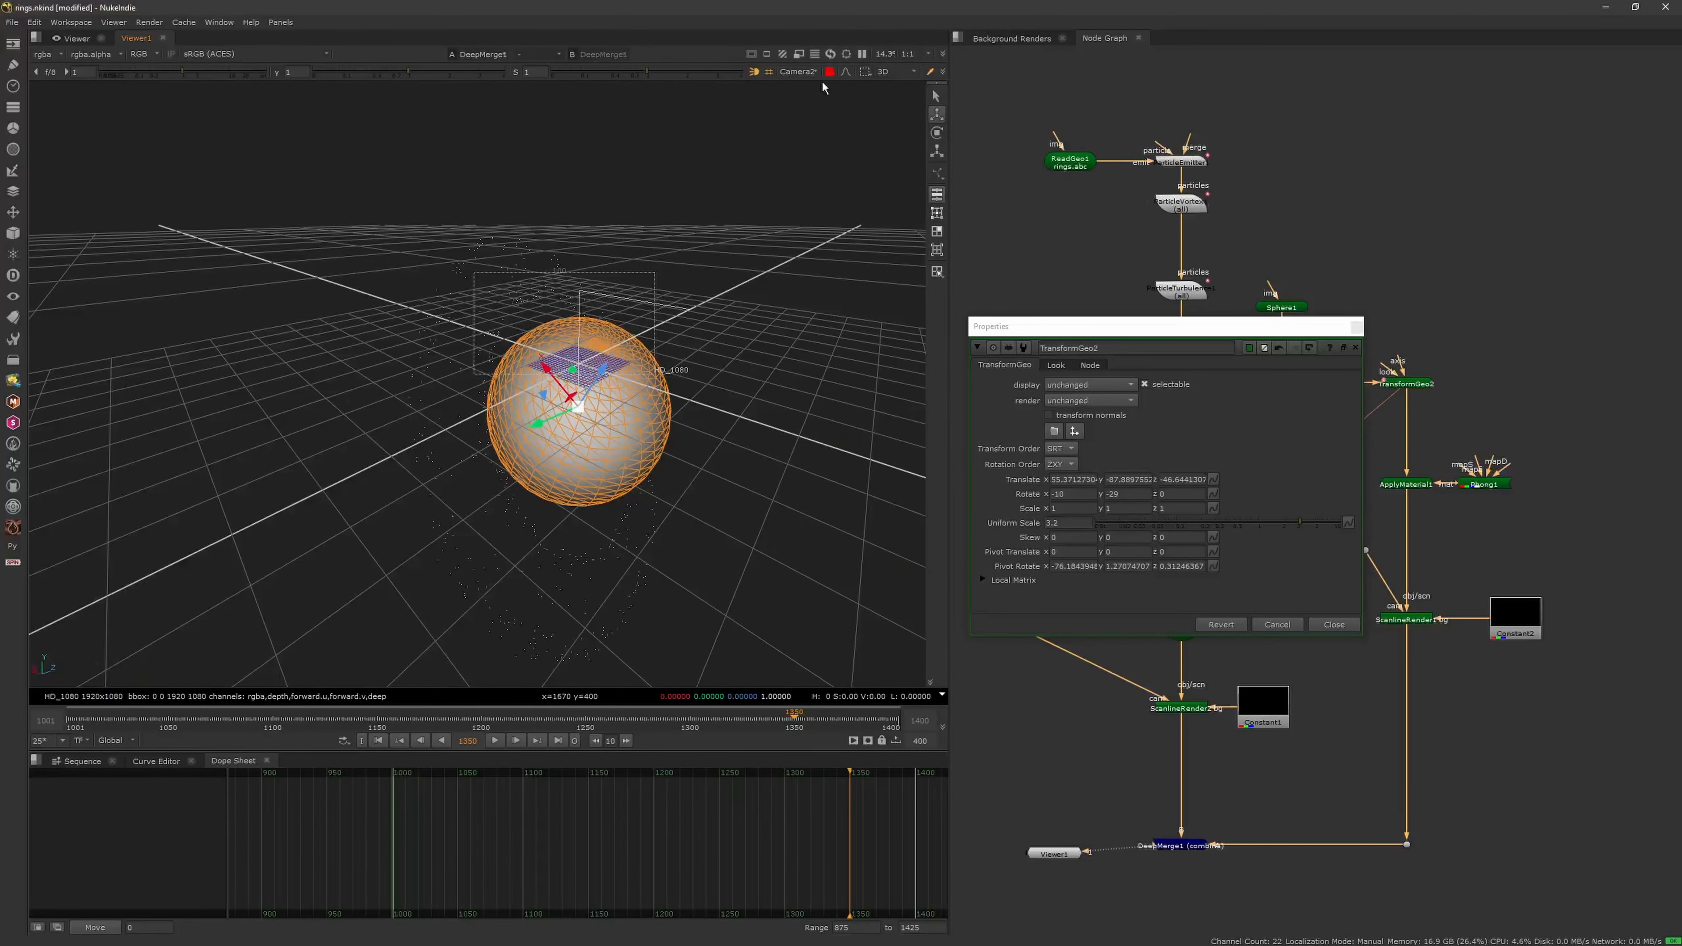
# Insert an ApplyMaterial node between ReadGeo1 and the ParticleEmitter
pyautogui.press('f')
pyautogui.scroll(-3, 550, 292)
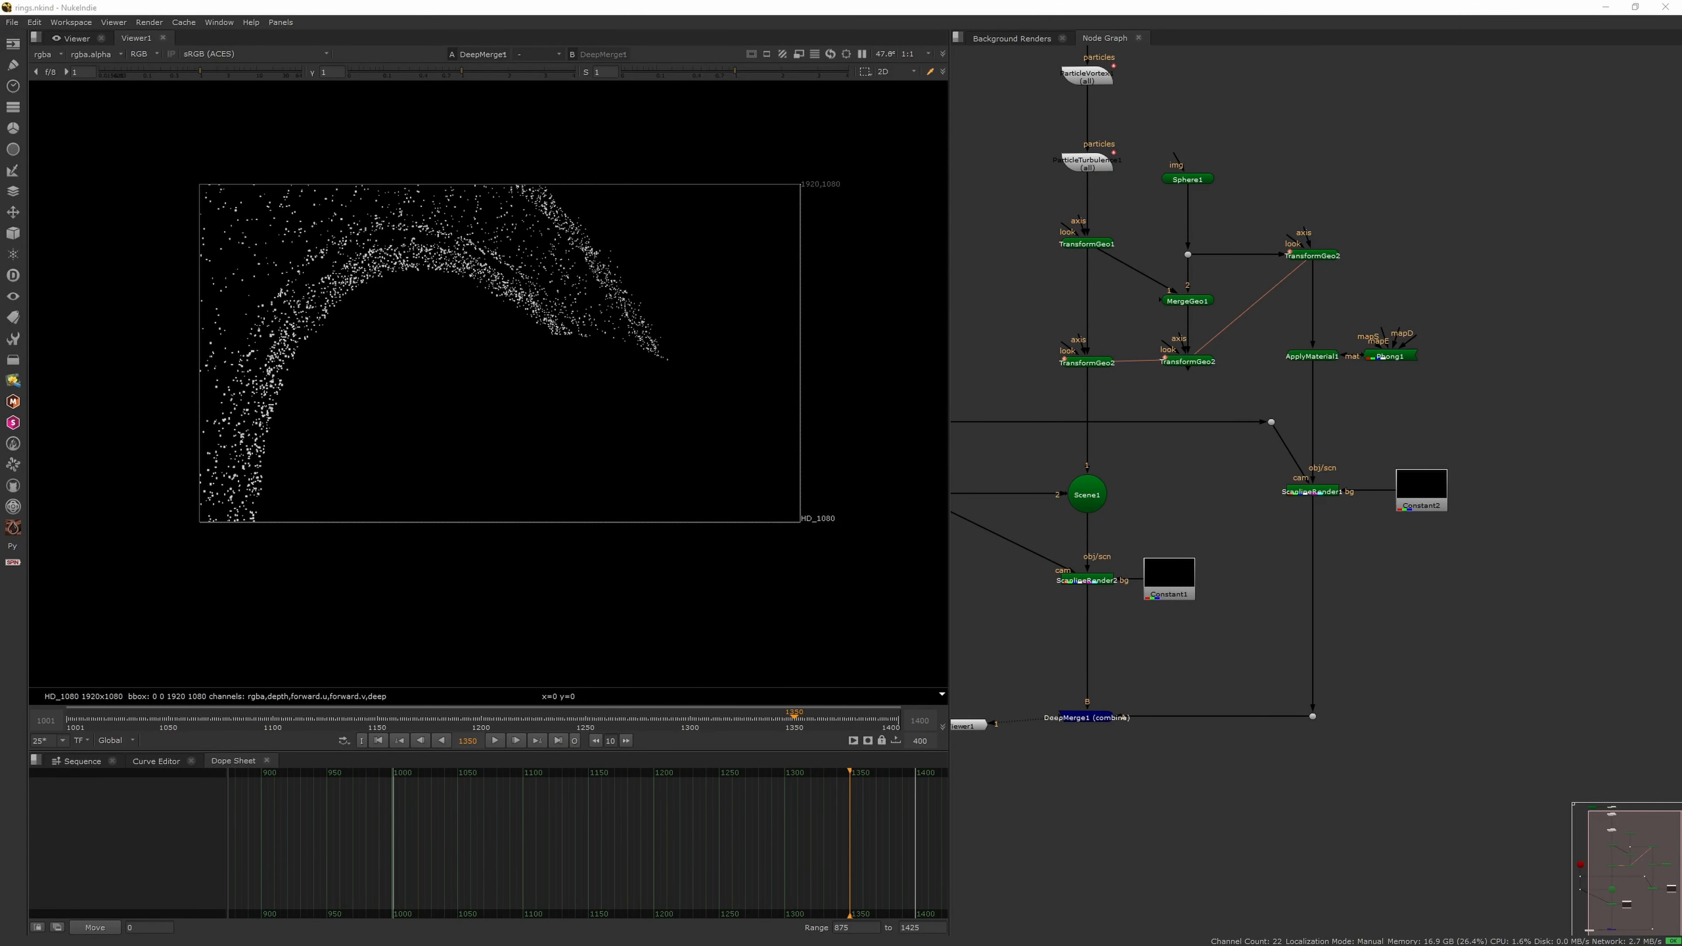
pyautogui.moveTo(1681, 673); pyautogui.dragTo(1590, 539)
pyautogui.scroll(-4, 1424, 633)
pyautogui.moveTo(1419, 649); pyautogui.dragTo(1226, 266)
pyautogui.scroll(4, 1200, 245)
pyautogui.moveTo(1207, 437); pyautogui.dragTo(1160, 370)
pyautogui.press('Tab')
pyautogui.write('apply')
pyautogui.press('Return')
pyautogui.click(1127, 379)
pyautogui.moveTo(1172, 444)
pyautogui.mouseDown()
pyautogui.moveTo(1243, 399)
pyautogui.moveTo(1160, 437)
pyautogui.mouseUp()
# View the 8k_saturn.jpg texture in Read1 and the ring texture in the other Read node
pyautogui.moveTo(1252, 318); pyautogui.dragTo(1043, 428)
pyautogui.press('1')
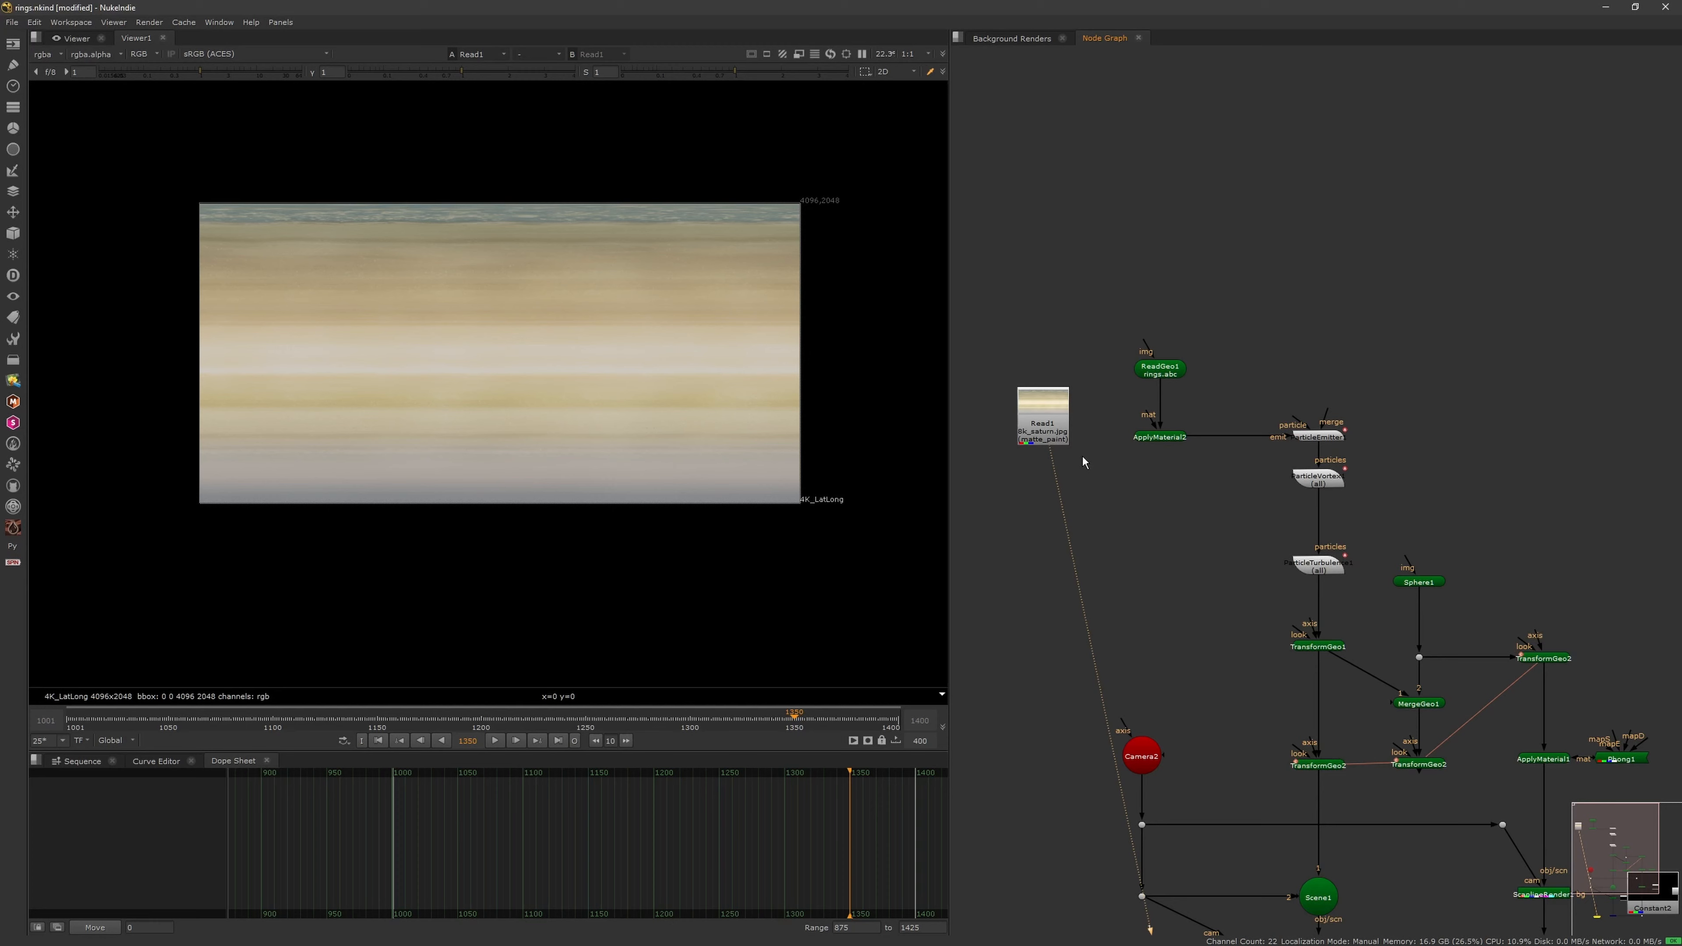
pyautogui.moveTo(1487, 706); pyautogui.dragTo(1421, 489, button='middle')
pyautogui.scroll(-4, 1398, 371)
pyautogui.moveTo(1622, 579); pyautogui.dragTo(1220, 135)
pyautogui.press('1')
# Connect the ring texture to the rings' ApplyMaterial and view the result in 3D, keeping Read1 aside
pyautogui.moveTo(1201, 338); pyautogui.dragTo(1202, 566, button='middle')
pyautogui.scroll(4, 1202, 566)
pyautogui.moveTo(1093, 433); pyautogui.dragTo(1300, 157)
pyautogui.moveTo(1232, 254); pyautogui.dragTo(1104, 296)
pyautogui.moveTo(1197, 435); pyautogui.dragTo(1113, 307)
pyautogui.moveTo(1106, 296); pyautogui.dragTo(1101, 453)
pyautogui.click(1209, 456)
pyautogui.press('1')
pyautogui.click(457, 245)
pyautogui.scroll(5, 608, 414)
pyautogui.keyDown('ctrl'); pyautogui.moveTo(609, 415); pyautogui.dragTo(665, 510); pyautogui.keyUp('ctrl')
# Examine the material applied to the rings geometry from several angles in the 3D view
pyautogui.doubleClick(1208, 387)
pyautogui.scroll(-12, 819, 579)
pyautogui.click(1093, 268)
pyautogui.scroll(1, 800, 544)
pyautogui.keyDown('ctrl'); pyautogui.moveTo(800, 544); pyautogui.dragTo(676, 559); pyautogui.keyUp('ctrl')
pyautogui.scroll(3, 1214, 496)
pyautogui.moveTo(1202, 472); pyautogui.dragTo(1163, 387, button='middle')
pyautogui.click(1156, 332)
pyautogui.click(1265, 491)
pyautogui.scroll(-3, 691, 564)
pyautogui.keyDown('ctrl'); pyautogui.moveTo(691, 564); pyautogui.dragTo(643, 558); pyautogui.keyUp('ctrl')
pyautogui.click(1156, 333)
pyautogui.click(1259, 471)
# Insert an ApplyMaterial node directly below Sphere1
pyautogui.moveTo(1283, 530); pyautogui.dragTo(1248, 401, button='middle')
pyautogui.scroll(-4, 1249, 401)
pyautogui.moveTo(1512, 401); pyautogui.dragTo(1431, 412, button='middle')
pyautogui.click(1104, 315)
pyautogui.scroll(5, 1335, 371)
pyautogui.click(1237, 340)
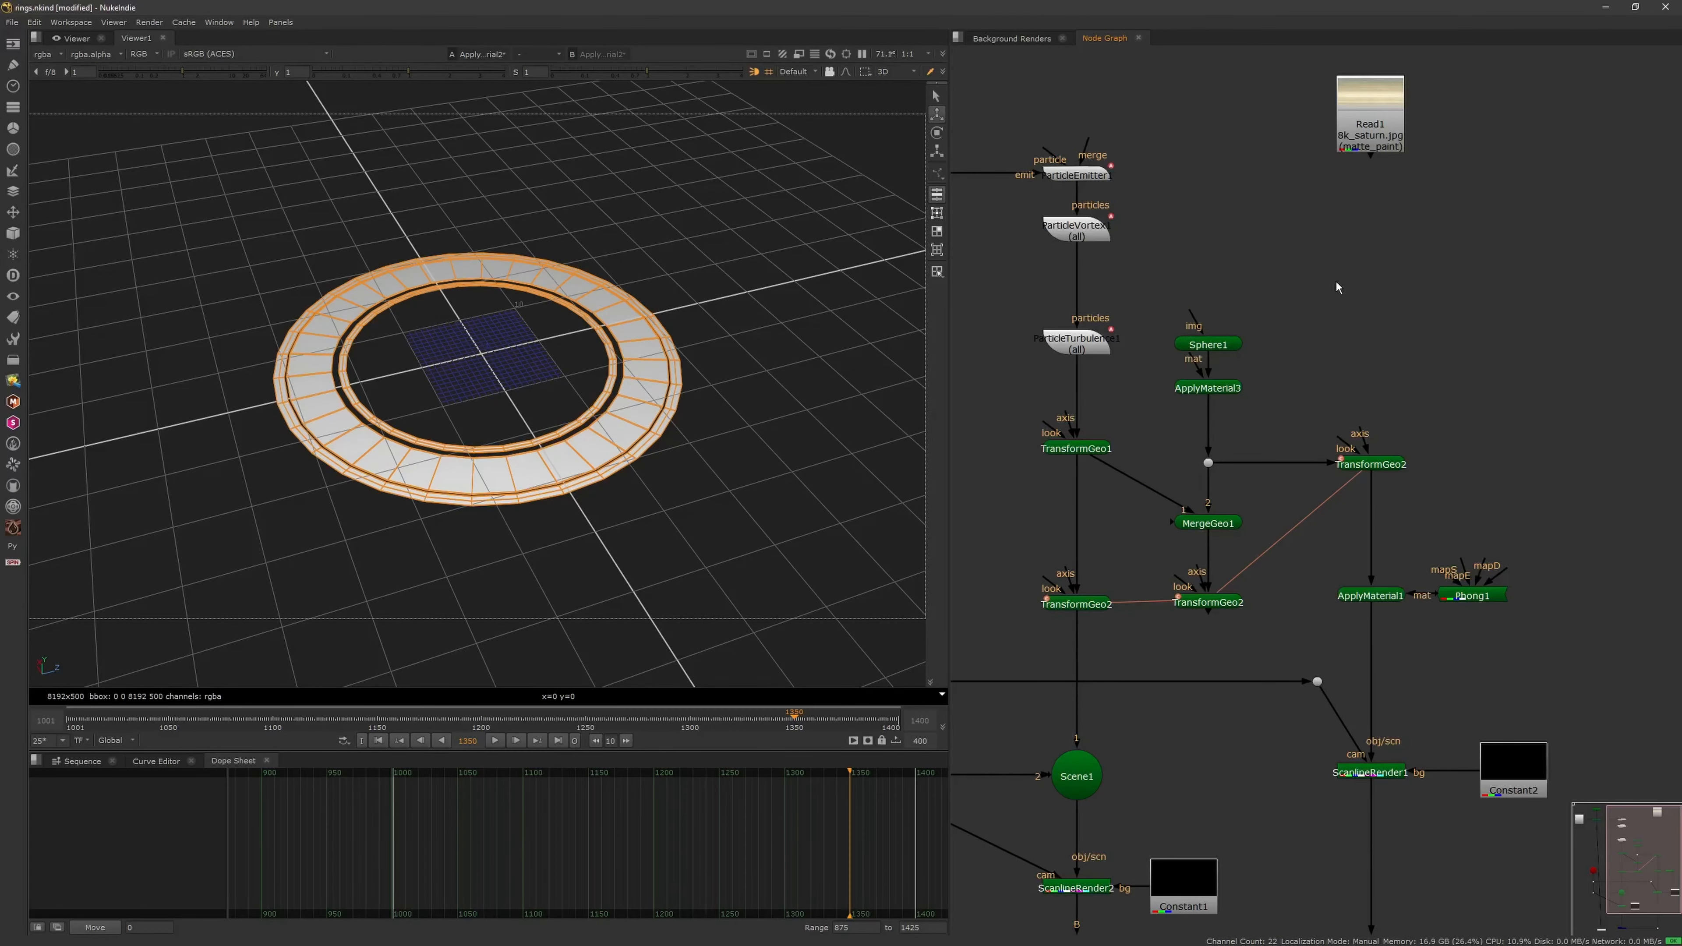
# Connect Read1's 8k_saturn.jpg to ApplyMaterial3's mat input and view the textured sphere in 3D
pyautogui.moveTo(1227, 273); pyautogui.dragTo(1227, 263)
pyautogui.moveTo(1365, 119); pyautogui.dragTo(1318, 266)
pyautogui.click(1227, 264)
pyautogui.press('1')
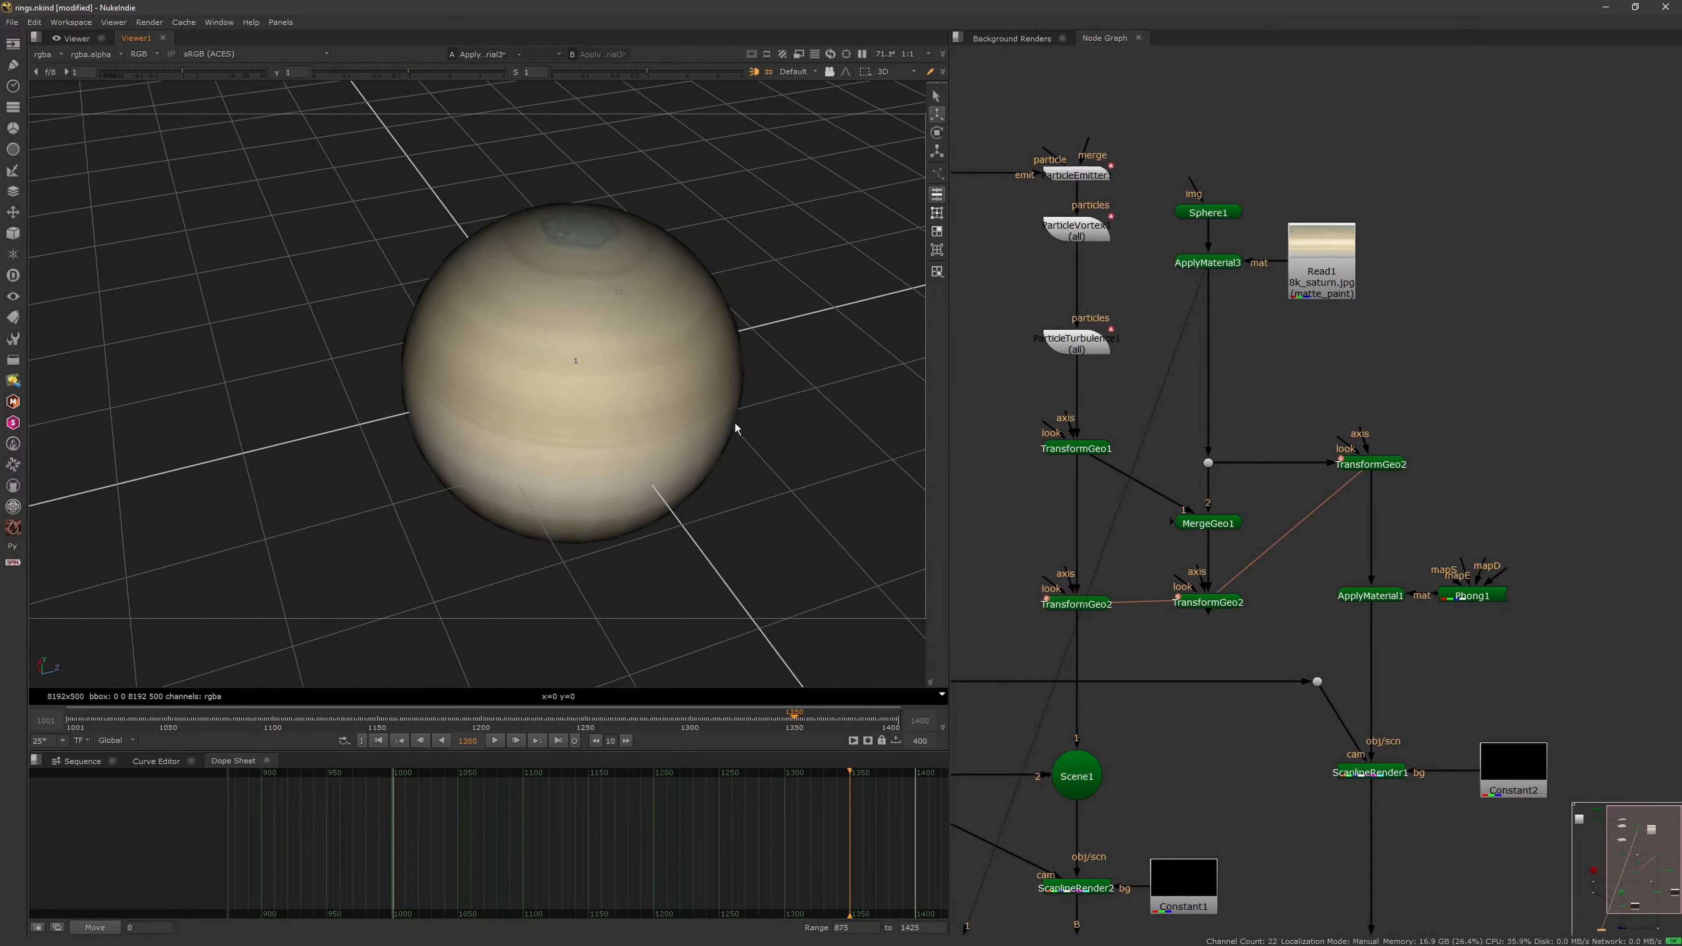
pyautogui.keyDown('ctrl'); pyautogui.moveTo(736, 428); pyautogui.dragTo(676, 351); pyautogui.keyUp('ctrl')
# View the renders of ScanlineRender1 and DeepMerge1 in 2D
pyautogui.moveTo(1205, 479); pyautogui.dragTo(1236, 323, button='middle')
pyautogui.moveTo(1333, 686); pyautogui.dragTo(1302, 491, button='middle')
pyautogui.scroll(-2, 1302, 492)
pyautogui.click(1352, 439)
pyautogui.press('1')
pyautogui.press('Tab')
pyautogui.moveTo(1186, 652); pyautogui.dragTo(1223, 505, button='middle')
pyautogui.click(1169, 517)
pyautogui.press('1')
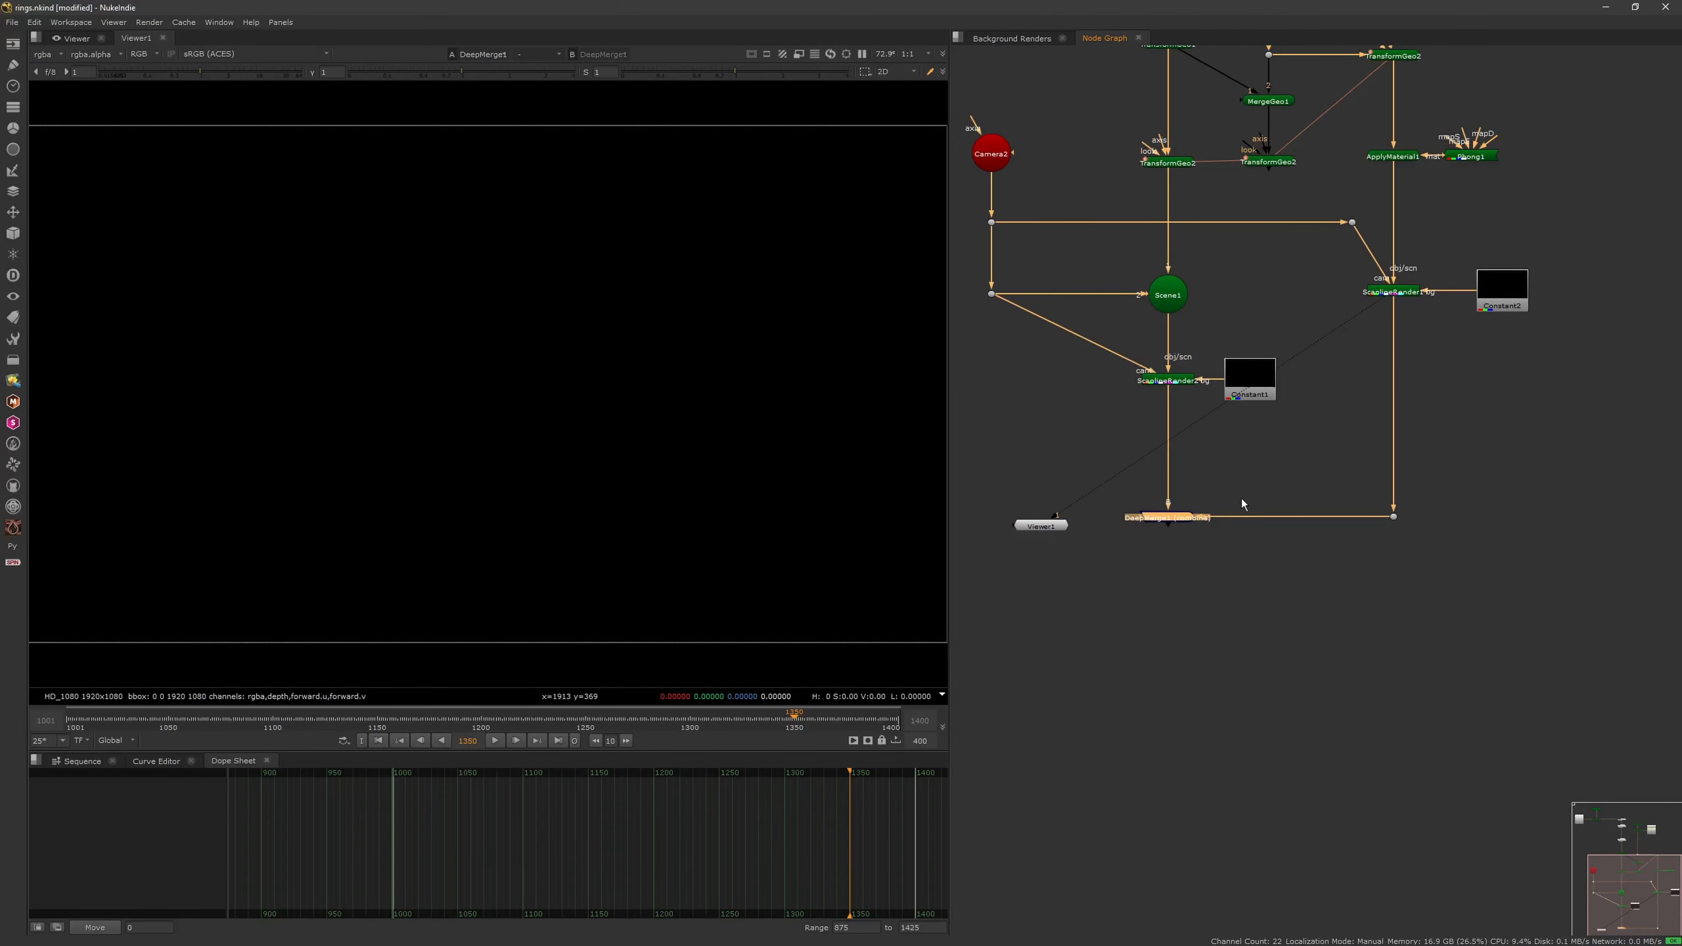
# Enable color from texture on ParticleEmitter1
pyautogui.click(1213, 565)
pyautogui.moveTo(1156, 106); pyautogui.dragTo(1234, 668, button='middle')
pyautogui.doubleClick(1254, 396)
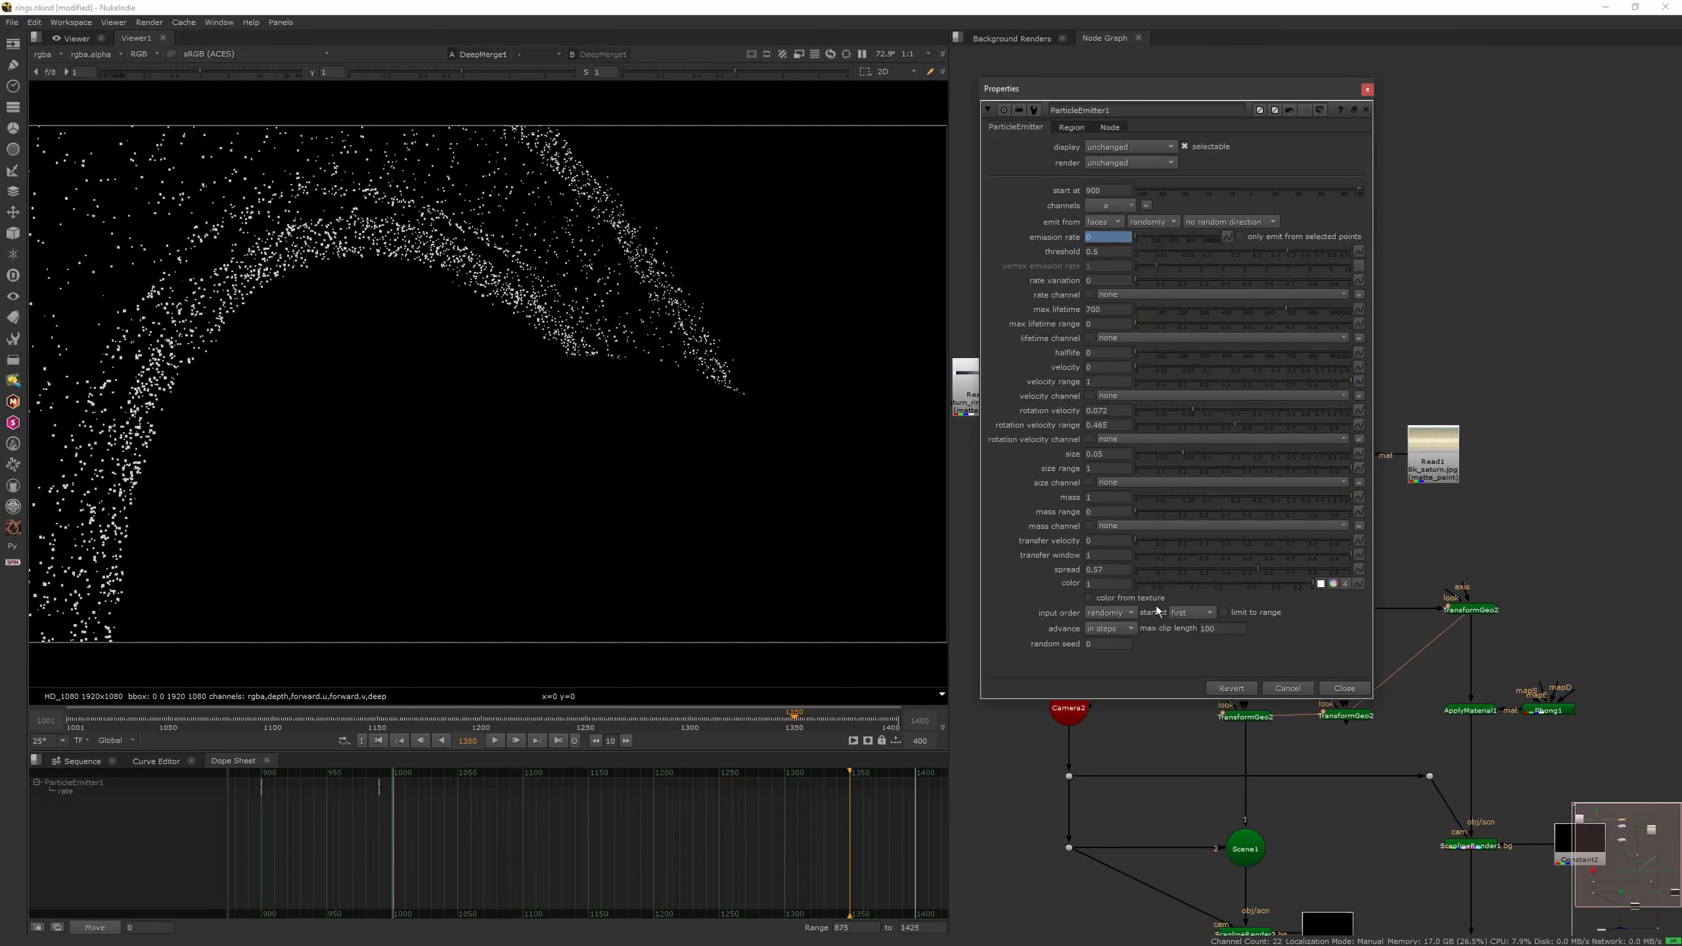
pyautogui.click(1366, 110)
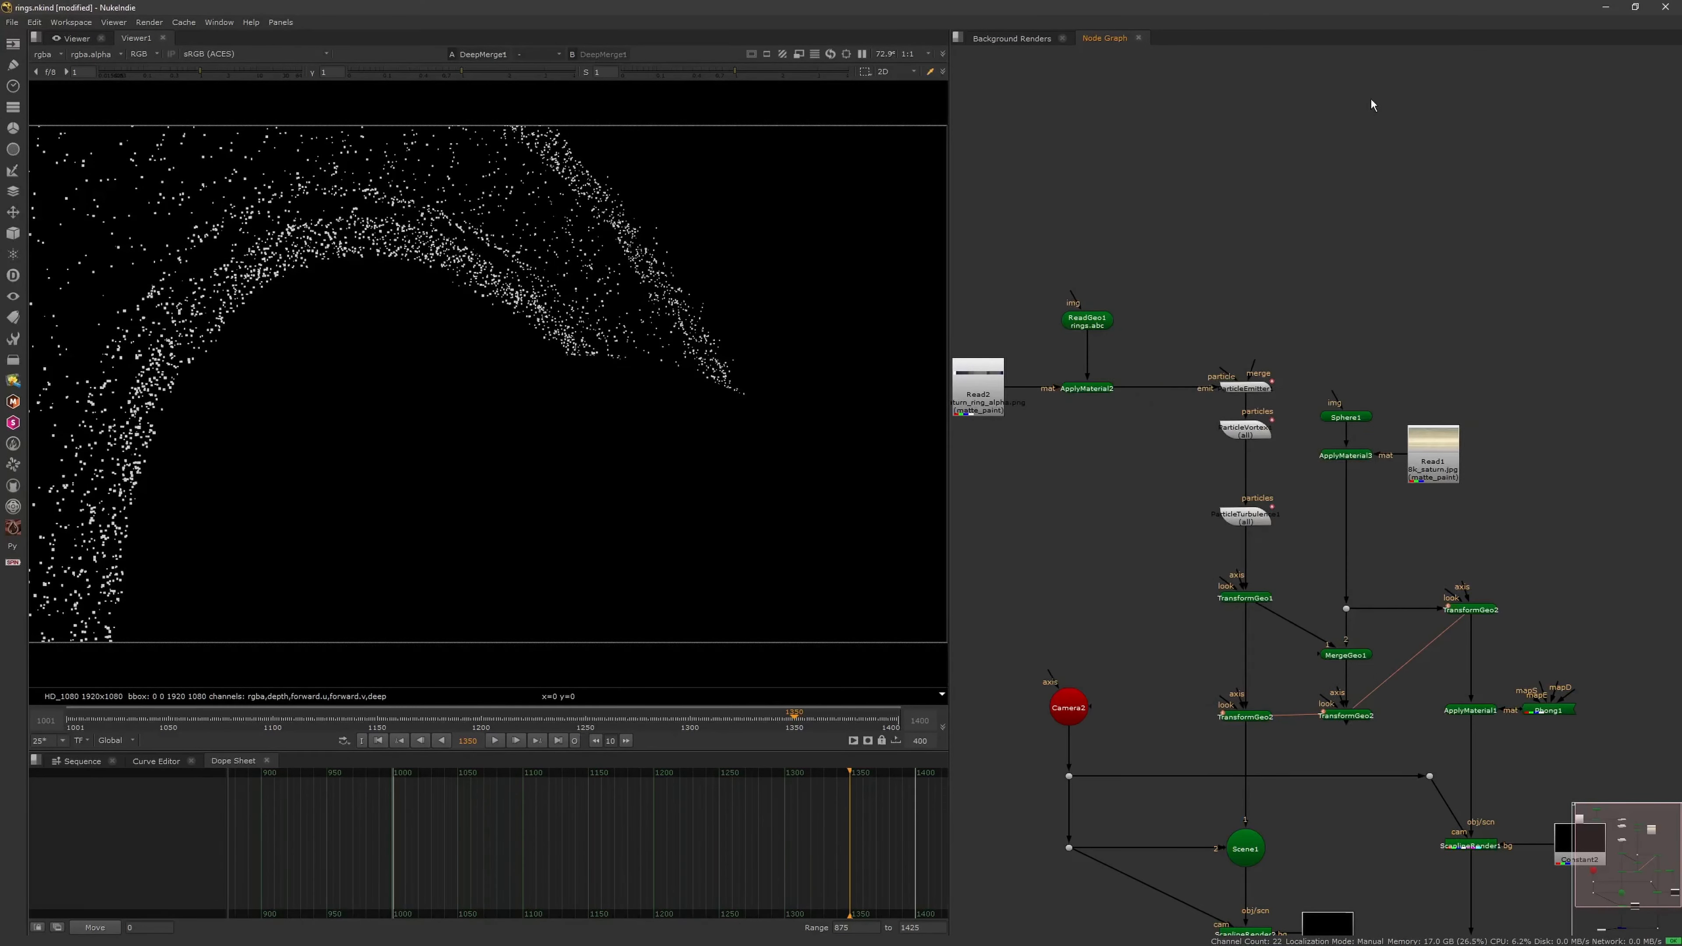
# Delete the ApplyMaterial1 and Phong1 nodes between the sphere's TransformGeo2 and ScanlineRender1
pyautogui.moveTo(1428, 465); pyautogui.dragTo(1550, 448, button='middle')
pyautogui.moveTo(1518, 430); pyautogui.dragTo(1108, 361)
pyautogui.click(1181, 451)
pyautogui.moveTo(1182, 453); pyautogui.dragTo(1110, 437, button='middle')
pyautogui.moveTo(1396, 826); pyautogui.dragTo(1286, 587, button='middle')
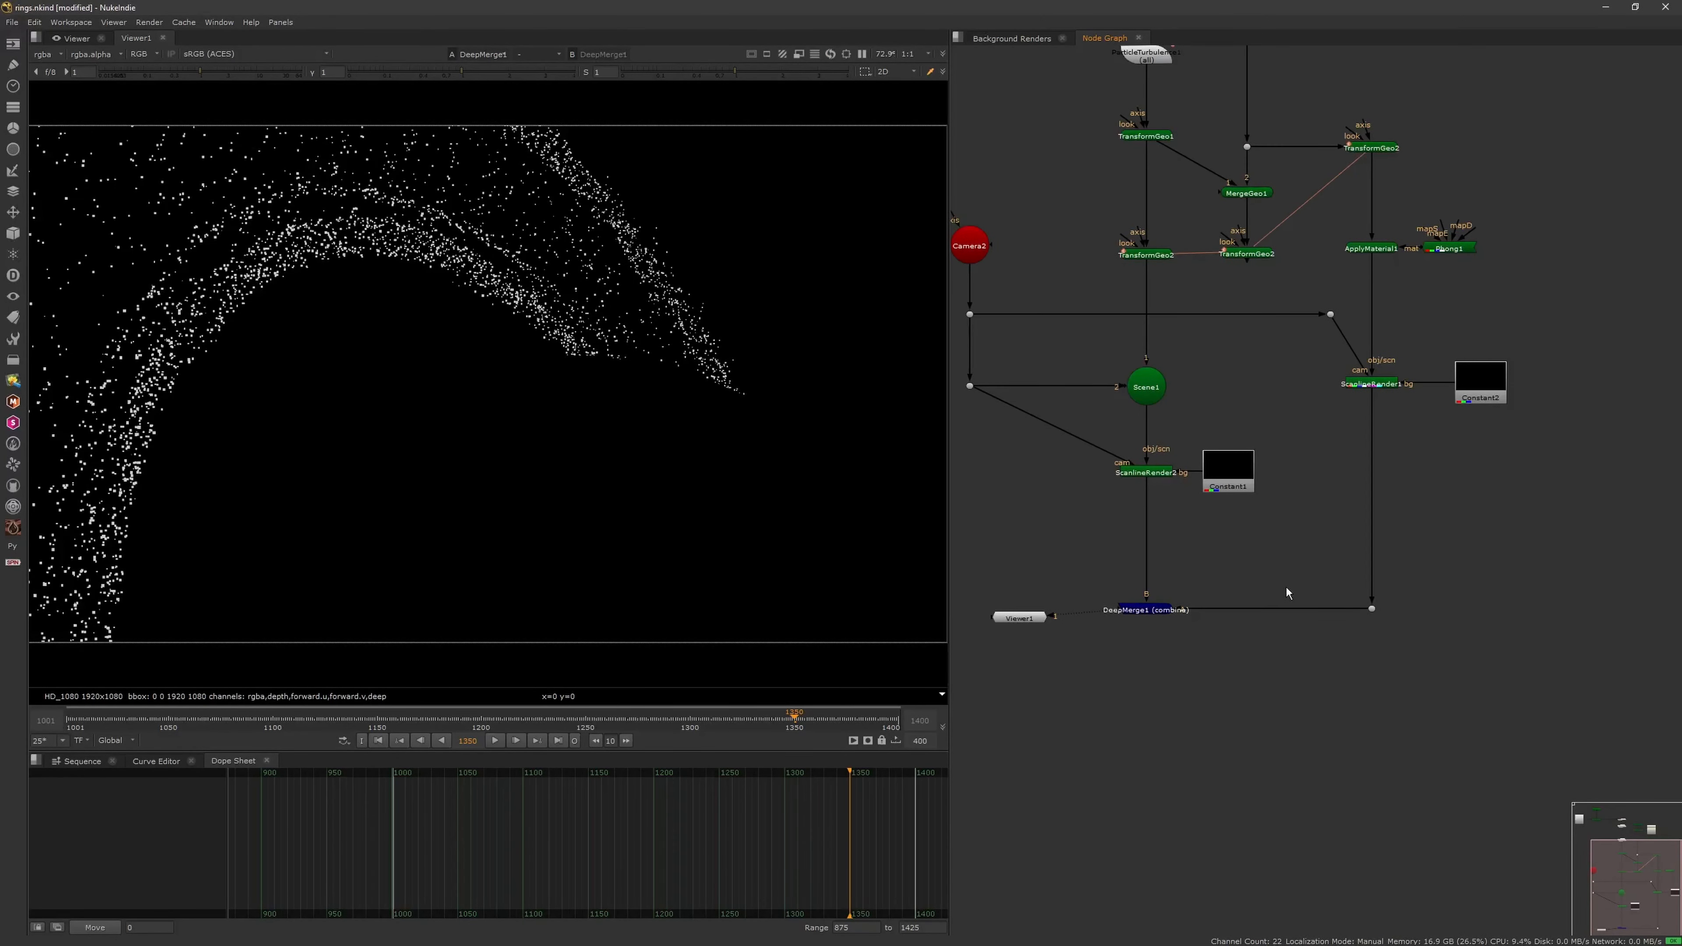
pyautogui.keyDown('ctrl'); pyautogui.keyDown('shift'); pyautogui.click(1381, 385); pyautogui.keyUp('shift'); pyautogui.keyUp('ctrl')
pyautogui.moveTo(1436, 154); pyautogui.dragTo(1417, 338, button='middle')
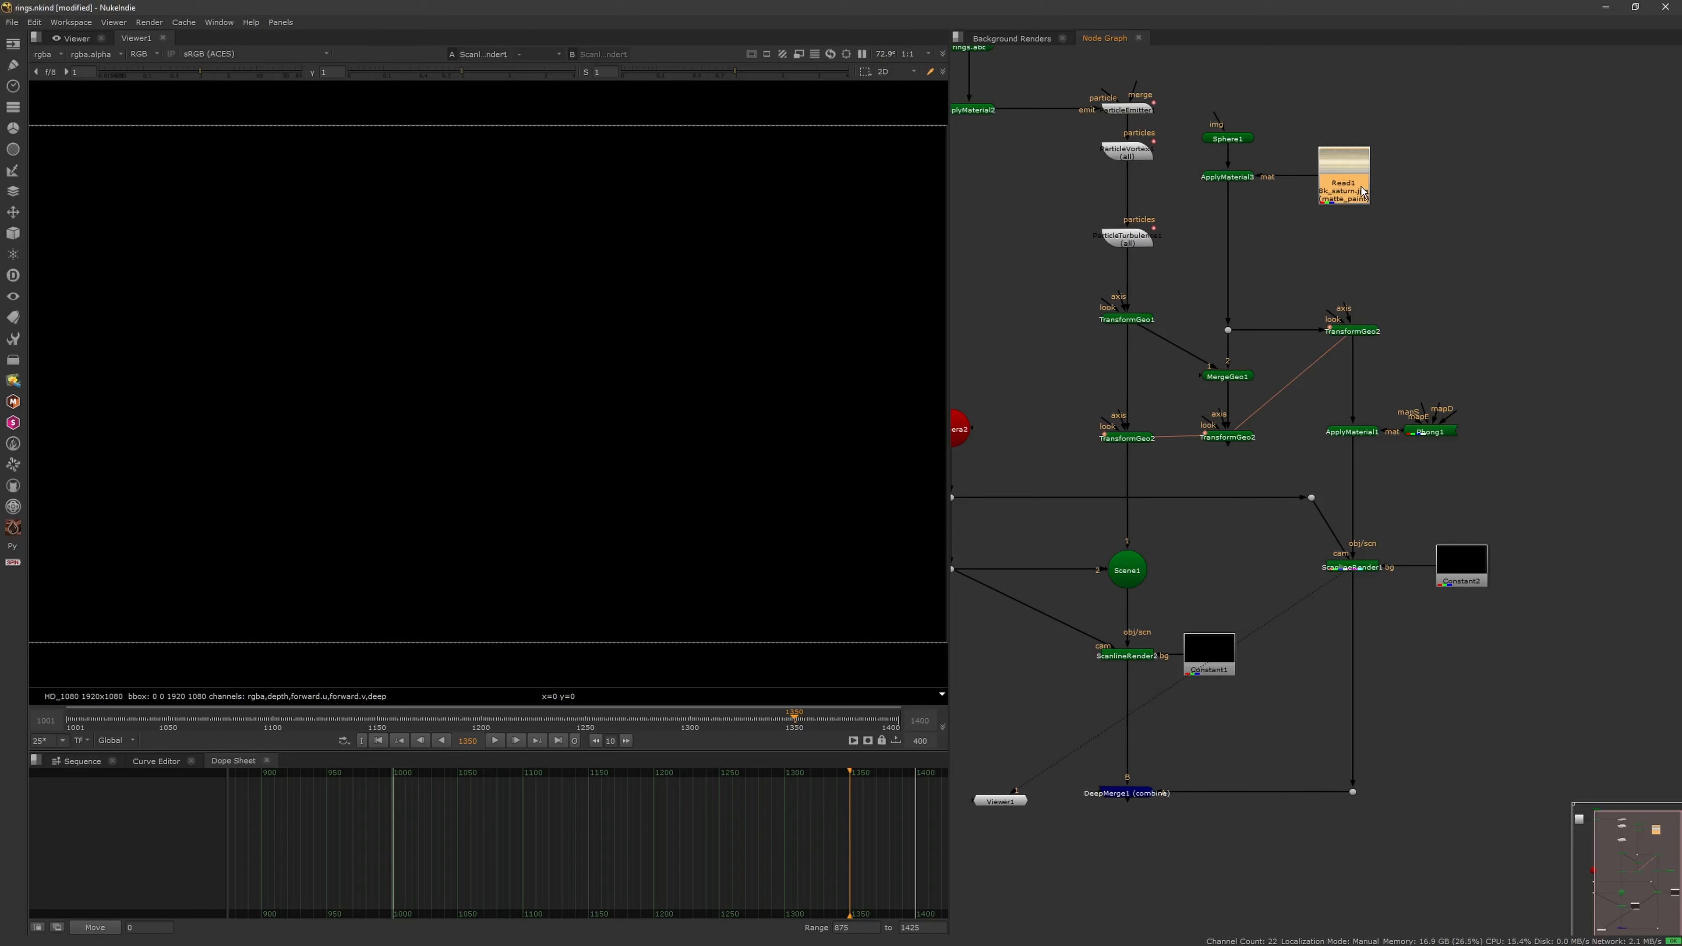
pyautogui.keyDown('ctrl'); pyautogui.keyDown('shift'); pyautogui.click(1352, 331); pyautogui.keyUp('shift'); pyautogui.keyUp('ctrl')
pyautogui.moveTo(1309, 455); pyautogui.dragTo(1493, 390)
pyautogui.press('Delete')
# Check the sphere's texture in the ScanlineRender1 output and the combined DeepMerge1 output
pyautogui.keyDown('ctrl'); pyautogui.keyDown('shift'); pyautogui.click(1355, 568); pyautogui.keyUp('shift'); pyautogui.keyUp('ctrl')
pyautogui.moveTo(1196, 726); pyautogui.dragTo(1179, 584, button='middle')
pyautogui.keyDown('ctrl'); pyautogui.keyDown('shift'); pyautogui.click(1123, 650); pyautogui.keyUp('shift'); pyautogui.keyUp('ctrl')
pyautogui.click(1177, 679)
pyautogui.moveTo(1176, 679); pyautogui.dragTo(1199, 849, button='middle')
pyautogui.doubleClick(1236, 167)
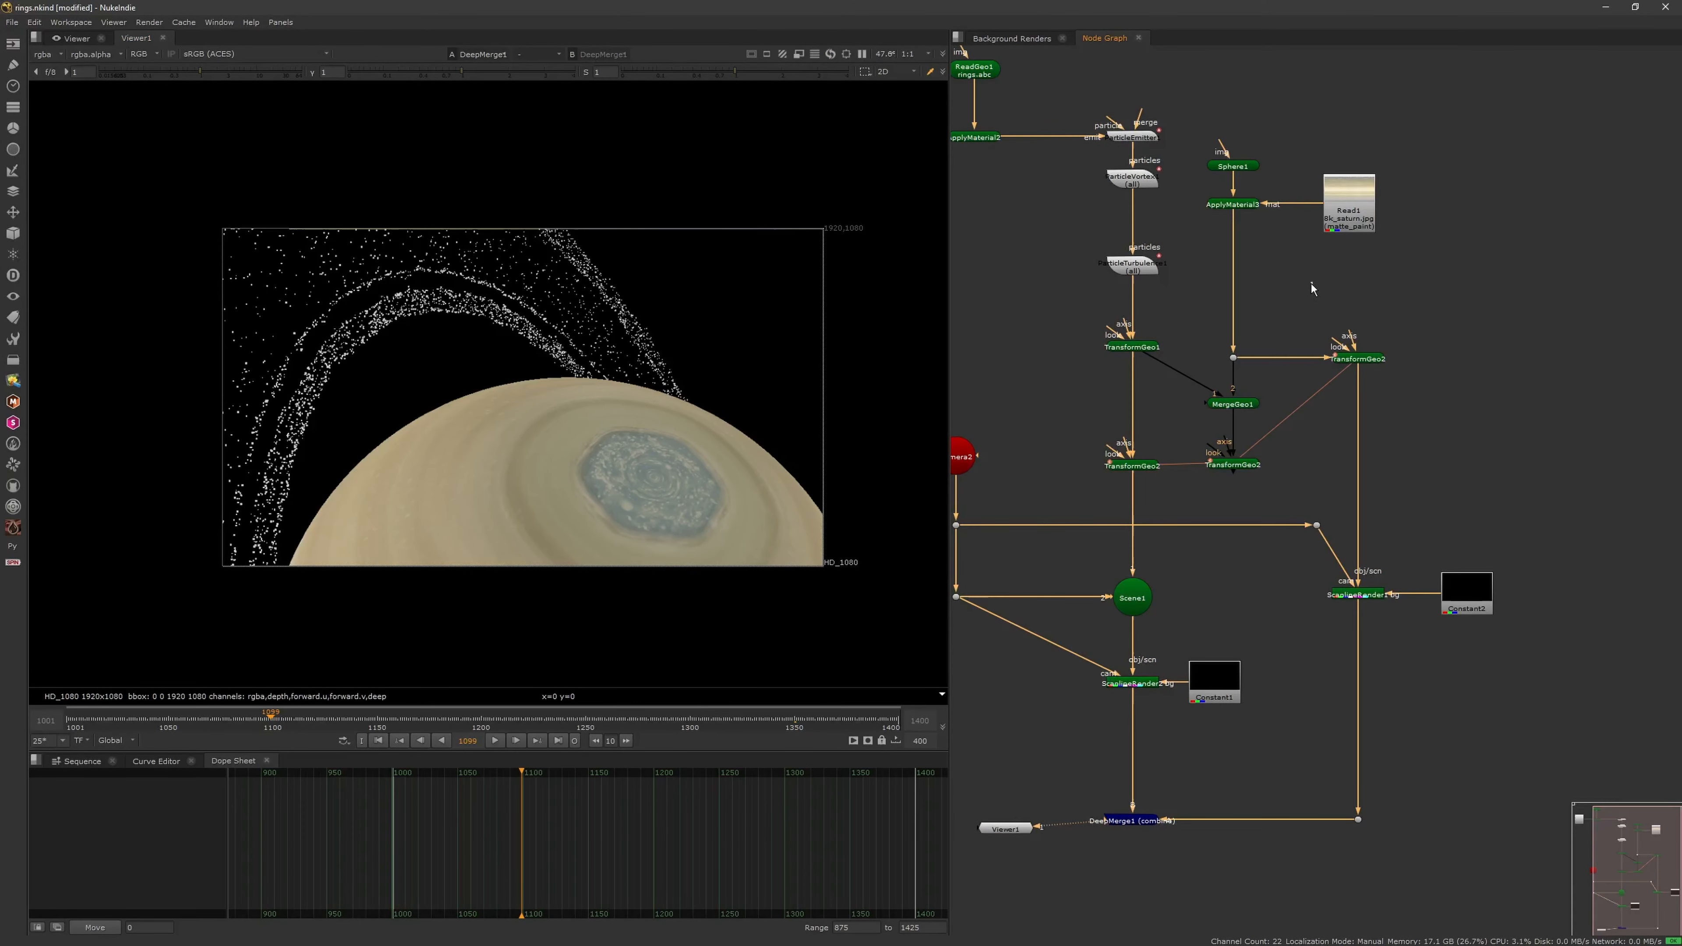
# Move the sphere branch farther from the particle branch and align TransformGeo1 level with MergeGeo1
pyautogui.scroll(-4, 1385, 361)
pyautogui.moveTo(1515, 194); pyautogui.dragTo(1444, 578)
pyautogui.click(1318, 398)
pyautogui.scroll(2, 1304, 357)
pyautogui.moveTo(1252, 356); pyautogui.dragTo(1253, 394)
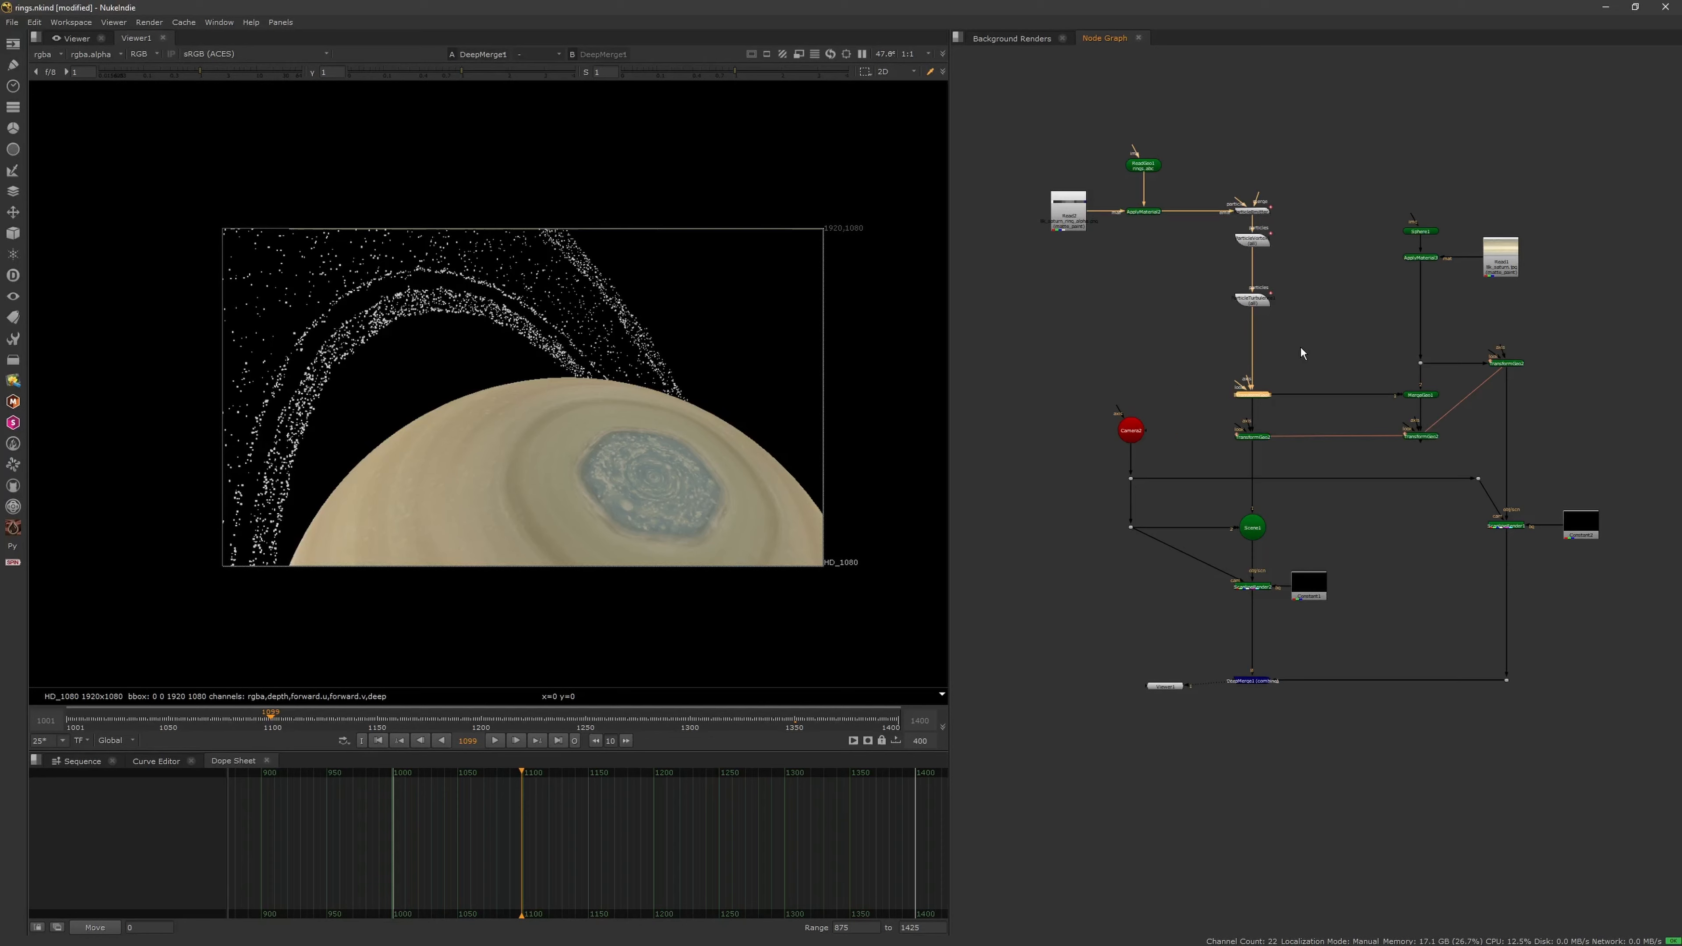
pyautogui.click(1315, 340)
pyautogui.moveTo(1320, 338); pyautogui.dragTo(1275, 348, button='middle')
# Save the comp and try to save it as a new comp version
pyautogui.hotkey('ctrl', 's')
pyautogui.click(12, 21)
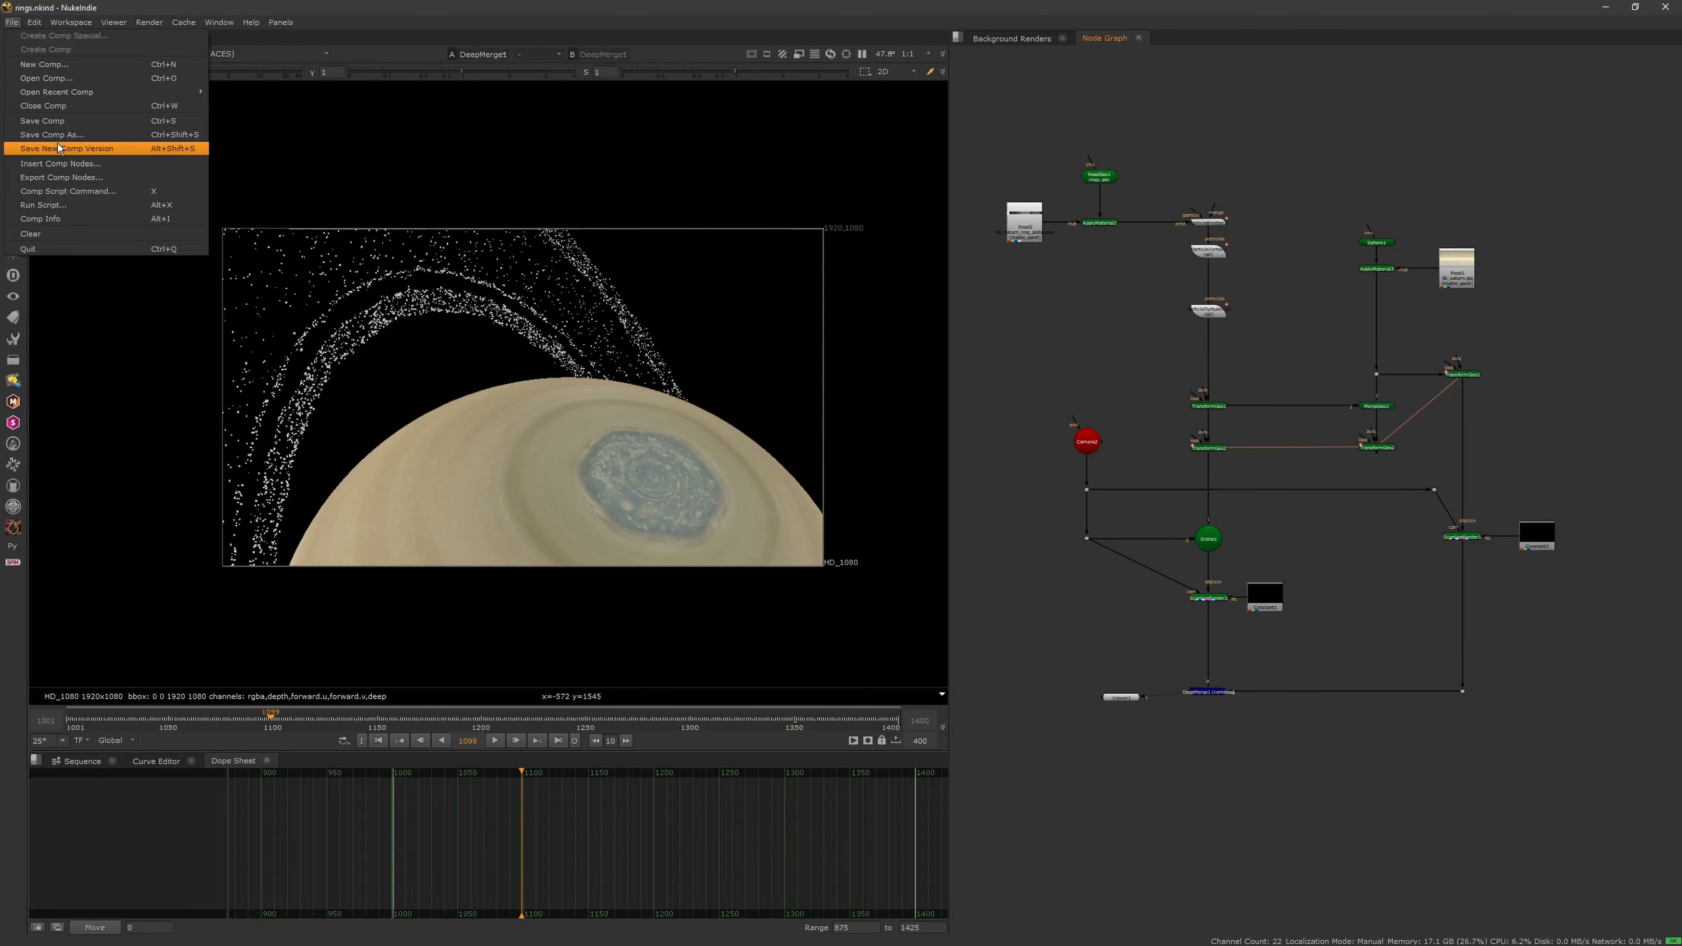
pyautogui.click(79, 149)
pyautogui.click(978, 498)
# Save the comp under the name rings_v001 and create the new comp version rings_v002
pyautogui.click(11, 22)
pyautogui.click(58, 135)
pyautogui.press('BackSpace')
pyautogui.press('BackSpace')
pyautogui.press('BackSpace')
pyautogui.press('BackSpace')
pyautogui.press('BackSpace')
pyautogui.press('BackSpace')
pyautogui.write('_v001')
pyautogui.press('Return')
pyautogui.click(9, 22)
pyautogui.click(66, 149)
# Insert a TransformGeo node directly below ApplyMaterial3 in the sphere branch
pyautogui.moveTo(1207, 587); pyautogui.dragTo(1139, 552, button='middle')
pyautogui.scroll(2, 1309, 243)
pyautogui.moveTo(1309, 243); pyautogui.dragTo(1272, 285, button='middle')
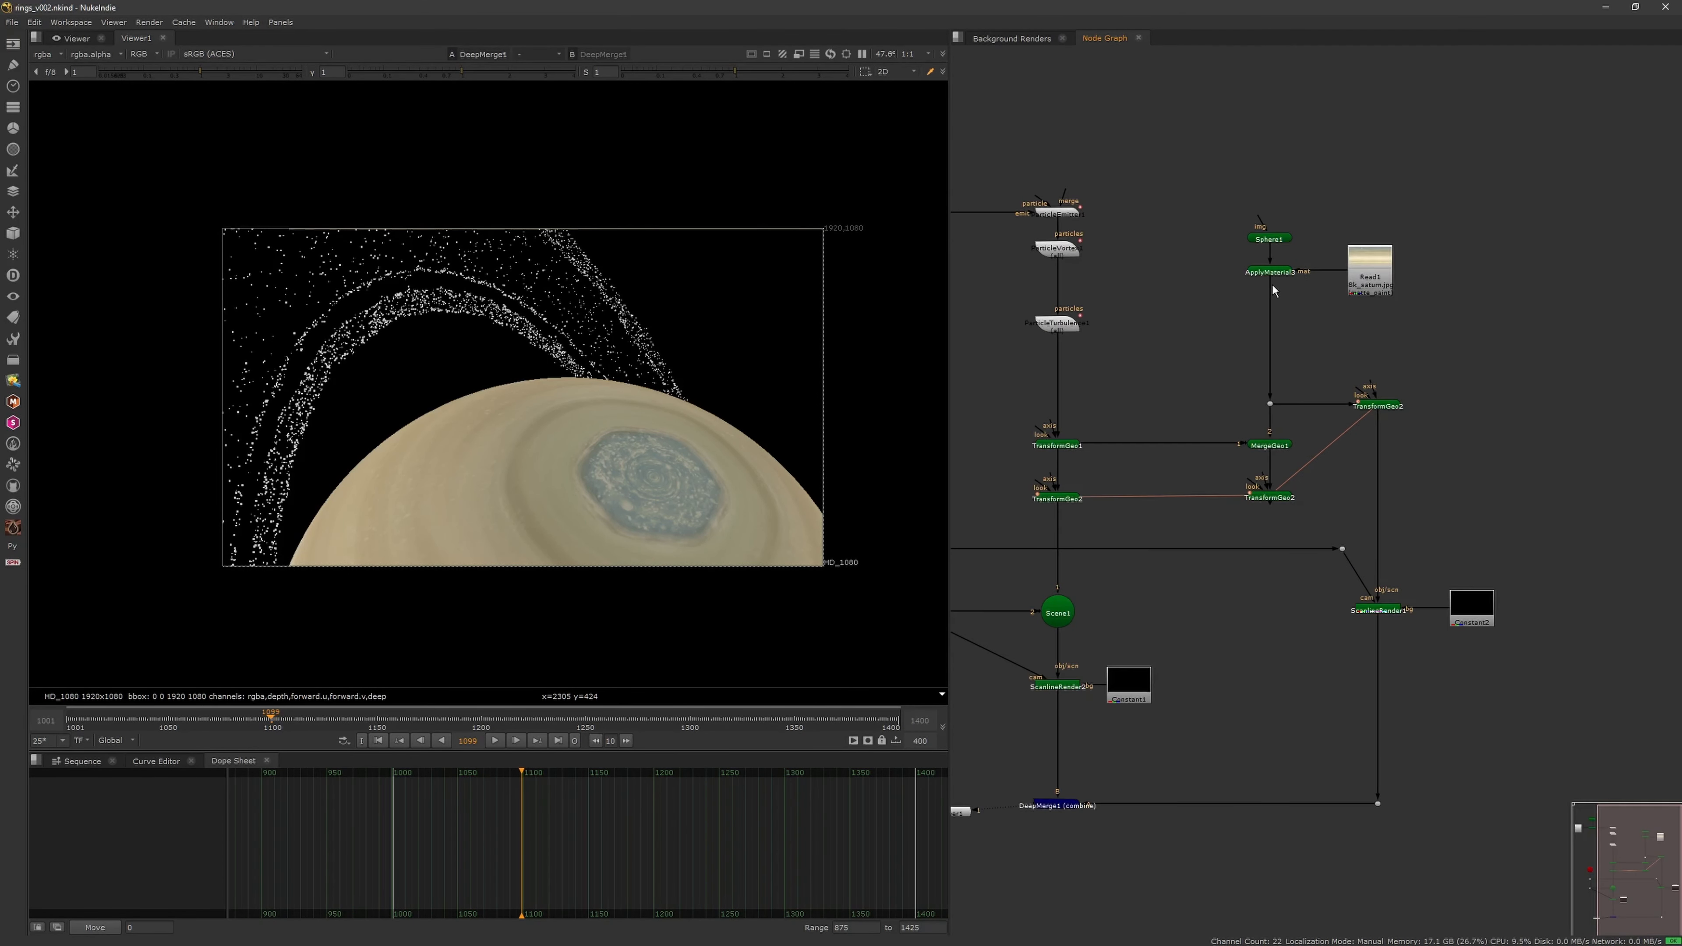
pyautogui.press('Tab')
pyautogui.write('tr')
pyautogui.press('Return')
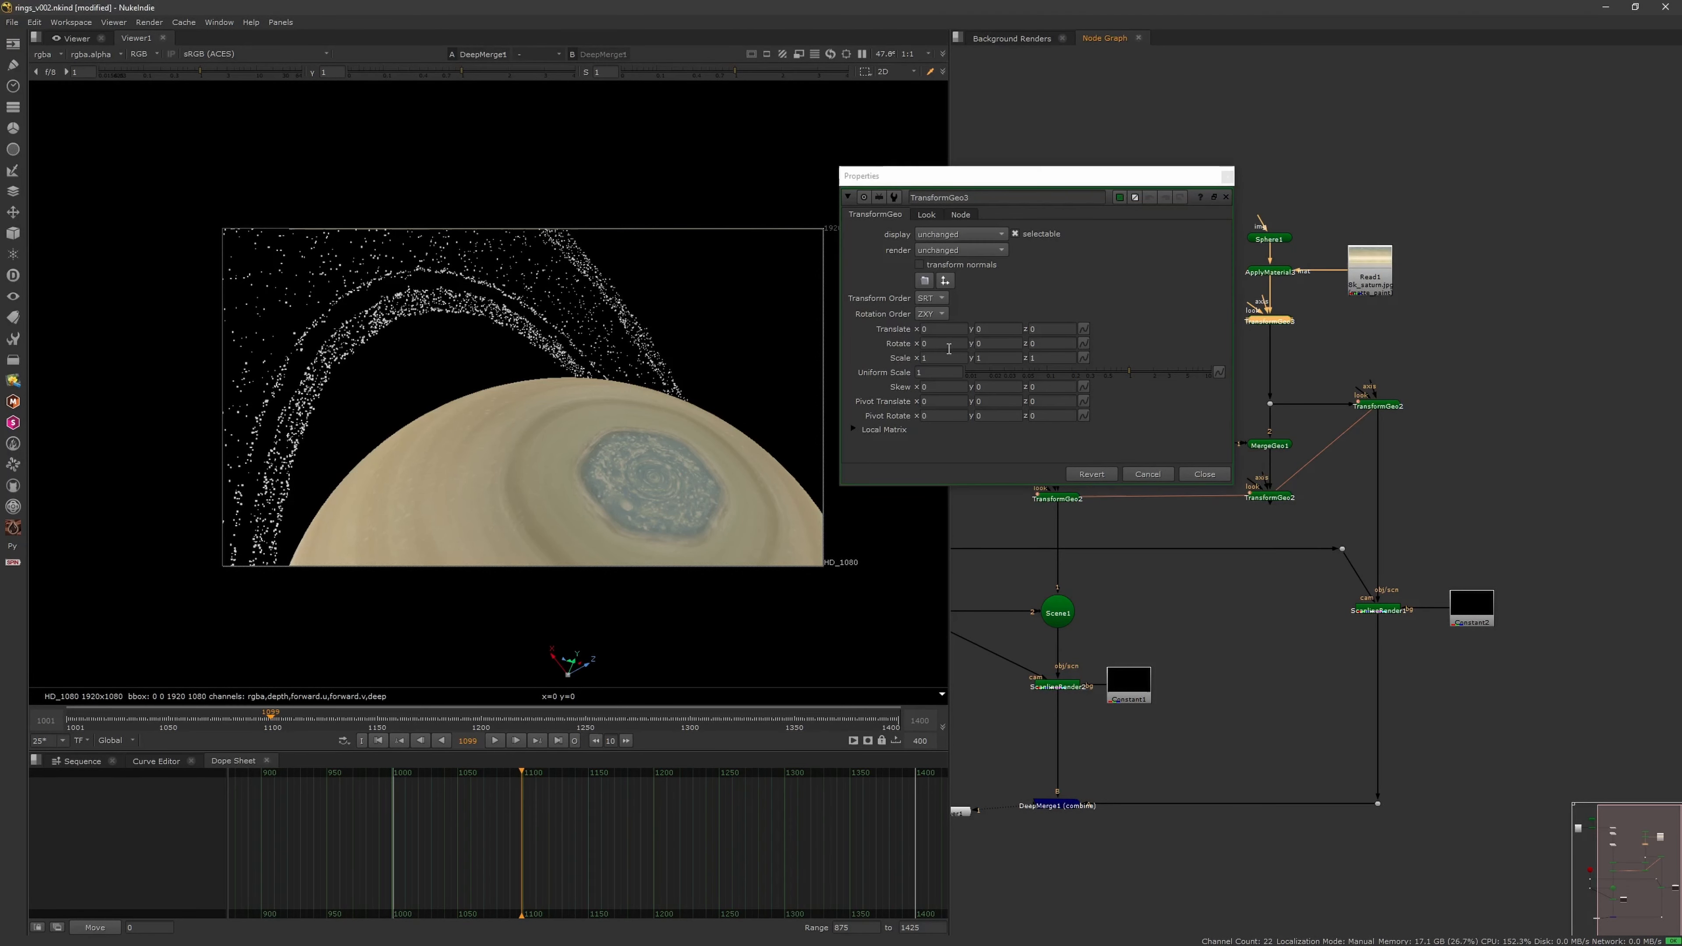
# Set TransformGeo3's X rotation to 180 to turn the textured sphere over
pyautogui.doubleClick(929, 343)
pyautogui.write('180')
pyautogui.press('Return')
pyautogui.click(1204, 474)
pyautogui.press('f')
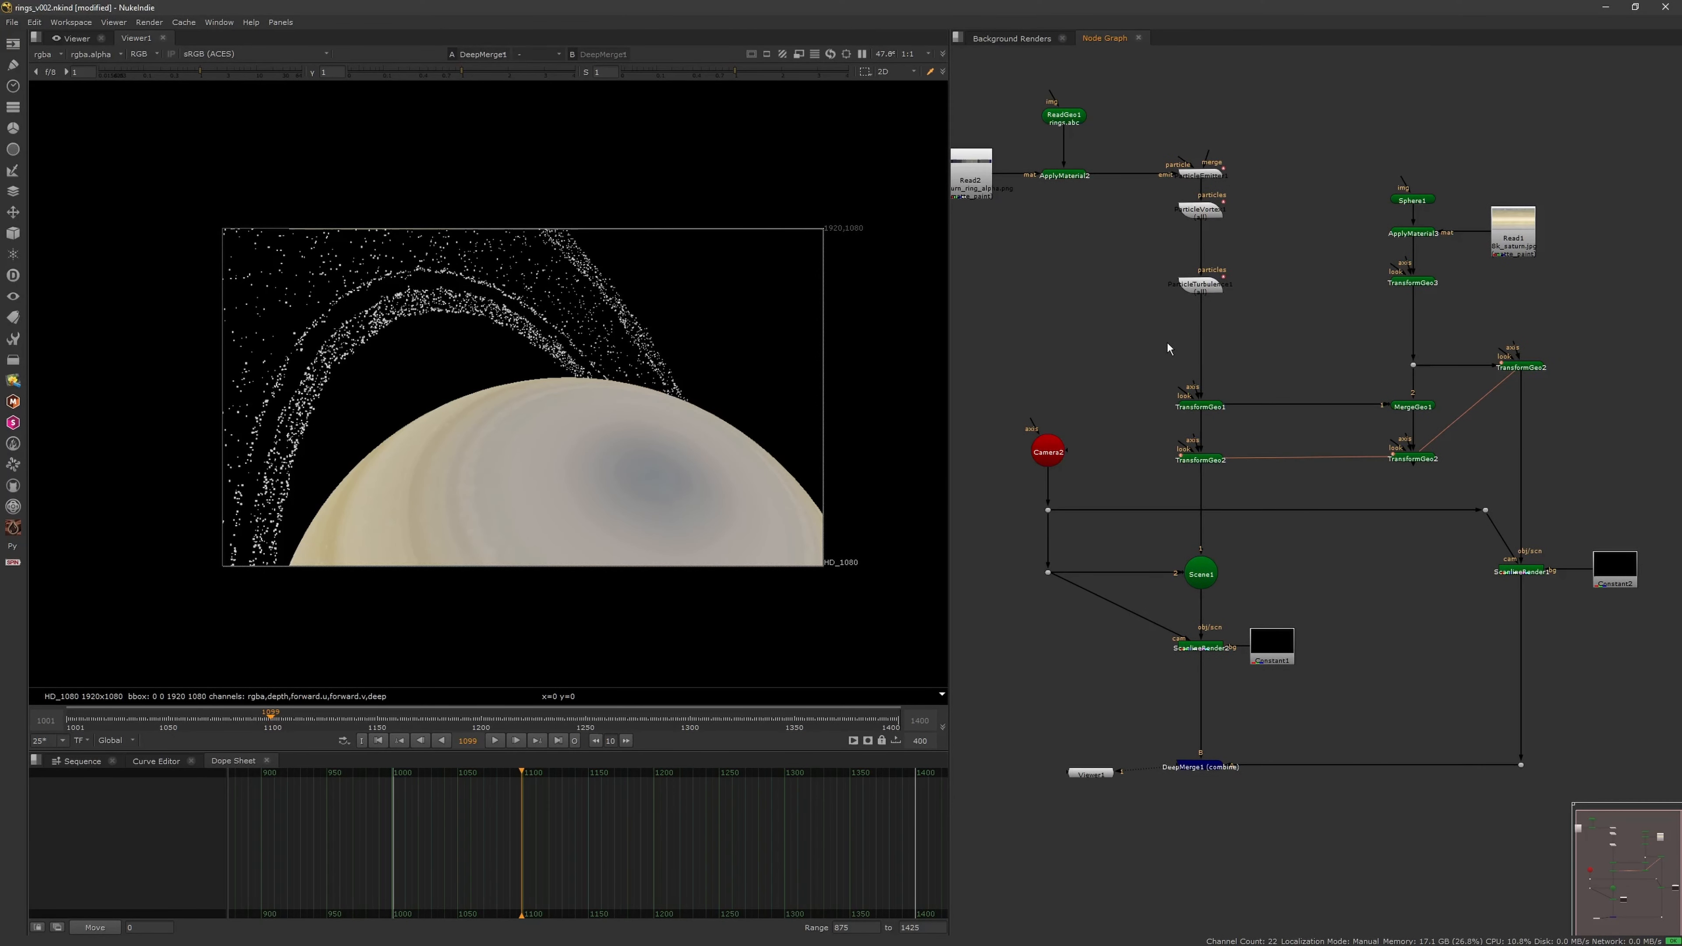
# Set ParticleEmitter1's mass range to 0.81, size to 0.01 and size range to 10
pyautogui.doubleClick(1208, 324)
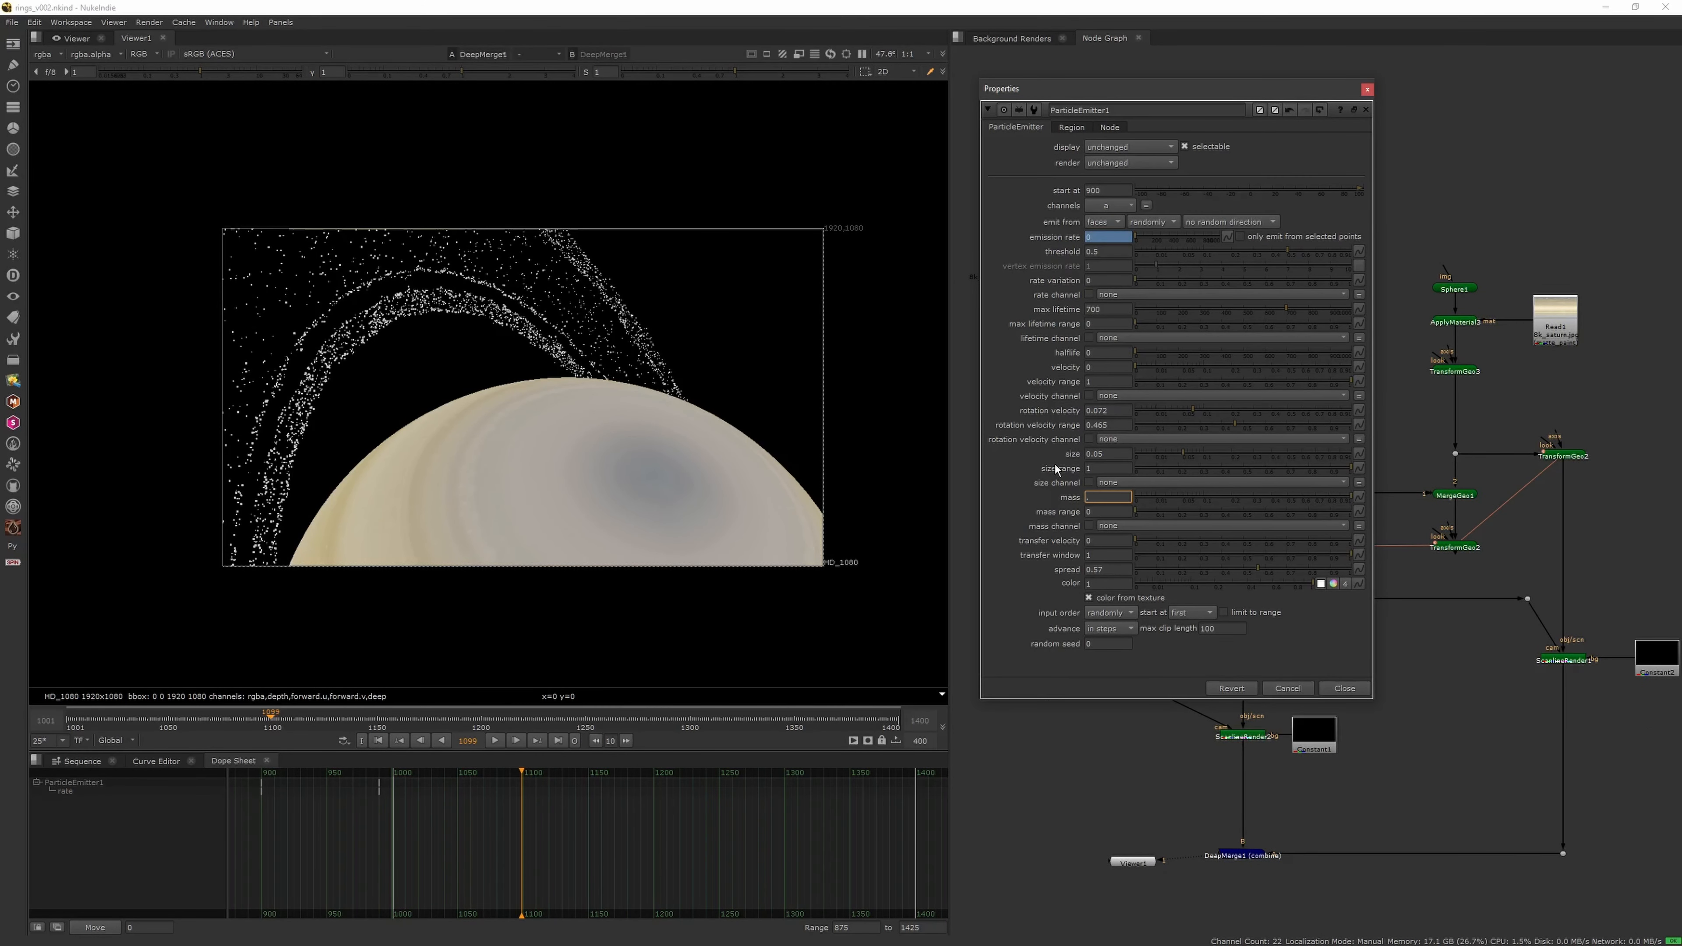
pyautogui.write('0.1')
pyautogui.press('Return')
pyautogui.keyDown('ctrl'); pyautogui.click(1160, 501); pyautogui.keyUp('ctrl')
pyautogui.moveTo(1173, 509); pyautogui.dragTo(1278, 512)
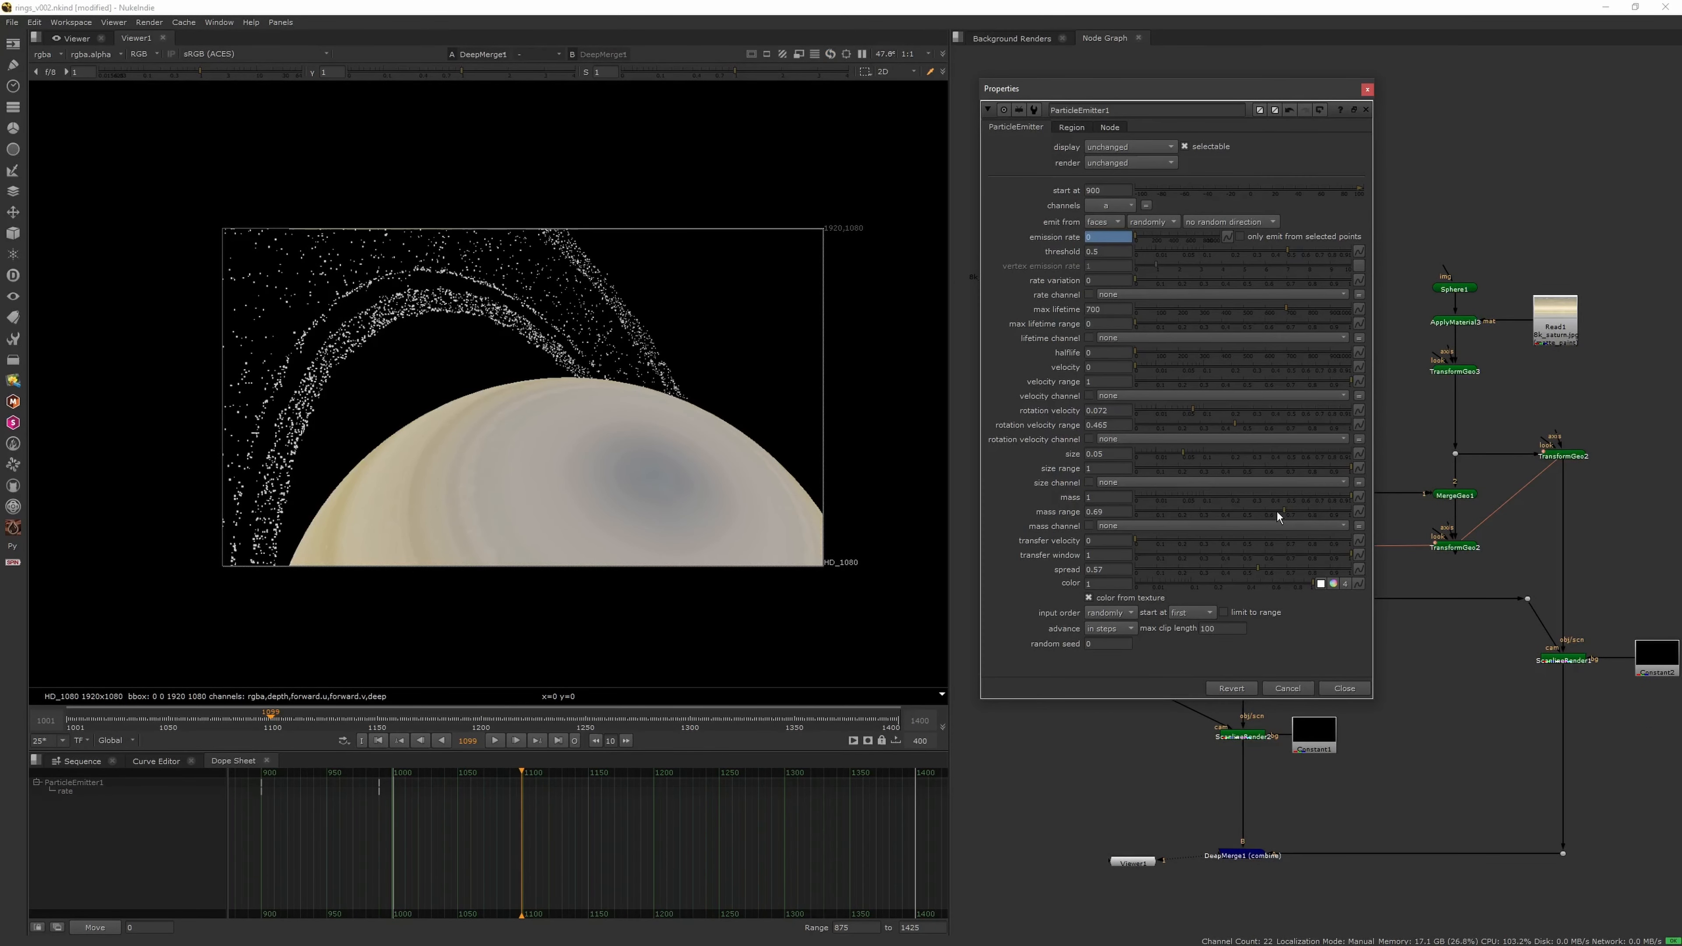
pyautogui.moveTo(1101, 469); pyautogui.dragTo(1021, 469)
pyautogui.write('10')
pyautogui.press('Return')
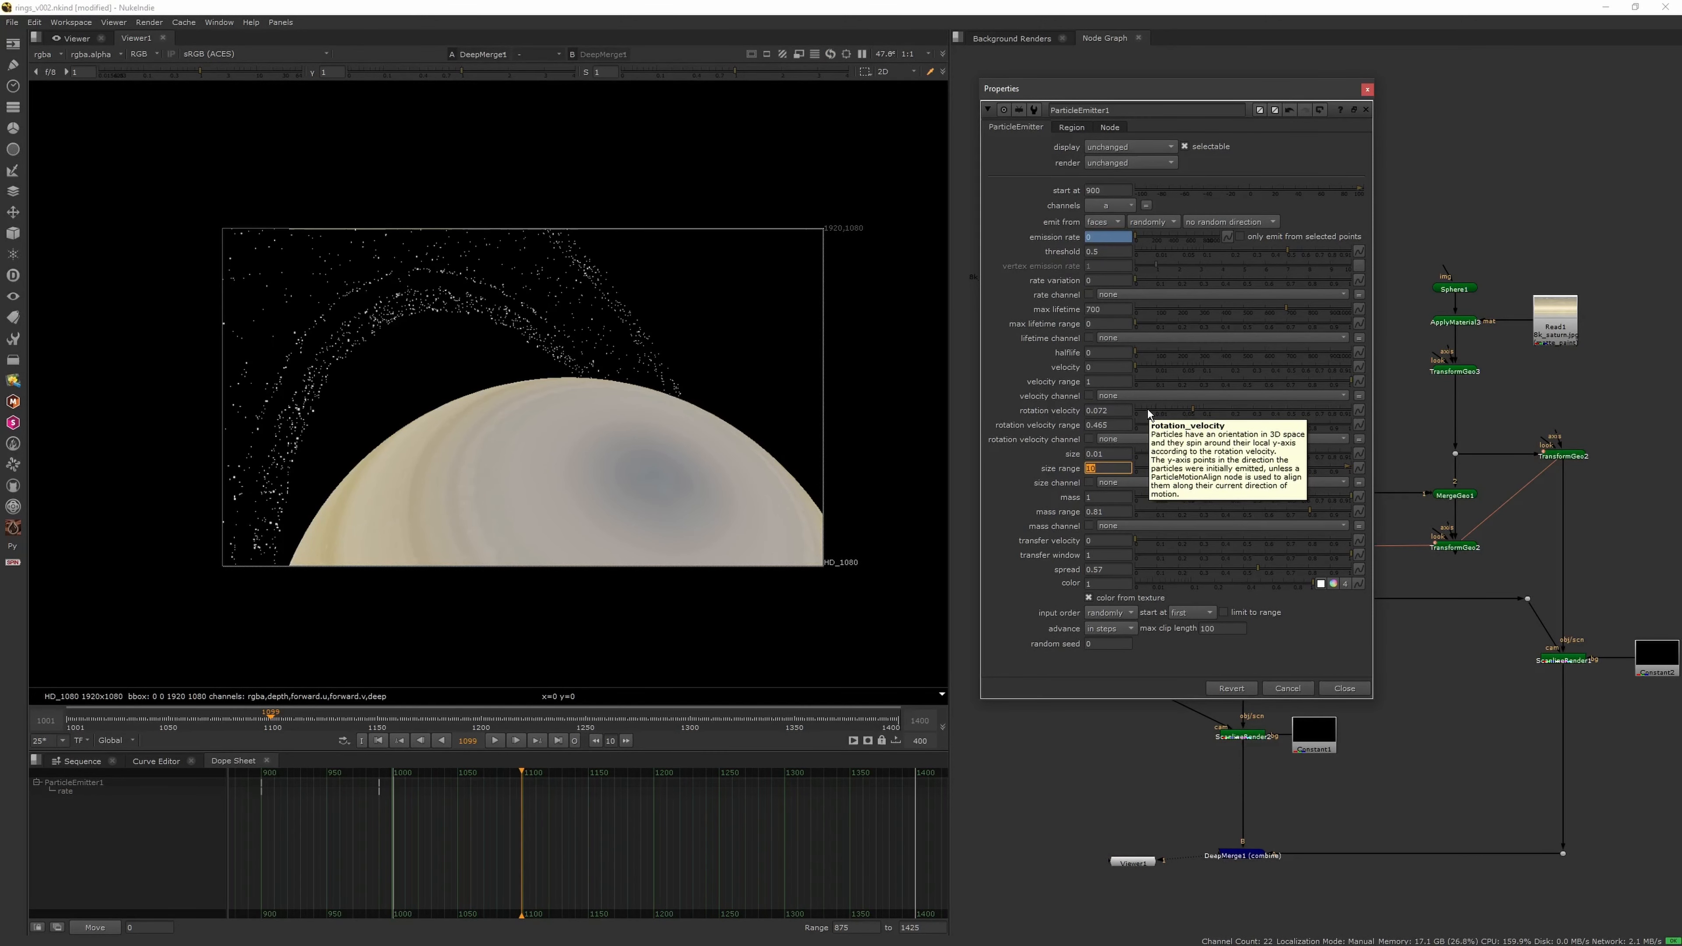
# Set ParticleEmitter1's emission rate key at frame 900 to 1000
pyautogui.click(264, 774)
pyautogui.moveTo(264, 775); pyautogui.dragTo(262, 774)
pyautogui.moveTo(1114, 236); pyautogui.dragTo(1064, 199)
pyautogui.write('1000')
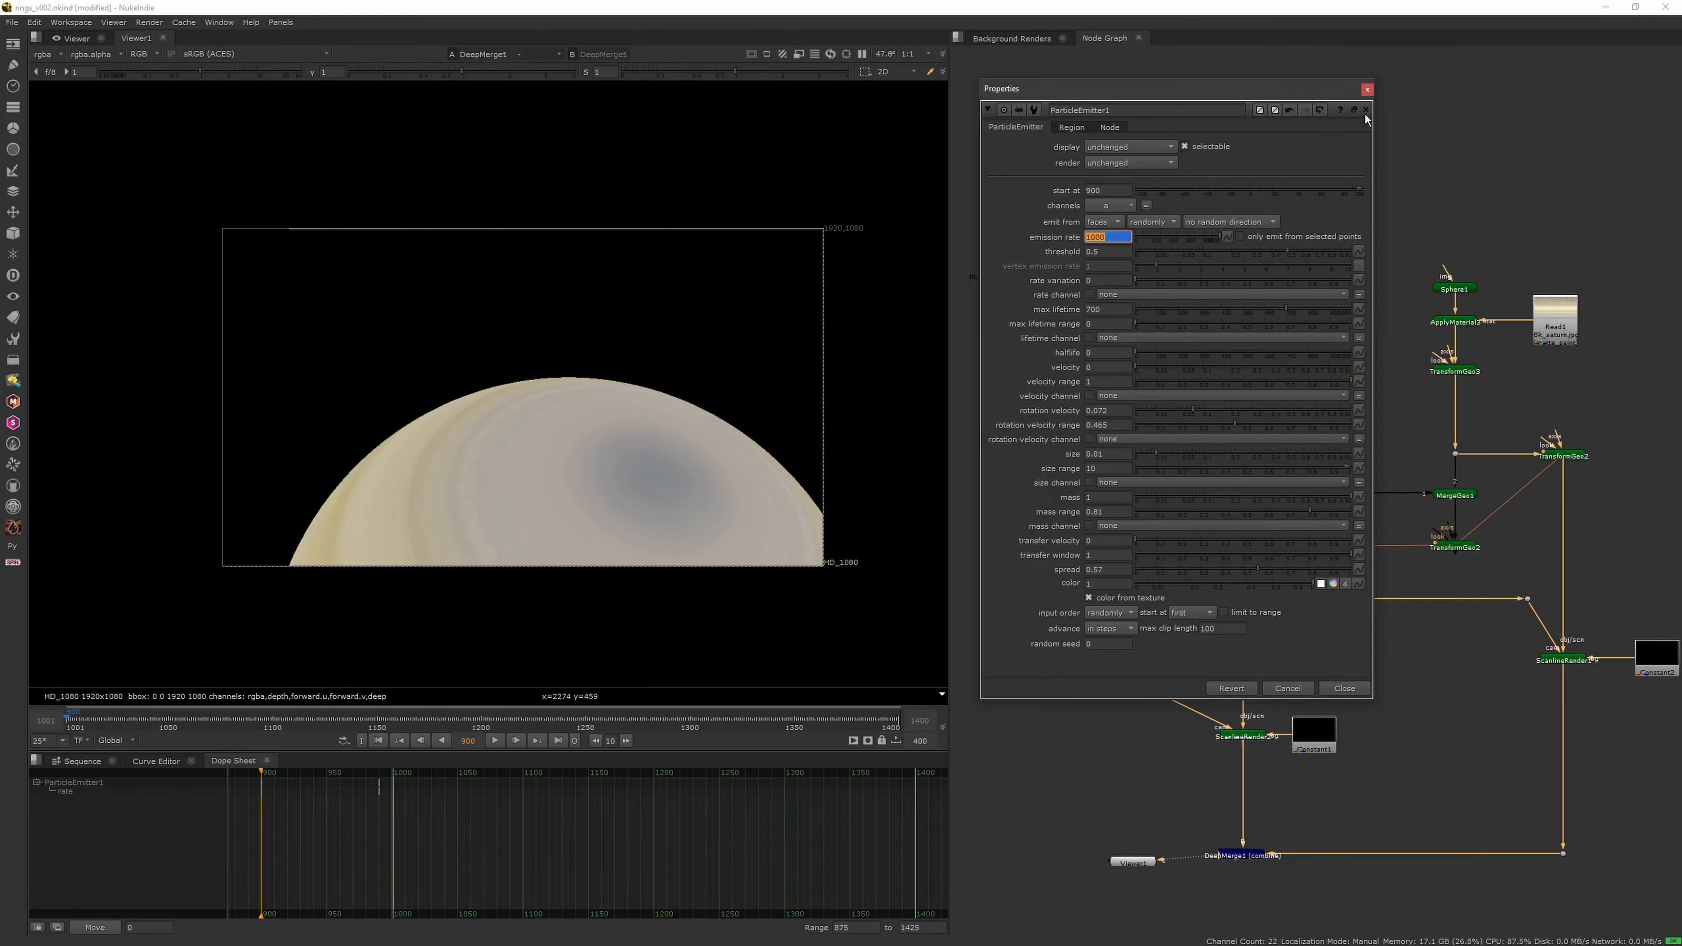
pyautogui.click(1366, 111)
# Scrub through the timeline to check the density and motion of the particle rings
pyautogui.click(379, 741)
pyautogui.click(181, 719)
pyautogui.moveTo(548, 719); pyautogui.dragTo(576, 717)
pyautogui.click(719, 719)
pyautogui.click(380, 741)
# Set ParticleEmitter1's transfer velocity to 0.315 and mass range to 1
pyautogui.doubleClick(1243, 263)
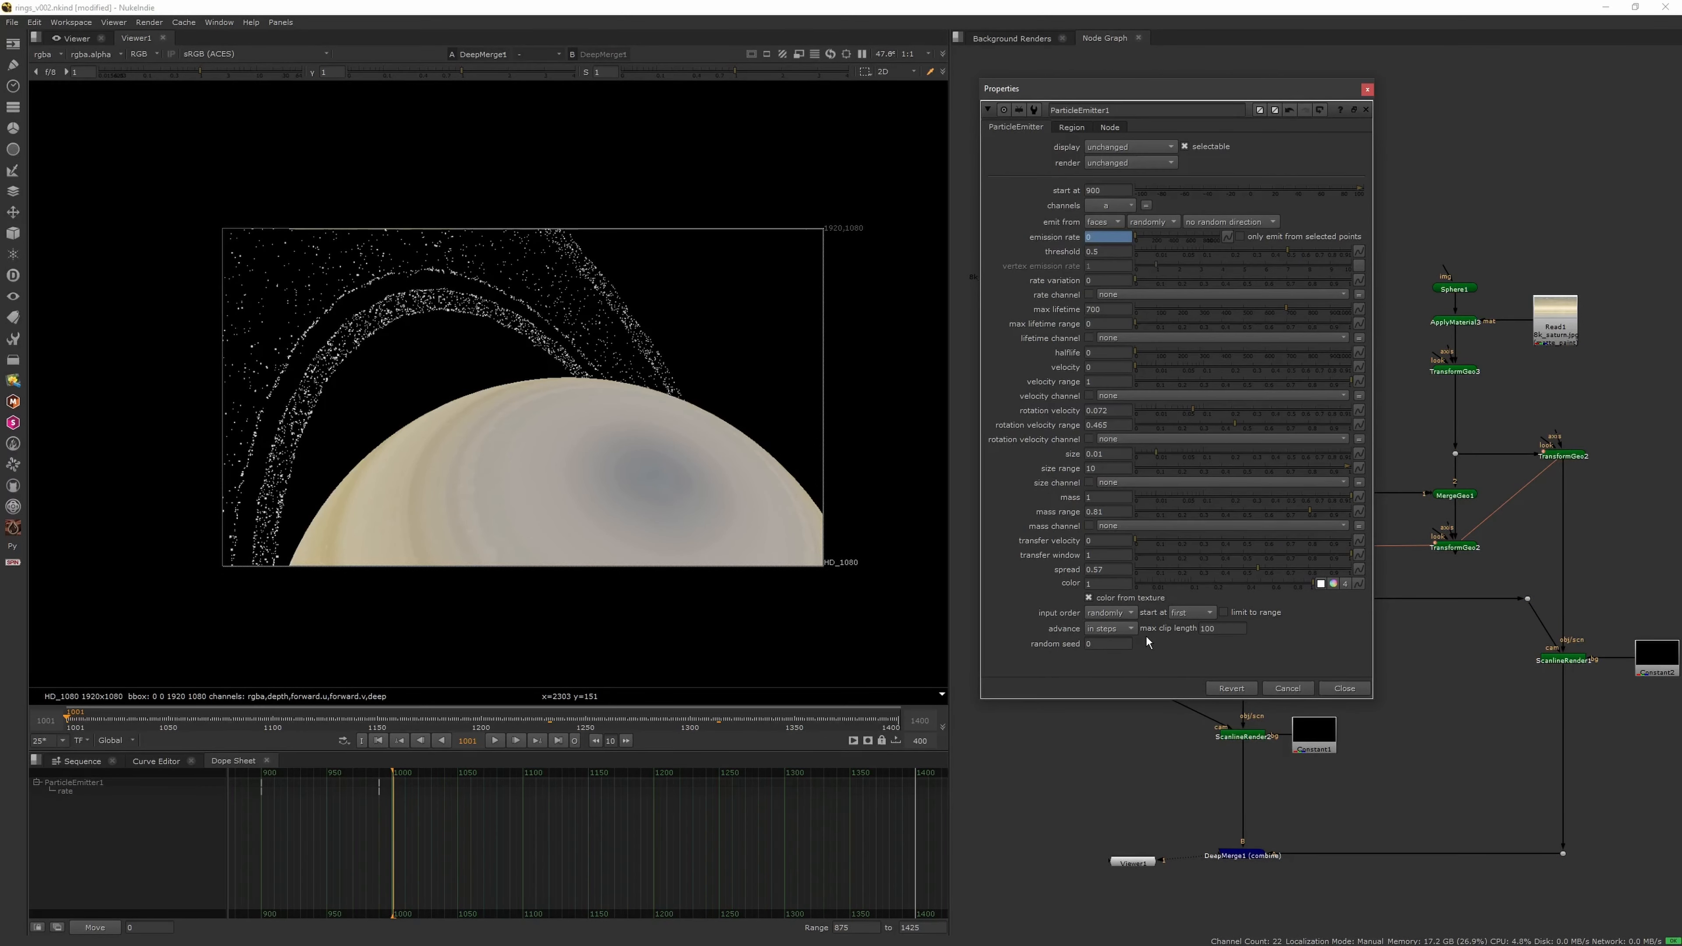
pyautogui.click(1204, 611)
pyautogui.moveTo(1195, 544); pyautogui.dragTo(1204, 541)
pyautogui.moveTo(1335, 509); pyautogui.dragTo(1385, 523)
pyautogui.click(378, 740)
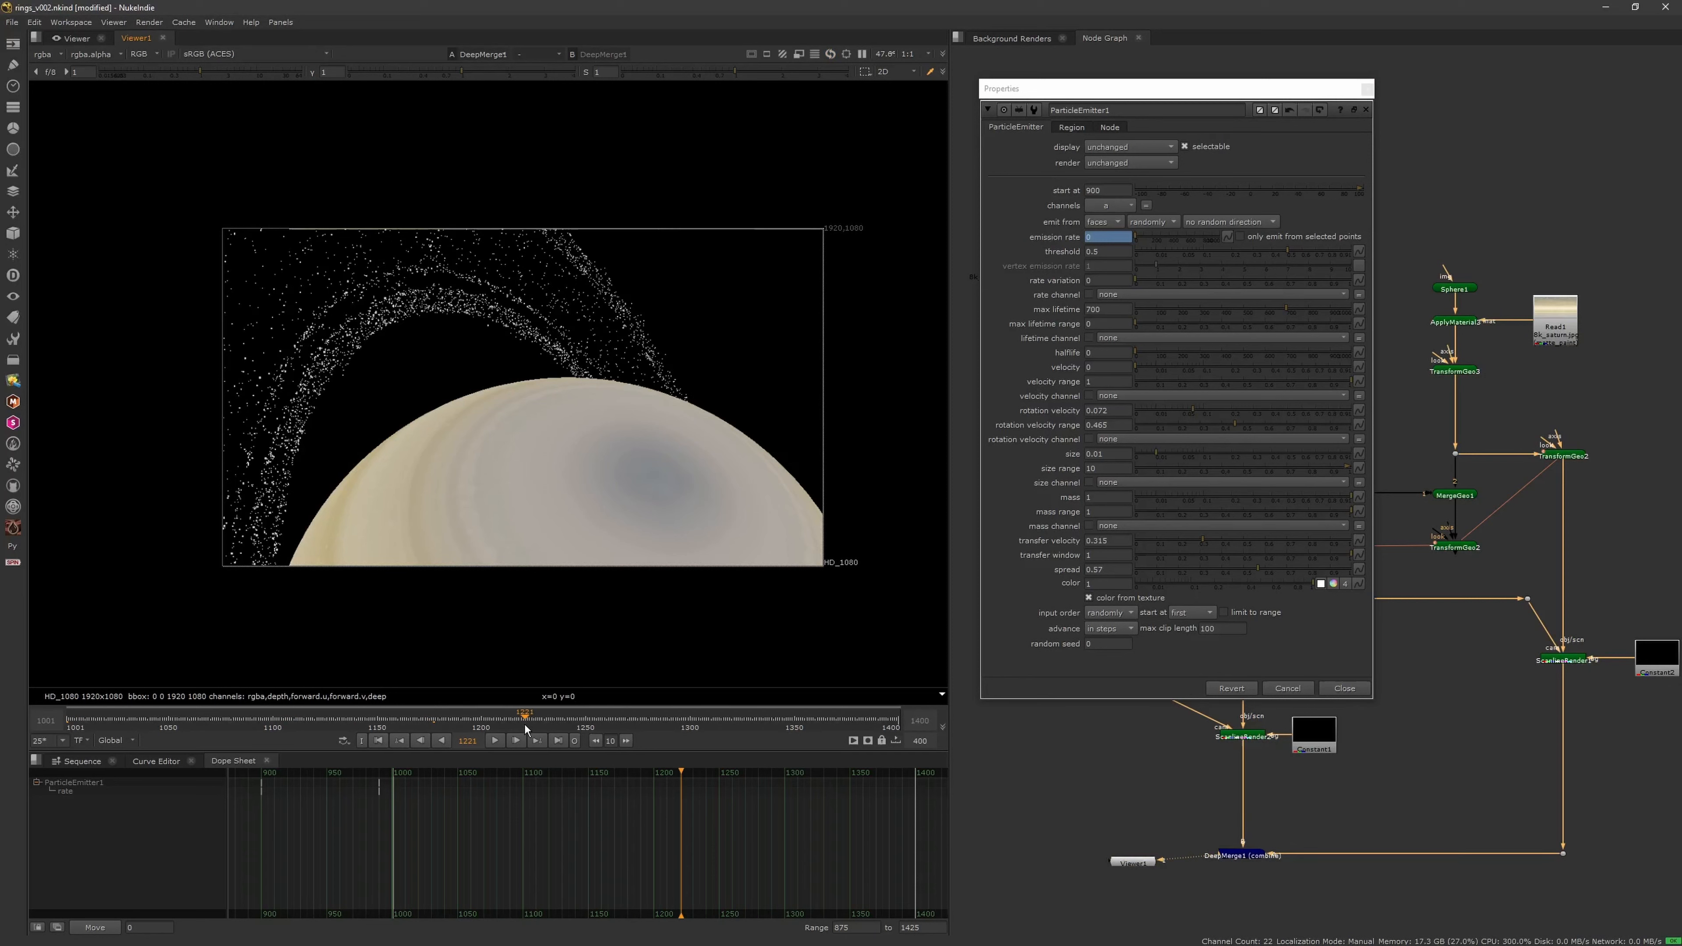
# Bring the ParticleVortex1 and ParticleTurbulence1 keyframes into the Dope Sheet alongside those of ParticleEmitter1
pyautogui.moveTo(428, 828); pyautogui.dragTo(505, 837, button='middle')
pyautogui.moveTo(540, 845); pyautogui.dragTo(313, 774)
pyautogui.moveTo(390, 815); pyautogui.dragTo(548, 839, button='middle')
pyautogui.moveTo(1424, 393); pyautogui.dragTo(1616, 256, button='middle')
pyautogui.doubleClick(1435, 411)
pyautogui.click(1360, 327)
pyautogui.moveTo(1454, 297); pyautogui.dragTo(1548, 343, button='middle')
pyautogui.doubleClick(1532, 207)
pyautogui.doubleClick(1529, 284)
# Shift all emitter, turbulence and vortex keyframes 100 frames earlier
pyautogui.moveTo(448, 832); pyautogui.dragTo(620, 838, button='middle')
pyautogui.moveTo(586, 897); pyautogui.dragTo(386, 780)
pyautogui.moveTo(491, 822); pyautogui.dragTo(360, 822)
# Set ParticleEmitter1 to start at 800 and check the render at frame 1001
pyautogui.click(1279, 158)
pyautogui.moveTo(1110, 191); pyautogui.dragTo(1060, 177)
pyautogui.write('800')
pyautogui.press('Return')
pyautogui.click(1051, 760)
pyautogui.moveTo(188, 725); pyautogui.dragTo(66, 721)
pyautogui.press('f')
pyautogui.keyDown('ctrl'); pyautogui.click(1369, 90); pyautogui.keyUp('ctrl')
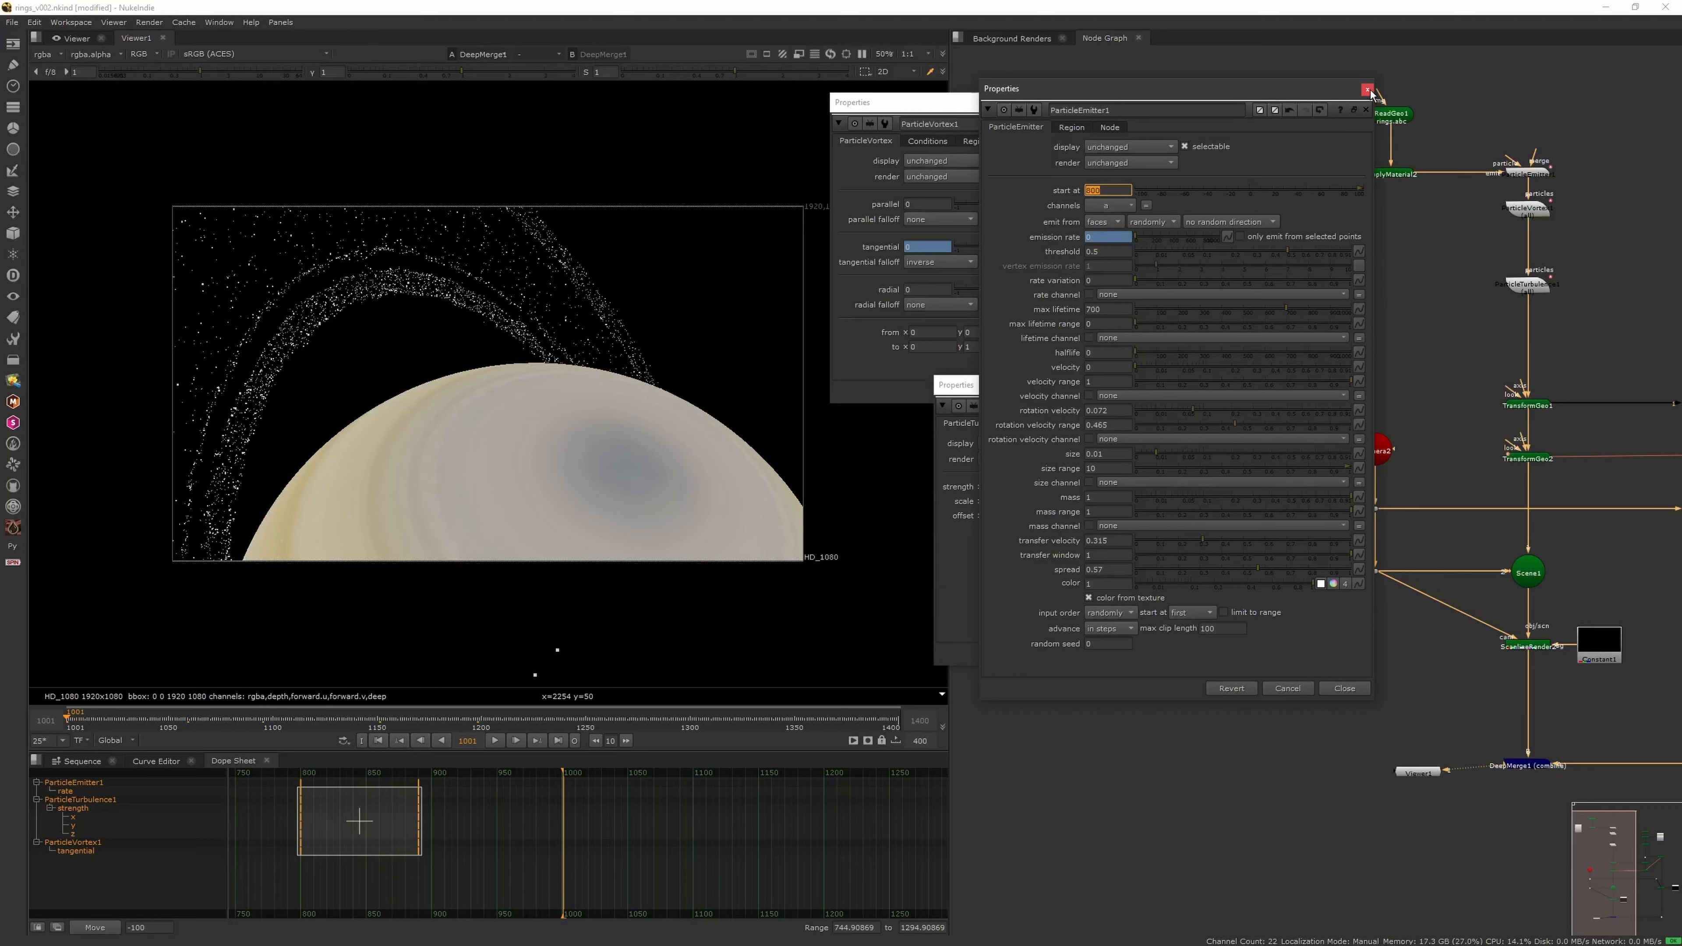
# Save the comp and view the render at frame 1137
pyautogui.hotkey('ctrl', 's')
pyautogui.moveTo(582, 534); pyautogui.dragTo(590, 573, button='middle')
pyautogui.press('h')
pyautogui.moveTo(254, 723); pyautogui.dragTo(350, 722)
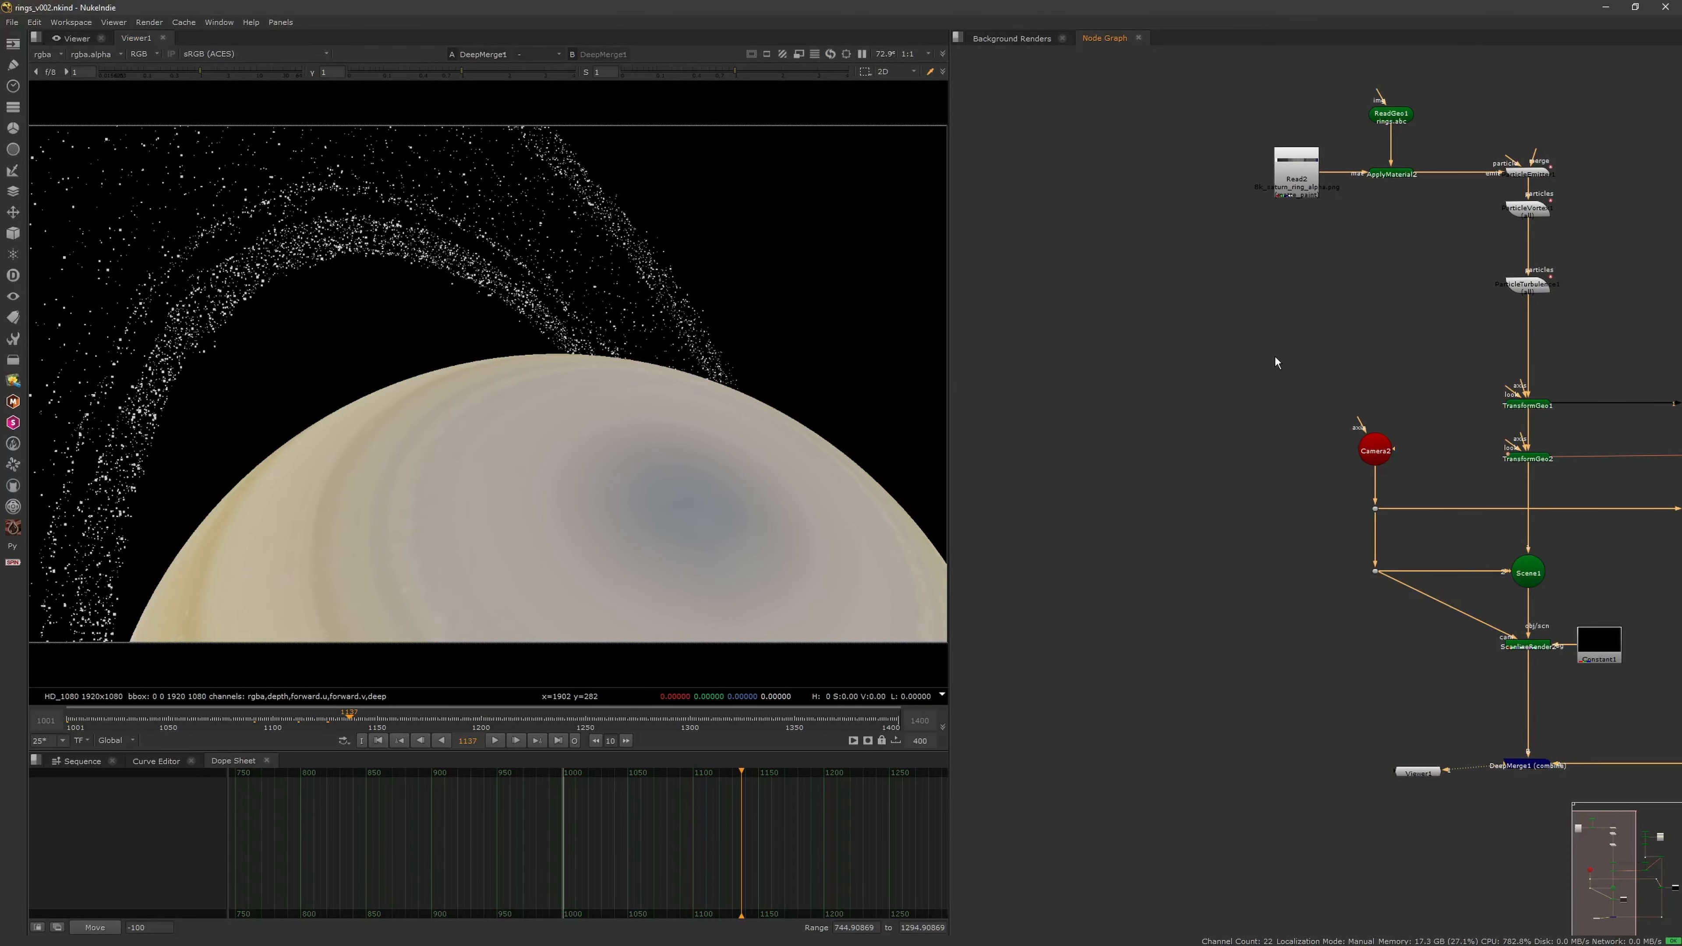
# Add a Light node and place it beside the sphere branch's TransformGeo2
pyautogui.scroll(-5, 1275, 357)
pyautogui.moveTo(1364, 457); pyautogui.dragTo(1220, 401, button='middle')
pyautogui.scroll(5, 1387, 287)
pyautogui.press('Tab')
pyautogui.write('light')
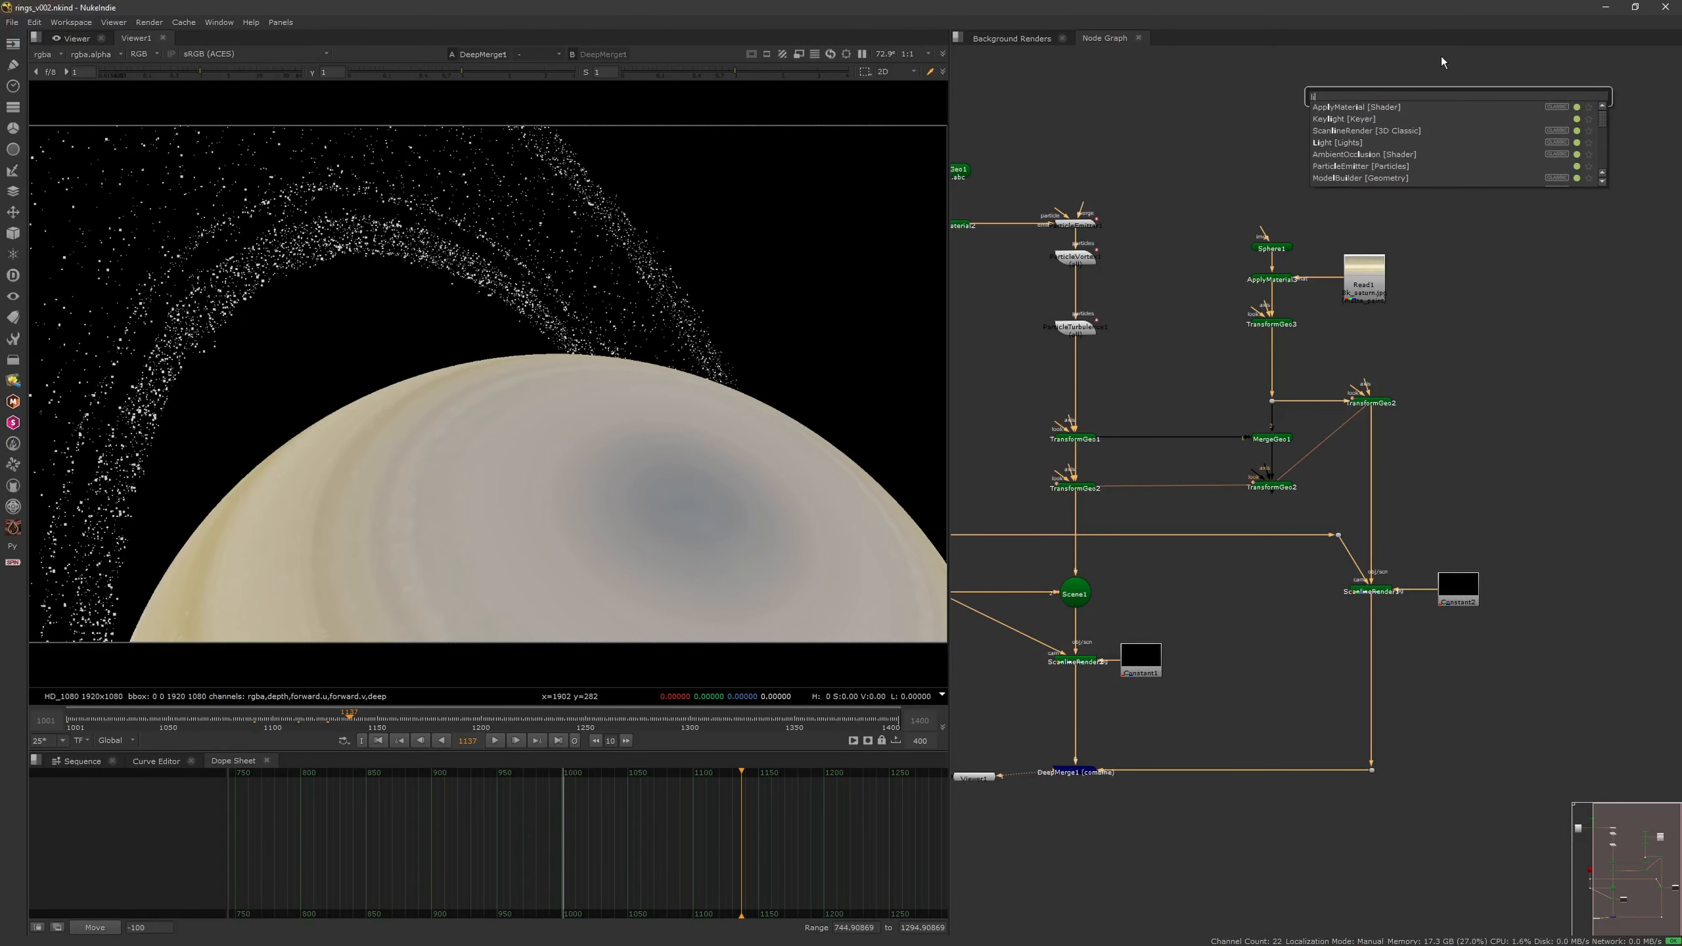
pyautogui.press('Return')
pyautogui.scroll(-3, 1437, 260)
pyautogui.scroll(4, 1419, 301)
pyautogui.moveTo(1491, 135); pyautogui.dragTo(1214, 287)
pyautogui.moveTo(1245, 349); pyautogui.dragTo(1338, 307, button='middle')
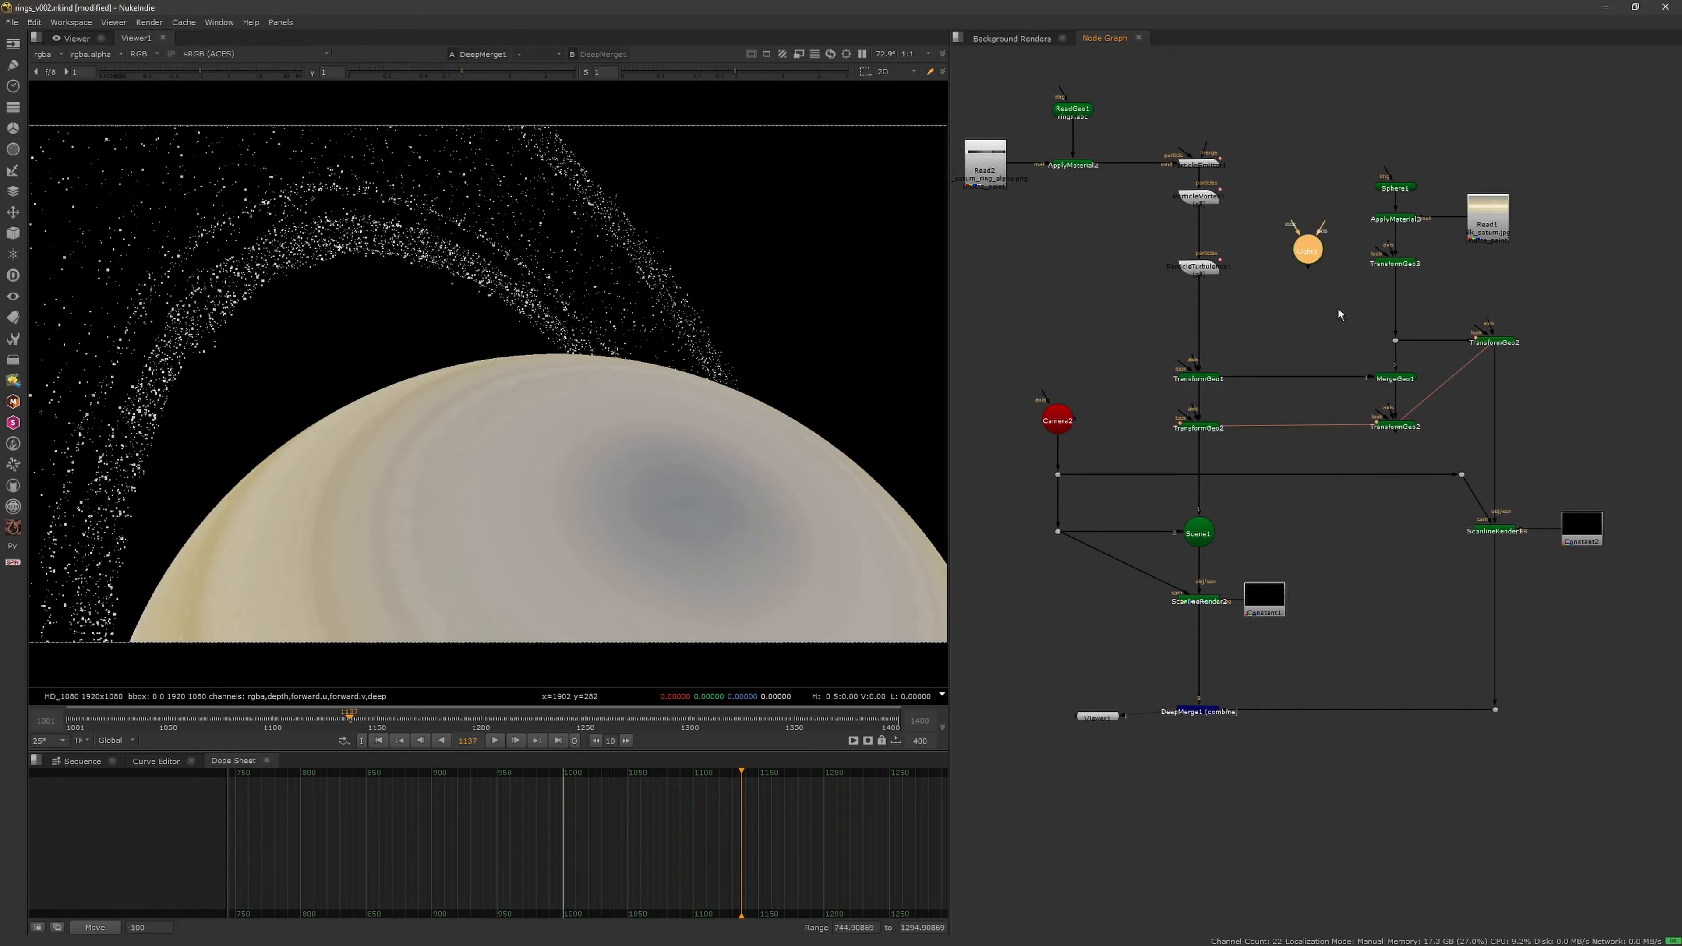
pyautogui.moveTo(1307, 245); pyautogui.dragTo(1593, 231)
# Insert a Scene node between TransformGeo2 and ScanlineRender1 and connect Light1 to it
pyautogui.click(1536, 308)
pyautogui.press('Tab')
pyautogui.write('sc')
pyautogui.click(1418, 339)
pyautogui.moveTo(1544, 304); pyautogui.dragTo(1497, 435)
pyautogui.moveTo(1592, 233); pyautogui.dragTo(1592, 428)
pyautogui.moveTo(1478, 433); pyautogui.dragTo(1563, 431)
# Label the cloned TransformGeo2 nodes master_position
pyautogui.doubleClick(1402, 428)
pyautogui.click(1090, 365)
pyautogui.click(1068, 401)
pyautogui.write('master_position')
pyautogui.click(1357, 328)
pyautogui.click(1352, 335)
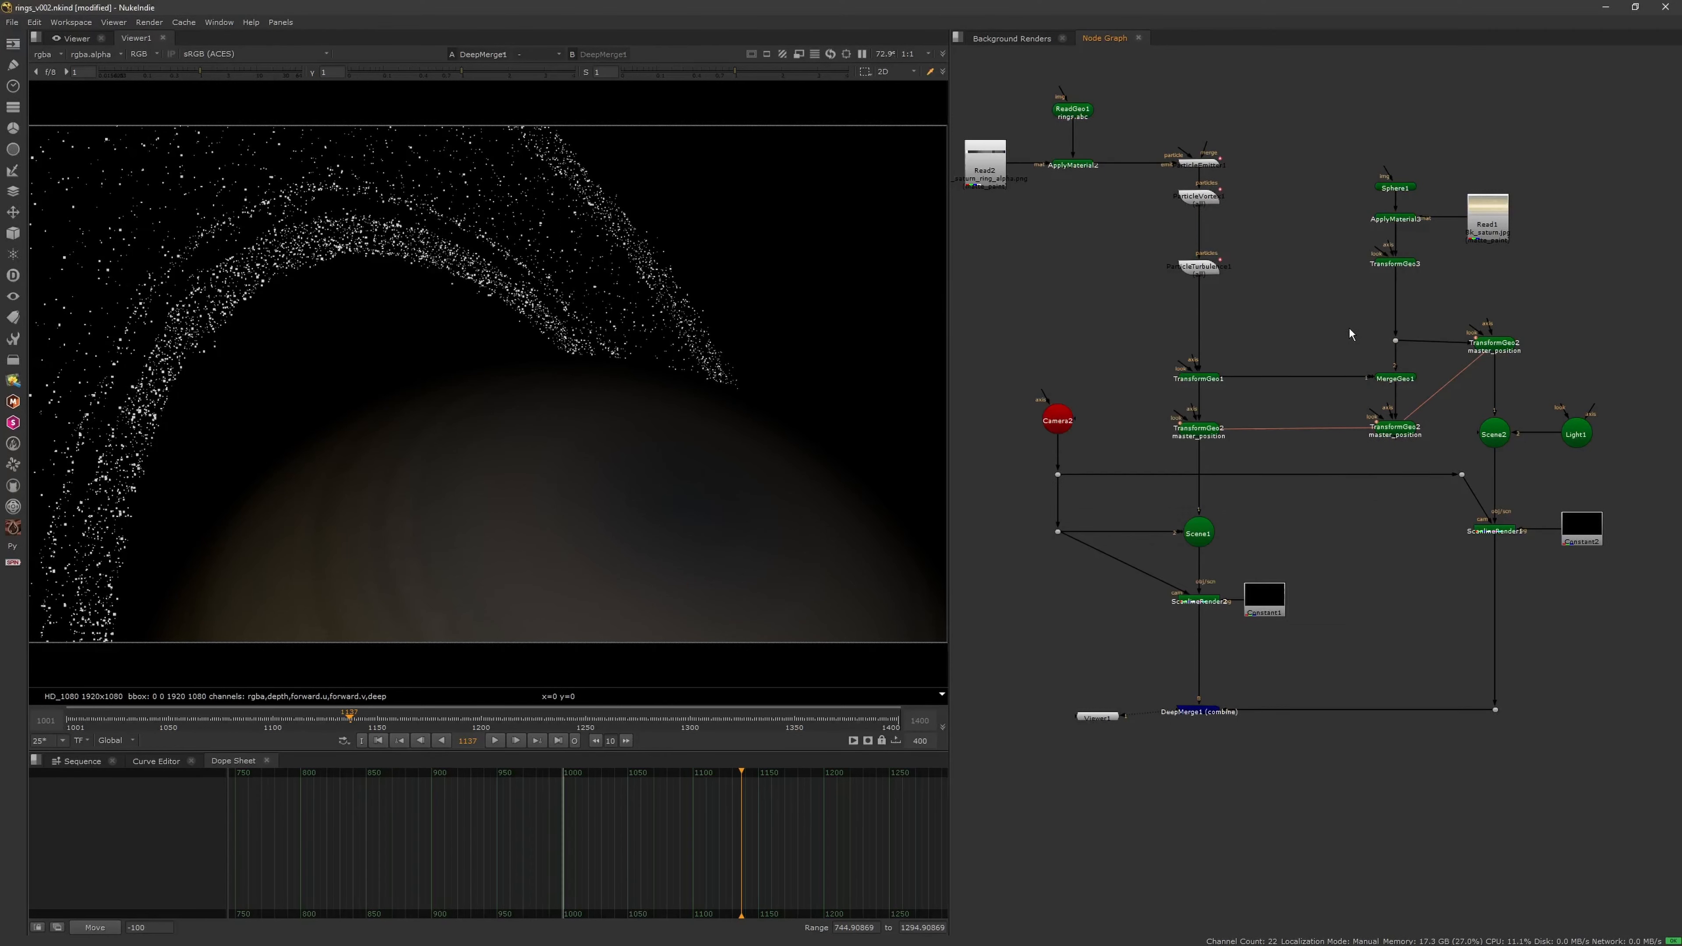
pyautogui.moveTo(1495, 345); pyautogui.dragTo(1494, 341)
pyautogui.click(1537, 391)
# Reposition Light1 in the 3D view and check its effect on the rendered sphere
pyautogui.doubleClick(1577, 434)
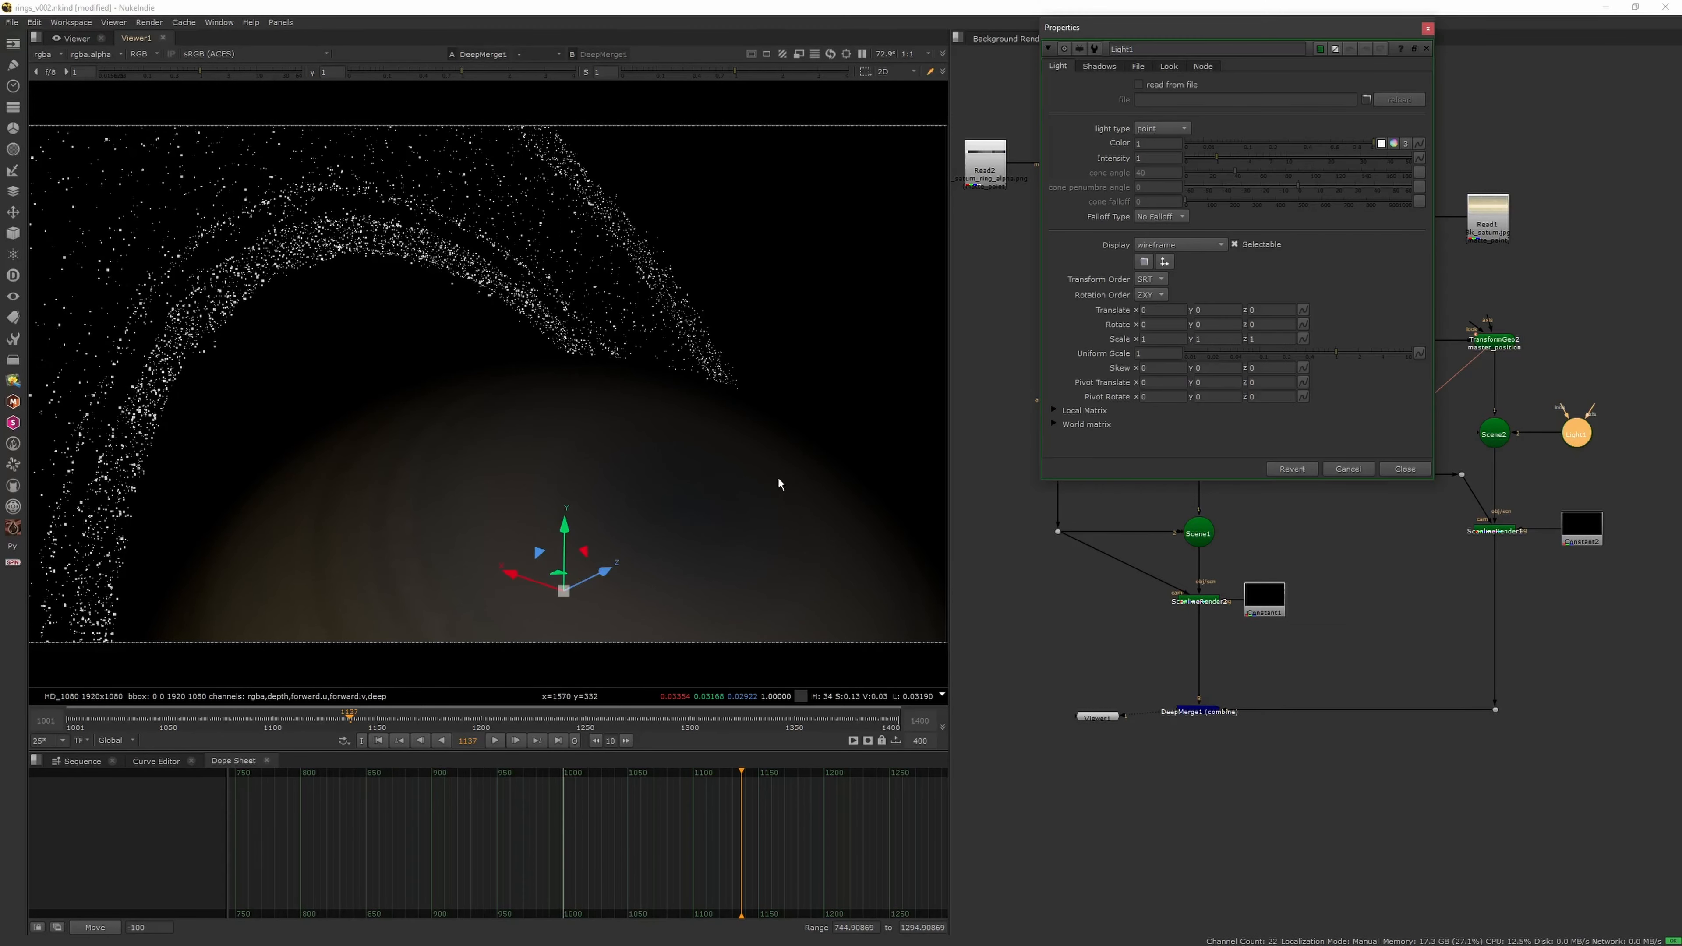
pyautogui.press('Tab')
pyautogui.press('Tab')
pyautogui.press('Tab')
pyautogui.moveTo(565, 215); pyautogui.dragTo(520, 218)
pyautogui.press('Tab')
pyautogui.click(1428, 28)
# Rearrange the node graph to leave space between the master_position transforms and the camera and render nodes
pyautogui.moveTo(1577, 432); pyautogui.dragTo(1594, 268)
pyautogui.click(1495, 432)
pyautogui.scroll(-5, 1324, 450)
pyautogui.moveTo(1127, 253); pyautogui.dragTo(1462, 398)
pyautogui.moveTo(1454, 399)
pyautogui.keyDown('shift'); pyautogui.mouseDown()
pyautogui.moveTo(1256, 457)
pyautogui.moveTo(1346, 375)
pyautogui.mouseUp(); pyautogui.keyUp('shift')
pyautogui.moveTo(1503, 159); pyautogui.dragTo(1159, 398)
pyautogui.moveTo(1510, 169); pyautogui.dragTo(1159, 398)
pyautogui.click(1371, 384)
pyautogui.scroll(3, 1371, 384)
# Duplicate Scene2 and insert the copy into the particle branch below its master_position transform
pyautogui.moveTo(1419, 376); pyautogui.dragTo(1419, 451)
pyautogui.hotkey('ctrl', 'c')
pyautogui.hotkey('ctrl', 'v')
pyautogui.moveTo(1310, 455); pyautogui.dragTo(1188, 451)
# Place Light1 between the two scene nodes, connect it to Scene3 and save the comp
pyautogui.moveTo(1491, 236); pyautogui.dragTo(1292, 400)
pyautogui.moveTo(1176, 448); pyautogui.dragTo(1290, 407)
pyautogui.click(1250, 477)
pyautogui.hotkey('ctrl', 's')
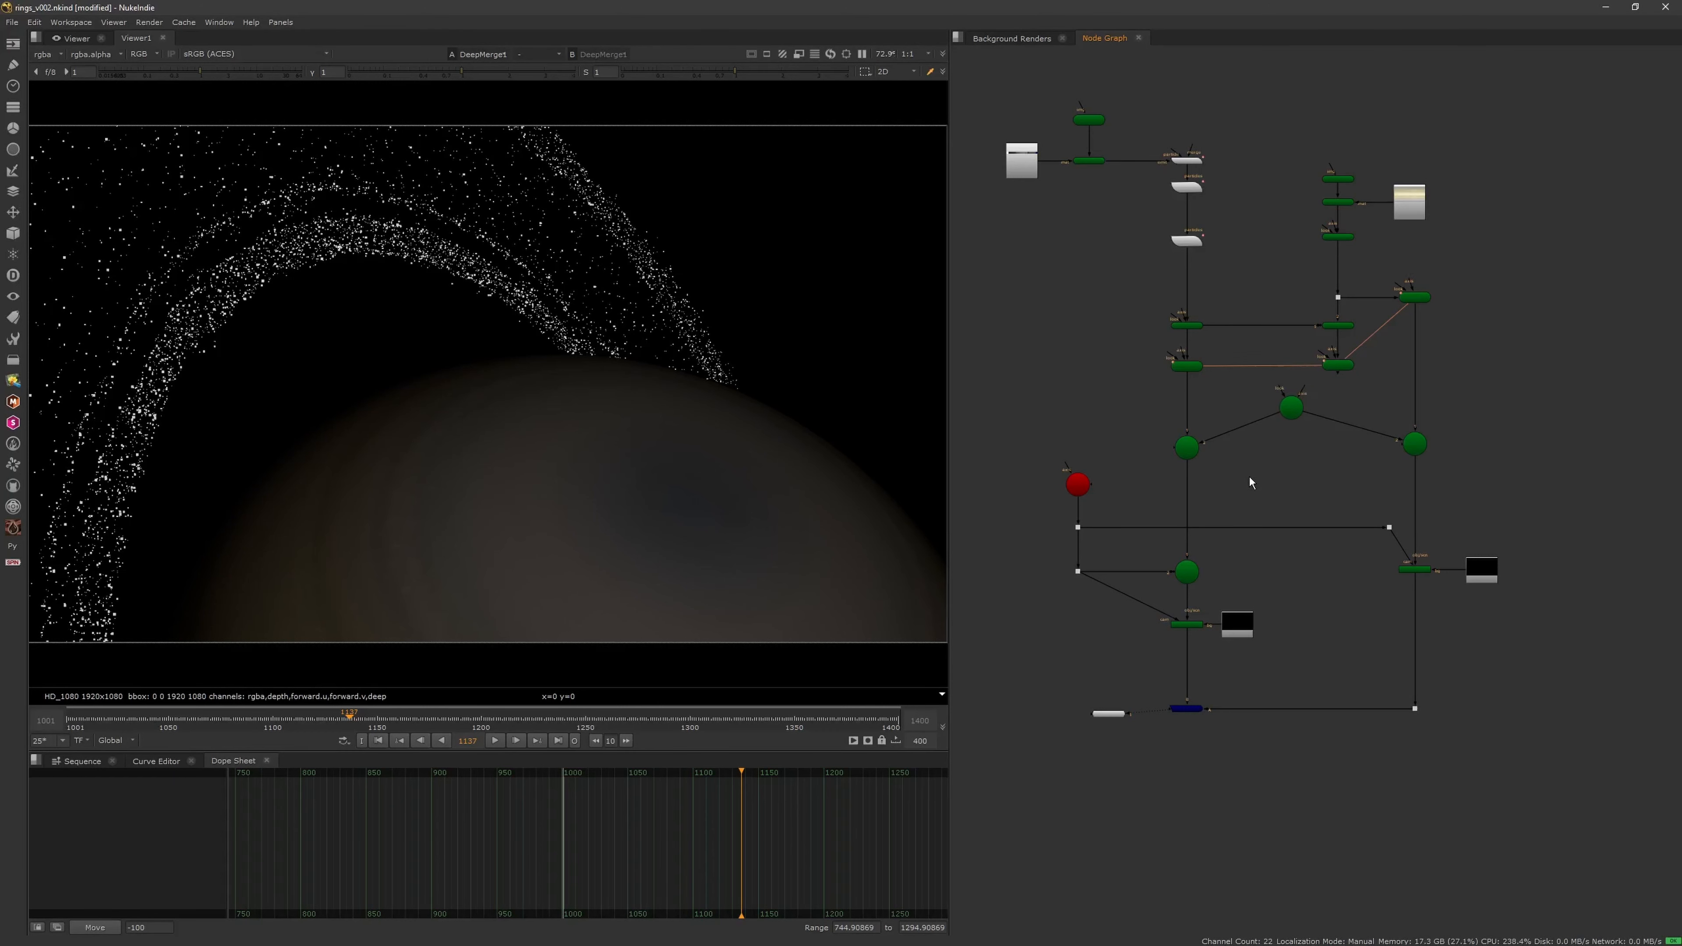
# Add a Sphere node above the particle emitter near ReadGeo1
pyautogui.moveTo(1251, 477); pyautogui.dragTo(1314, 619, button='middle')
pyautogui.scroll(3, 1244, 235)
pyautogui.press('Tab')
pyautogui.write('sphere')
pyautogui.press('Return')
pyautogui.click(1179, 477)
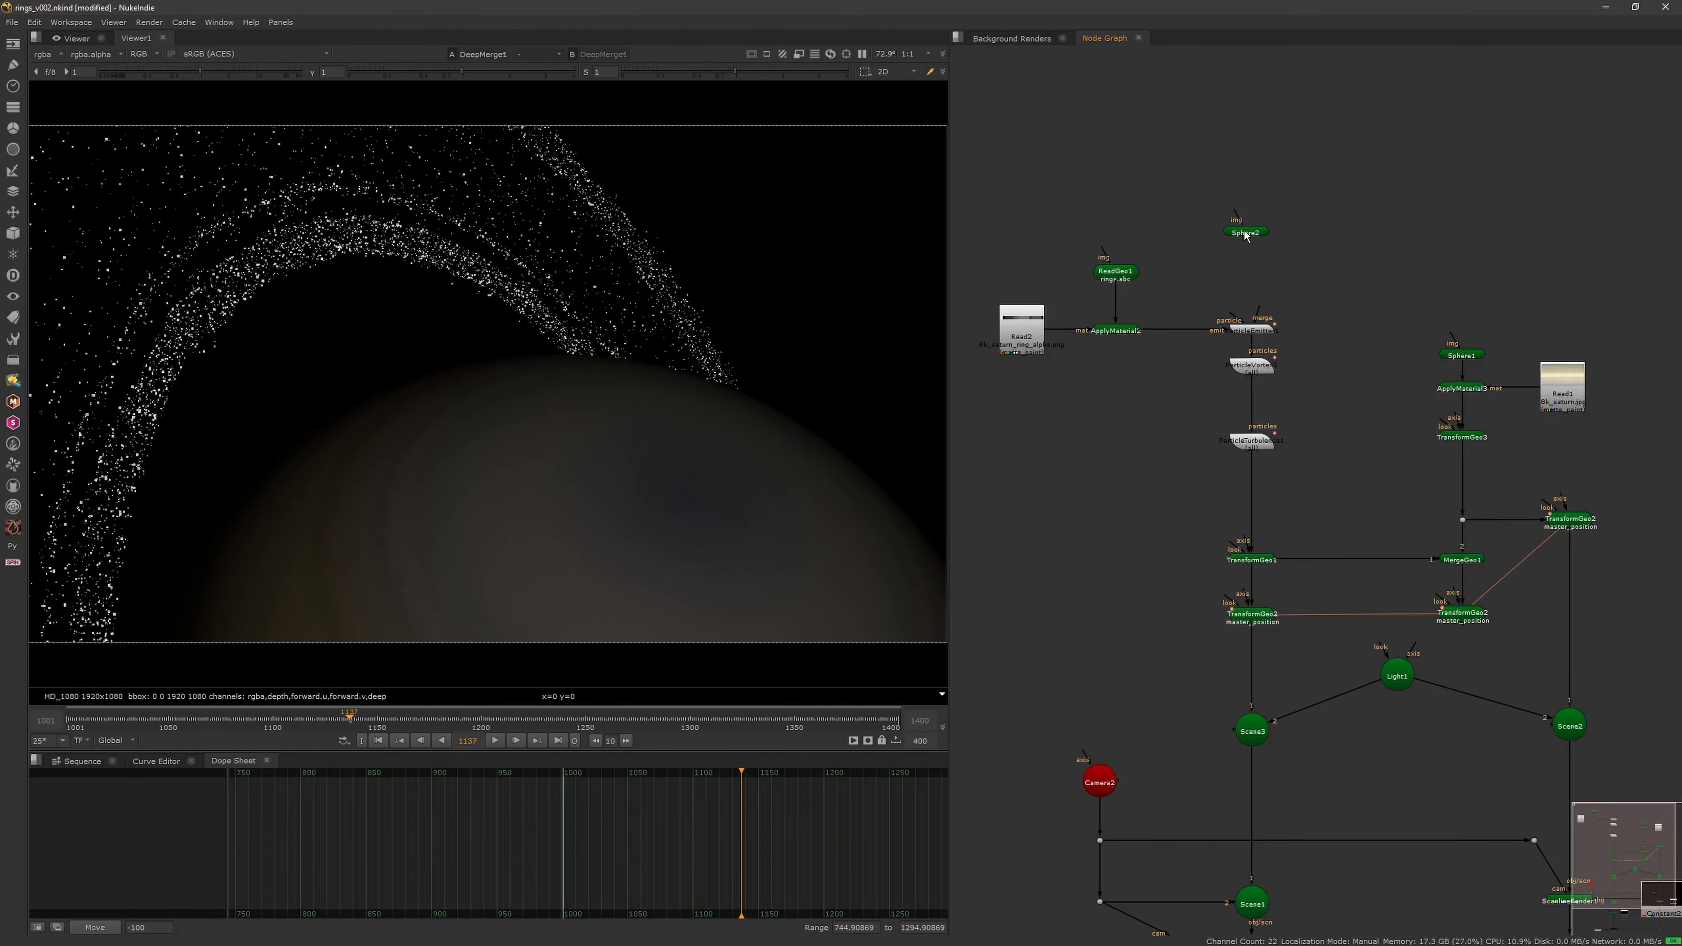
# View Sphere2, move it higher above the particle emitter and connect it to the emitter's particle input
pyautogui.click(1246, 233)
pyautogui.press('1')
pyautogui.press('f')
pyautogui.moveTo(1246, 233); pyautogui.dragTo(1250, 180)
pyautogui.press('Tab')
pyautogui.write('mer')
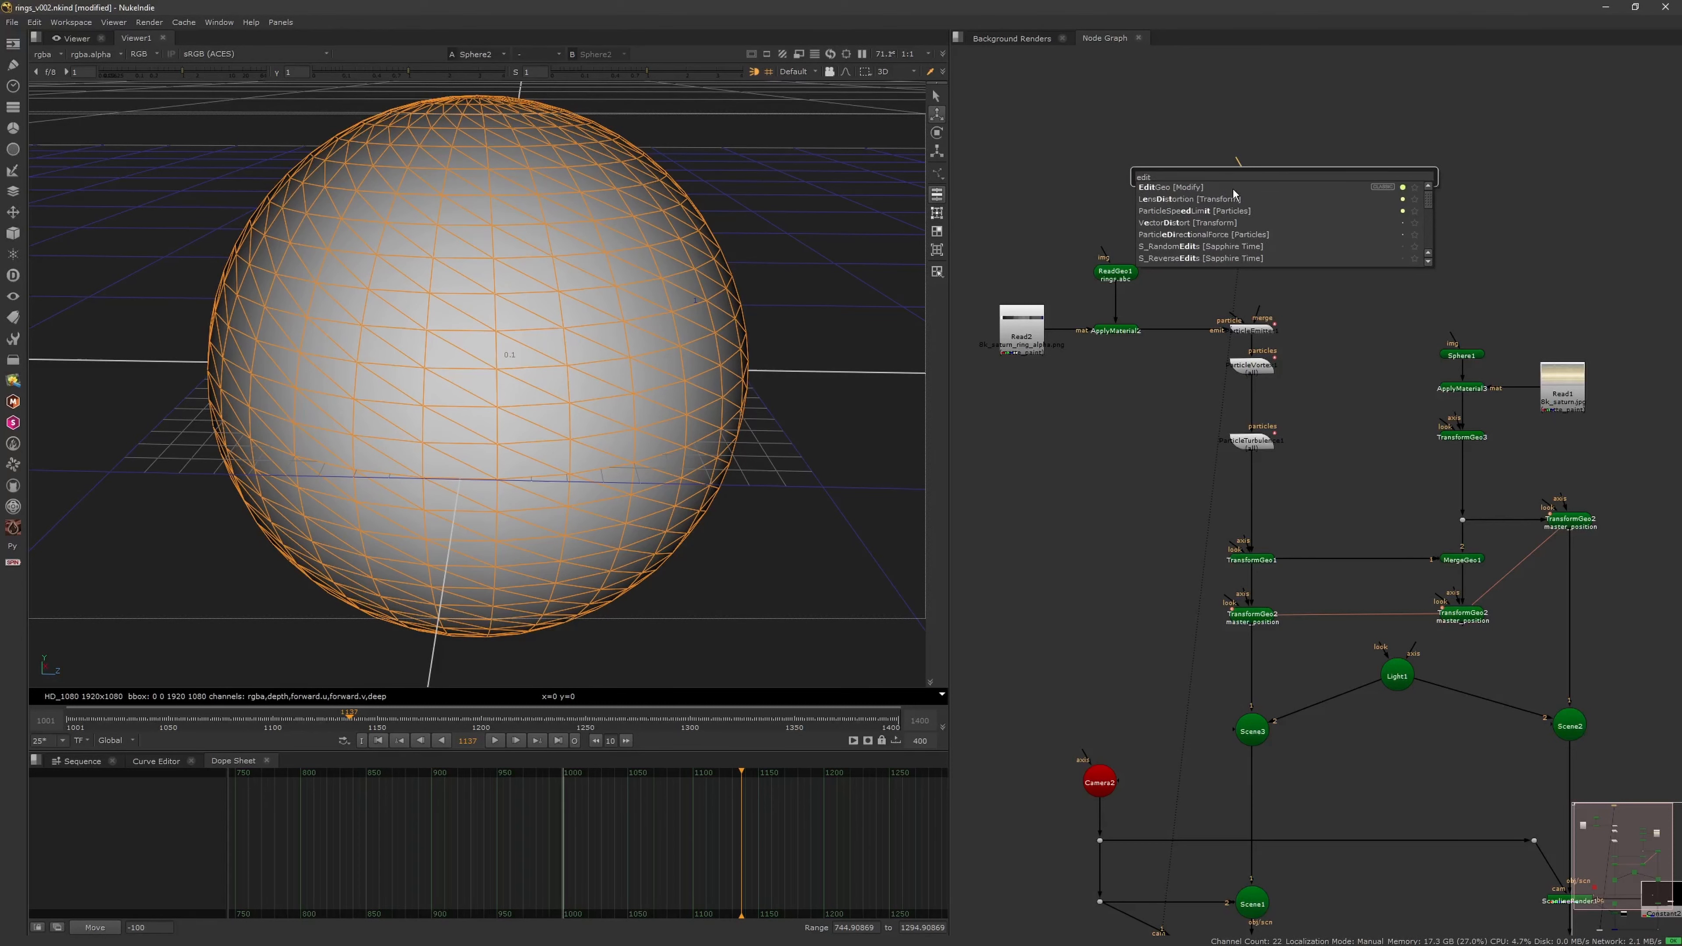
pyautogui.press('Escape')
pyautogui.click(1245, 255)
pyautogui.moveTo(1232, 317); pyautogui.dragTo(1266, 201)
# Set Sphere2's uniform scale to 0.01
pyautogui.doubleClick(1266, 200)
pyautogui.doubleClick(896, 377)
pyautogui.write('0.01')
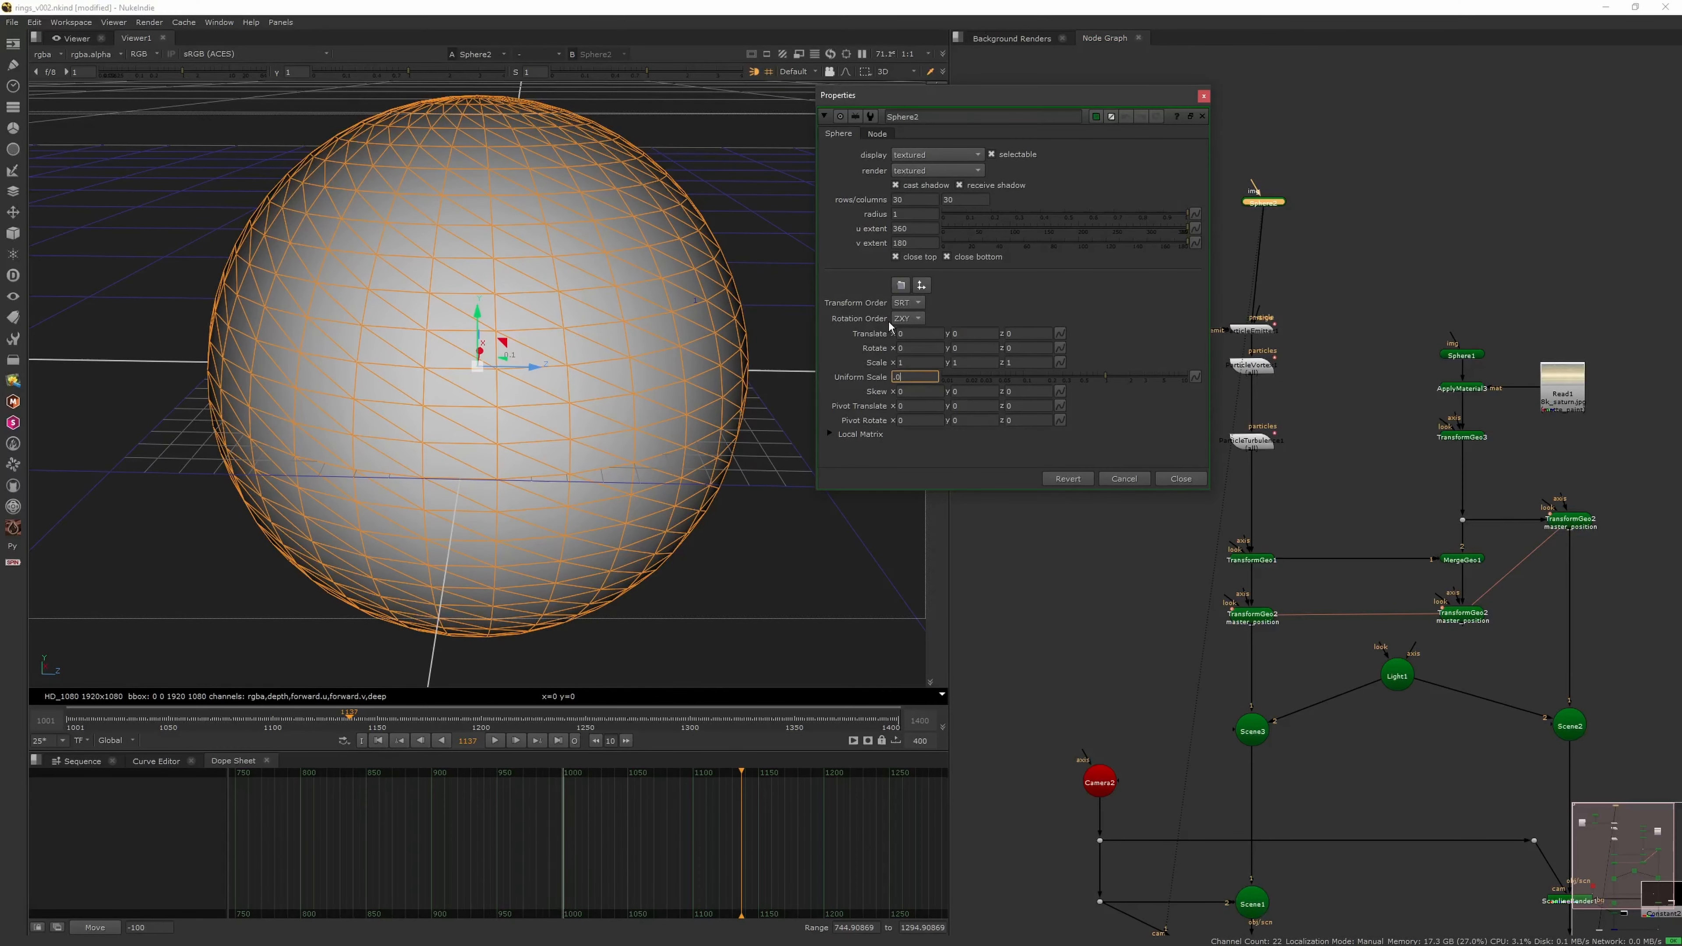
pyautogui.press('Return')
pyautogui.click(1171, 481)
# Display Scene3's output in the 3D viewer and frame its contents
pyautogui.moveTo(1275, 696); pyautogui.dragTo(1241, 518, button='middle')
pyautogui.click(1219, 551)
pyautogui.press('1')
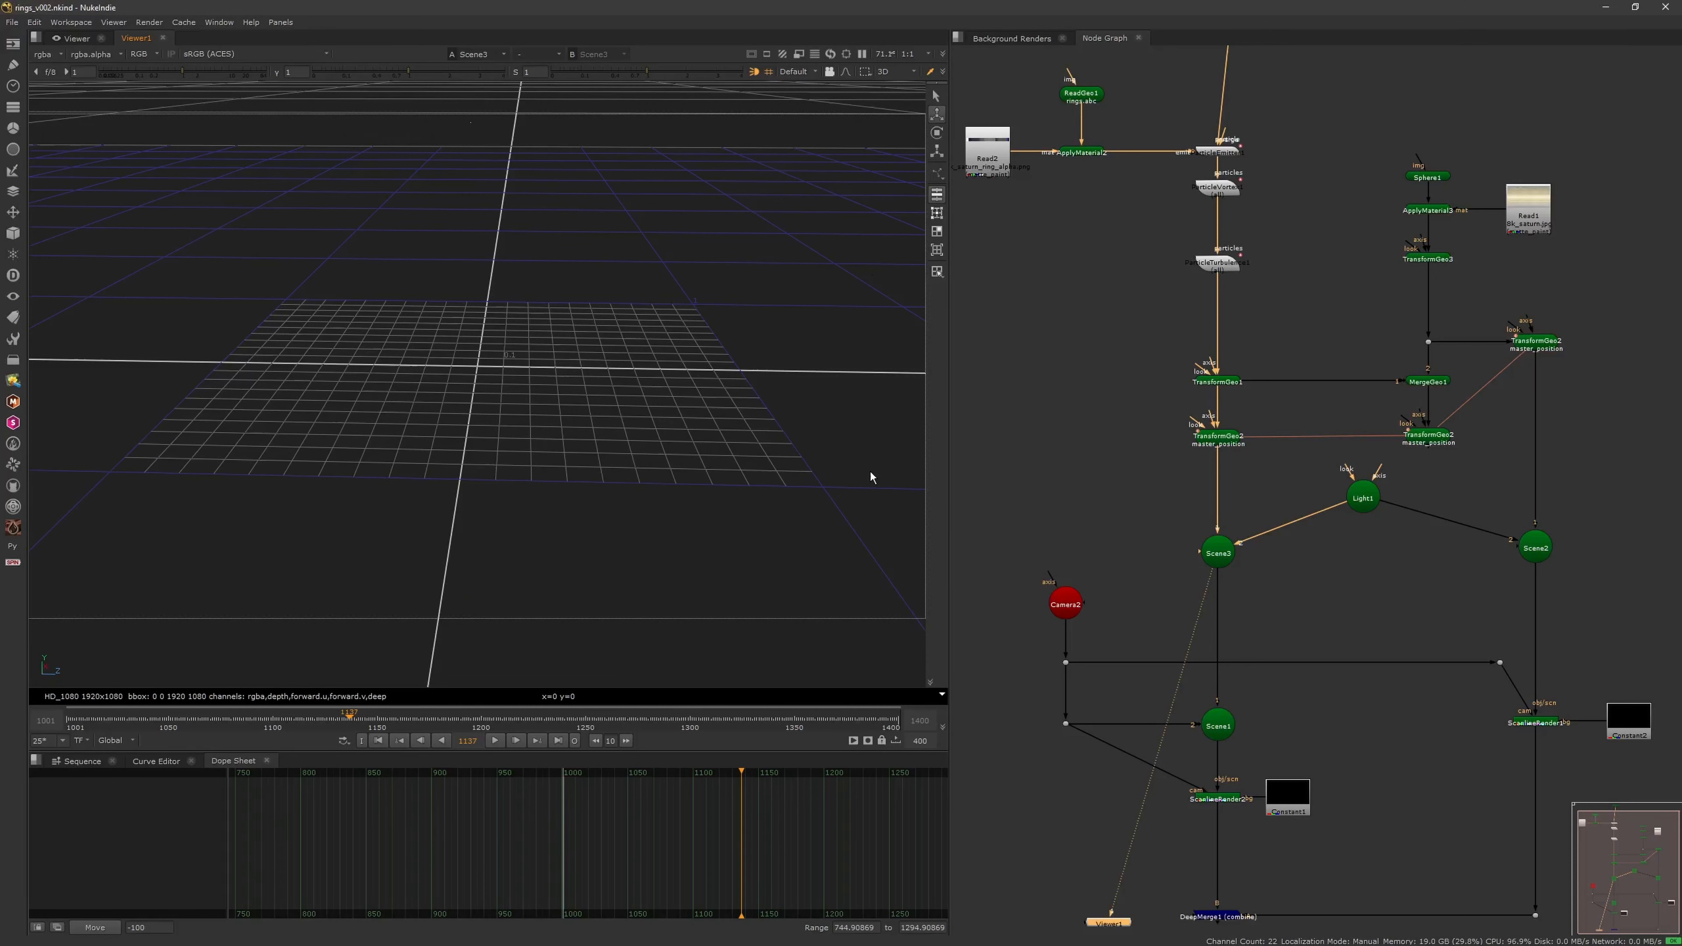
pyautogui.press('f')
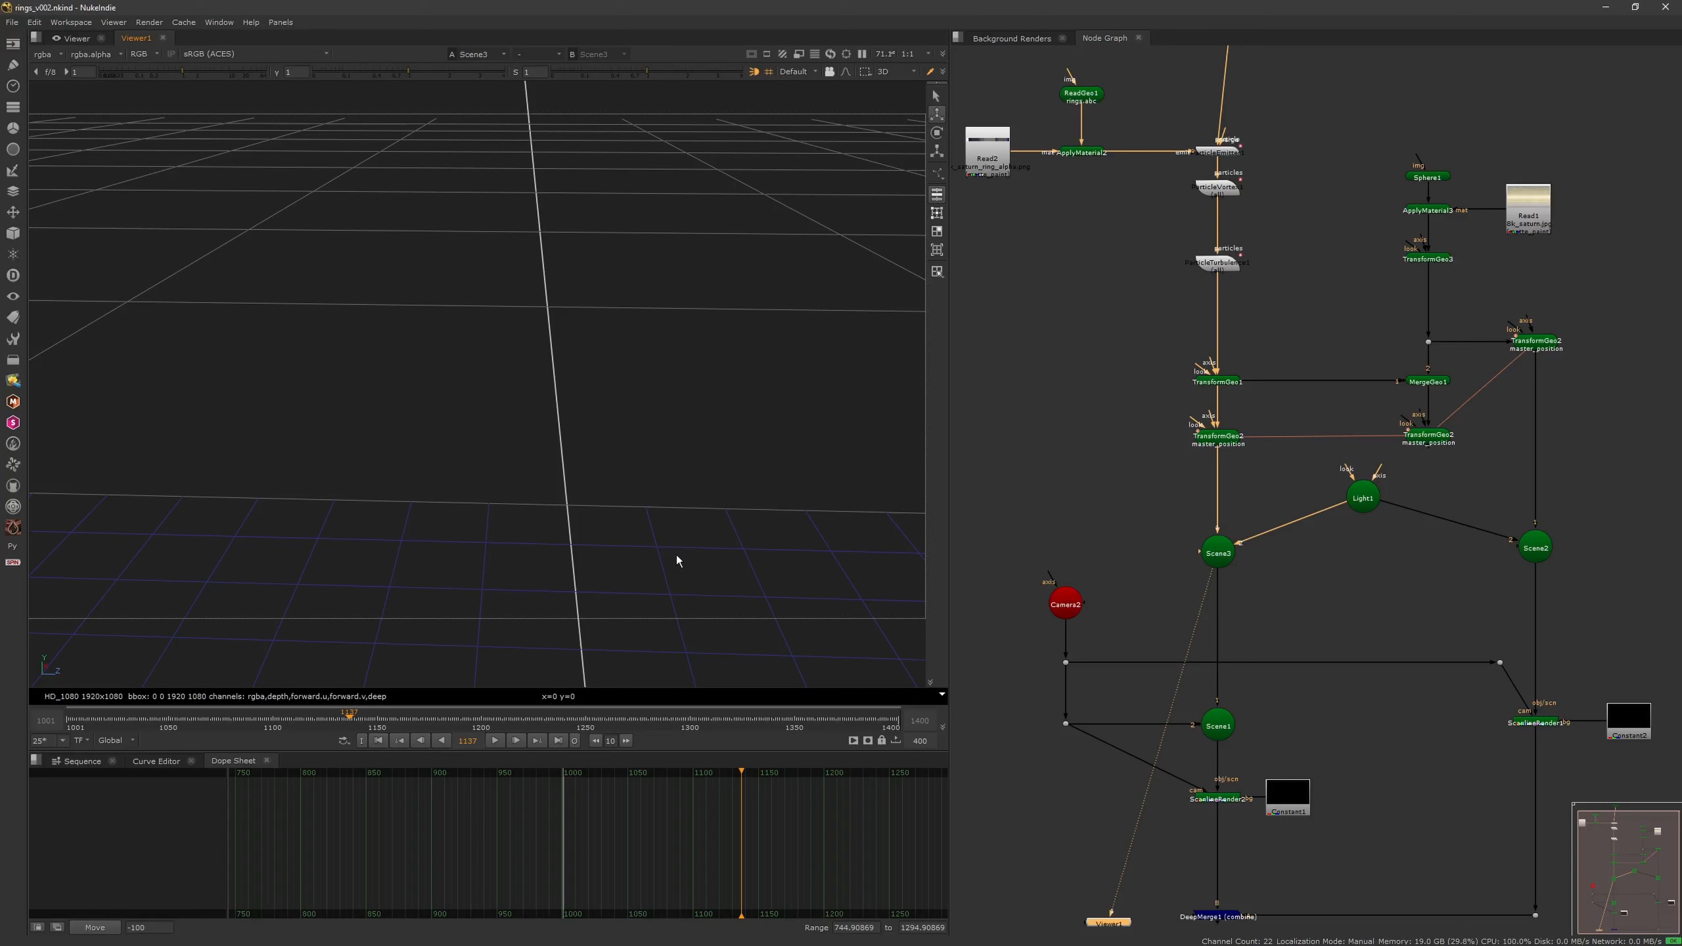
pyautogui.press('f')
# Reduce Sphere2 to 3 rows and 3 columns
pyautogui.click(1096, 306)
pyautogui.moveTo(1096, 306); pyautogui.dragTo(1076, 425, button='middle')
pyautogui.doubleClick(1210, 145)
pyautogui.press('Tab')
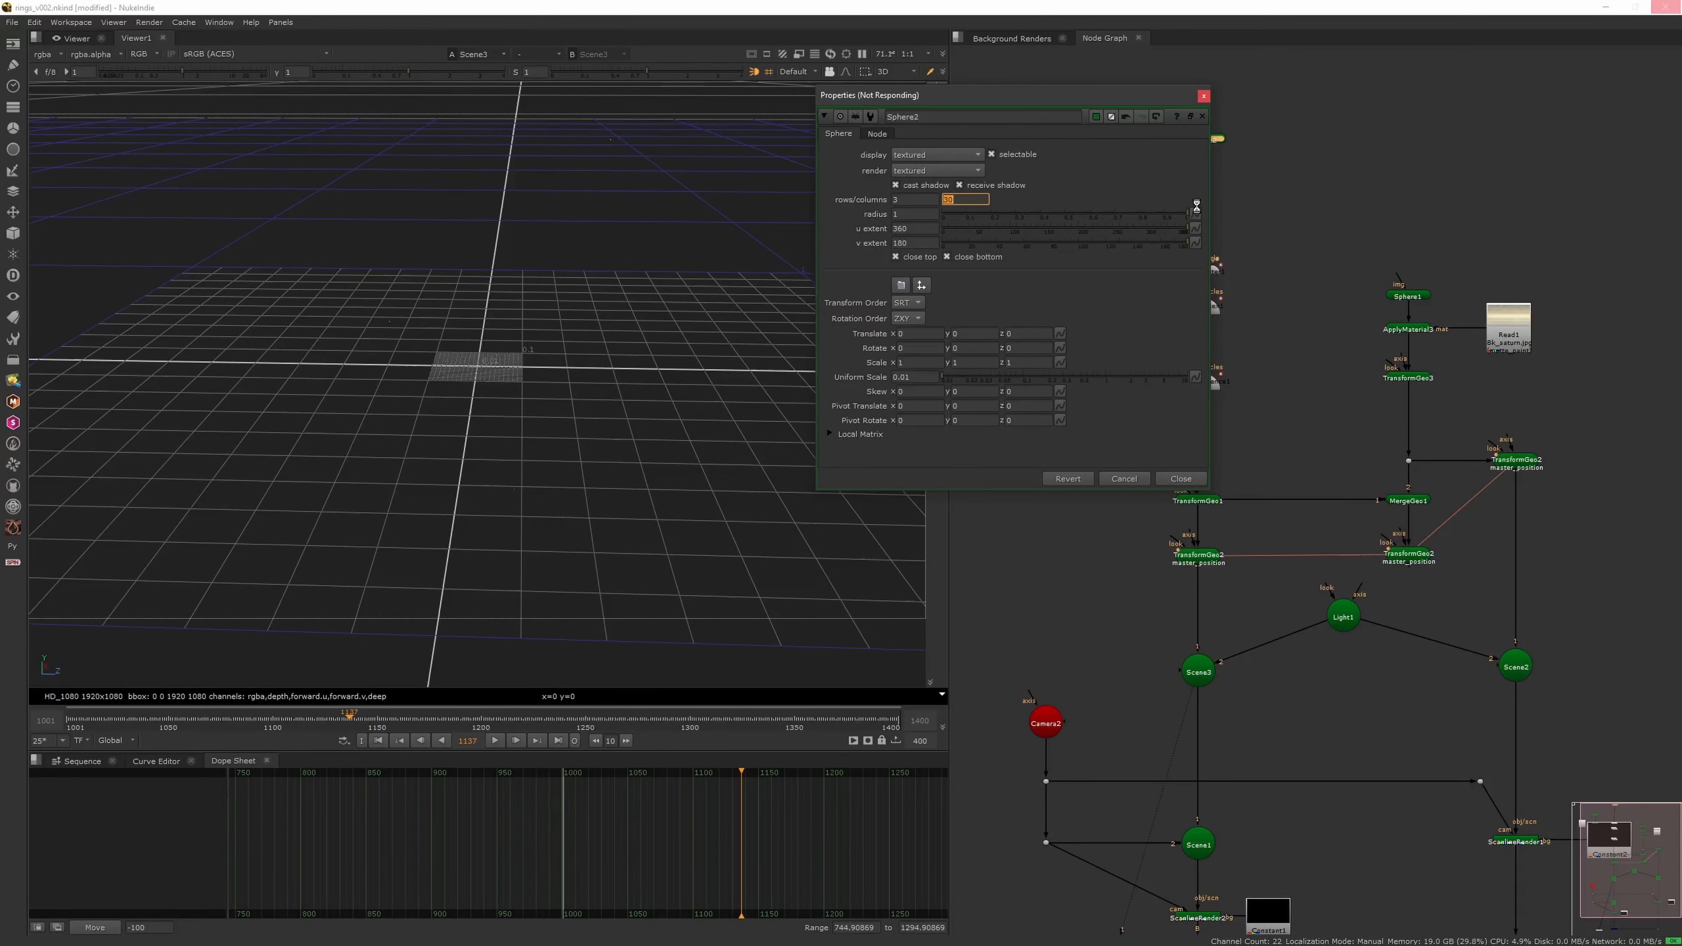
pyautogui.write('3')
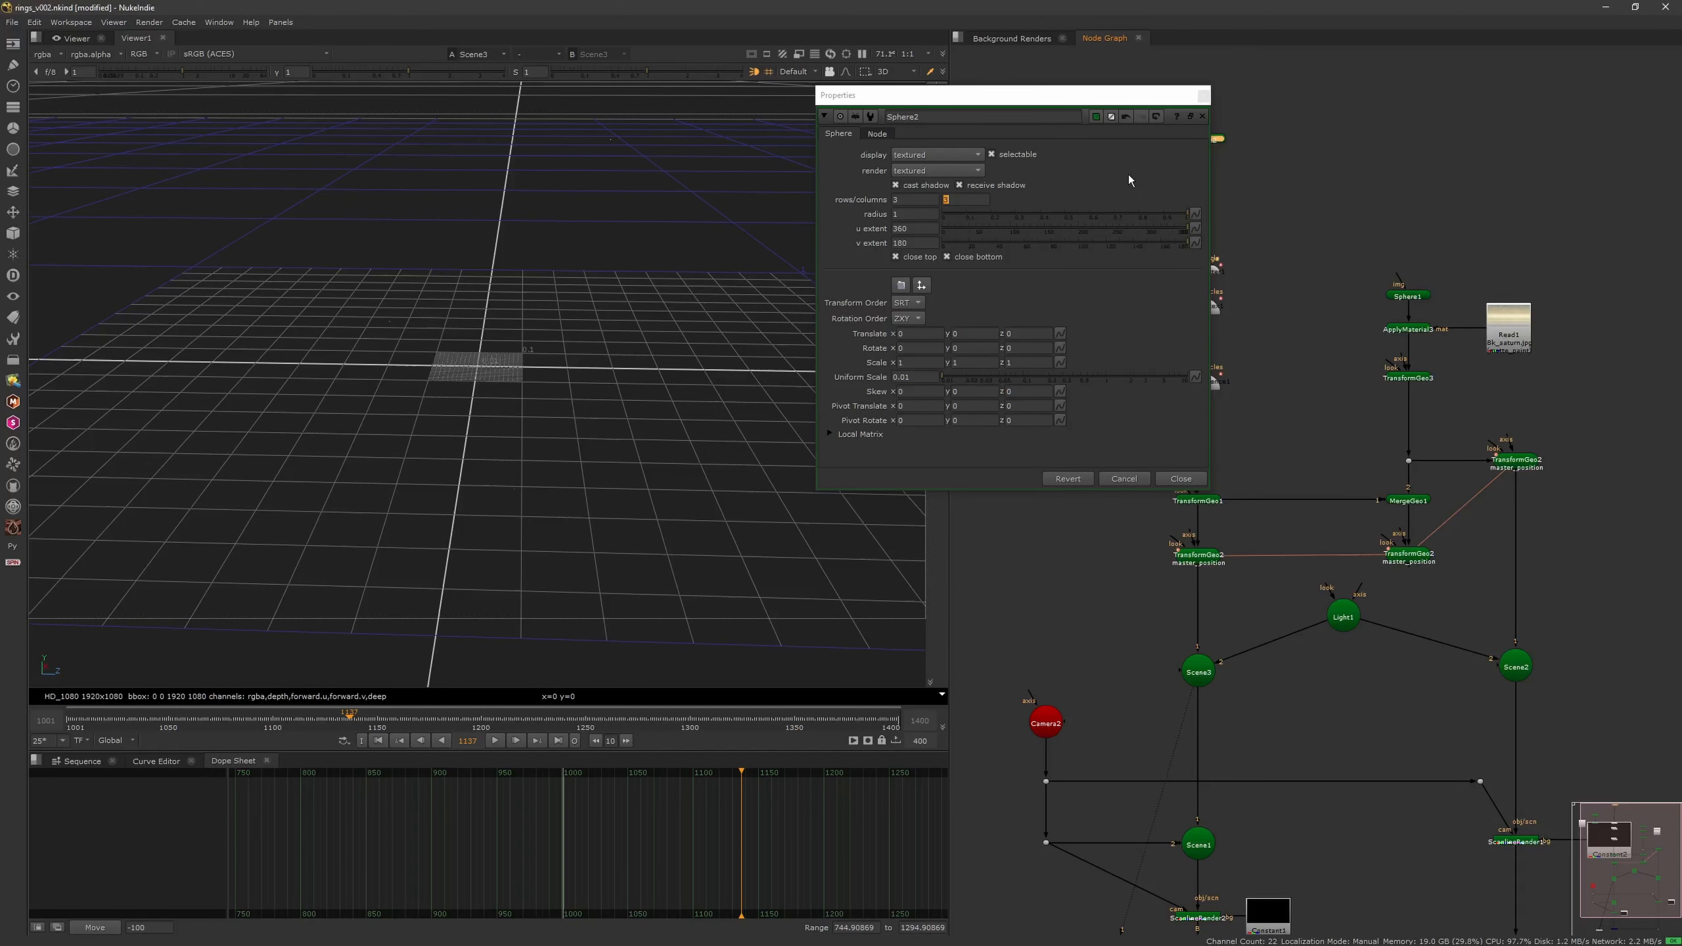
pyautogui.click(1204, 98)
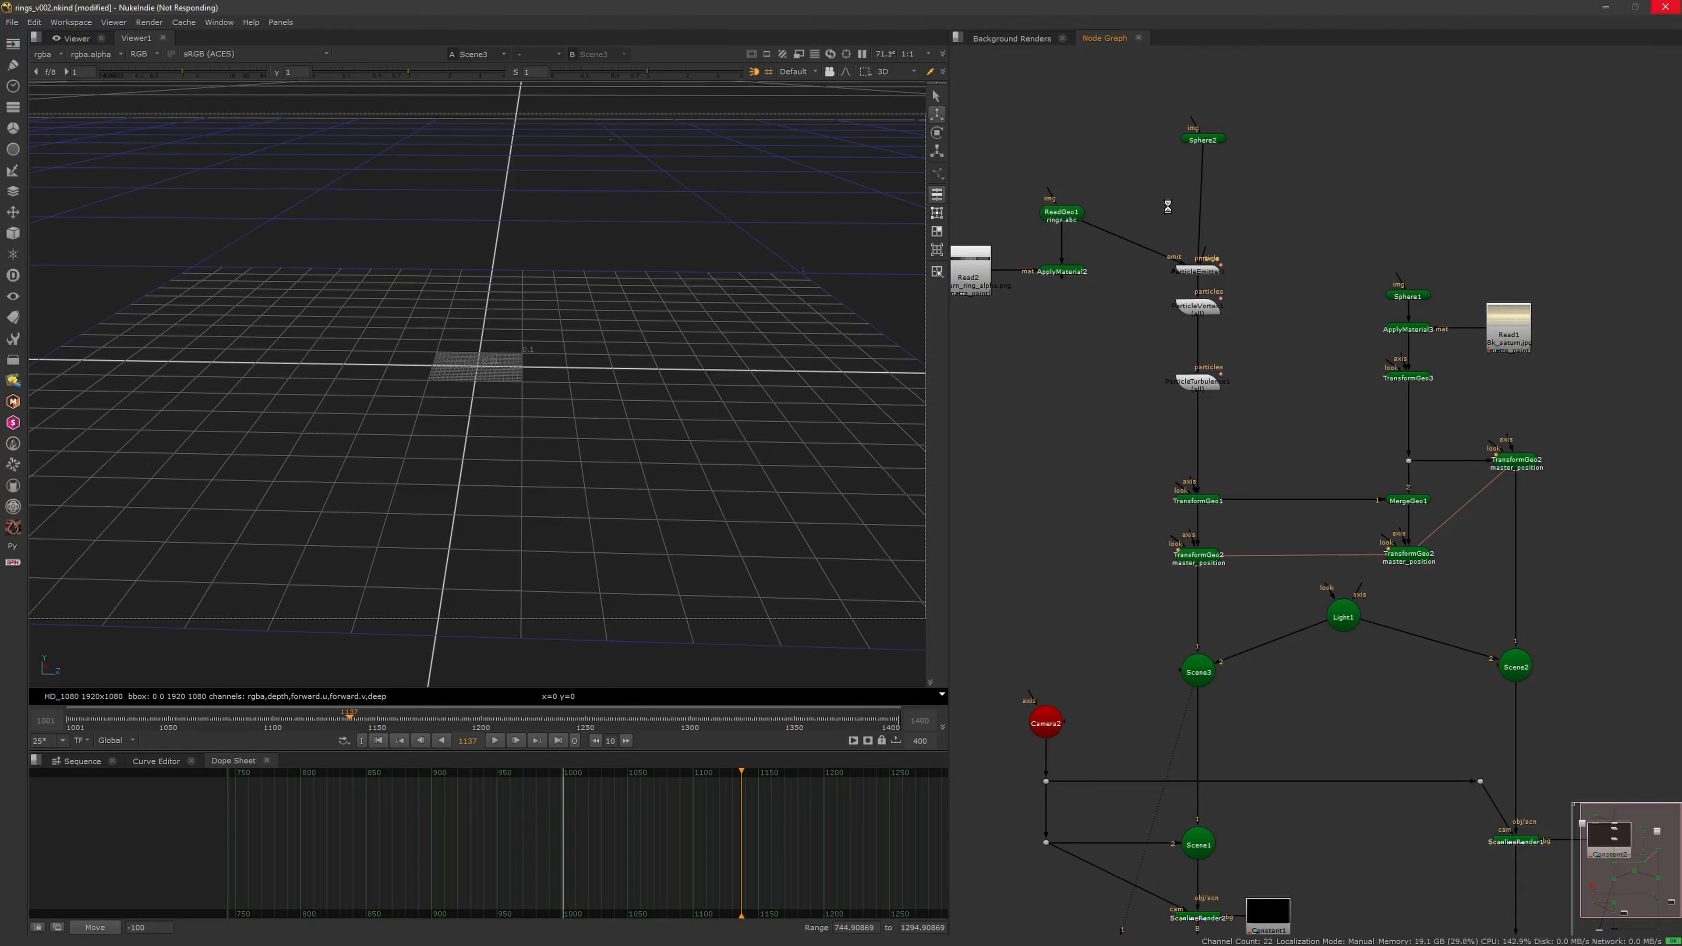
# Align Sphere2 above the particle emitter, move the emitter up and display its output in the viewer
pyautogui.moveTo(1203, 139); pyautogui.dragTo(1197, 137)
pyautogui.moveTo(1191, 273); pyautogui.dragTo(1192, 218)
pyautogui.scroll(-10, 659, 494)
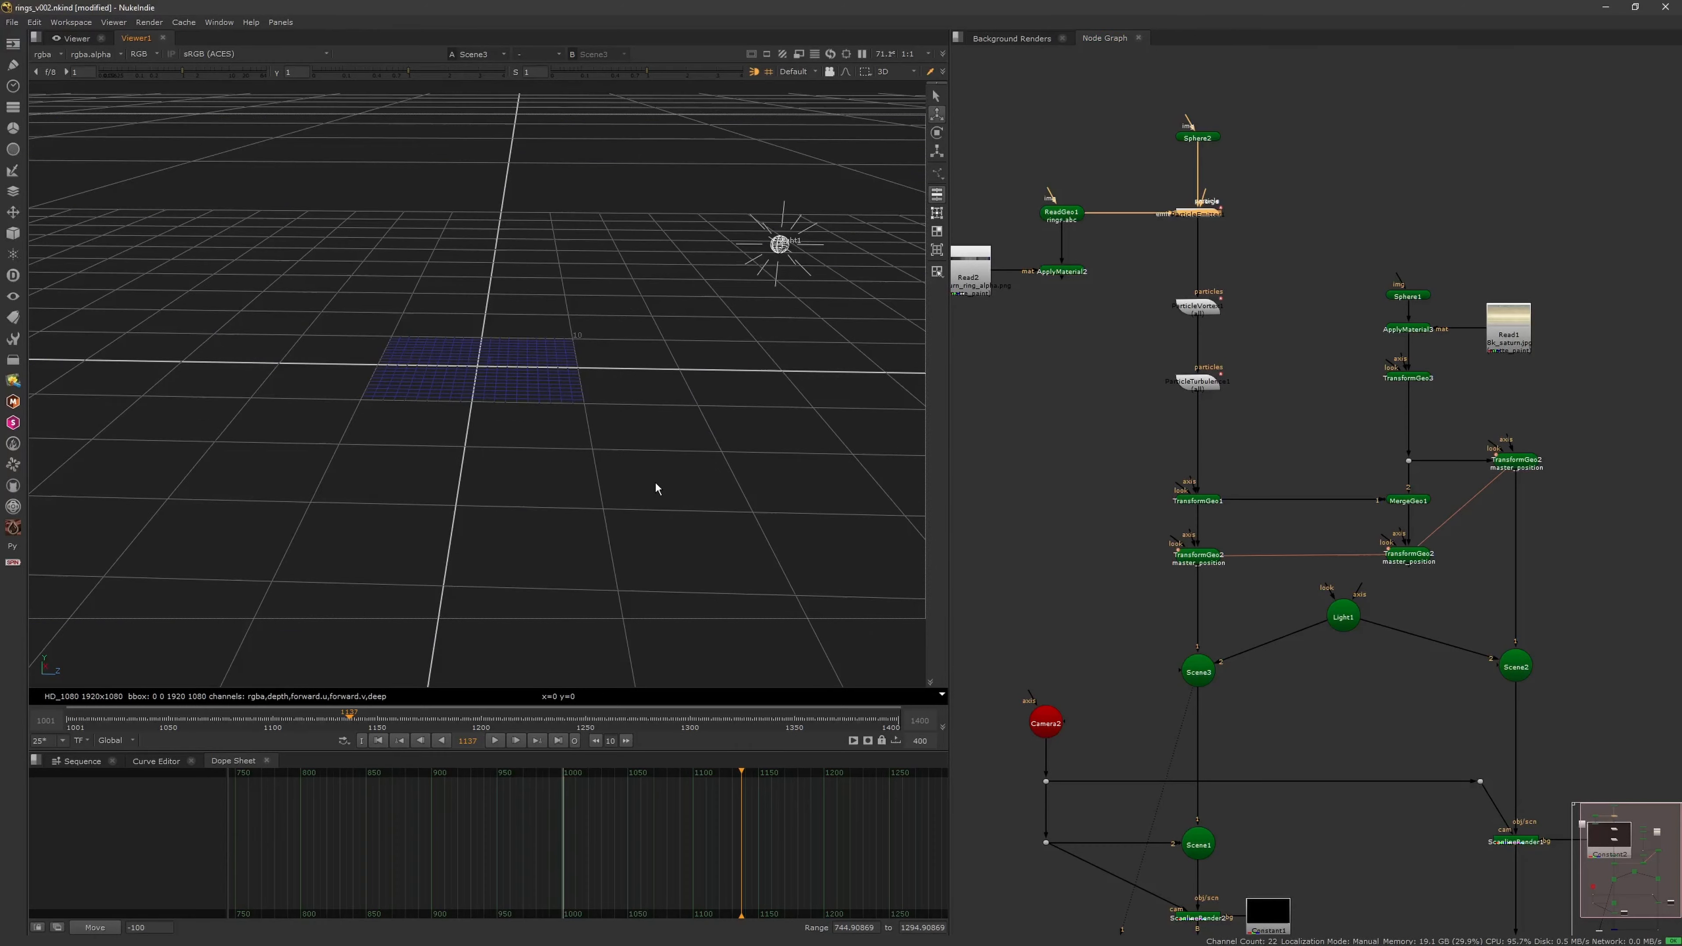
pyautogui.press('1')
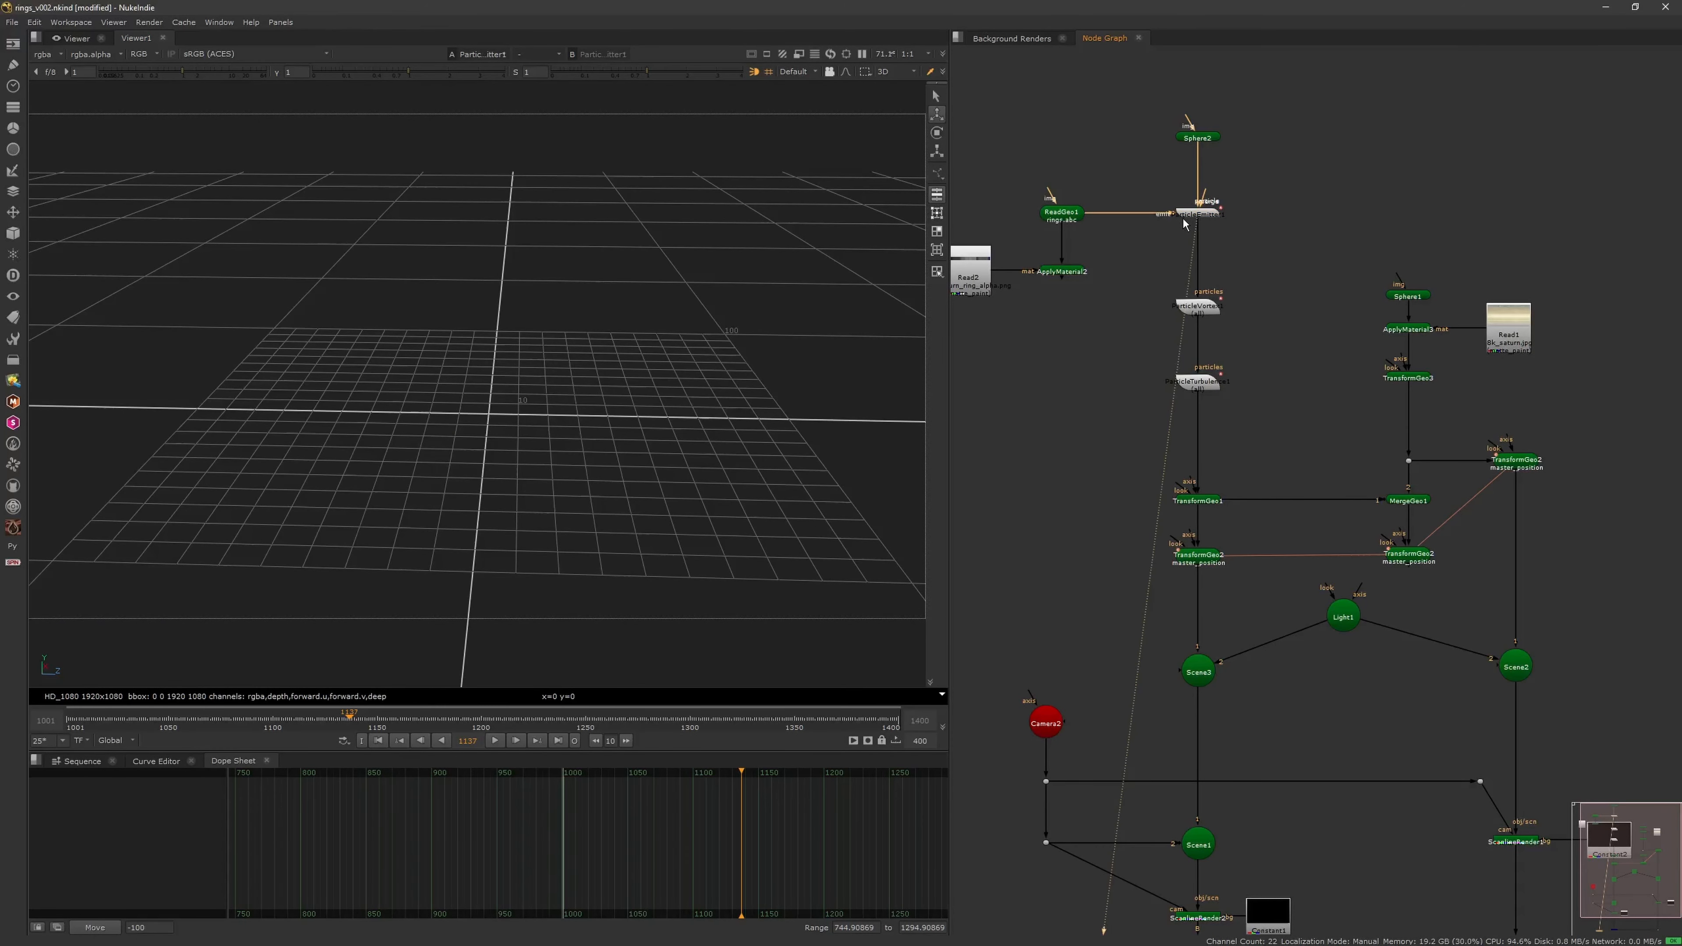
# Check Sphere2's geometry and scale settings
pyautogui.click(1195, 138)
pyautogui.doubleClick(1192, 138)
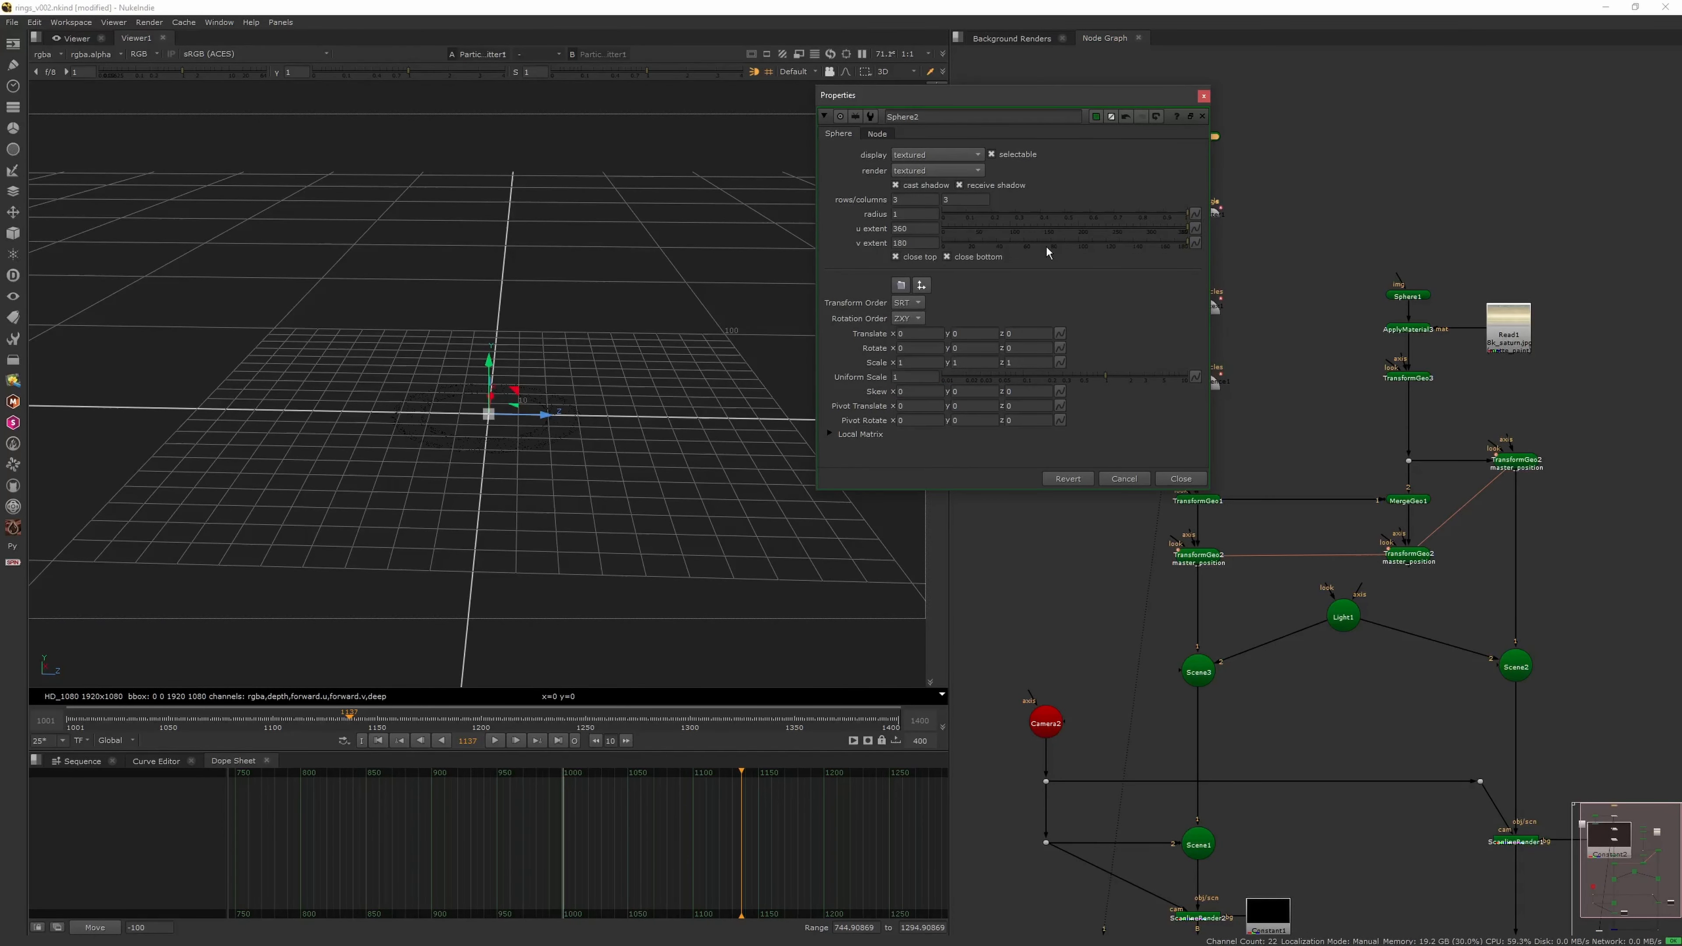
pyautogui.click(1204, 96)
# Go to the first frame and examine the particle emitter's ring from a wider angle in the 3D view
pyautogui.click(1189, 218)
pyautogui.click(753, 71)
pyautogui.click(378, 741)
pyautogui.scroll(-5, 587, 528)
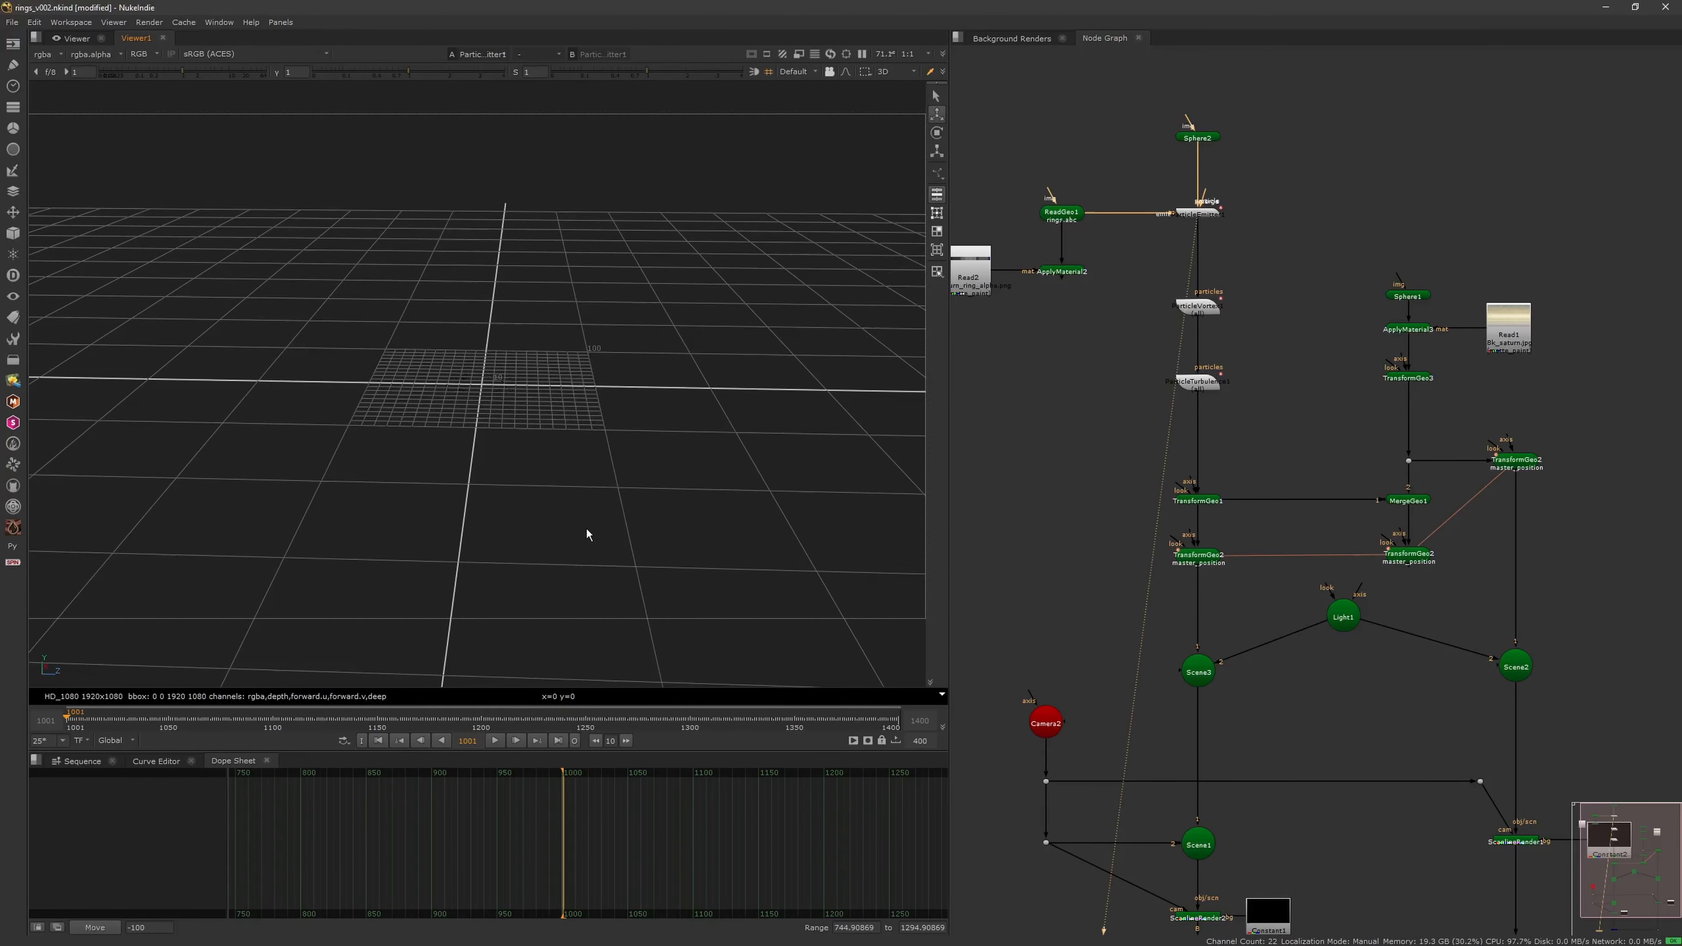
pyautogui.scroll(-5, 588, 536)
pyautogui.click(1194, 213)
pyautogui.scroll(-5, 629, 421)
pyautogui.keyDown('ctrl'); pyautogui.moveTo(663, 423); pyautogui.dragTo(579, 488); pyautogui.keyUp('ctrl')
pyautogui.scroll(-6, 581, 492)
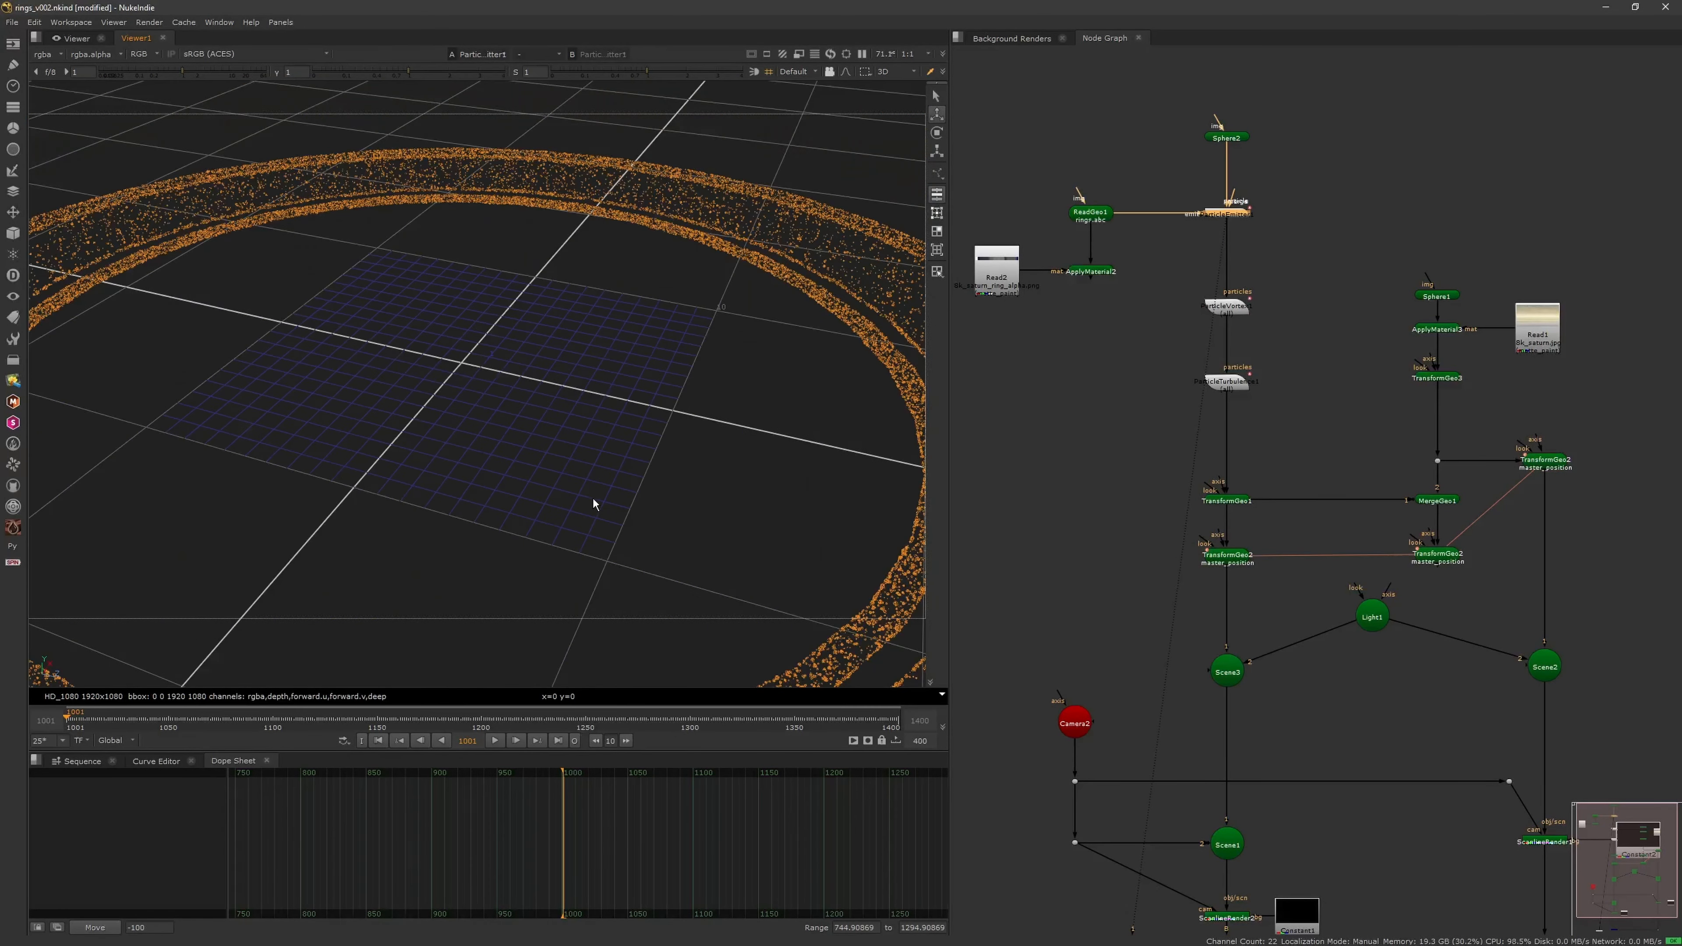
# Inspect the particle turbulence and Scene3 outputs in the viewer, including the settings of Light1
pyautogui.click(722, 533)
pyautogui.moveTo(1219, 539); pyautogui.dragTo(1194, 428, button='middle')
pyautogui.click(1209, 552)
pyautogui.click(1198, 272)
pyautogui.press('1')
pyautogui.click(1202, 562)
pyautogui.press('1')
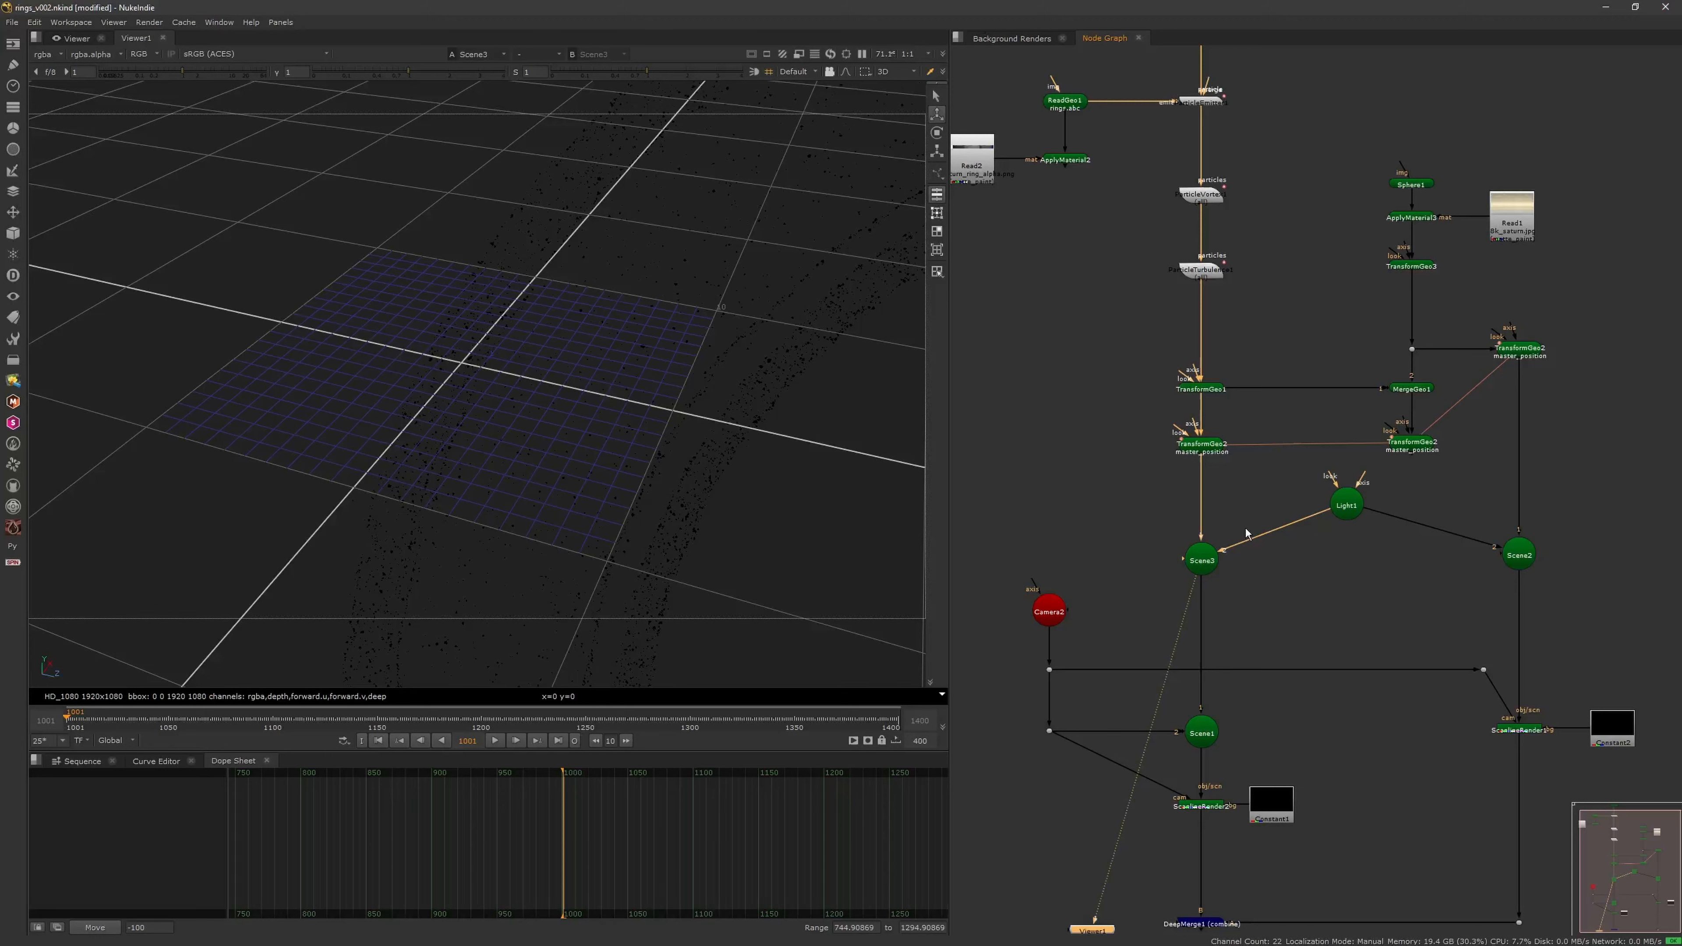
pyautogui.doubleClick(1347, 505)
pyautogui.click(1416, 470)
# Delete Scene1 from the particle branch and move the camera's Dot level with ScanlineRender2
pyautogui.click(1203, 733)
pyautogui.press('1')
pyautogui.moveTo(1204, 733); pyautogui.dragTo(1190, 478, button='middle')
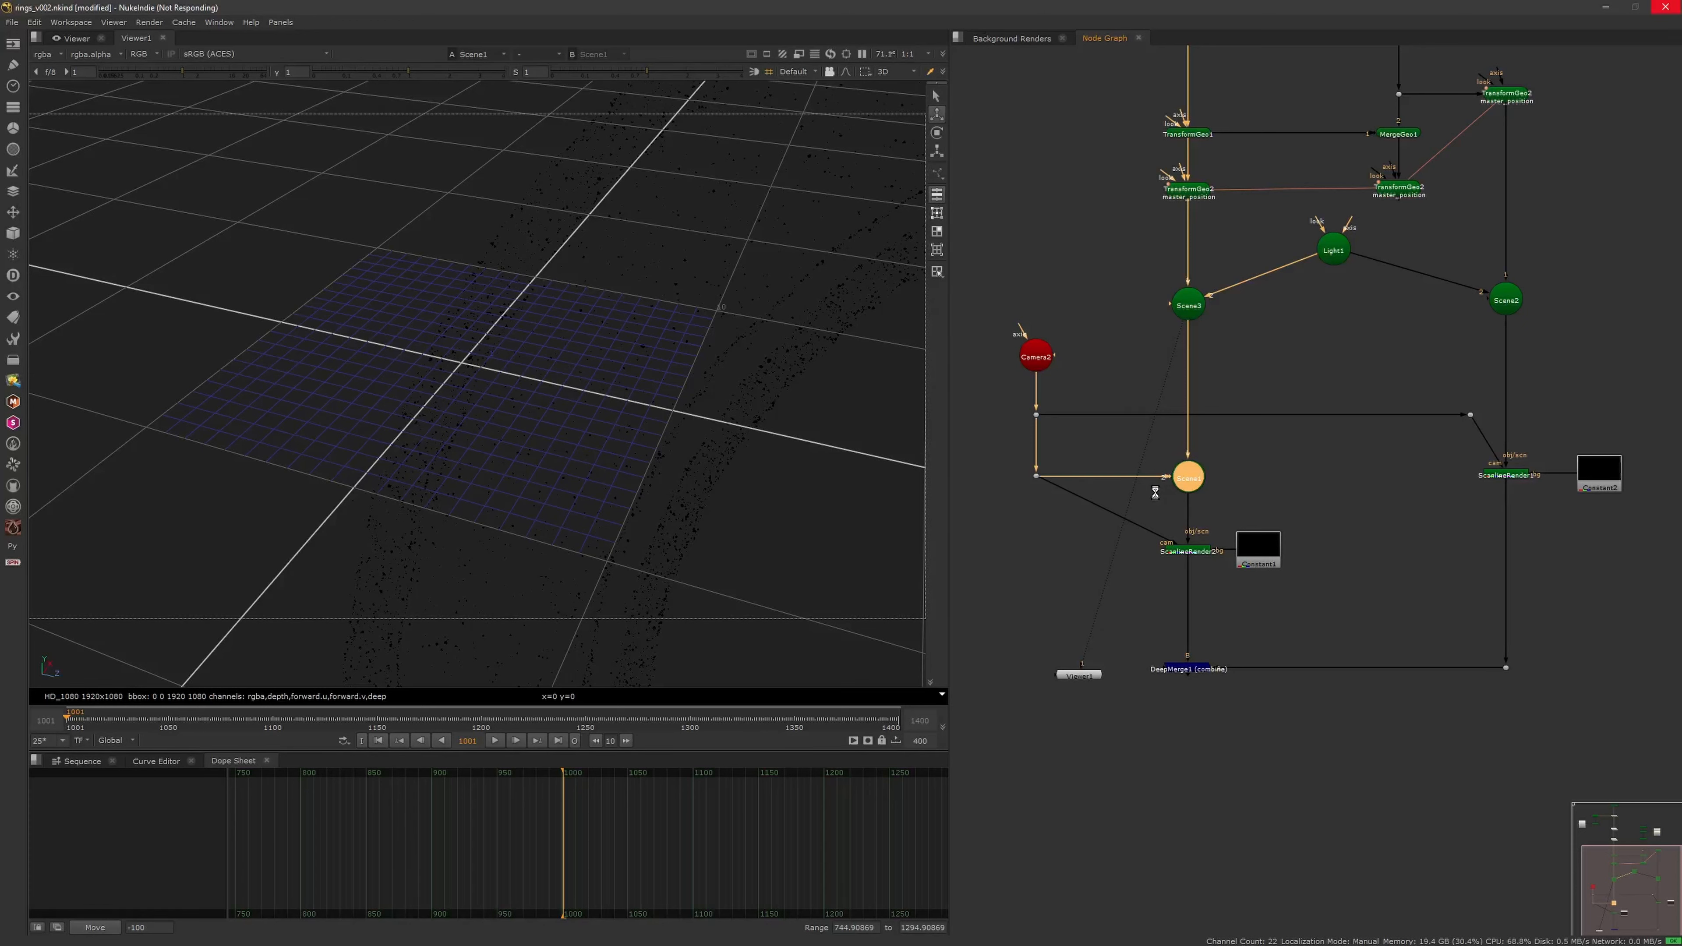
pyautogui.click(1191, 487)
pyautogui.press('Delete')
pyautogui.click(1039, 511)
pyautogui.moveTo(1036, 476); pyautogui.dragTo(1036, 549)
# Disconnect Light1 from Scene3 and check ScanlineRender2's full frame in the viewer
pyautogui.click(1189, 552)
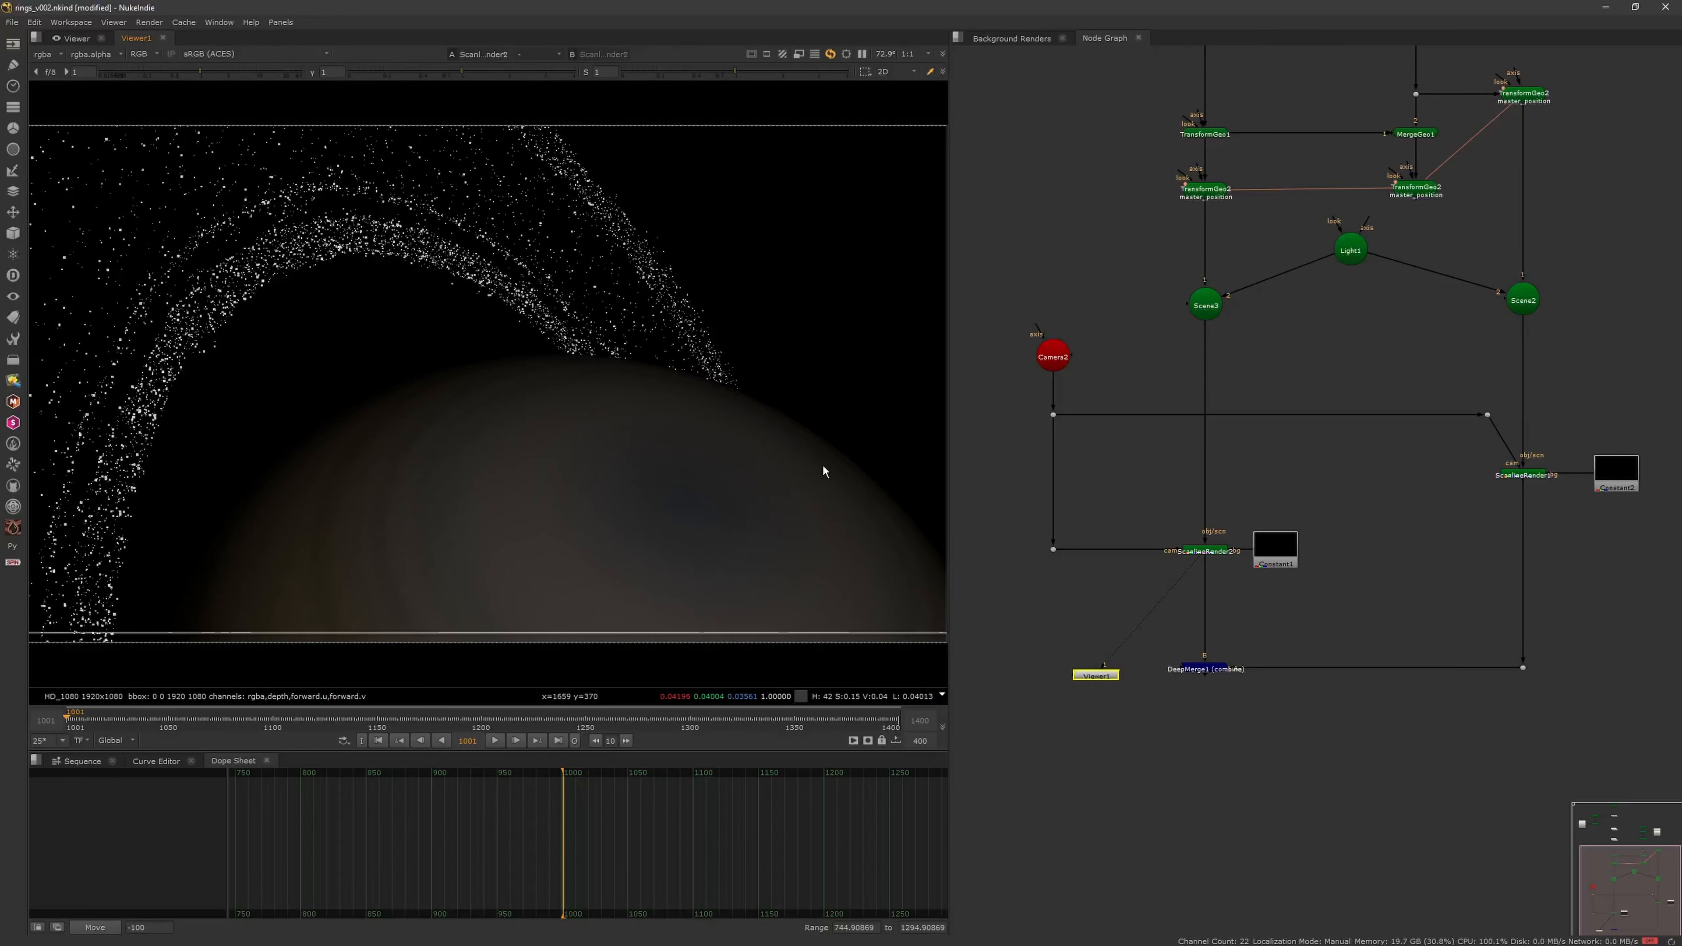
pyautogui.click(1225, 372)
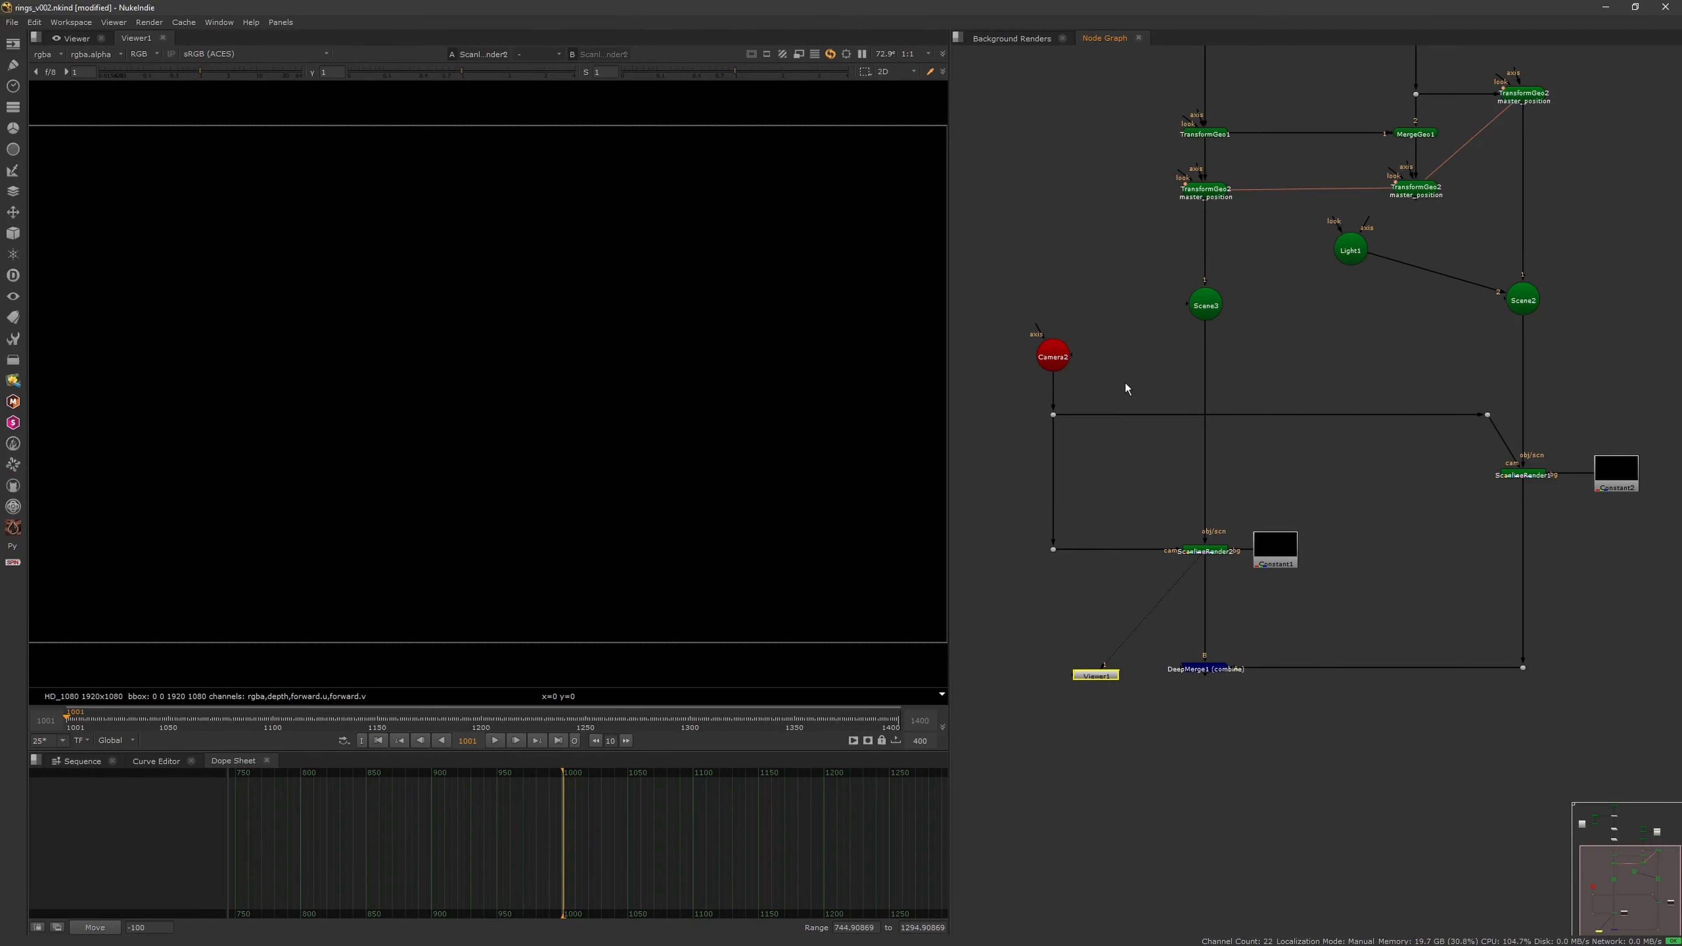
pyautogui.scroll(-3, 812, 548)
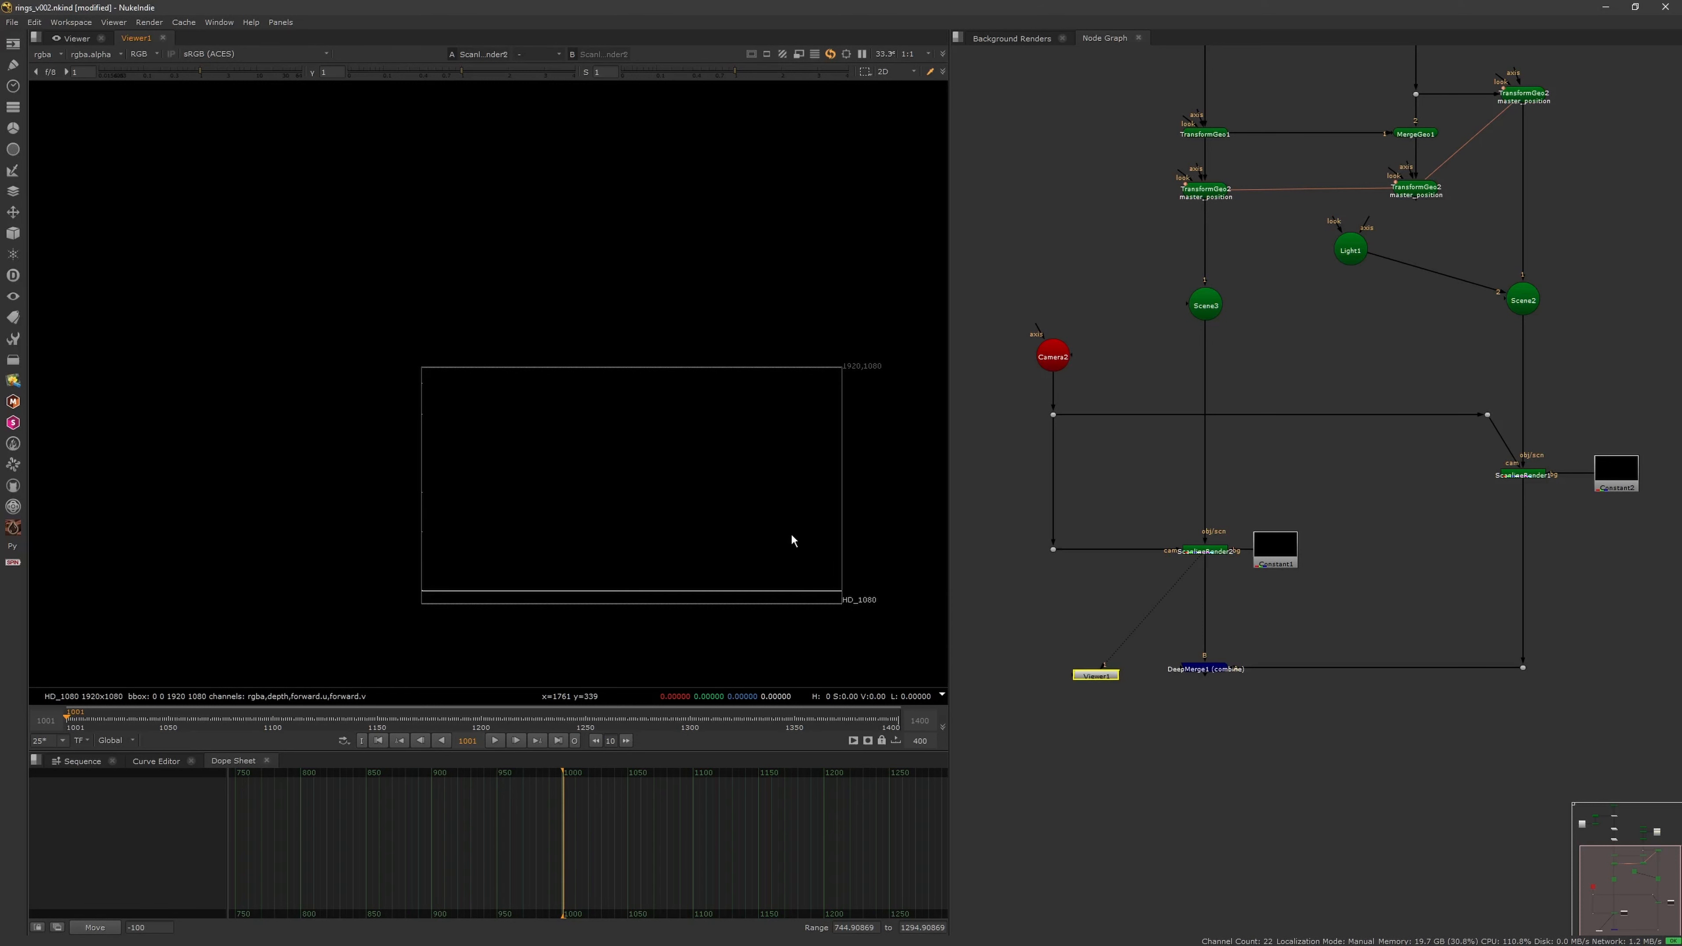
pyautogui.press('f')
pyautogui.click(1299, 246)
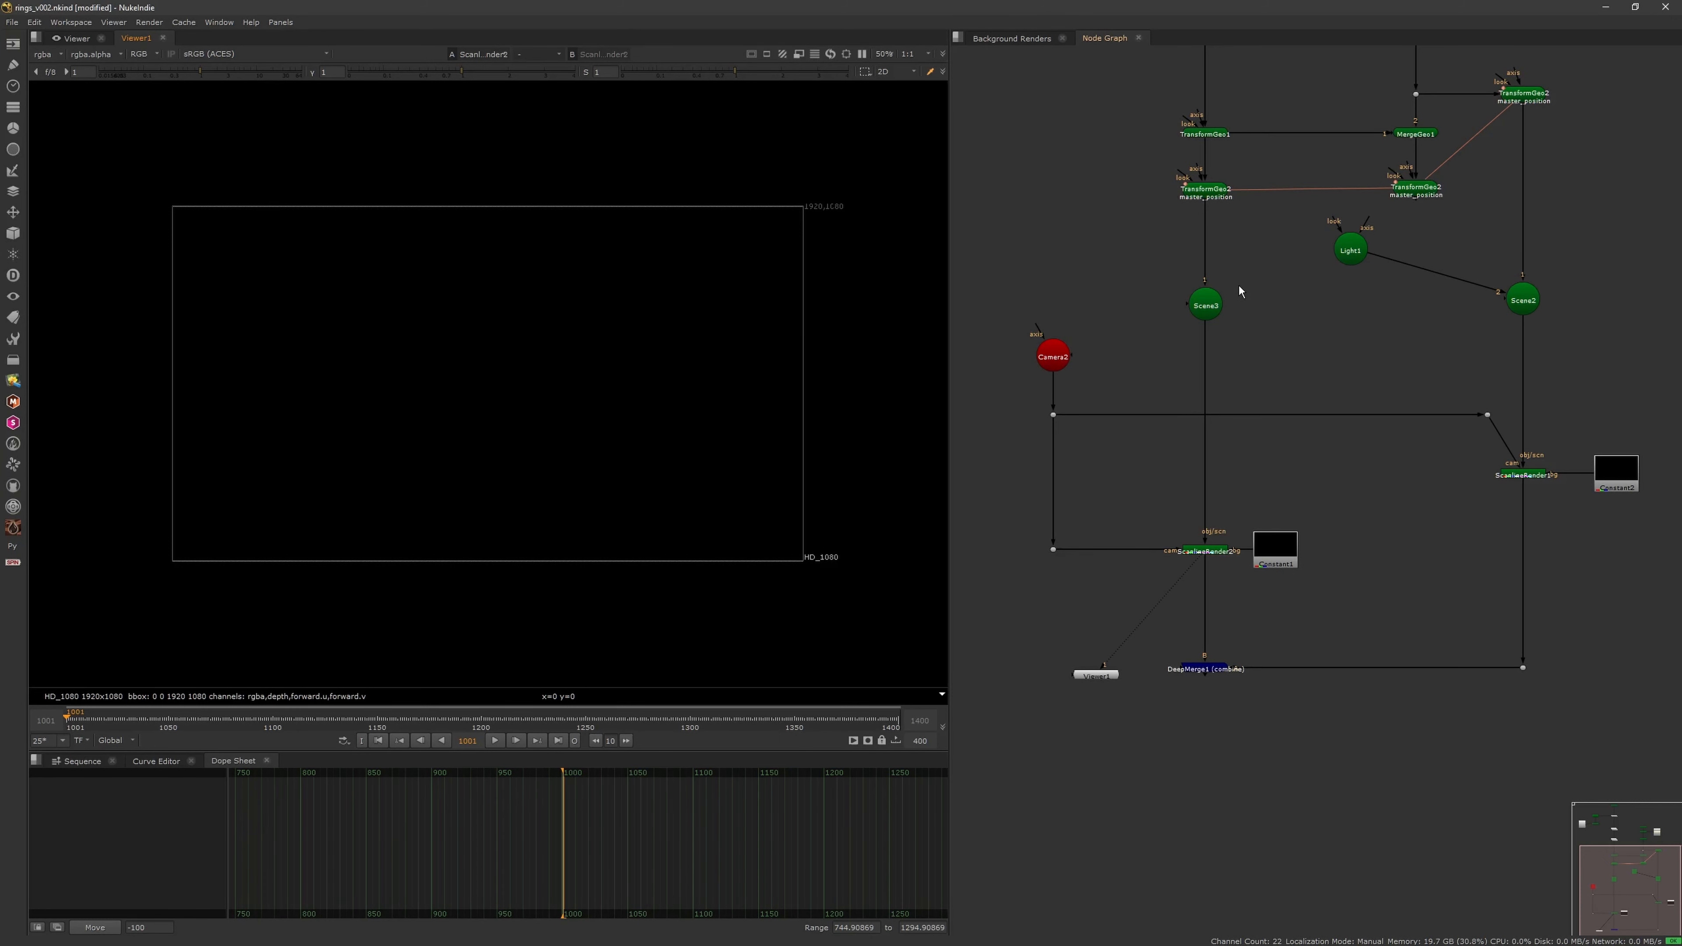
# Open the particle emitter's properties to review its emission and color settings
pyautogui.moveTo(1165, 303); pyautogui.dragTo(1146, 731, button='middle')
pyautogui.moveTo(1079, 276); pyautogui.dragTo(1156, 326, button='middle')
pyautogui.moveTo(1128, 354); pyautogui.dragTo(1189, 371)
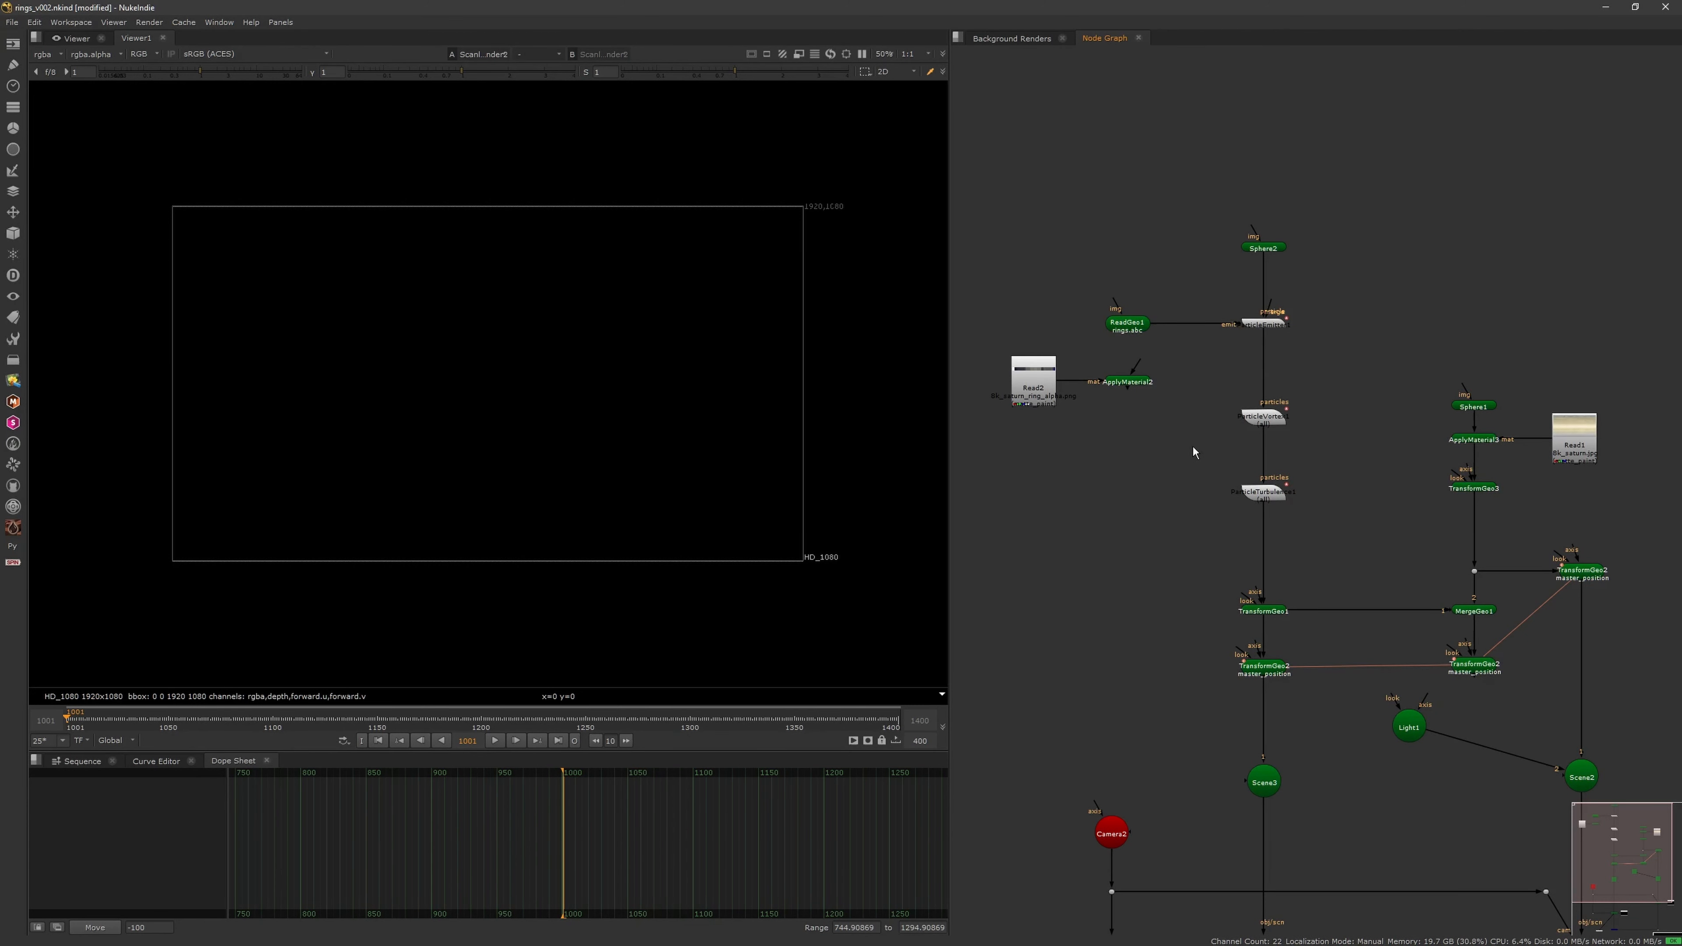
pyautogui.doubleClick(1265, 326)
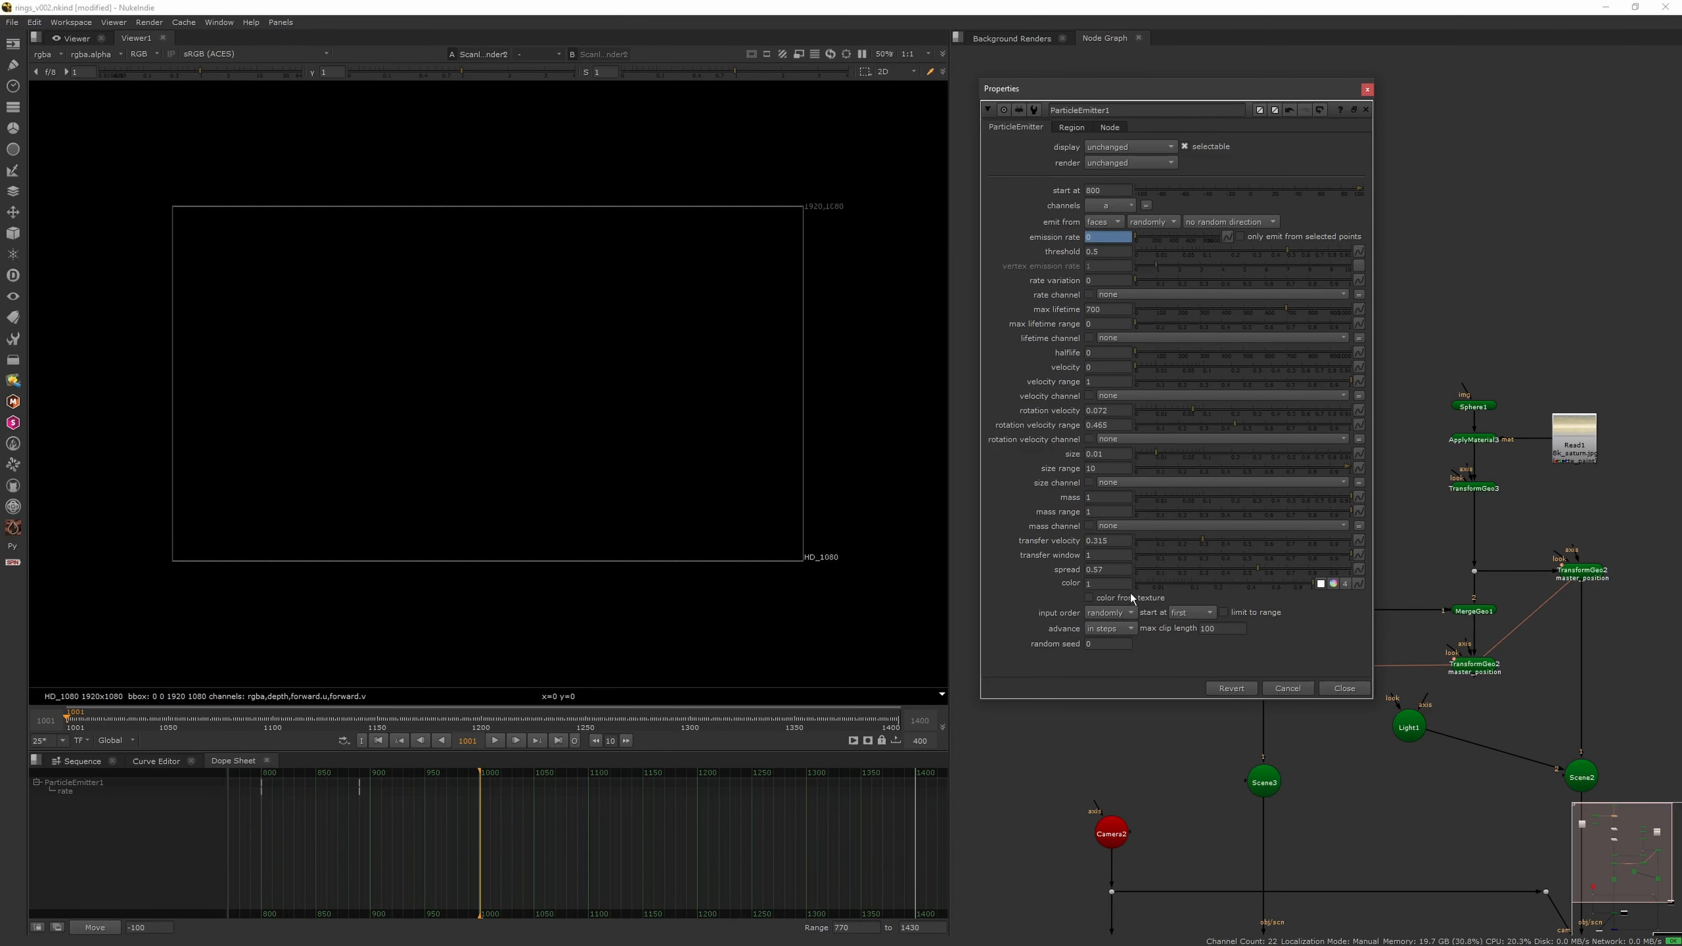
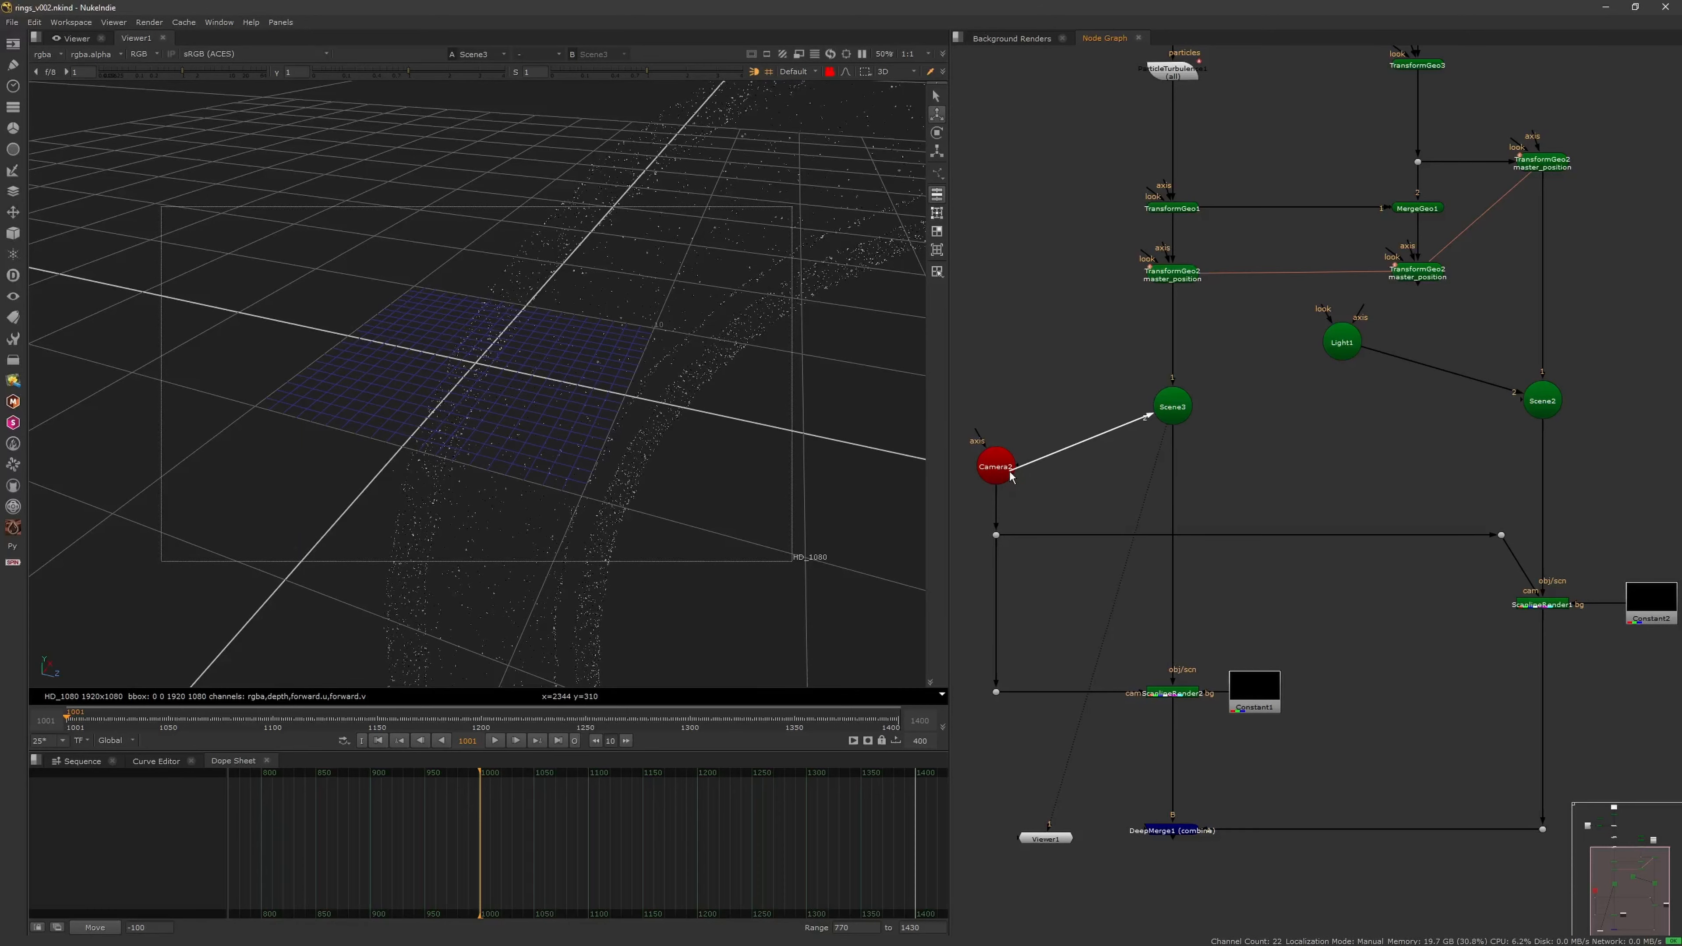
# Look through Camera2 in the 3D viewer and reconnect Light1 to Scene3
pyautogui.click(804, 72)
pyautogui.click(805, 102)
pyautogui.click(1331, 355)
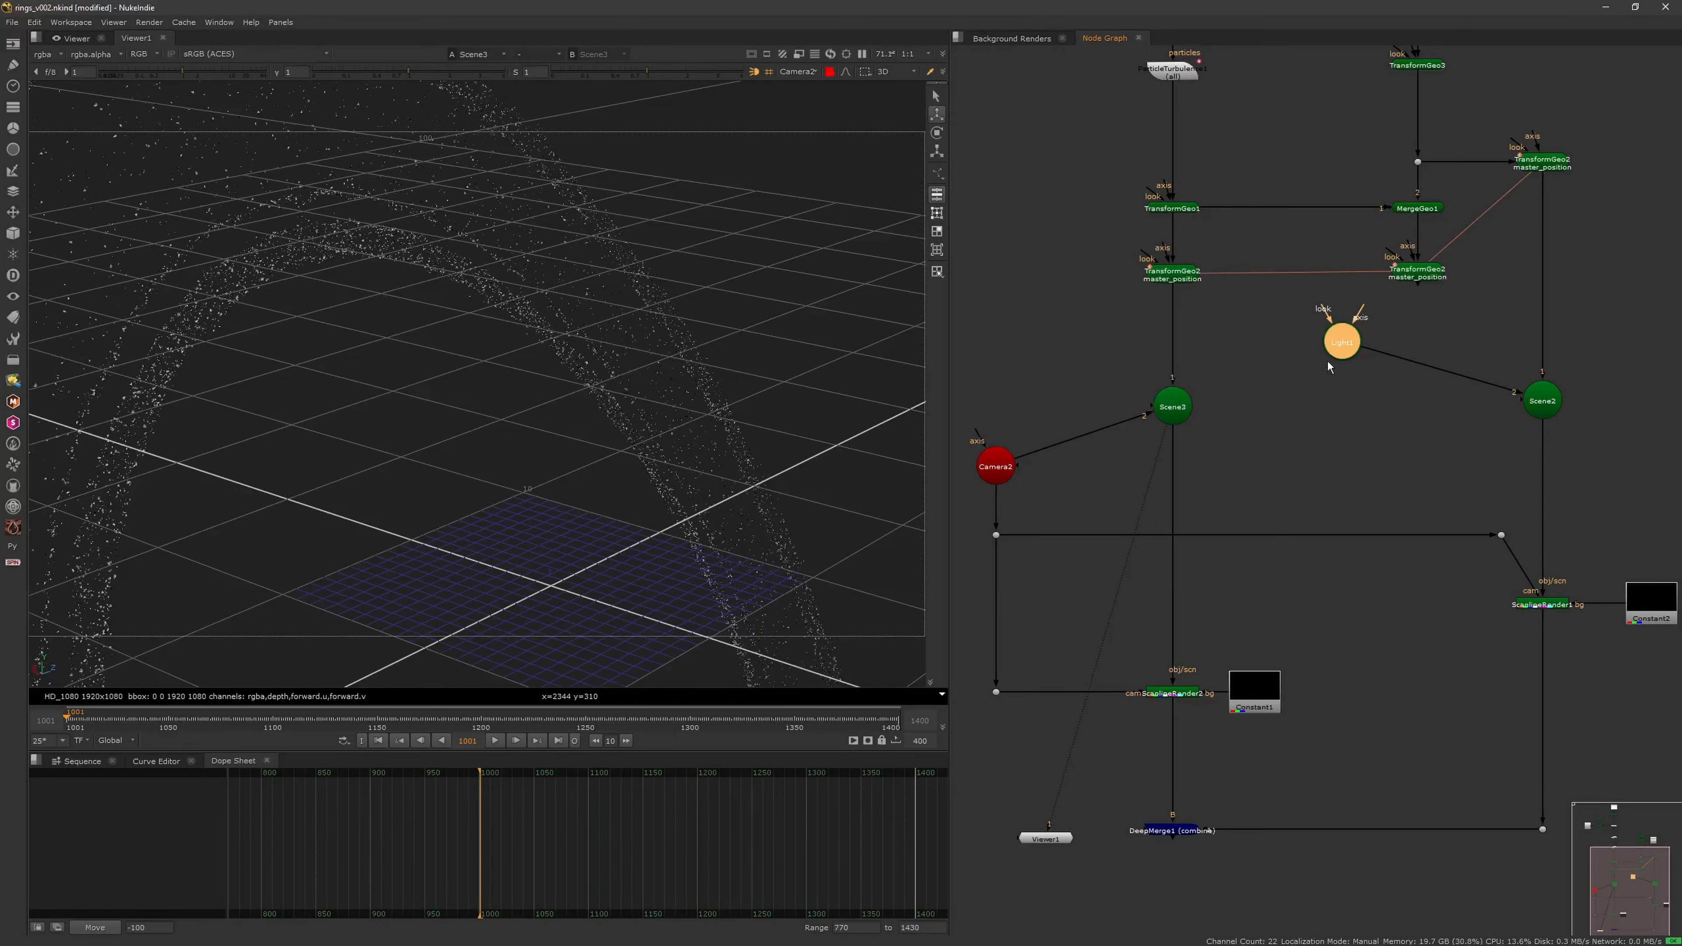
pyautogui.click(1327, 360)
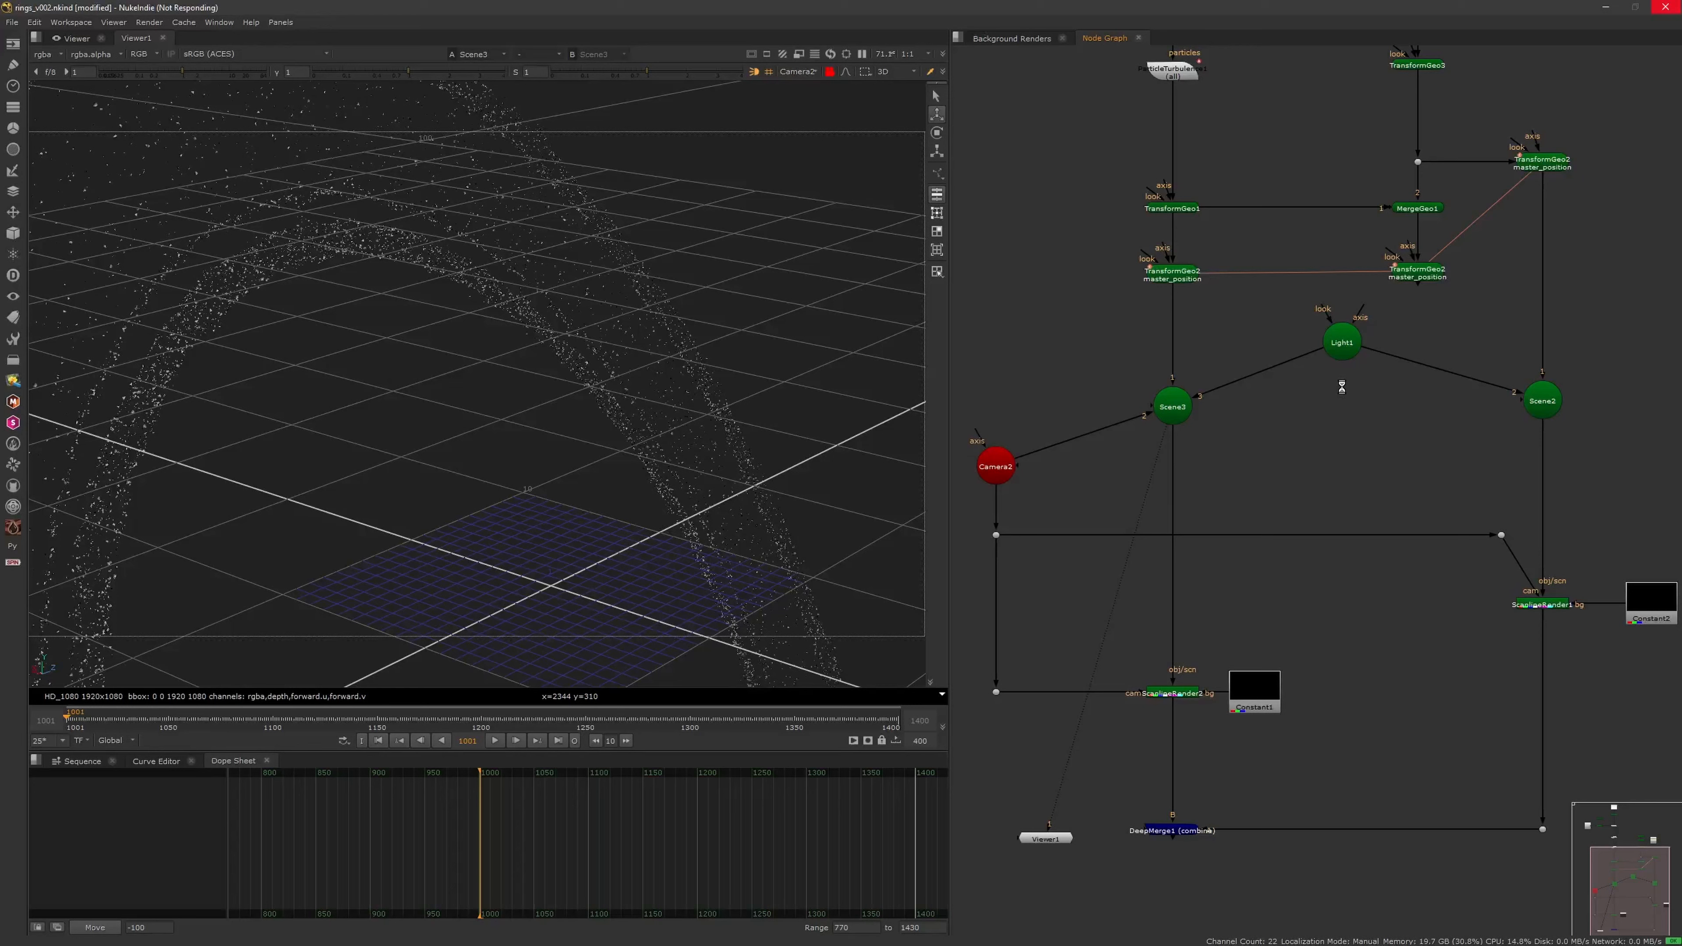
# Line up the Light1 node between the two scene nodes and move the light along its X axis
pyautogui.click(1350, 393)
pyautogui.moveTo(1348, 382); pyautogui.dragTo(1347, 408)
pyautogui.doubleClick(1346, 405)
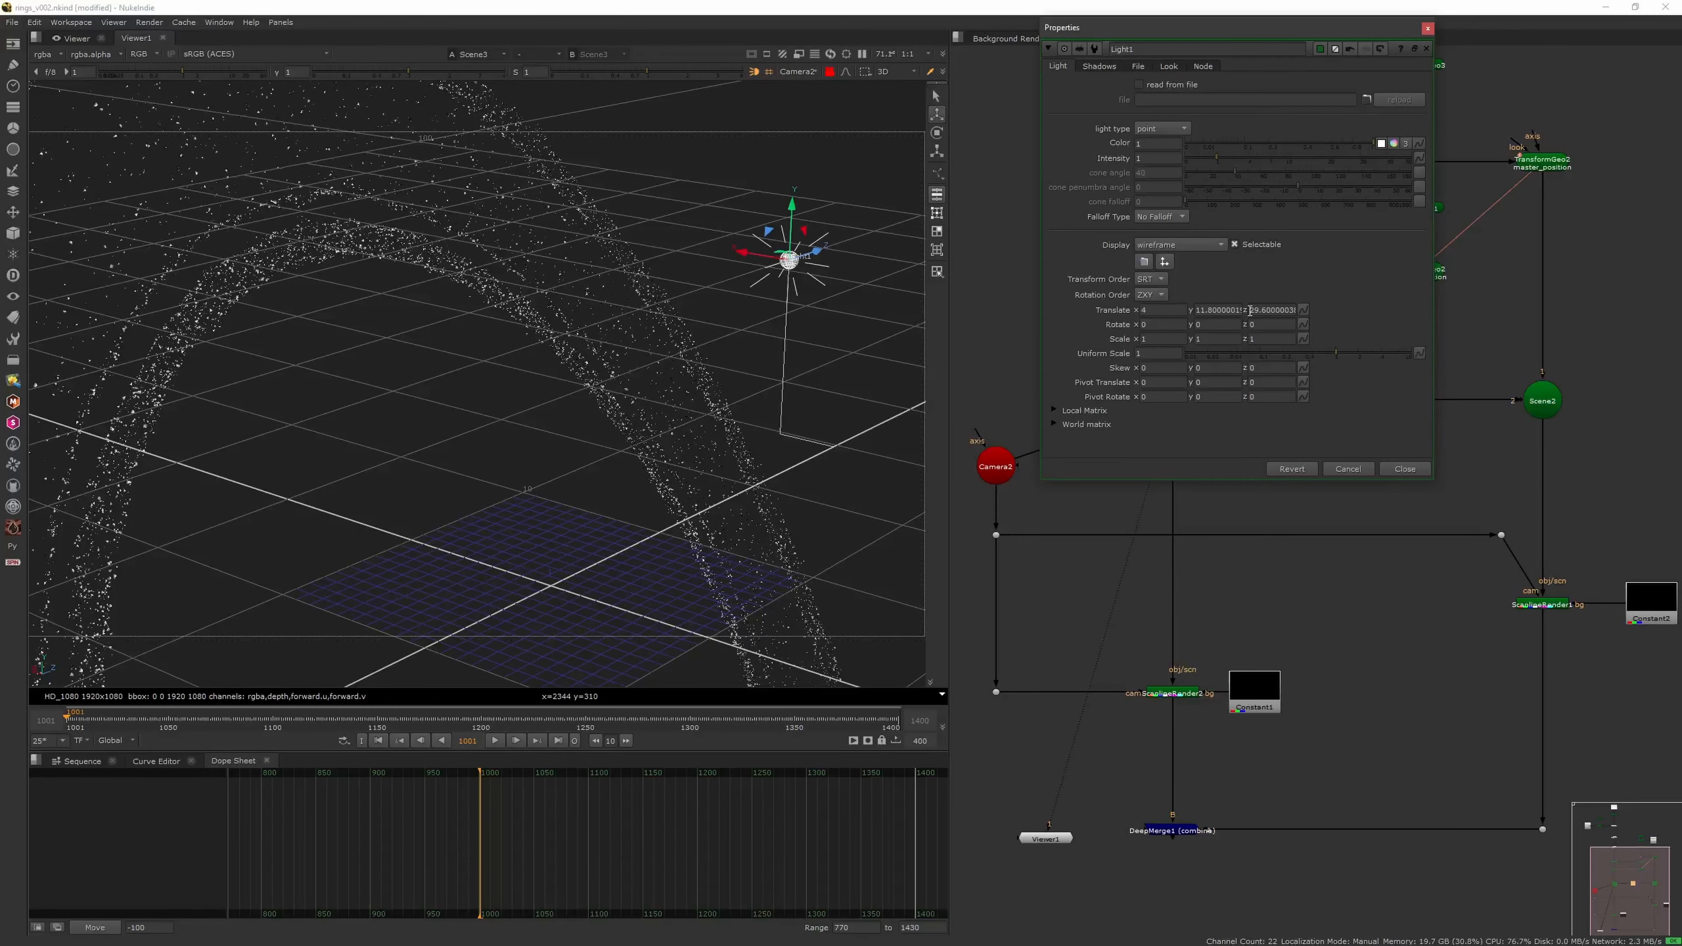
pyautogui.moveTo(749, 253); pyautogui.dragTo(559, 250)
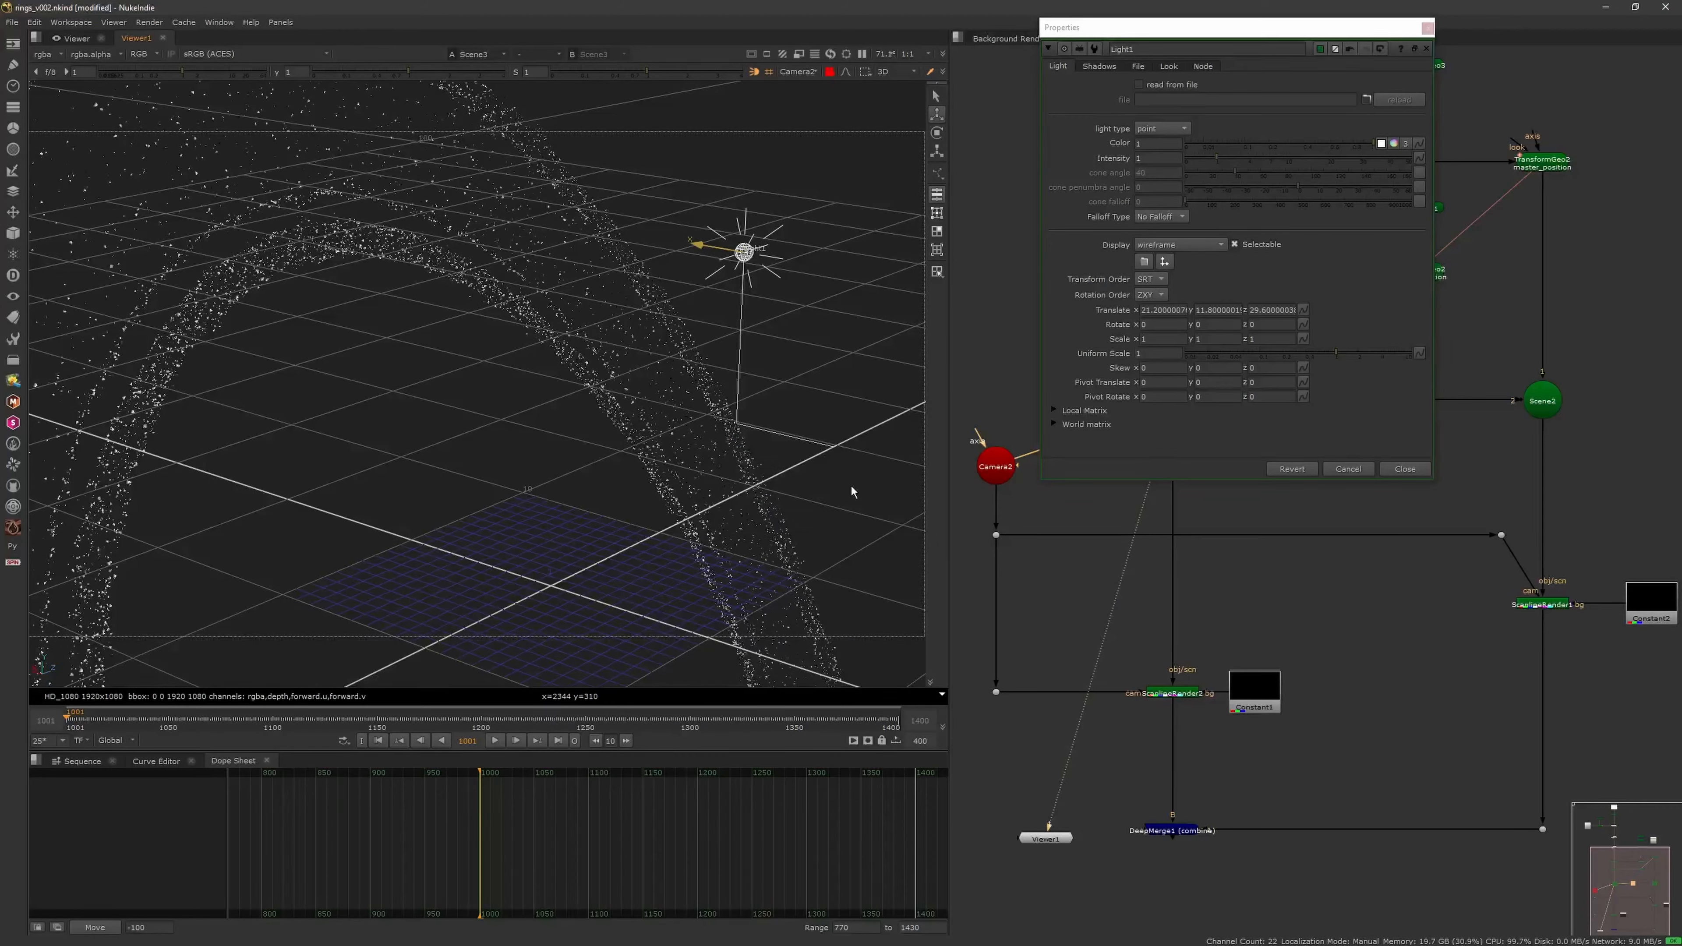
pyautogui.click(1428, 28)
# Unlock the 3D view from the camera, orbit around the rings and reposition Light1 with its move handles
pyautogui.moveTo(1254, 147); pyautogui.dragTo(1277, 615, button='middle')
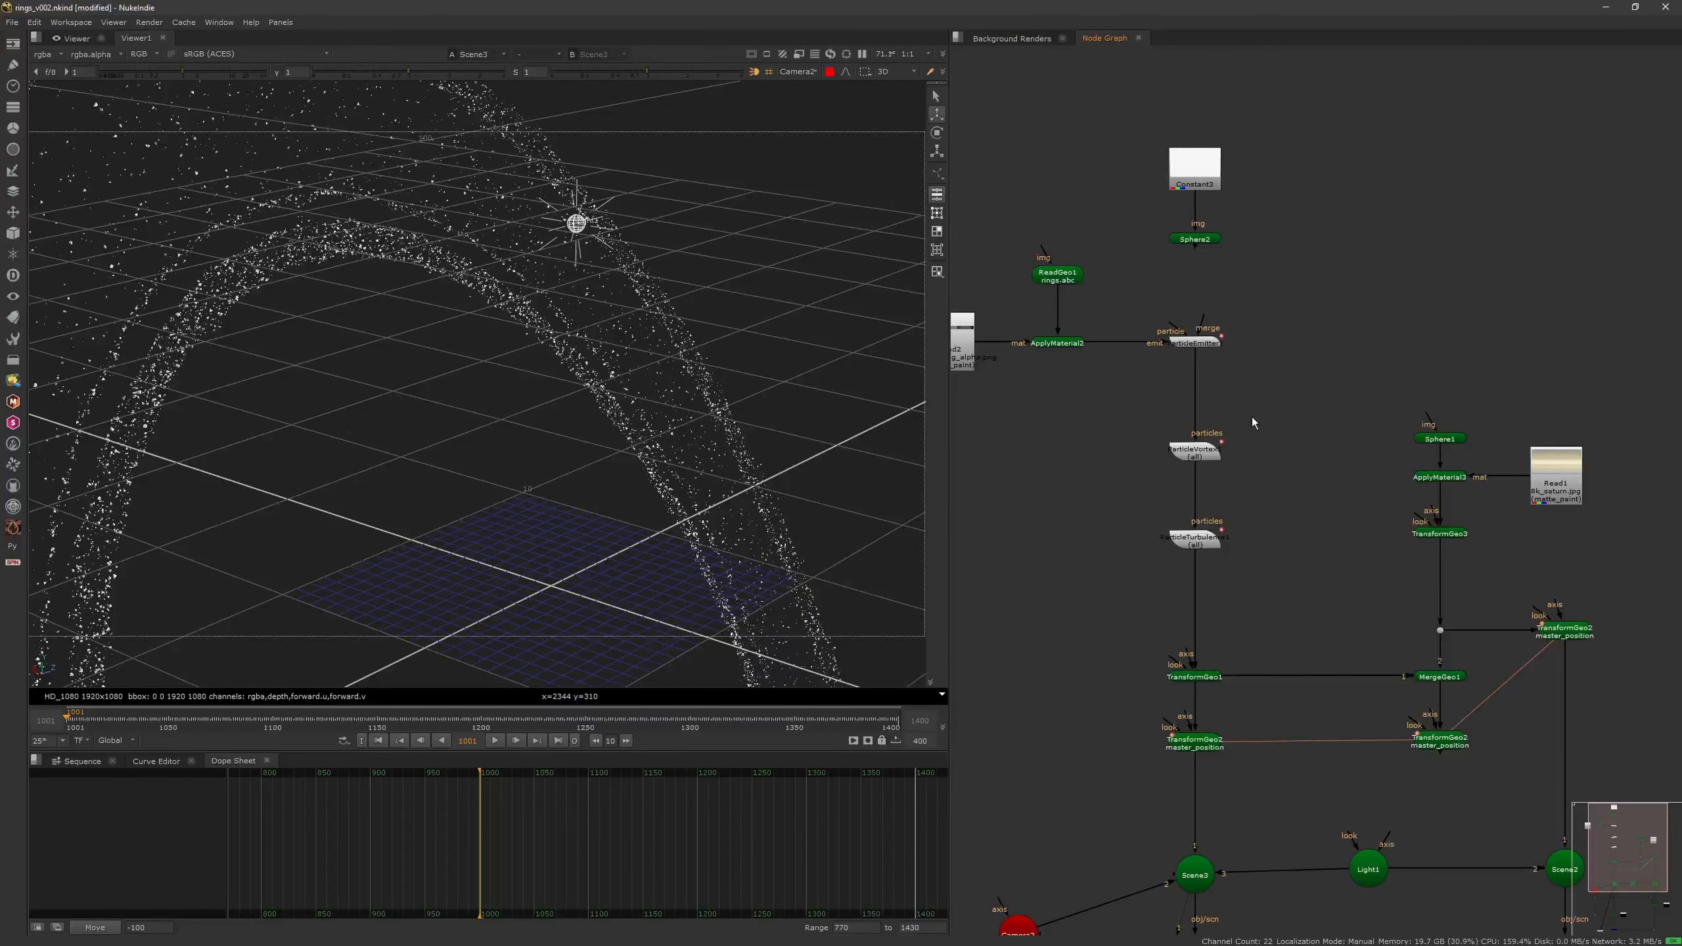
pyautogui.moveTo(1252, 422); pyautogui.dragTo(1289, 102, button='middle')
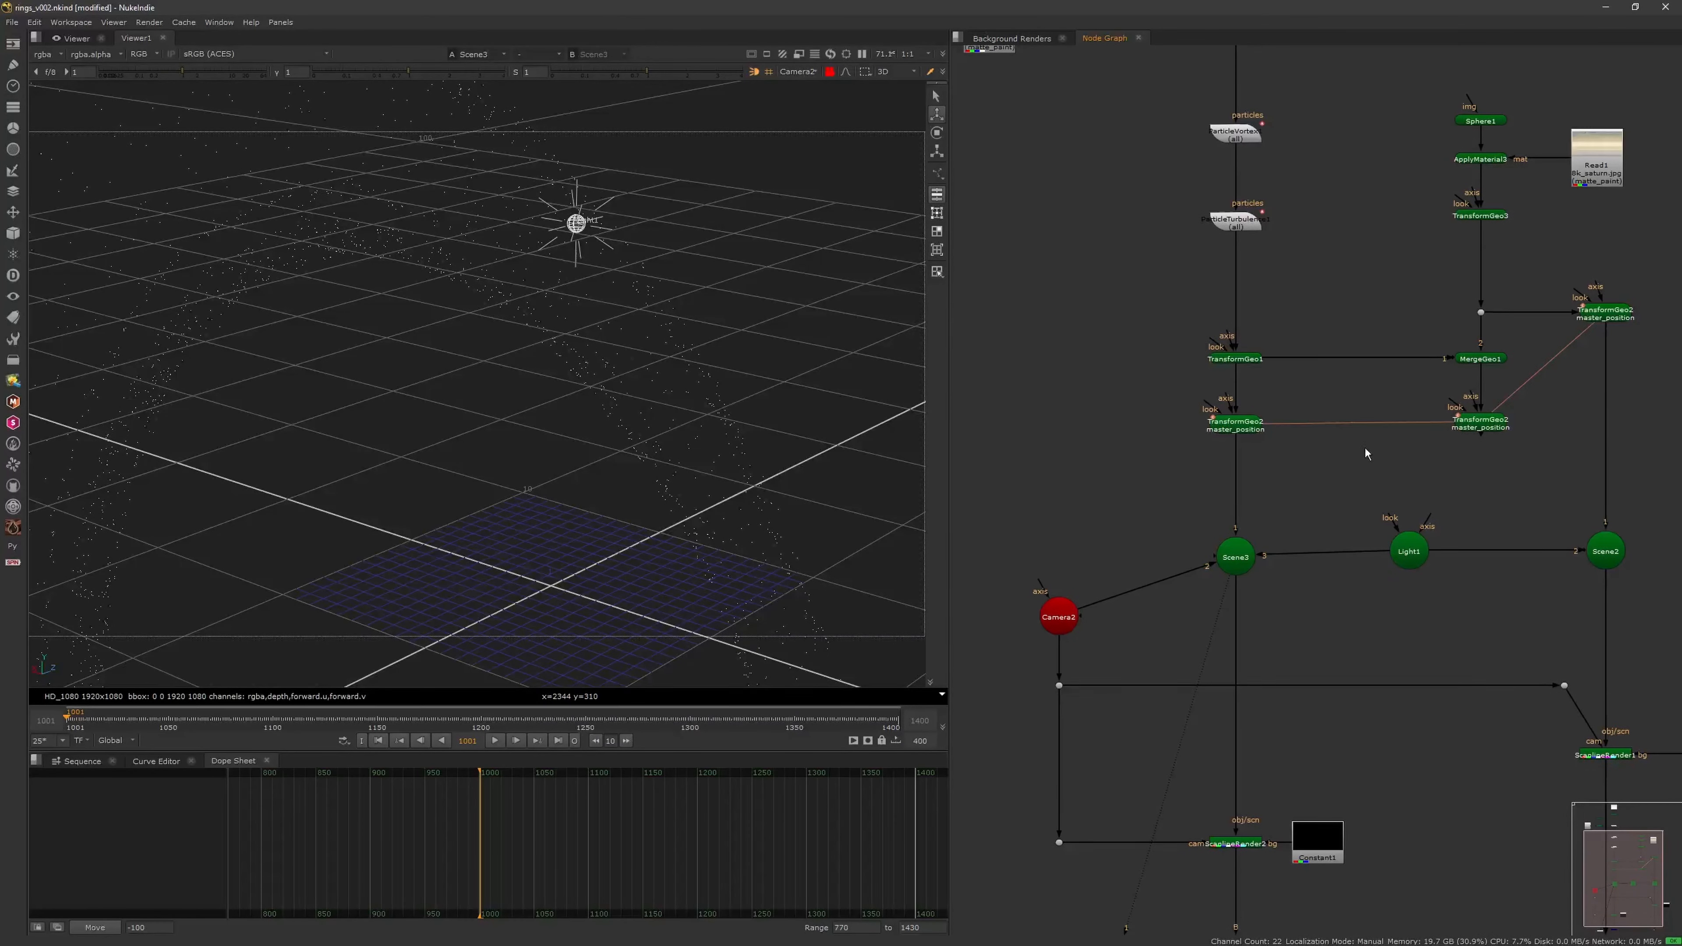
pyautogui.click(831, 77)
pyautogui.scroll(-4, 770, 267)
pyautogui.keyDown('ctrl'); pyautogui.moveTo(770, 267); pyautogui.dragTo(601, 308); pyautogui.keyUp('ctrl')
pyautogui.doubleClick(601, 253)
pyautogui.moveTo(549, 247); pyautogui.dragTo(646, 451)
pyautogui.moveTo(219, 265); pyautogui.dragTo(349, 383)
pyautogui.keyDown('ctrl'); pyautogui.moveTo(348, 383); pyautogui.dragTo(492, 297); pyautogui.keyUp('ctrl')
pyautogui.scroll(4, 492, 297)
pyautogui.moveTo(278, 312); pyautogui.dragTo(421, 322)
pyautogui.moveTo(469, 266); pyautogui.dragTo(468, 207)
pyautogui.scroll(-4, 451, 348)
pyautogui.keyDown('ctrl'); pyautogui.moveTo(452, 348); pyautogui.dragTo(218, 507); pyautogui.keyUp('ctrl')
pyautogui.click(1427, 49)
# Display ScanlineRender2 to check the lit particle rings and save the comp
pyautogui.moveTo(1252, 795); pyautogui.dragTo(1230, 549, button='middle')
pyautogui.click(1221, 597)
pyautogui.press('1')
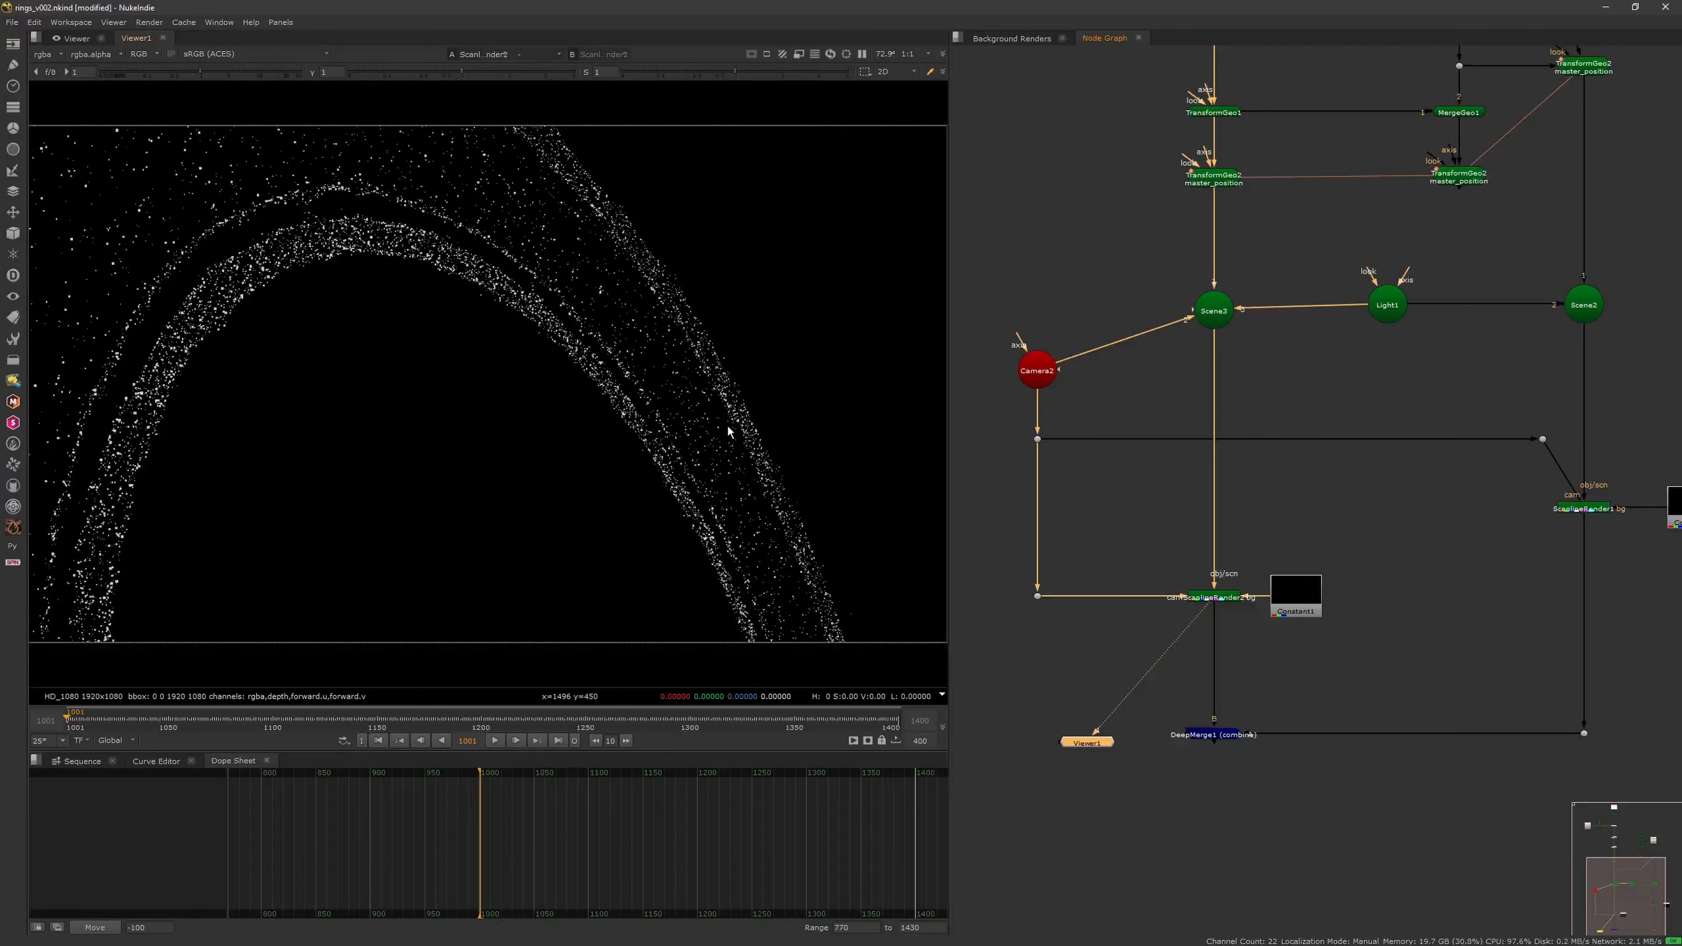
pyautogui.moveTo(1147, 249); pyautogui.dragTo(1157, 386, button='middle')
pyautogui.click(1155, 391)
pyautogui.scroll(-4, 1134, 709)
pyautogui.scroll(4, 1147, 392)
pyautogui.hotkey('ctrl', 's')
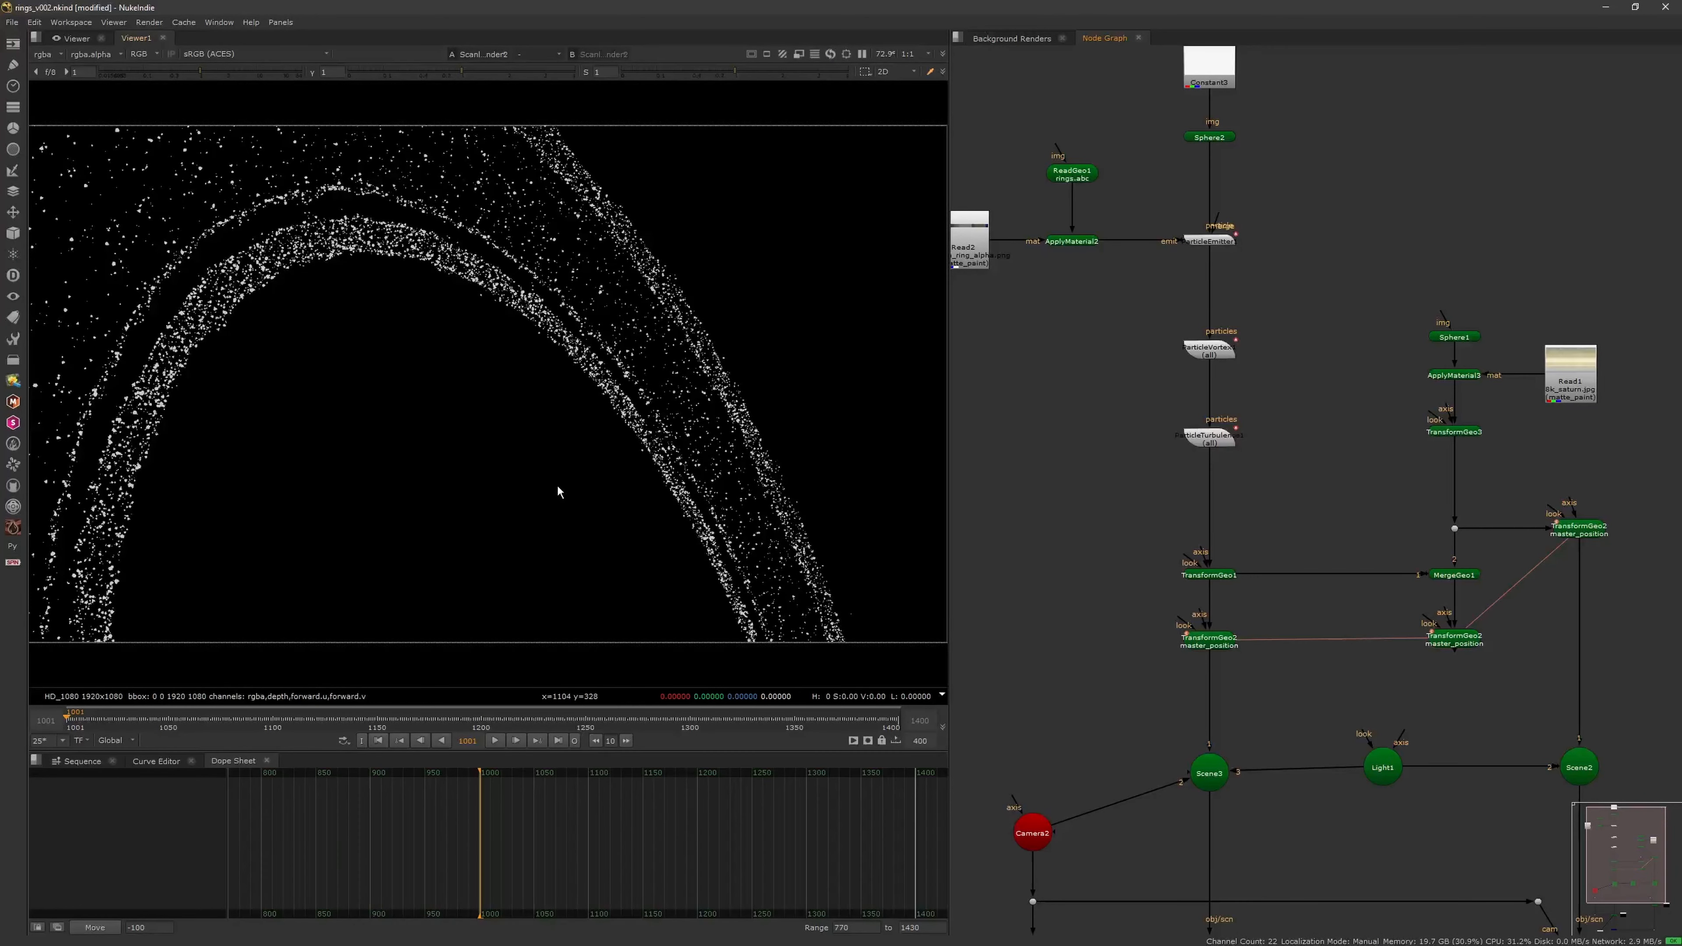
# Check the particle emitter's keyframed emission rate at frame 800
pyautogui.moveTo(1089, 385); pyautogui.dragTo(1103, 527, button='middle')
pyautogui.doubleClick(1251, 177)
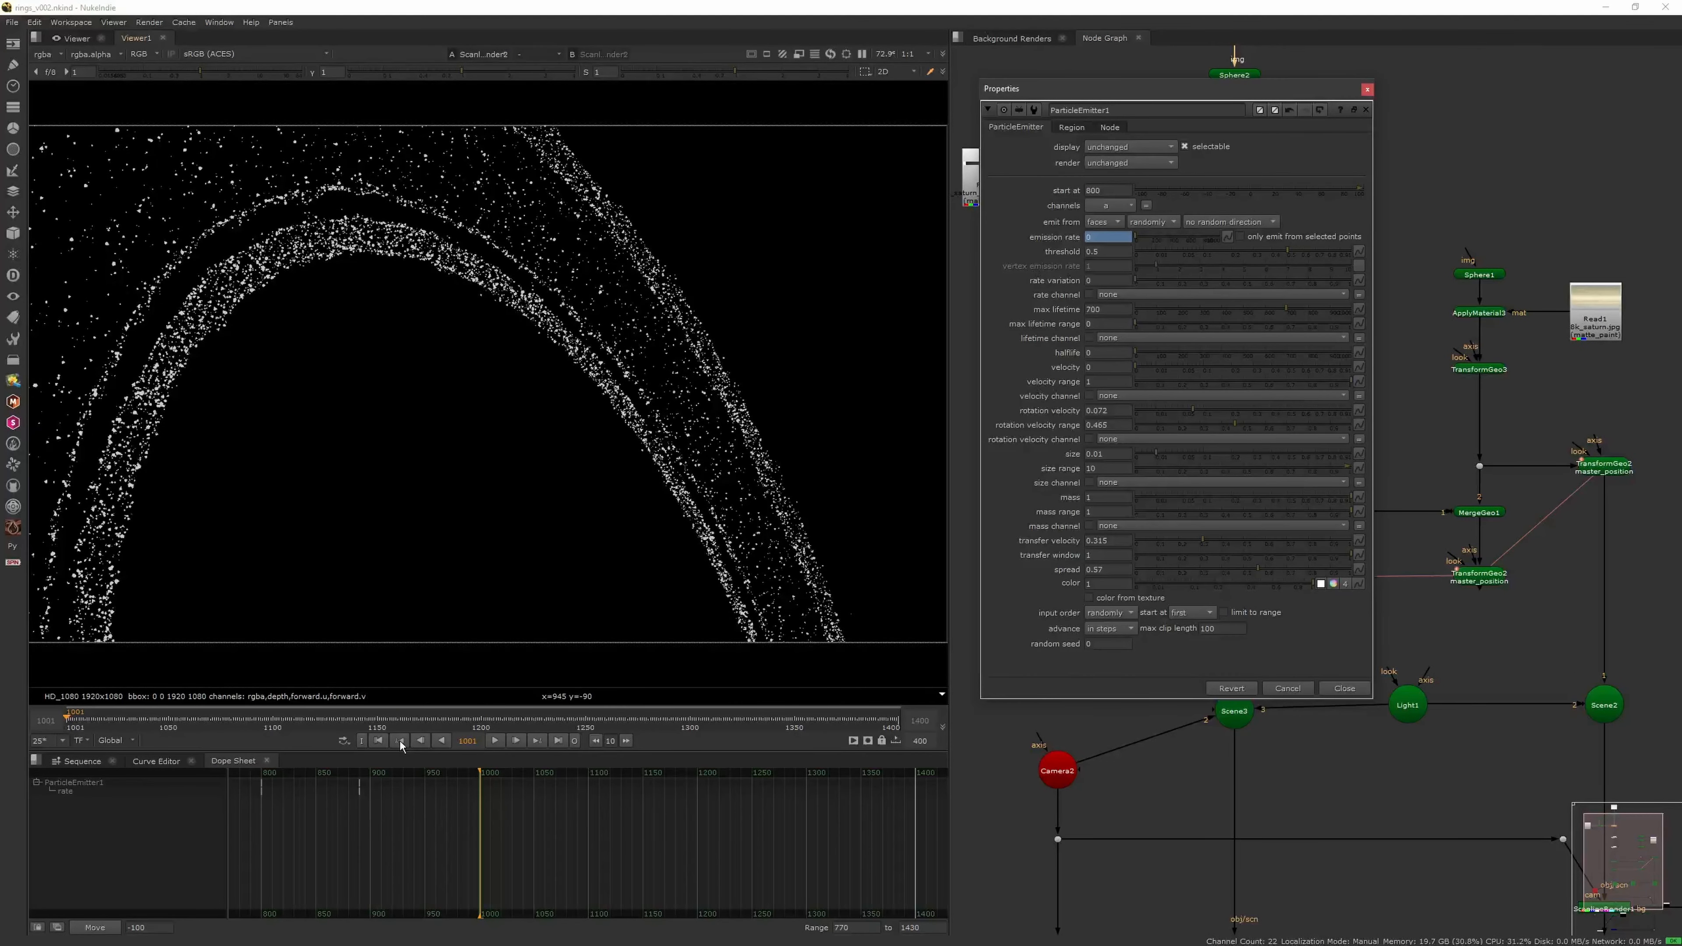
pyautogui.press('1')
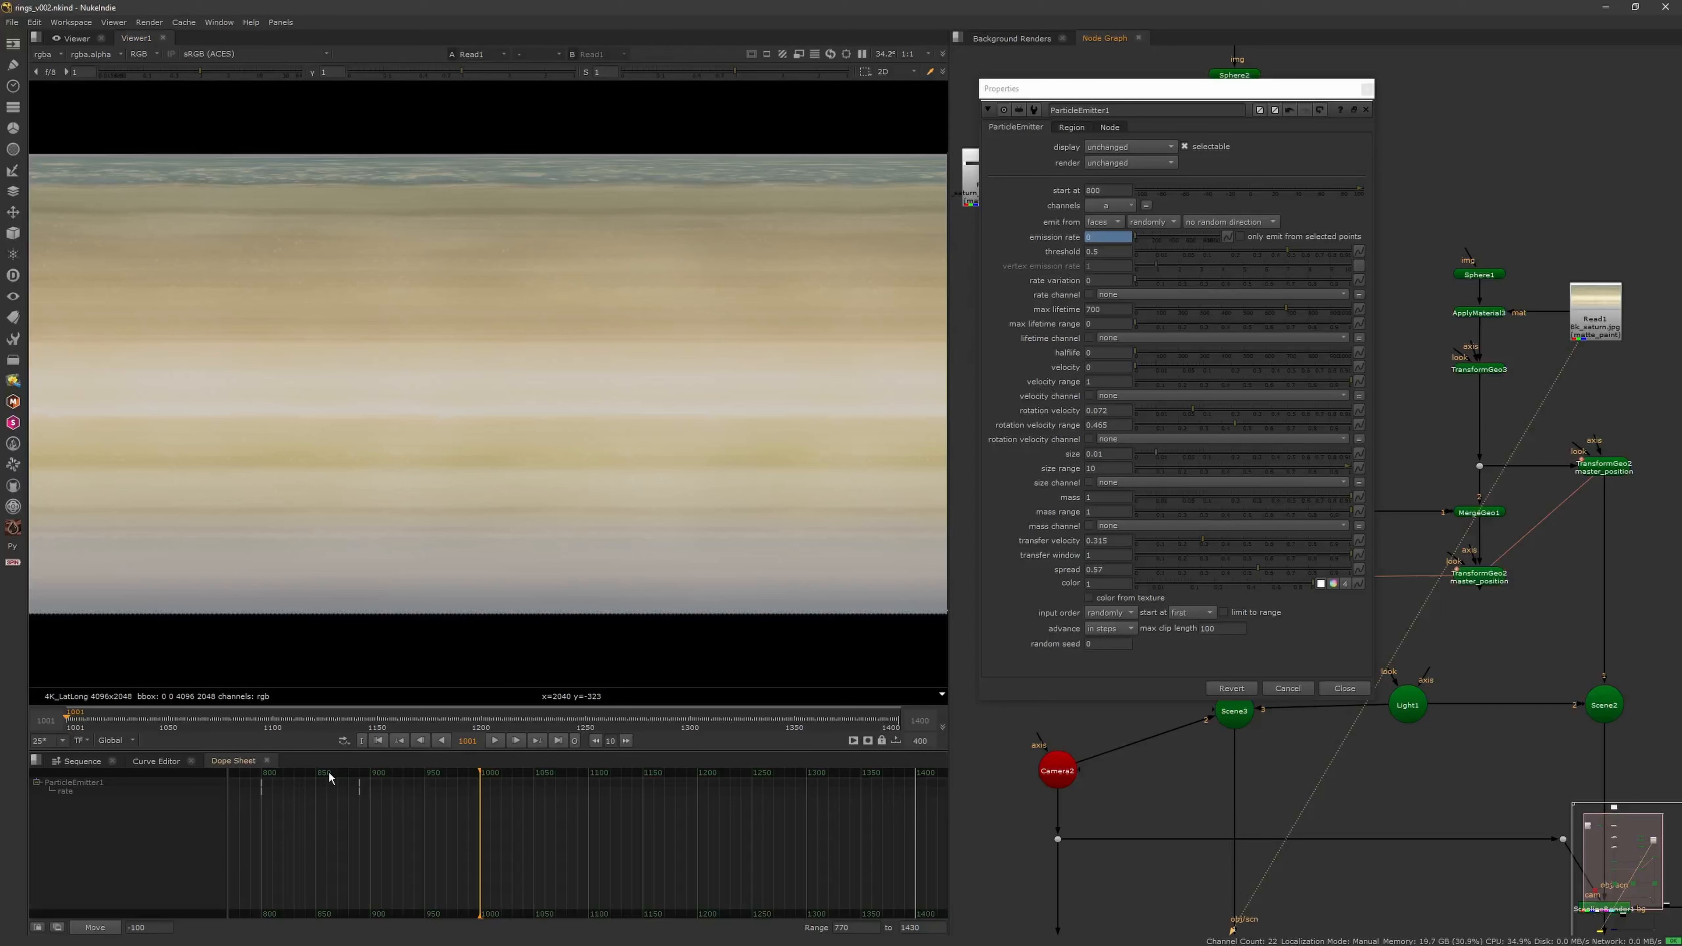
pyautogui.moveTo(1111, 236); pyautogui.dragTo(1024, 188)
pyautogui.click(1367, 89)
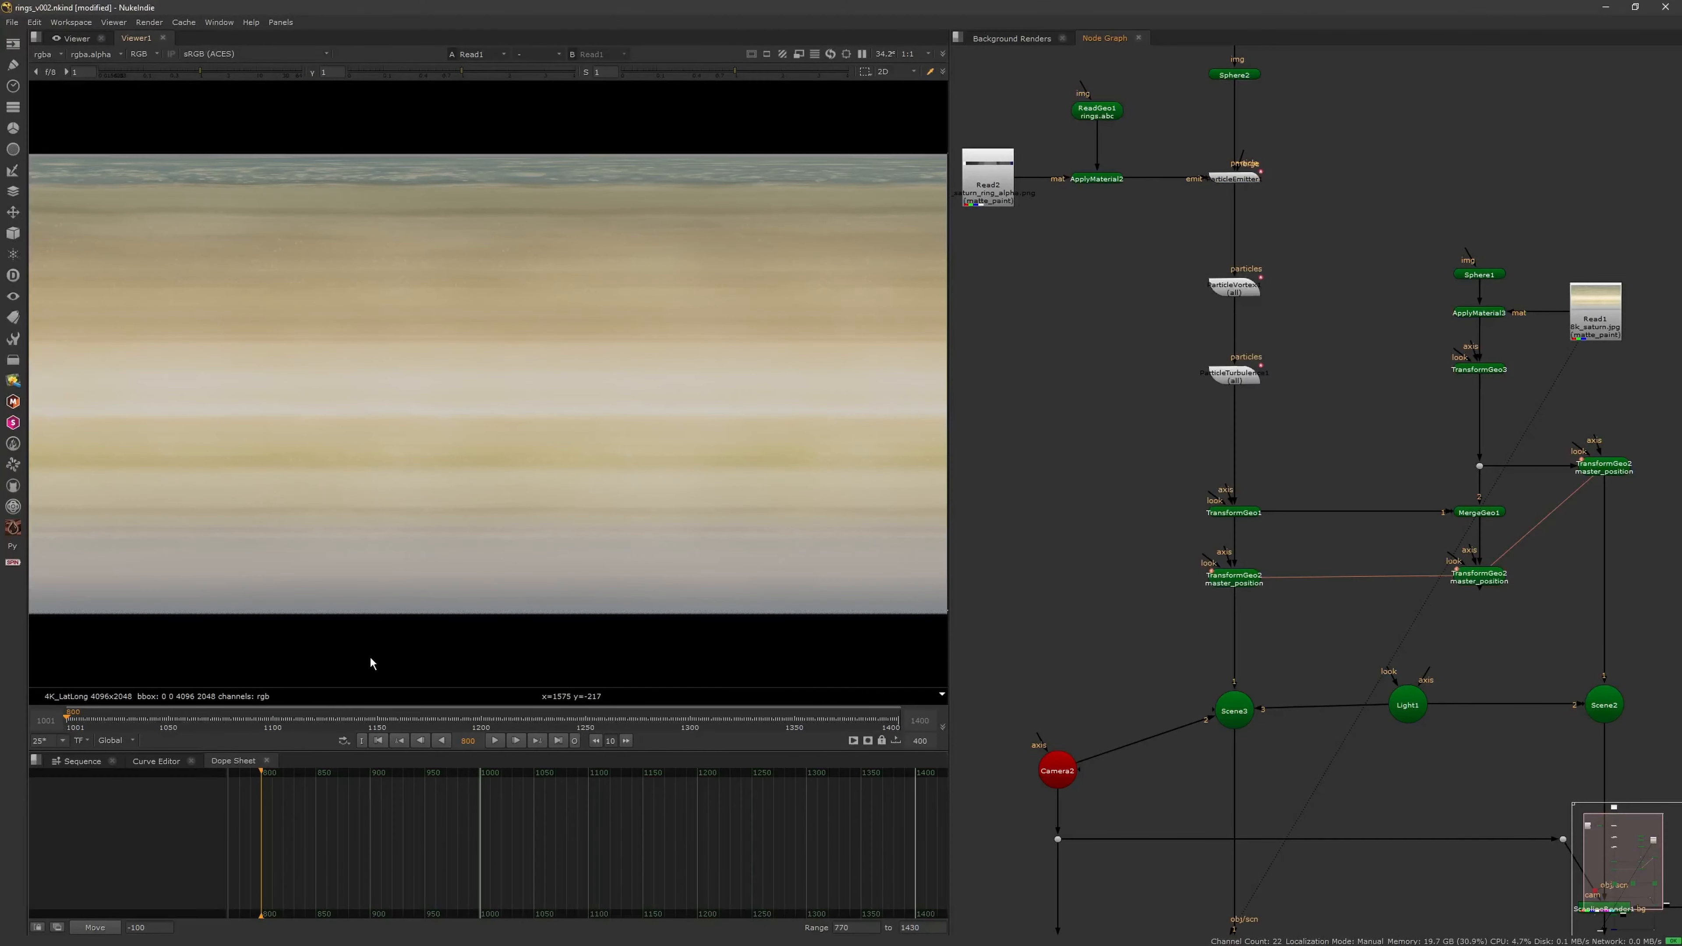
# Return the timeline to its first frame and inspect the render nodes at the end of the graph
pyautogui.click(325, 720)
pyautogui.press('Home')
pyautogui.moveTo(1189, 883); pyautogui.dragTo(1230, 560, button='middle')
pyautogui.moveTo(1206, 733); pyautogui.dragTo(1327, 638)
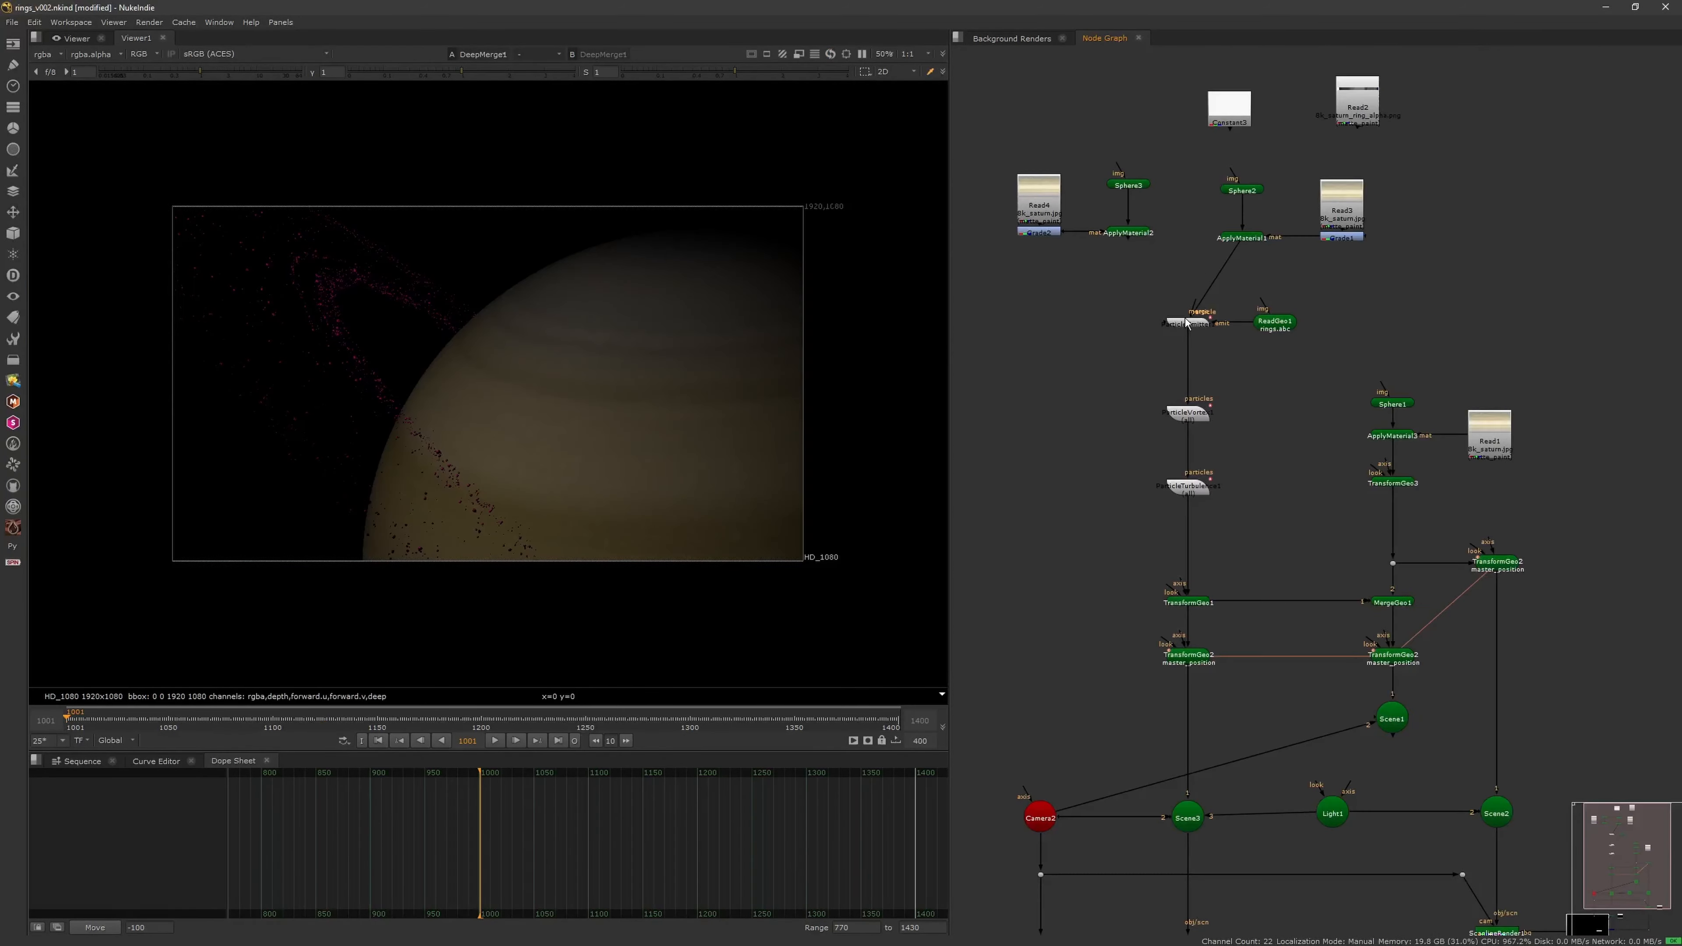
# Save the comp with the current particle sphere materials
pyautogui.click(1118, 319)
pyautogui.moveTo(1107, 211); pyautogui.dragTo(1096, 309, button='middle')
pyautogui.hotkey('ctrl', 's')
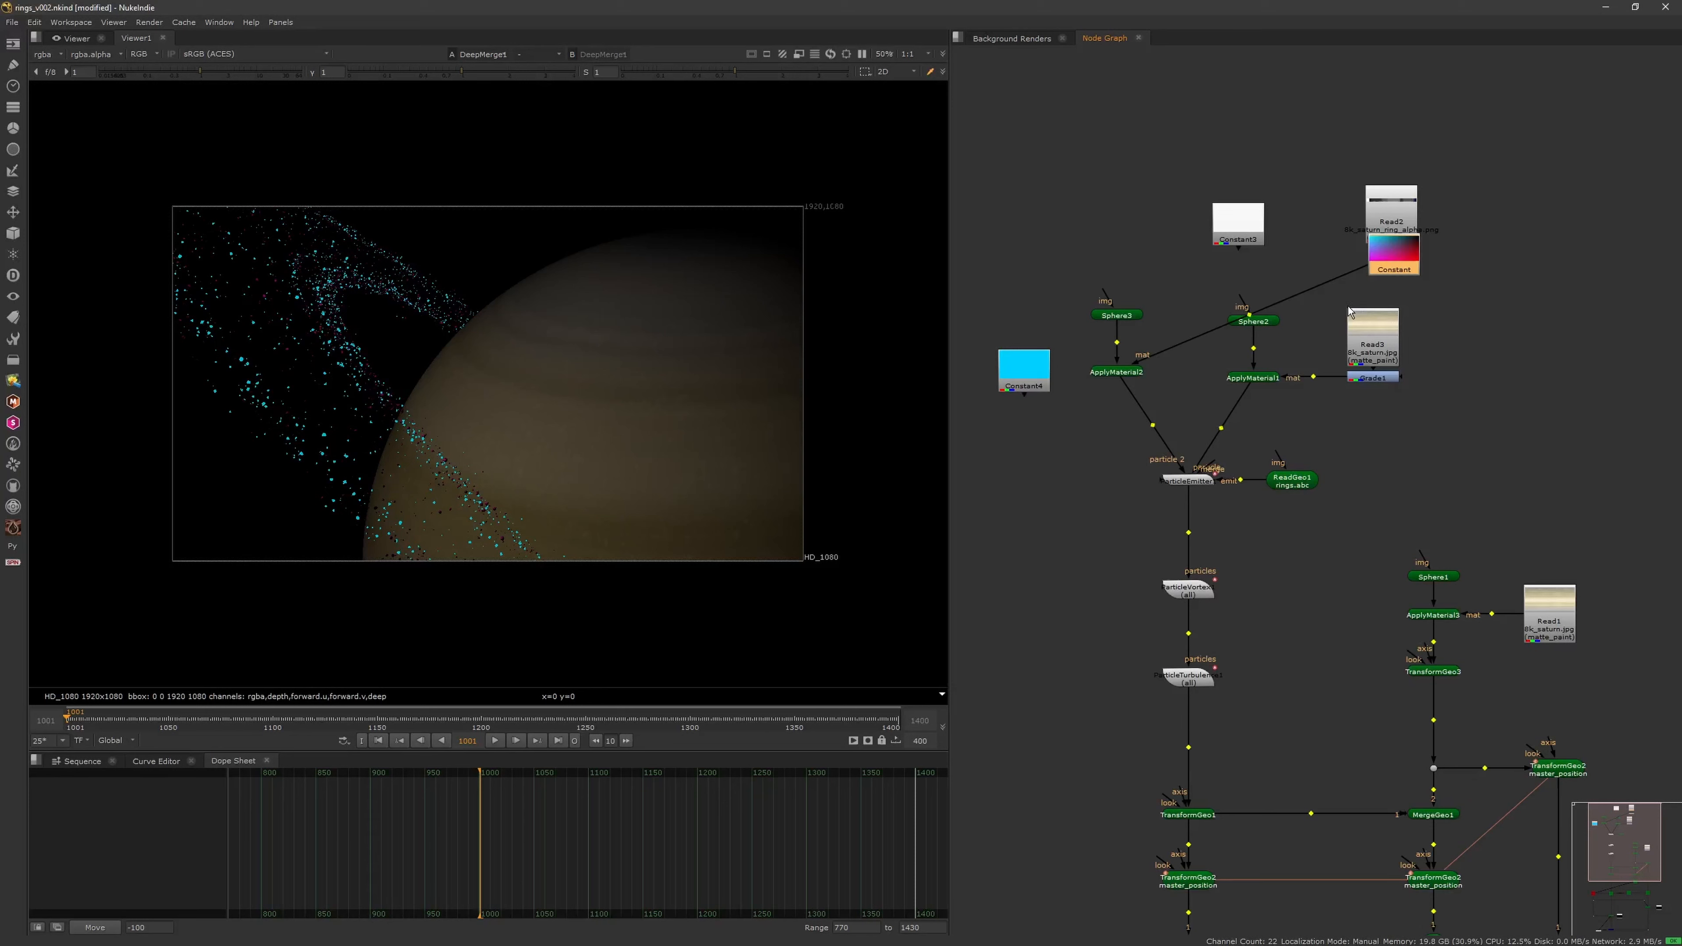
# Delete Read3 with its Grade node and put the new Constant in their place beside ApplyMaterial1
pyautogui.moveTo(1136, 362); pyautogui.dragTo(1430, 371)
pyautogui.press('Delete')
pyautogui.moveTo(1416, 267); pyautogui.dragTo(1355, 374)
# Set the color of the Constant feeding ApplyMaterial1 to magenta
pyautogui.doubleClick(1356, 375)
pyautogui.click(1275, 366)
pyautogui.click(990, 506)
pyautogui.click(1207, 510)
pyautogui.click(1249, 212)
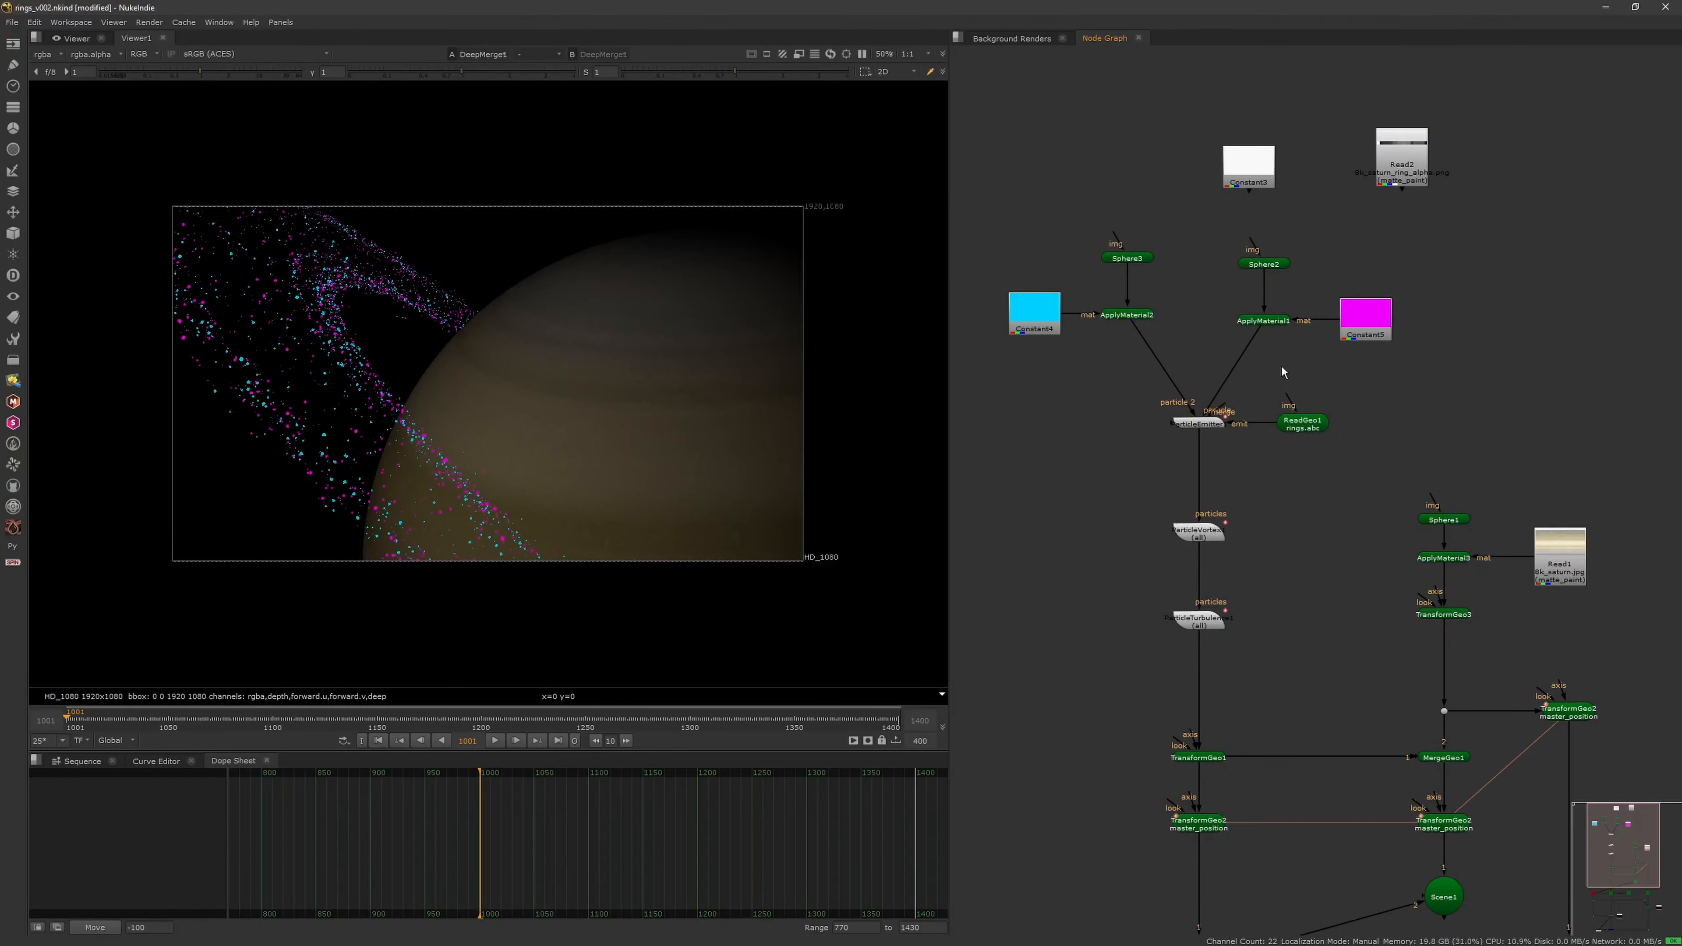
# Add two more ApplyMaterial branches from Sphere3 to the particle emitter, with Constants colored yellow and light gray
pyautogui.moveTo(1281, 366); pyautogui.dragTo(1347, 435, button='middle')
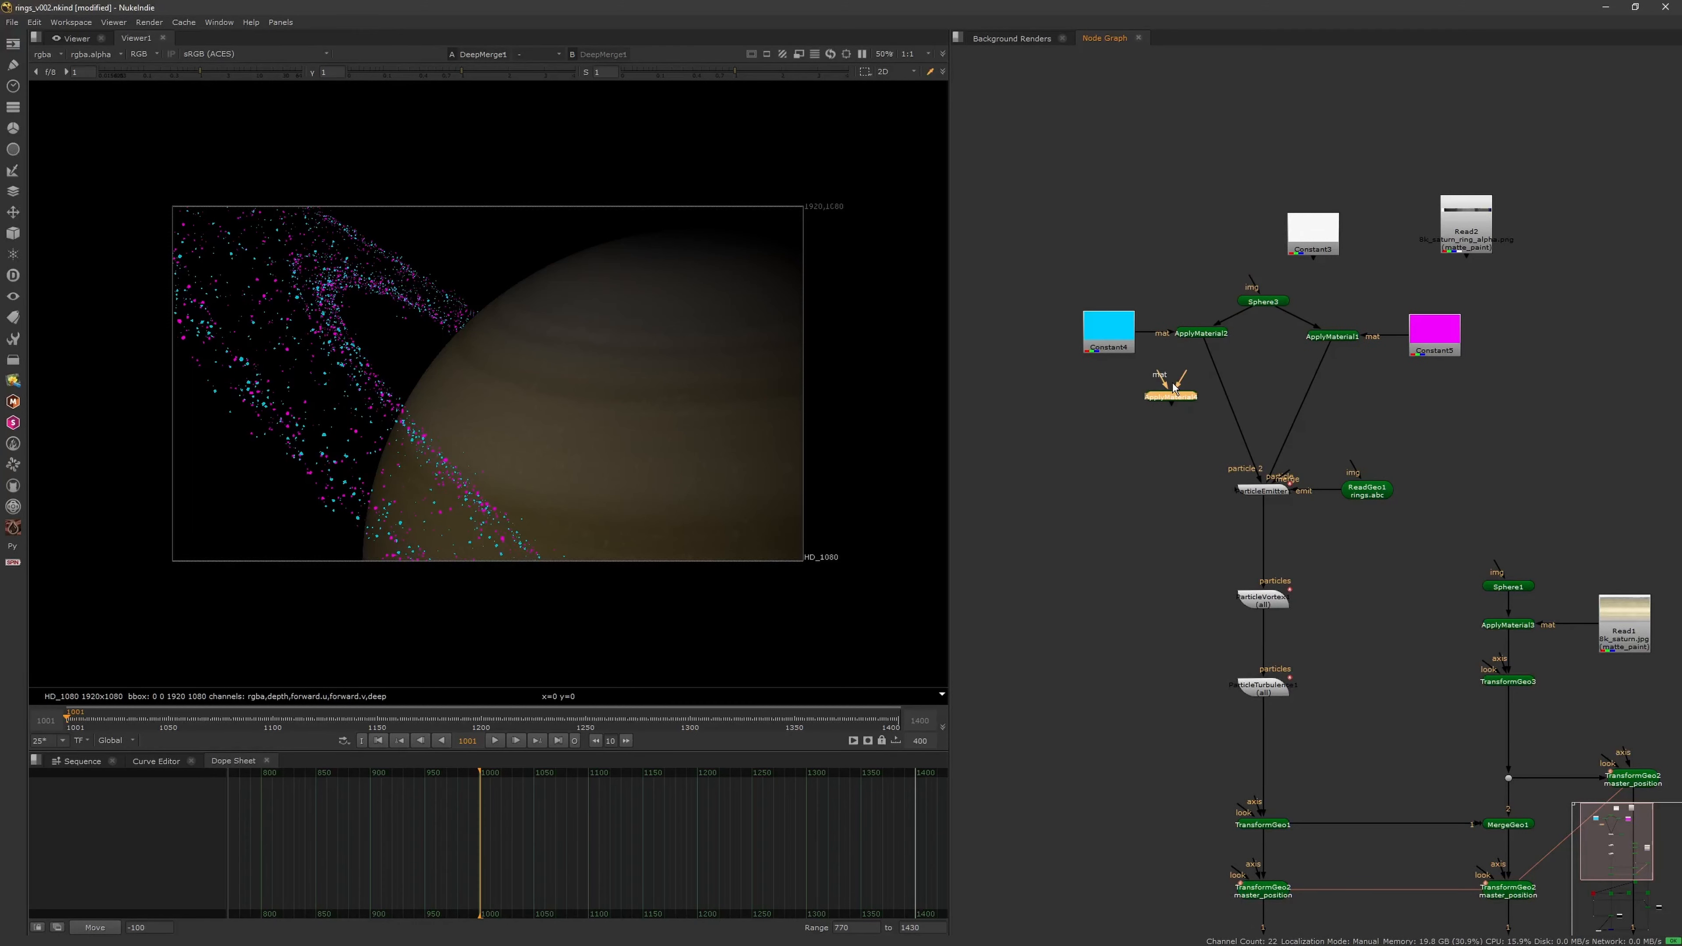
pyautogui.doubleClick(1137, 407)
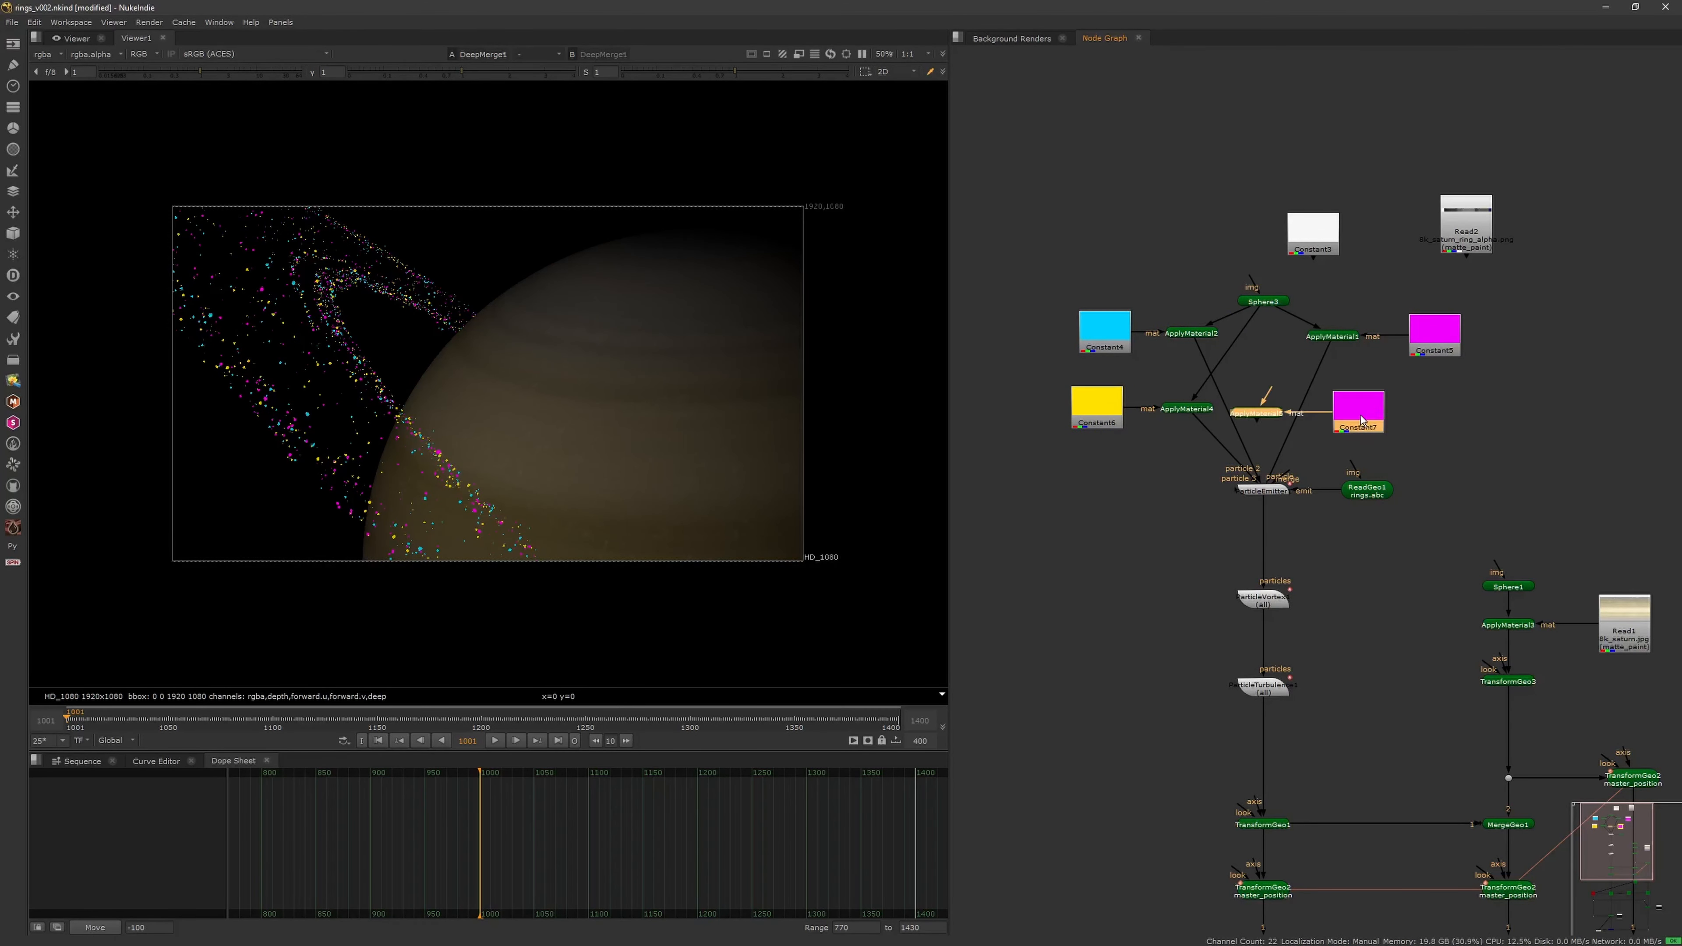
pyautogui.moveTo(1361, 417); pyautogui.dragTo(1419, 414)
pyautogui.moveTo(1330, 384); pyautogui.dragTo(1254, 286)
pyautogui.doubleClick(1414, 418)
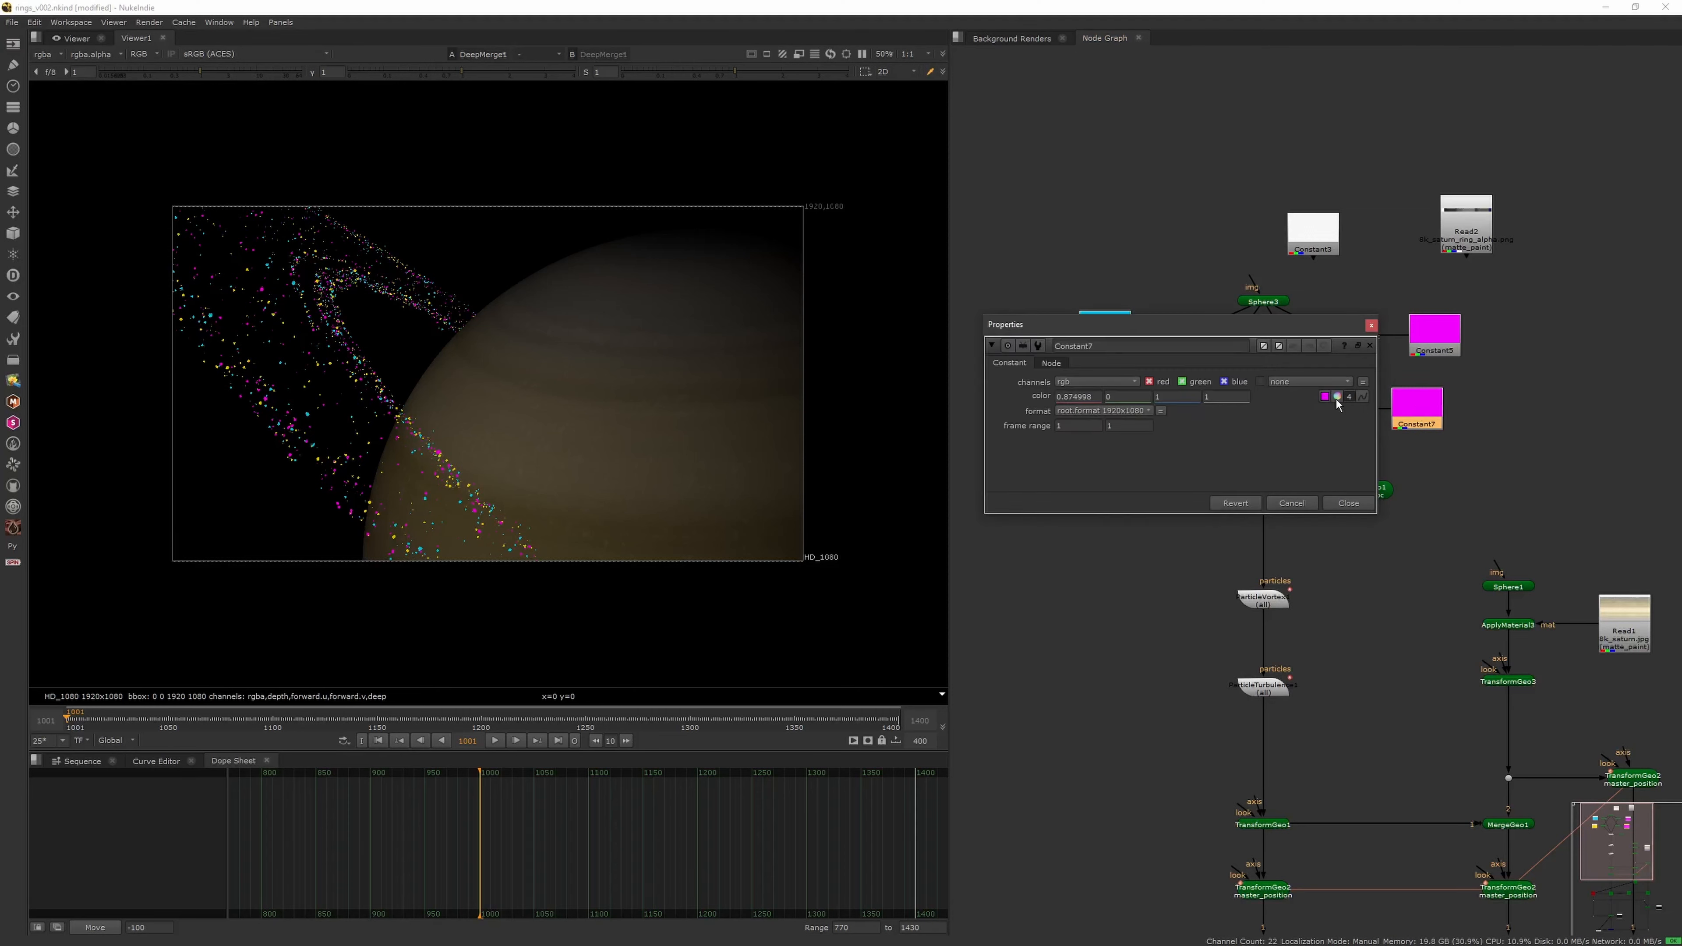
pyautogui.click(1337, 396)
pyautogui.click(1043, 506)
pyautogui.click(1011, 471)
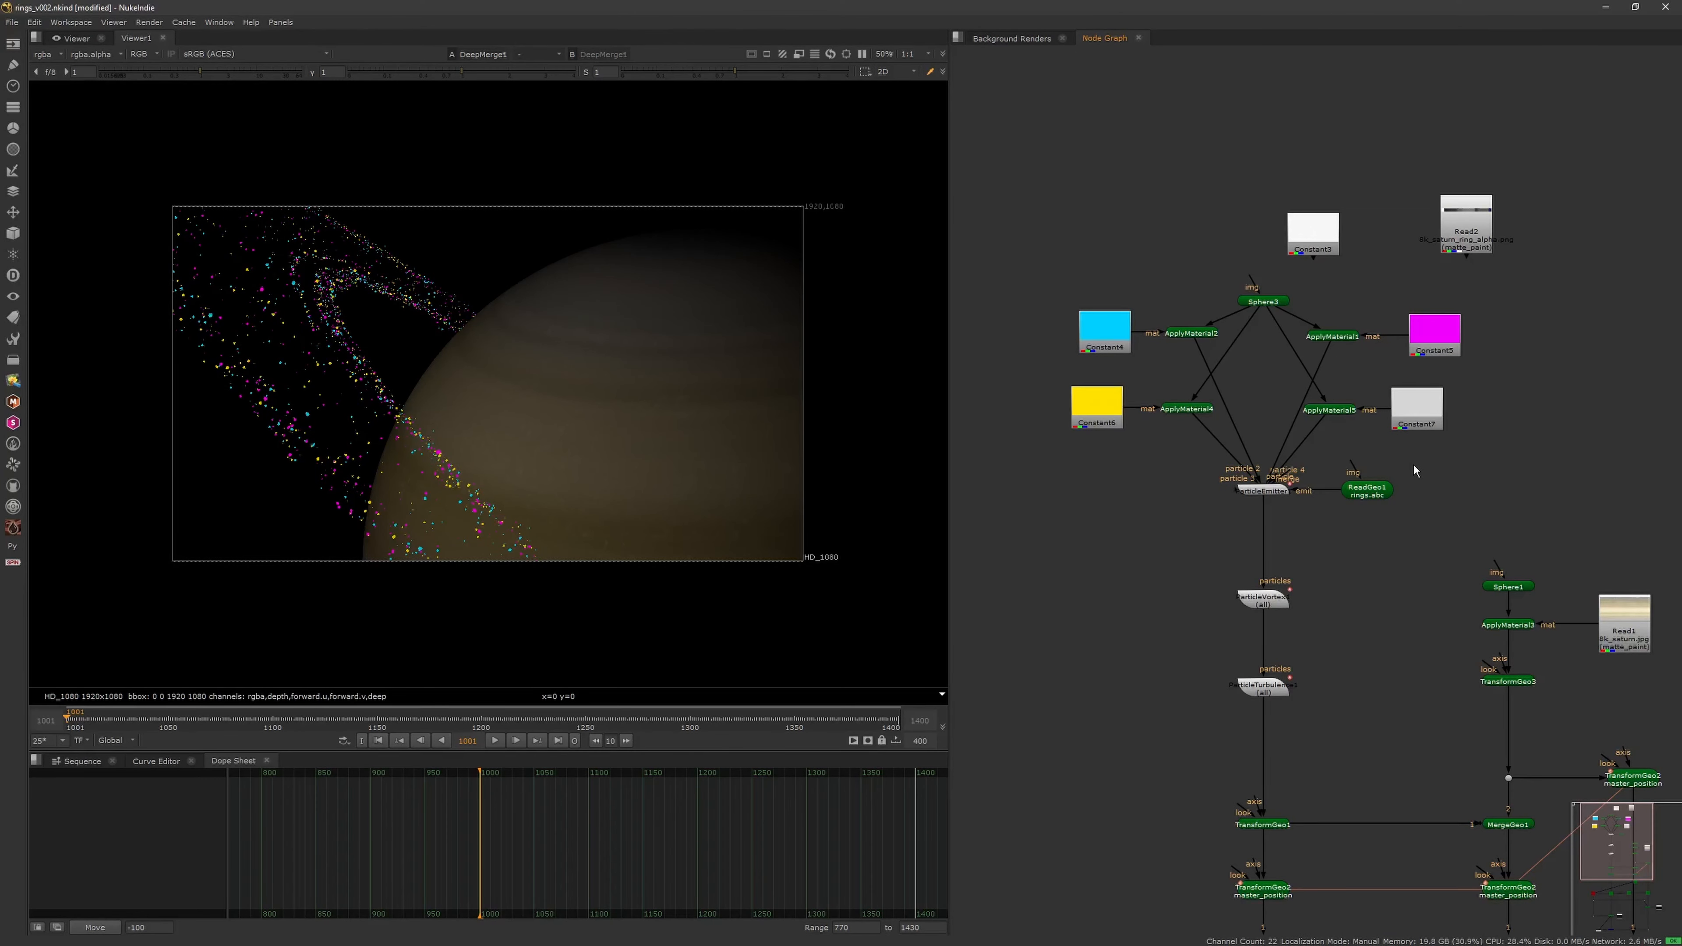
# Examine the multicolored ring particles in the rendered image at 100% zoom
pyautogui.moveTo(706, 498); pyautogui.dragTo(747, 522, button='middle')
pyautogui.scroll(4, 742, 520)
pyautogui.scroll(-3, 741, 520)
pyautogui.click(886, 54)
pyautogui.click(894, 259)
# Route Sphere3's connections to the four ApplyMaterial nodes through dots and save the comp
pyautogui.moveTo(1309, 535); pyautogui.dragTo(1259, 493, button='middle')
pyautogui.scroll(-4, 1220, 447)
pyautogui.moveTo(1229, 340); pyautogui.dragTo(1220, 260)
pyautogui.moveTo(1263, 294); pyautogui.dragTo(1313, 260)
pyautogui.scroll(3, 1230, 318)
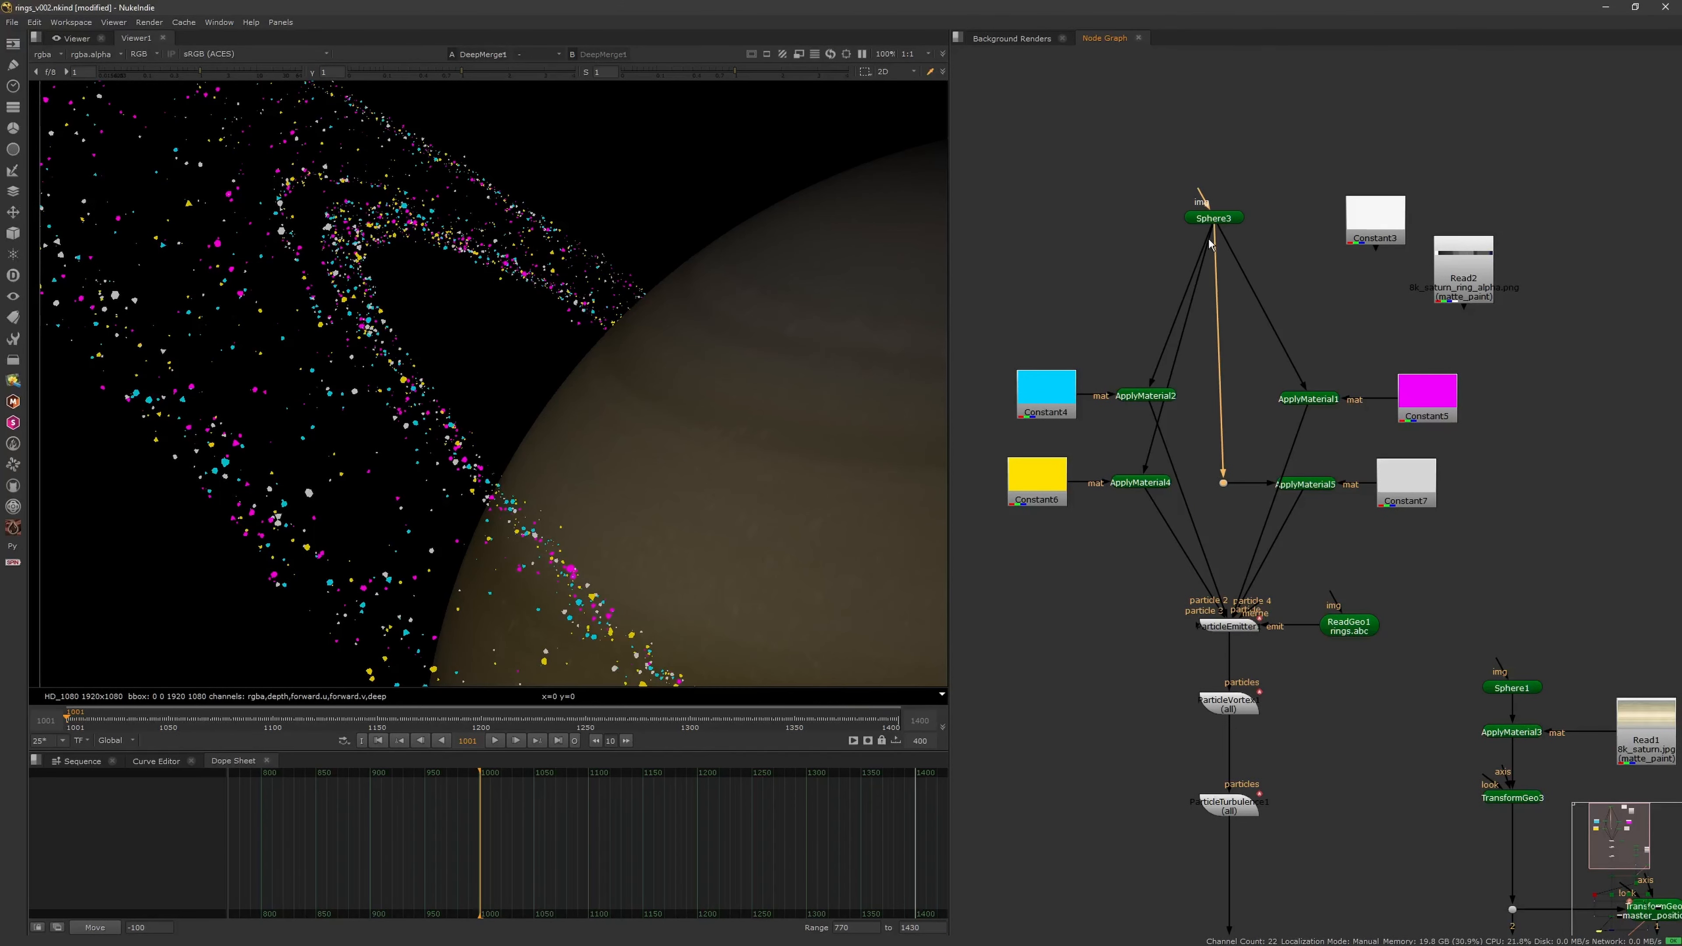
pyautogui.scroll(-3, 1116, 754)
pyautogui.hotkey('ctrl', 's')
# Advance the timeline to frame 1148 with the whole node graph framed
pyautogui.moveTo(1115, 754); pyautogui.dragTo(1117, 431, button='middle')
pyautogui.click(372, 719)
pyautogui.scroll(-3, 1082, 670)
pyautogui.moveTo(1081, 670); pyautogui.dragTo(1084, 489, button='middle')
pyautogui.press('f')
# Shift the master_position transform so the planet sits slightly further right in the camera view, view the deep merge and save
pyautogui.click(1253, 491)
pyautogui.press('1')
pyautogui.click(830, 71)
pyautogui.doubleClick(1253, 458)
pyautogui.moveTo(745, 634); pyautogui.dragTo(803, 645)
pyautogui.click(1334, 625)
pyautogui.click(1144, 703)
pyautogui.press('1')
pyautogui.click(1091, 463)
pyautogui.hotkey('ctrl', 's')
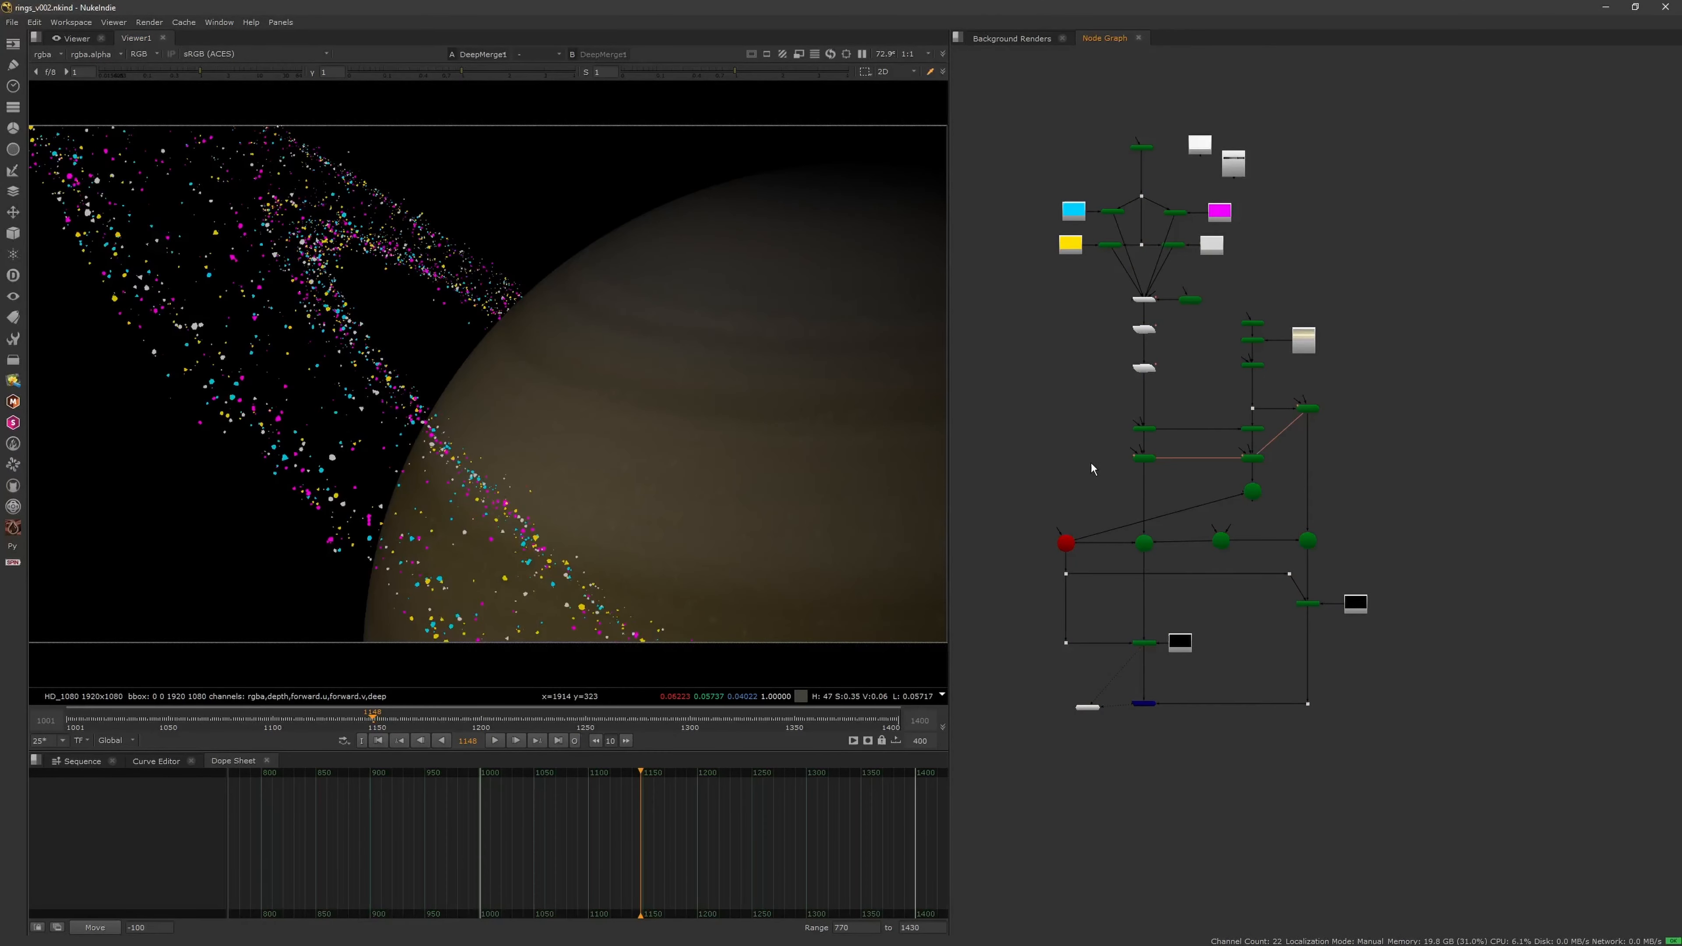
# Inspect Light1's settings and view Scene2 in 3D
pyautogui.scroll(2, 1091, 462)
pyautogui.moveTo(1181, 579); pyautogui.dragTo(1155, 473, button='middle')
pyautogui.scroll(3, 1154, 473)
pyautogui.doubleClick(1232, 464)
pyautogui.click(1428, 29)
pyautogui.doubleClick(1231, 464)
pyautogui.click(1155, 158)
pyautogui.click(1428, 29)
pyautogui.doubleClick(1231, 466)
pyautogui.click(1428, 28)
pyautogui.click(1373, 464)
pyautogui.press('1')
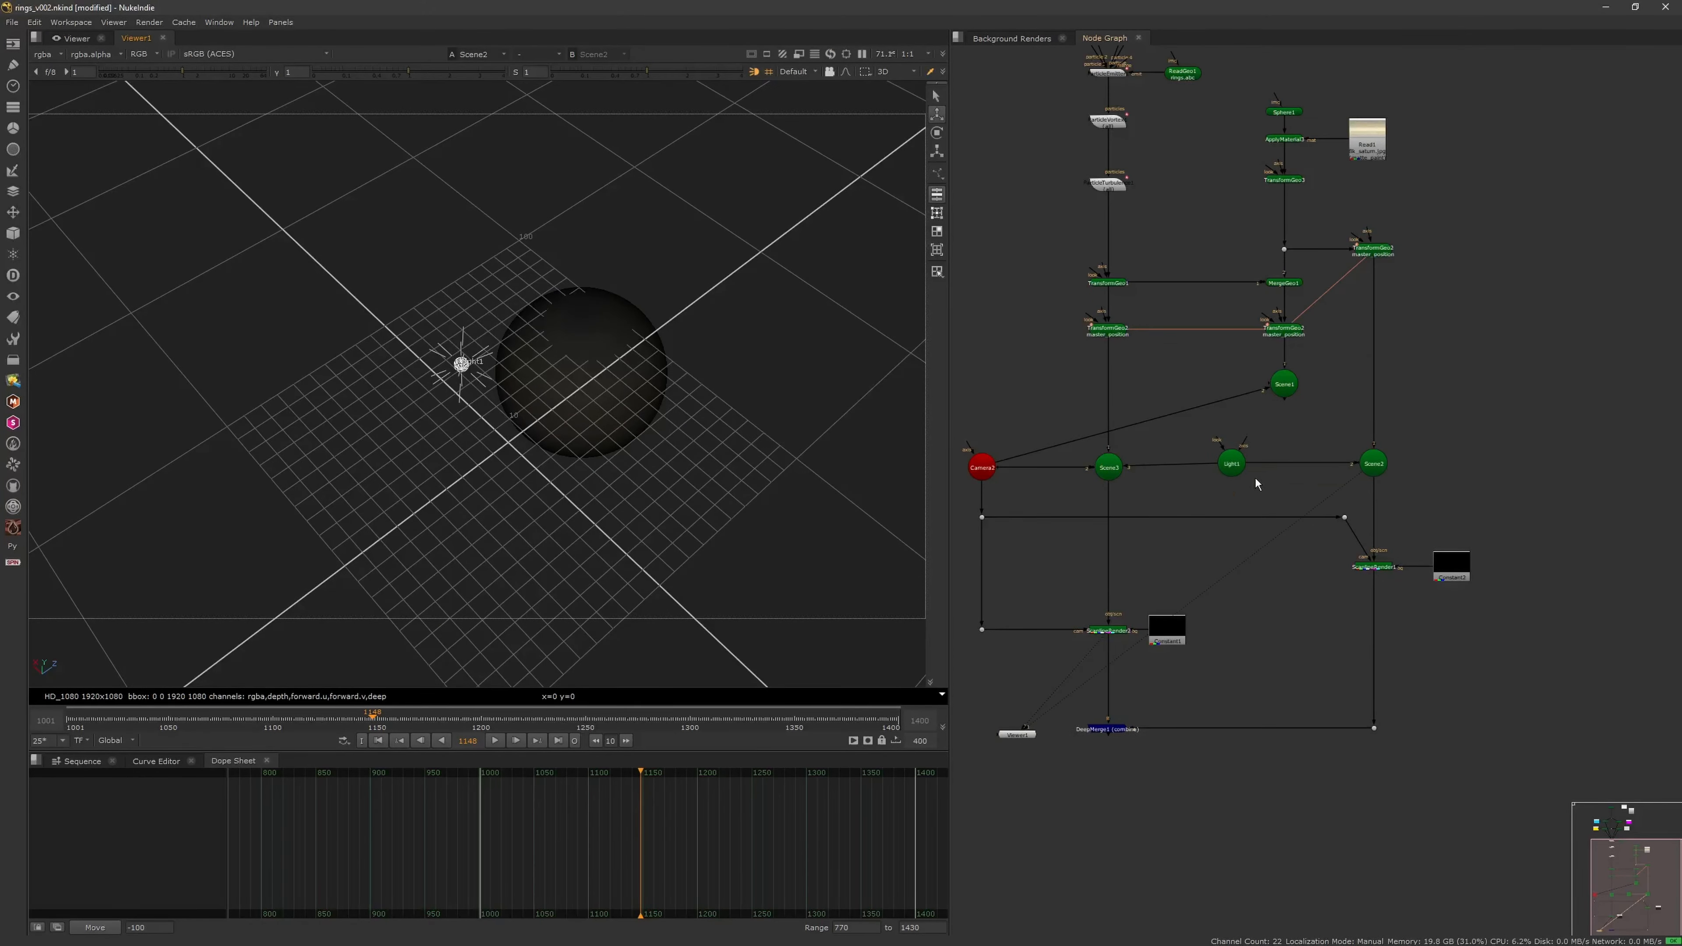
# Try feeding Scene1 from the planet-only master_position transform, and view Scene1 and ScanlineRender1
pyautogui.scroll(3, 1257, 480)
pyautogui.moveTo(1257, 480); pyautogui.dragTo(1374, 444, button='middle')
pyautogui.moveTo(1412, 257); pyautogui.dragTo(1540, 123)
pyautogui.moveTo(1412, 312); pyautogui.dragTo(1464, 301)
pyautogui.press('1')
pyautogui.moveTo(1351, 385); pyautogui.dragTo(1310, 322, button='middle')
pyautogui.click(1508, 538)
pyautogui.press('1')
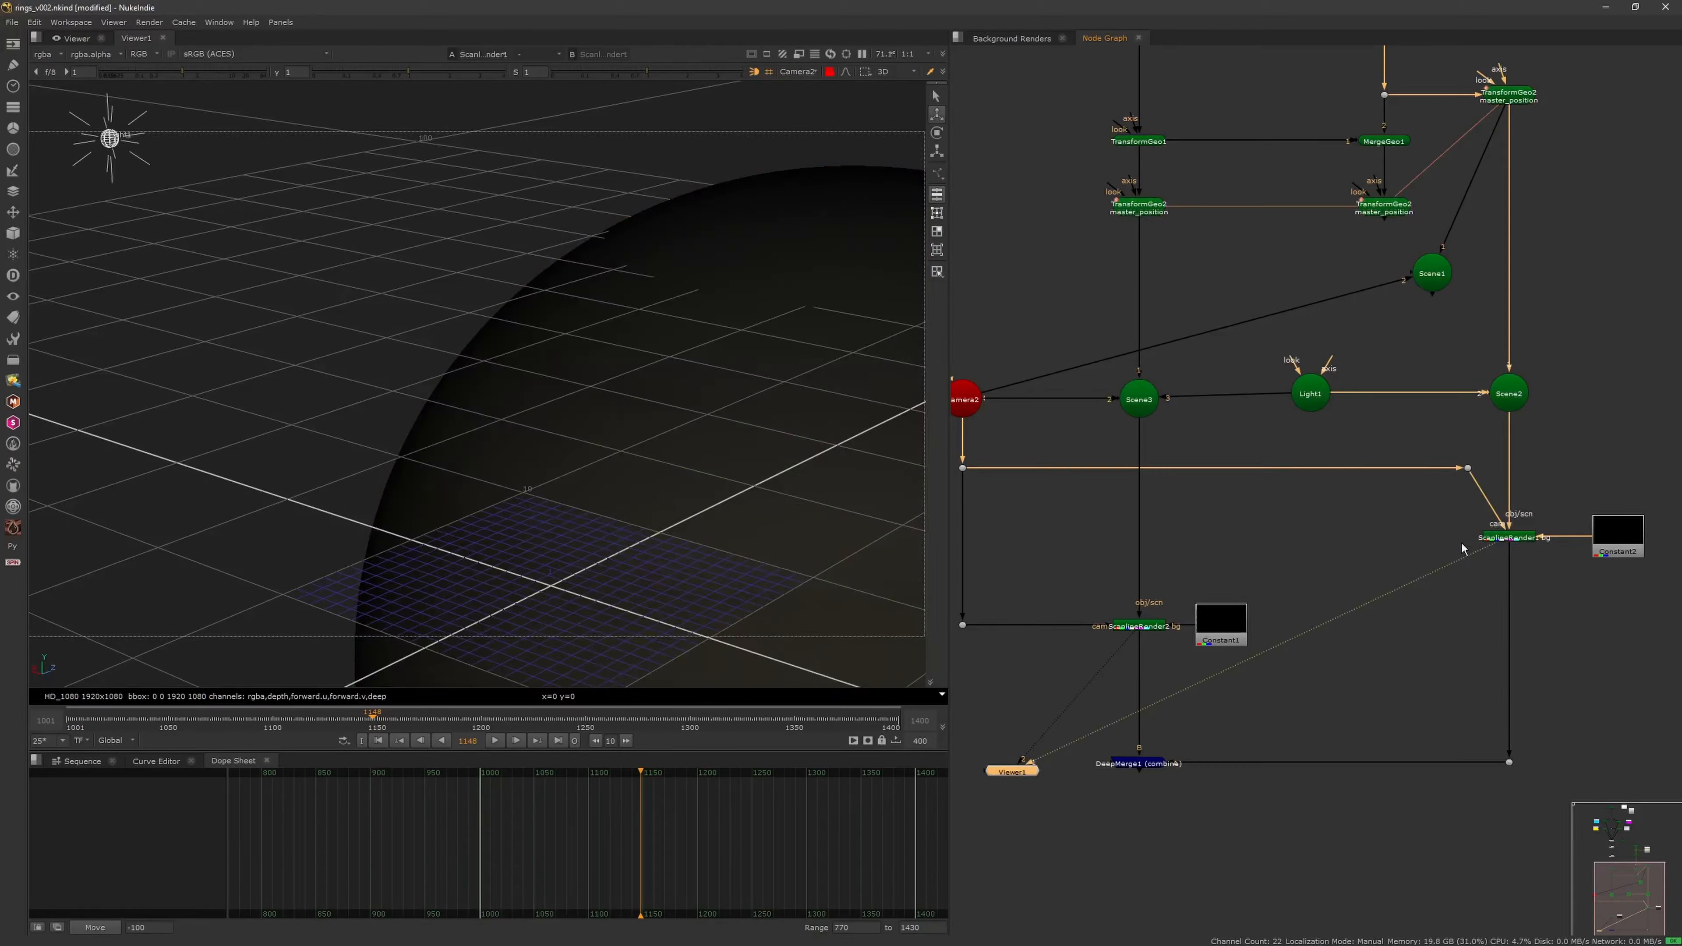
# Reconnect Scene1 to the master_position transform below MergeGeo1 and view Scene2 and ScanlineRender1
pyautogui.moveTo(1437, 53); pyautogui.dragTo(1282, 309, button='middle')
pyautogui.scroll(-3, 1302, 293)
pyautogui.scroll(3, 1275, 438)
pyautogui.moveTo(1352, 298); pyautogui.dragTo(1255, 349)
pyautogui.moveTo(1307, 418); pyautogui.dragTo(1262, 418)
pyautogui.click(1479, 451)
pyautogui.press('1')
pyautogui.click(1280, 451)
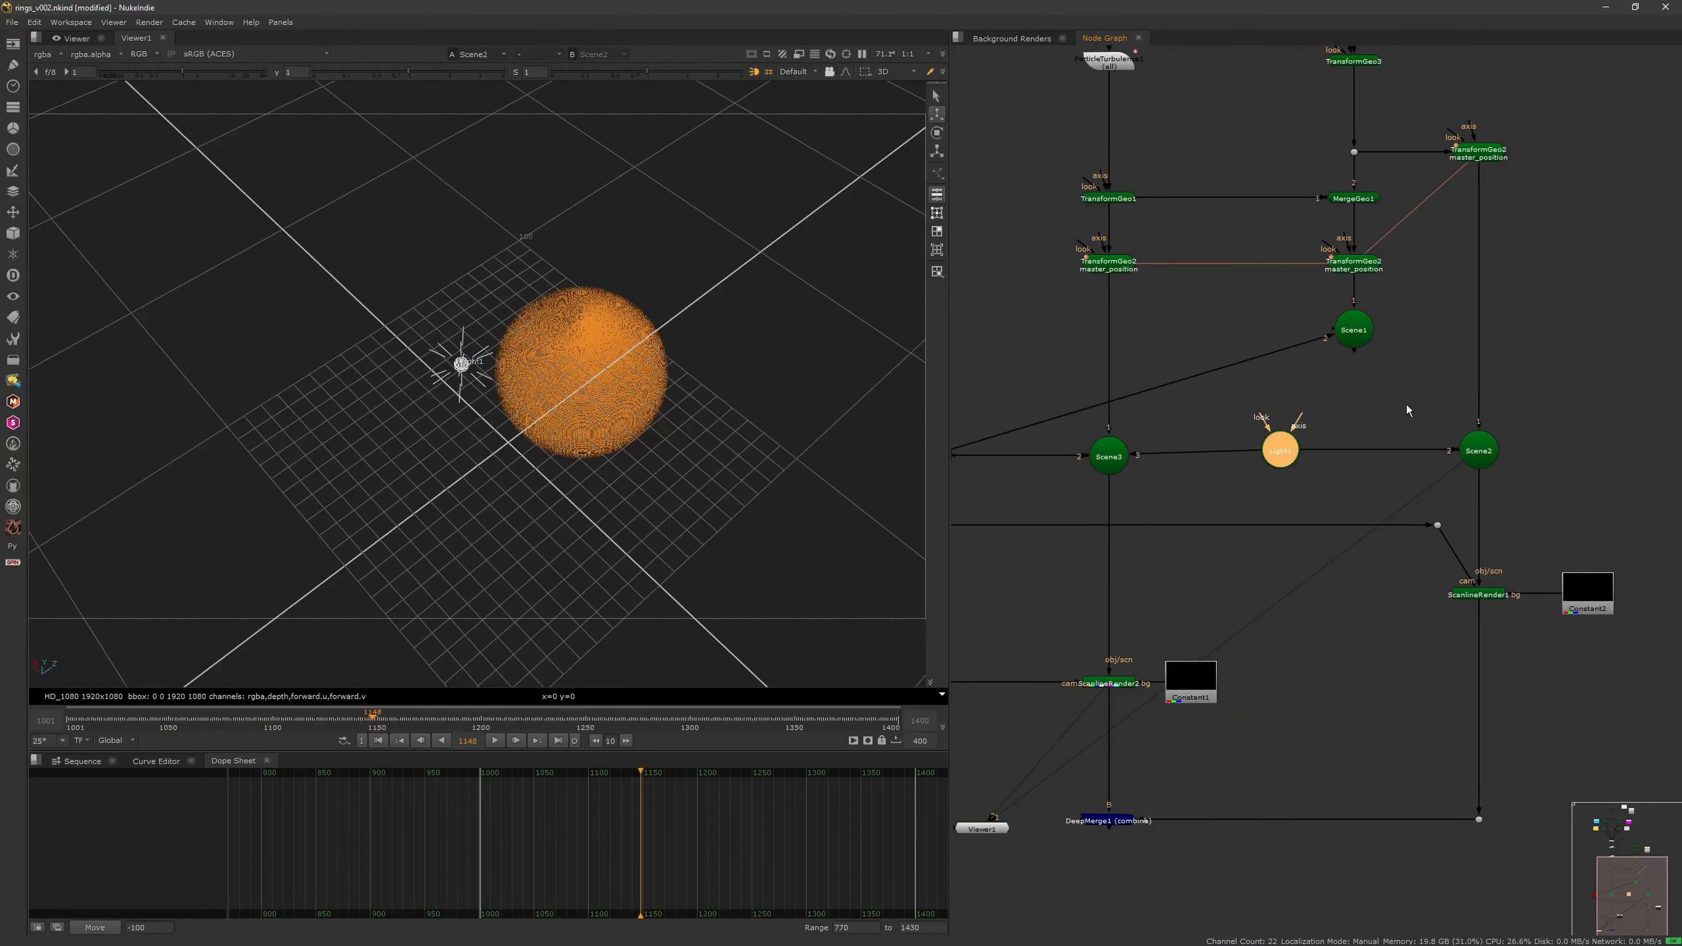
pyautogui.click(1478, 595)
pyautogui.press('1')
# Set Light1's intensity to 41 and its falloff type to Linear
pyautogui.doubleClick(1354, 265)
pyautogui.click(1361, 327)
pyautogui.doubleClick(1280, 451)
pyautogui.click(1100, 66)
pyautogui.click(1059, 66)
pyautogui.moveTo(1218, 159)
pyautogui.mouseDown()
pyautogui.moveTo(1355, 161)
pyautogui.moveTo(1196, 158)
pyautogui.mouseUp()
pyautogui.click(1099, 66)
pyautogui.click(1059, 67)
pyautogui.click(1162, 217)
pyautogui.click(1157, 203)
pyautogui.click(1428, 28)
# Connect the deep merge to the viewer's second input and save the comp
pyautogui.scroll(-1, 1309, 376)
pyautogui.click(1255, 420)
pyautogui.moveTo(1175, 767); pyautogui.dragTo(1209, 715, button='middle')
pyautogui.press('2')
pyautogui.hotkey('ctrl', 's')
pyautogui.click(1309, 376)
pyautogui.click(1159, 460)
# Disconnect the colored sphere branches from the particle emitter
pyautogui.moveTo(1179, 421); pyautogui.dragTo(1229, 823, button='middle')
pyautogui.moveTo(1204, 398); pyautogui.dragTo(1179, 372)
pyautogui.moveTo(1215, 397); pyautogui.dragTo(1249, 382)
pyautogui.click(1225, 397)
pyautogui.moveTo(1209, 561); pyautogui.dragTo(1199, 297, button='middle')
# Connect Light1 to Scene1 and view Scene3 and Scene1 in 3D
pyautogui.scroll(2, 1186, 530)
pyautogui.doubleClick(1157, 541)
pyautogui.click(1114, 455)
pyautogui.press('1')
pyautogui.click(1418, 286)
pyautogui.press('1')
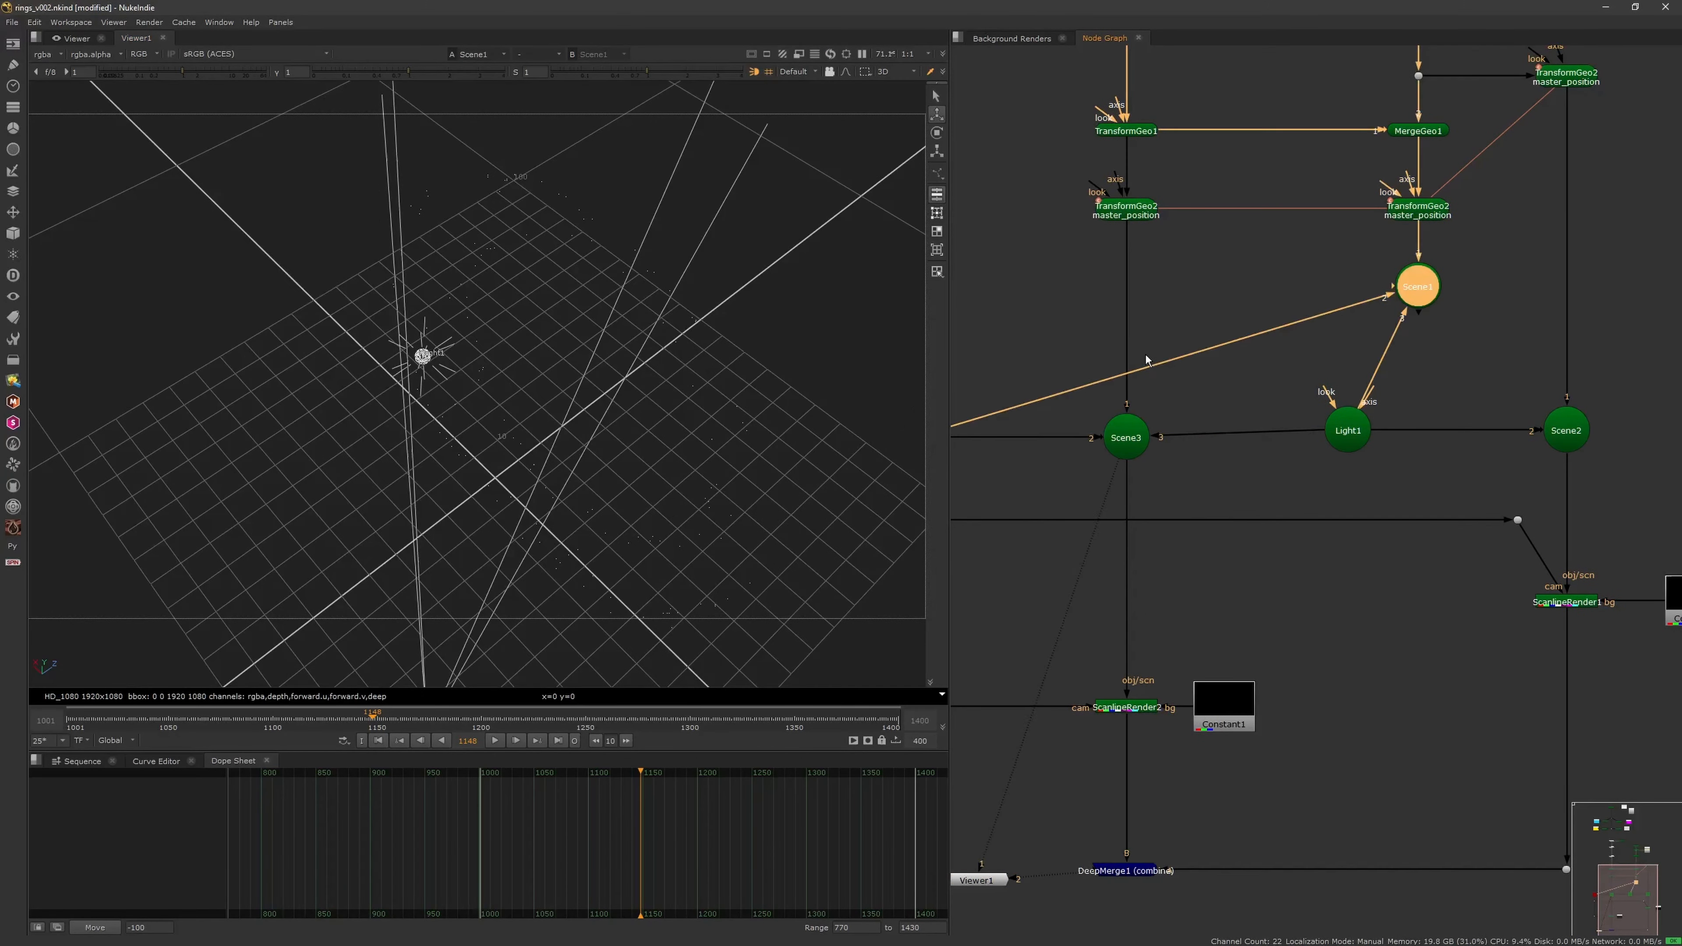
# Change Light1 to a directional light and check its shadow settings
pyautogui.doubleClick(1348, 430)
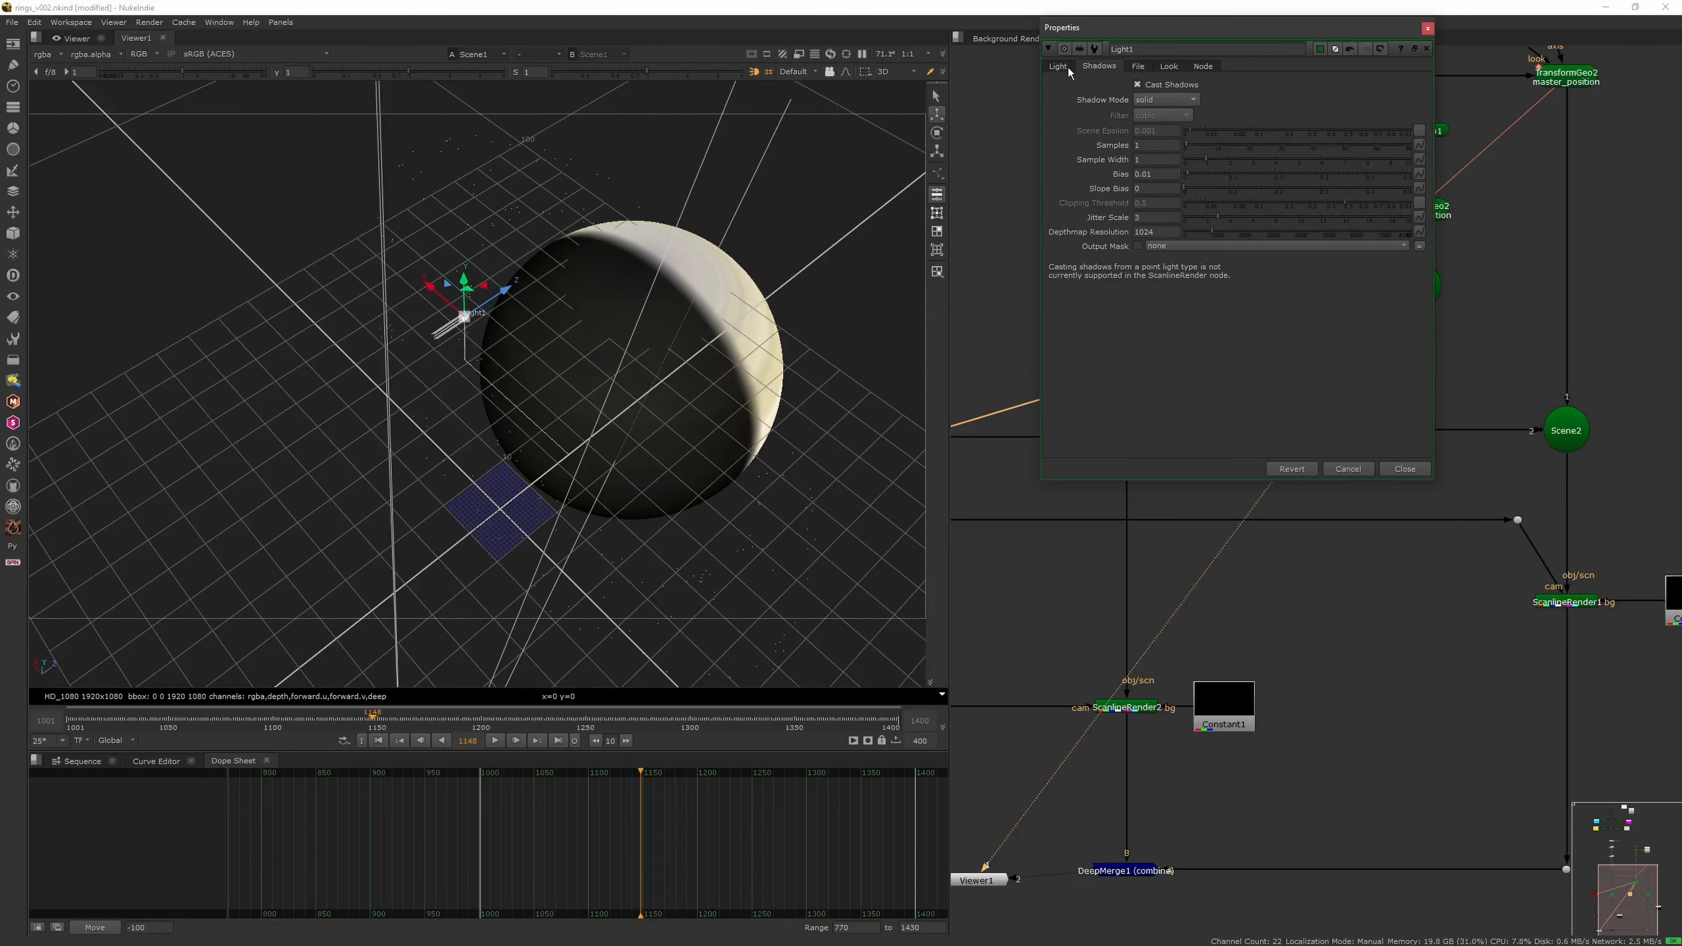
pyautogui.click(1062, 67)
pyautogui.click(1428, 28)
# Set Light1's X rotation to -170 degrees
pyautogui.press('Tab')
pyautogui.press('Tab')
pyautogui.doubleClick(1446, 173)
pyautogui.doubleClick(1386, 327)
pyautogui.doubleClick(1145, 324)
pyautogui.hotkey('ctrl', 'z')
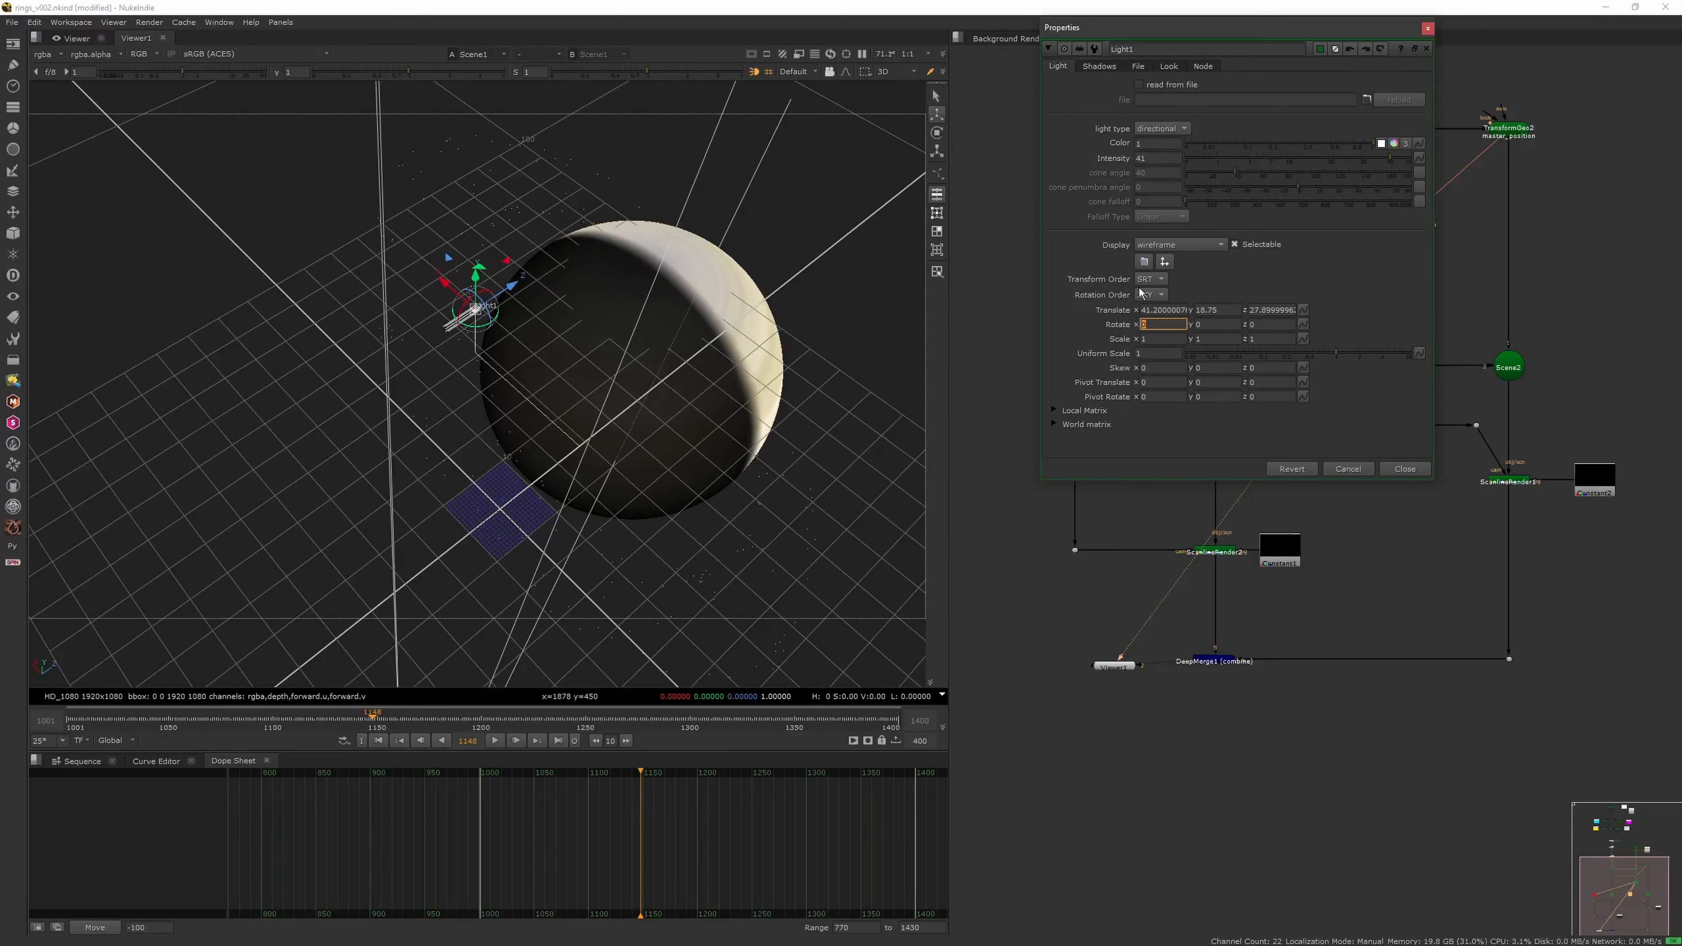
pyautogui.hotkey('shift', 'Down')
pyautogui.hotkey('shift', 'Down')
pyautogui.hotkey('shift', 'Down')
pyautogui.hotkey('shift', 'Down')
pyautogui.hotkey('shift', 'Down')
pyautogui.hotkey('shift', 'Down')
pyautogui.hotkey('shift', 'Down')
pyautogui.hotkey('shift', 'Down')
pyautogui.hotkey('shift', 'Down')
pyautogui.hotkey('shift', 'Down')
pyautogui.hotkey('shift', 'Down')
pyautogui.hotkey('shift', 'Down')
pyautogui.hotkey('shift', 'Down')
pyautogui.hotkey('shift', 'Down')
pyautogui.hotkey('shift', 'Down')
pyautogui.hotkey('shift', 'Down')
pyautogui.hotkey('shift', 'Down')
# Set Light1's Y rotation to -100 degrees
pyautogui.press('Tab')
pyautogui.hotkey('shift', 'Down')
pyautogui.hotkey('shift', 'Down')
pyautogui.hotkey('shift', 'Down')
pyautogui.hotkey('shift', 'Down')
pyautogui.click(830, 71)
pyautogui.click(1211, 324)
pyautogui.hotkey('shift', 'Down')
pyautogui.hotkey('shift', 'Down')
pyautogui.hotkey('shift', 'Down')
pyautogui.hotkey('shift', 'Down')
pyautogui.hotkey('shift', 'Down')
# View the deep merge with the rotated light and save the comp
pyautogui.click(1215, 662)
pyautogui.press('1')
pyautogui.click(1406, 470)
pyautogui.moveTo(1239, 700); pyautogui.dragTo(1226, 671, button='middle')
pyautogui.hotkey('ctrl', 's')
# Rename Scene1 as setup
pyautogui.moveTo(1290, 249); pyautogui.dragTo(1281, 456, button='middle')
pyautogui.doubleClick(1388, 437)
pyautogui.doubleClick(977, 303)
pyautogui.write('setup')
pyautogui.click(1278, 281)
# Return to the first frame, save the comp and view the setup scene in 3D
pyautogui.click(379, 741)
pyautogui.hotkey('ctrl', 's')
pyautogui.press('1')
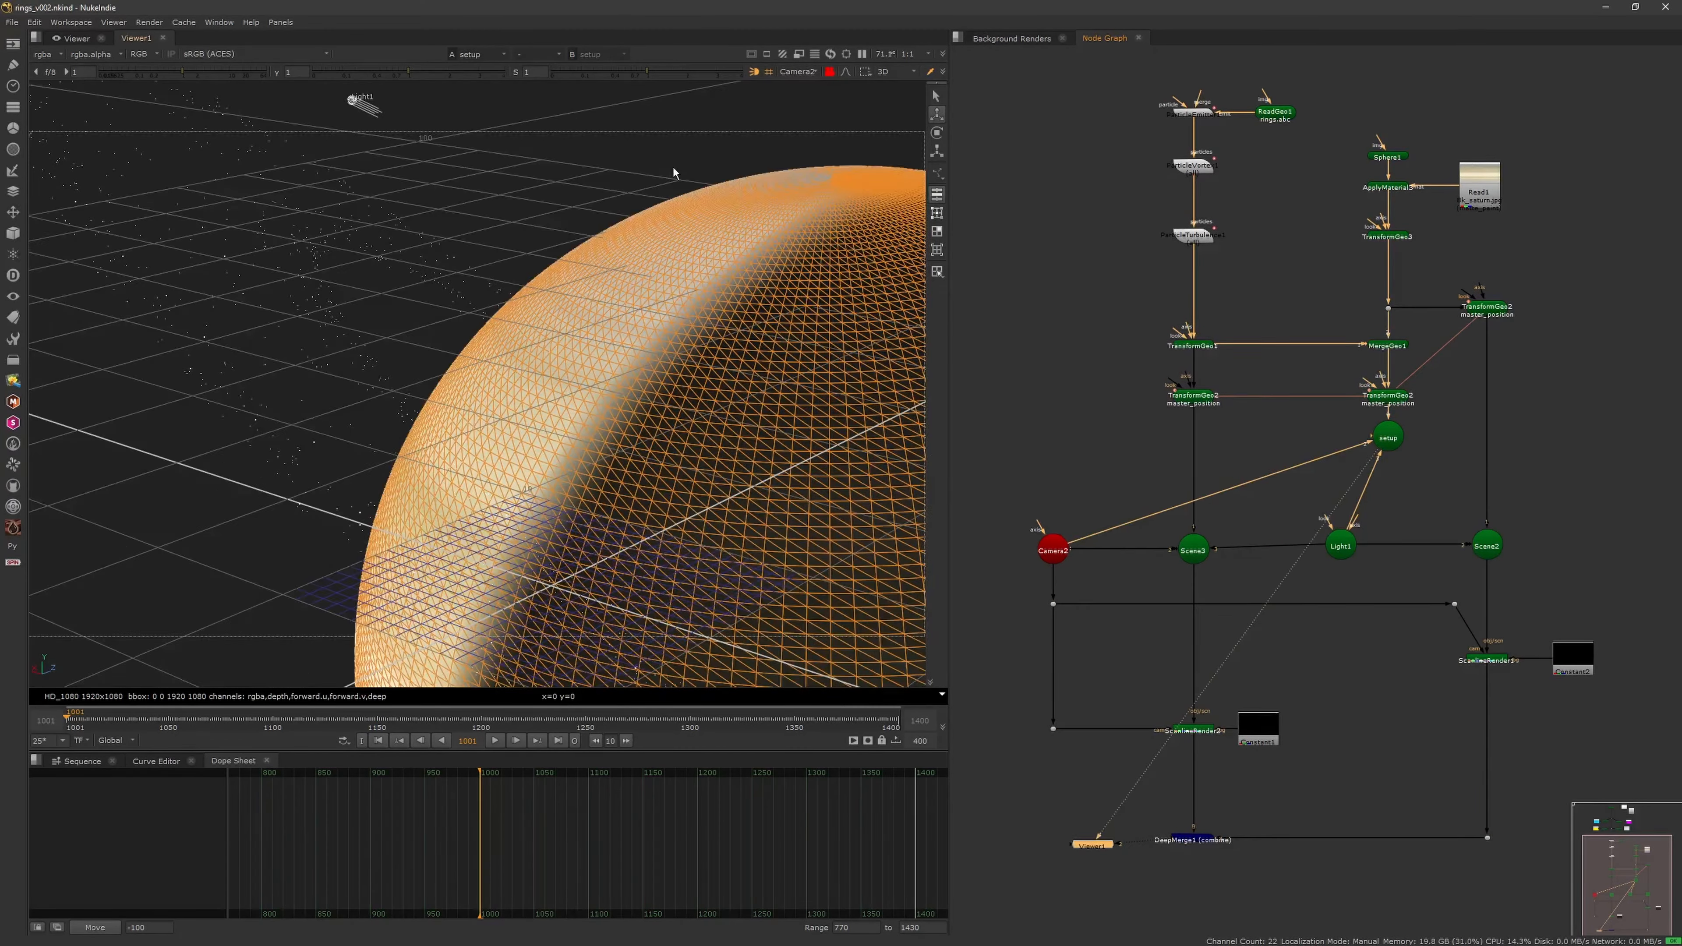
pyautogui.scroll(-5, 463, 377)
# Change Light1 to a spot light and move it farther out beside the planet, to about X 46.9, Z -4.2
pyautogui.doubleClick(1389, 438)
pyautogui.click(1333, 534)
pyautogui.doubleClick(1341, 546)
pyautogui.click(1179, 144)
pyautogui.moveTo(465, 270); pyautogui.dragTo(316, 287)
pyautogui.moveTo(464, 372); pyautogui.dragTo(503, 403, button='middle')
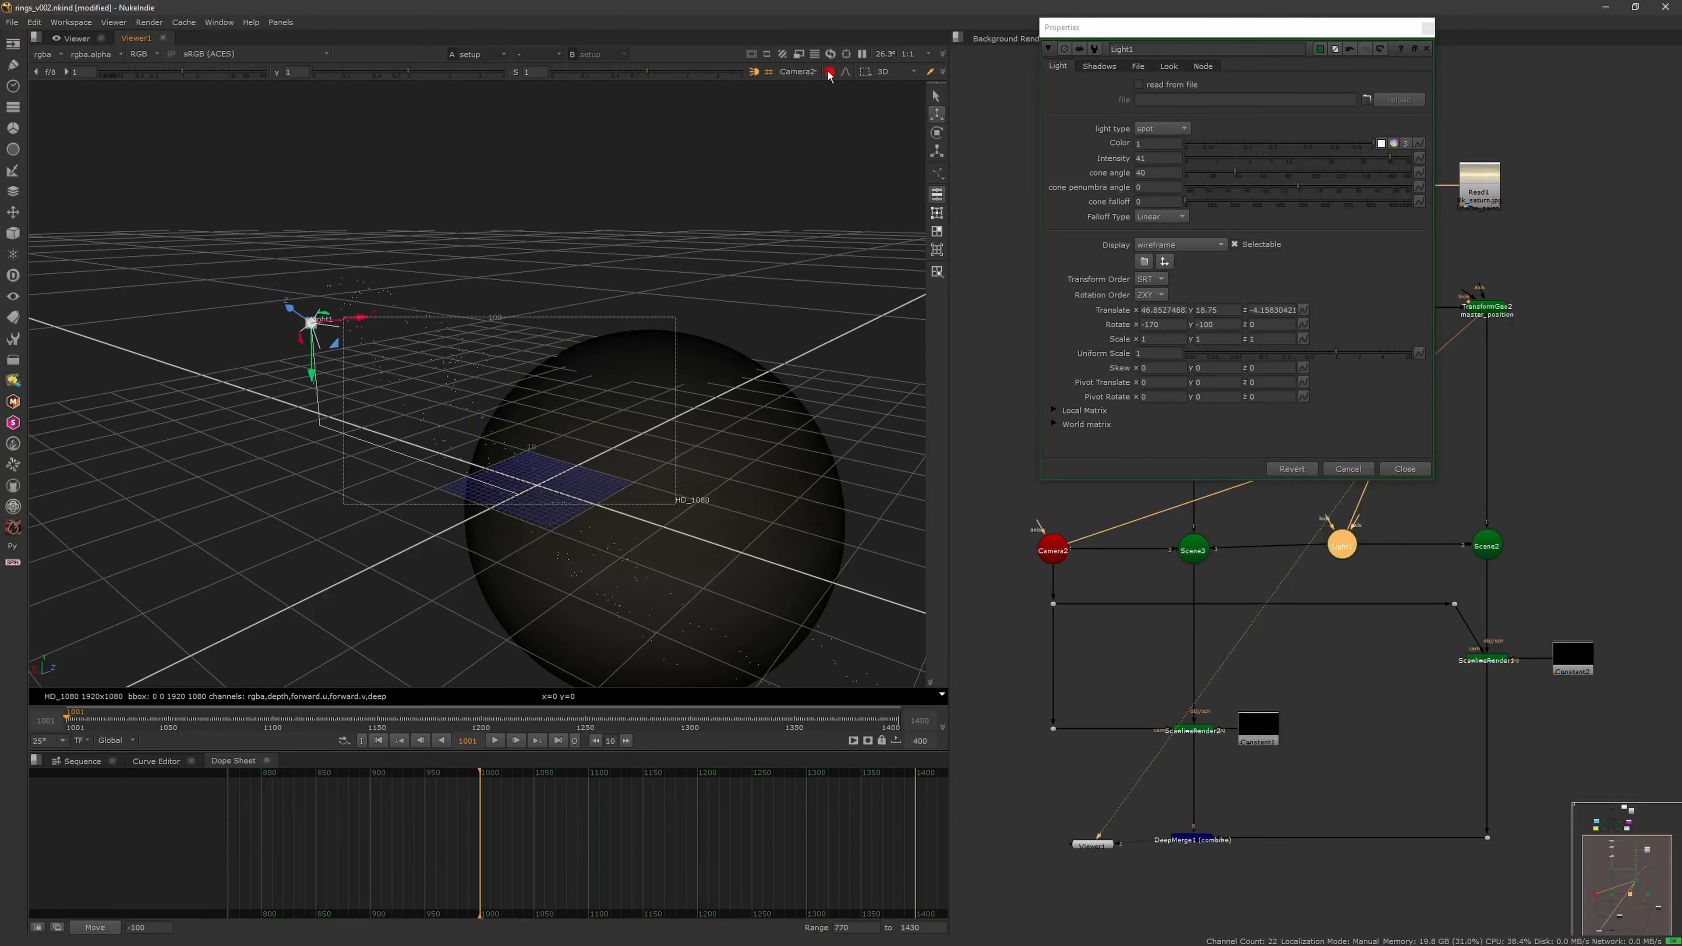
# Move Light1 in close to the planet, about X 6.7, Y 11.6, Z -11.2, and adjust its X and Y rotation
pyautogui.click(830, 71)
pyautogui.keyDown('ctrl'); pyautogui.moveTo(504, 332); pyautogui.dragTo(541, 522); pyautogui.keyUp('ctrl')
pyautogui.moveTo(361, 405); pyautogui.dragTo(622, 493)
pyautogui.click(1154, 325)
pyautogui.press('Up')
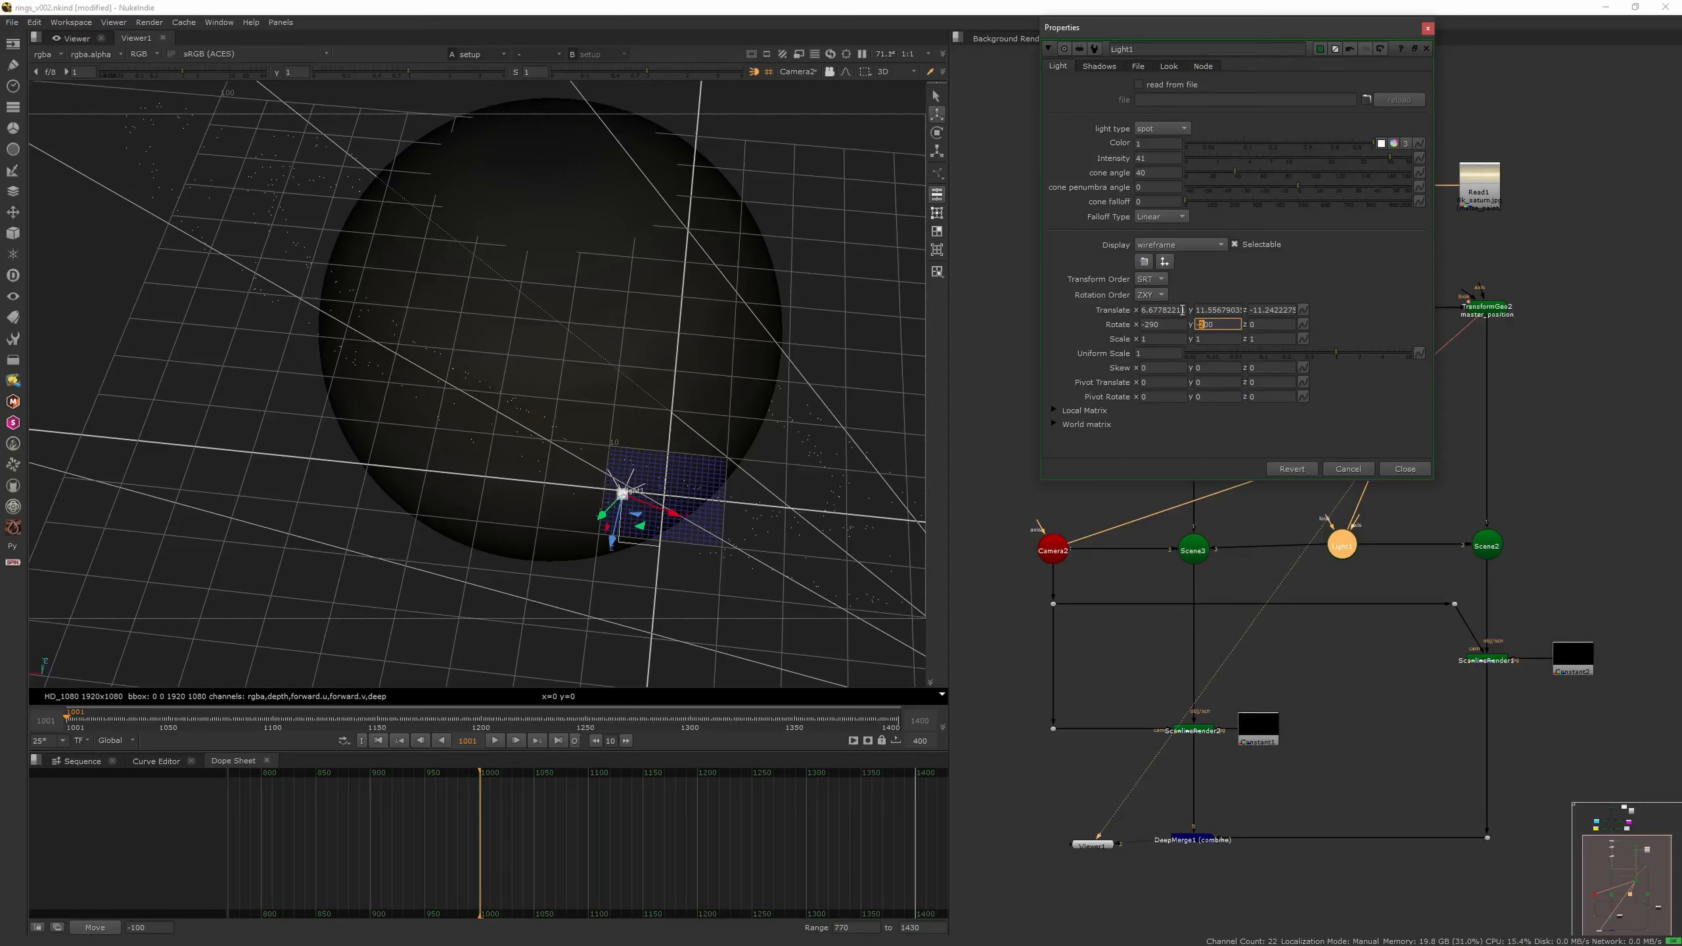
pyautogui.press('Up')
pyautogui.keyDown('ctrl'); pyautogui.moveTo(464, 371); pyautogui.dragTo(590, 470); pyautogui.keyUp('ctrl')
# Try a different falloff type on Light1 and shift the light further around the planet
pyautogui.click(1164, 216)
pyautogui.click(1170, 202)
pyautogui.moveTo(563, 387); pyautogui.dragTo(464, 431)
pyautogui.keyDown('ctrl'); pyautogui.moveTo(570, 398); pyautogui.dragTo(616, 411); pyautogui.keyUp('ctrl')
pyautogui.scroll(-4, 529, 411)
# Lower Light1's Y and X rotation in increments to re-aim the light at the planet
pyautogui.click(1202, 325)
pyautogui.press('Down')
pyautogui.press('Down')
pyautogui.press('Down')
pyautogui.press('Down')
pyautogui.press('Down')
pyautogui.press('Down')
pyautogui.press('Down')
pyautogui.press('Down')
pyautogui.click(1149, 325)
pyautogui.press('Down')
pyautogui.press('Down')
pyautogui.press('Down')
pyautogui.press('Down')
pyautogui.press('Down')
pyautogui.press('Down')
pyautogui.press('Down')
pyautogui.press('Down')
pyautogui.press('Down')
# Set Light1's falloff type to Linear with a wider cone angle and view the planet branch's render output
pyautogui.click(1163, 217)
pyautogui.click(1166, 232)
pyautogui.moveTo(1236, 173); pyautogui.dragTo(1298, 189)
pyautogui.click(830, 72)
pyautogui.keyDown('ctrl'); pyautogui.keyDown('shift'); pyautogui.click(1488, 838); pyautogui.keyUp('shift'); pyautogui.keyUp('ctrl')
# Try another light type on Light1 in the planet render and set it back to spot
pyautogui.click(1163, 129)
pyautogui.click(1163, 114)
pyautogui.press('Tab')
pyautogui.click(830, 71)
pyautogui.click(1163, 128)
pyautogui.click(1163, 143)
# Set Light1's cone angle to about 51 and cone falloff to about 30, and save the comp
pyautogui.press('Tab')
pyautogui.click(1223, 202)
pyautogui.moveTo(1236, 173); pyautogui.dragTo(1249, 173)
pyautogui.moveTo(1207, 202); pyautogui.dragTo(1193, 203)
pyautogui.press('Tab')
pyautogui.click(1153, 324)
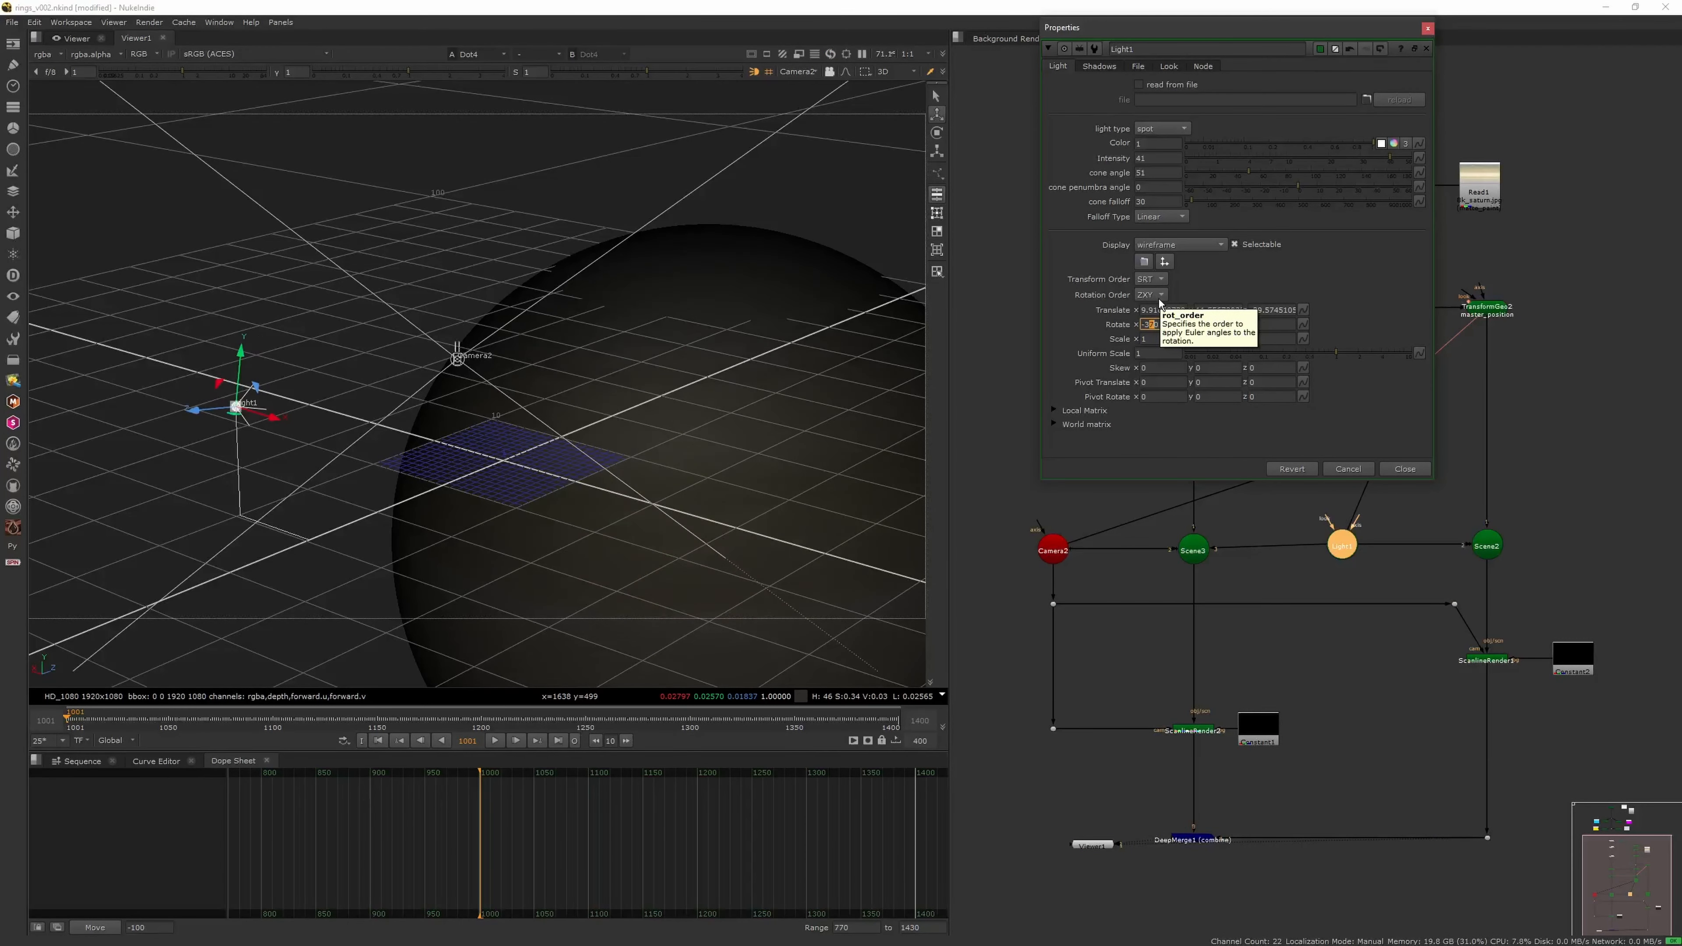
pyautogui.press('Tab')
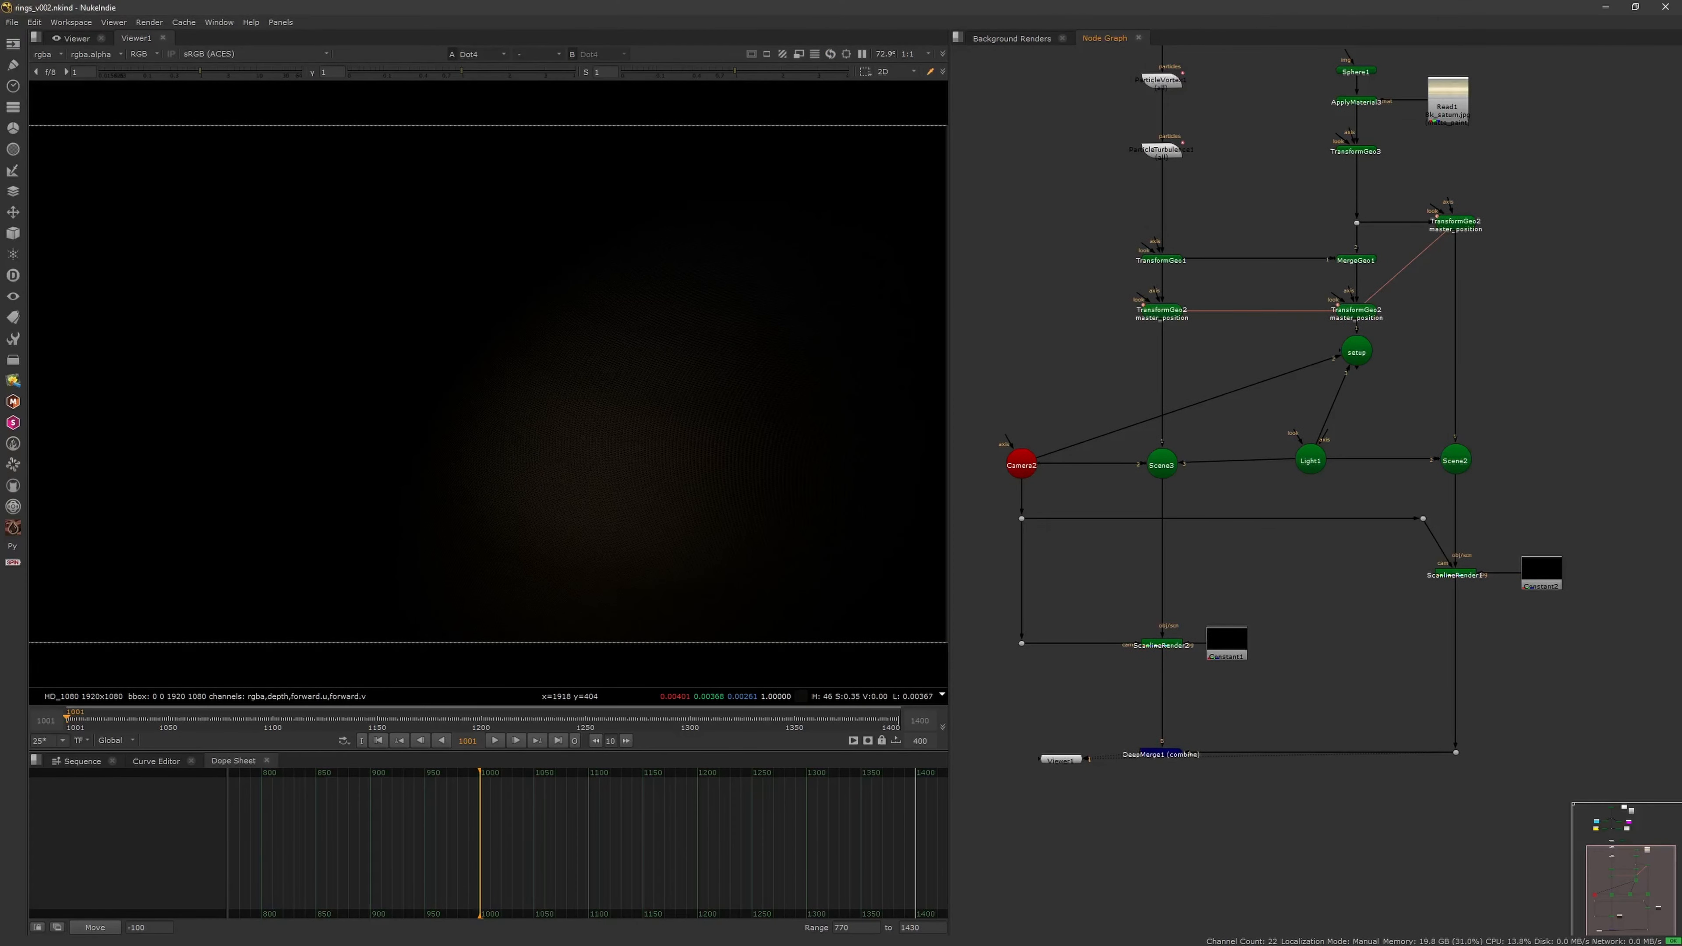
pyautogui.hotkey('ctrl', 's')
# Replace the planet branch's ScanlineRender with a RayRender node, view it and look over its settings
pyautogui.press('Tab')
pyautogui.write('ray')
pyautogui.press('Return')
pyautogui.moveTo(1381, 560); pyautogui.dragTo(1461, 581)
pyautogui.press('1')
pyautogui.press('Delete')
pyautogui.doubleClick(1461, 580)
pyautogui.click(1068, 540)
pyautogui.click(964, 538)
# Enable shadow casting on Light1 and set its shadow mode to full alpha
pyautogui.doubleClick(1306, 465)
pyautogui.click(1108, 67)
pyautogui.click(1137, 85)
pyautogui.click(1158, 103)
pyautogui.click(1157, 82)
pyautogui.click(1160, 100)
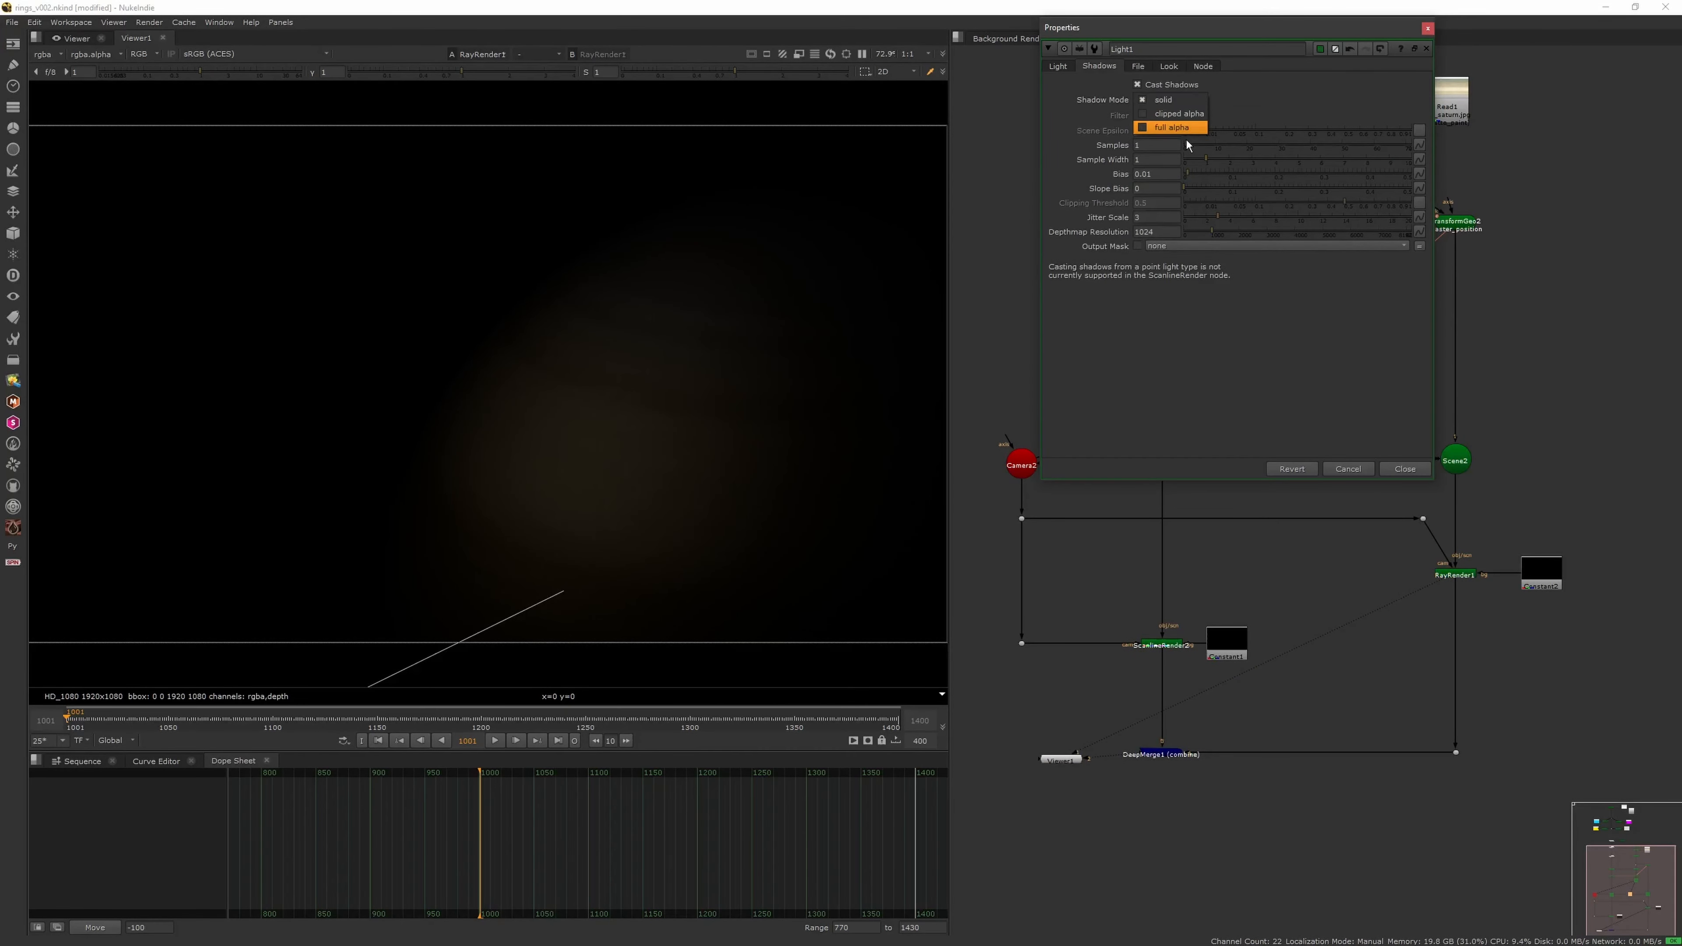
pyautogui.click(1178, 128)
# Compare the deep merge with the planet branch's output and close Light1's properties
pyautogui.click(1059, 67)
pyautogui.write('1')
pyautogui.click(1161, 754)
pyautogui.press('1')
pyautogui.click(1456, 753)
pyautogui.press('1')
pyautogui.click(1428, 29)
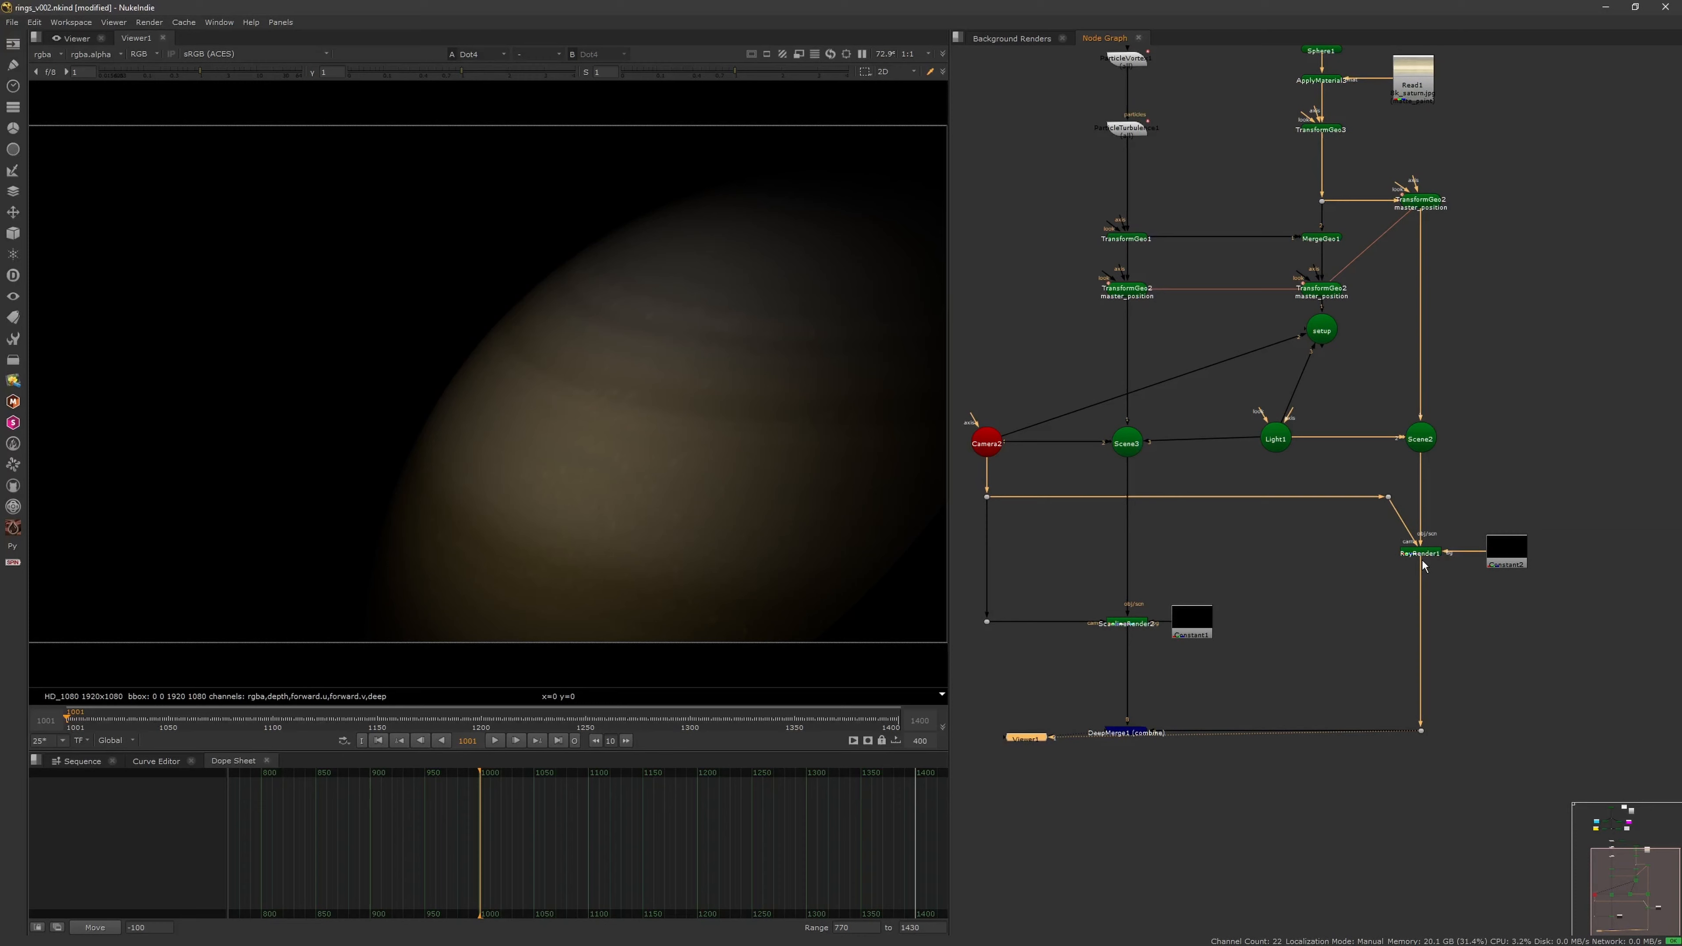
# Add a ScanlineRender beside RayRender1 and connect it to the planet's scene, the camera and the Constant background
pyautogui.press('Tab')
pyautogui.write('scan')
pyautogui.press('Return')
pyautogui.click(1325, 386)
pyautogui.moveTo(1327, 495); pyautogui.dragTo(1359, 339)
pyautogui.moveTo(1297, 510); pyautogui.dragTo(1426, 545)
pyautogui.moveTo(1435, 519); pyautogui.dragTo(1320, 408)
pyautogui.keyDown('ctrl'); pyautogui.moveTo(1370, 474); pyautogui.dragTo(1316, 524); pyautogui.keyUp('ctrl')
pyautogui.moveTo(1459, 546); pyautogui.dragTo(1470, 546)
pyautogui.click(1415, 567)
# Examine RayRender1's settings and view the output of the new ScanlineRender1
pyautogui.scroll(-5, 1385, 524)
pyautogui.scroll(4, 1371, 527)
pyautogui.doubleClick(1381, 418)
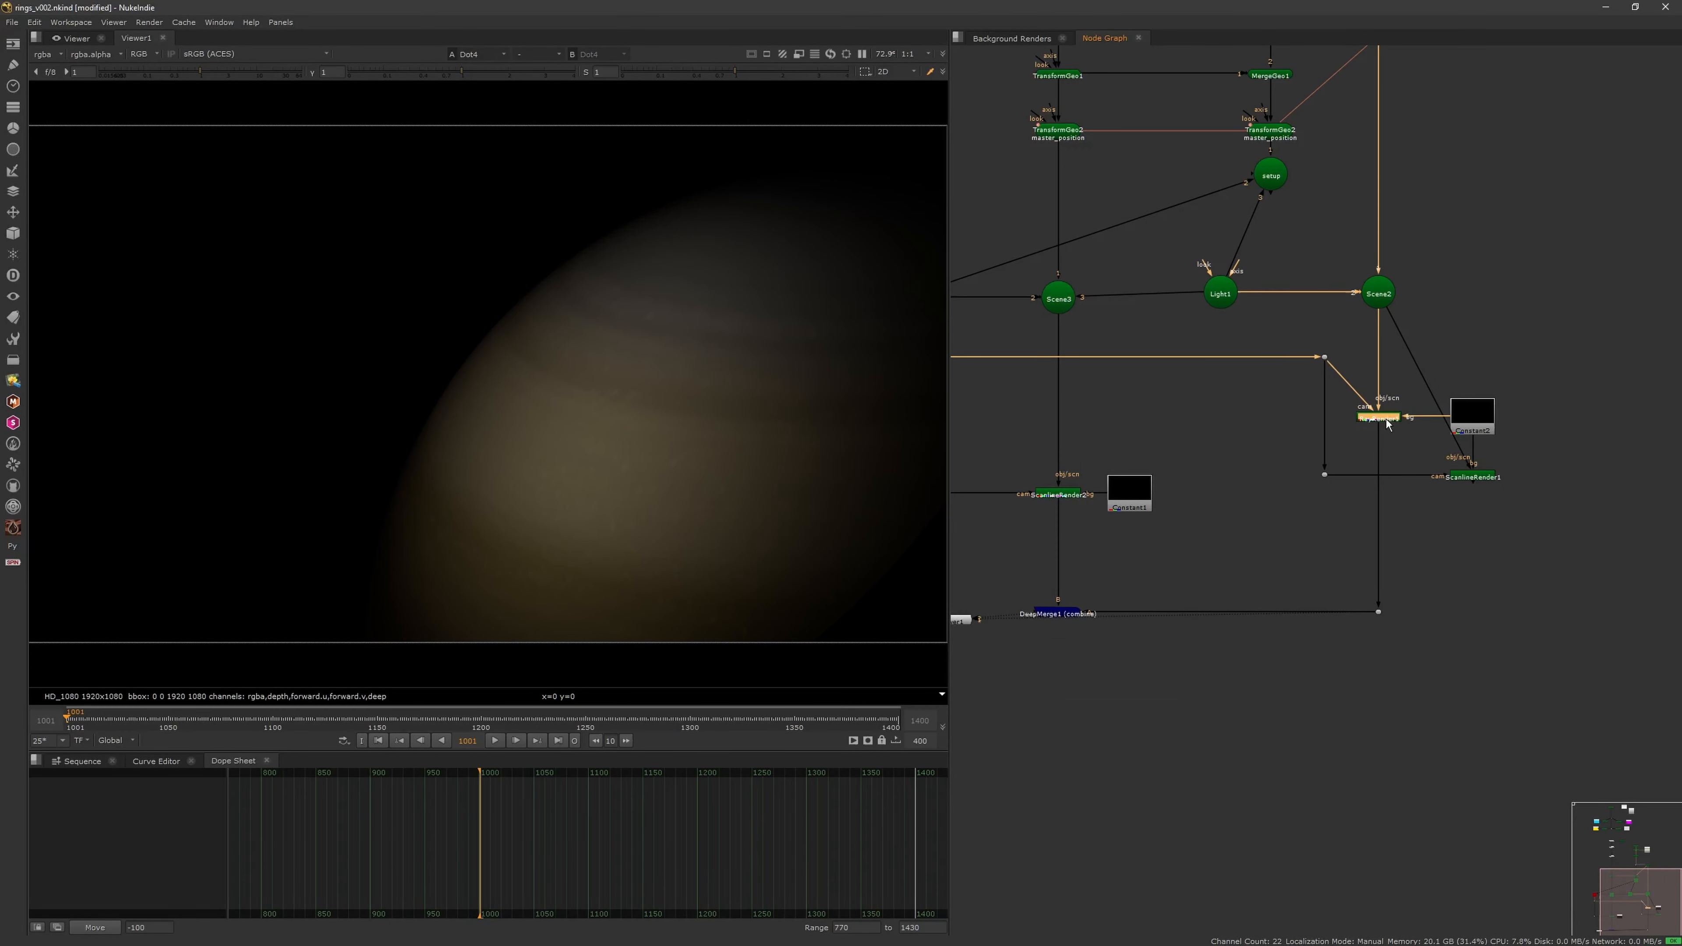
pyautogui.click(1022, 539)
pyautogui.click(1062, 539)
pyautogui.click(973, 539)
pyautogui.click(1320, 501)
pyautogui.click(1472, 477)
pyautogui.press('1')
# Feed the deep merge from ScanlineRender1 instead of RayRender1 and view DeepMerge1
pyautogui.moveTo(1378, 464); pyautogui.dragTo(1471, 479)
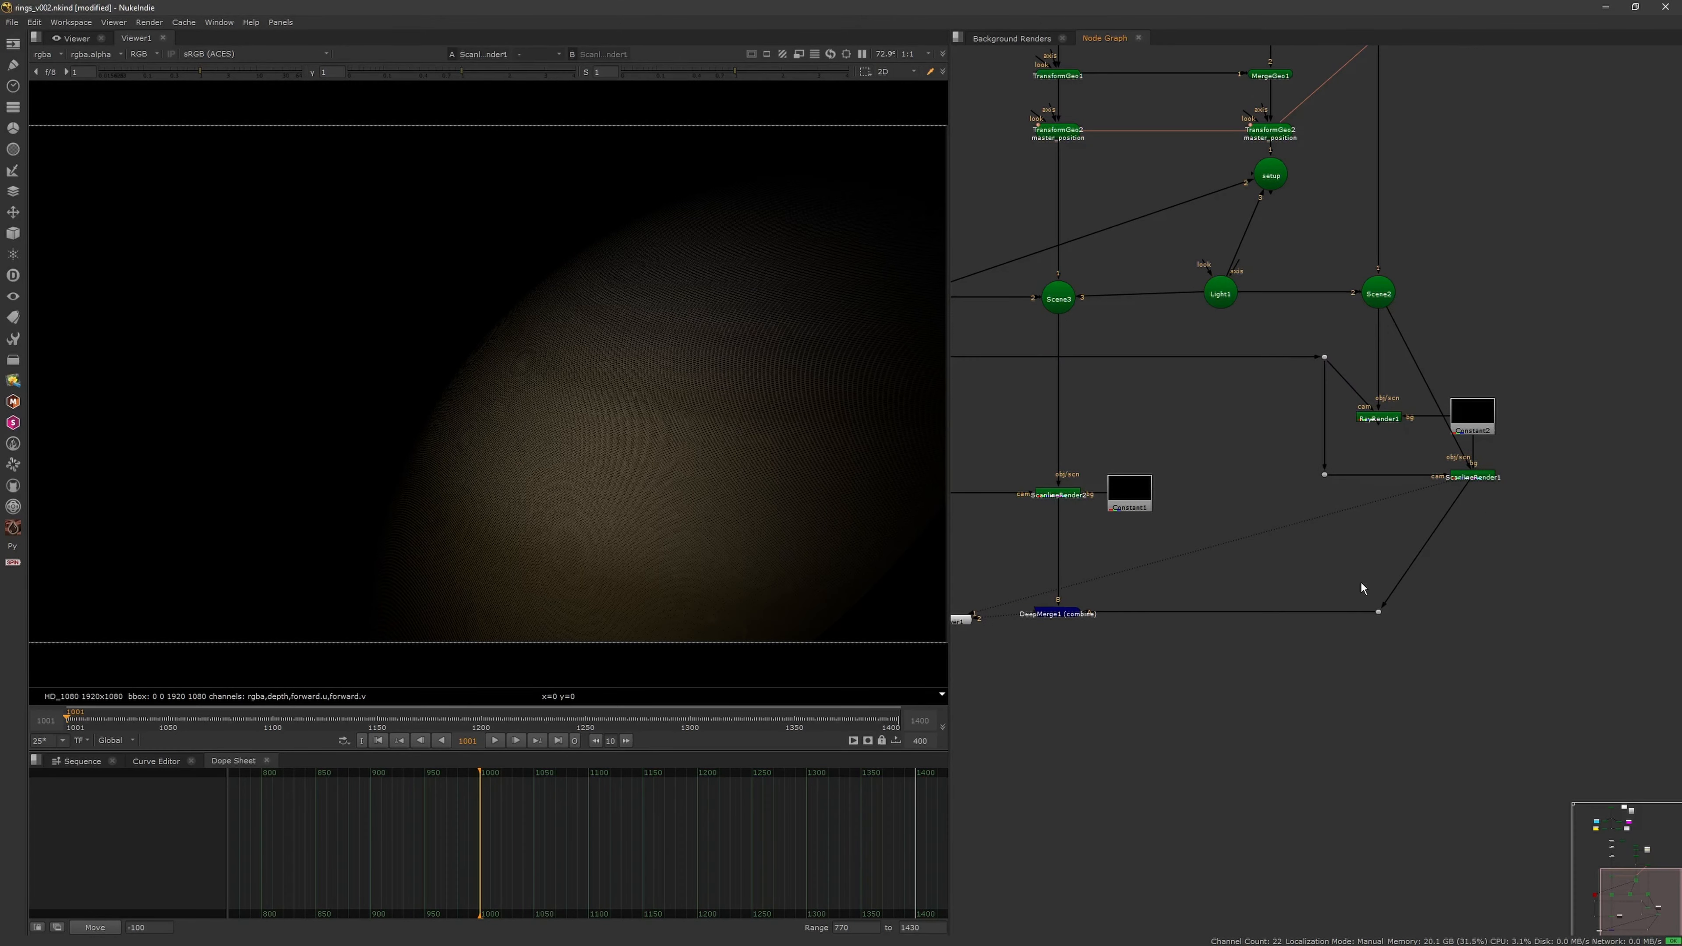
pyautogui.click(1059, 612)
pyautogui.press('1')
# Switch Light1 from spot to another light type and adjust its intensity
pyautogui.scroll(-3, 1338, 596)
pyautogui.doubleClick(1299, 498)
pyautogui.click(1172, 132)
pyautogui.click(1161, 118)
pyautogui.click(1205, 159)
pyautogui.click(1428, 28)
# Delete RayRender1 and move ScanlineRender1 into its place under the planet scene
pyautogui.click(1423, 493)
pyautogui.press('Delete')
pyautogui.moveTo(1507, 549); pyautogui.dragTo(1435, 493)
pyautogui.scroll(-3, 1444, 391)
# Go to frame 1240 and view the particle rings' ScanlineRender
pyautogui.moveTo(465, 720); pyautogui.dragTo(564, 720)
pyautogui.moveTo(1189, 305); pyautogui.dragTo(1197, 481, button='middle')
pyautogui.scroll(3, 1238, 709)
pyautogui.moveTo(1238, 709); pyautogui.dragTo(1214, 500, button='middle')
pyautogui.scroll(-2, 1364, 265)
pyautogui.moveTo(1364, 265); pyautogui.dragTo(1354, 484, button='middle')
pyautogui.press('1')
# Move the grey Constant outward from its ApplyMaterial and add a Phong node
pyautogui.moveTo(1295, 424); pyautogui.dragTo(1299, 719, button='middle')
pyautogui.moveTo(1333, 293); pyautogui.dragTo(1429, 294)
pyautogui.press('Tab')
pyautogui.write('phong')
pyautogui.press('Return')
pyautogui.click(1401, 113)
# Try applying the Phong to all ring particles through a copied ApplyMaterial below the particle turbulence
pyautogui.click(1263, 296)
pyautogui.hotkey('ctrl', 'v')
pyautogui.moveTo(1200, 408); pyautogui.dragTo(1121, 417)
pyautogui.moveTo(1209, 448); pyautogui.dragTo(1209, 565)
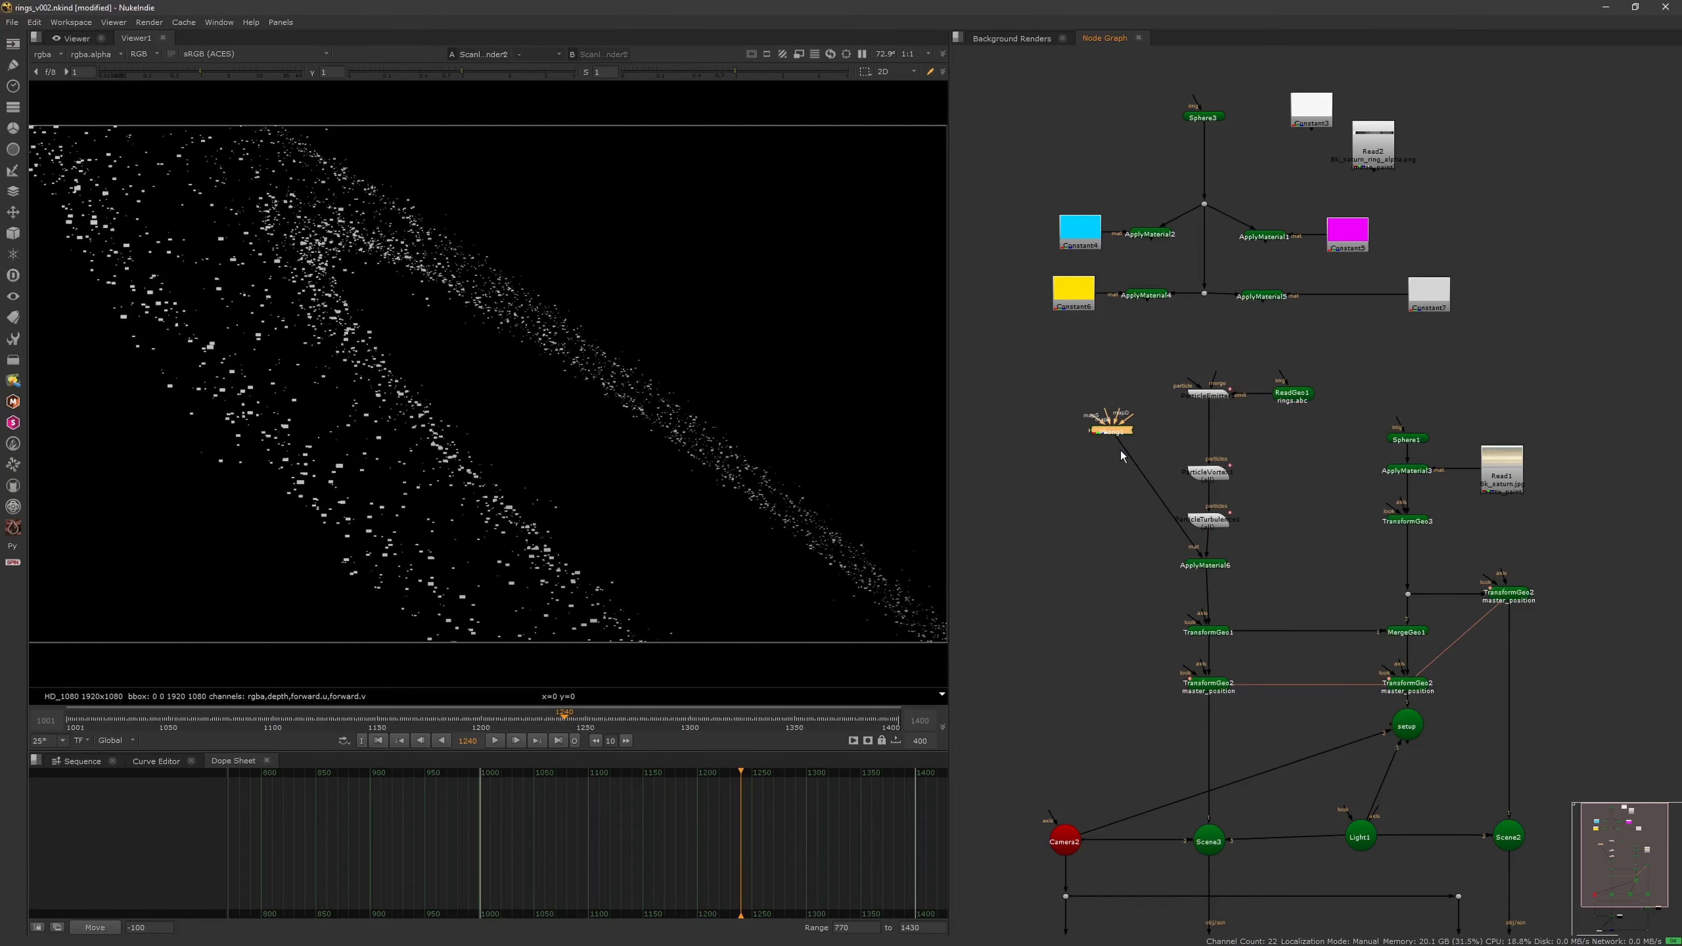
pyautogui.moveTo(1114, 416); pyautogui.dragTo(1133, 565)
# View the DeepMerge1 result of rings and planet at the current frame
pyautogui.moveTo(1225, 695); pyautogui.dragTo(1193, 334, button='middle')
pyautogui.click(1175, 774)
pyautogui.press('1')
pyautogui.moveTo(1225, 186); pyautogui.dragTo(1277, 506, button='middle')
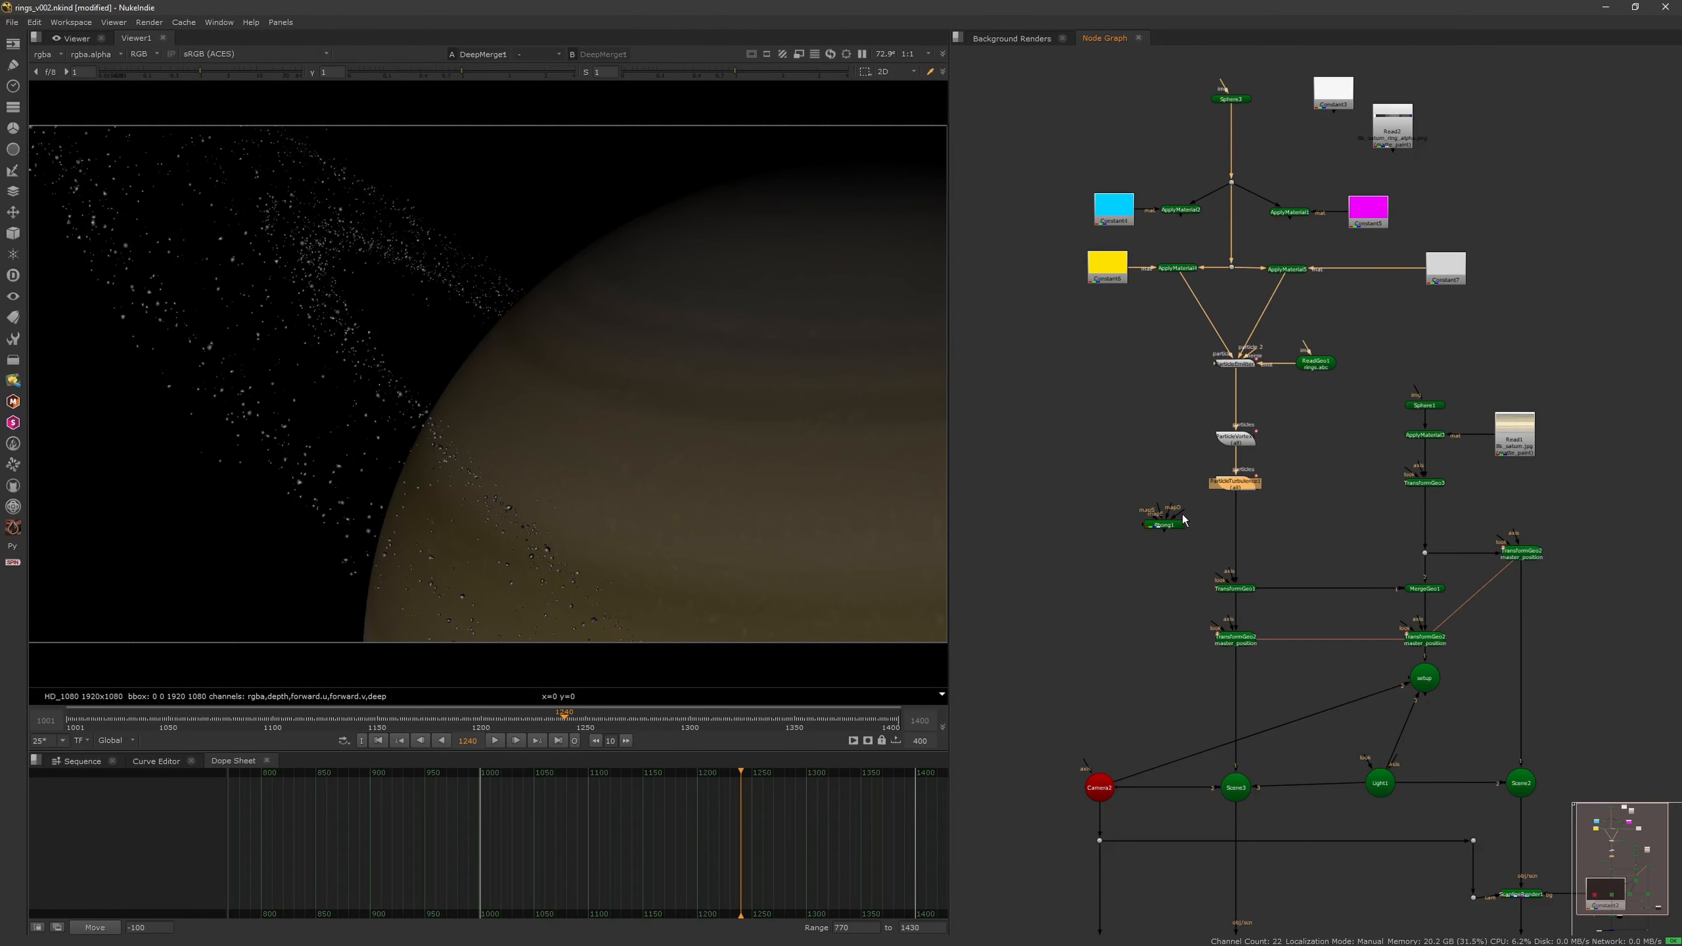
# Insert a Phong between each of the four color Constants and its ApplyMaterial, and connect the cyan and magenta branches to the particle emitter
pyautogui.moveTo(1183, 521); pyautogui.dragTo(1375, 277)
pyautogui.hotkey('ctrl', 'v')
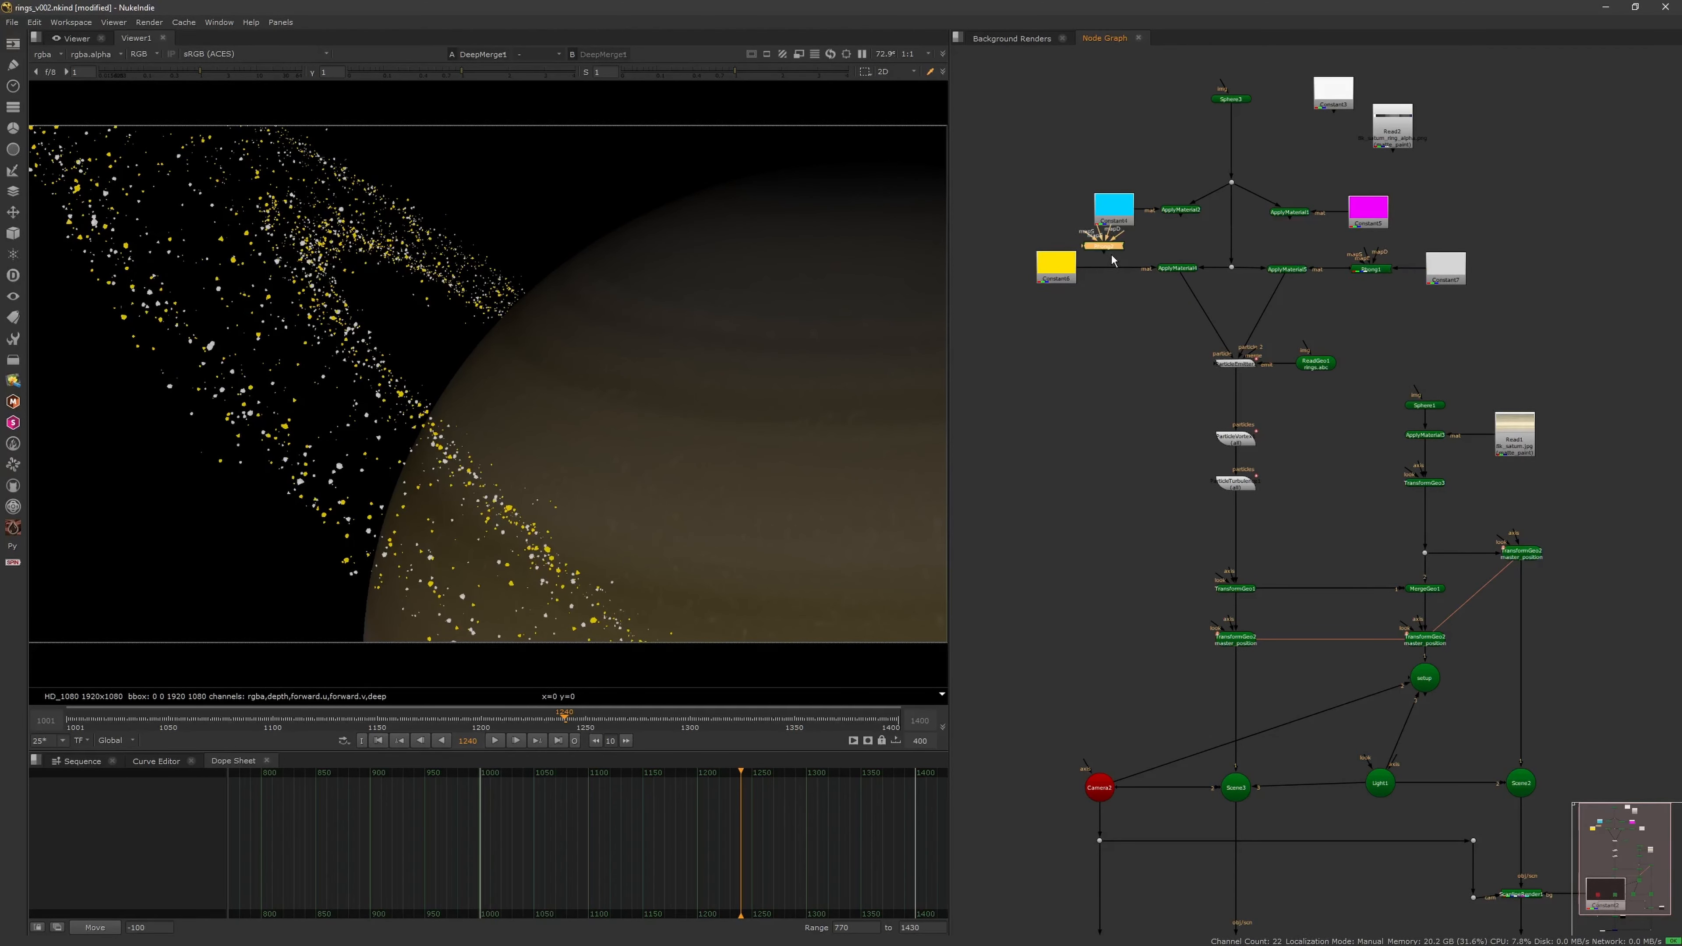
pyautogui.moveTo(1121, 211); pyautogui.dragTo(1058, 211)
pyautogui.moveTo(992, 157); pyautogui.dragTo(1181, 193)
pyautogui.moveTo(1289, 213); pyautogui.dragTo(1295, 194)
pyautogui.moveTo(1368, 211); pyautogui.dragTo(1445, 192)
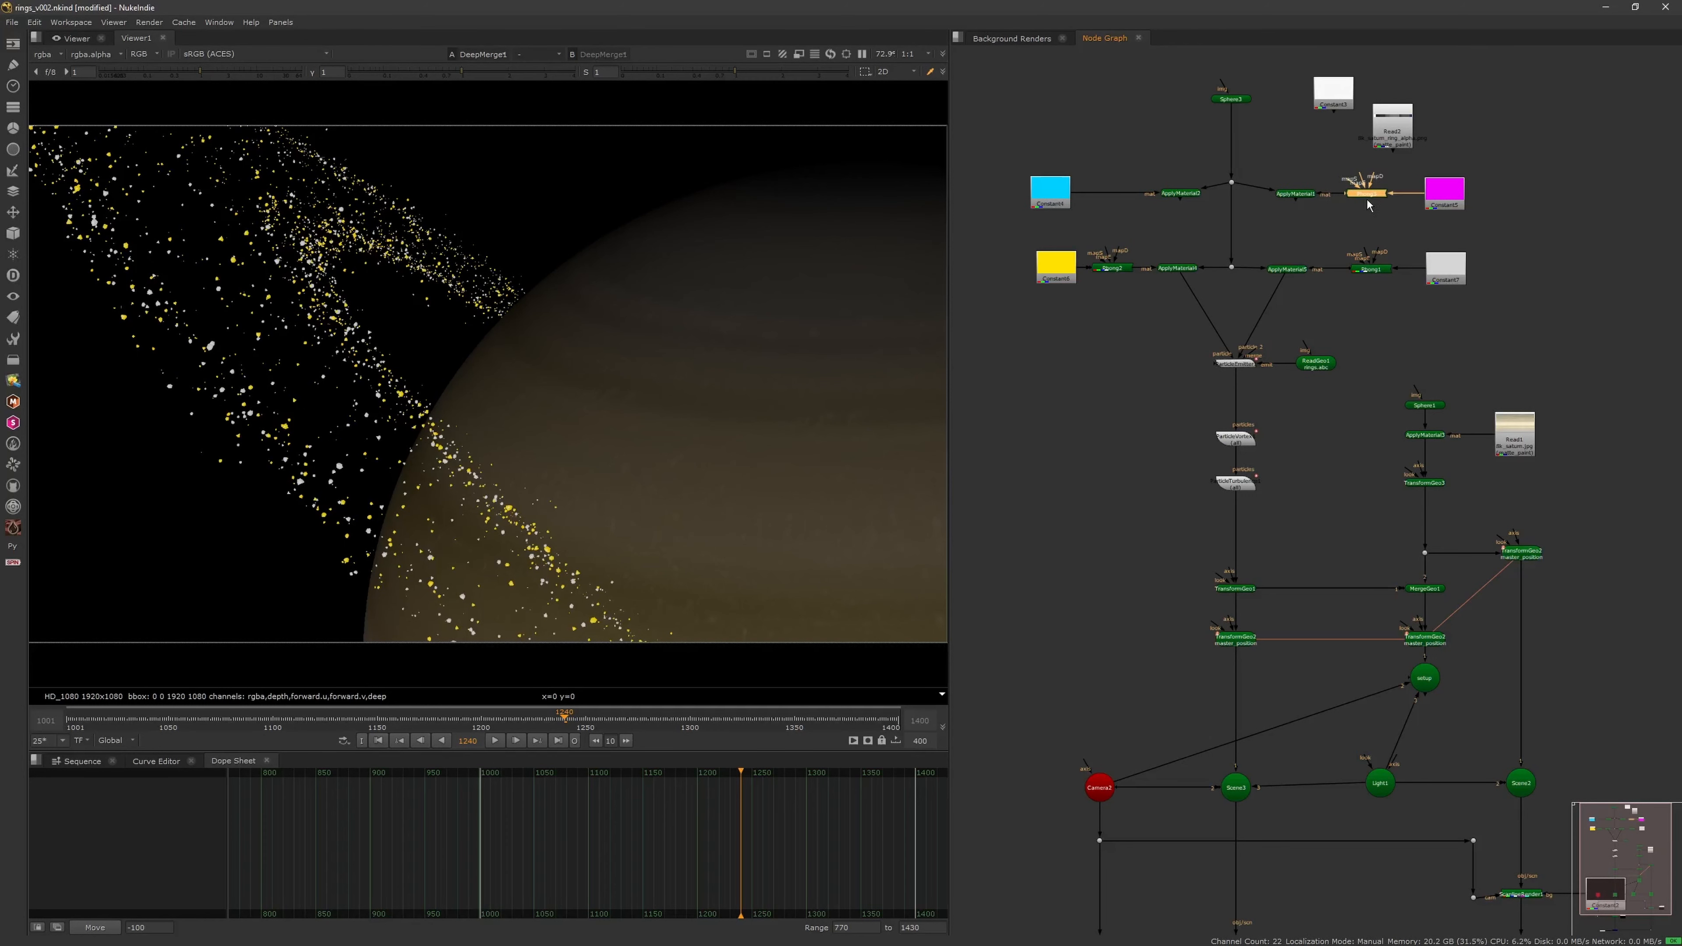
pyautogui.moveTo(1215, 364); pyautogui.dragTo(1296, 194)
pyautogui.moveTo(1172, 381); pyautogui.dragTo(1151, 413, button='middle')
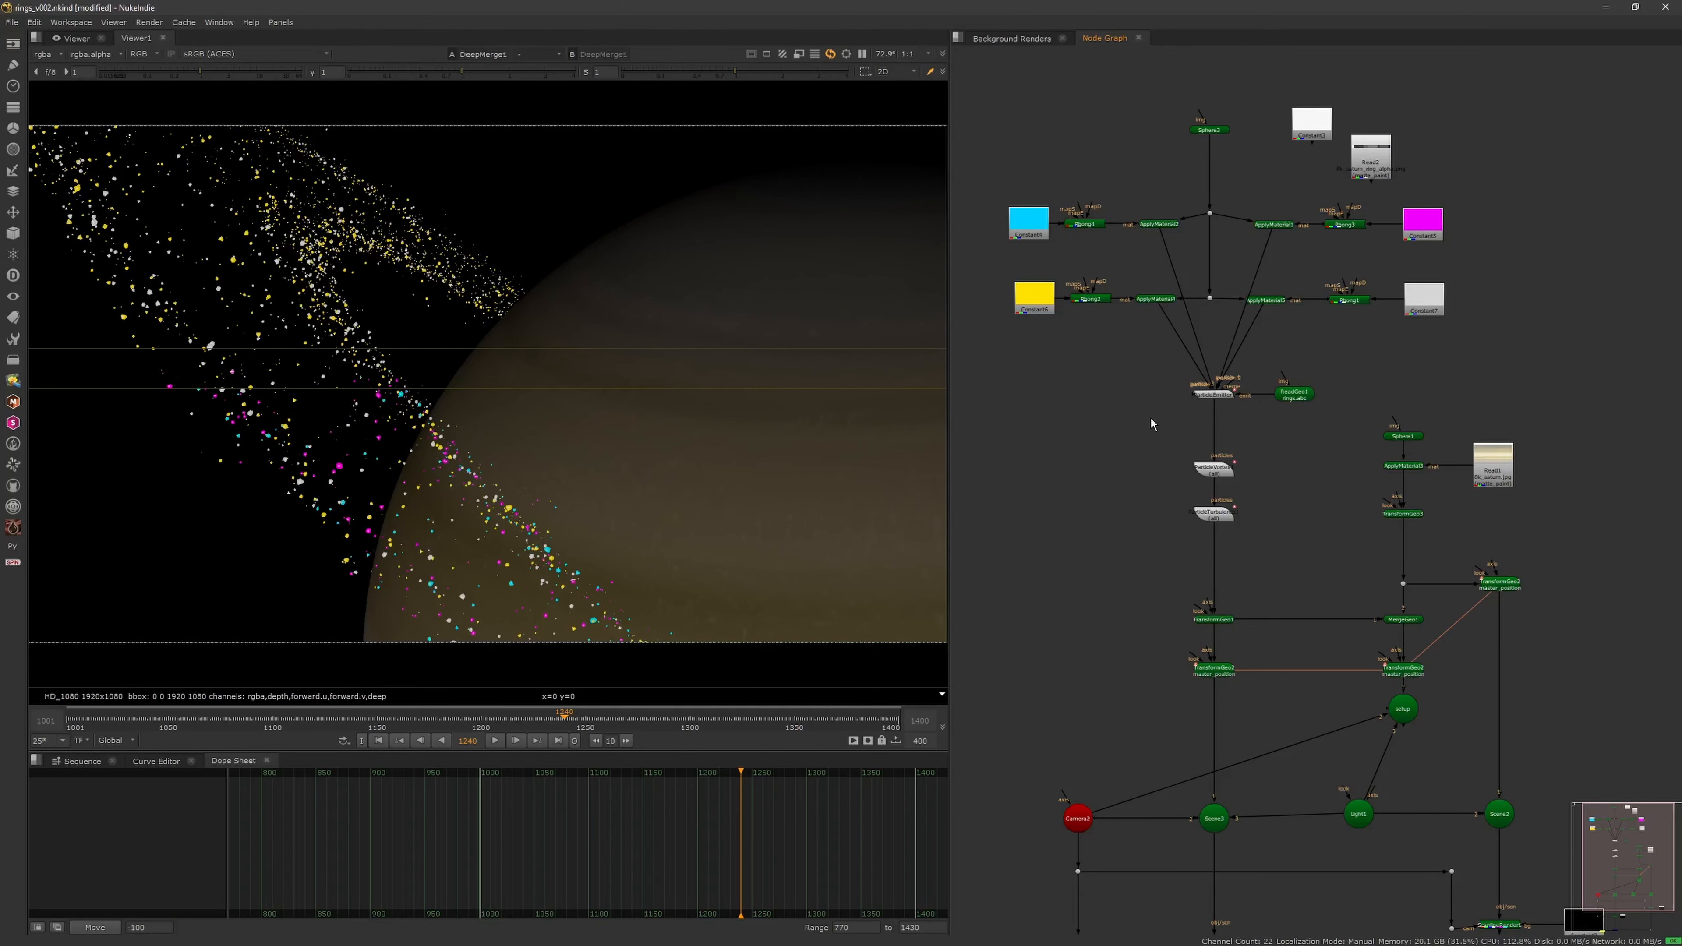
# Set the magenta branch's Phong specular to 0.025 and view the cyan branch's ApplyMaterial in 3D
pyautogui.doubleClick(1345, 225)
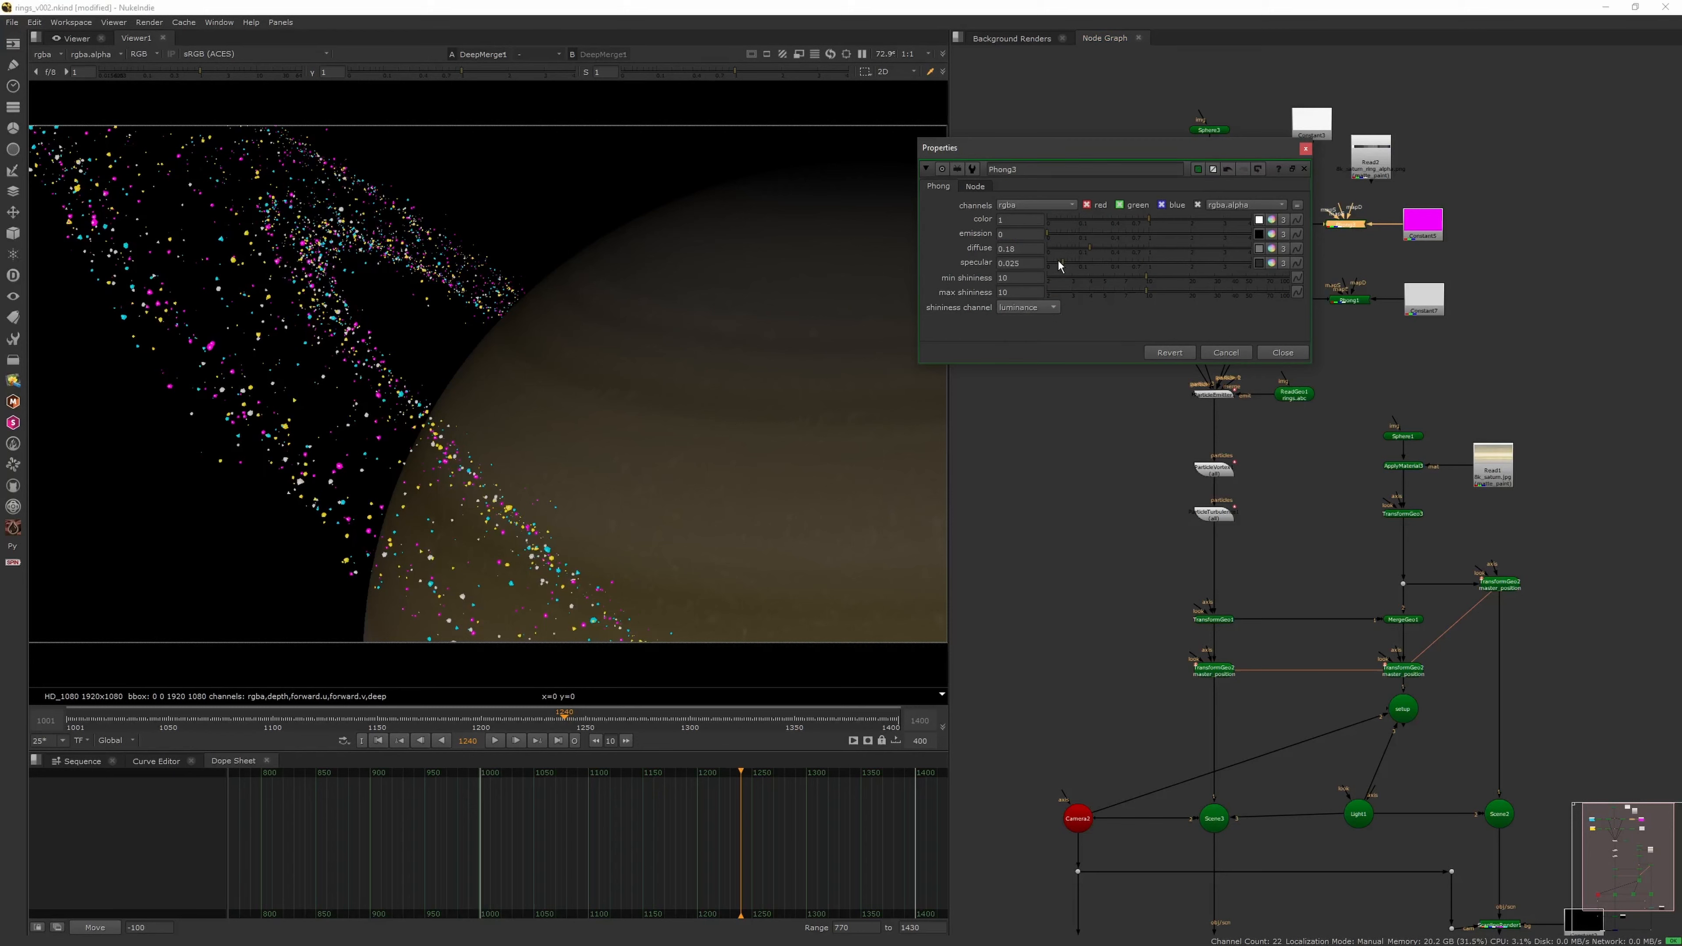
pyautogui.click(1305, 149)
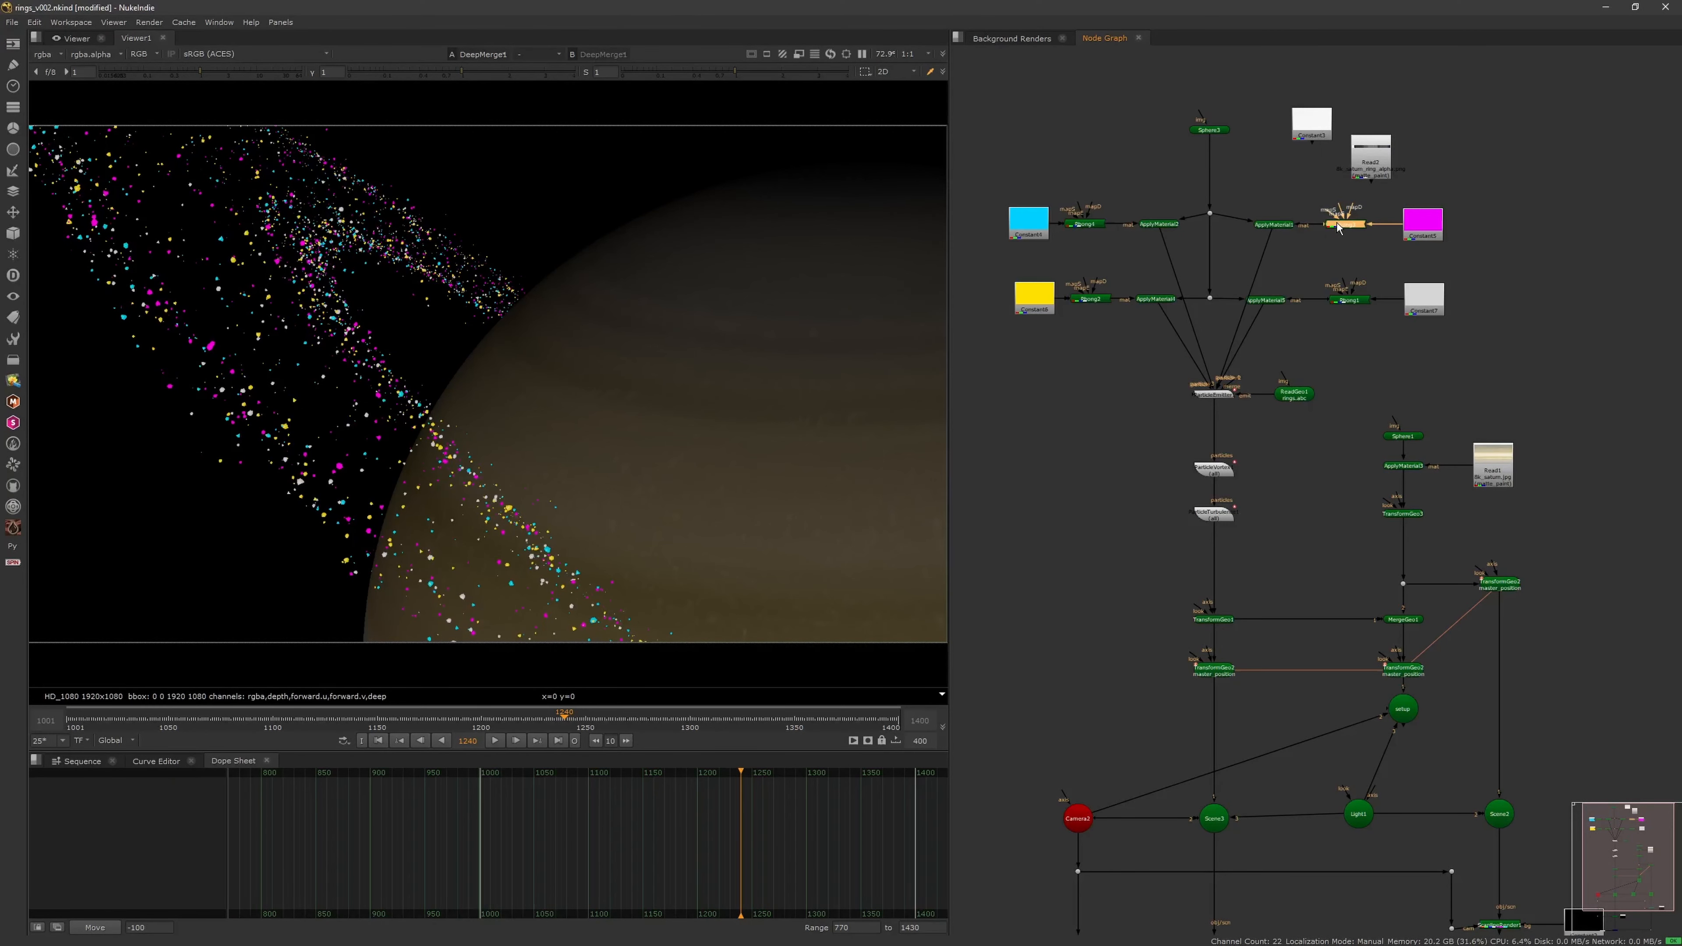
pyautogui.doubleClick(1085, 224)
pyautogui.press('1')
pyautogui.click(1047, 149)
pyautogui.click(1159, 224)
pyautogui.press('1')
# Link the cyan Phong's diffuse and specular to the magenta Phong's, with values of 0.05 and 0.025
pyautogui.doubleClick(1085, 224)
pyautogui.doubleClick(1344, 225)
pyautogui.moveTo(1092, 148); pyautogui.dragTo(1243, 134)
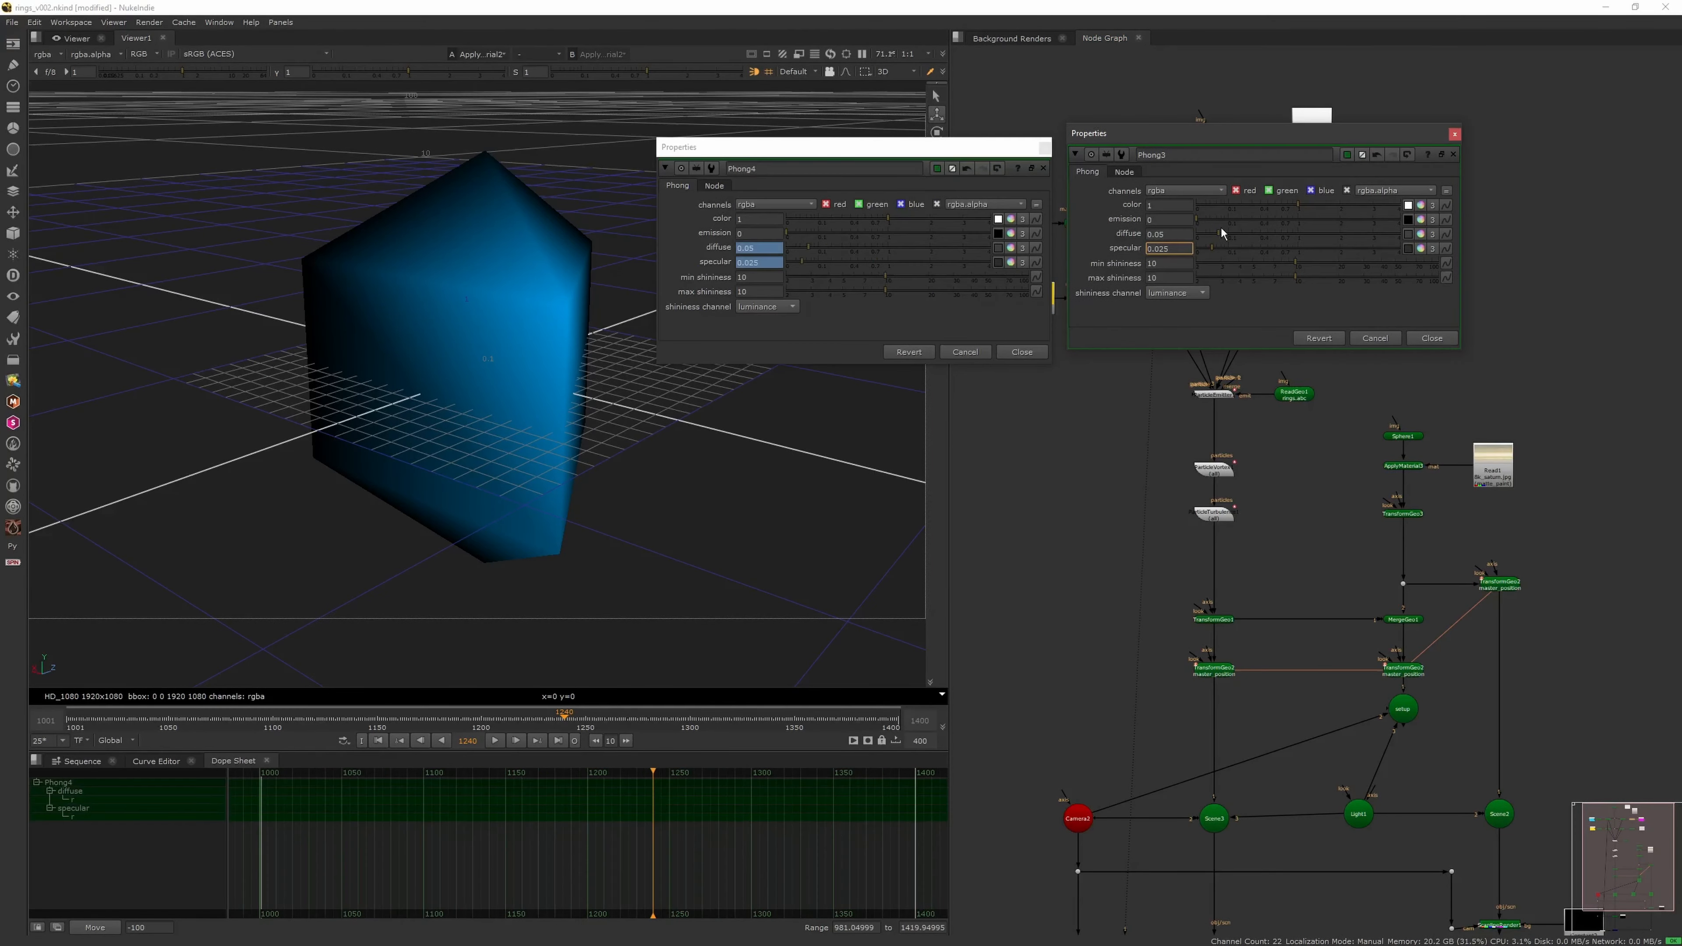
pyautogui.click(1454, 134)
pyautogui.click(1044, 148)
# Link the yellow branch's Phong to the magenta Phong's shading values
pyautogui.doubleClick(1084, 297)
pyautogui.doubleClick(1345, 224)
pyautogui.keyDown('ctrl'); pyautogui.moveTo(1169, 234); pyautogui.dragTo(769, 337); pyautogui.keyUp('ctrl')
pyautogui.click(1454, 134)
# Link the grey branch's Phong diffuse and specular to those of the magenta Phong
pyautogui.doubleClick(1345, 297)
pyautogui.moveTo(1365, 116); pyautogui.dragTo(1100, 206)
pyautogui.doubleClick(1345, 225)
pyautogui.keyDown('ctrl'); pyautogui.moveTo(1169, 234); pyautogui.dragTo(850, 306); pyautogui.keyUp('ctrl')
pyautogui.keyDown('ctrl'); pyautogui.moveTo(1169, 246); pyautogui.dragTo(851, 323); pyautogui.keyUp('ctrl')
pyautogui.click(862, 343)
pyautogui.click(1454, 134)
# View the DeepMerge1 output to check the multicolored ring particles against the planet
pyautogui.moveTo(1252, 768); pyautogui.dragTo(1235, 474, button='middle')
pyautogui.click(1165, 617)
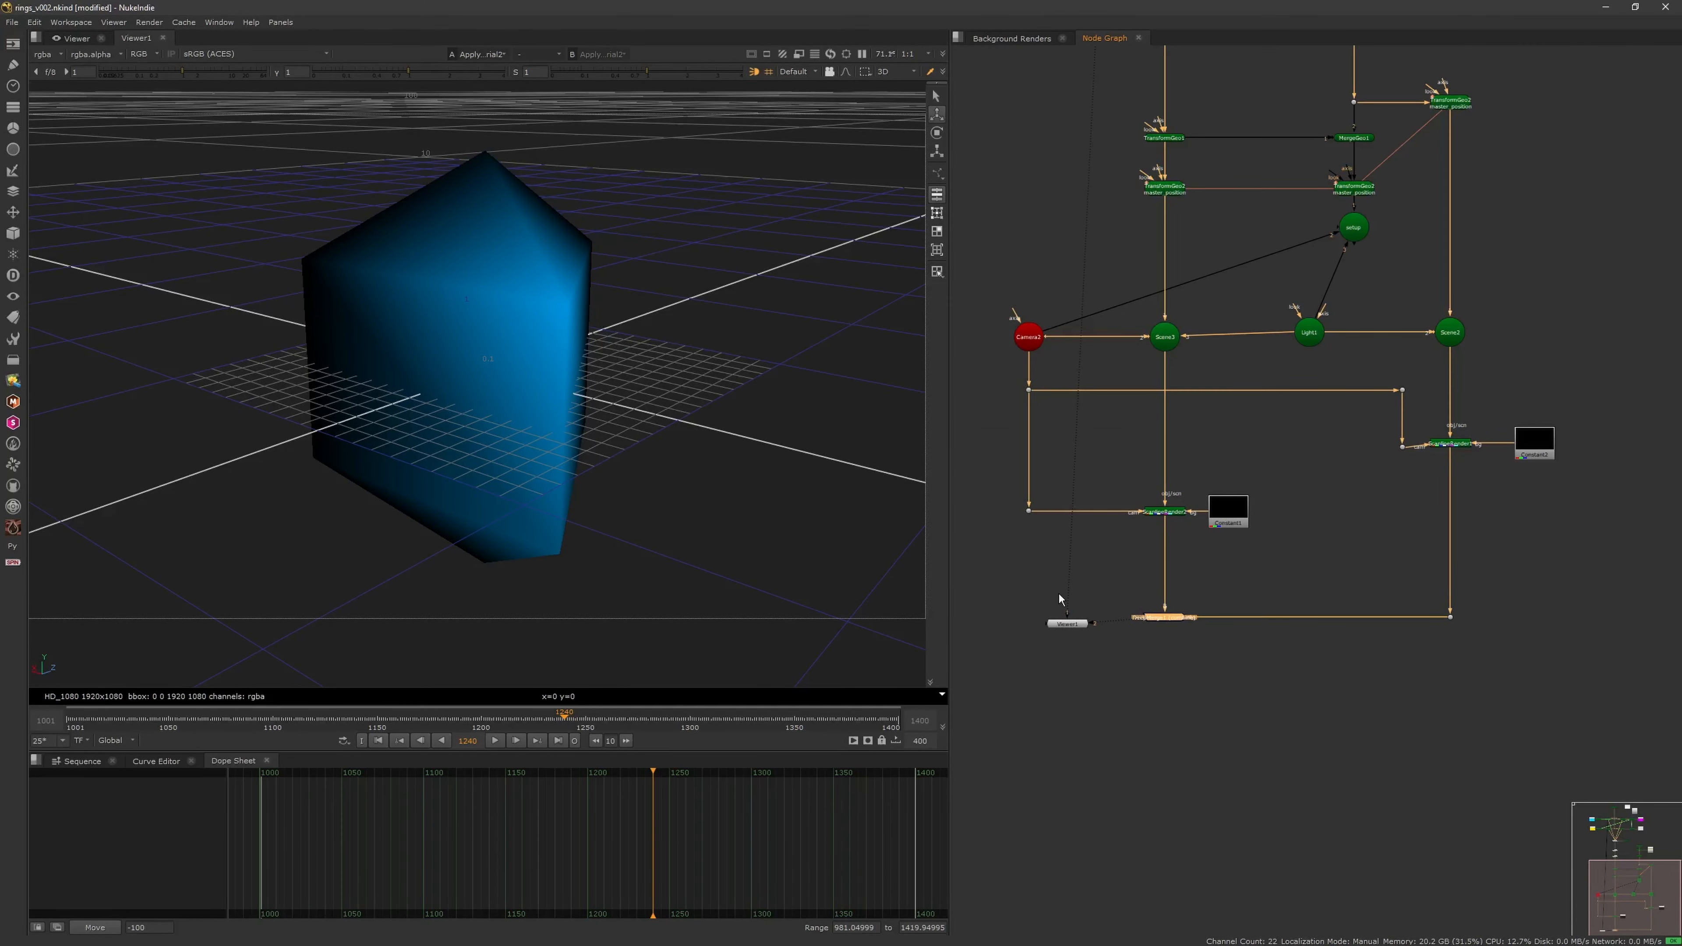
pyautogui.press('1')
pyautogui.moveTo(1159, 296); pyautogui.dragTo(1226, 875, button='middle')
pyautogui.click(1208, 367)
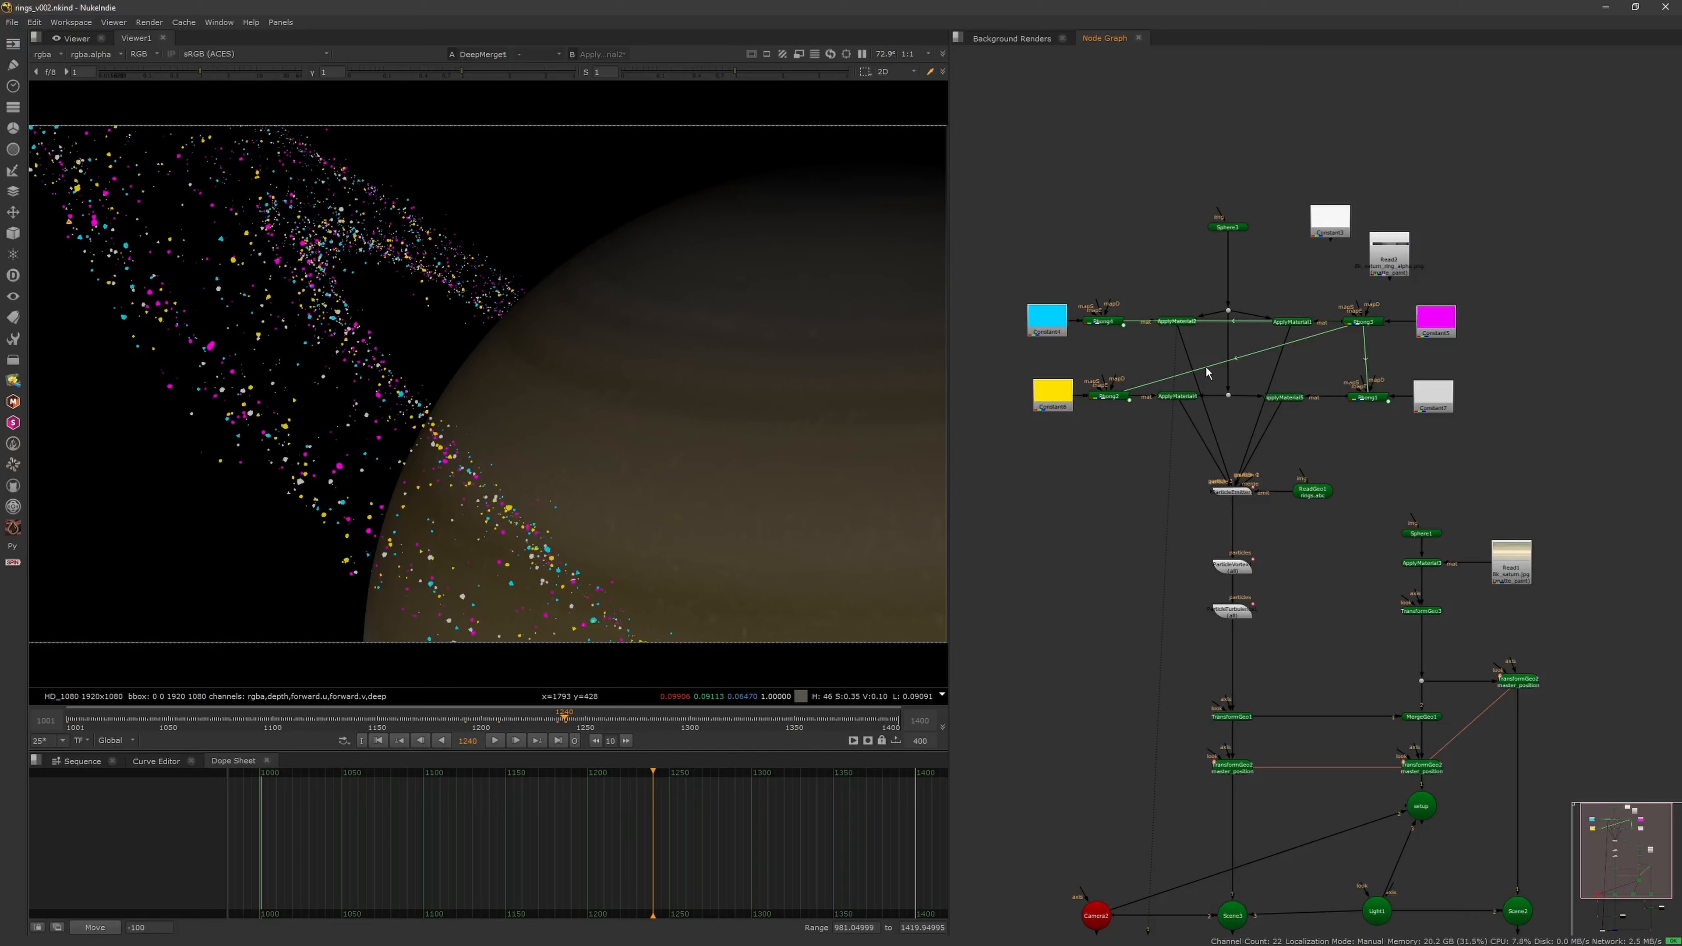
# Paste a copy of the Saturn texture Read near the rings ReadGeo and view the particle emitter in 3D
pyautogui.moveTo(1380, 454); pyautogui.dragTo(1326, 394, button='middle')
pyautogui.hotkey('ctrl', 'v')
pyautogui.click(1180, 432)
pyautogui.press('1')
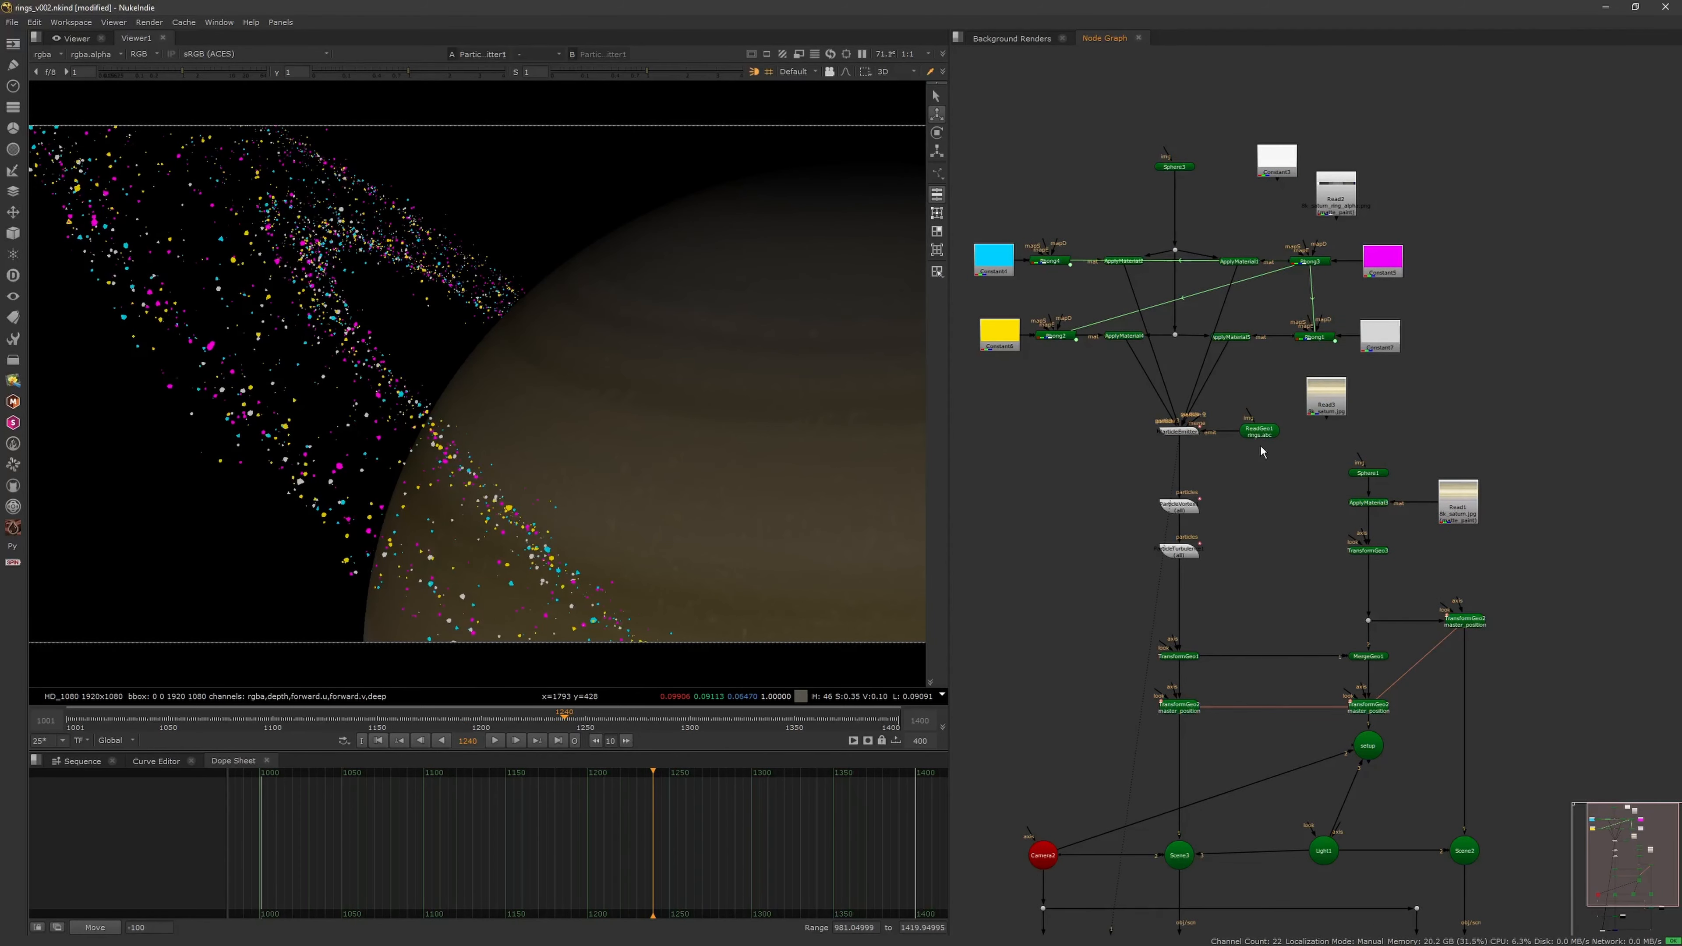
pyautogui.scroll(-3, 1310, 497)
pyautogui.moveTo(1063, 246); pyautogui.dragTo(1408, 471)
pyautogui.click(1259, 424)
pyautogui.scroll(4, 1239, 396)
# Insert an ApplyMaterial between the rings ReadGeo and the particle emitter, fed by the pasted Saturn texture through a Grade
pyautogui.moveTo(1226, 456); pyautogui.dragTo(1334, 410)
pyautogui.press('Tab')
pyautogui.moveTo(1210, 380); pyautogui.dragTo(1210, 410)
pyautogui.moveTo(1401, 338); pyautogui.dragTo(1333, 310)
pyautogui.press('1')
pyautogui.moveTo(1159, 378); pyautogui.dragTo(1510, 441)
pyautogui.moveTo(1333, 410); pyautogui.dragTo(1333, 482)
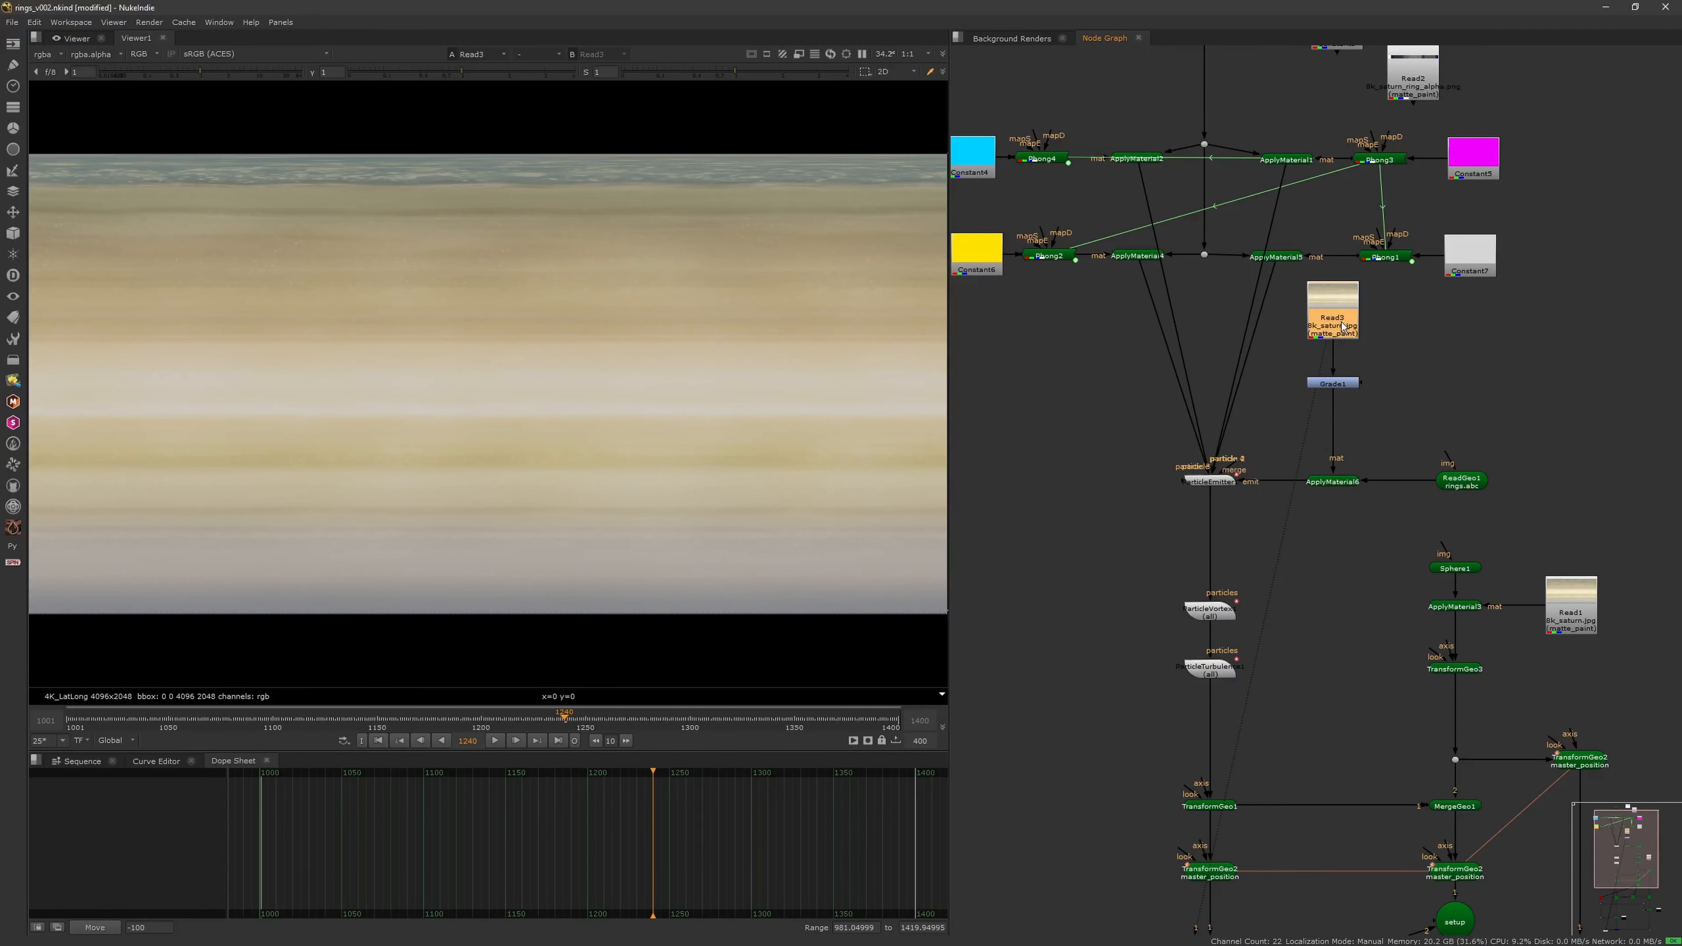
# Draw a four-point Roto shape across the upper bands of the Saturn texture
pyautogui.press('o')
pyautogui.scroll(-2, 462, 406)
pyautogui.click(225, 349)
pyautogui.click(853, 340)
pyautogui.click(864, 248)
pyautogui.click(214, 253)
# Set Grade1's gain to 0.61, mask it with the Roto, and view the Roto's alpha
pyautogui.doubleClick(1333, 384)
pyautogui.moveTo(1155, 405)
pyautogui.mouseDown()
pyautogui.moveTo(1120, 405)
pyautogui.moveTo(1102, 366)
pyautogui.moveTo(1134, 362)
pyautogui.mouseUp()
pyautogui.click(1343, 384)
pyautogui.keyDown('ctrl'); pyautogui.click(1120, 405); pyautogui.keyUp('ctrl')
pyautogui.doubleClick(1405, 384)
pyautogui.press('a')
pyautogui.press('1')
pyautogui.click(1378, 246)
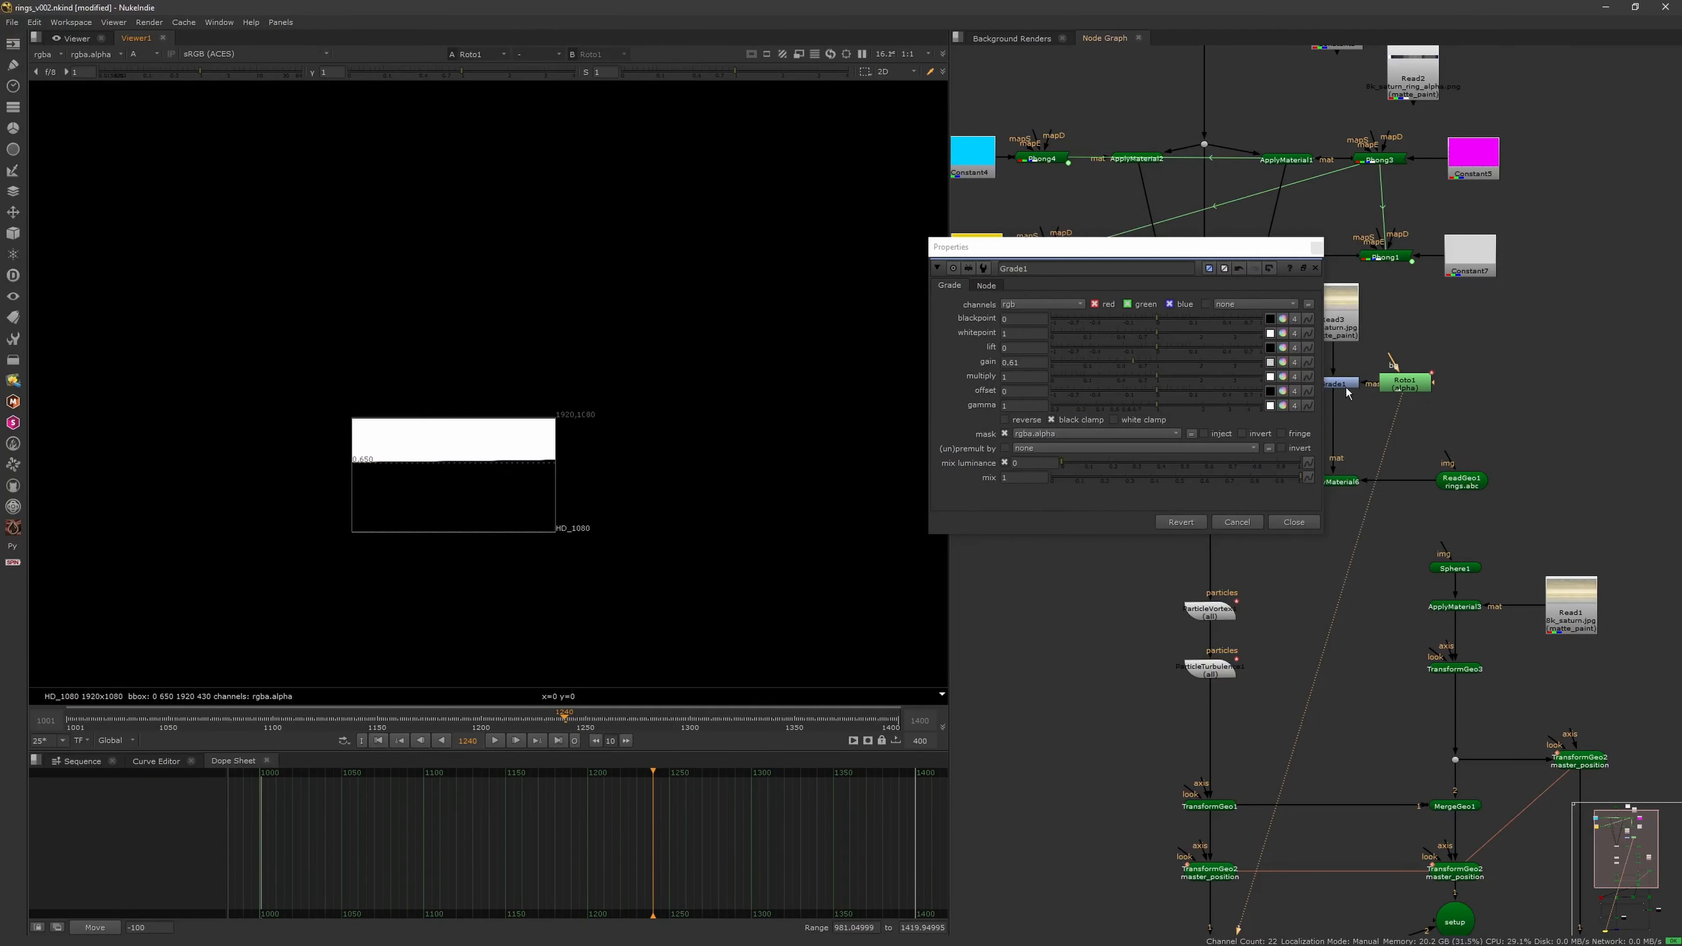
# Insert a Reformat between the pasted Saturn texture and Grade1, and view the graded result in color
pyautogui.doubleClick(1405, 383)
pyautogui.moveTo(1364, 424); pyautogui.dragTo(1467, 371, button='middle')
pyautogui.click(1435, 328)
pyautogui.press('1')
pyautogui.press('a')
pyautogui.click(1377, 245)
pyautogui.click(1315, 269)
# Fit Roto1's shape over the reformatted texture's upper bands and set its feather to 100
pyautogui.doubleClick(1483, 317)
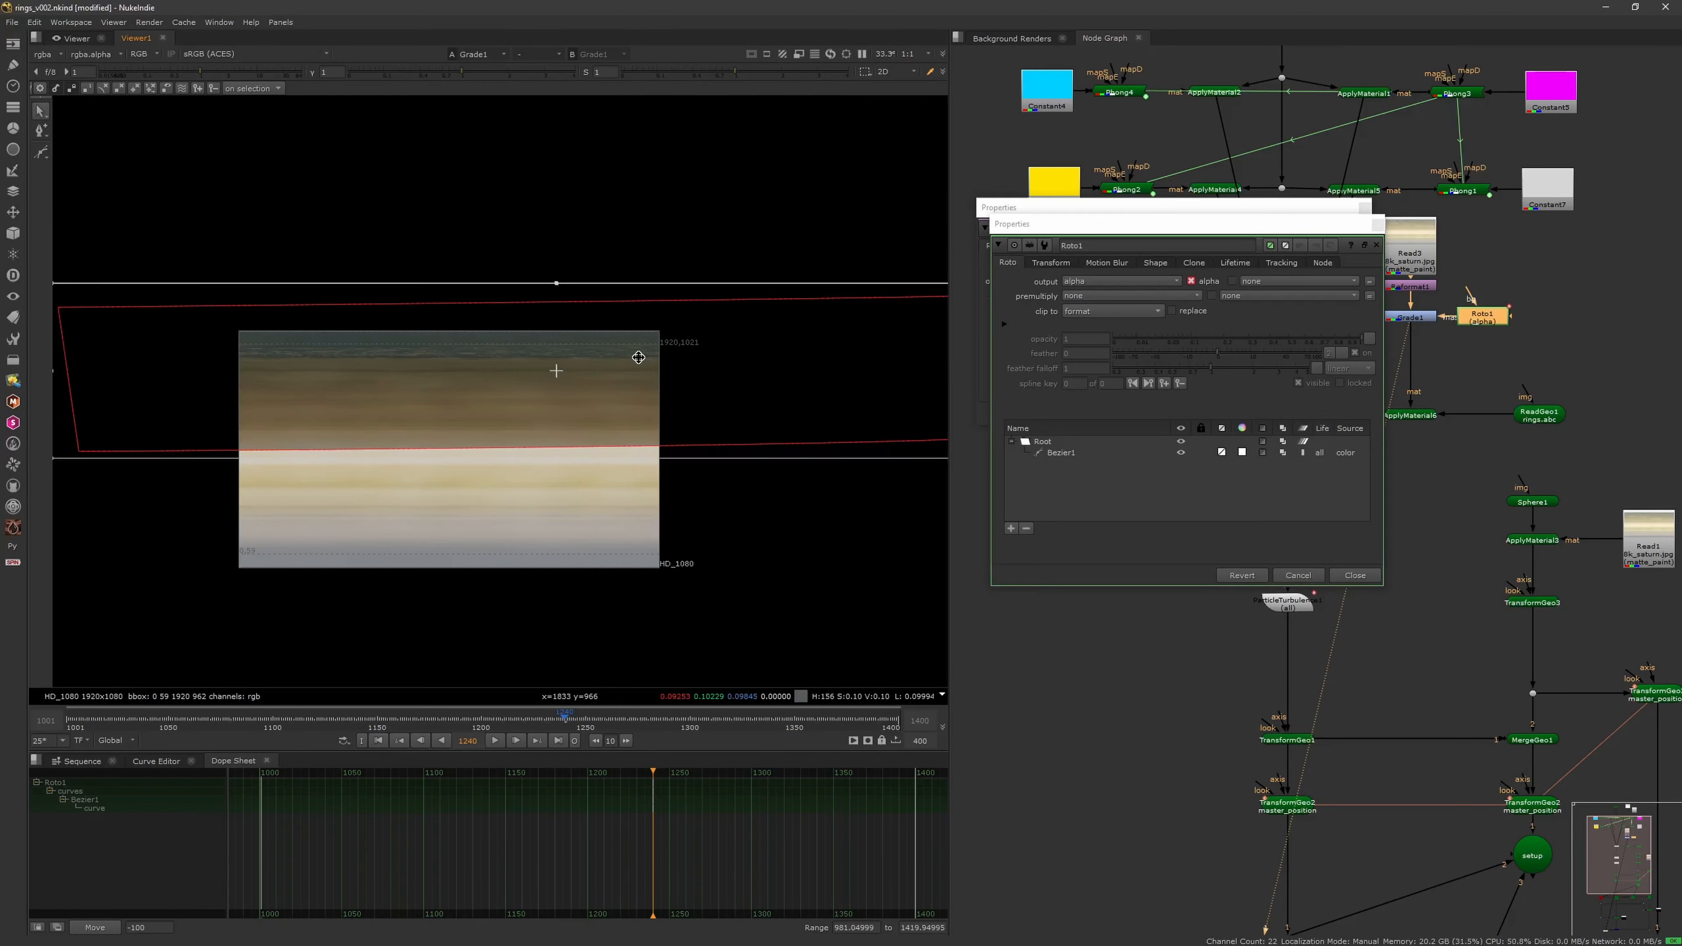
pyautogui.moveTo(638, 357); pyautogui.dragTo(629, 311)
pyautogui.scroll(-3, 784, 364)
pyautogui.press('f')
pyautogui.click(1061, 452)
pyautogui.moveTo(1217, 353); pyautogui.dragTo(1285, 353)
pyautogui.press('q')
# Tint Grade1's gain blue with values 0.386931, 0.47626, 0.636809 and 0.36
pyautogui.doubleClick(1410, 318)
pyautogui.click(1283, 362)
pyautogui.moveTo(1108, 607); pyautogui.dragTo(1062, 640)
pyautogui.moveTo(1115, 392); pyautogui.dragTo(1115, 359)
pyautogui.click(1248, 212)
pyautogui.click(1316, 269)
# Duplicate Grade1 and its Roto mask below the first pair, then open and view Grade2
pyautogui.moveTo(1496, 302); pyautogui.dragTo(1491, 318)
pyautogui.click(1410, 318)
pyautogui.moveTo(1438, 363); pyautogui.dragTo(1462, 361)
pyautogui.doubleClick(1411, 364)
pyautogui.press('1')
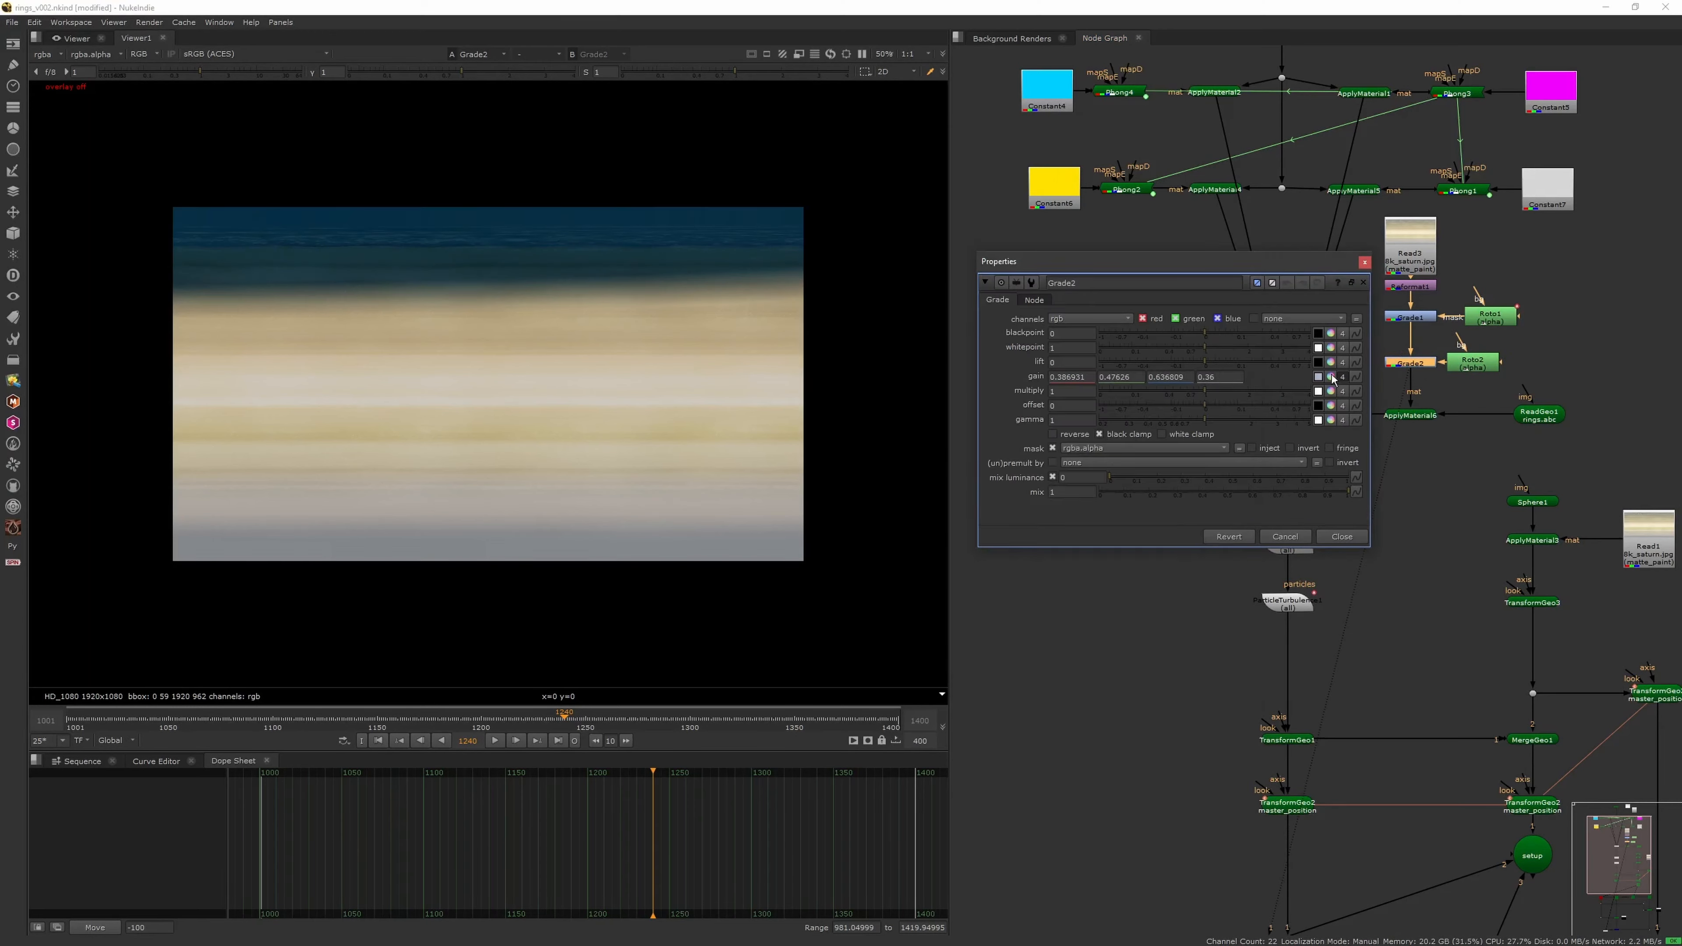
# Tint the texture's lower bands magenta through Roto2's repositioned shape, check Roto1's shape, and save the script
pyautogui.doubleClick(1478, 362)
pyautogui.scroll(-5, 749, 379)
pyautogui.moveTo(703, 297); pyautogui.dragTo(737, 339)
pyautogui.doubleClick(1491, 317)
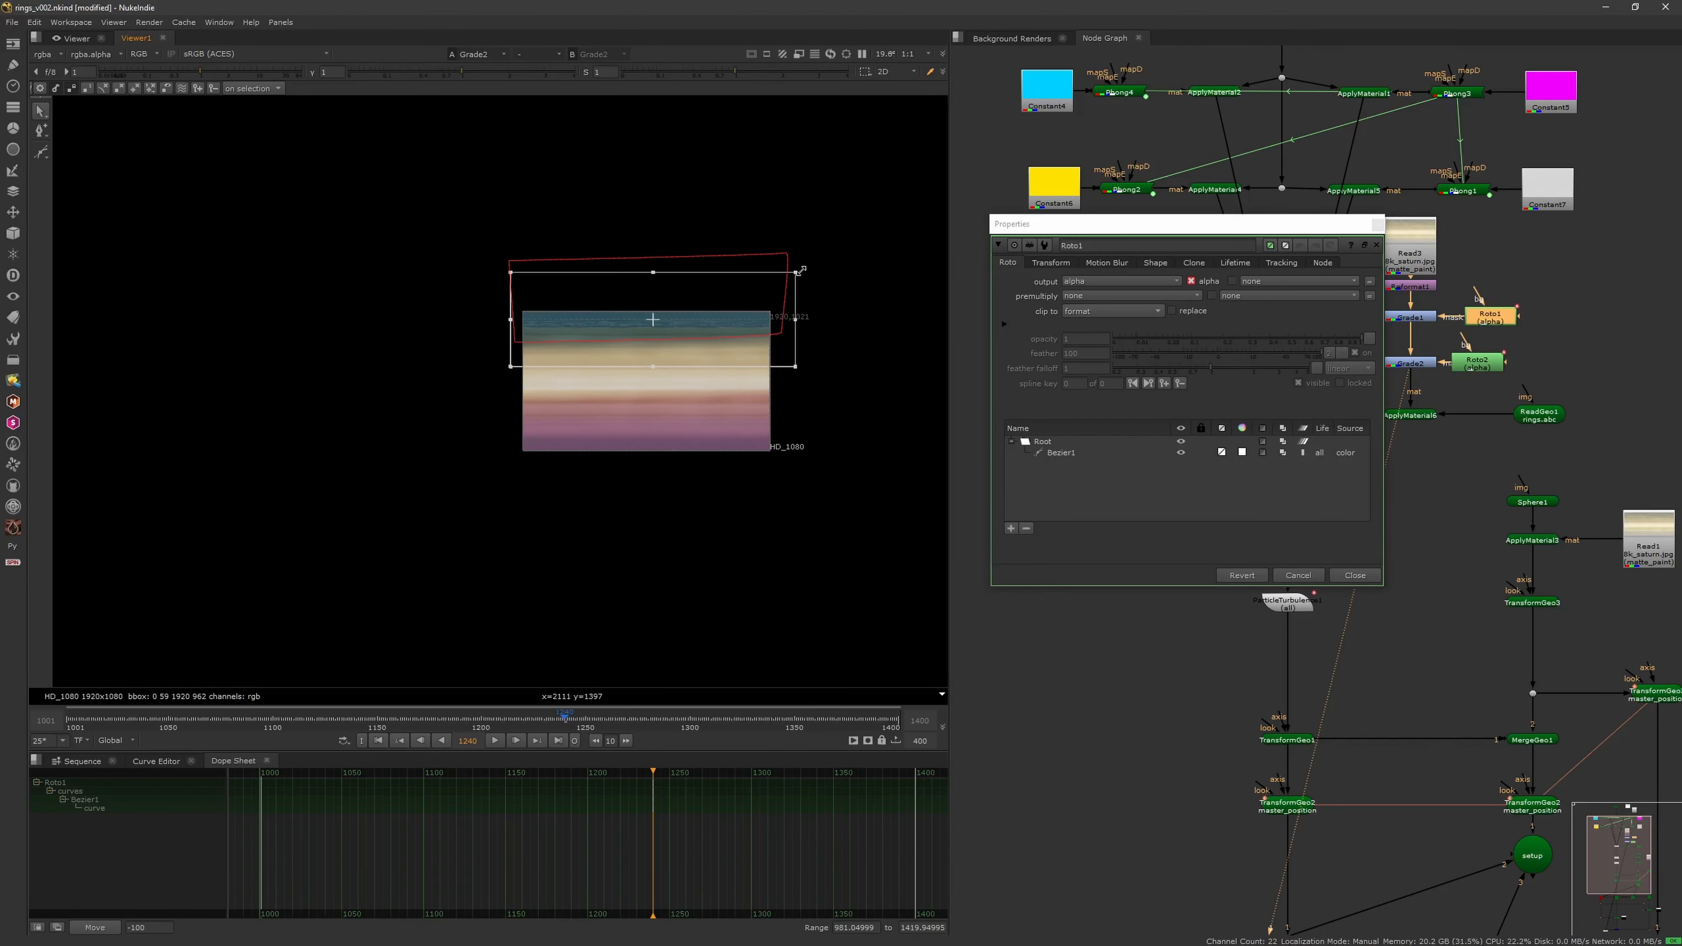
pyautogui.press('f')
pyautogui.hotkey('ctrl', 'shift', 'a')
pyautogui.hotkey('ctrl', 's')
# View the DeepMerge1 composite with the textured ring geometry feeding the particle emitter
pyautogui.scroll(-5, 1152, 530)
pyautogui.moveTo(1175, 769); pyautogui.dragTo(1142, 411, button='middle')
pyautogui.click(1173, 508)
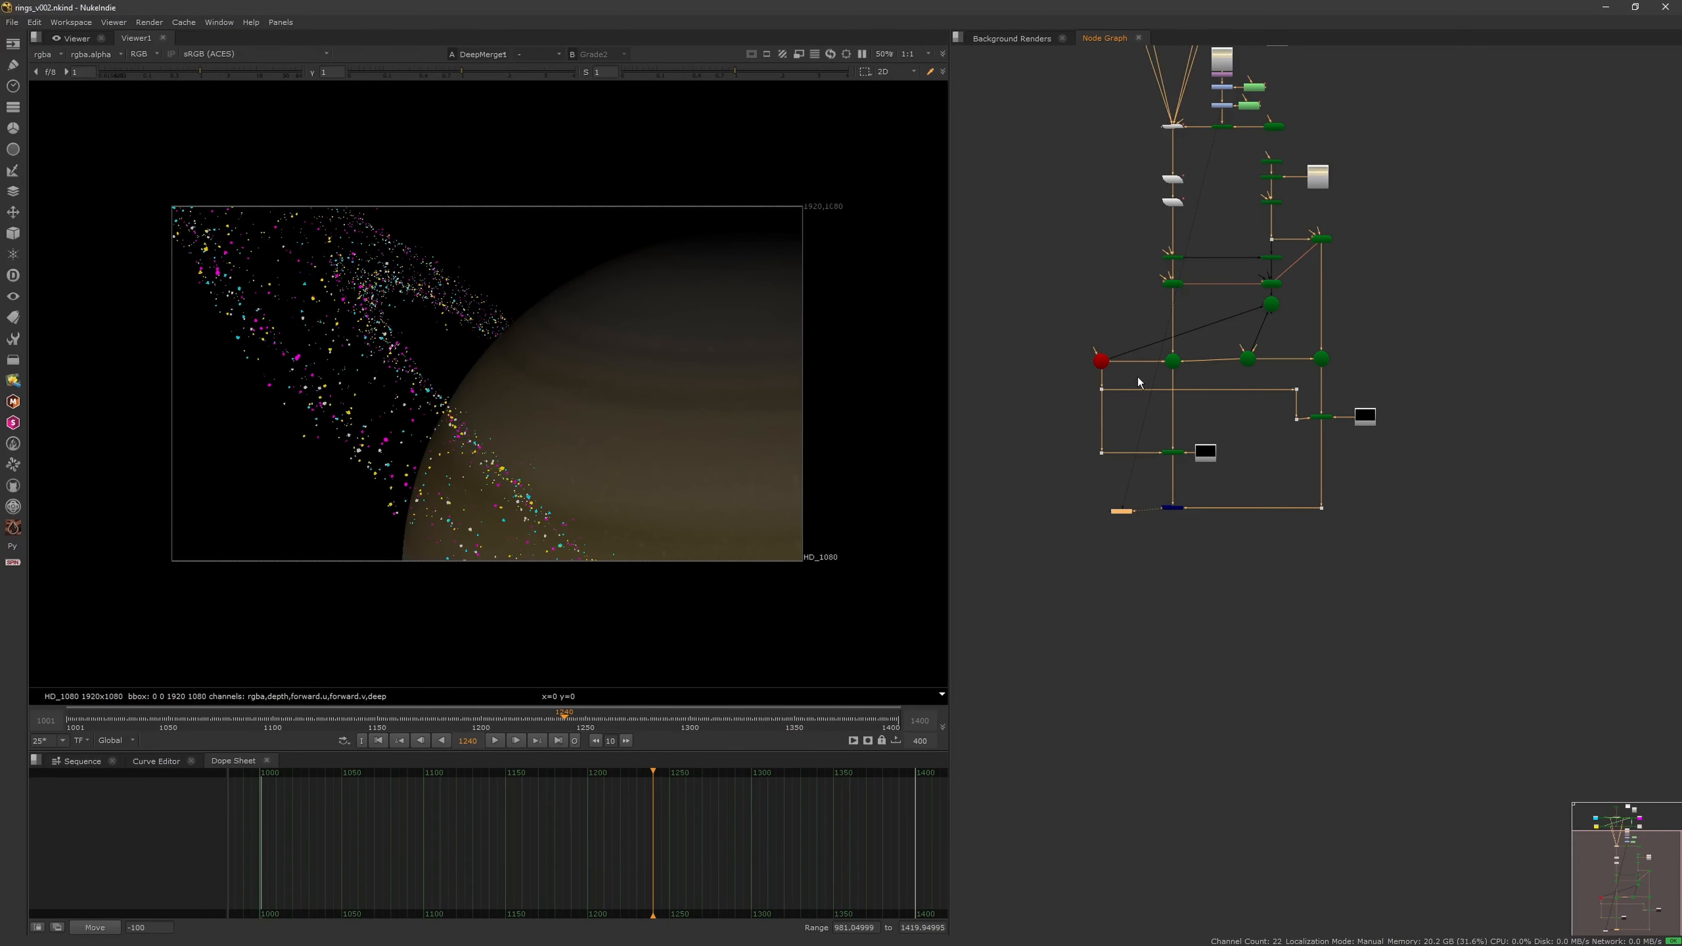
pyautogui.scroll(4, 1196, 151)
pyautogui.moveTo(1195, 151); pyautogui.dragTo(1234, 442, button='middle')
pyautogui.scroll(-1, 1234, 441)
# Enable color from texture on the particle emitter
pyautogui.doubleClick(1178, 383)
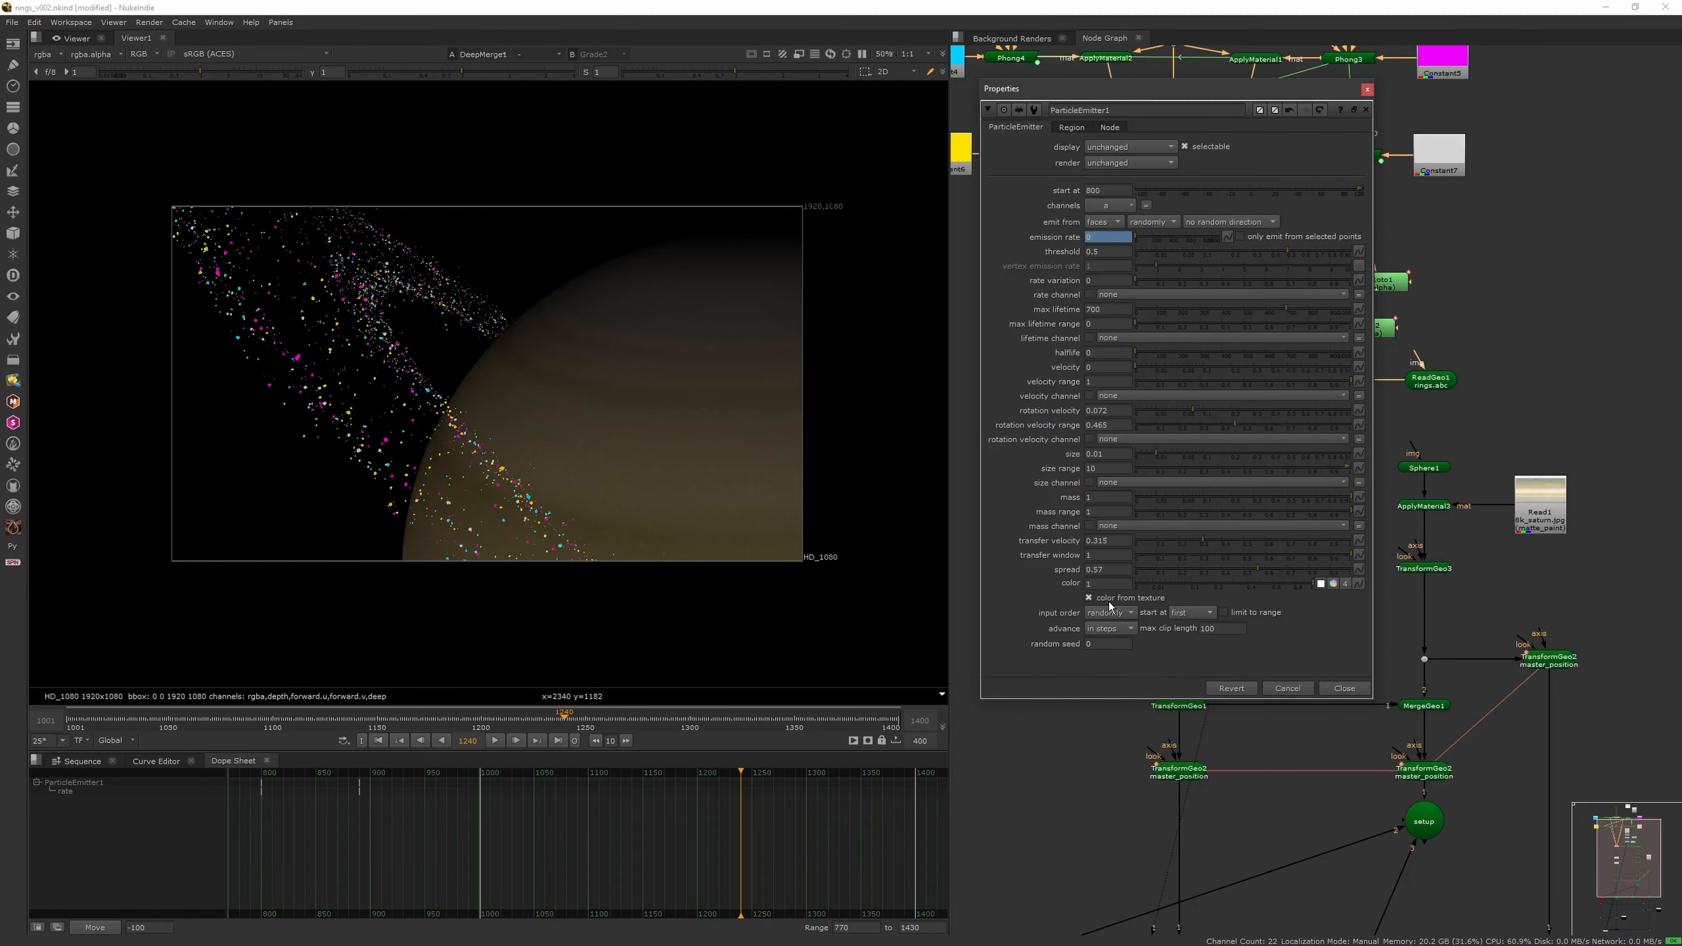
pyautogui.click(1368, 89)
pyautogui.scroll(3, 1179, 383)
pyautogui.moveTo(1180, 381)
pyautogui.mouseDown()
pyautogui.moveTo(1183, 468)
pyautogui.moveTo(1185, 386)
pyautogui.mouseUp()
pyautogui.scroll(-2, 1188, 391)
pyautogui.click(1241, 426)
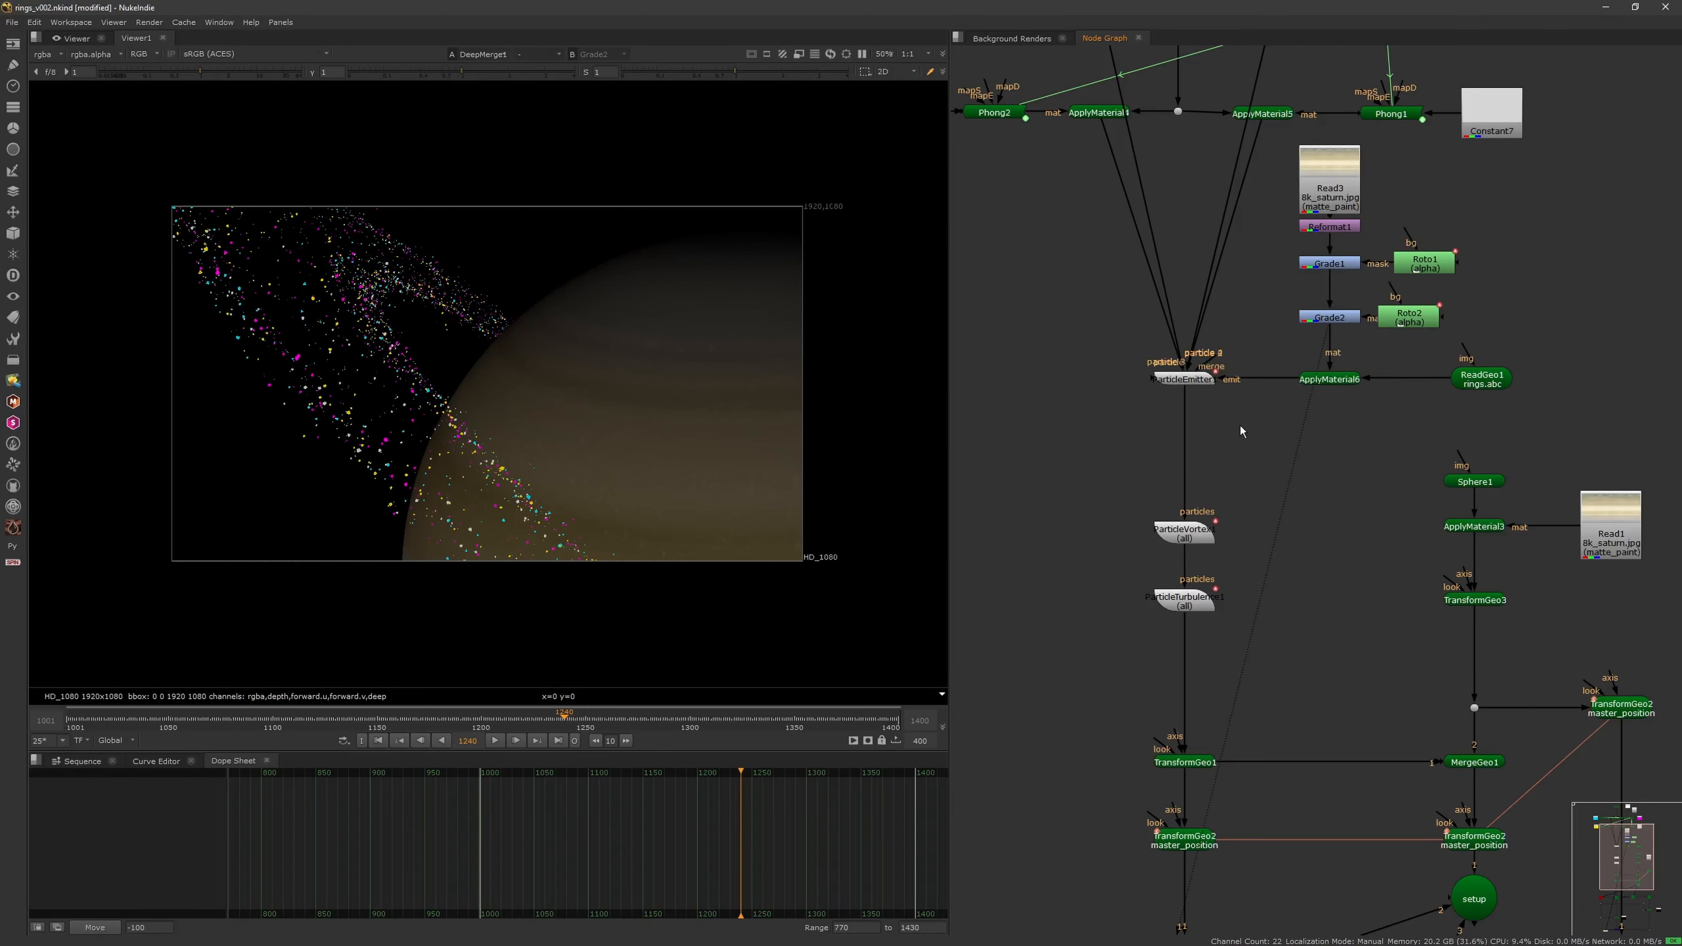
# View the particle emitter in 3D and disconnect the colored sphere branches from its particle inputs
pyautogui.moveTo(1380, 412); pyautogui.dragTo(1288, 397)
pyautogui.click(1186, 379)
pyautogui.press('1')
pyautogui.click(1225, 411)
pyautogui.moveTo(819, 504); pyautogui.dragTo(828, 663, button='middle')
pyautogui.click(1187, 379)
pyautogui.click(1241, 413)
pyautogui.moveTo(1186, 361); pyautogui.dragTo(1192, 343)
pyautogui.doubleClick(1184, 379)
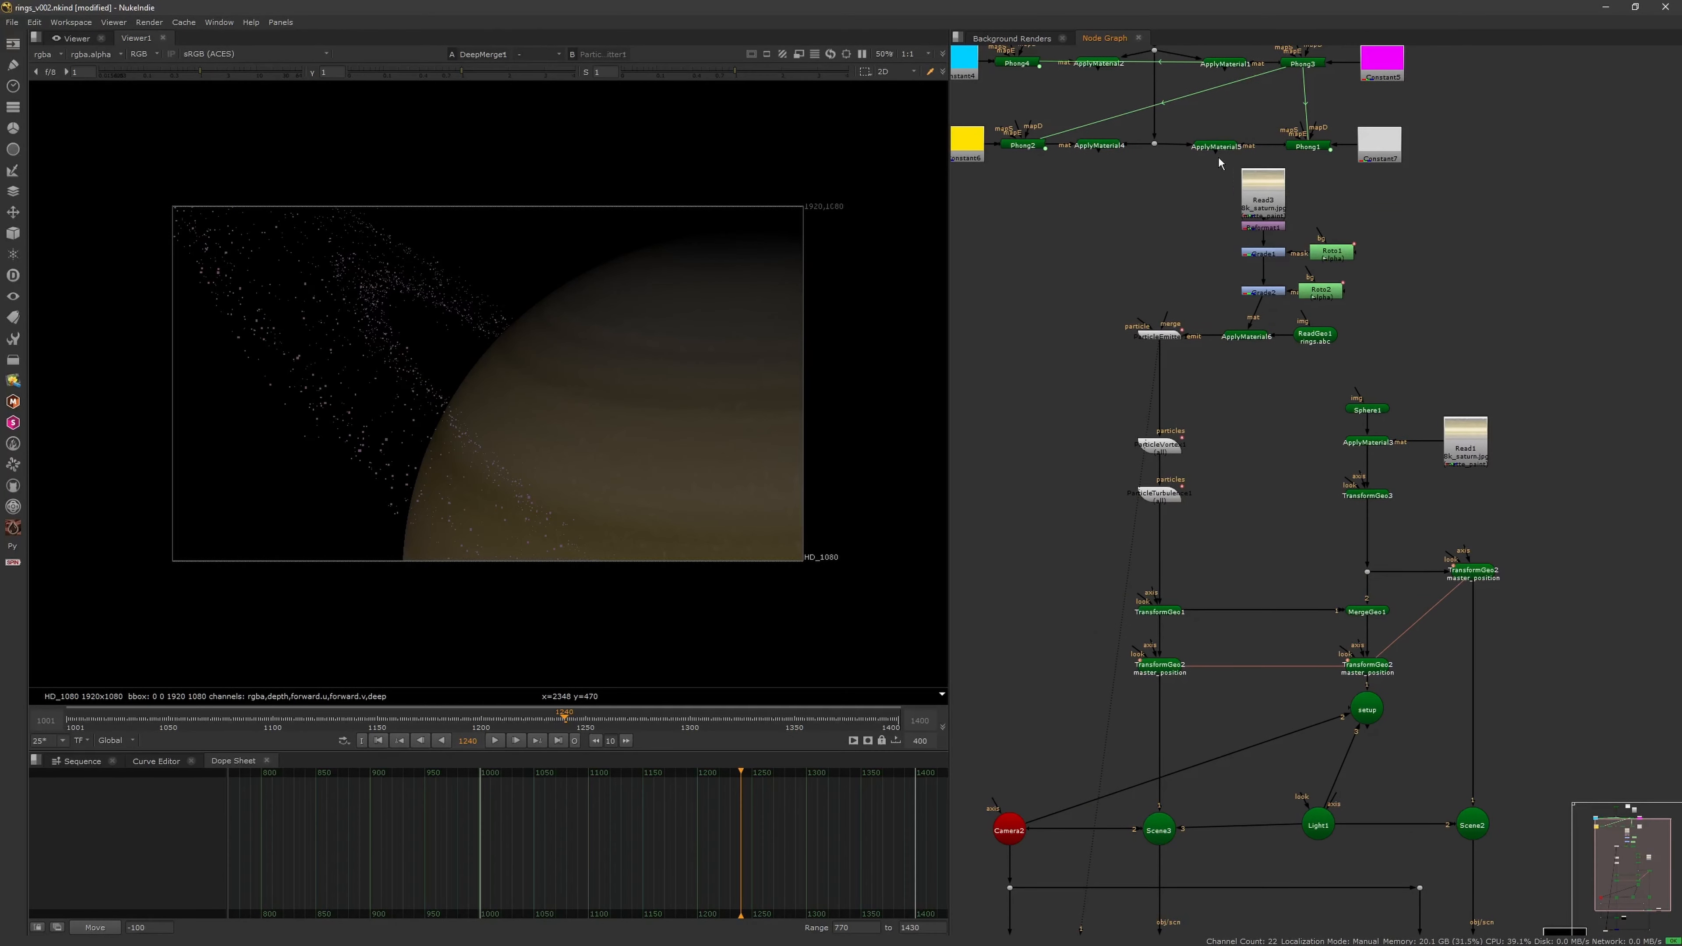
# Remove the ApplyMaterial so the rings ReadGeo feeds the emitter directly, and go to frame 1001
pyautogui.scroll(1, 887, 571)
pyautogui.moveTo(1166, 338); pyautogui.dragTo(1172, 376)
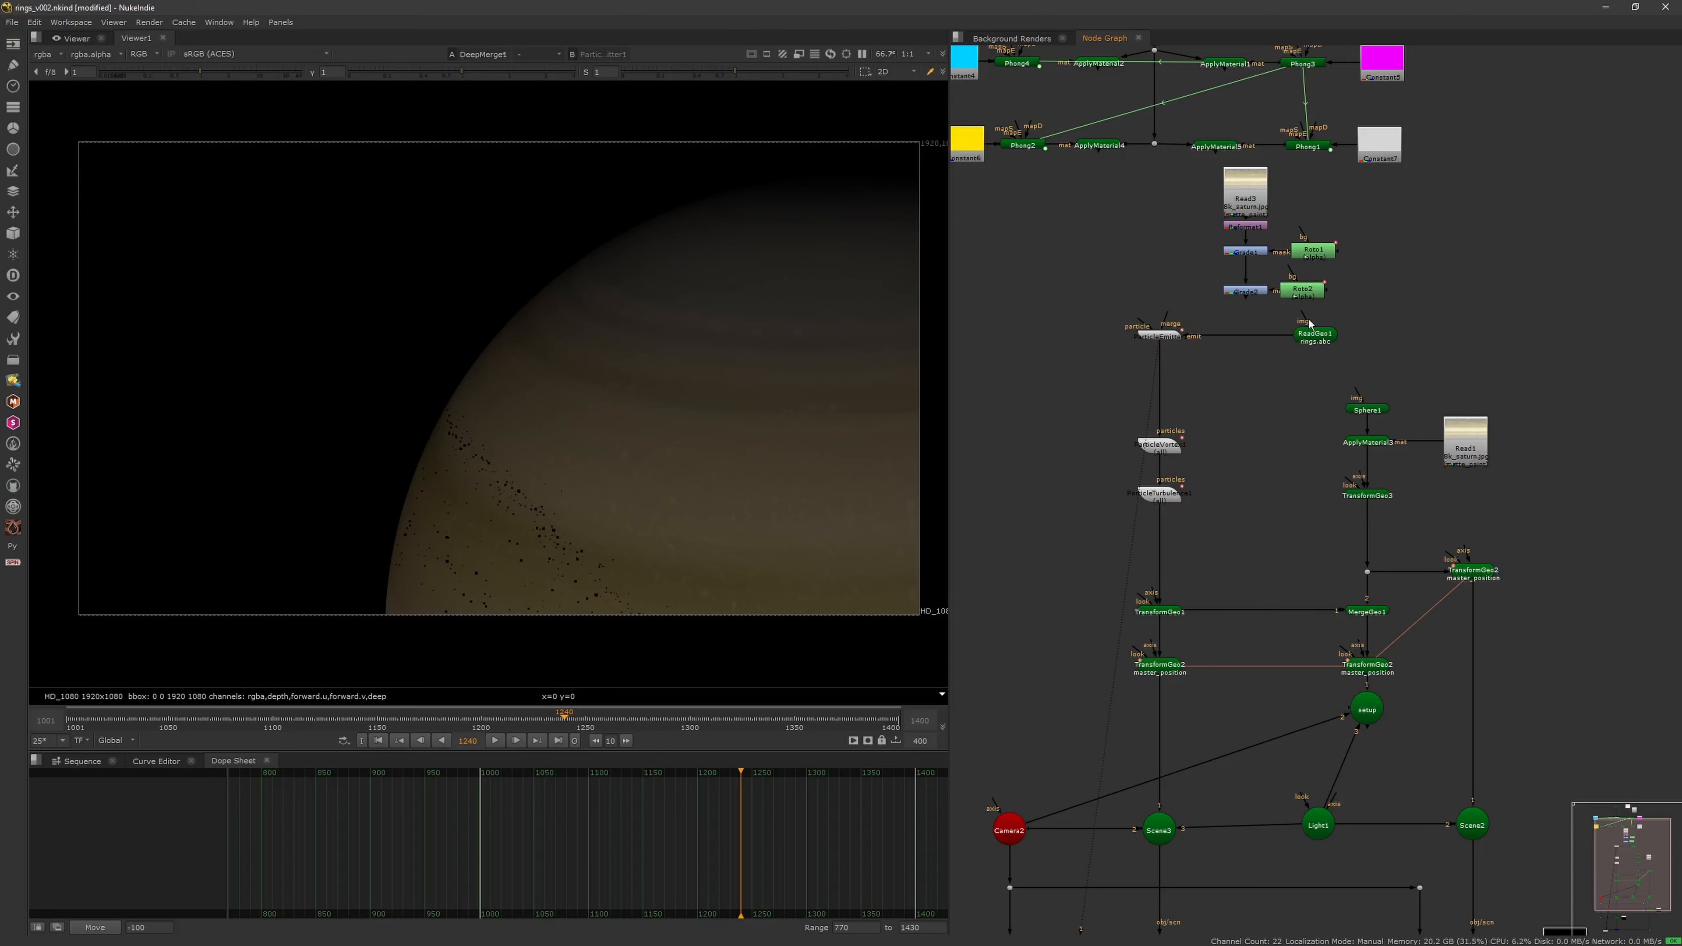
pyautogui.moveTo(1163, 320); pyautogui.dragTo(1166, 368, button='middle')
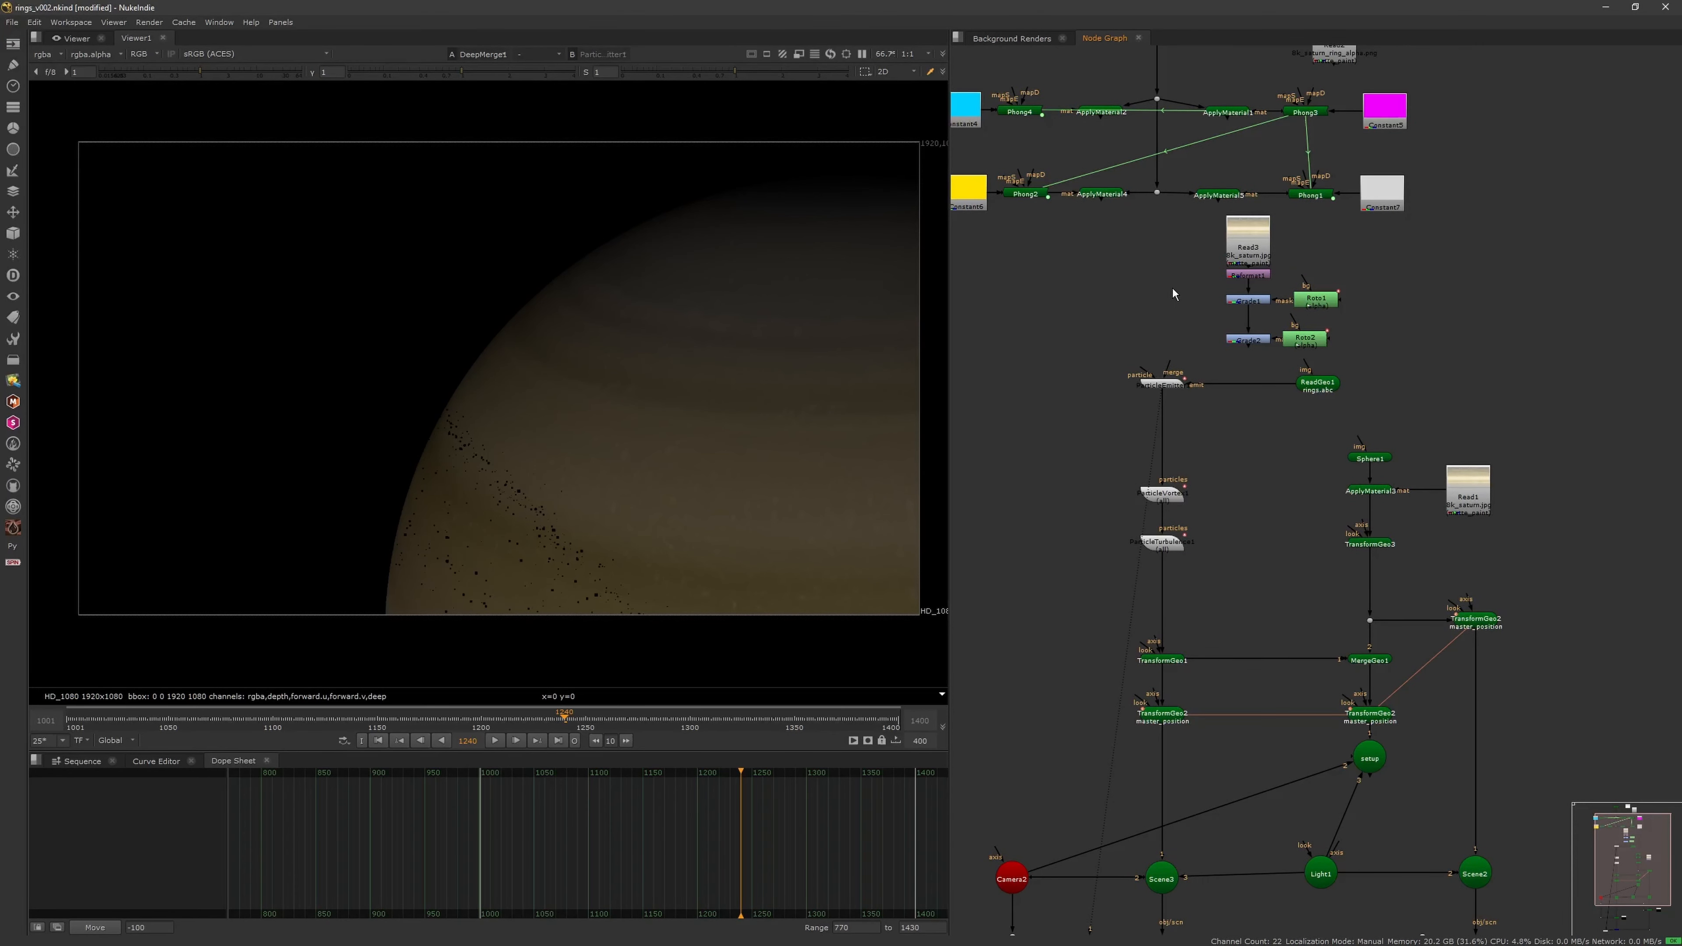
pyautogui.scroll(-1, 1172, 294)
pyautogui.moveTo(1172, 293); pyautogui.dragTo(1205, 299, button='middle')
pyautogui.moveTo(1183, 365); pyautogui.dragTo(1192, 250)
pyautogui.moveTo(1192, 289); pyautogui.dragTo(1187, 135, button='middle')
pyautogui.moveTo(564, 719); pyautogui.dragTo(67, 719)
pyautogui.moveTo(1190, 202); pyautogui.dragTo(1142, 162)
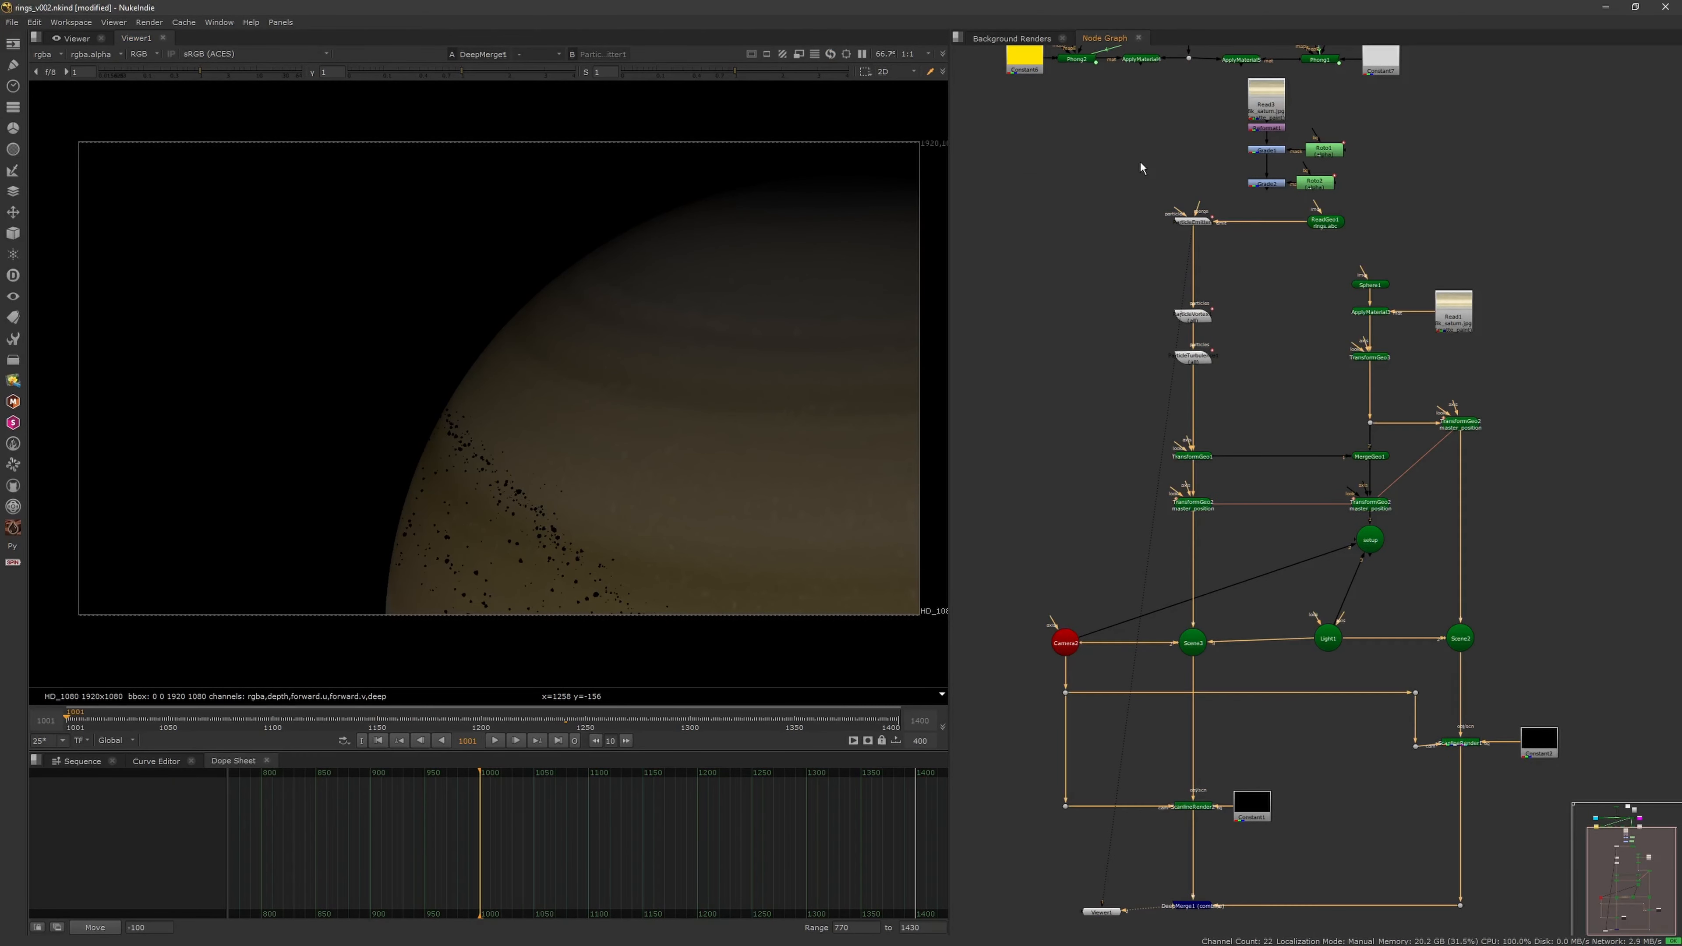
# Turn off color from texture on the particle emitter and set its color to dark blue (0.036223, 0.067553, 0.166223)
pyautogui.moveTo(1183, 649); pyautogui.dragTo(1164, 323, button='middle')
pyautogui.moveTo(1193, 316); pyautogui.dragTo(1219, 358)
pyautogui.moveTo(1146, 133); pyautogui.dragTo(1174, 591, button='middle')
pyautogui.click(1204, 352)
pyautogui.doubleClick(1204, 353)
pyautogui.click(1333, 584)
pyautogui.moveTo(1108, 608); pyautogui.dragTo(1044, 656)
pyautogui.moveTo(1026, 331); pyautogui.dragTo(1026, 392)
pyautogui.moveTo(976, 321); pyautogui.dragTo(978, 339)
pyautogui.click(1366, 109)
pyautogui.doubleClick(1194, 337)
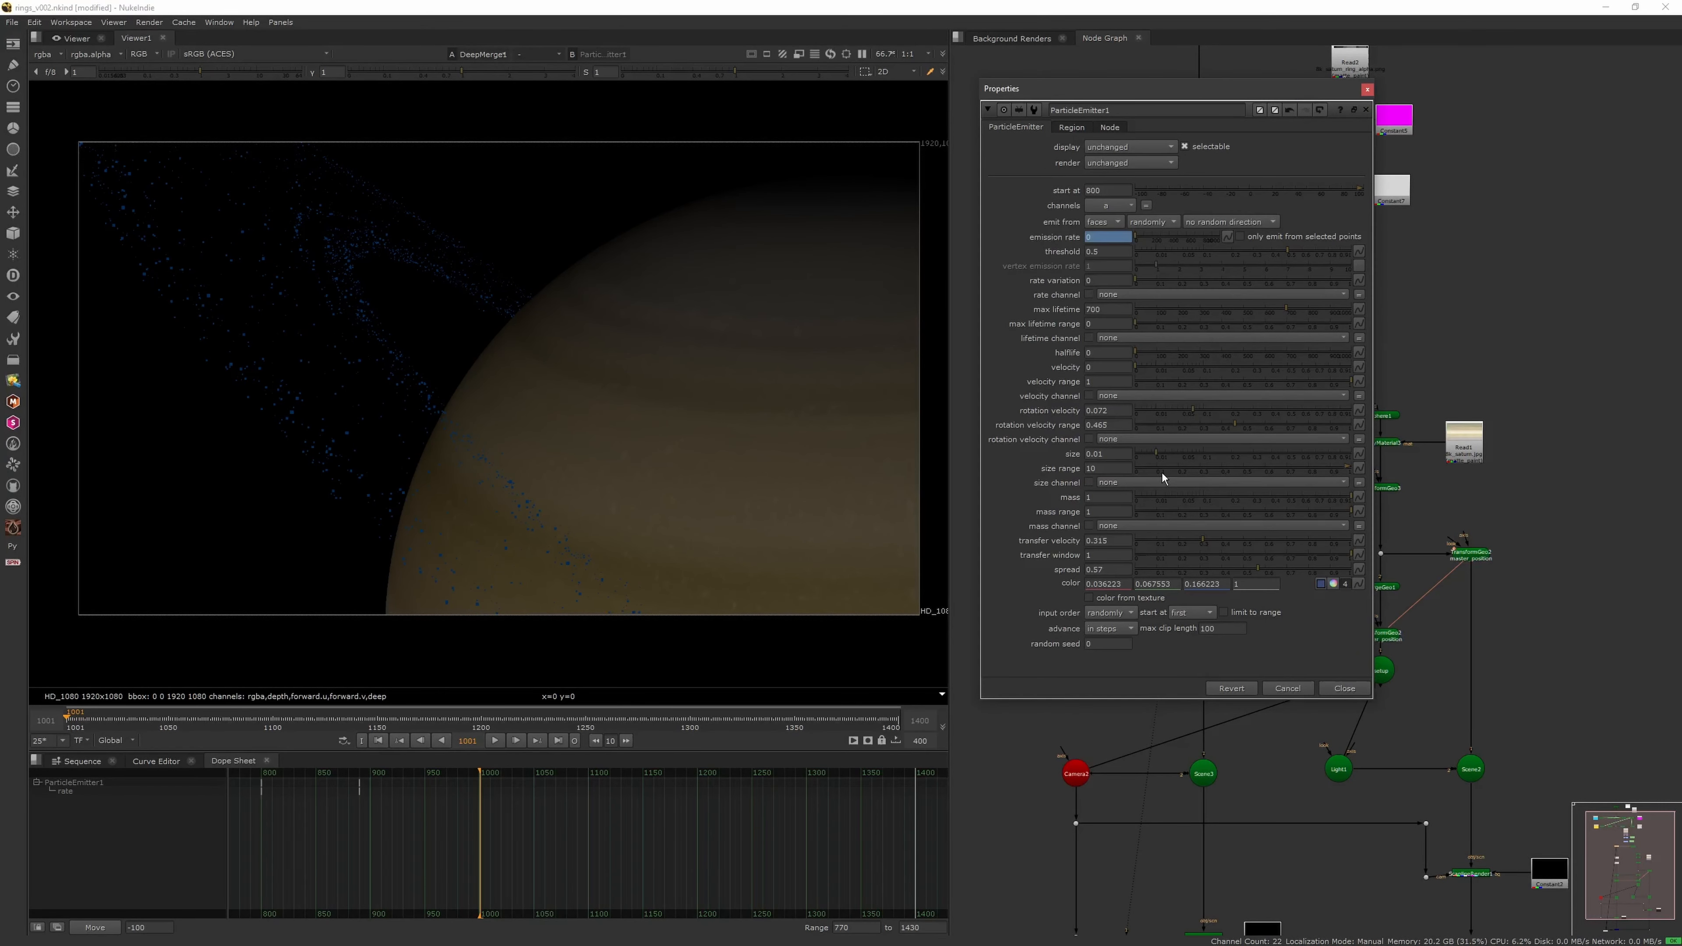
# Raise the blue emitter's emission rate at its earlier rate keyframe and preview the rings around frame 1090
pyautogui.click(1368, 90)
pyautogui.moveTo(1259, 265); pyautogui.dragTo(1259, 367, button='middle')
pyautogui.doubleClick(1204, 455)
pyautogui.click(401, 742)
pyautogui.click(1368, 90)
pyautogui.moveTo(199, 723); pyautogui.dragTo(252, 724)
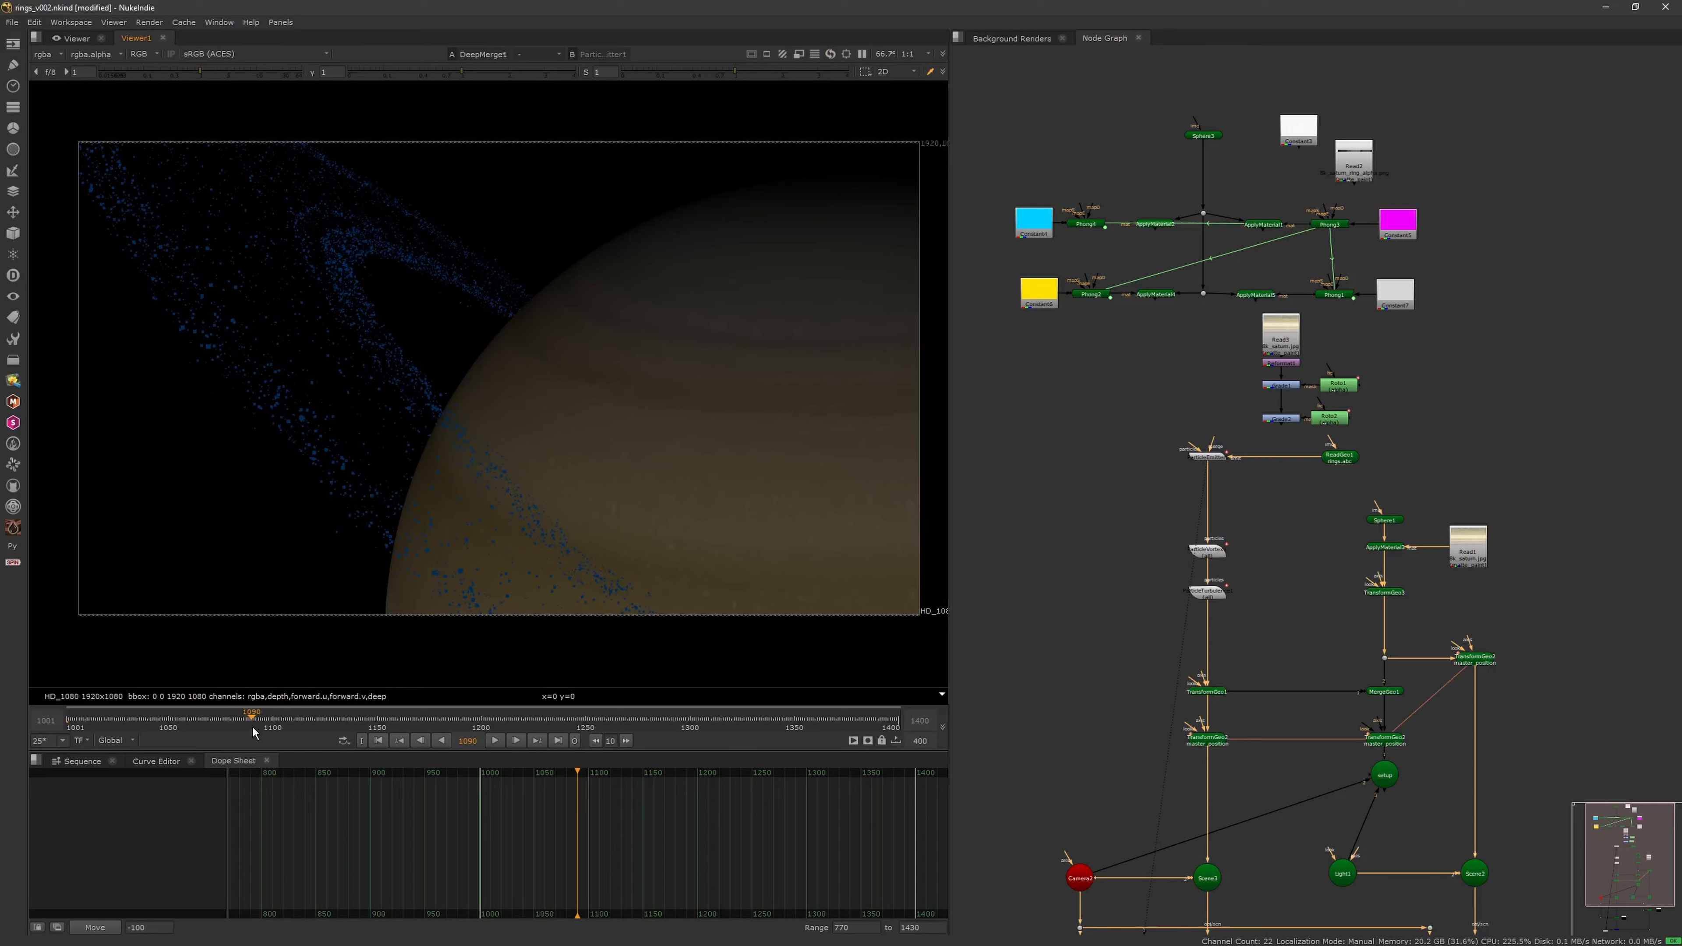
# Delete the unused Saturn texture branch with its Reformat, Grade and Roto nodes
pyautogui.press('Delete')
pyautogui.click(1264, 265)
pyautogui.press('Delete')
# Move the rings ReadGeo above the emitter, connect a duplicate of the emitter to it, and view the duplicate in 3D
pyautogui.scroll(3, 1192, 369)
pyautogui.click(1192, 368)
pyautogui.hotkey('ctrl', 'c')
pyautogui.moveTo(1357, 369); pyautogui.dragTo(1177, 305)
pyautogui.keyDown('ctrl'); pyautogui.moveTo(1179, 369); pyautogui.dragTo(1179, 346); pyautogui.keyUp('ctrl')
pyautogui.hotkey('ctrl', 'v')
pyautogui.moveTo(1084, 338); pyautogui.dragTo(1118, 335, button='middle')
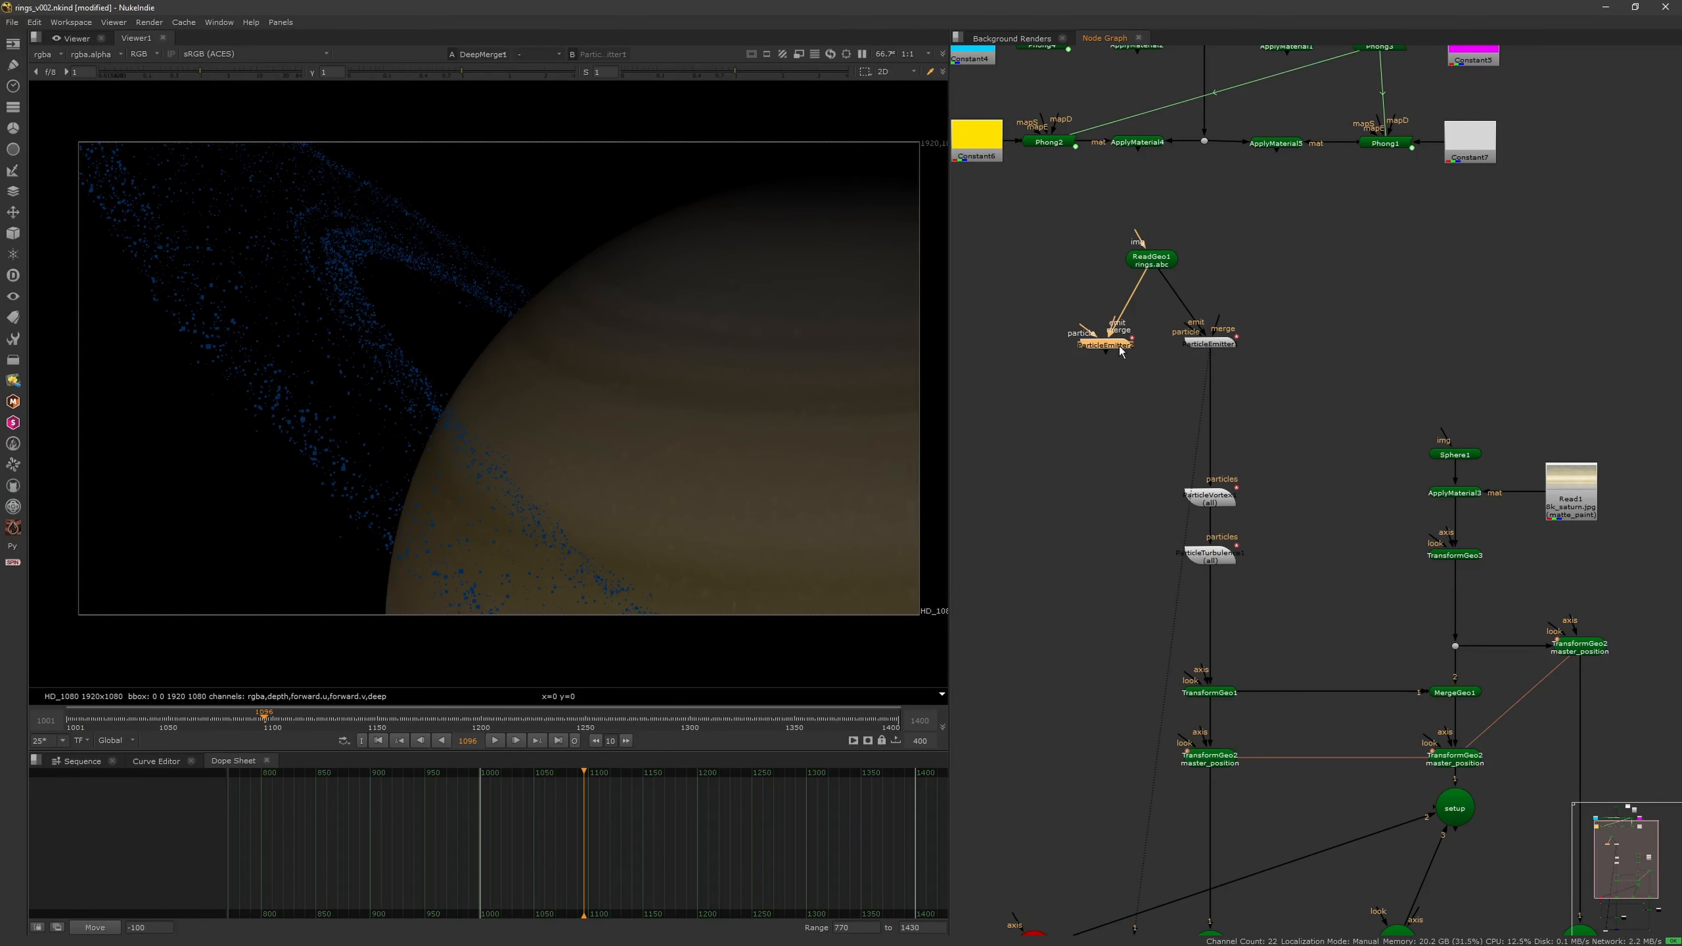
pyautogui.press('1')
pyautogui.press('Tab')
pyautogui.write('mergeg')
pyautogui.press('Escape')
# Connect the original emitter's merge input to the duplicated emitter and save the script
pyautogui.moveTo(1219, 335); pyautogui.dragTo(1147, 338)
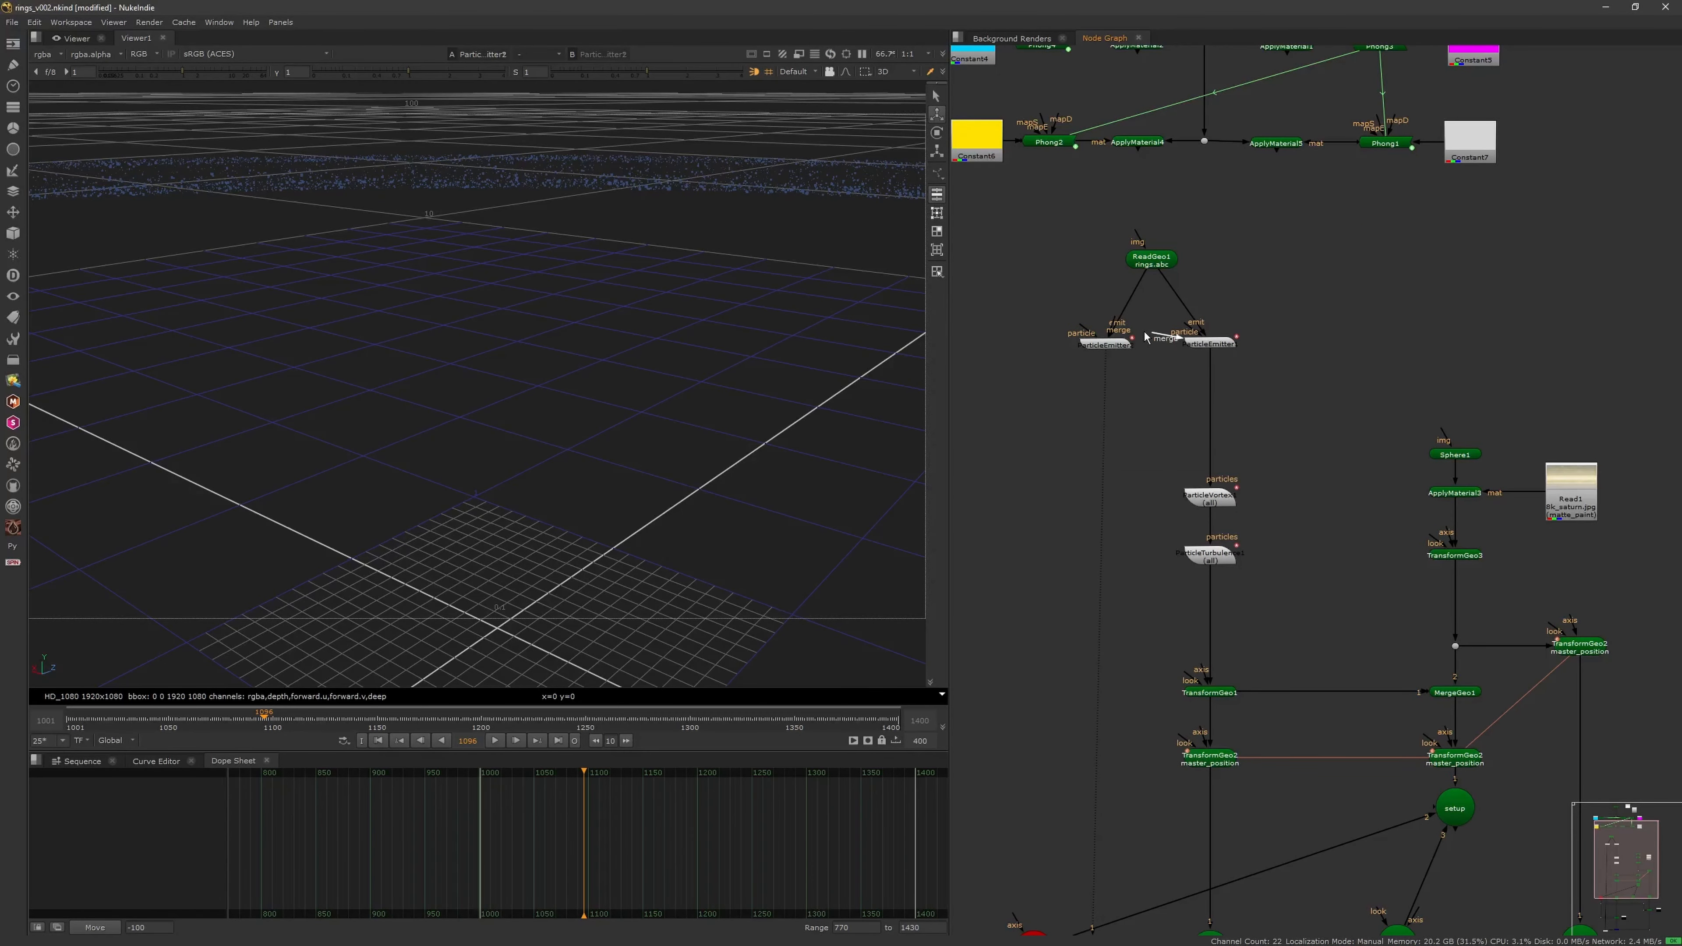
pyautogui.doubleClick(1113, 345)
pyautogui.hotkey('ctrl', 's')
# View the DeepMerge1 output and set the duplicated emitter's color to dark magenta (0.096774, 0.035331, 0.076893)
pyautogui.moveTo(1163, 928); pyautogui.dragTo(1078, 433, button='middle')
pyautogui.click(1128, 806)
pyautogui.press('1')
pyautogui.moveTo(1052, 289); pyautogui.dragTo(1116, 729, button='middle')
pyautogui.click(1186, 276)
pyautogui.doubleClick(1088, 276)
pyautogui.click(1026, 628)
pyautogui.moveTo(1026, 382); pyautogui.dragTo(1025, 398)
pyautogui.moveTo(999, 333); pyautogui.dragTo(997, 340)
pyautogui.click(1249, 212)
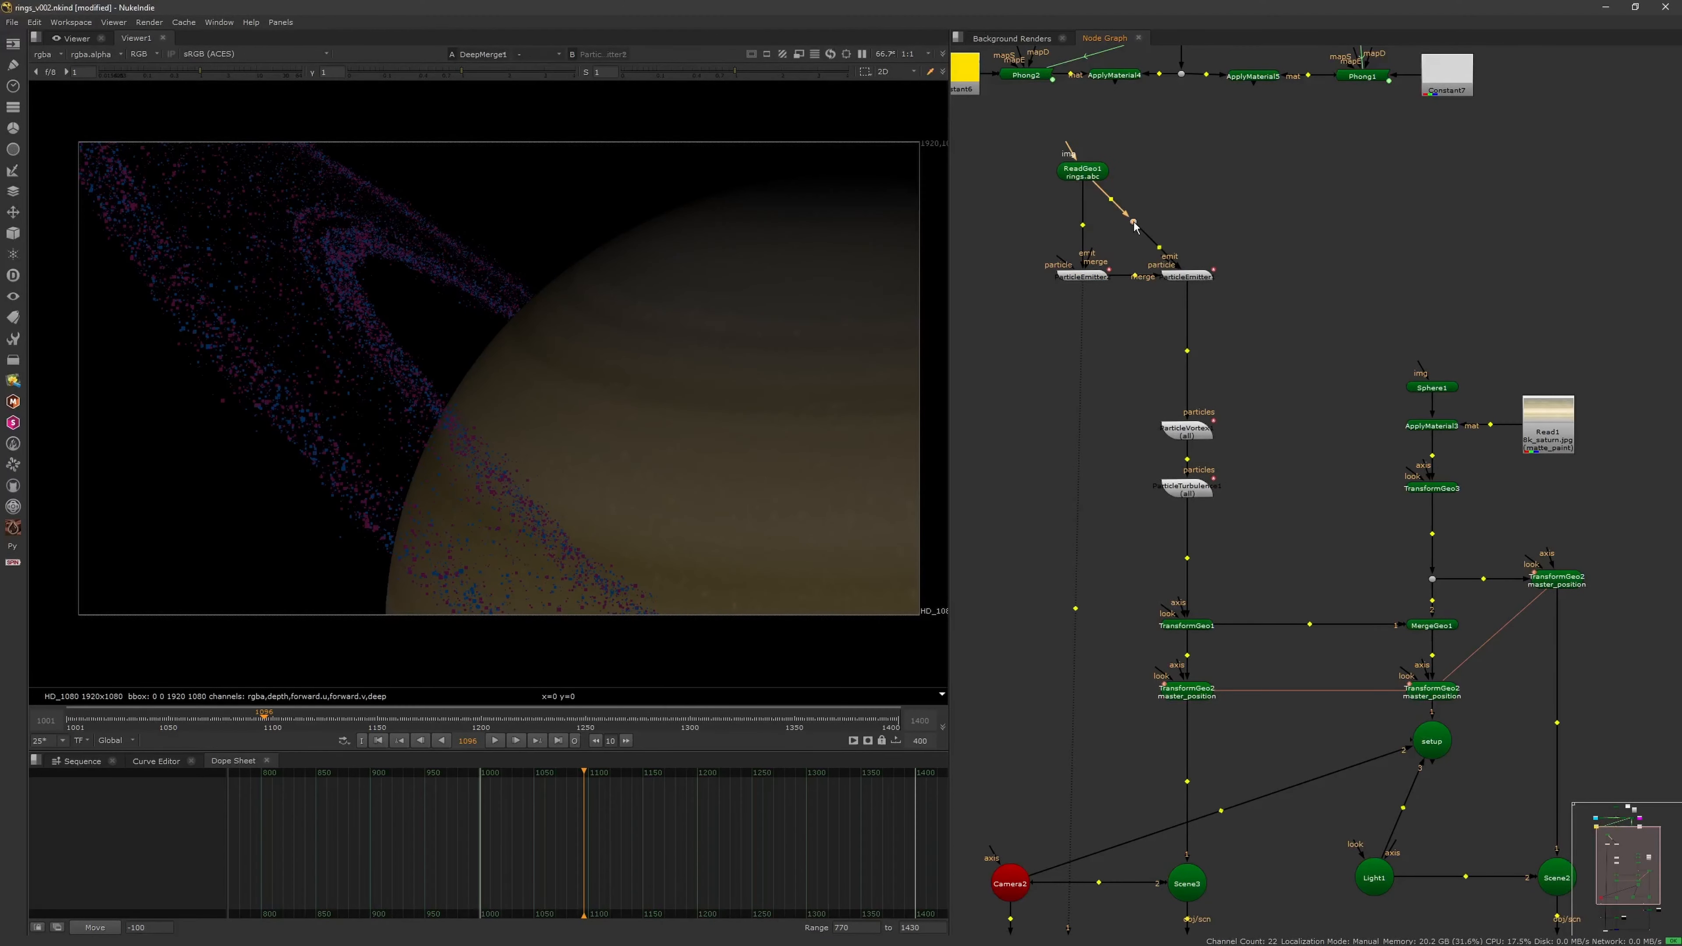
# Add a third particle emitter fed from the rings ReadGeo through dots, merge it into the chain, and recolor it
pyautogui.click(1191, 276)
pyautogui.moveTo(1112, 174); pyautogui.dragTo(1209, 189, button='middle')
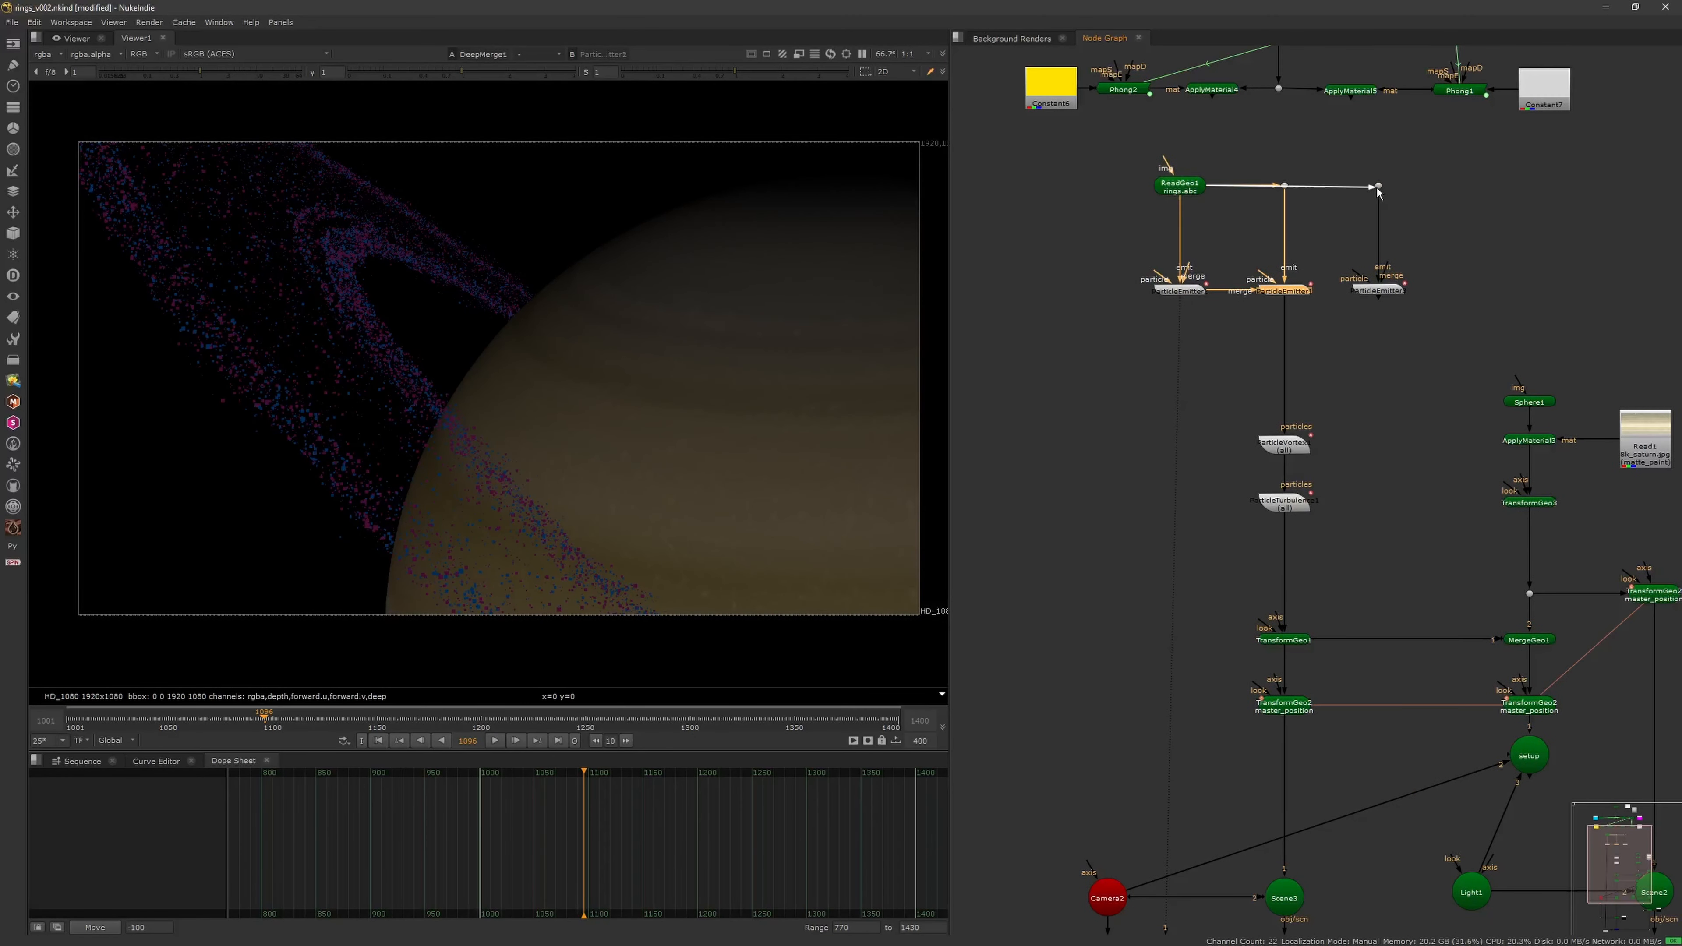
pyautogui.doubleClick(1068, 290)
pyautogui.click(989, 576)
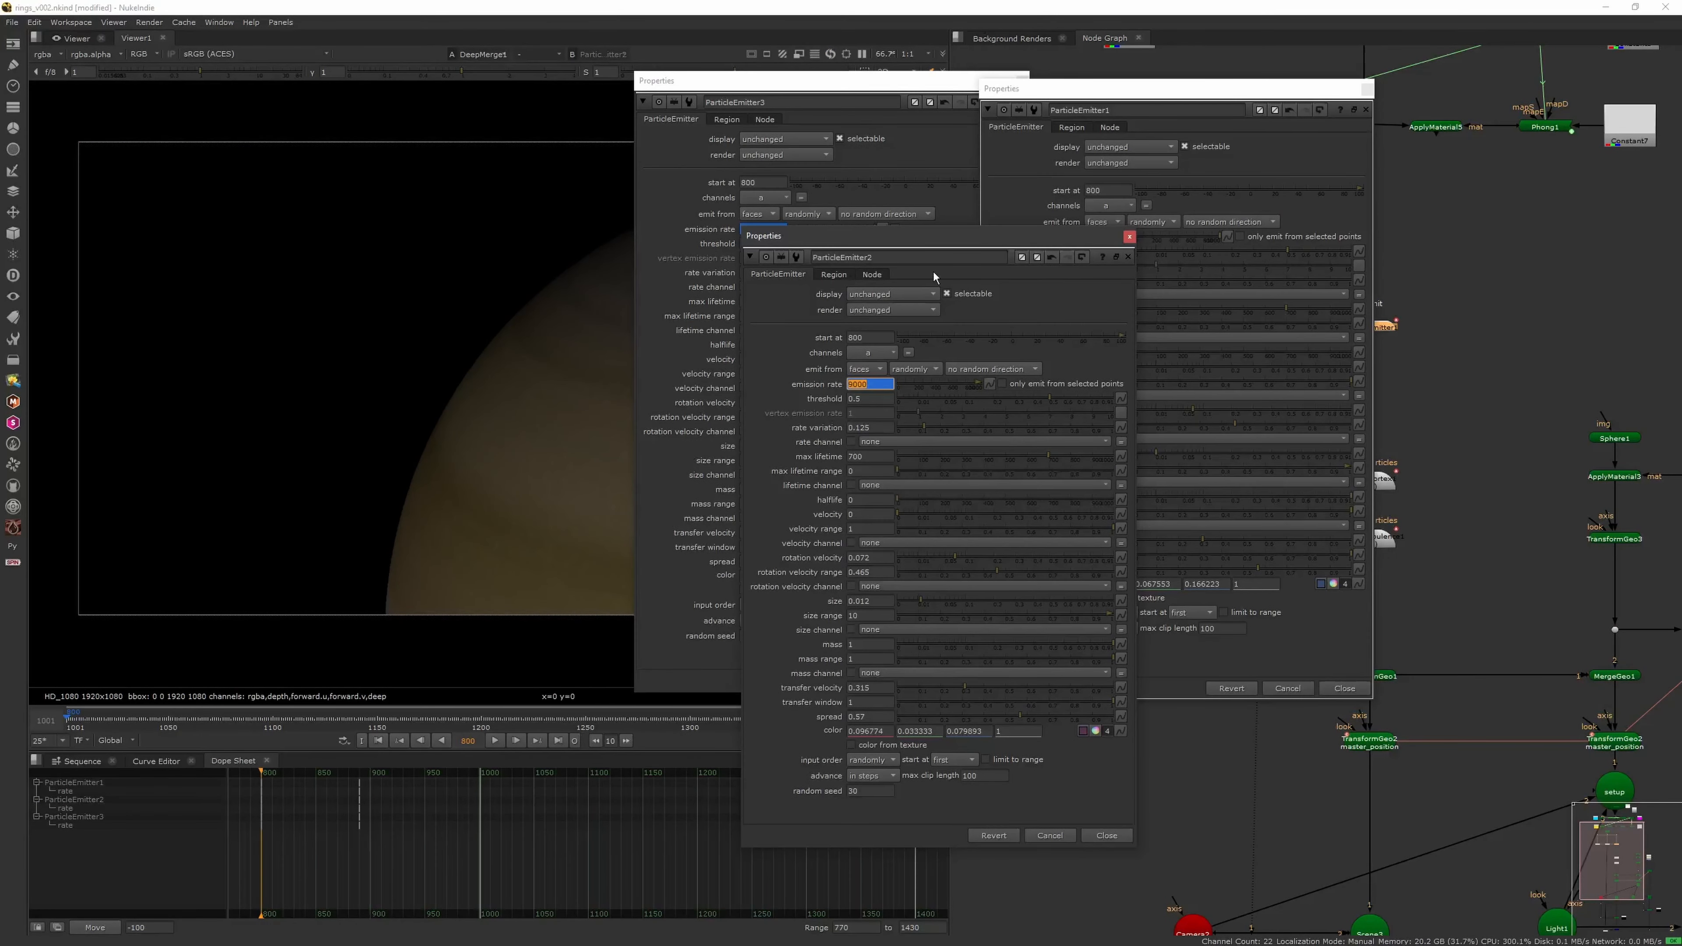
# Adjust the particle emitters' emission rates at frame 800 and open the third emitter's properties
pyautogui.click(713, 224)
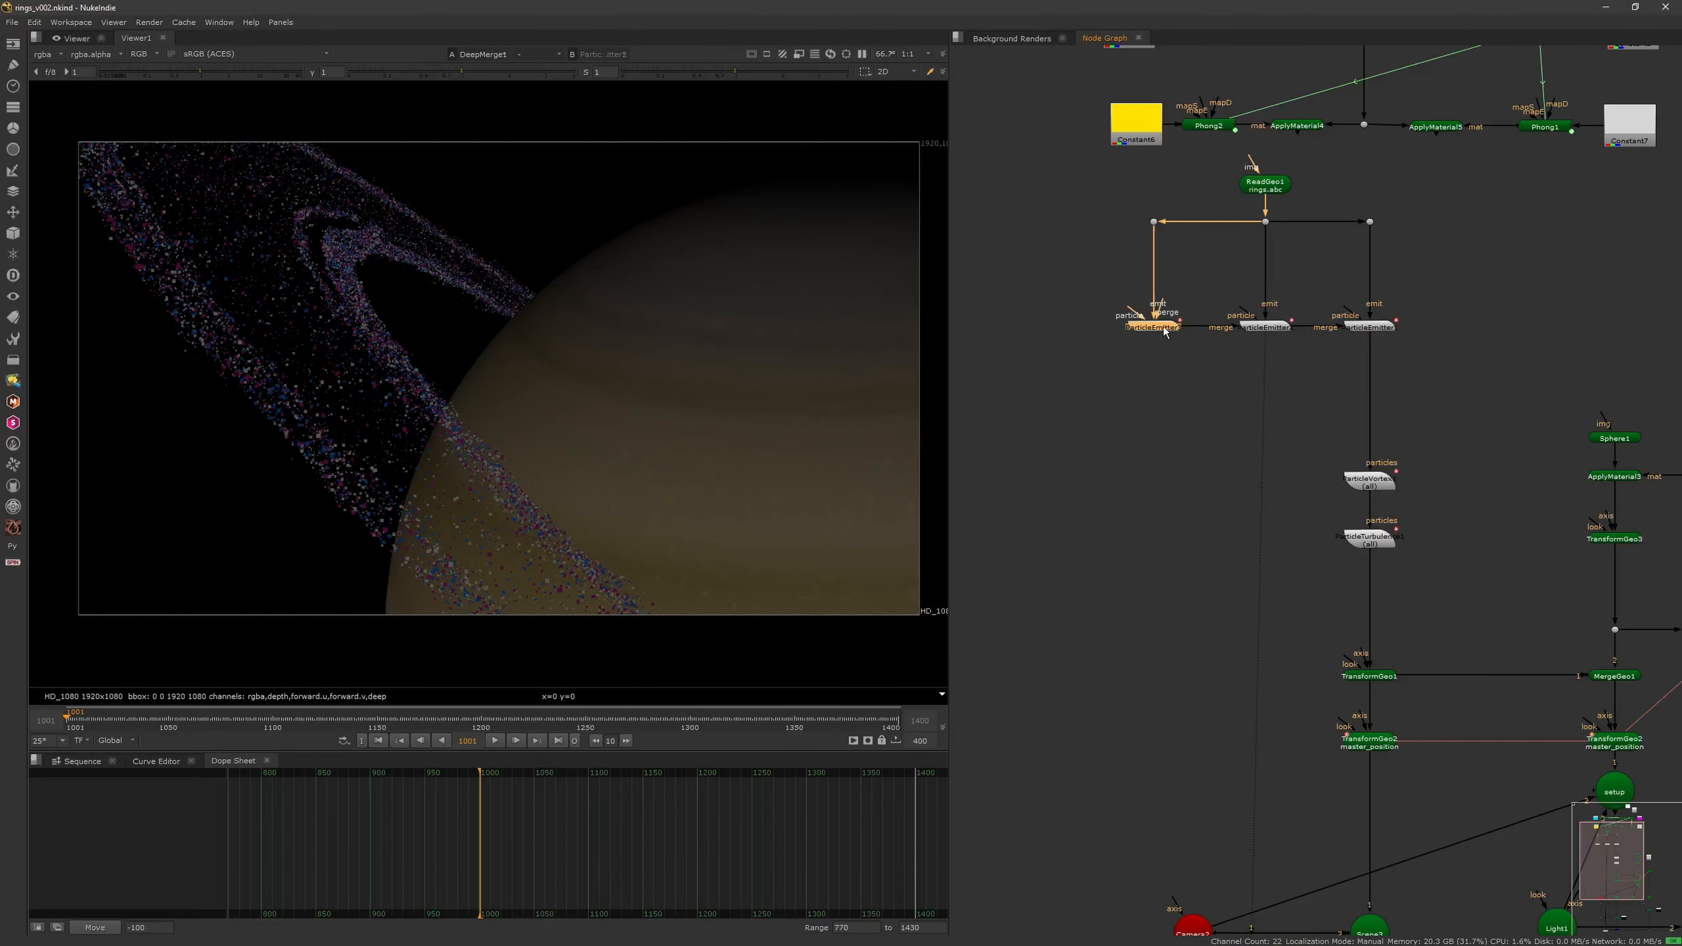
pyautogui.press('1')
pyautogui.doubleClick(1145, 333)
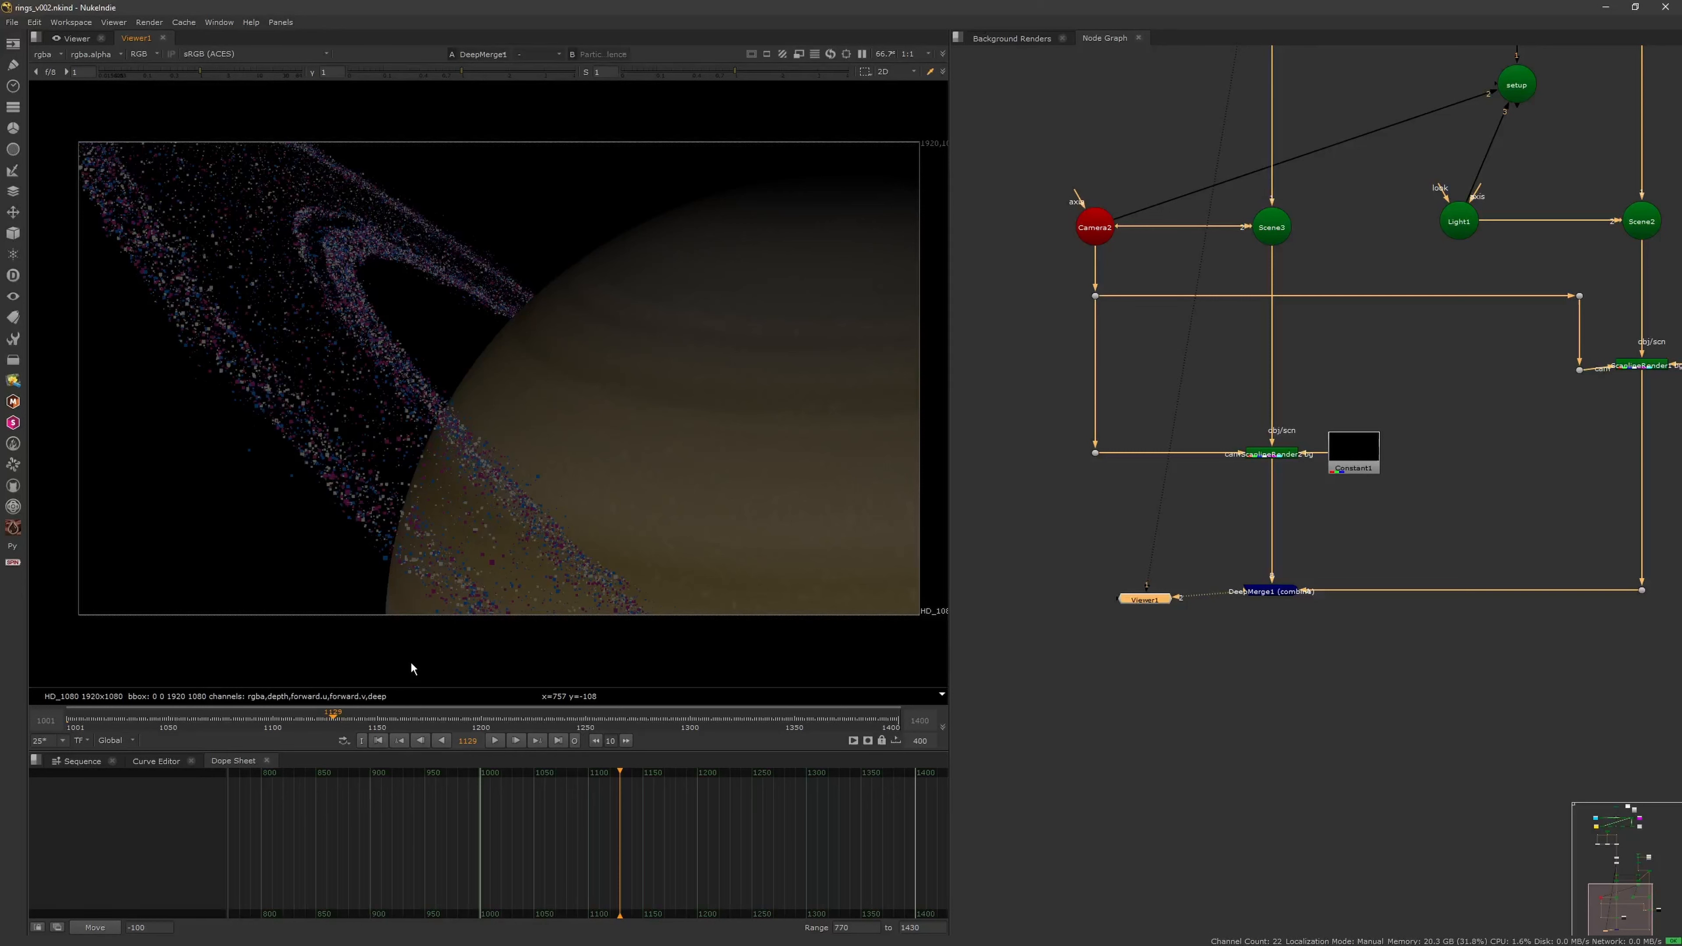
# At frame 1288, duplicate the particle emitter and connect the copy as a fourth emitter fed from the rings ReadGeo
pyautogui.moveTo(341, 719); pyautogui.dragTo(664, 719)
pyautogui.moveTo(1147, 611); pyautogui.dragTo(1128, 516, button='middle')
pyautogui.scroll(-4, 1126, 451)
pyautogui.moveTo(1197, 422); pyautogui.dragTo(1231, 735, button='middle')
pyautogui.scroll(4, 1088, 331)
pyautogui.click(1125, 439)
pyautogui.moveTo(1088, 481); pyautogui.dragTo(1152, 319)
pyautogui.hotkey('ctrl', 'c')
pyautogui.moveTo(1033, 451); pyautogui.dragTo(1145, 452, button='middle')
pyautogui.click(1098, 452)
pyautogui.hotkey('ctrl', 'v')
pyautogui.moveTo(1247, 420); pyautogui.dragTo(1130, 440)
# Recolor the fourth emitter to pale grey (0.296546, 0.297135, 0.276319), set its size to 0.007, change its random seed, and save
pyautogui.doubleClick(1129, 441)
pyautogui.click(1048, 727)
pyautogui.moveTo(1106, 587); pyautogui.dragTo(1107, 603)
pyautogui.click(1251, 210)
pyautogui.moveTo(881, 596); pyautogui.dragTo(868, 599)
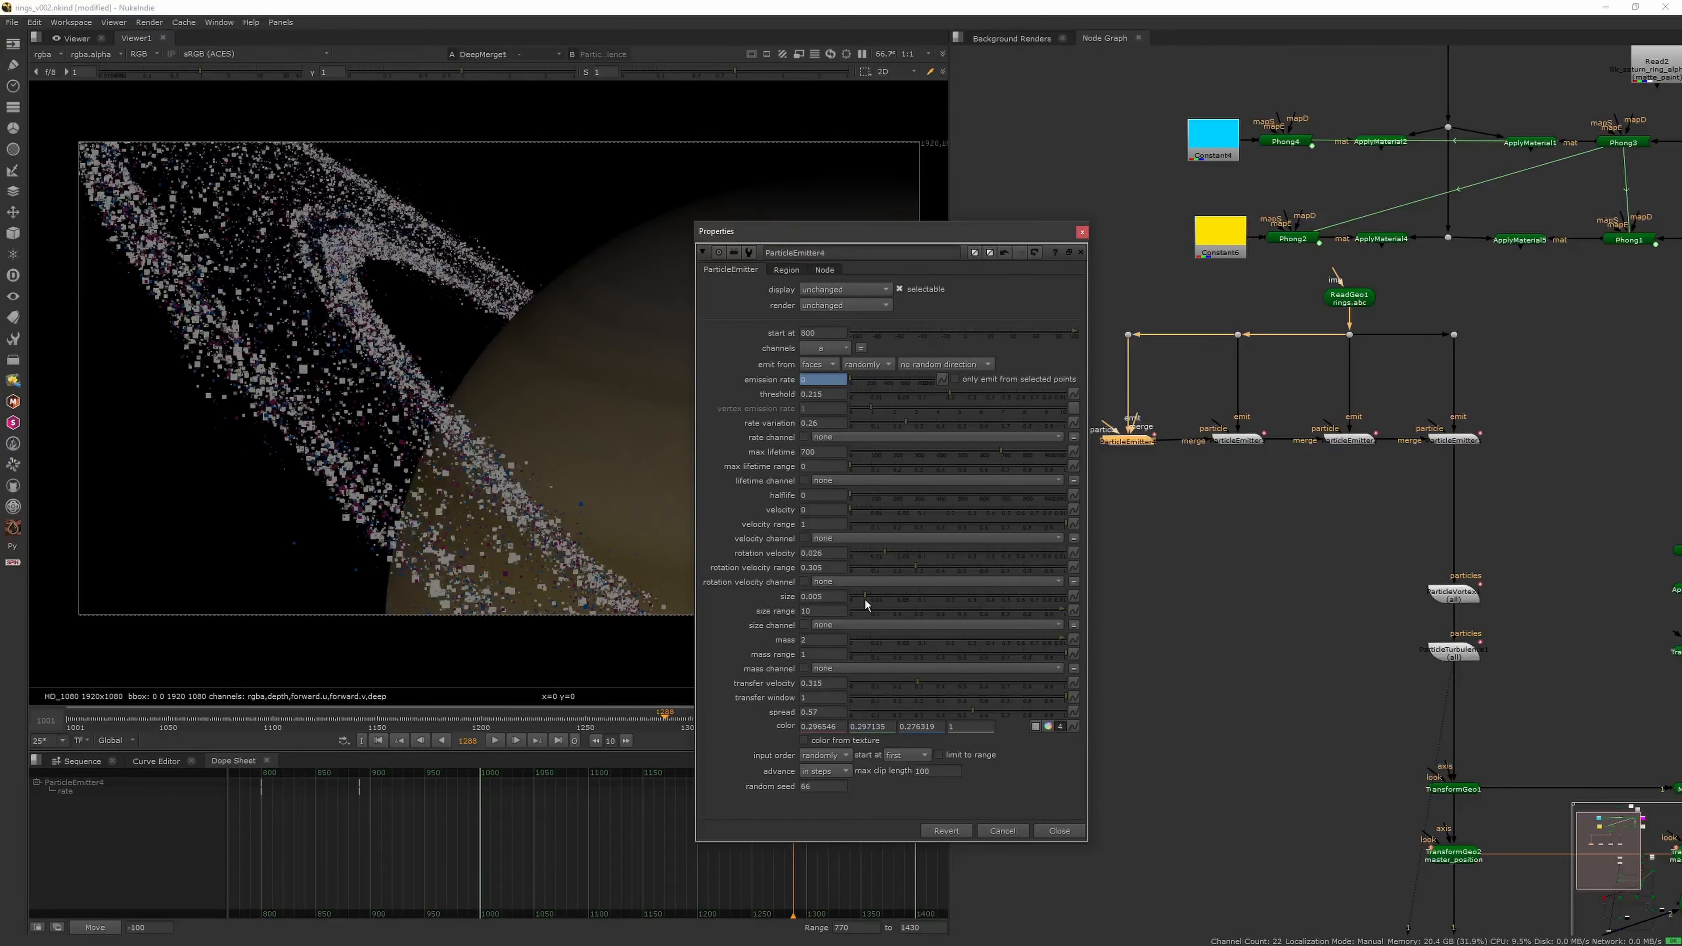
pyautogui.moveTo(823, 786); pyautogui.dragTo(780, 779)
pyautogui.press('Return')
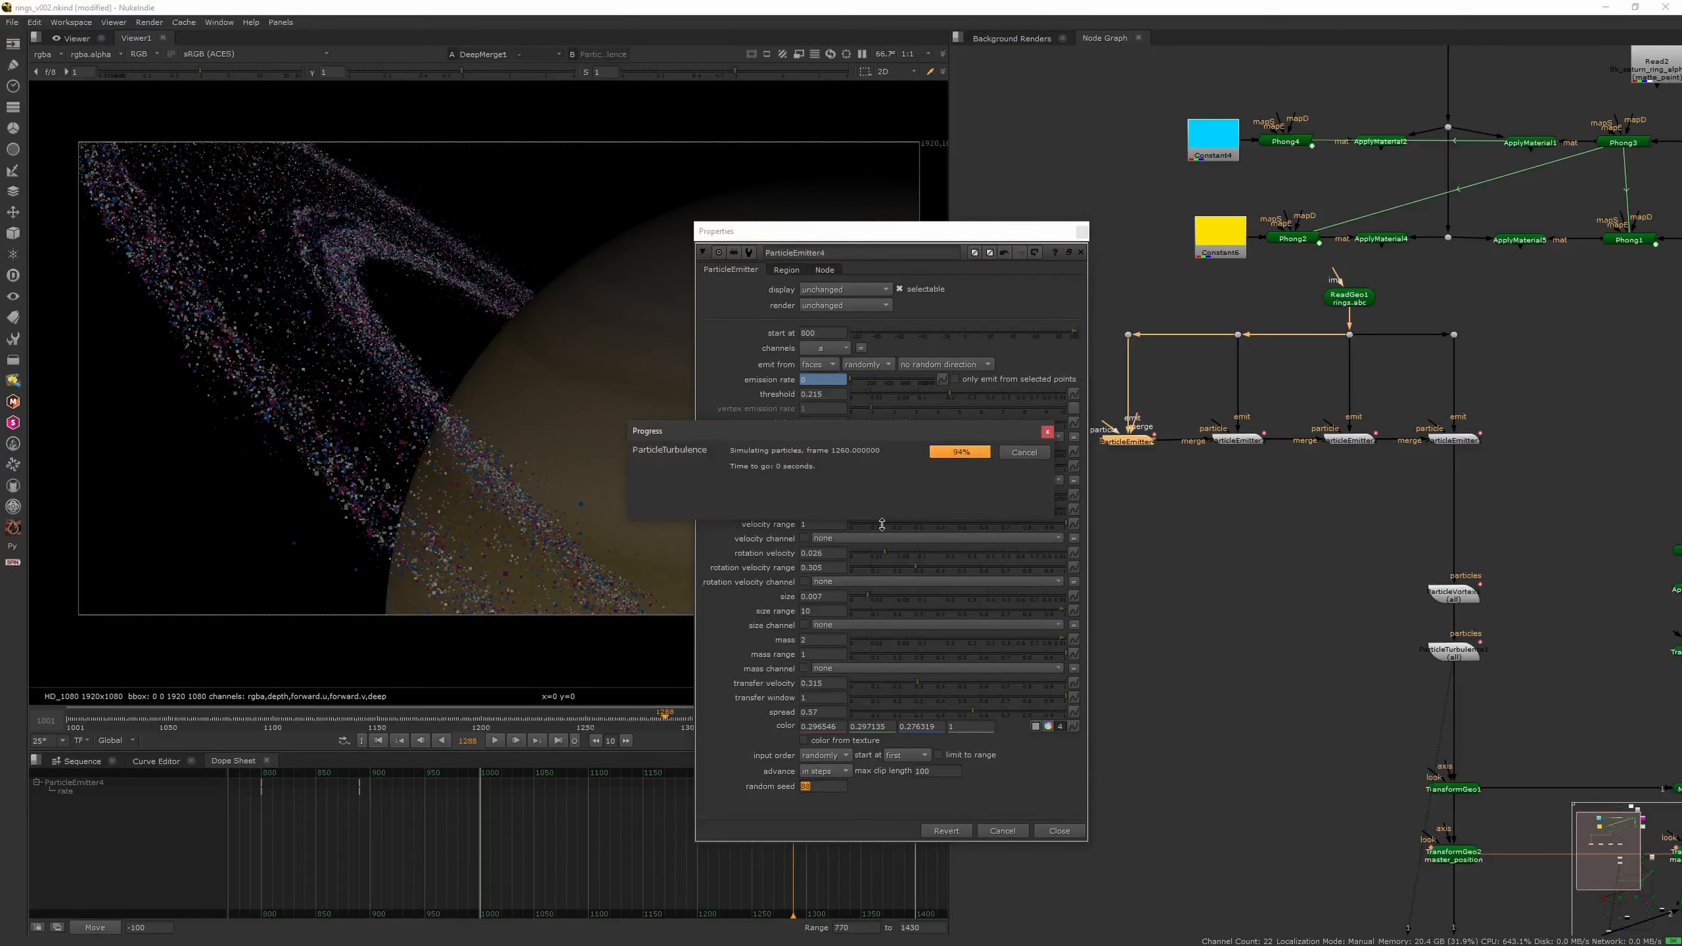
pyautogui.click(1083, 232)
pyautogui.click(1136, 298)
pyautogui.hotkey('ctrl', 's')
# Paste a copy of the ParticleTurbulence node, adjust its strength at frame 800, and insert it below the fourth emitter
pyautogui.hotkey('ctrl', 'v')
pyautogui.doubleClick(1138, 460)
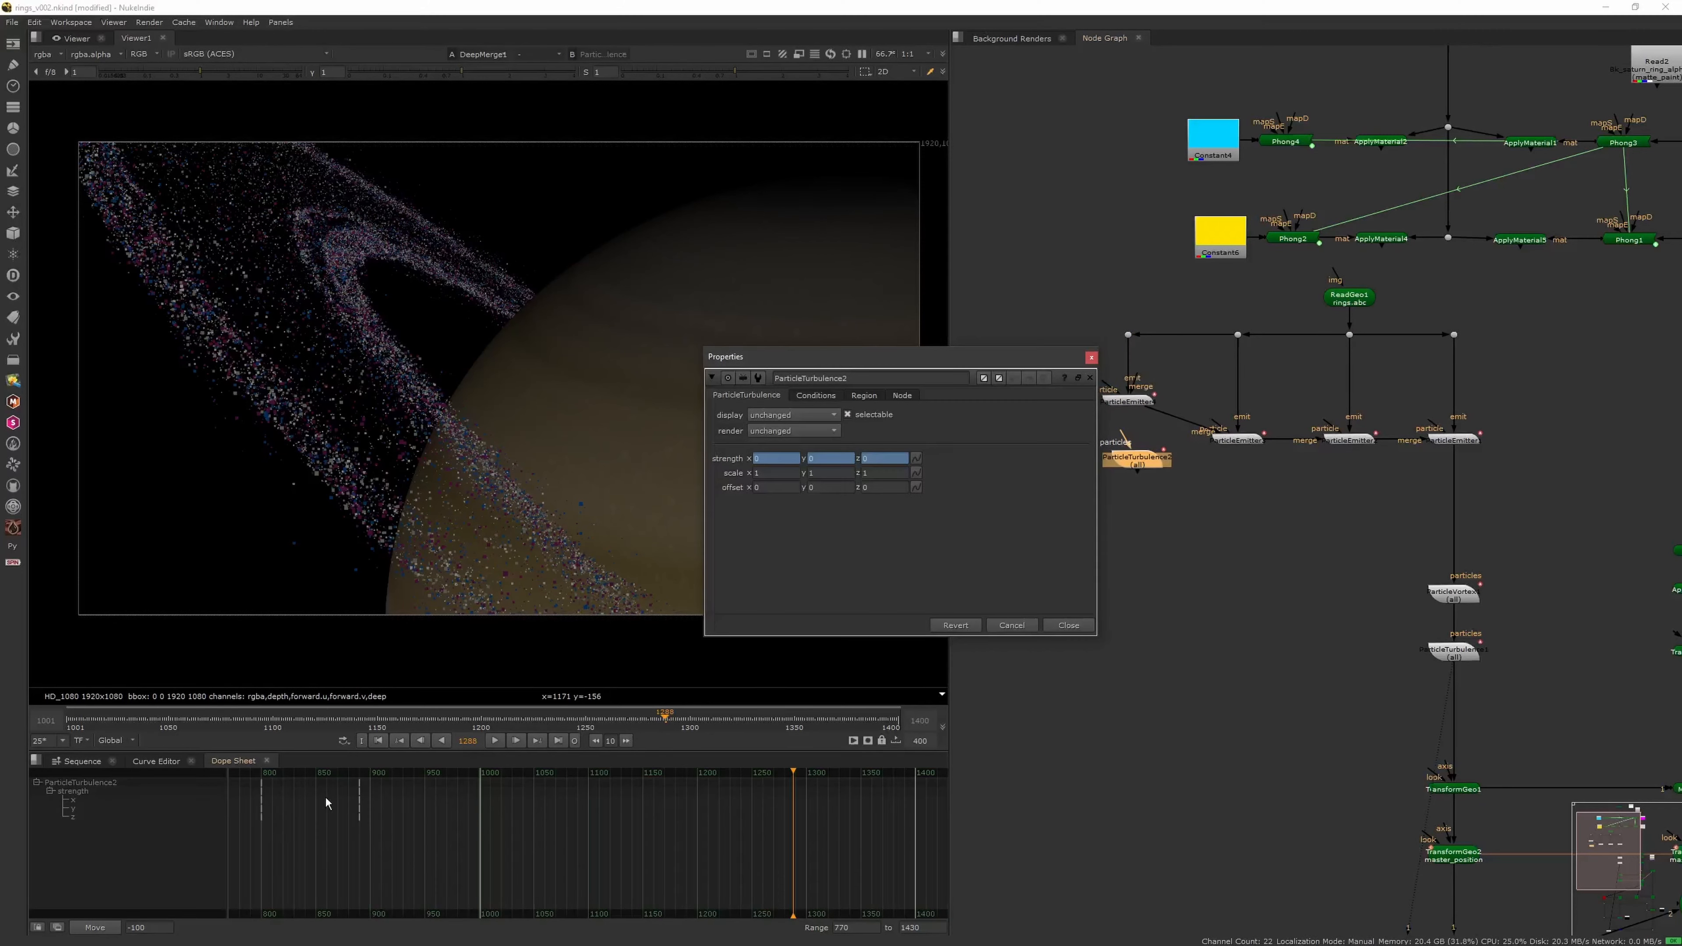
pyautogui.doubleClick(467, 741)
pyautogui.write('800')
pyautogui.press('Return')
pyautogui.moveTo(783, 460); pyautogui.dragTo(774, 467)
pyautogui.moveTo(1137, 460); pyautogui.dragTo(1128, 440)
pyautogui.click(1091, 358)
pyautogui.hotkey('ctrl', 's')
# Raise the new turbulence's strength curve at frame 800 to about 0.00056 and open the fourth emitter's properties
pyautogui.scroll(-3, 1187, 713)
pyautogui.moveTo(1056, 252); pyautogui.dragTo(1141, 489, button='middle')
pyautogui.click(378, 741)
pyautogui.scroll(3, 1060, 398)
pyautogui.scroll(3, 1126, 421)
pyautogui.doubleClick(1126, 421)
pyautogui.click(157, 760)
pyautogui.scroll(-3, 474, 811)
pyautogui.moveTo(335, 904); pyautogui.dragTo(338, 838)
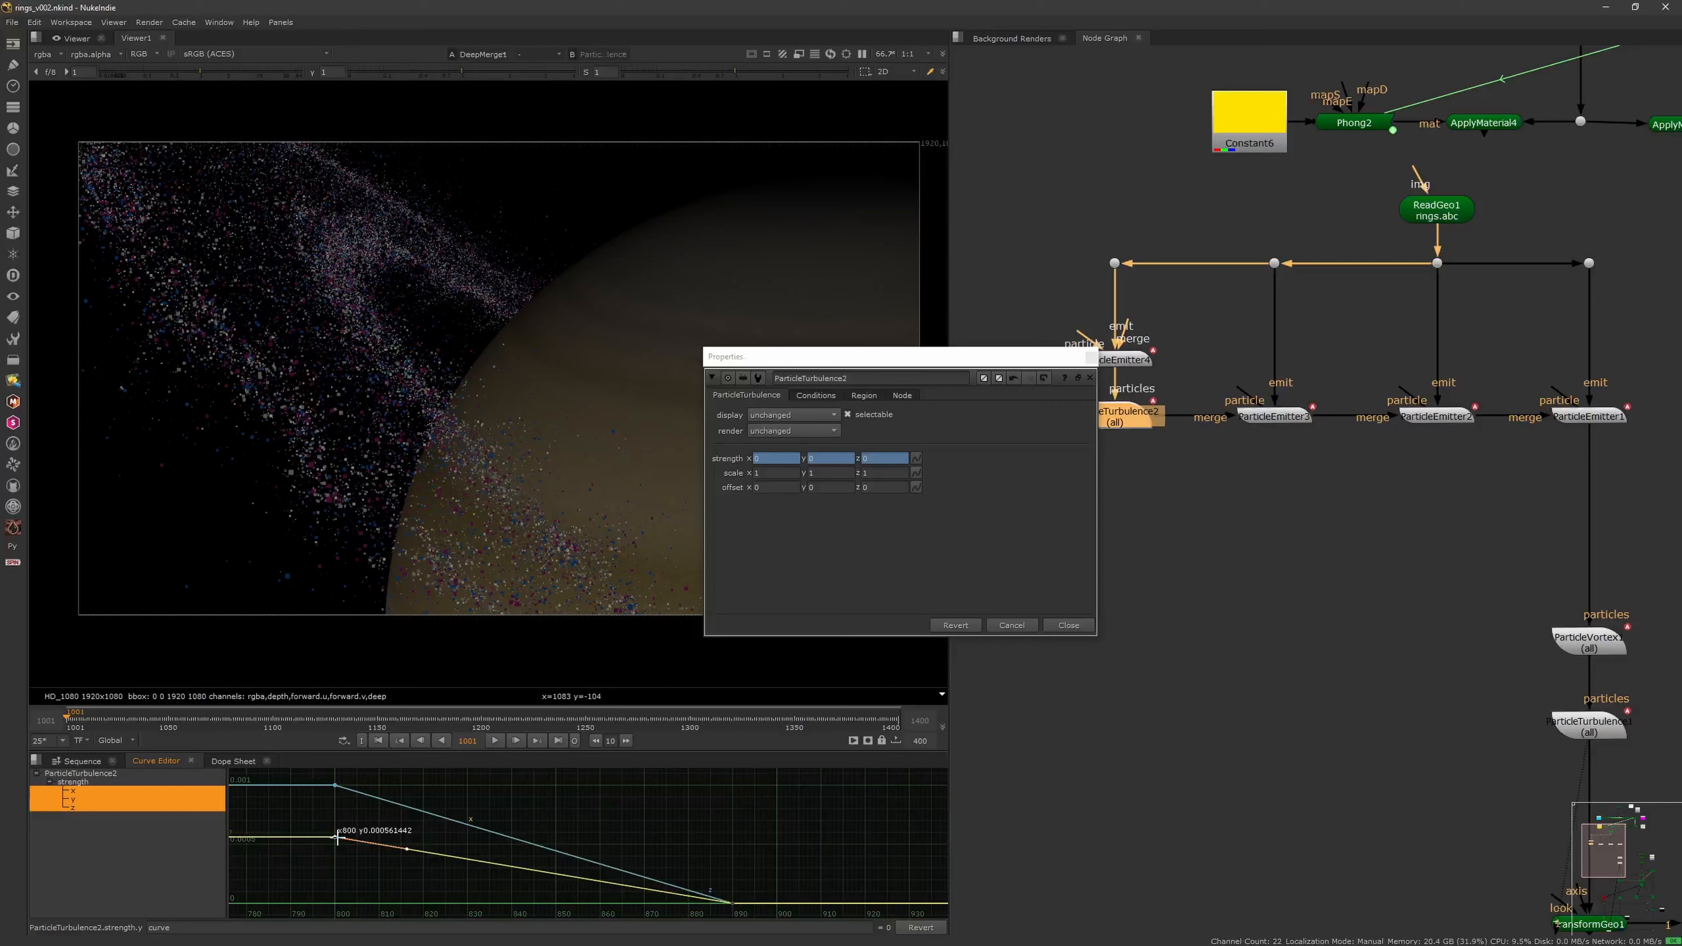
pyautogui.doubleClick(1124, 359)
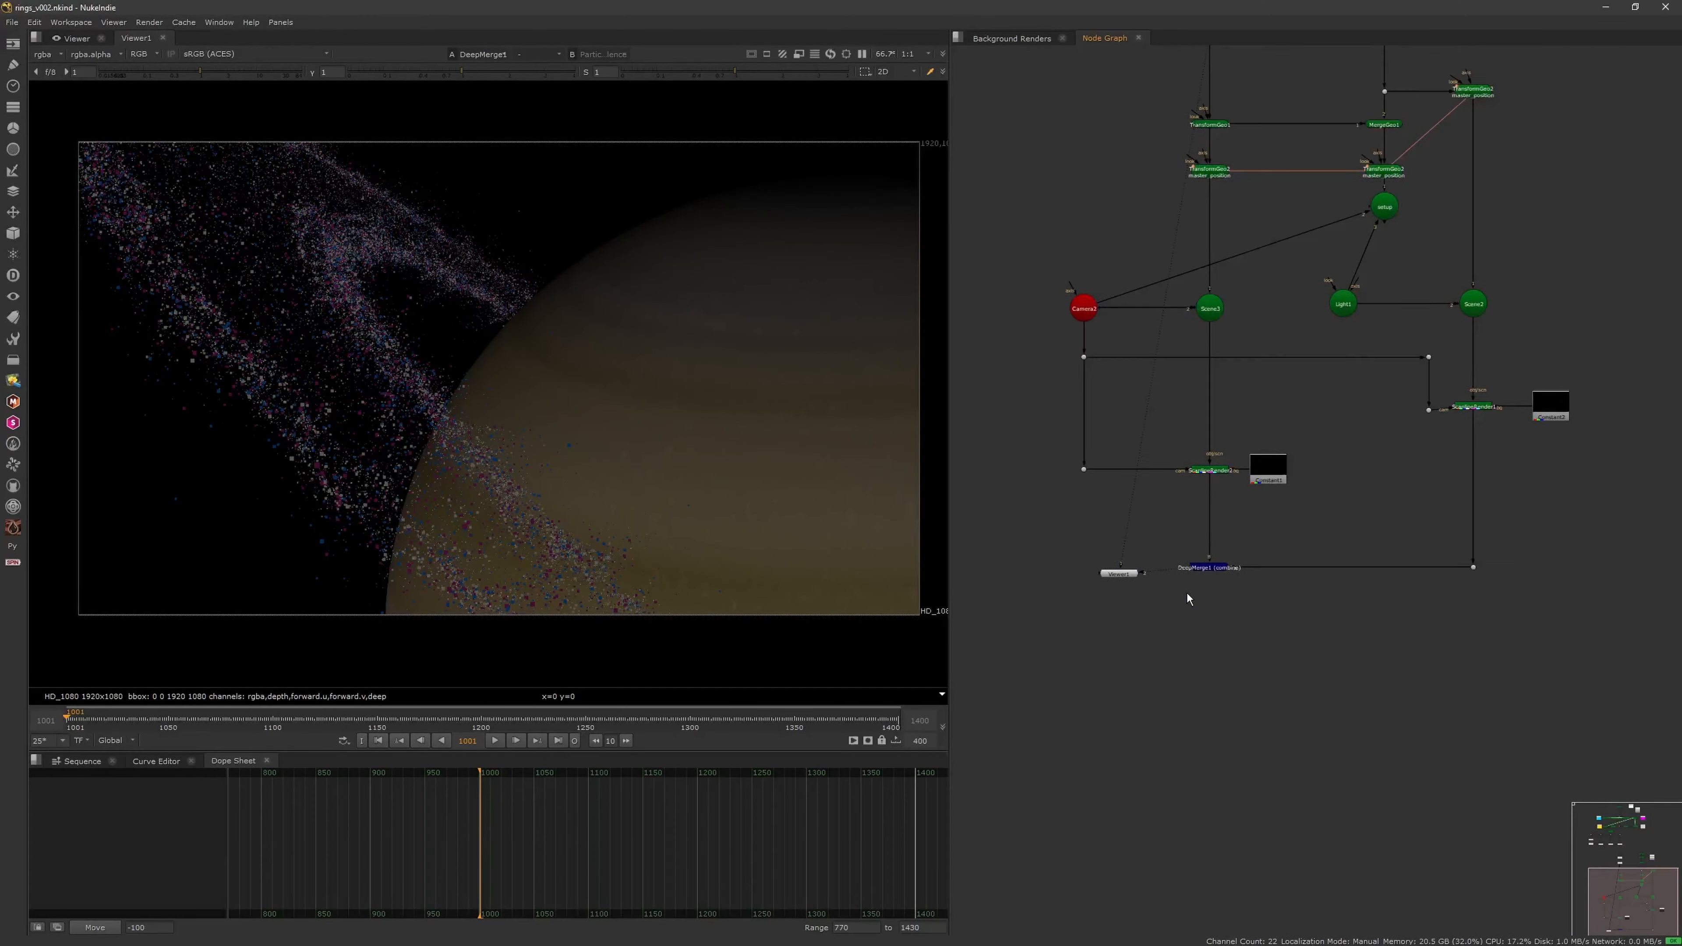
# Try to add a Grade below the rings' ScanlineRender
pyautogui.click(1211, 440)
pyautogui.press('1')
pyautogui.click(1189, 499)
pyautogui.press('g')
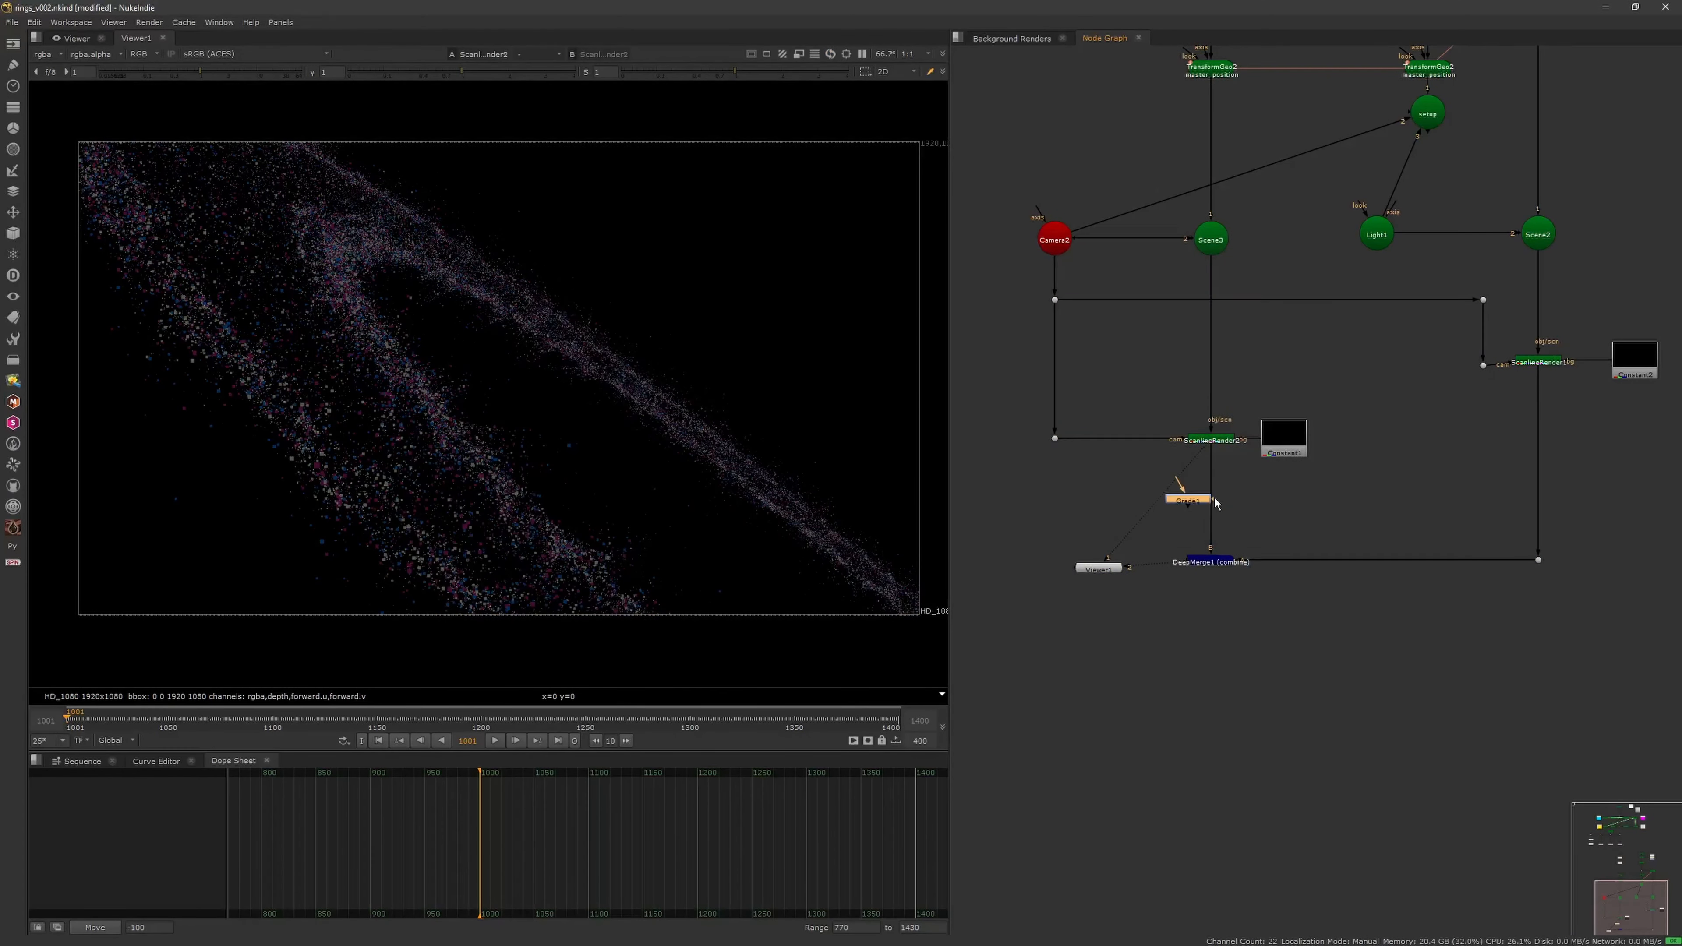
# View DeepMerge1 and add a DeepToImage node with a Grade beneath it
pyautogui.click(1224, 560)
pyautogui.press('1')
pyautogui.moveTo(1099, 569); pyautogui.dragTo(1050, 630)
pyautogui.press('g')
pyautogui.press('Tab')
pyautogui.write('deepto')
pyautogui.press('Return')
pyautogui.moveTo(1246, 608); pyautogui.dragTo(1211, 617)
pyautogui.moveTo(1226, 578); pyautogui.dragTo(1200, 390, button='middle')
# Paste a second DeepMerge between the rings and planet branches, set its operation to holdout, and swap its inputs
pyautogui.hotkey('ctrl', 'v')
pyautogui.keyDown('ctrl'); pyautogui.click(1342, 383); pyautogui.keyUp('ctrl')
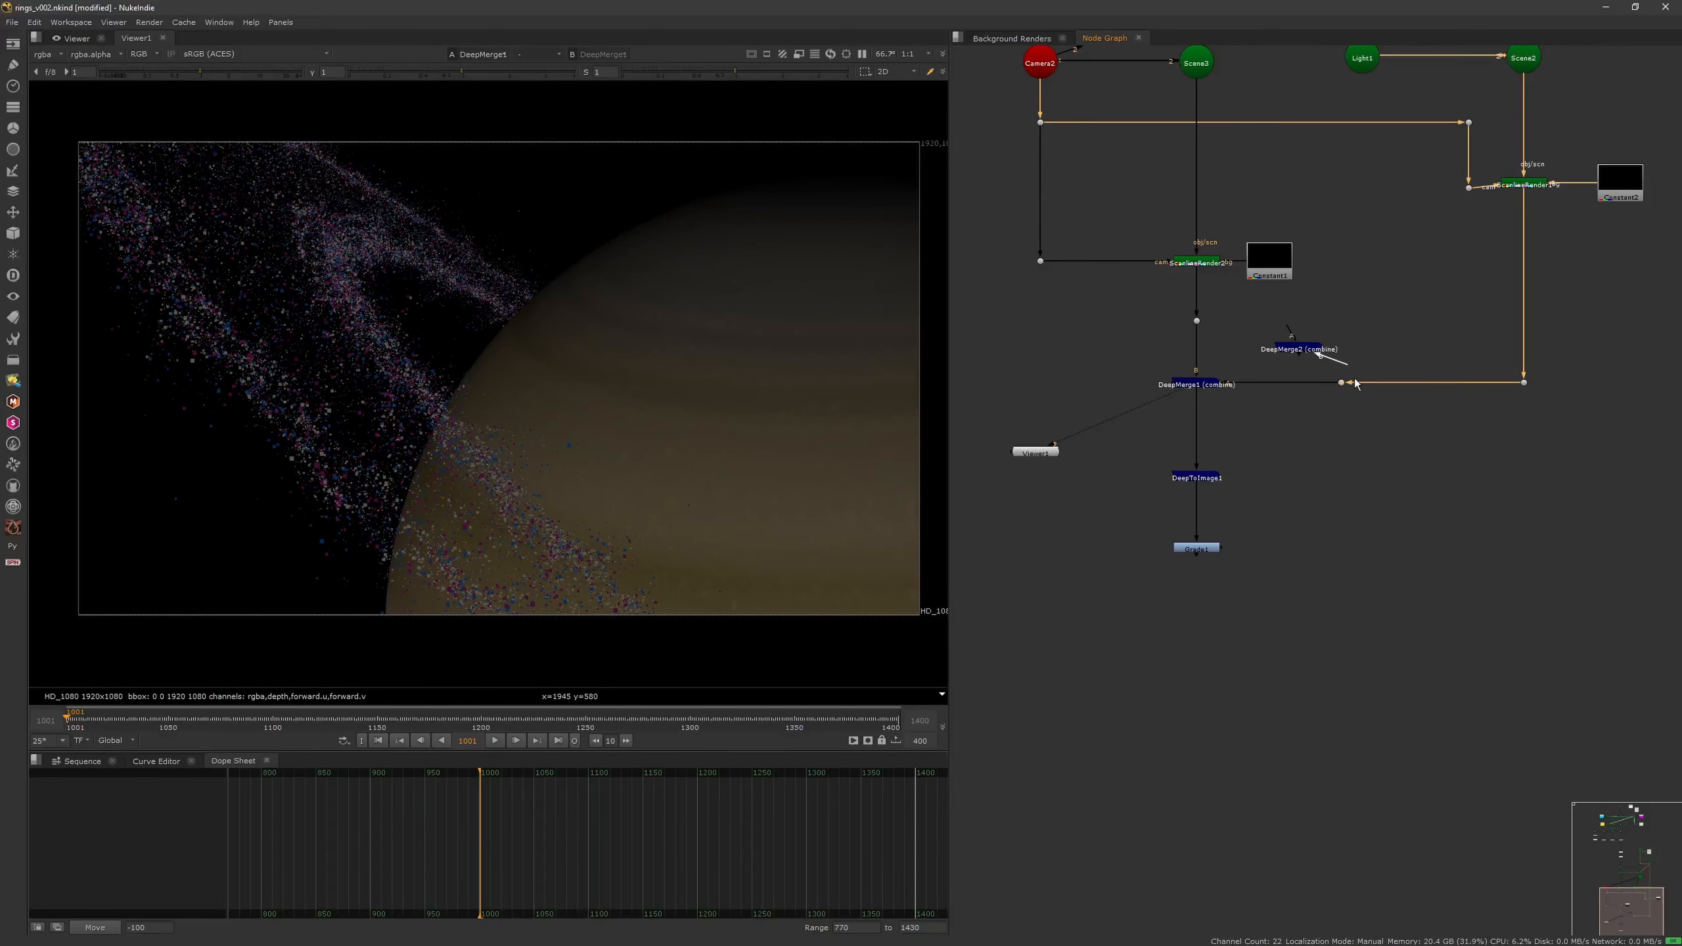
pyautogui.moveTo(1315, 355); pyautogui.dragTo(1341, 383)
pyautogui.moveTo(1286, 338); pyautogui.dragTo(1197, 321)
pyautogui.doubleClick(1296, 323)
pyautogui.click(979, 310)
pyautogui.click(974, 326)
pyautogui.hotkey('shift', 'x')
# Add a DeepToImage below the holdout DeepMerge, then raise the first Grade's gain and lower its gamma
pyautogui.click(1233, 431)
pyautogui.moveTo(1208, 474); pyautogui.dragTo(1197, 576)
pyautogui.click(1310, 451)
pyautogui.press('1')
pyautogui.moveTo(1239, 667); pyautogui.dragTo(1250, 594, button='middle')
pyautogui.doubleClick(1208, 554)
pyautogui.moveTo(1158, 362); pyautogui.dragTo(1184, 362)
pyautogui.moveTo(1157, 406); pyautogui.dragTo(1140, 410)
pyautogui.click(1317, 248)
# Add a Glow_Exponential below the Grade, connect the holdout image as the mask, and view the glow
pyautogui.press('Tab')
pyautogui.write('glow')
pyautogui.press('Down')
pyautogui.press('Return')
pyautogui.click(1317, 248)
pyautogui.moveTo(1230, 589); pyautogui.dragTo(1210, 595)
pyautogui.moveTo(1231, 584); pyautogui.dragTo(1309, 553)
pyautogui.press('1')
pyautogui.doubleClick(1212, 596)
pyautogui.click(1387, 262)
pyautogui.moveTo(1240, 613); pyautogui.dragTo(1224, 631)
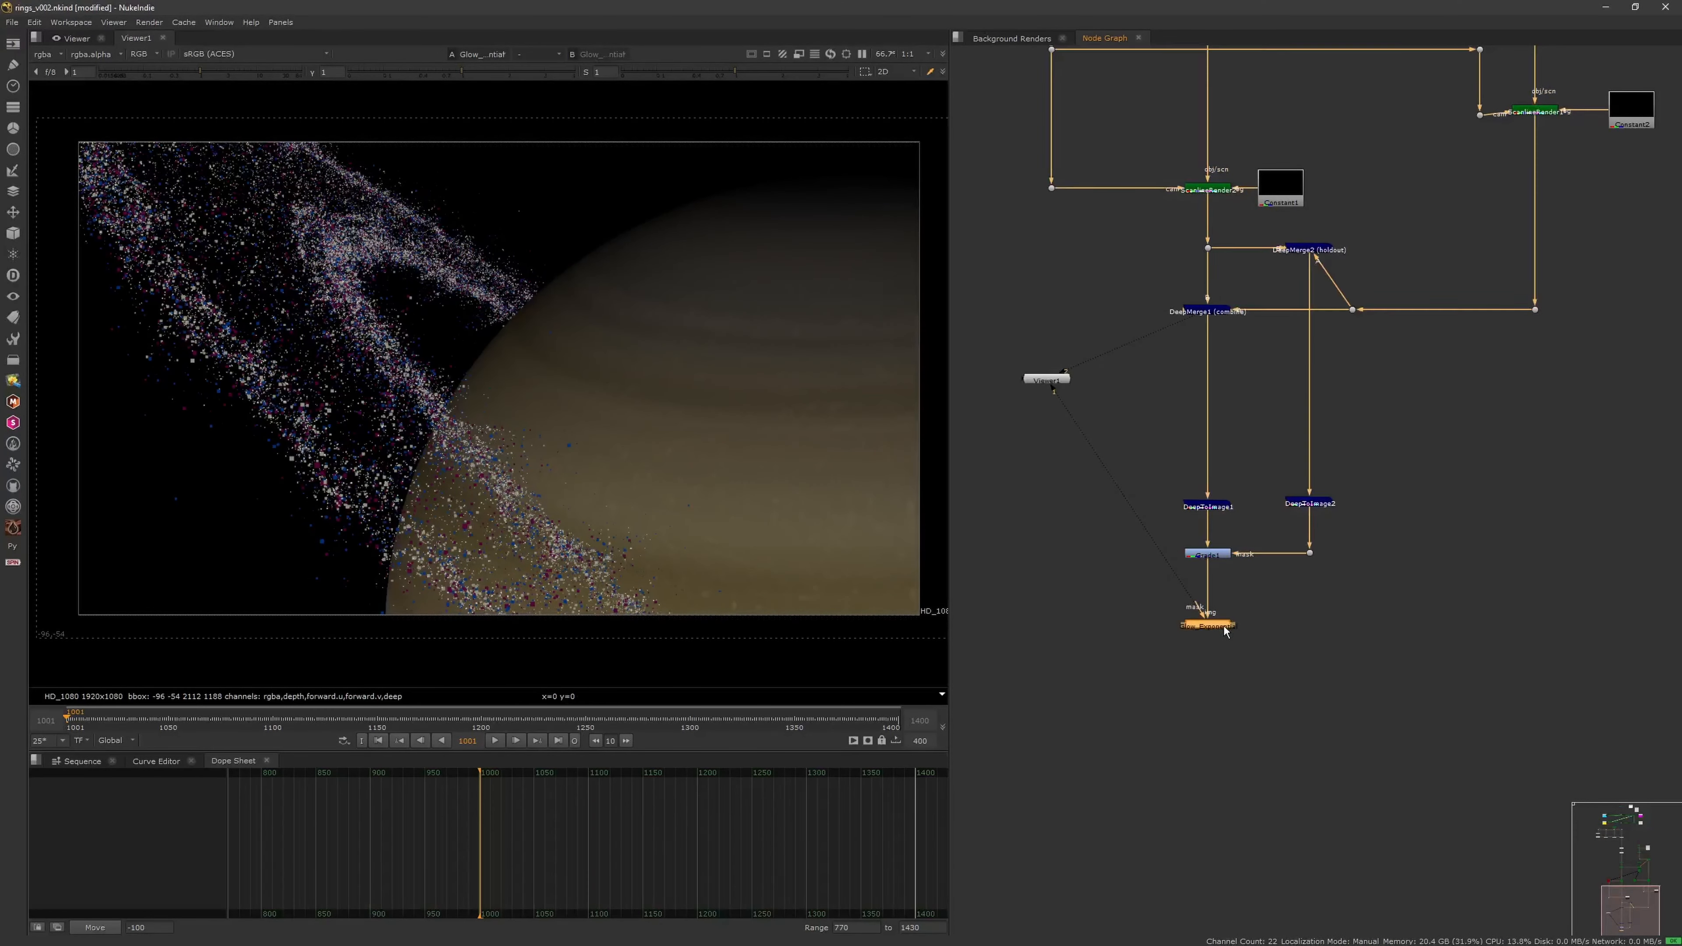
# Try to raise the first Grade's gain further
pyautogui.doubleClick(1208, 555)
pyautogui.moveTo(1184, 362); pyautogui.dragTo(1258, 362)
pyautogui.click(1316, 248)
pyautogui.hotkey('ctrl', 'z')
# Copy the Grade into the rings holdout branch, move the glow beneath it, and merge the branch into the main one
pyautogui.hotkey('ctrl', 'c')
pyautogui.hotkey('ctrl', 'v')
pyautogui.press('1')
pyautogui.moveTo(1271, 583); pyautogui.dragTo(1311, 590)
pyautogui.moveTo(1208, 625); pyautogui.dragTo(1310, 632)
pyautogui.press('m')
pyautogui.click(1161, 558)
# View the glow on the held-out rings and increase its size
pyautogui.doubleClick(1309, 591)
pyautogui.click(1369, 256)
pyautogui.doubleClick(1311, 635)
pyautogui.press('1')
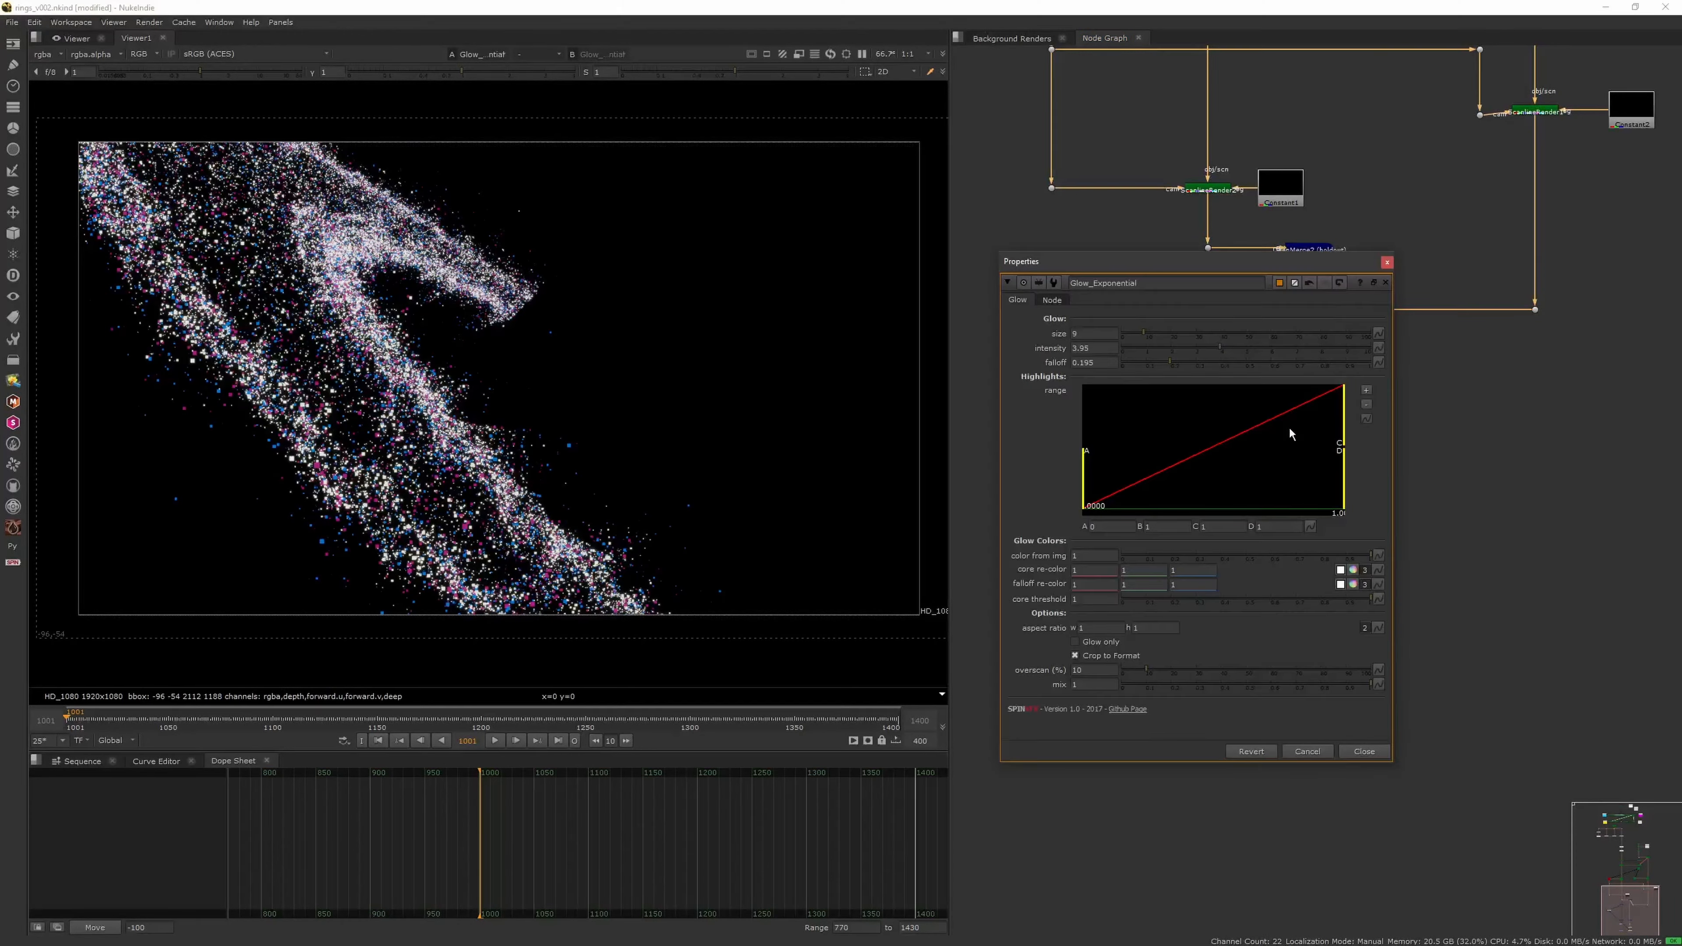
pyautogui.moveTo(1144, 334); pyautogui.dragTo(1192, 348)
pyautogui.click(1387, 263)
# View the Merge output, recheck the glow's properties, and adjust the Merge settings
pyautogui.doubleClick(1209, 635)
pyautogui.press('1')
pyautogui.doubleClick(1311, 635)
pyautogui.click(1387, 262)
pyautogui.click(882, 615)
pyautogui.click(1161, 559)
# Tint the gain of the rings' Grade to a warm color of about 3.67, 3.172, 2.757
pyautogui.doubleClick(1309, 591)
pyautogui.click(1330, 391)
pyautogui.moveTo(1109, 606); pyautogui.dragTo(1123, 601)
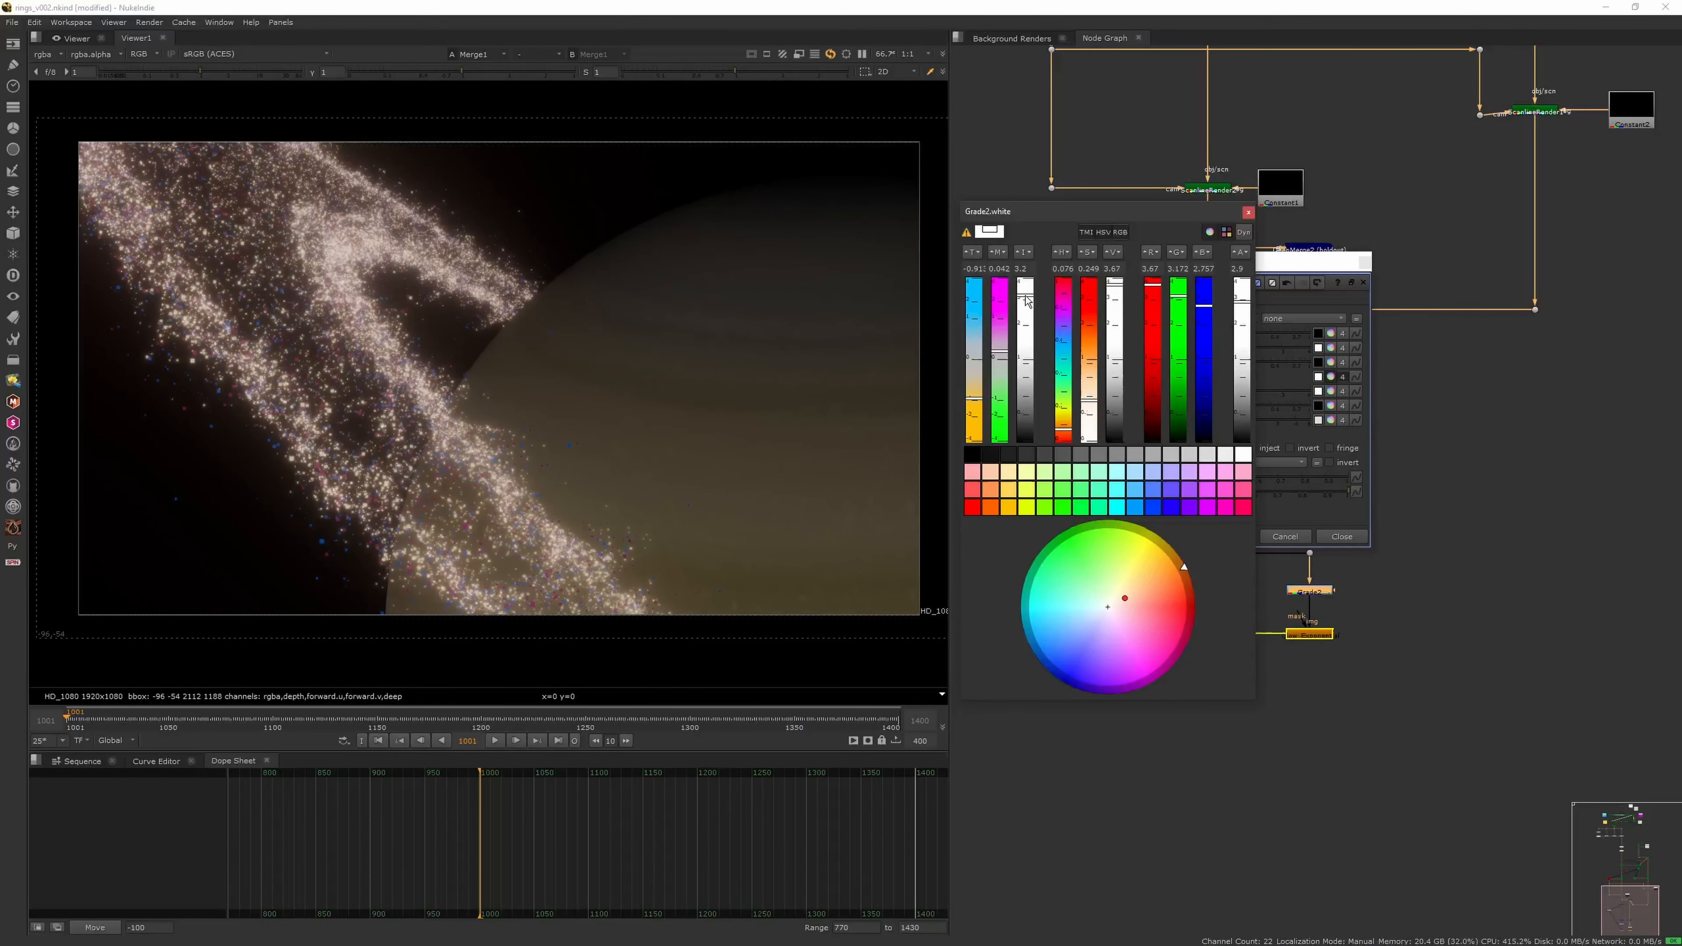
pyautogui.click(1249, 214)
# Narrow the highlights range of the Glow_Exponential
pyautogui.doubleClick(1311, 634)
pyautogui.moveTo(1344, 428); pyautogui.dragTo(1250, 429)
pyautogui.click(1294, 418)
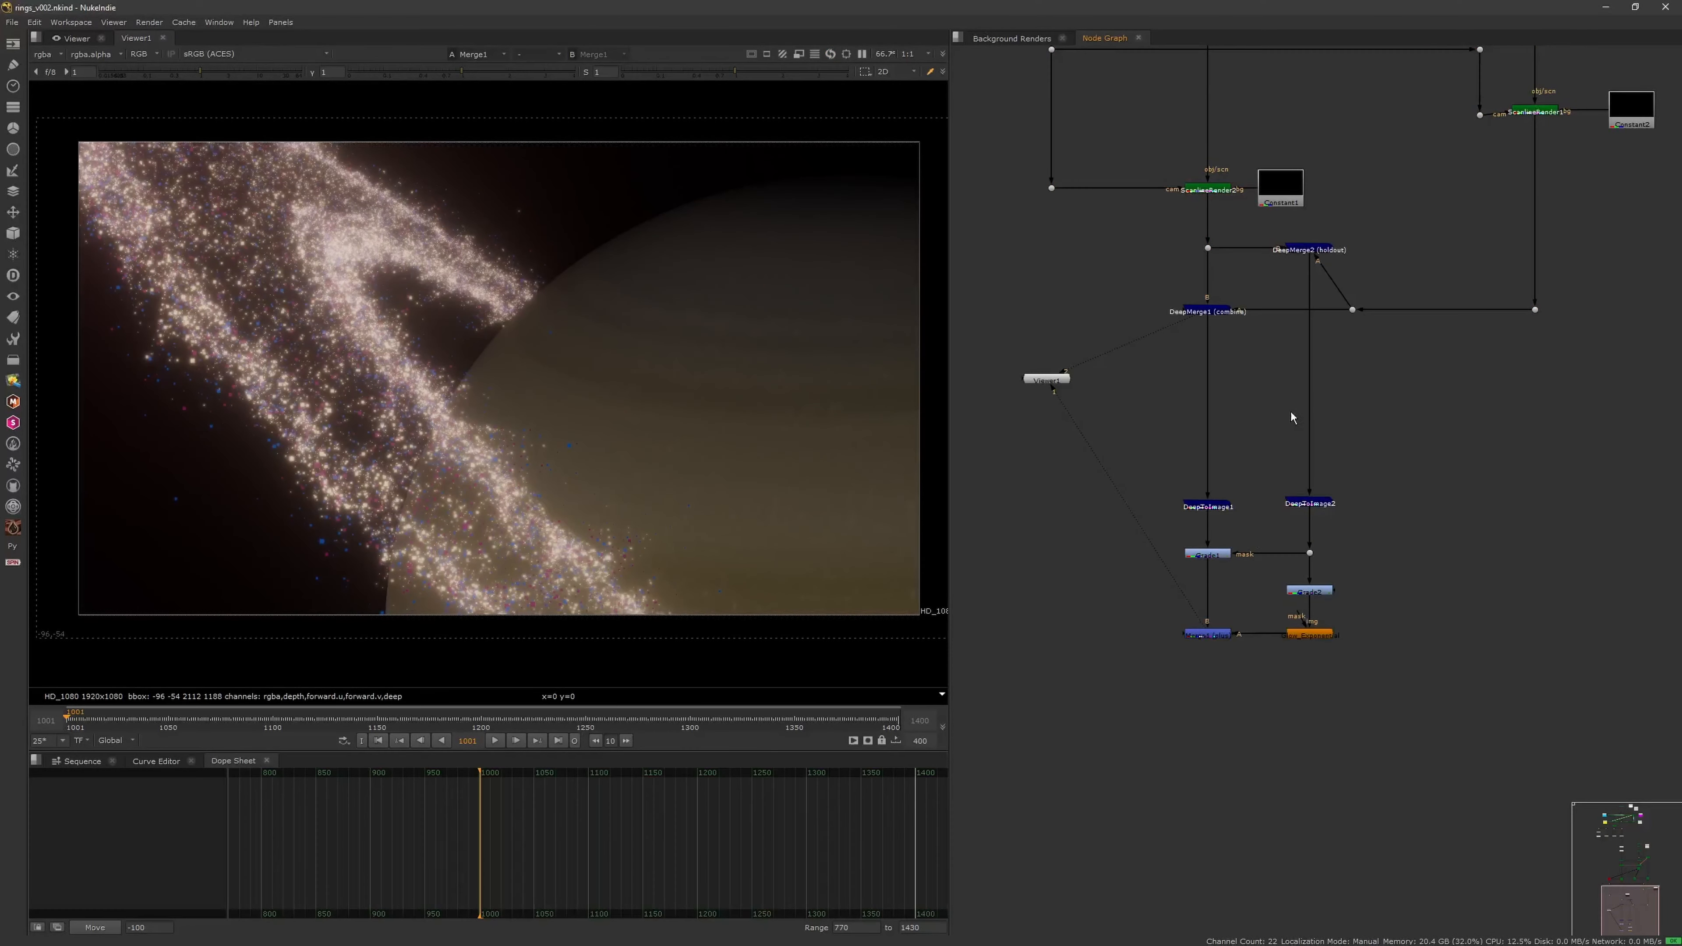
# Move the lower nodes down, duplicate the holdout DeepMerge for the planet, and check its alpha
pyautogui.moveTo(1316, 595); pyautogui.dragTo(1318, 719)
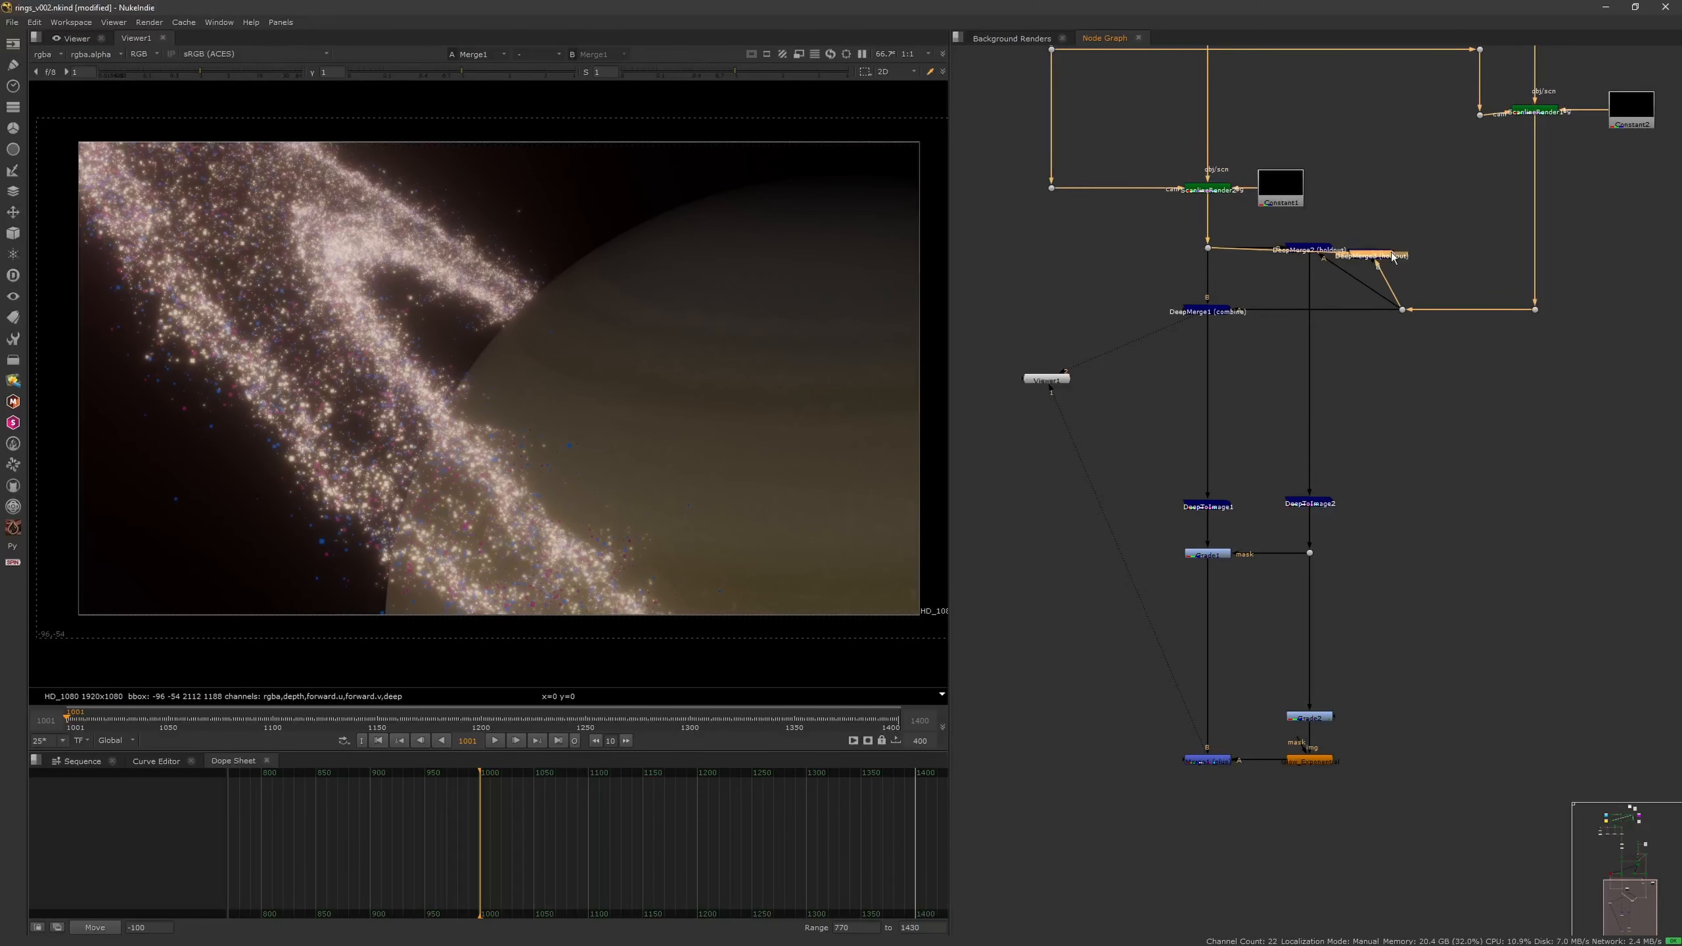
pyautogui.doubleClick(1392, 278)
pyautogui.press('1')
pyautogui.press('a')
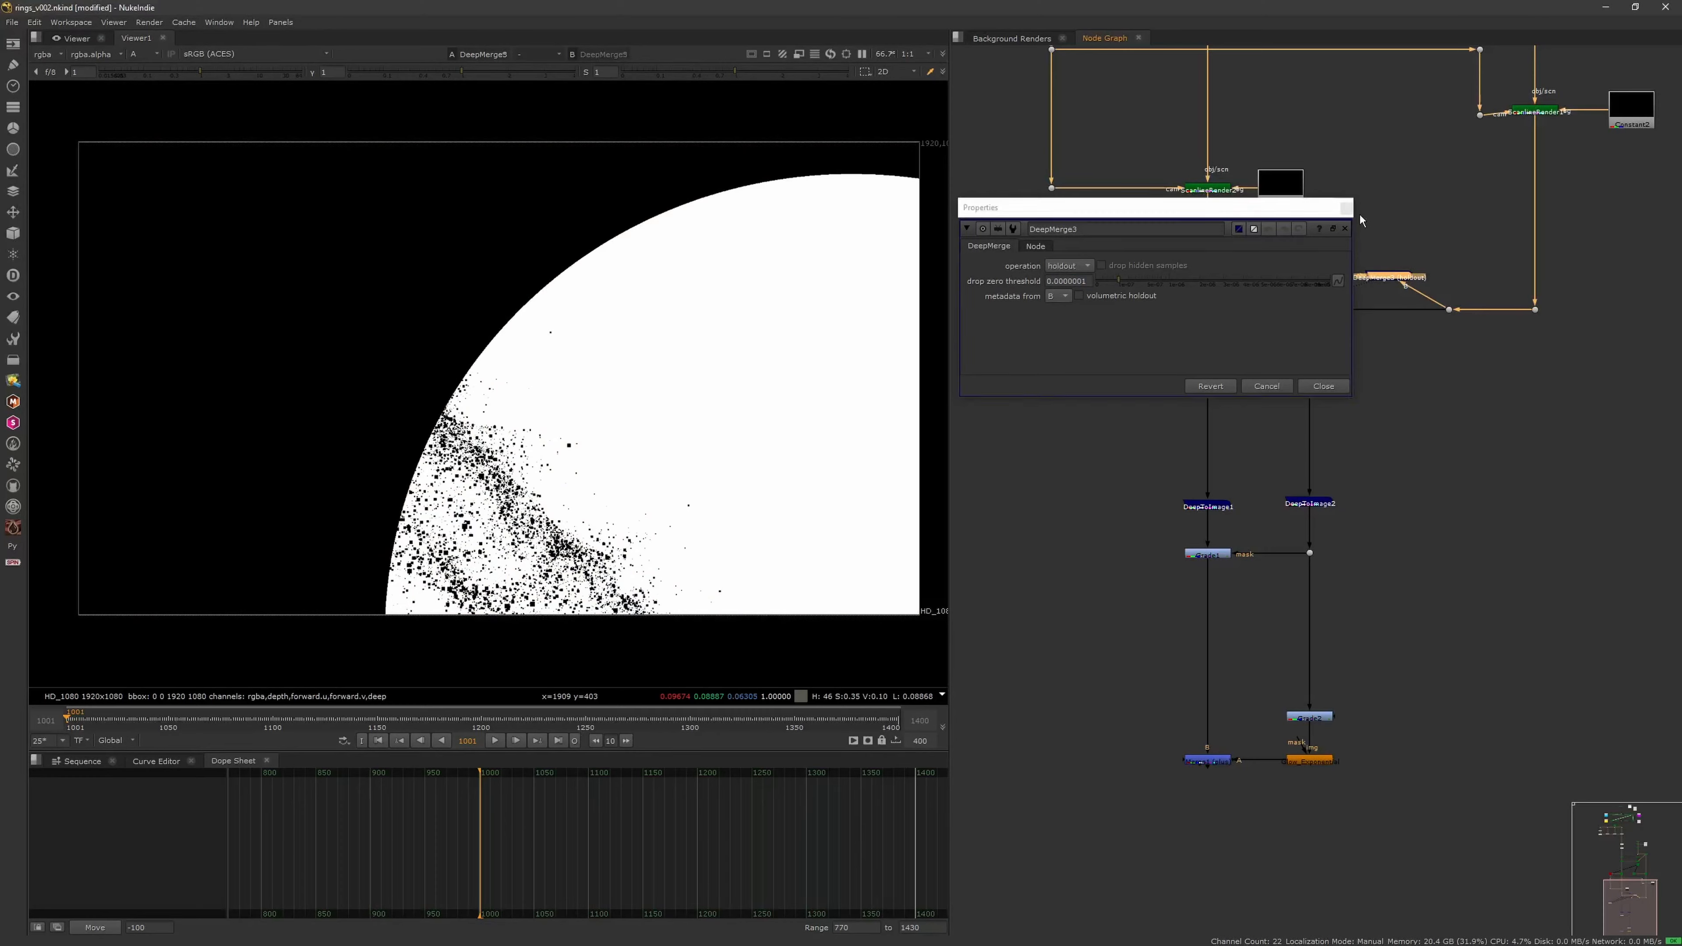
pyautogui.click(1356, 210)
# Tidy the new holdout's connection with a dot and attach a pasted DeepToImage below it
pyautogui.keyDown('ctrl'); pyautogui.moveTo(1285, 259); pyautogui.dragTo(1208, 275); pyautogui.keyUp('ctrl')
pyautogui.hotkey('ctrl', 'v')
pyautogui.moveTo(1408, 464); pyautogui.dragTo(1390, 281)
pyautogui.moveTo(1407, 478); pyautogui.dragTo(1397, 506)
pyautogui.press('a')
# Insert another Grade into the main branch, masked by the planet holdout, and raise its gain
pyautogui.moveTo(1250, 635); pyautogui.dragTo(1258, 514, button='middle')
pyautogui.press('g')
pyautogui.click(1219, 642)
pyautogui.press('1')
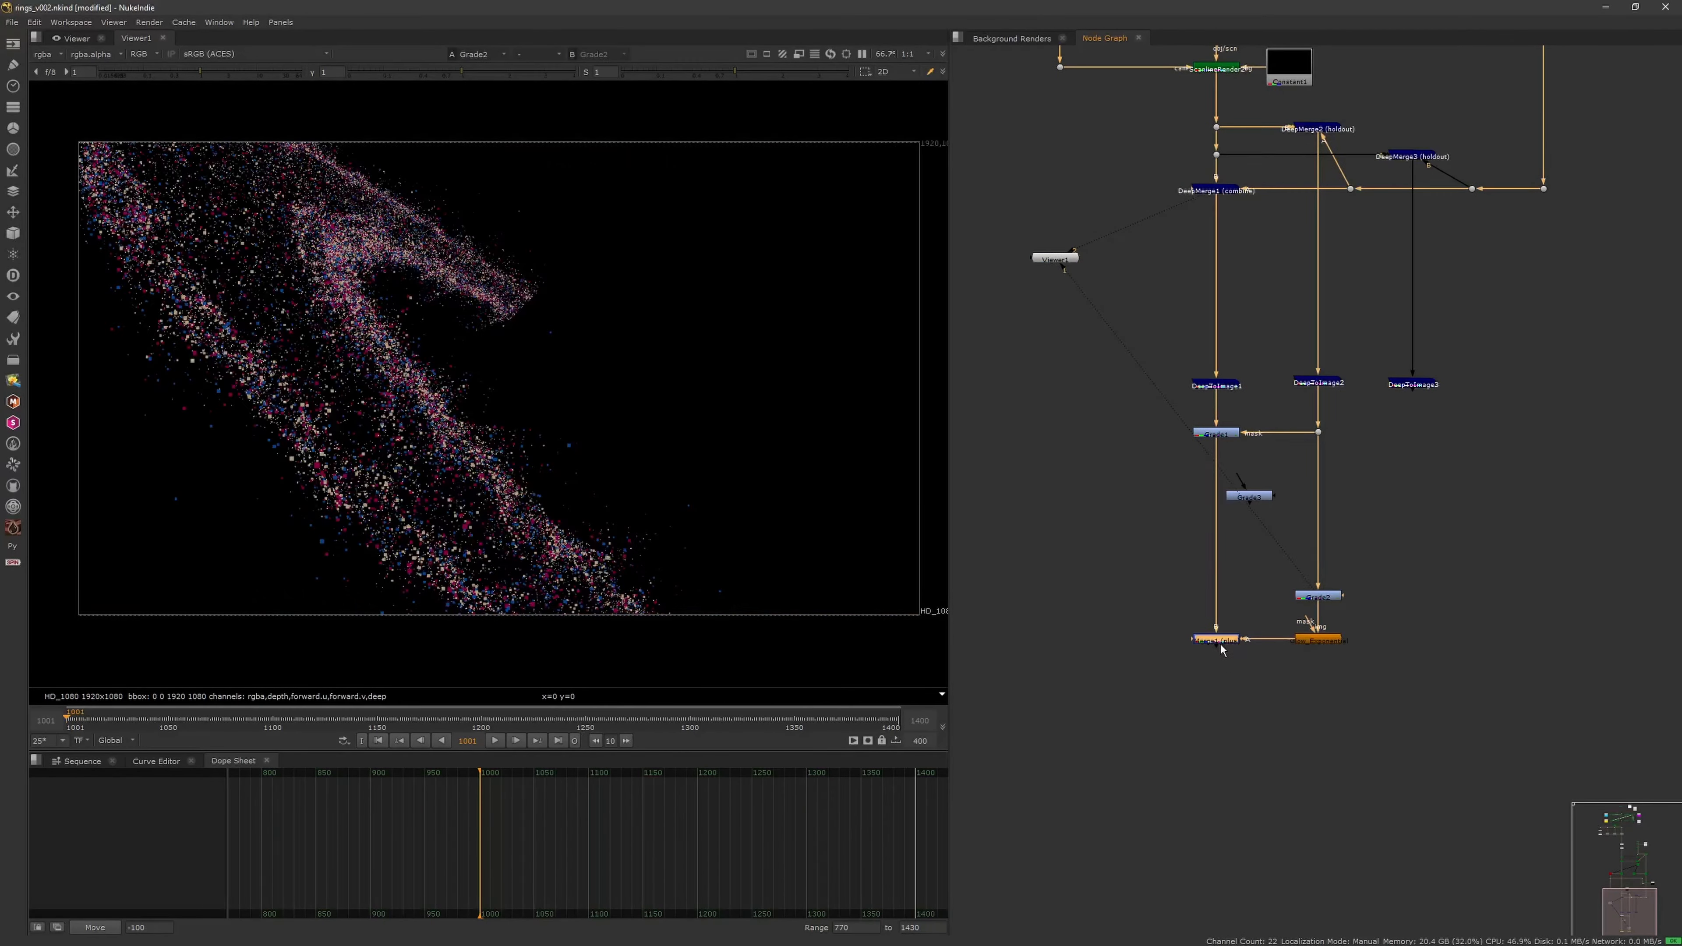
pyautogui.moveTo(1249, 491); pyautogui.dragTo(1218, 508)
pyautogui.doubleClick(1216, 510)
pyautogui.moveTo(1014, 524); pyautogui.dragTo(1056, 524)
pyautogui.click(1174, 410)
# Lower the gamma of the rings' Grade and save the script
pyautogui.doubleClick(1318, 597)
pyautogui.moveTo(1205, 418)
pyautogui.mouseDown()
pyautogui.moveTo(1147, 420)
pyautogui.moveTo(1189, 393)
pyautogui.mouseUp()
pyautogui.click(1365, 261)
pyautogui.click(1272, 531)
pyautogui.hotkey('ctrl', 's')
# Reduce the mix of the Merge that adds the glowing rings
pyautogui.doubleClick(1223, 643)
pyautogui.moveTo(1147, 744); pyautogui.dragTo(1010, 743)
pyautogui.click(1160, 557)
# Reopen the fourth emitter's ParticleTurbulence and rework its strength at the early keyframes
pyautogui.moveTo(1179, 570); pyautogui.dragTo(1184, 645, button='middle')
pyautogui.moveTo(345, 721); pyautogui.dragTo(281, 722)
pyautogui.scroll(-3, 1228, 737)
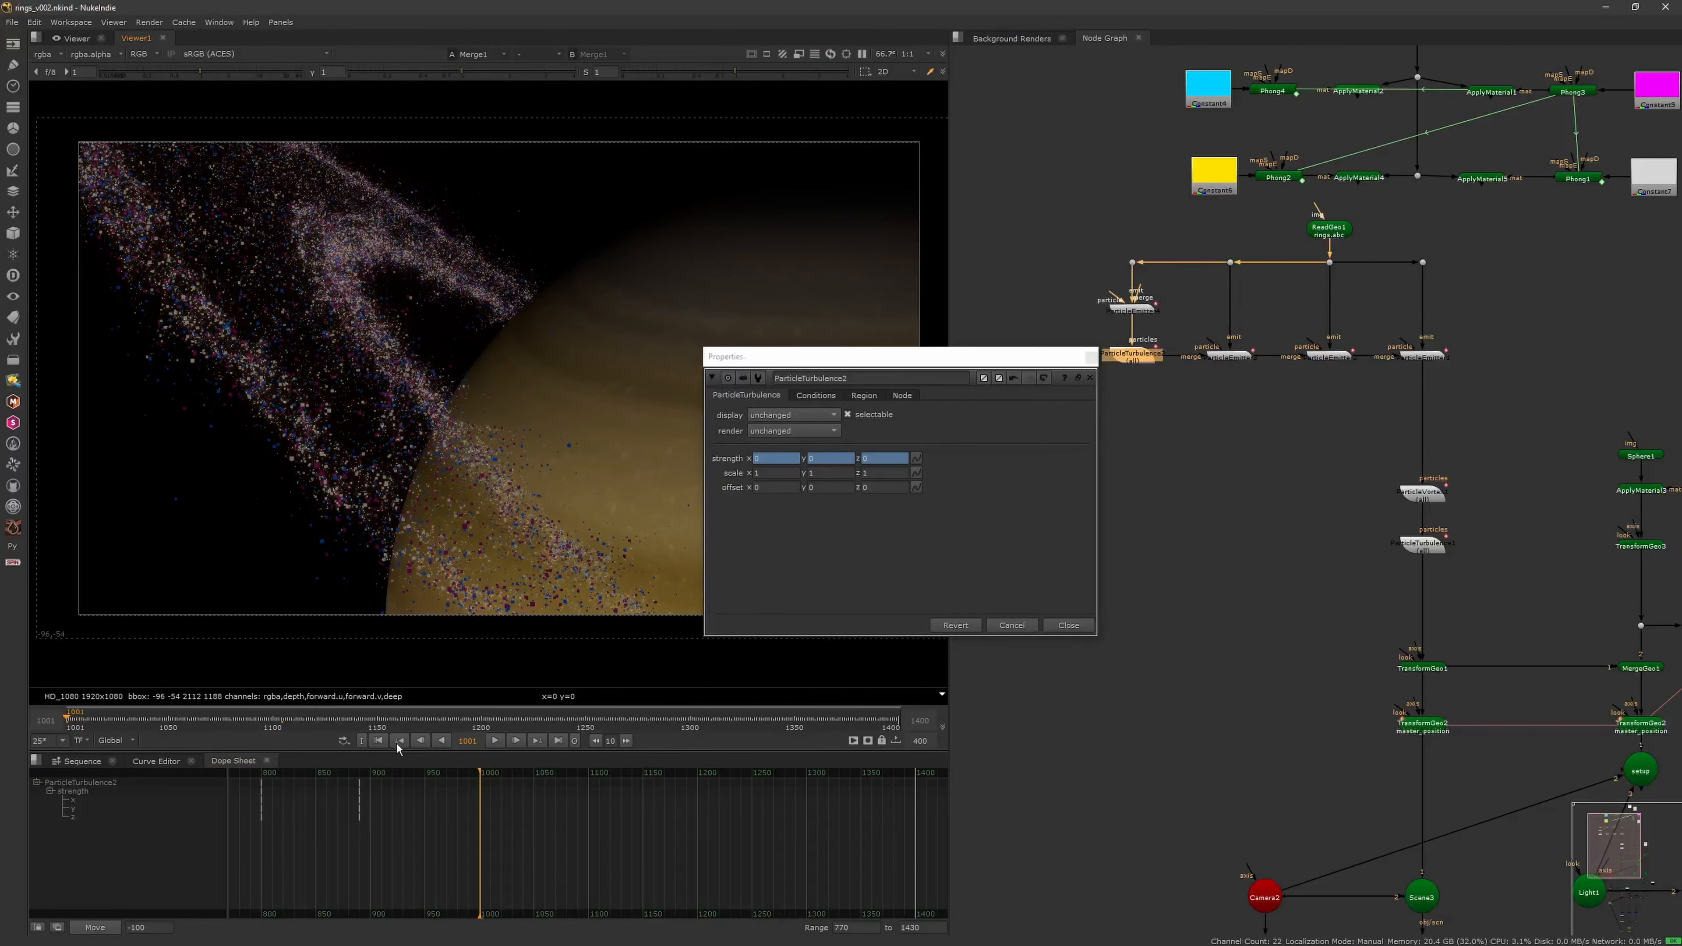
pyautogui.moveTo(505, 779); pyautogui.dragTo(306, 772)
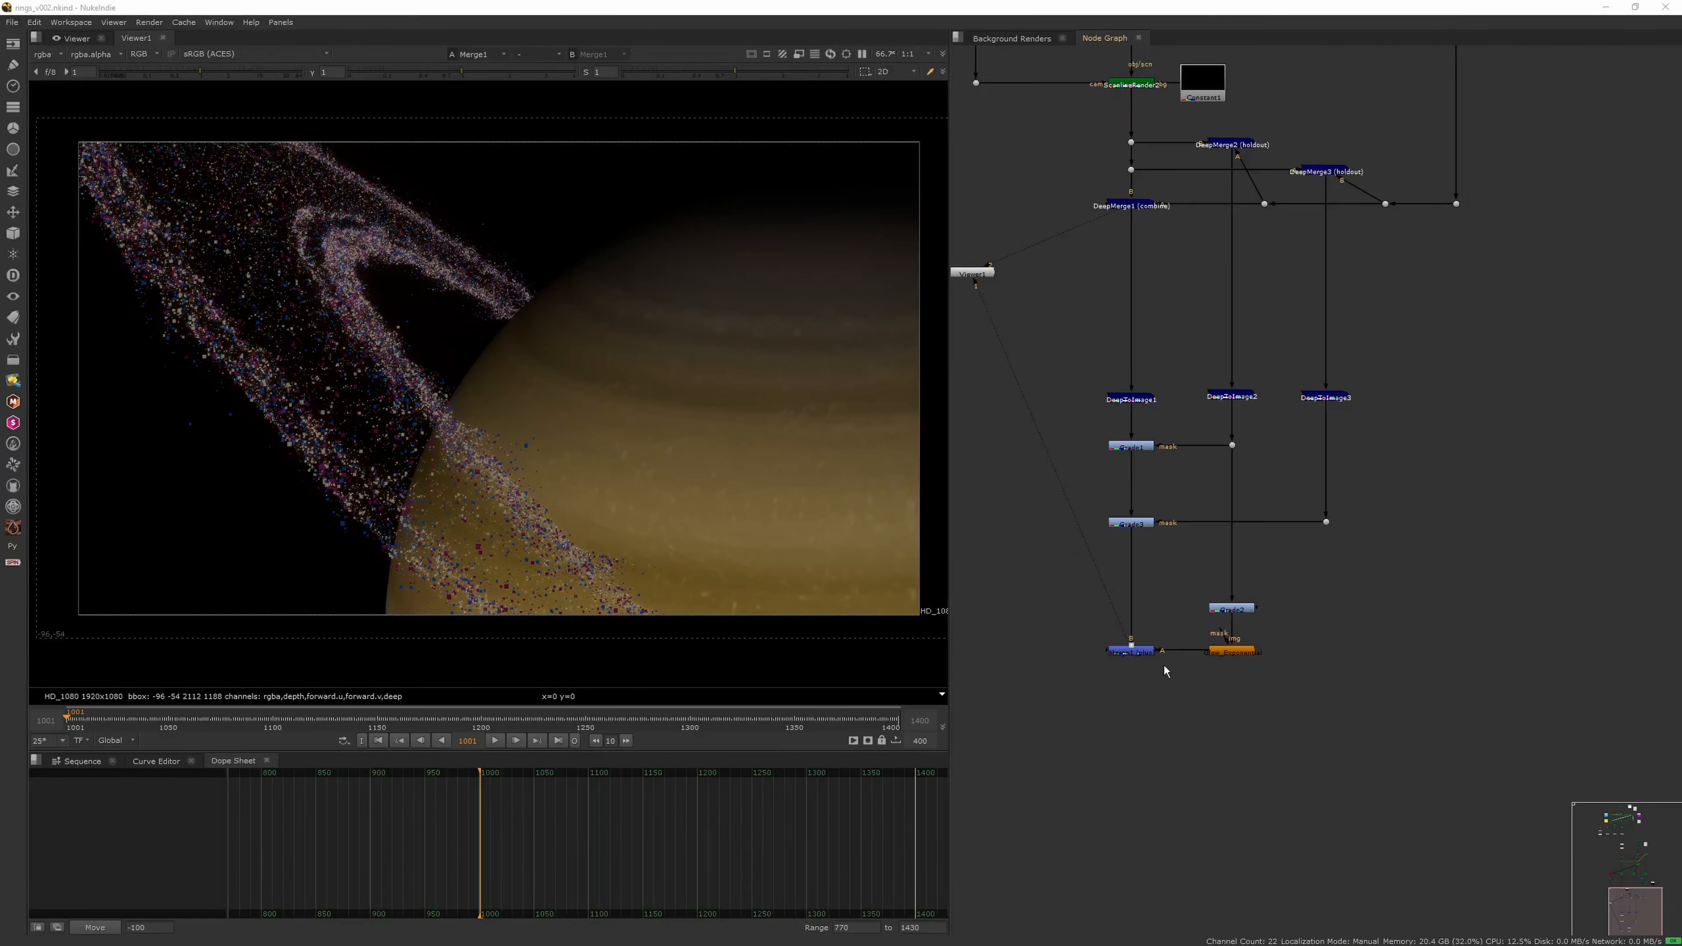
# Check the composited rings at several frames across the timeline and play the animation
pyautogui.click(519, 720)
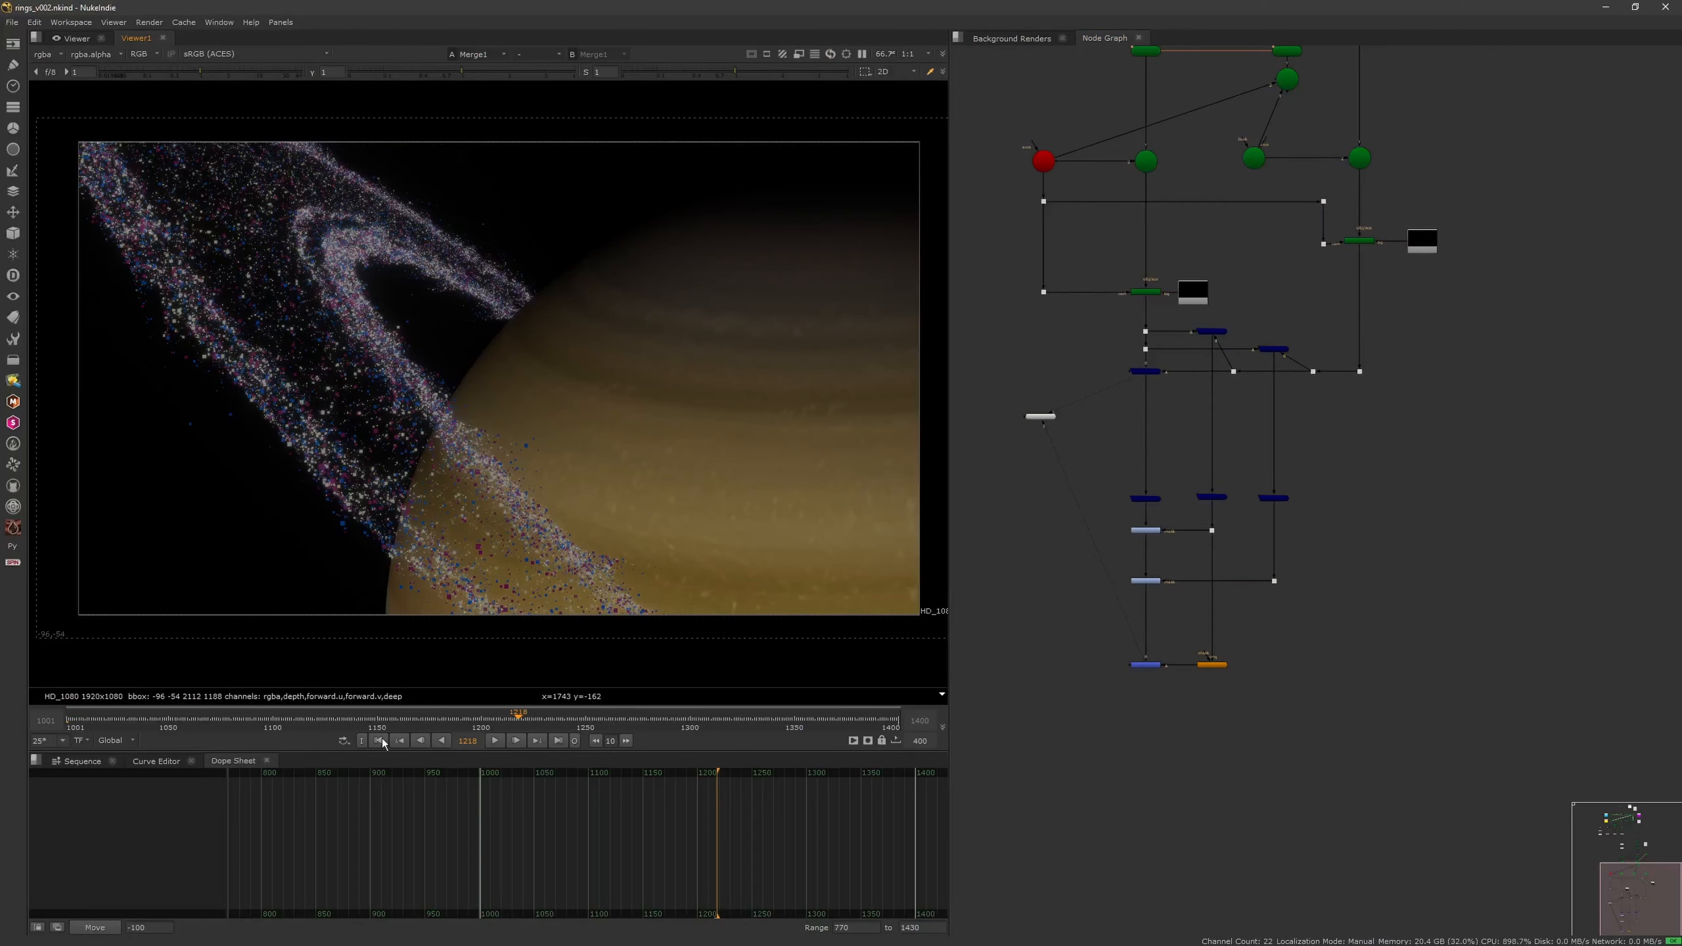
pyautogui.click(310, 720)
pyautogui.click(622, 719)
pyautogui.click(791, 720)
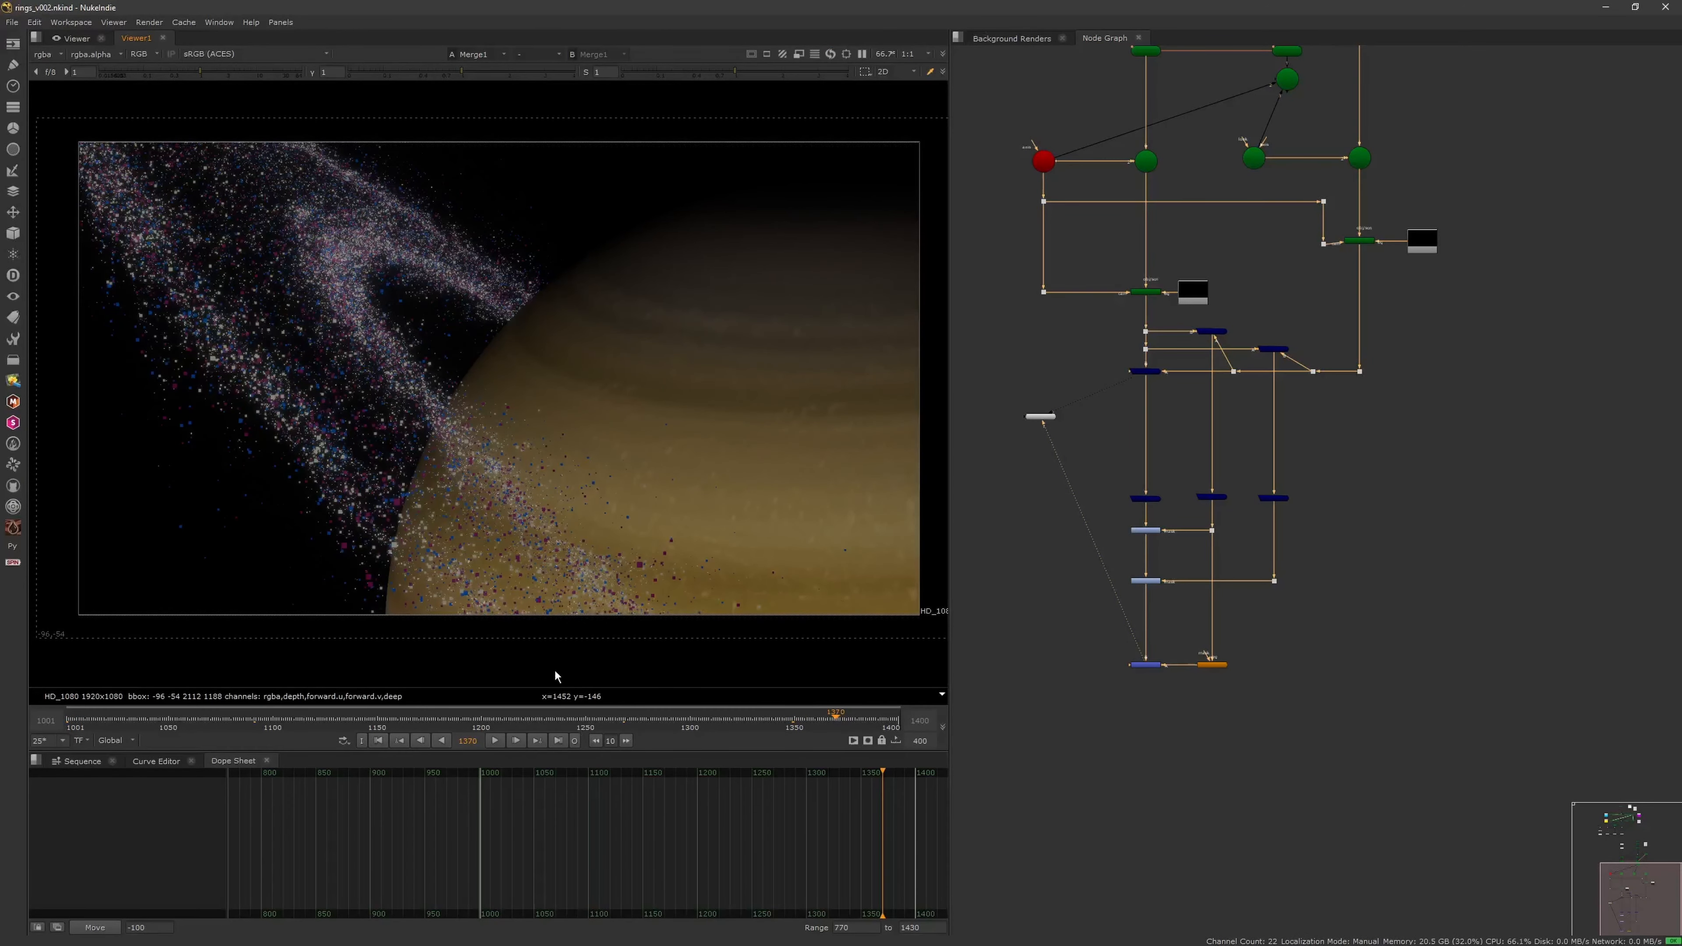
pyautogui.moveTo(119, 691); pyautogui.dragTo(127, 691)
pyautogui.scroll(3, 1192, 733)
pyautogui.click(1124, 614)
pyautogui.click(1120, 472)
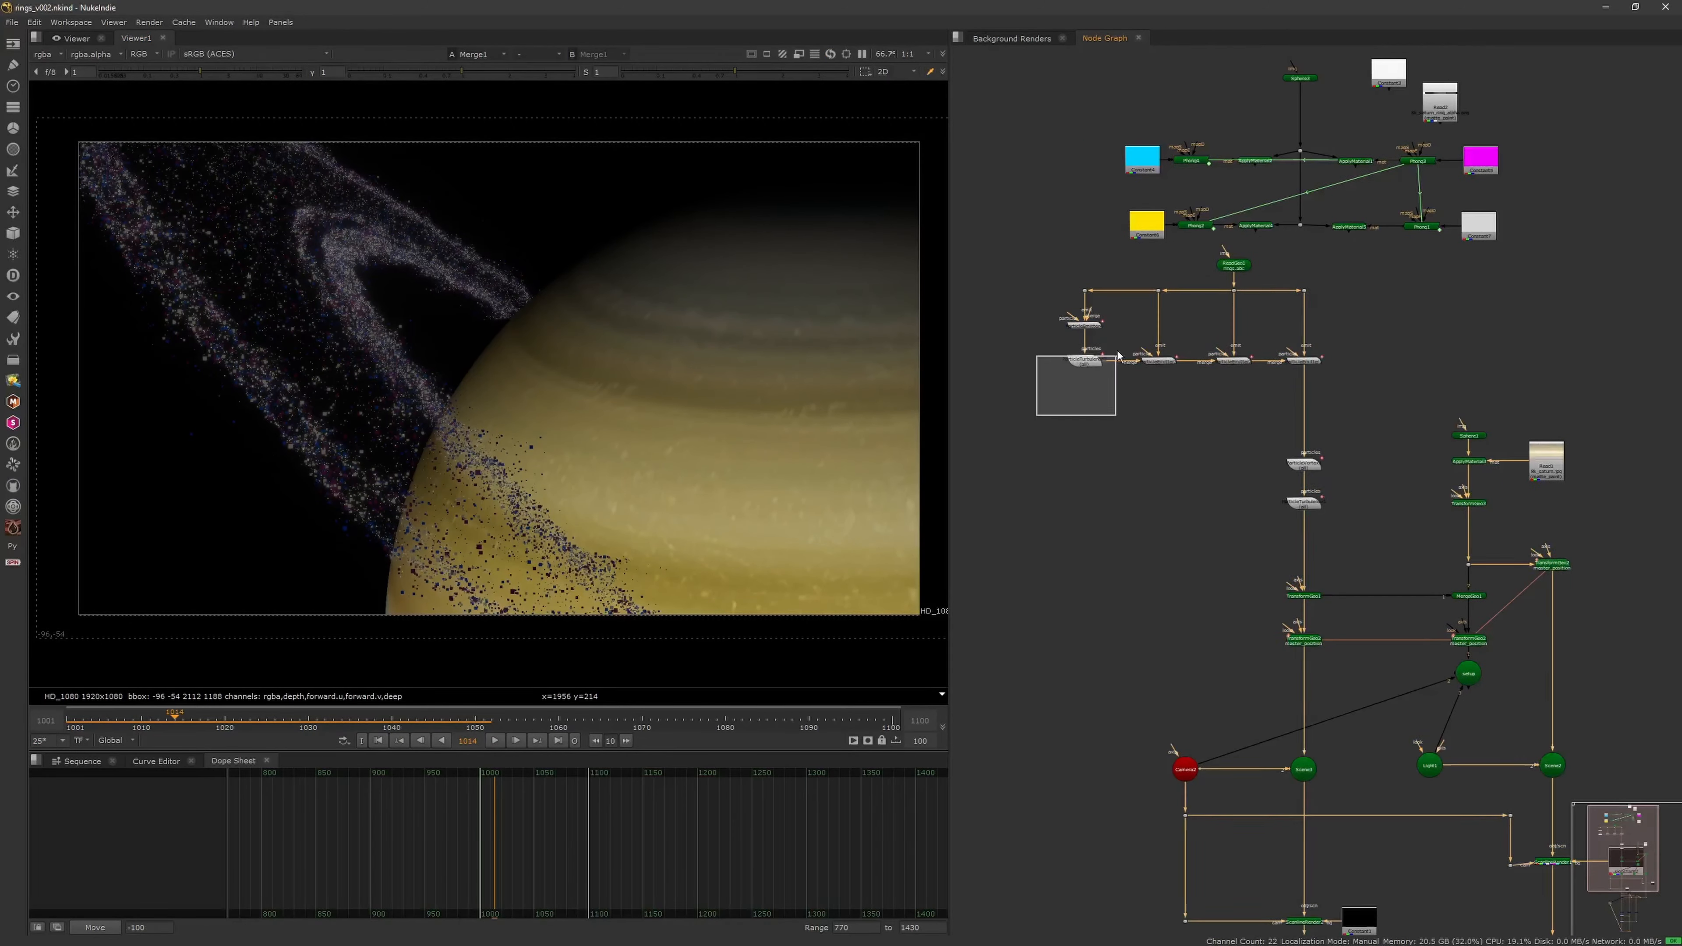
pyautogui.click(494, 741)
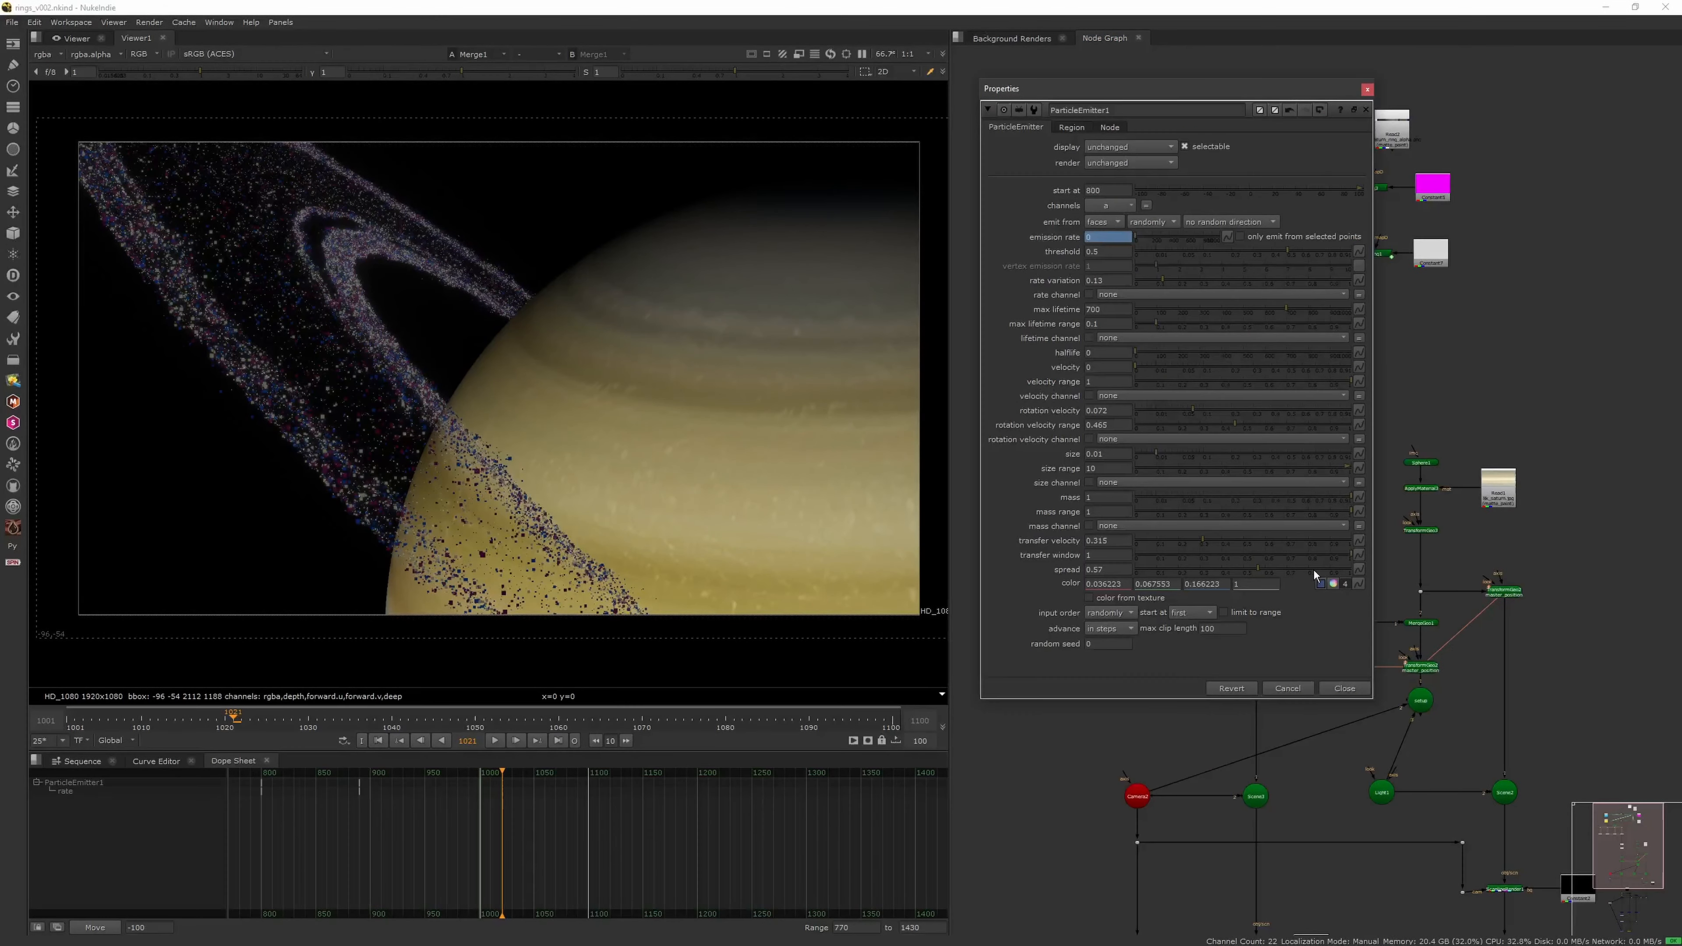
# Brighten the particle colors of ParticleEmitter1 and the dark magenta emitter
pyautogui.click(1333, 584)
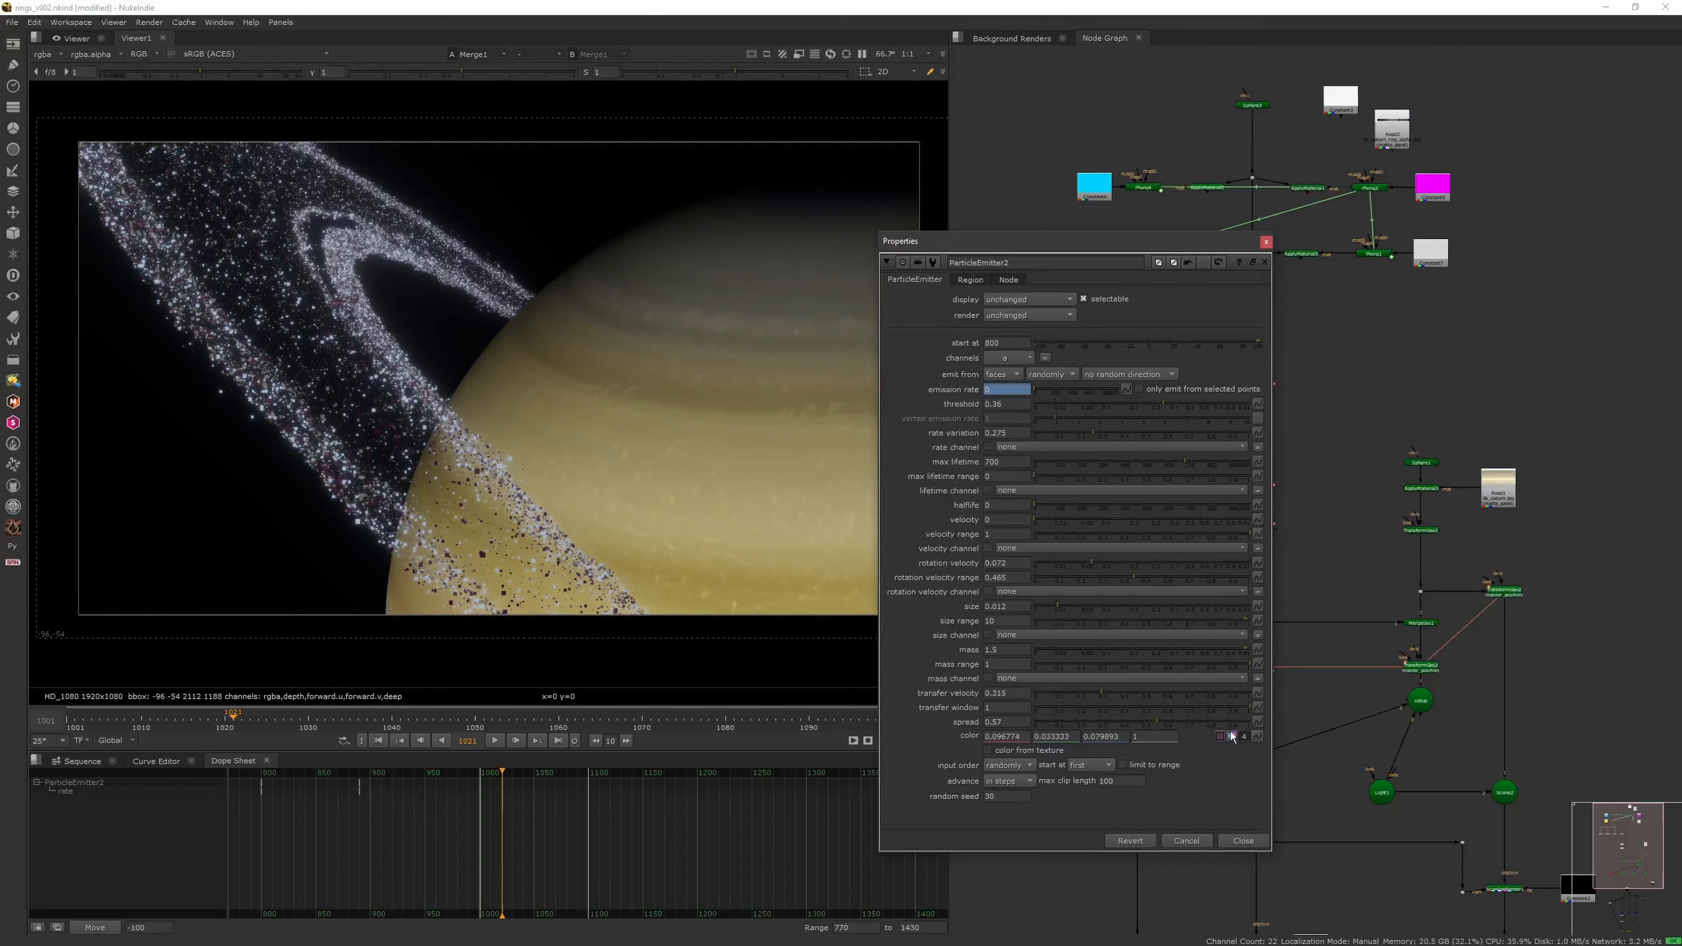
pyautogui.click(1232, 737)
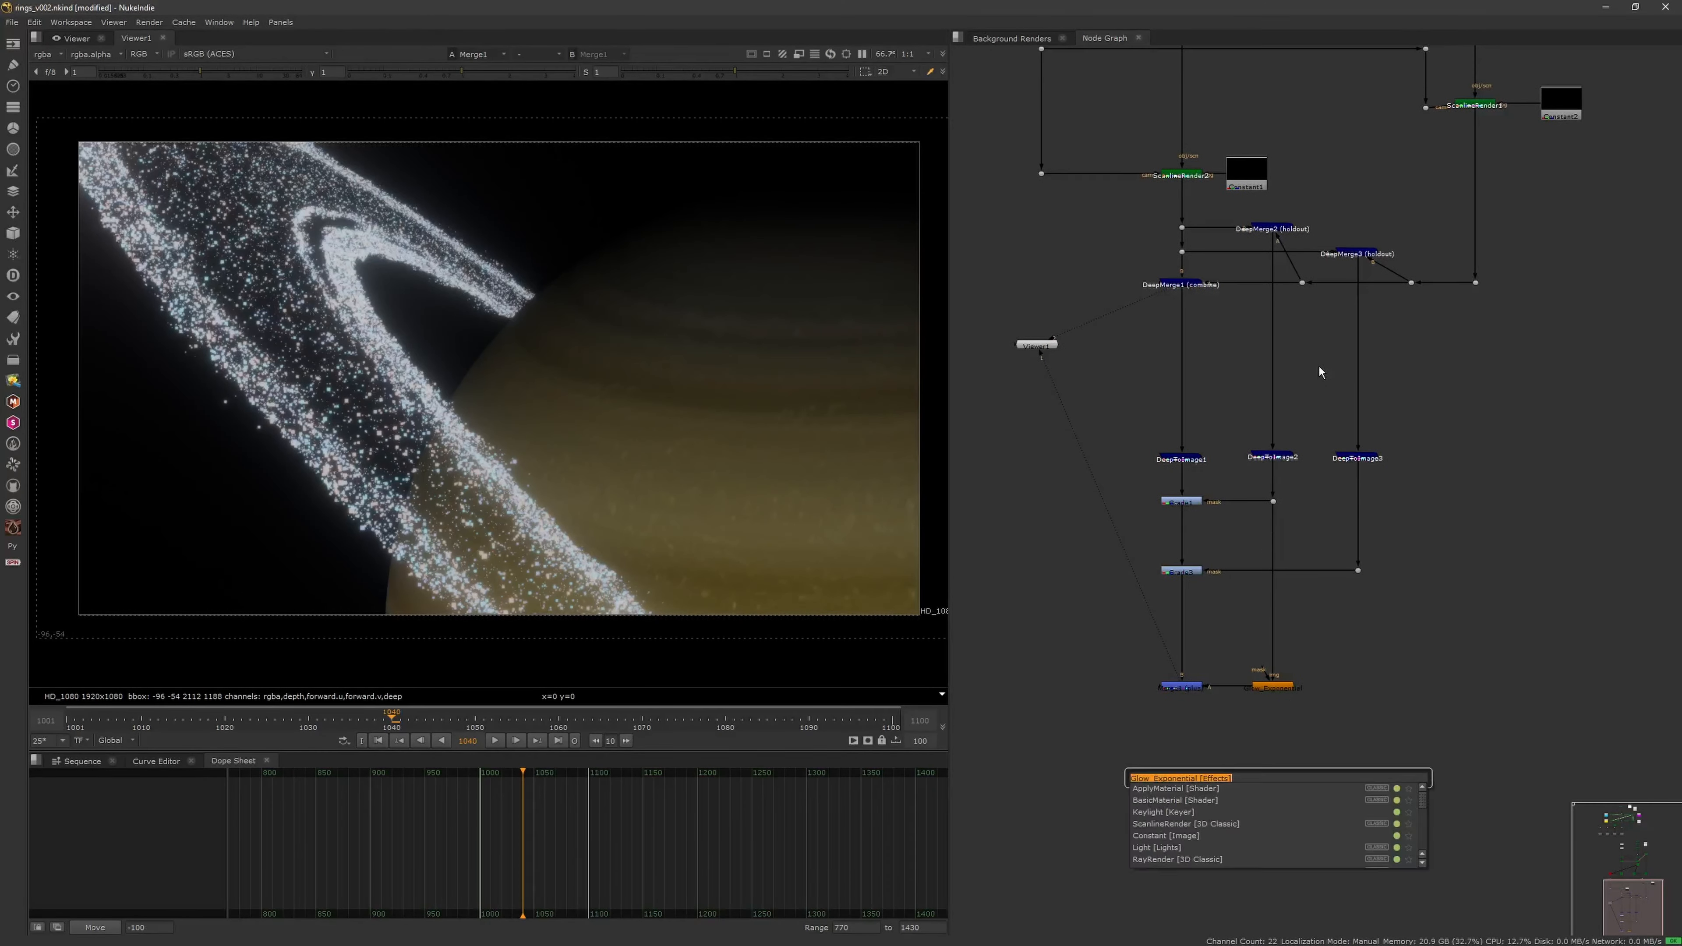
# Add a Lightwrap_Exponential node fed by the final Merge and the DeepToImage3 holdout, and open its settings
pyautogui.write('light')
pyautogui.press('Return')
pyautogui.click(1181, 572)
pyautogui.press('1')
pyautogui.click(1275, 459)
pyautogui.press('1')
pyautogui.moveTo(1284, 782); pyautogui.dragTo(1368, 758)
pyautogui.click(1358, 459)
pyautogui.press('1')
pyautogui.press('1')
pyautogui.doubleClick(1368, 758)
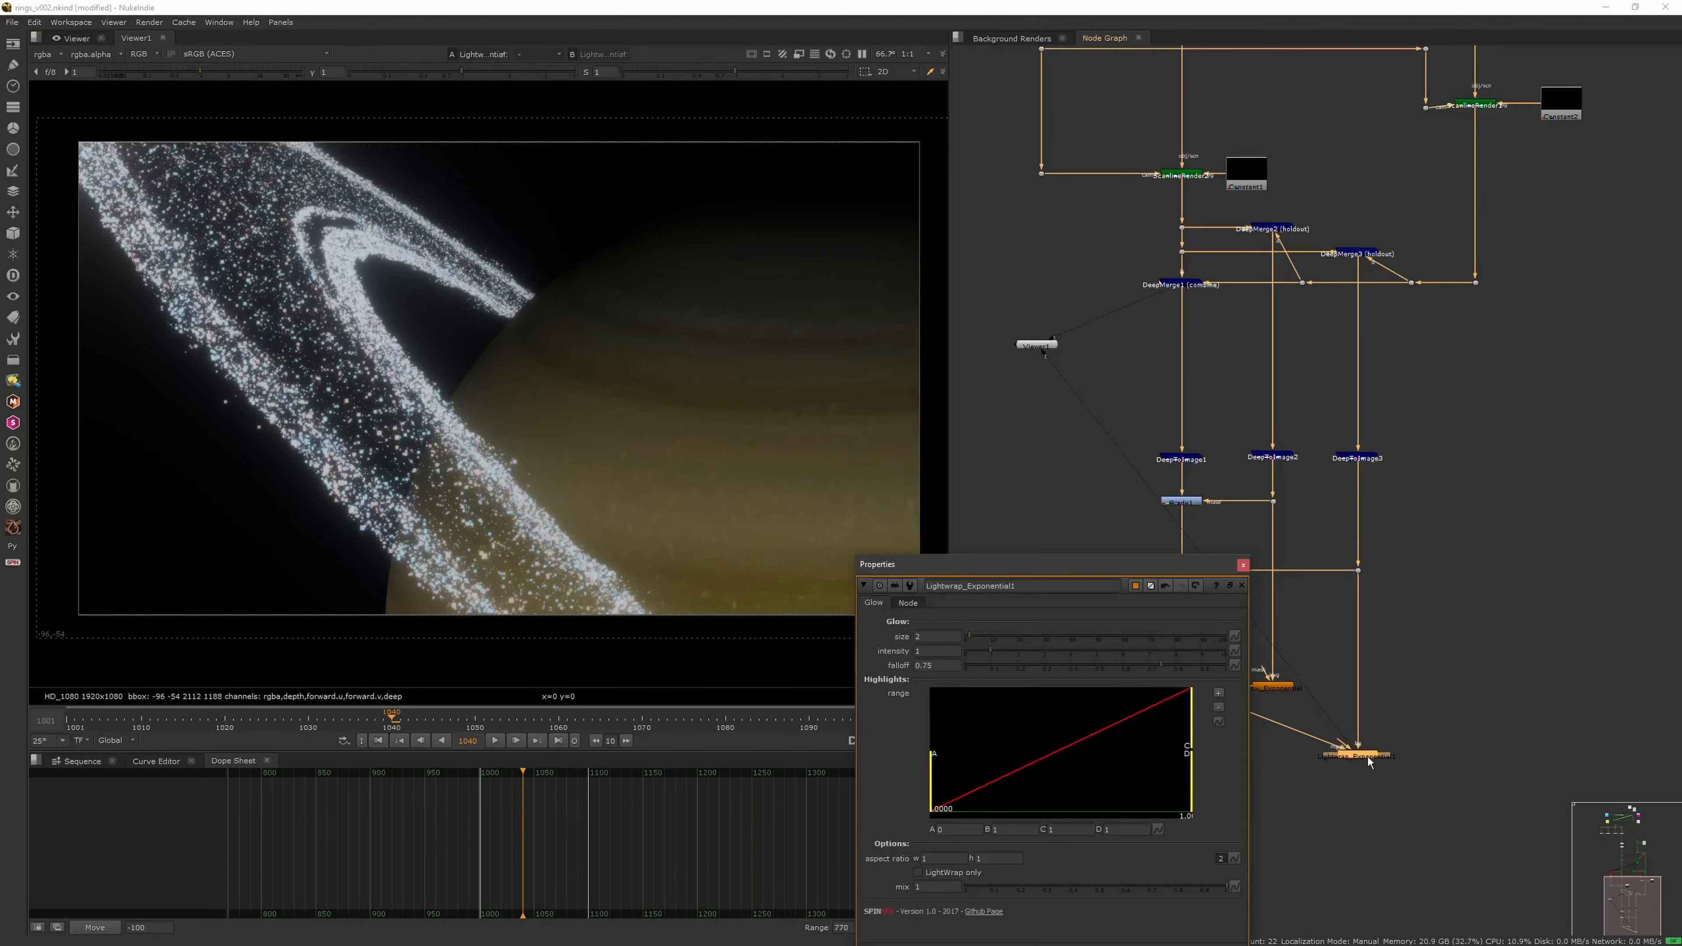
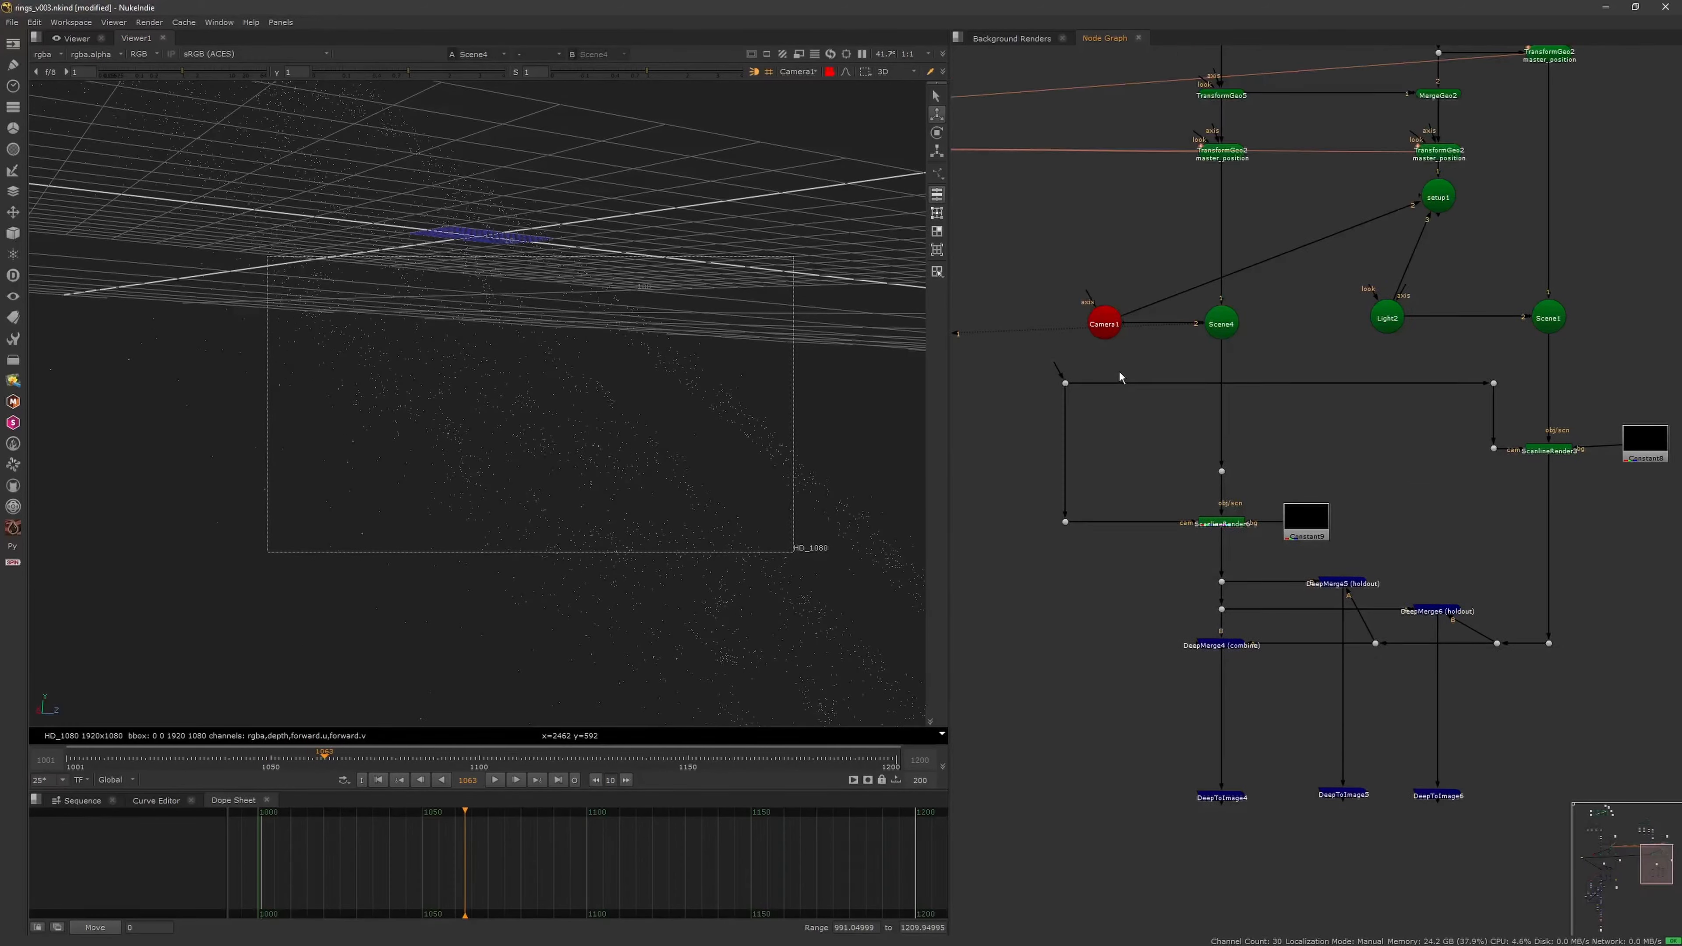
# Examine the rendered particle rings and their combined deep merge with the planet around frame 1085
pyautogui.click(495, 781)
pyautogui.scroll(2, 558, 375)
pyautogui.click(495, 780)
pyautogui.moveTo(1206, 664); pyautogui.dragTo(1156, 519, button='middle')
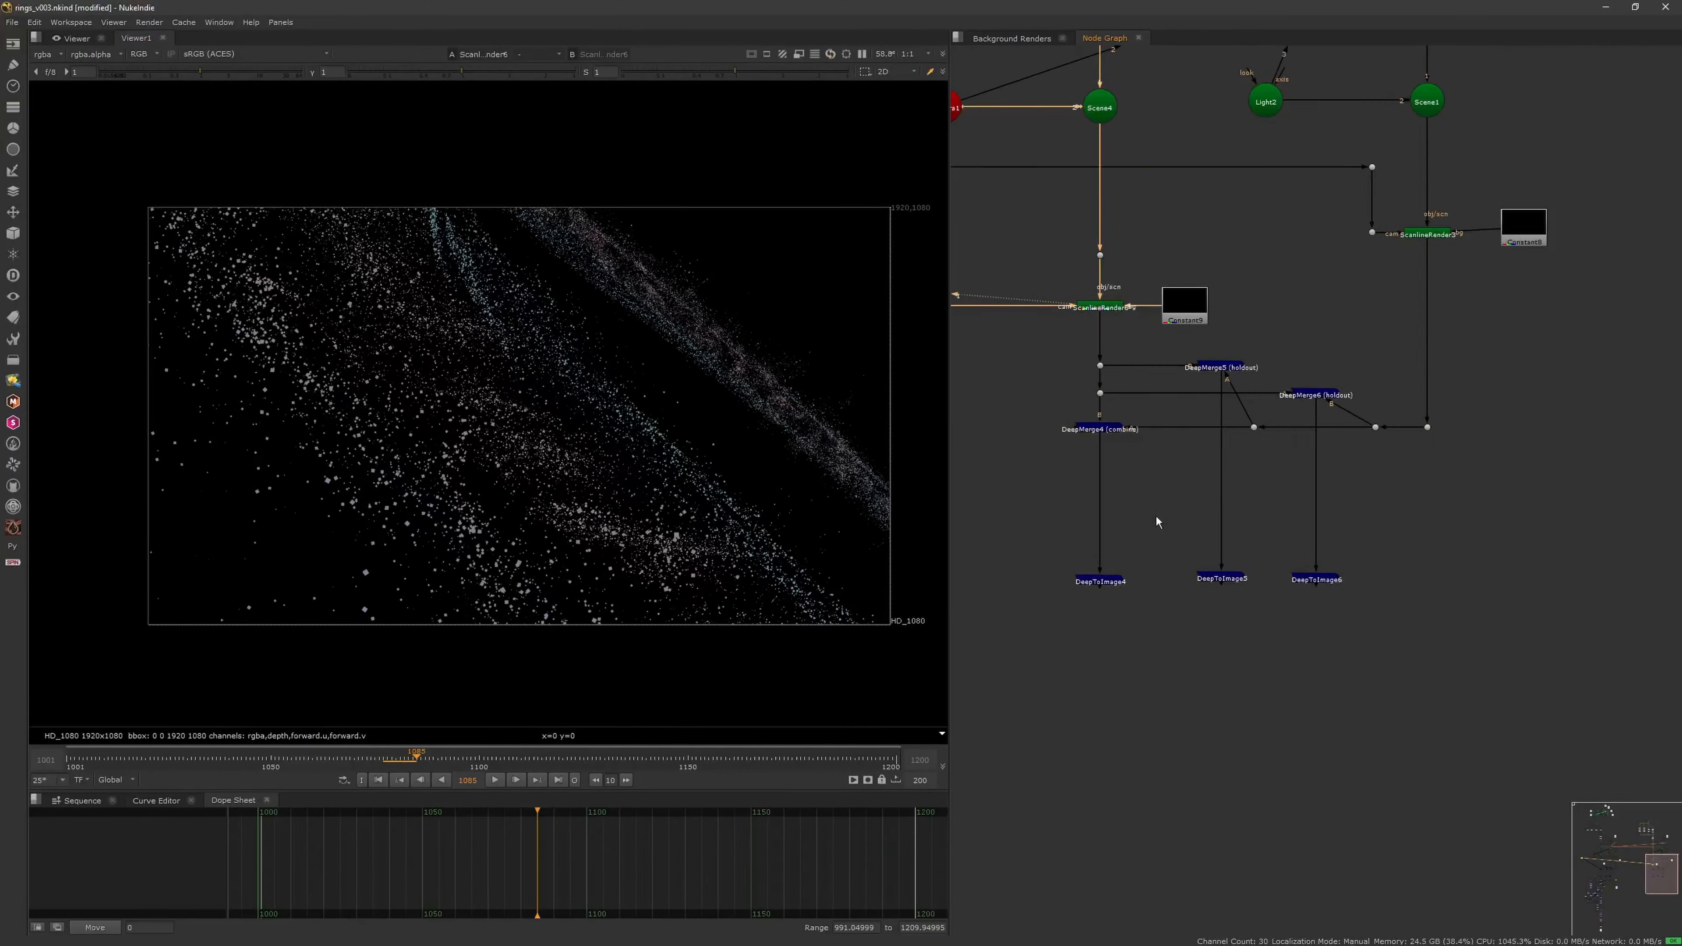
pyautogui.click(1103, 428)
pyautogui.press('1')
# Add a Wireframe shader between the Saturn texture and the planet sphere's ApplyMaterial
pyautogui.moveTo(1424, 278); pyautogui.dragTo(1306, 436, button='middle')
pyautogui.moveTo(1406, 381); pyautogui.dragTo(1408, 387)
pyautogui.press('Tab')
pyautogui.write('wirefr')
pyautogui.press('Return')
pyautogui.moveTo(1434, 157); pyautogui.dragTo(1431, 424, button='middle')
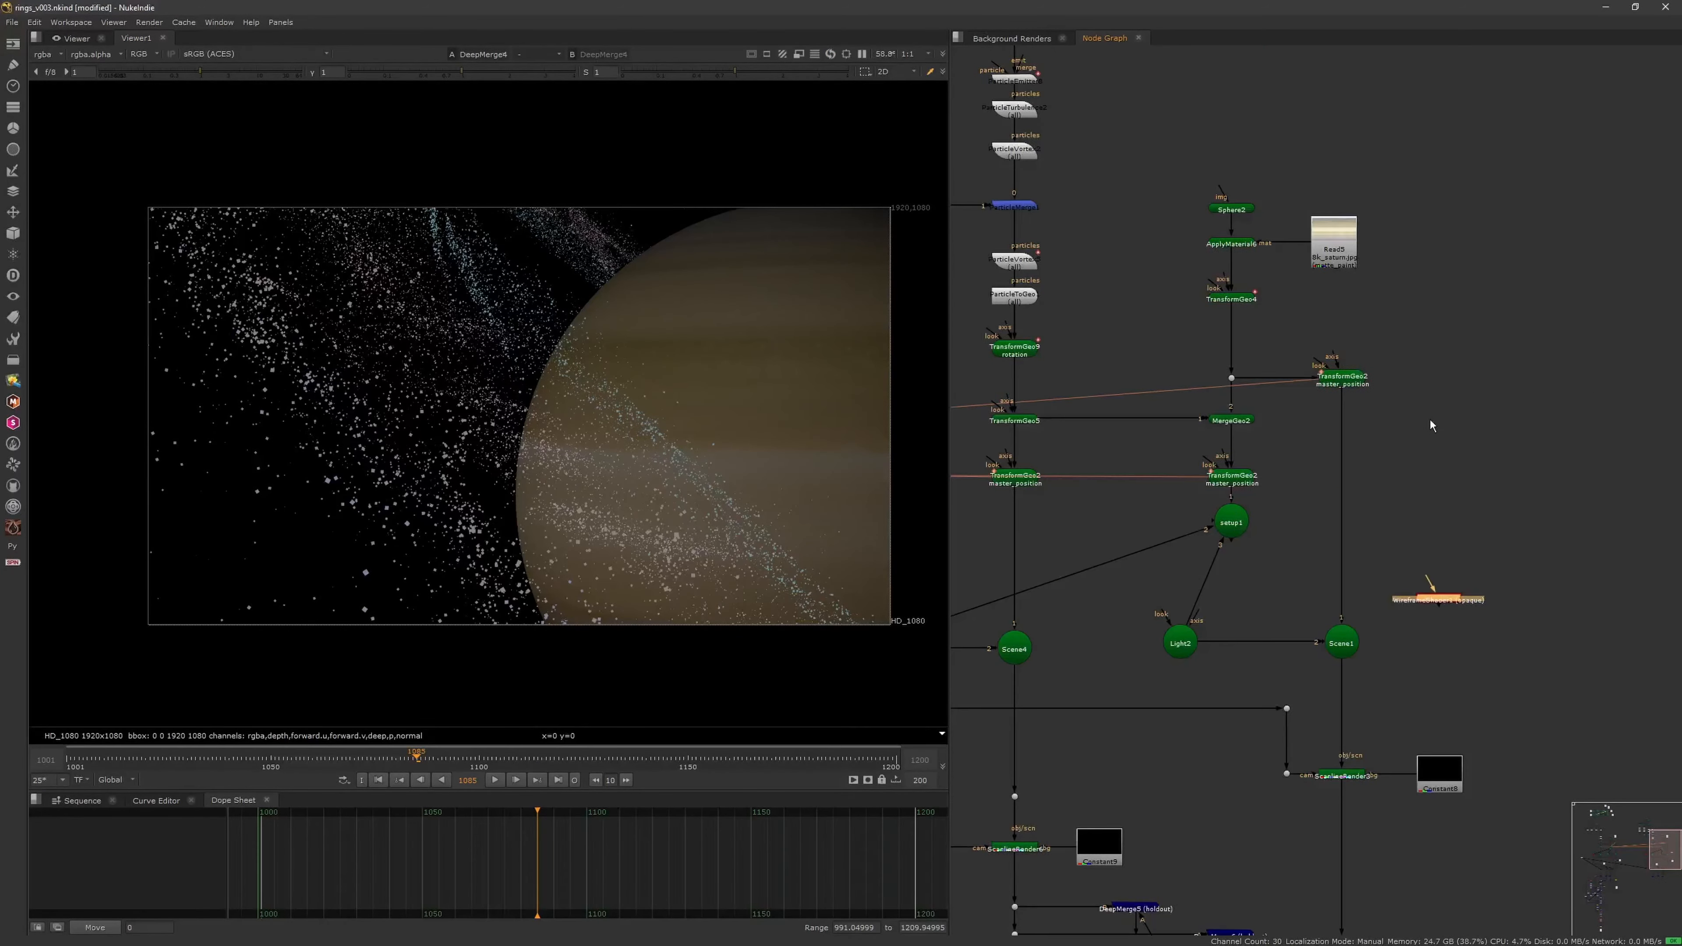
pyautogui.moveTo(1439, 594); pyautogui.dragTo(1369, 172)
pyautogui.scroll(2, 1377, 236)
pyautogui.moveTo(1331, 235); pyautogui.dragTo(1409, 235)
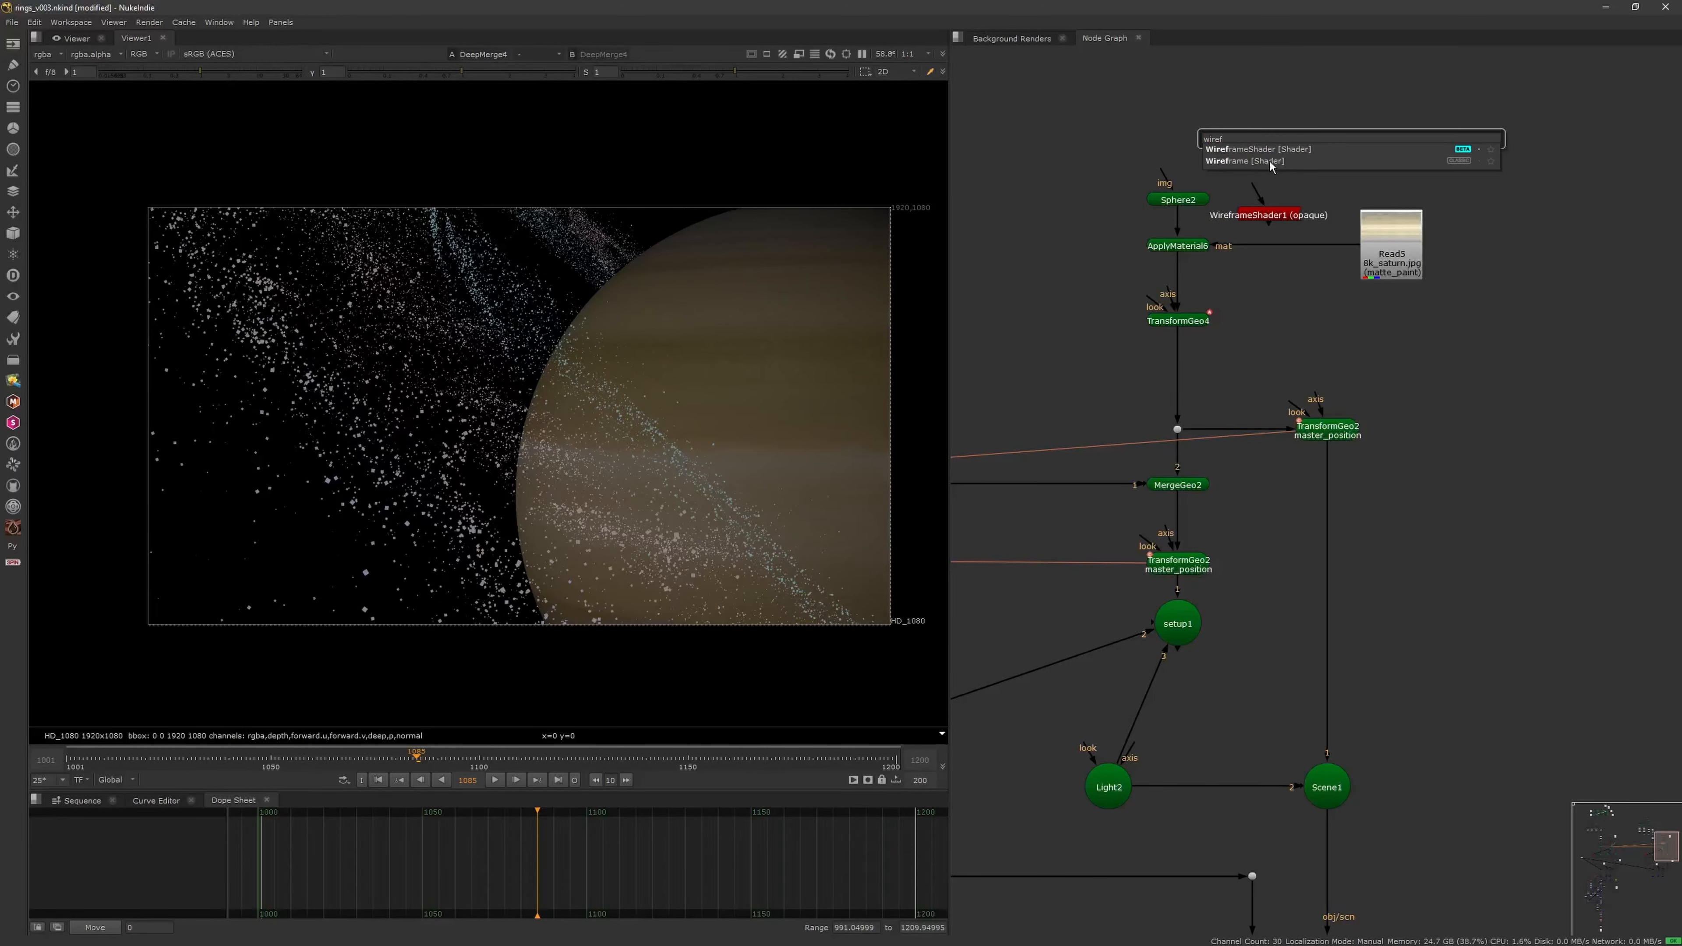
pyautogui.moveTo(1257, 225); pyautogui.dragTo(1290, 269)
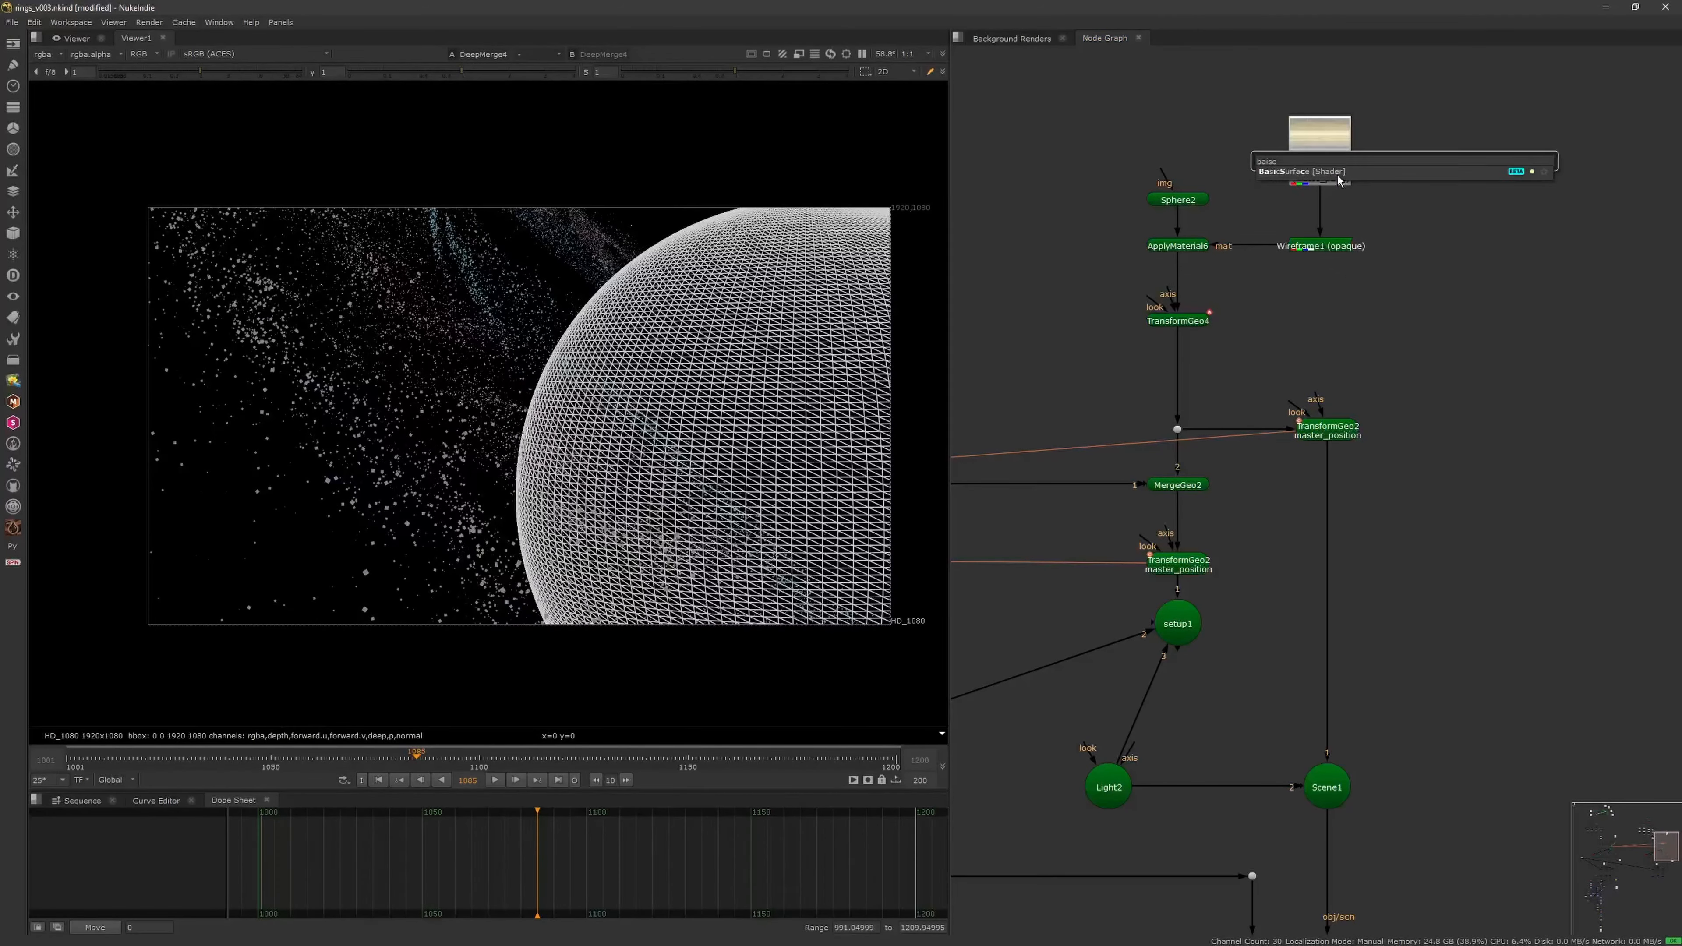
# Add a BasicMaterial to the planet with the Wireframe as its diffuse map and the Saturn texture as its emission map
pyautogui.press('Return')
pyautogui.click(1437, 163)
pyautogui.moveTo(1449, 244); pyautogui.dragTo(1416, 225)
pyautogui.moveTo(1321, 163); pyautogui.dragTo(1461, 112)
pyautogui.moveTo(1321, 246); pyautogui.dragTo(1346, 133)
pyautogui.moveTo(1416, 225); pyautogui.dragTo(1334, 244)
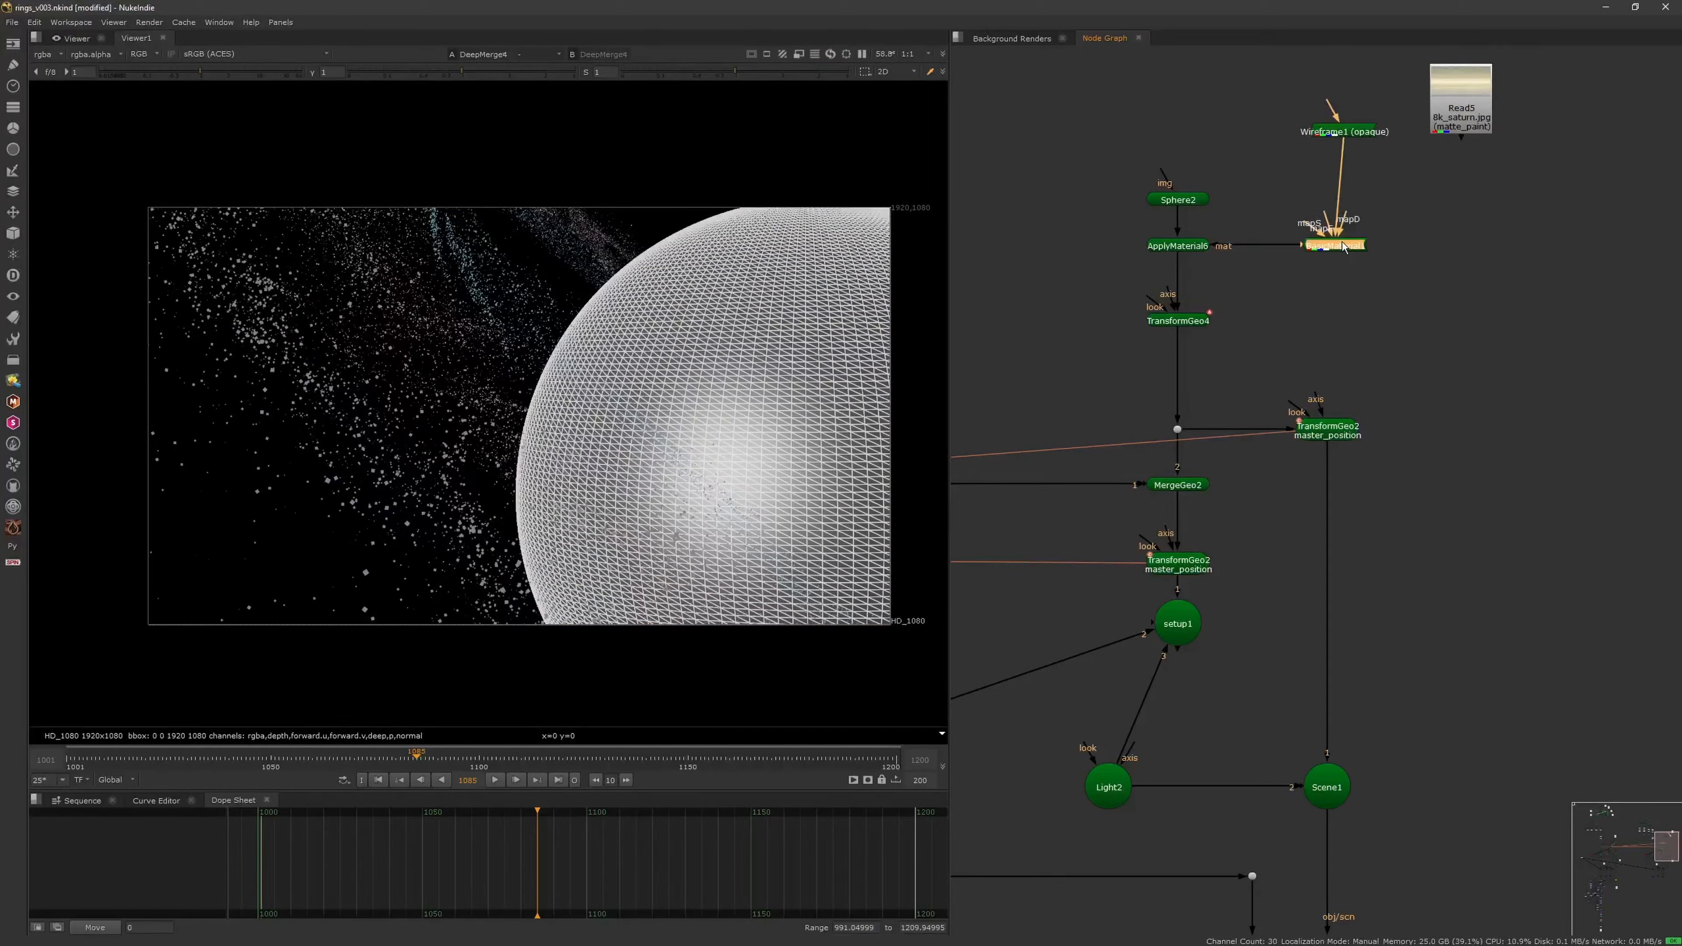
pyautogui.moveTo(1461, 112); pyautogui.dragTo(1477, 255)
pyautogui.moveTo(1371, 222); pyautogui.dragTo(1474, 246)
# Set the Wireframe's operation to see through and adjust its line width
pyautogui.doubleClick(1345, 131)
pyautogui.moveTo(1126, 55); pyautogui.dragTo(1221, 92)
pyautogui.moveTo(1254, 180); pyautogui.dragTo(1130, 180)
pyautogui.moveTo(1087, 180); pyautogui.dragTo(1170, 226)
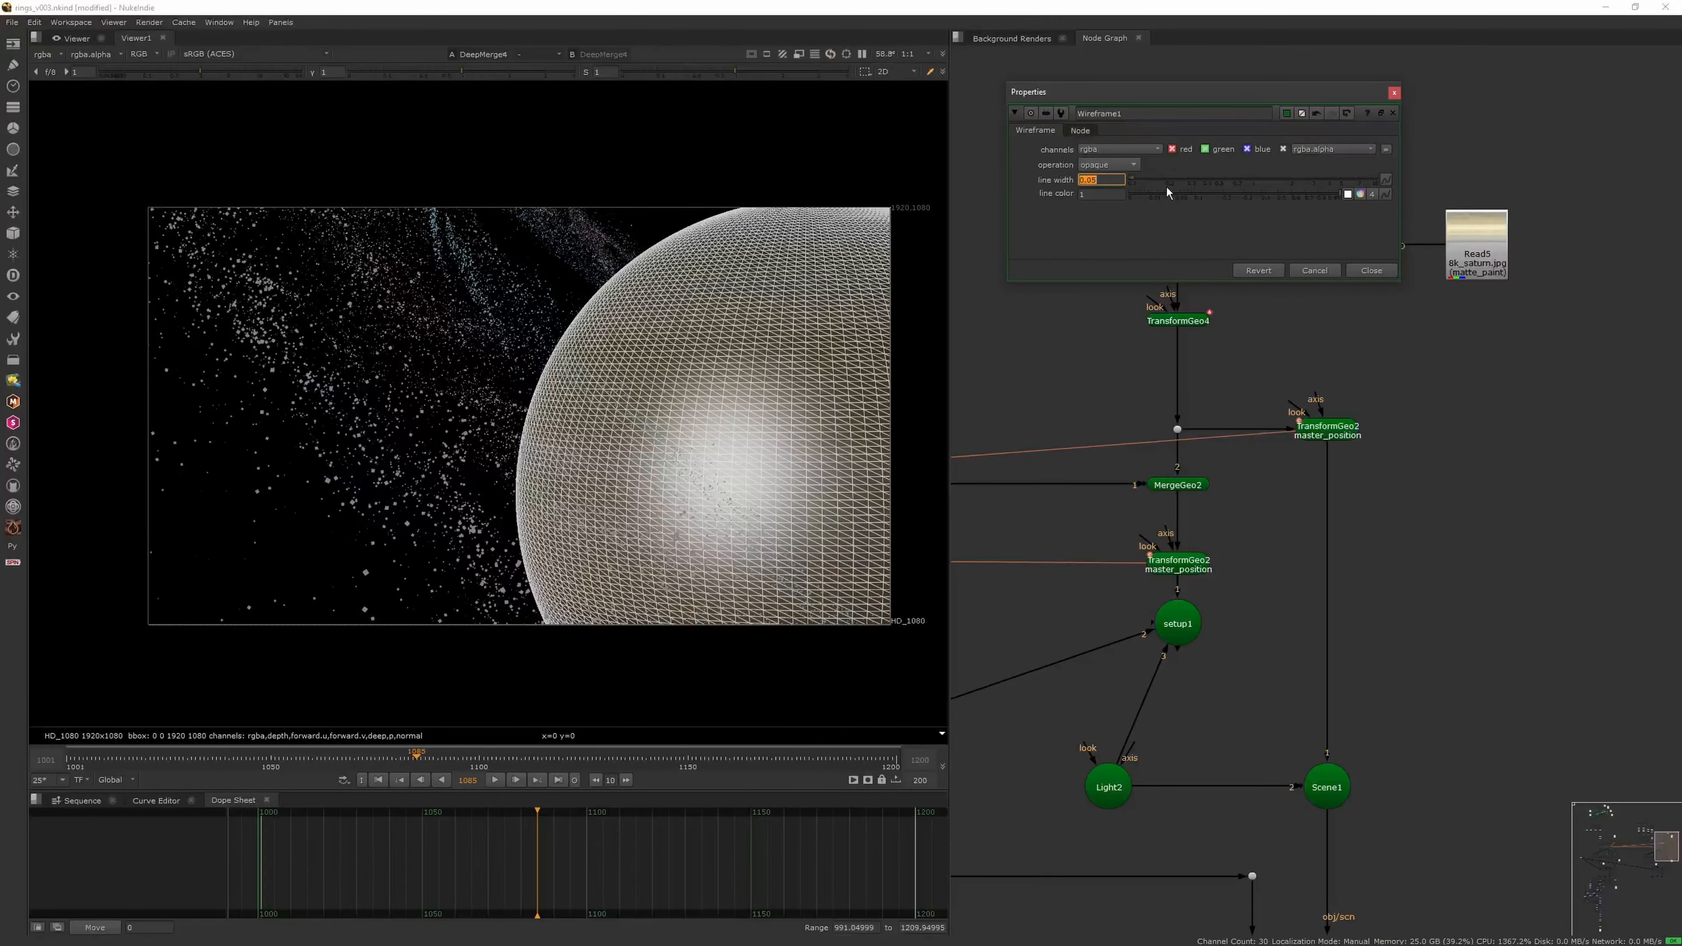
pyautogui.click(1108, 164)
pyautogui.click(1128, 181)
pyautogui.click(1394, 92)
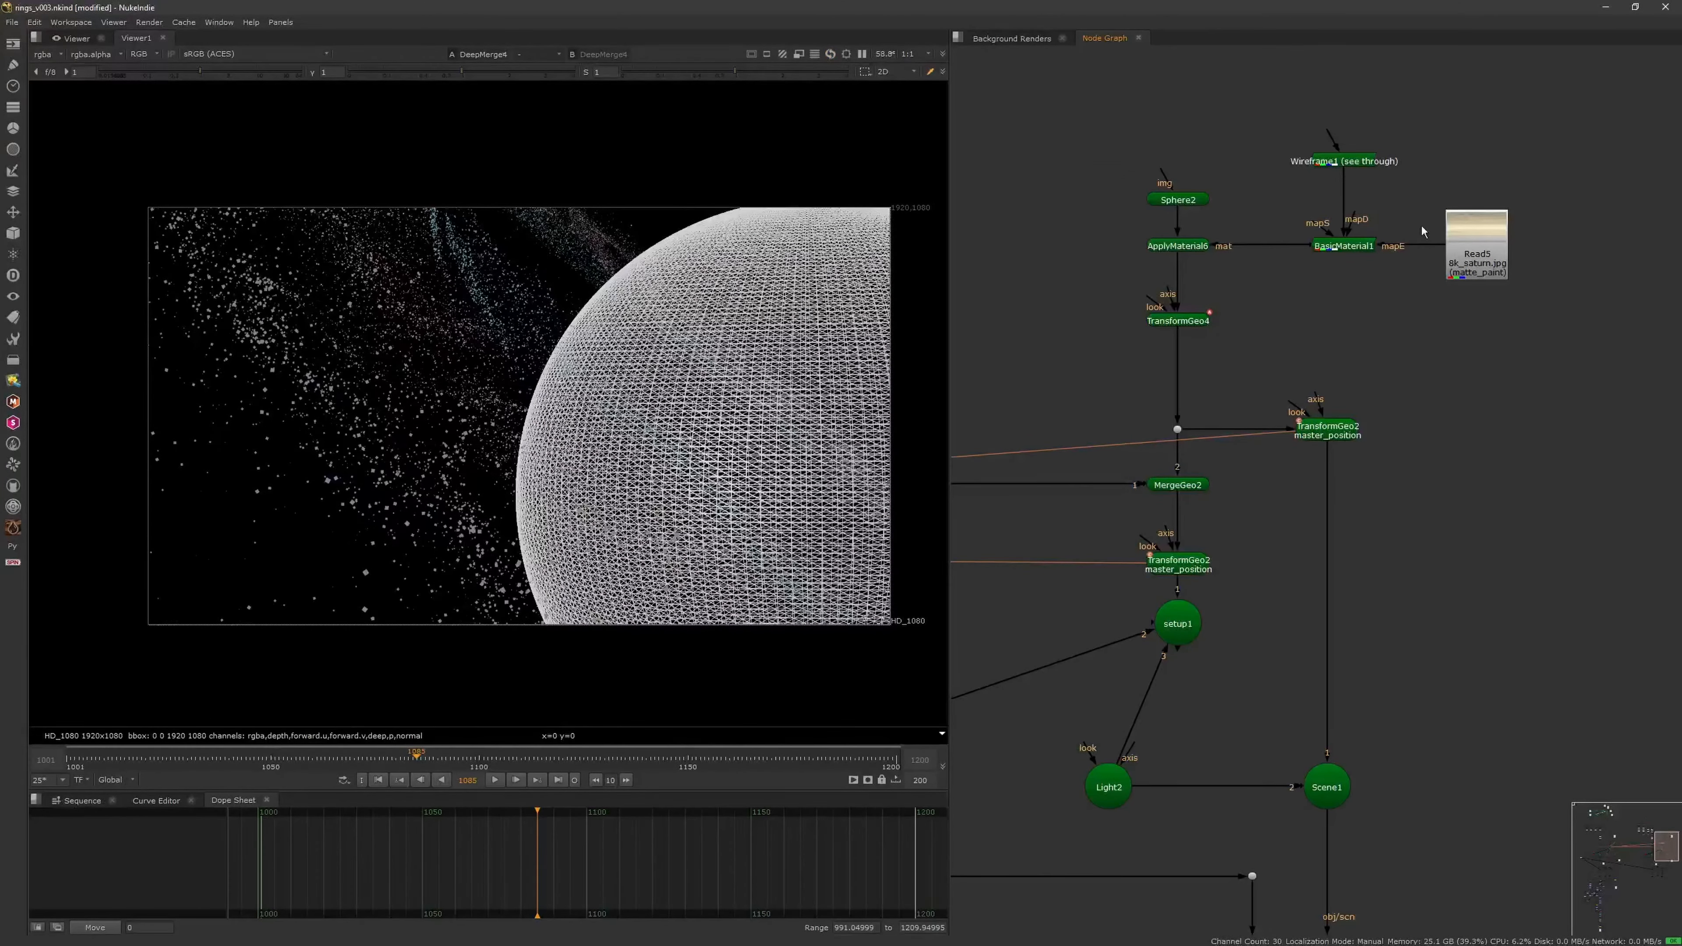
# Disconnect the Saturn texture from the BasicMaterial and lower the material's diffuse to 0.18 and specular to 0.41
pyautogui.moveTo(1474, 247); pyautogui.dragTo(1476, 206)
pyautogui.press('g')
pyautogui.moveTo(1269, 264); pyautogui.dragTo(1205, 272)
pyautogui.click(1429, 151)
pyautogui.press('Delete')
pyautogui.doubleClick(1344, 246)
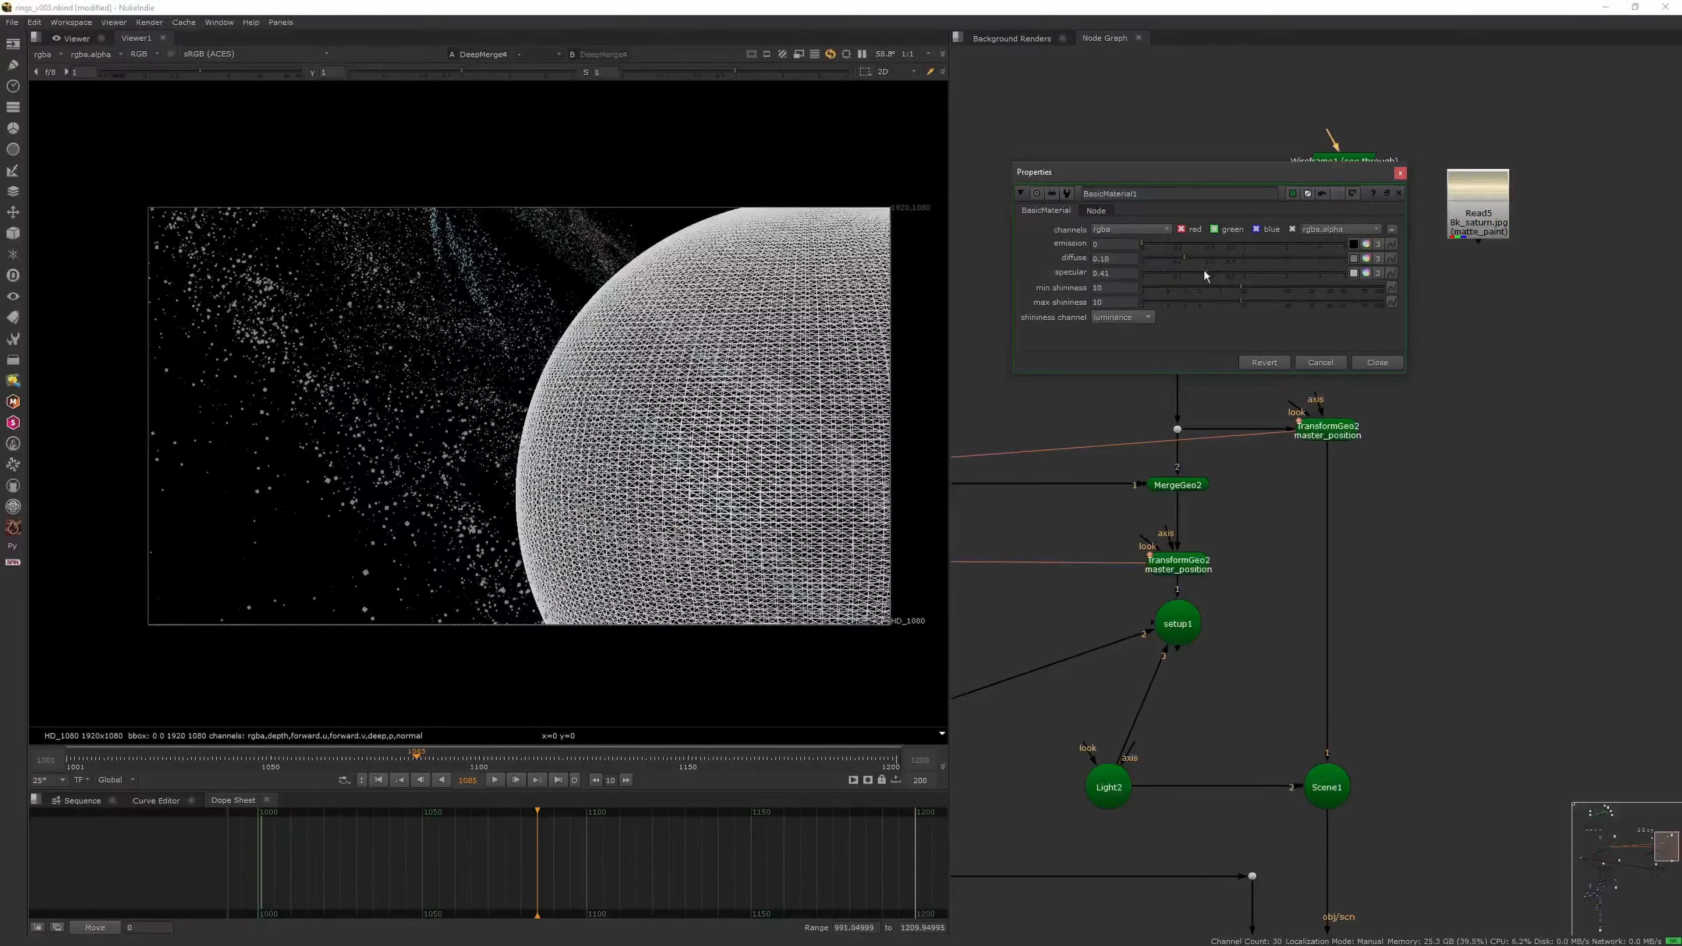
pyautogui.click(1400, 174)
# View the planet's render alone and reduce the BasicMaterial's diffuse to 0, specular to 0.006 and shininess to 2.85–3.65
pyautogui.moveTo(1332, 815); pyautogui.dragTo(1341, 298, button='middle')
pyautogui.click(1344, 456)
pyautogui.press('1')
pyautogui.moveTo(1199, 292); pyautogui.dragTo(1219, 491, button='middle')
pyautogui.doubleClick(1139, 470)
pyautogui.moveTo(1327, 470)
pyautogui.mouseDown()
pyautogui.moveTo(1279, 463)
pyautogui.moveTo(1286, 451)
pyautogui.mouseUp()
pyautogui.click(1097, 296)
pyautogui.moveTo(1311, 285); pyautogui.dragTo(1329, 601, button='middle')
pyautogui.doubleClick(1391, 251)
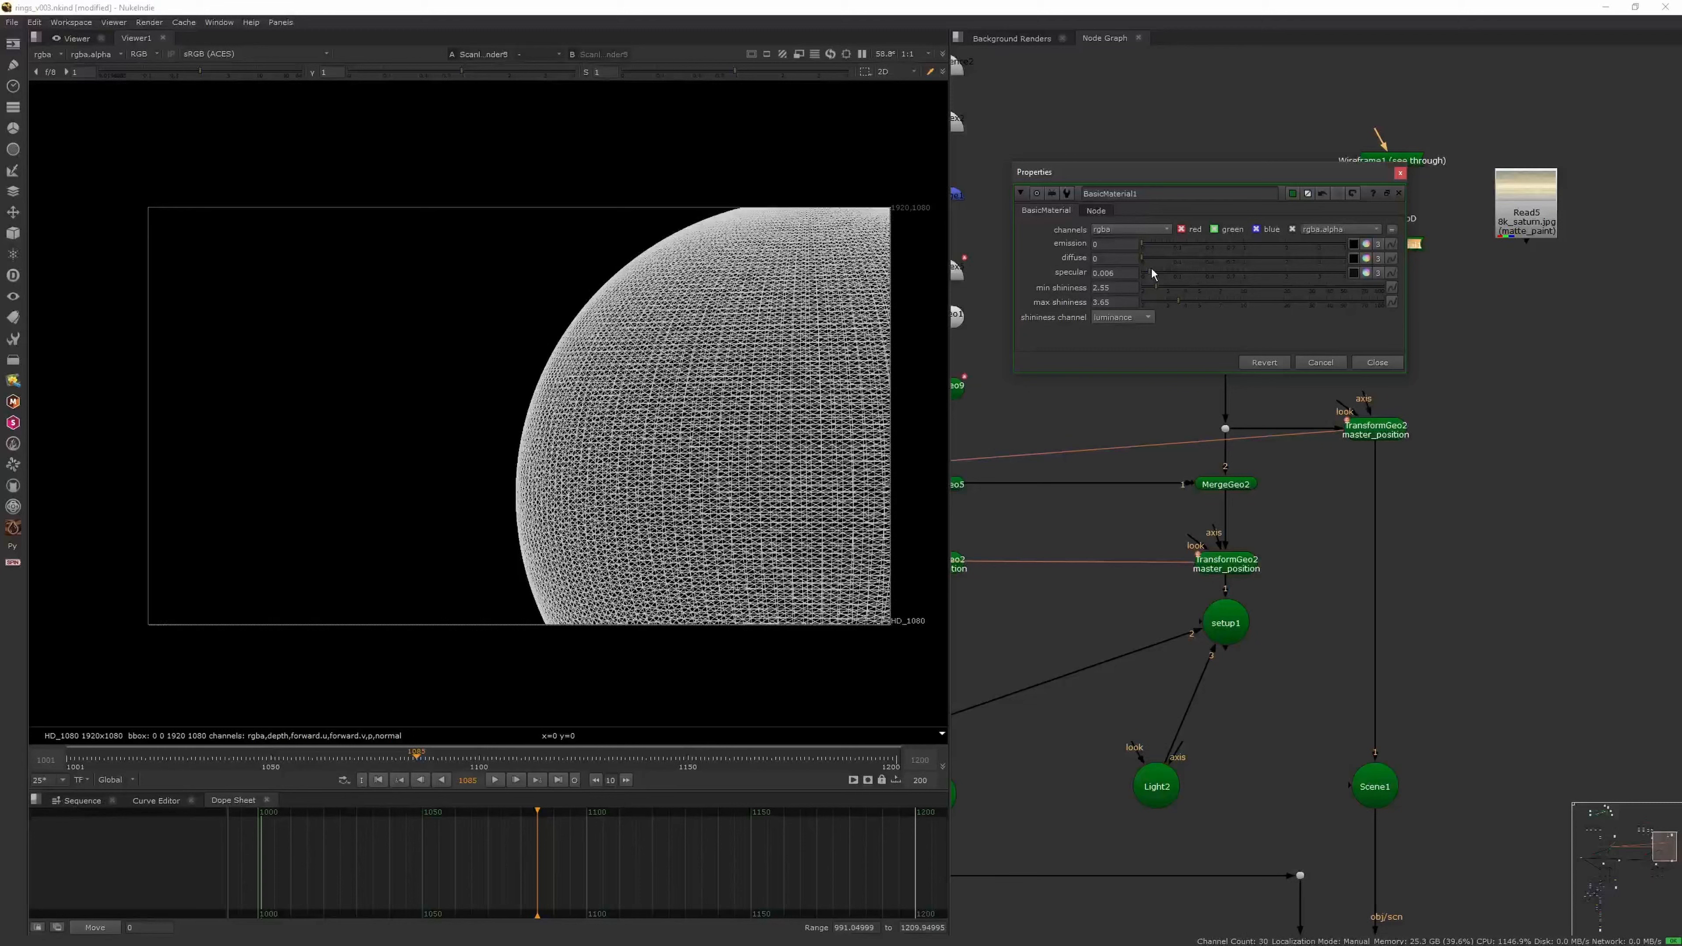
pyautogui.click(1400, 173)
# Reopen the Wireframe shader, adjust its line width and try different operations
pyautogui.moveTo(1341, 244); pyautogui.dragTo(1386, 162)
pyautogui.doubleClick(1388, 161)
pyautogui.moveTo(1151, 181); pyautogui.dragTo(1136, 186)
pyautogui.click(1124, 164)
pyautogui.click(1125, 177)
pyautogui.click(1127, 163)
pyautogui.click(1133, 177)
pyautogui.click(1394, 92)
# Take the BasicMaterial out of the chain, feeding the Saturn texture through the Wireframe directly into ApplyMaterial
pyautogui.doubleClick(1412, 246)
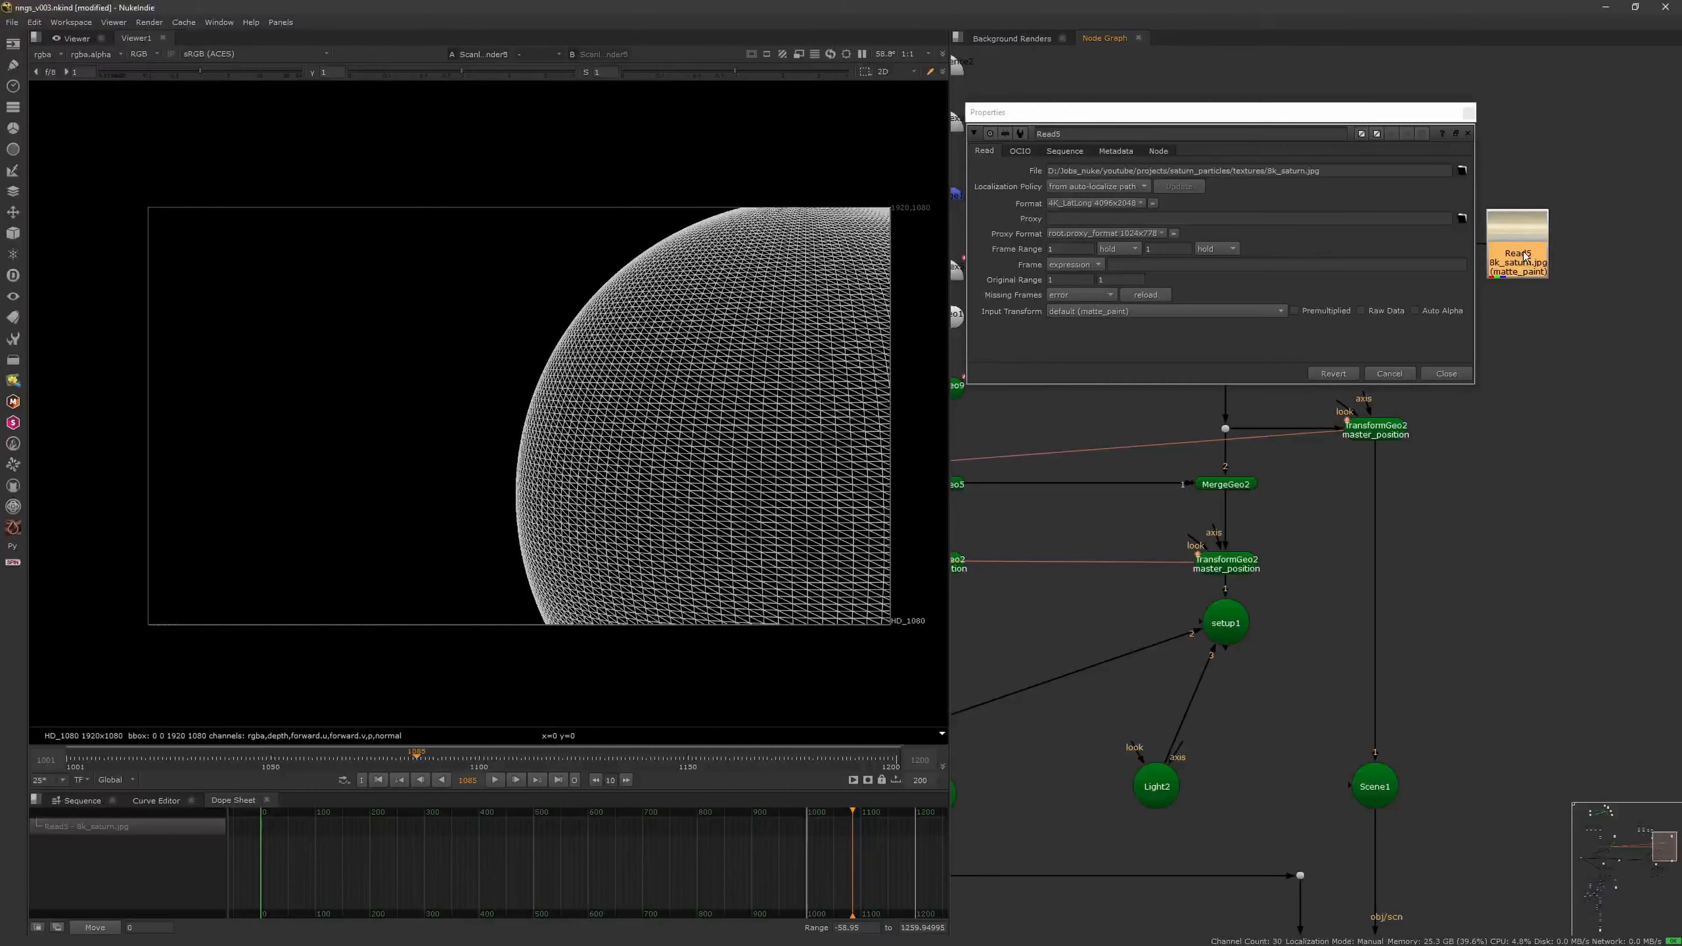
pyautogui.click(1399, 173)
pyautogui.moveTo(1447, 245); pyautogui.dragTo(1396, 162)
pyautogui.moveTo(1519, 239); pyautogui.dragTo(1392, 78)
pyautogui.moveTo(1391, 245); pyautogui.dragTo(1480, 256)
pyautogui.moveTo(1392, 162); pyautogui.dragTo(1390, 234)
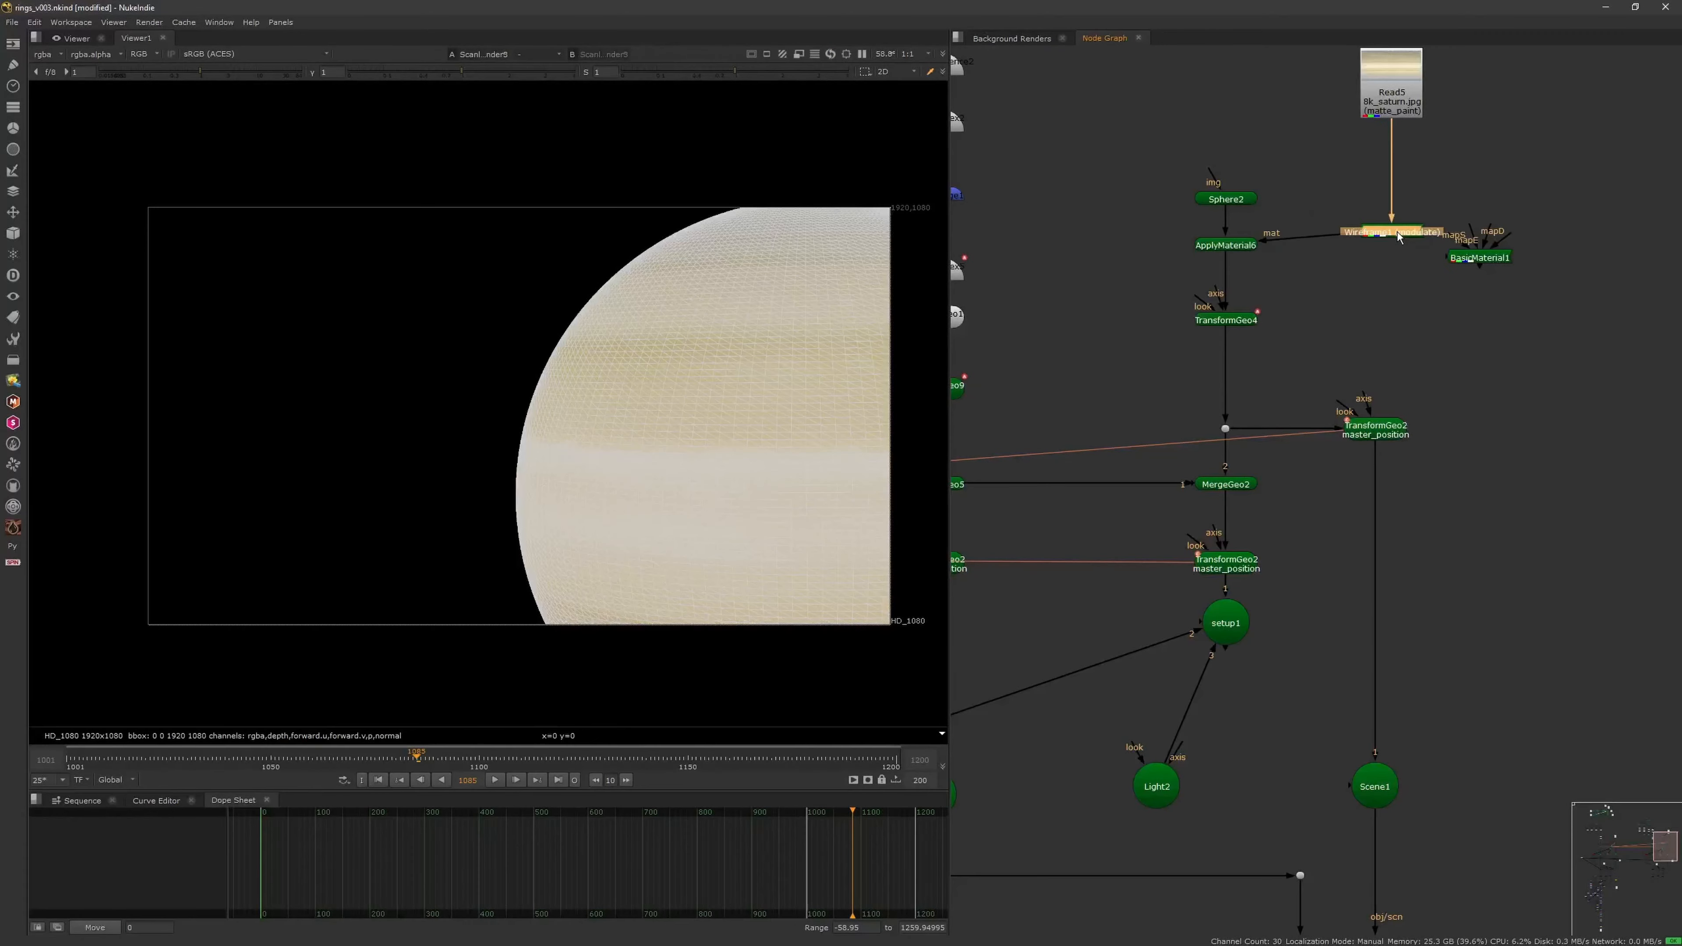
# Switch the directly connected Wireframe to another operation
pyautogui.doubleClick(1379, 247)
pyautogui.click(1119, 165)
pyautogui.click(1119, 153)
pyautogui.click(1371, 270)
# View the deep merge, planet render and DeepToImage4, and remove the holdout DeepMerge branches
pyautogui.click(1212, 572)
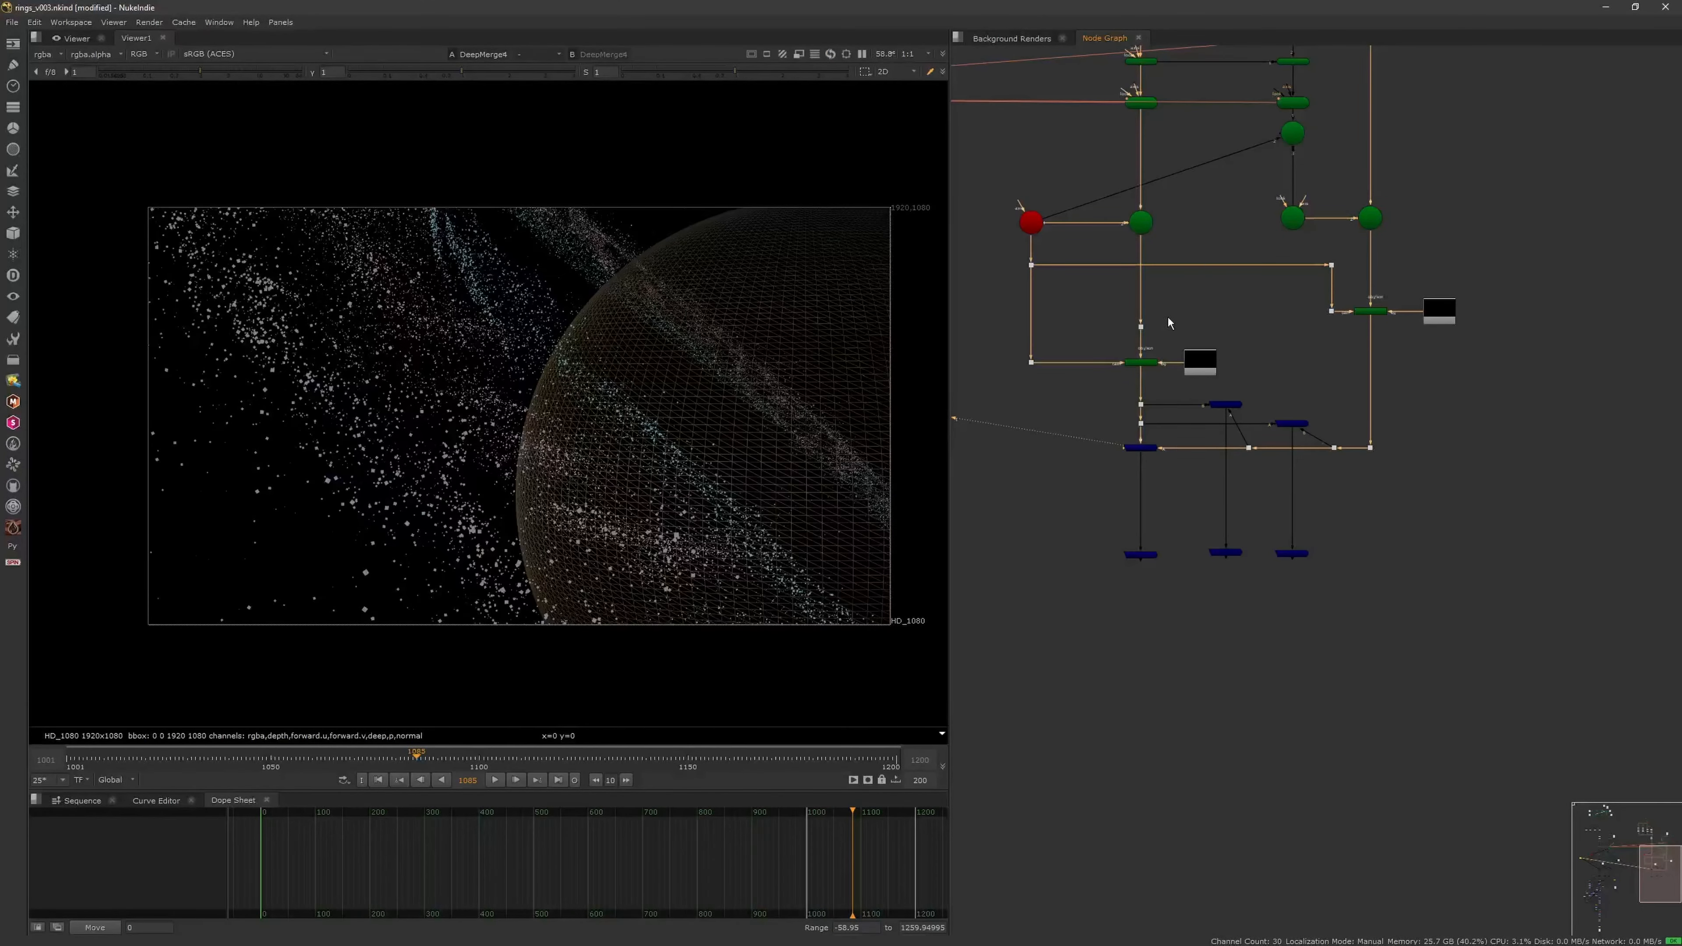
pyautogui.click(1371, 311)
pyautogui.press('1')
pyautogui.click(1141, 555)
pyautogui.press('1')
pyautogui.moveTo(1149, 517); pyautogui.dragTo(1120, 587, button='middle')
pyautogui.moveTo(1231, 447); pyautogui.dragTo(1173, 491)
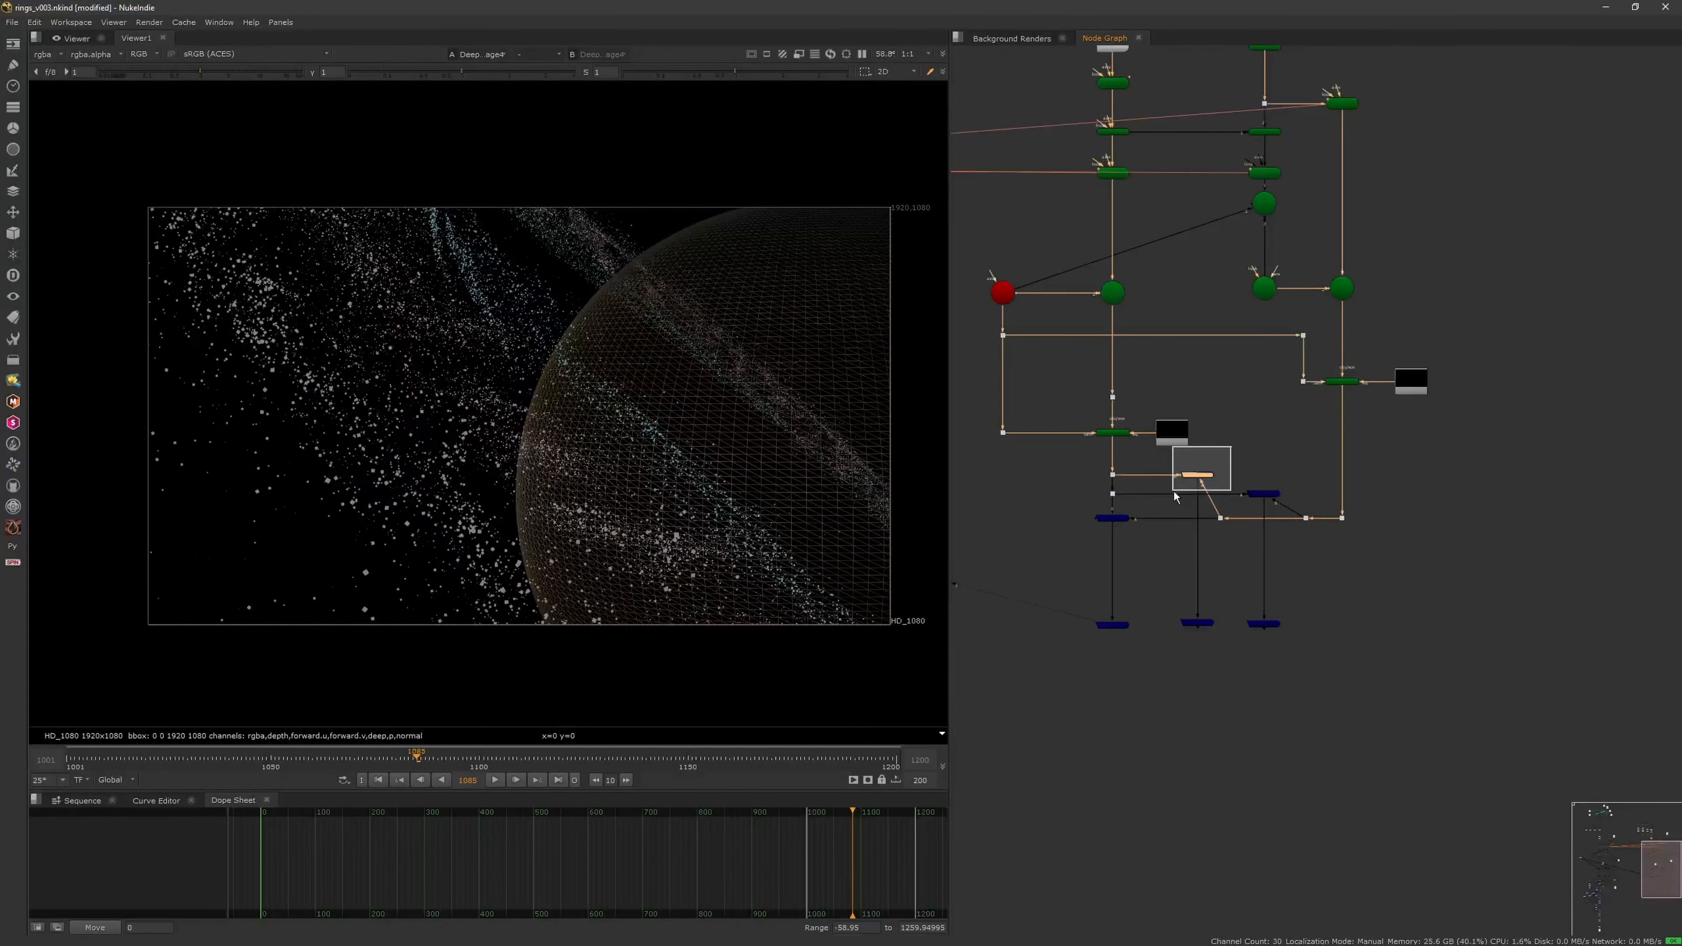
# Set the Wireframe to opaque with a line width of 0.1 and a line color of 0.235
pyautogui.moveTo(1415, 52); pyautogui.dragTo(1470, 300, button='middle')
pyautogui.scroll(3, 1399, 266)
pyautogui.doubleClick(1408, 250)
pyautogui.click(1120, 164)
pyautogui.click(1120, 141)
pyautogui.moveTo(1191, 195); pyautogui.dragTo(1169, 195)
pyautogui.moveTo(1183, 179); pyautogui.dragTo(1345, 198)
pyautogui.click(1136, 165)
pyautogui.click(1139, 172)
pyautogui.moveTo(1165, 192)
pyautogui.mouseDown()
pyautogui.moveTo(1342, 196)
pyautogui.moveTo(1183, 193)
pyautogui.mouseUp()
pyautogui.click(1131, 166)
pyautogui.click(1129, 155)
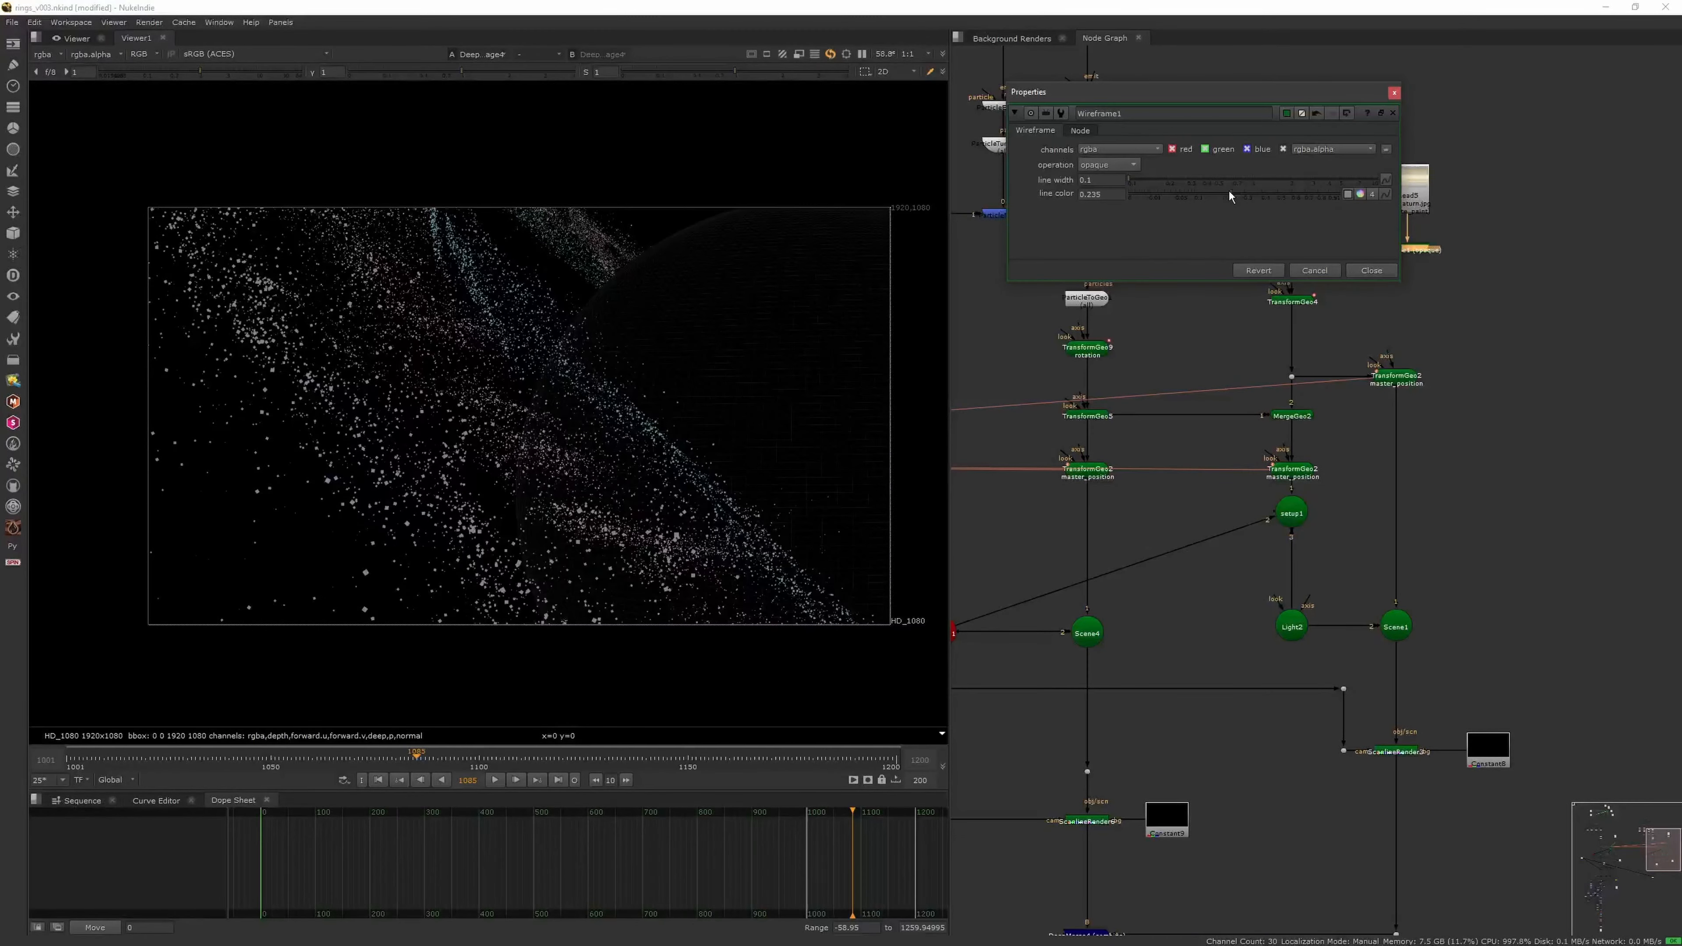
# Pick a brighter gray line color of about 0.404, 0.411, 0.414 for the Wireframe
pyautogui.click(1360, 194)
pyautogui.click(1141, 581)
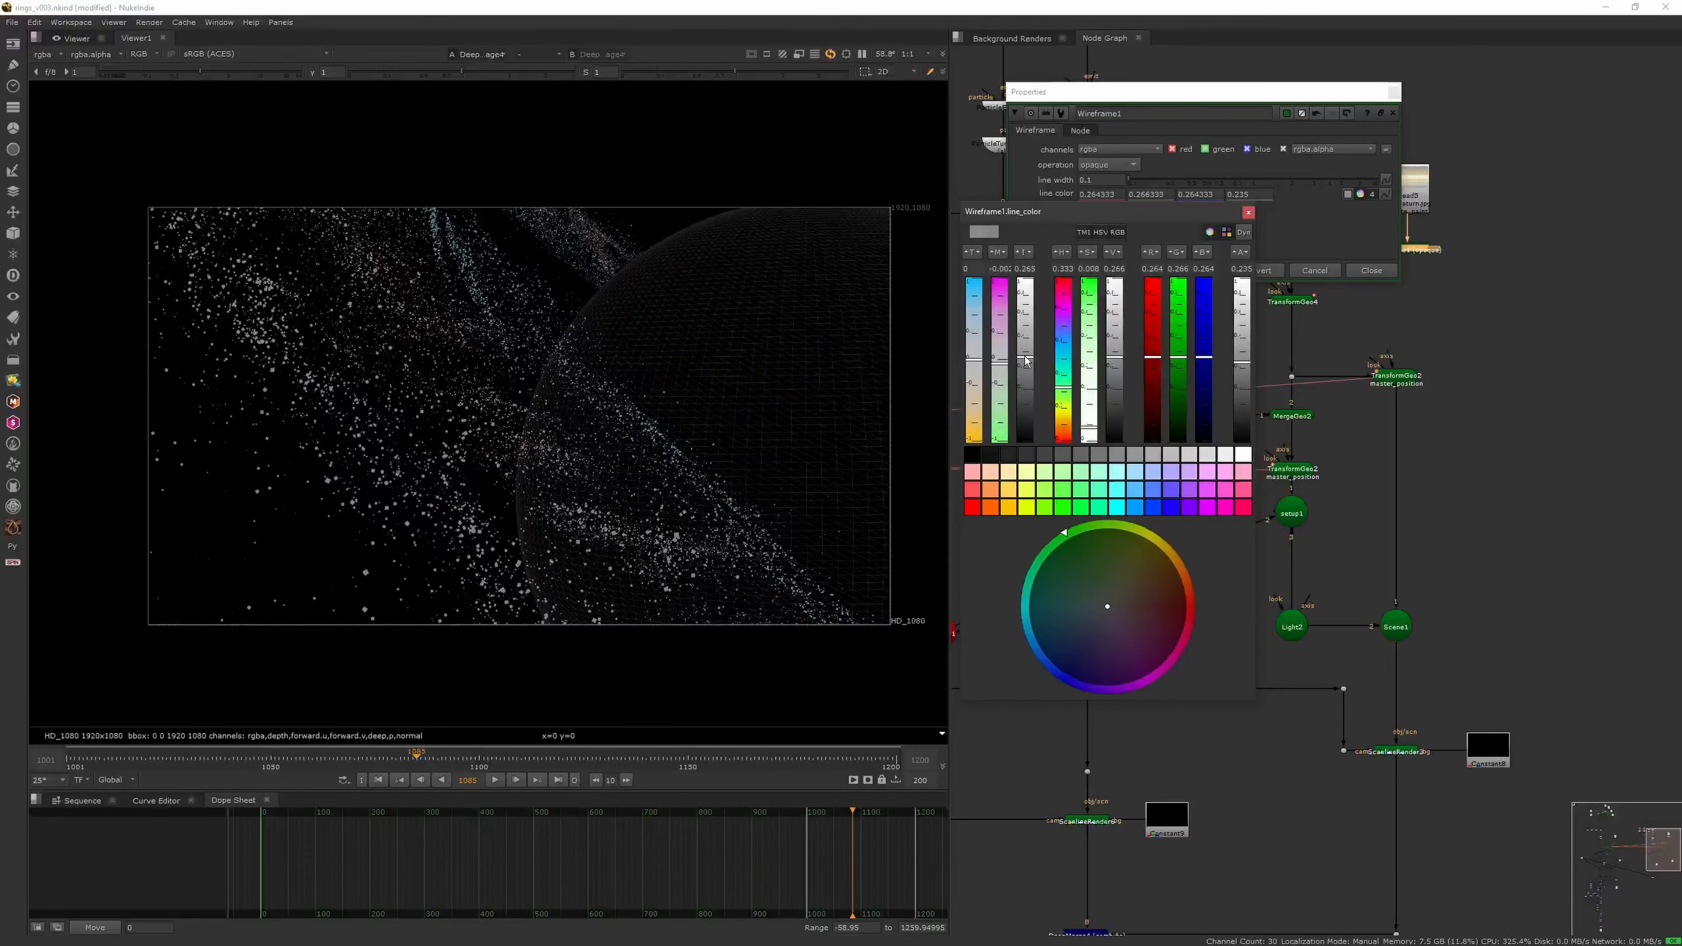
pyautogui.click(1371, 270)
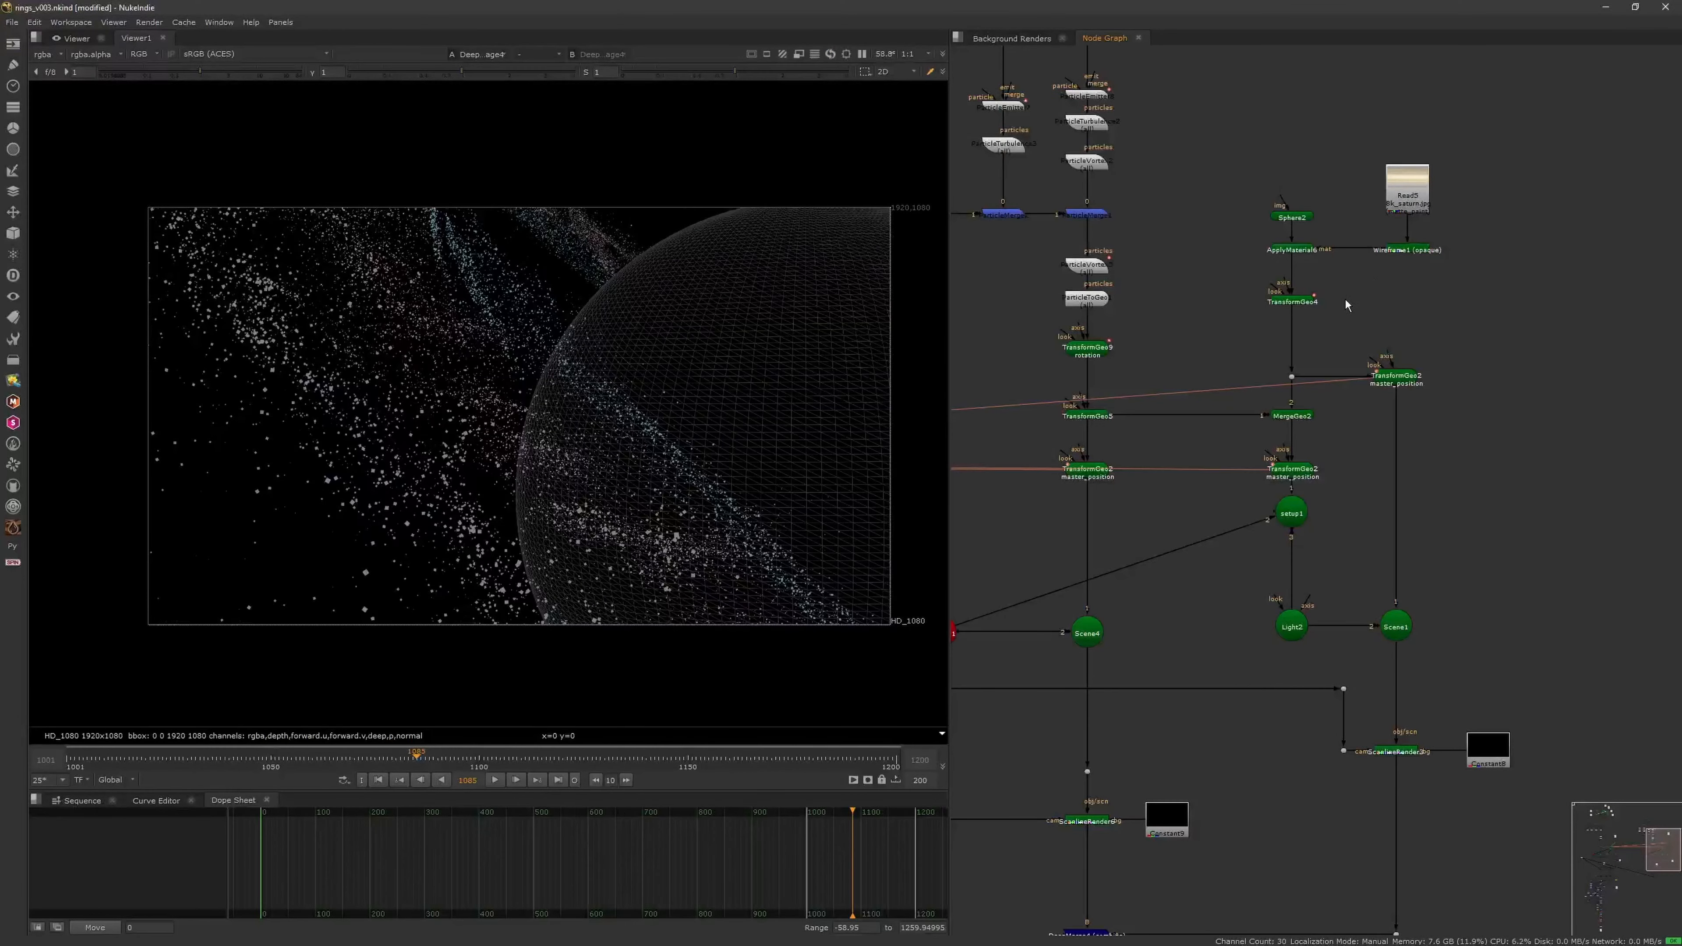
# Add a MergeMat before the planet's ApplyMaterial, combining the opaque Wireframe with a second one set to see through
pyautogui.moveTo(1320, 242); pyautogui.dragTo(1325, 163)
pyautogui.moveTo(1405, 244); pyautogui.dragTo(1330, 245)
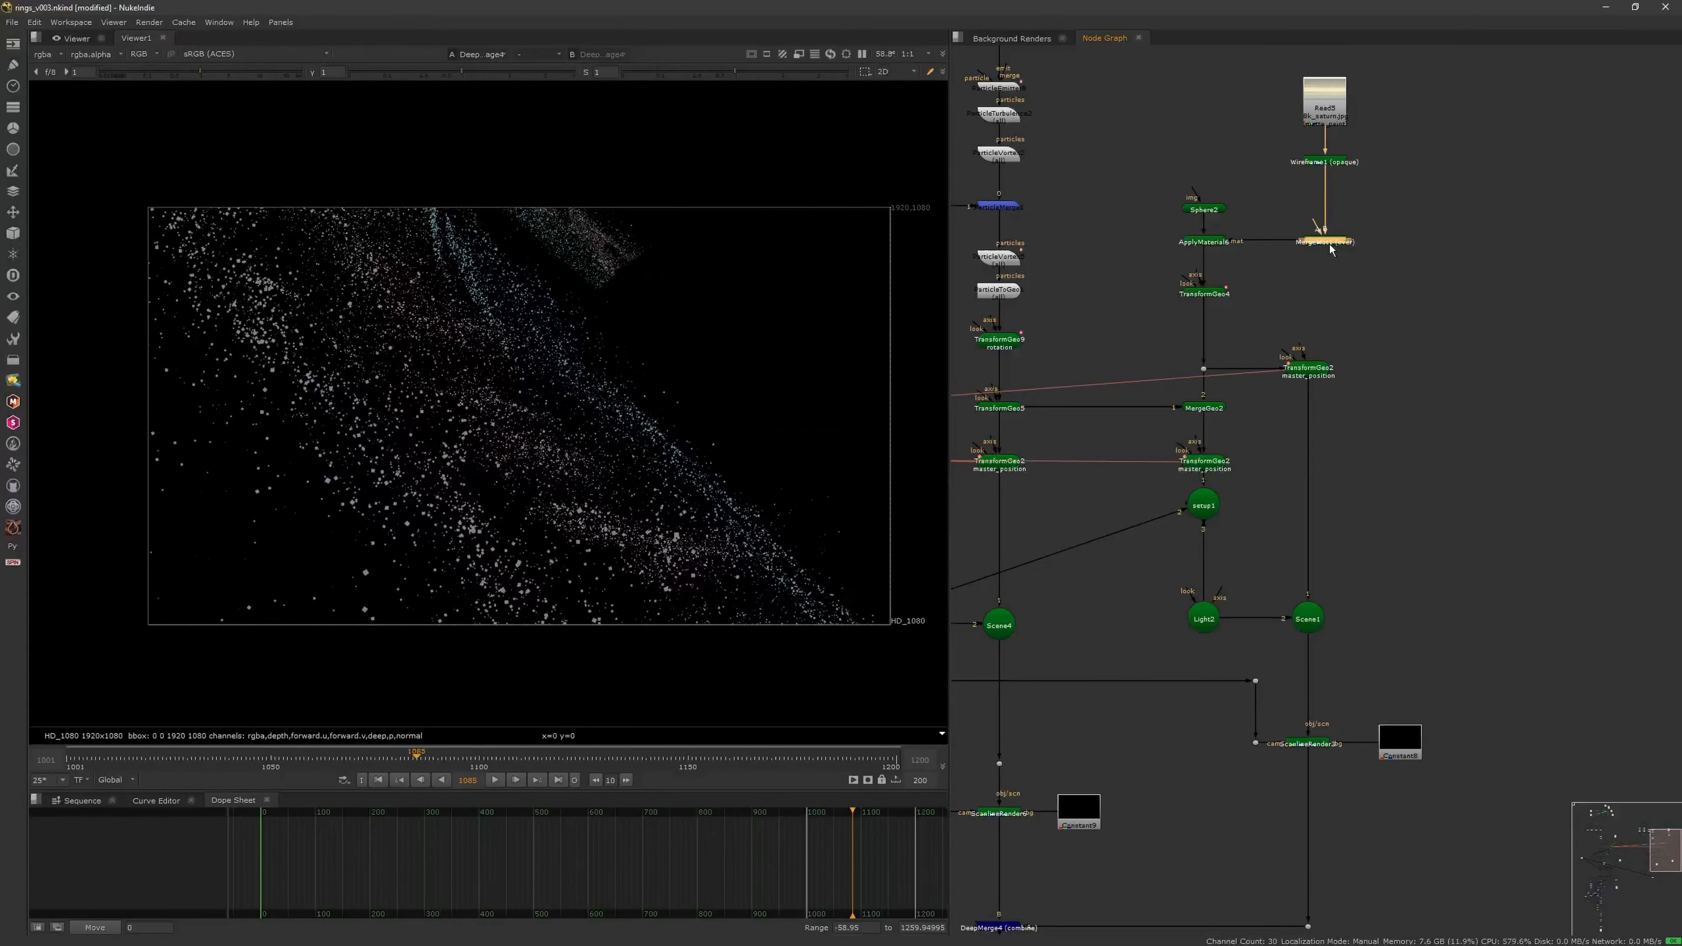
pyautogui.doubleClick(1435, 170)
pyautogui.moveTo(1436, 174); pyautogui.dragTo(1388, 242)
pyautogui.click(1108, 177)
pyautogui.click(1374, 281)
# Try several MergeMat operations, including stencil, for combining the two wireframe shaders
pyautogui.doubleClick(1388, 242)
pyautogui.click(1053, 259)
pyautogui.click(1055, 299)
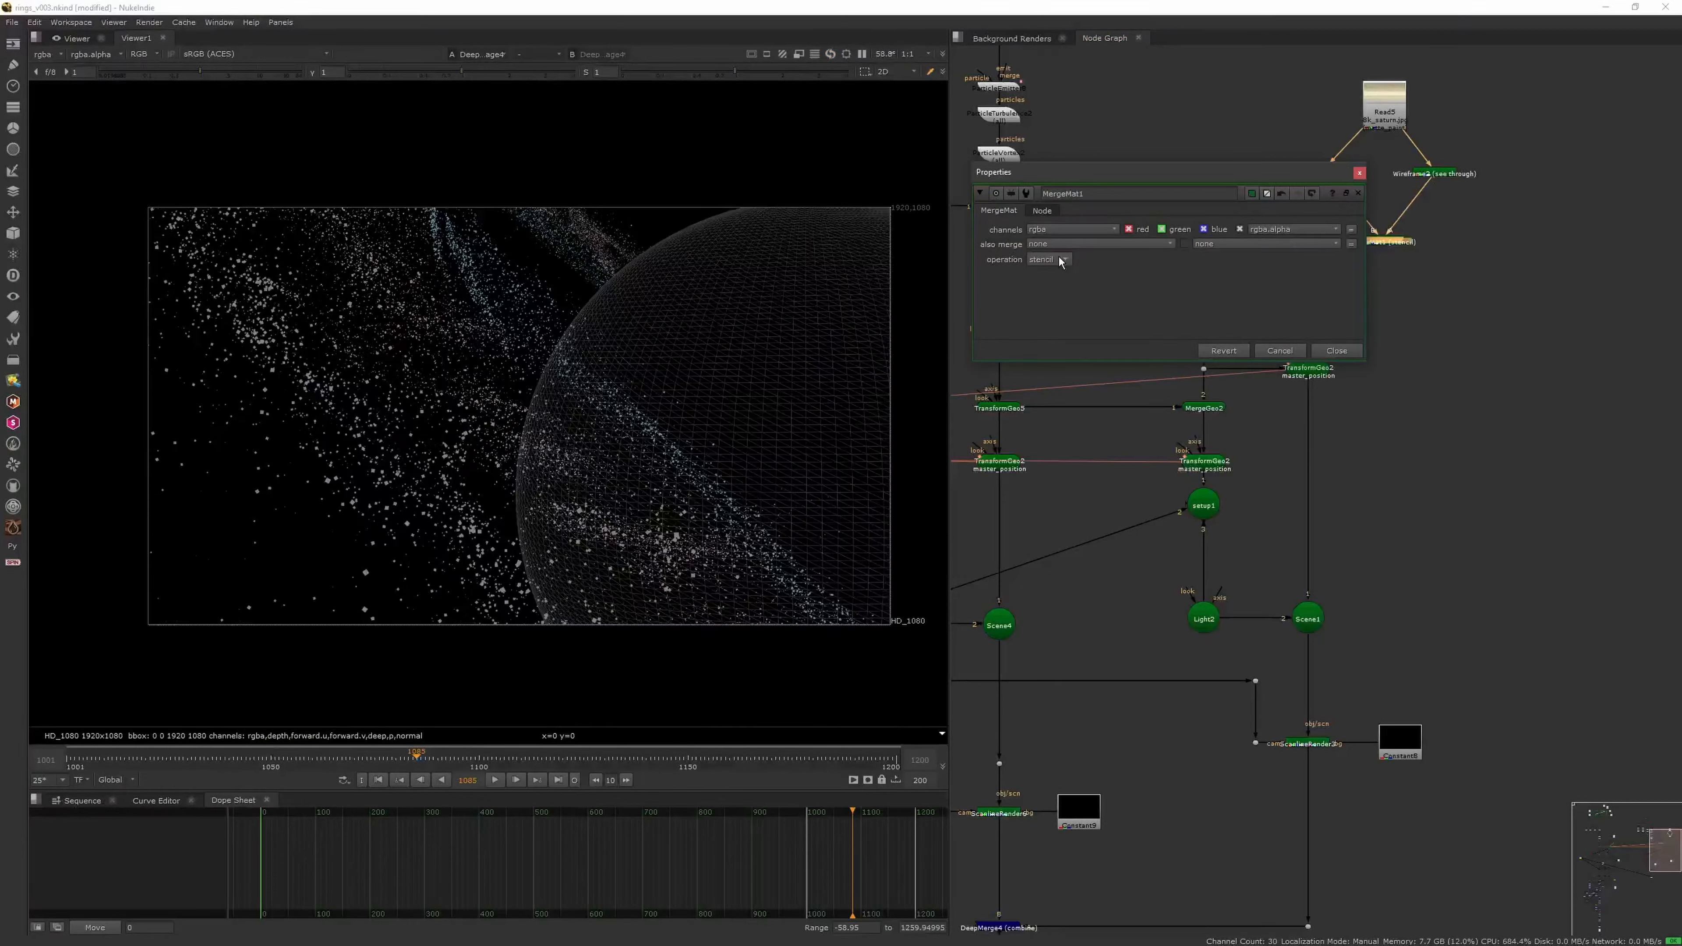
pyautogui.scroll(-1, 1059, 257)
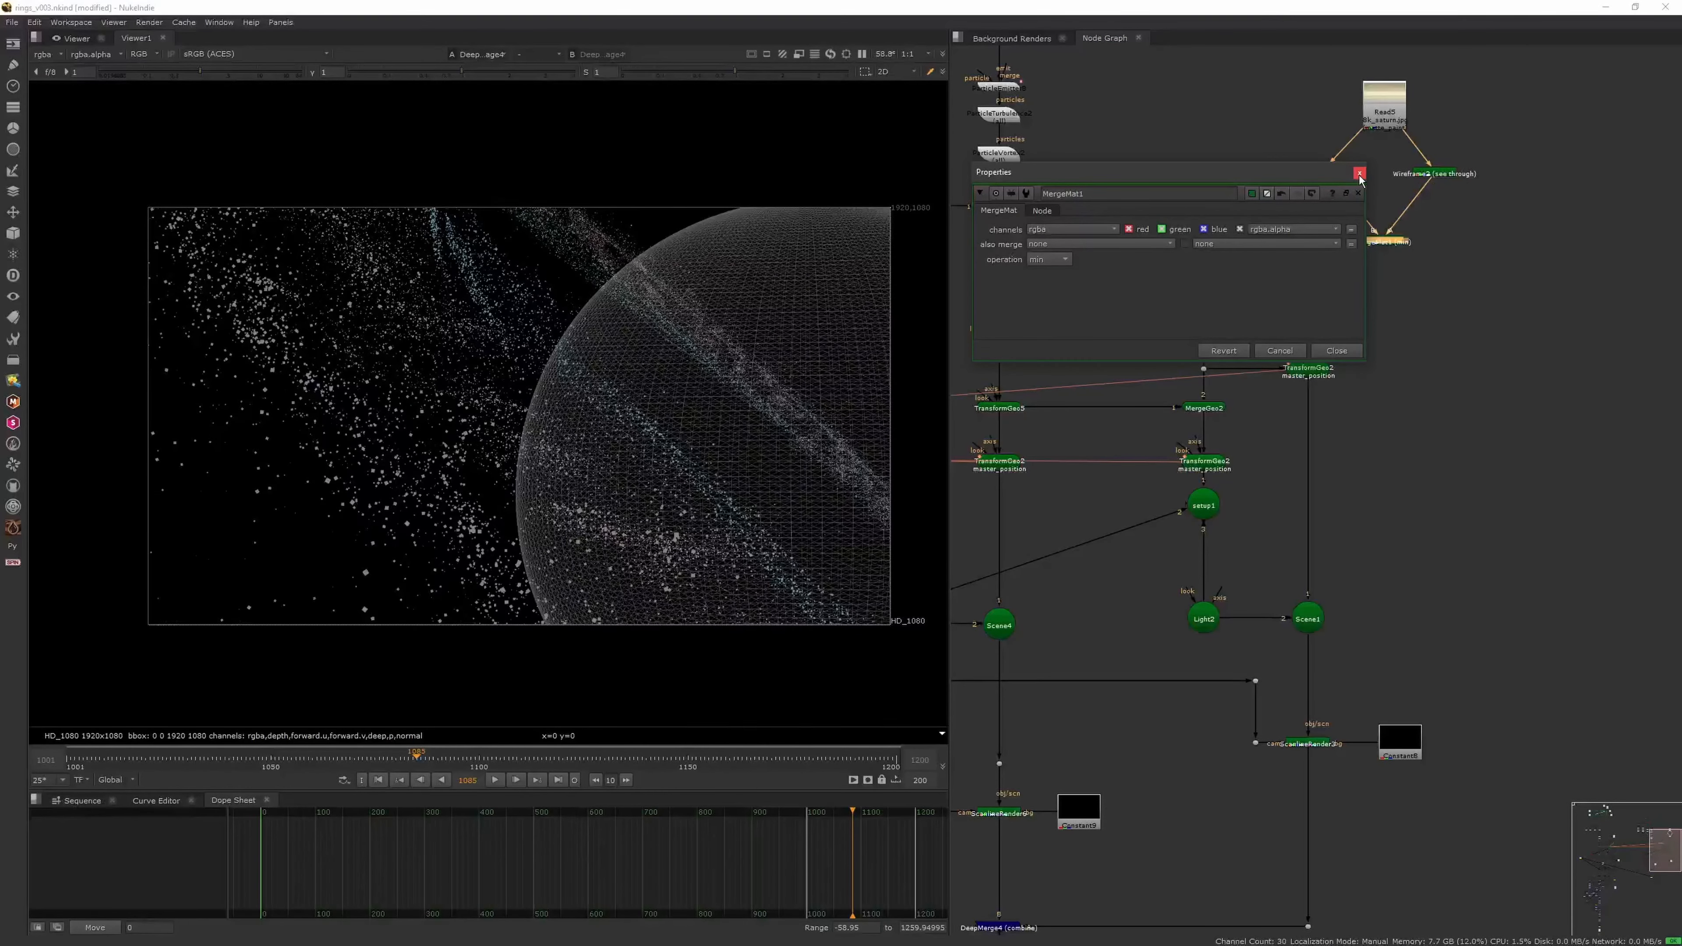
pyautogui.click(1059, 246)
pyautogui.click(1360, 173)
pyautogui.moveTo(1351, 241)
pyautogui.mouseDown()
pyautogui.moveTo(1313, 179)
pyautogui.moveTo(1384, 241)
pyautogui.mouseUp()
pyautogui.doubleClick(1387, 242)
pyautogui.click(1054, 259)
pyautogui.click(1059, 315)
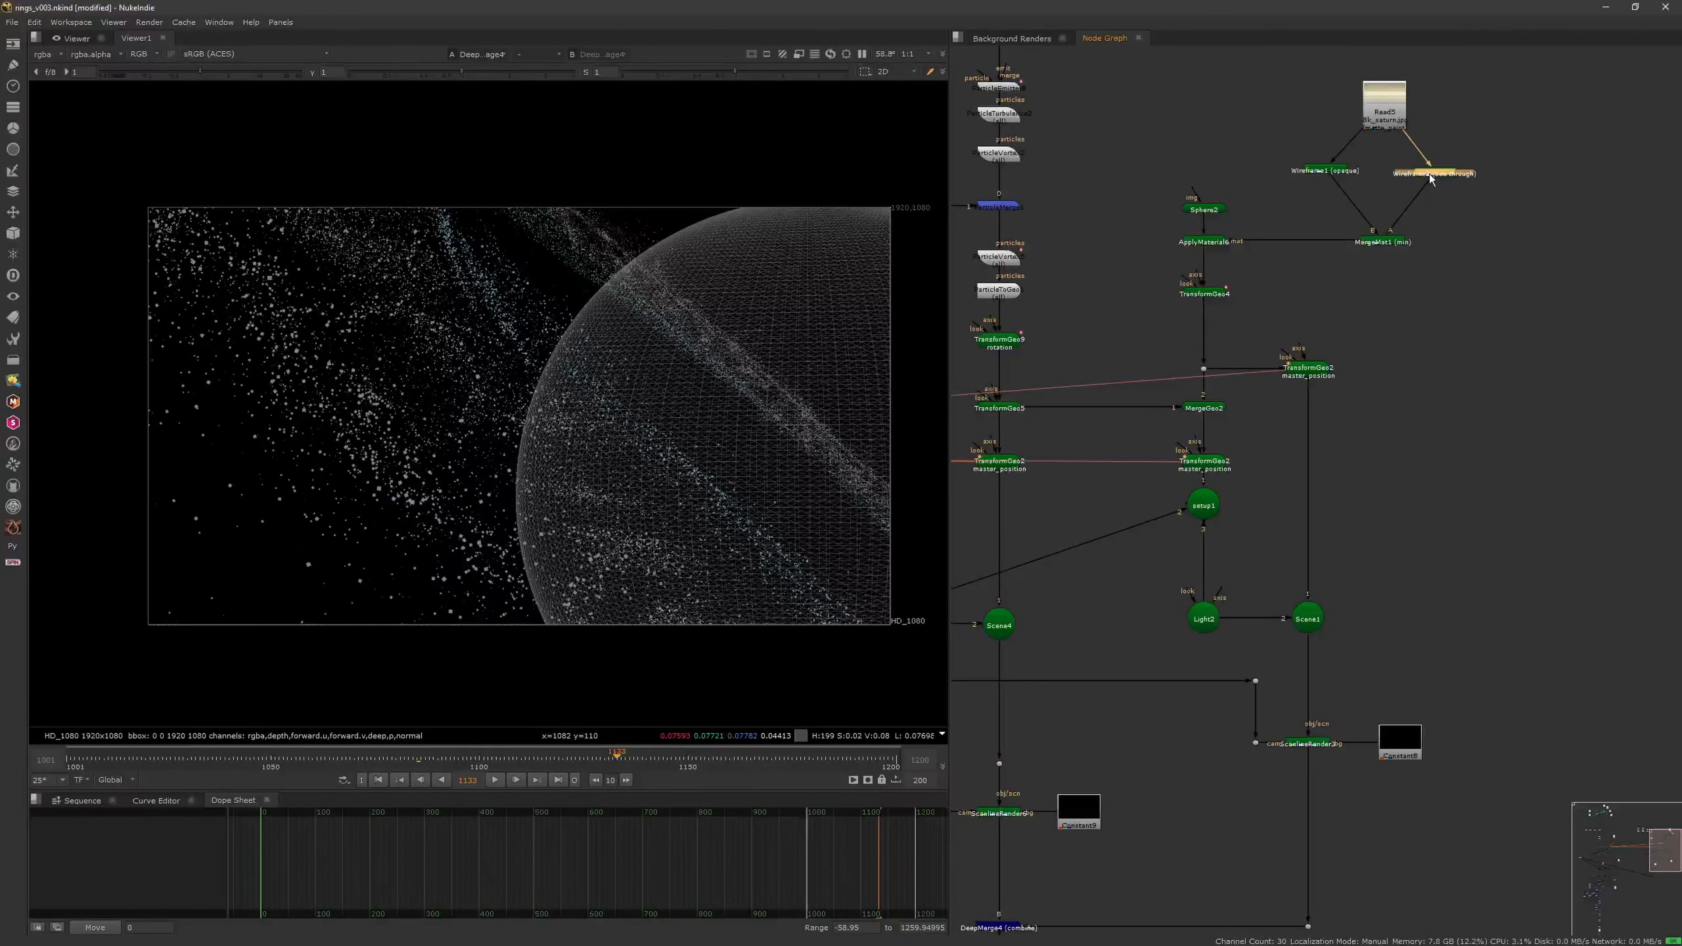
# Set the second Wireframe's operation to modulate
pyautogui.doubleClick(1431, 175)
pyautogui.click(1112, 177)
pyautogui.click(1113, 164)
pyautogui.click(1113, 177)
# Cycle the MergeMat through further operations, ending on replace, with also merge set to all
pyautogui.click(1057, 260)
pyautogui.click(1057, 246)
pyautogui.click(1058, 260)
pyautogui.click(1058, 246)
pyautogui.click(1058, 260)
pyautogui.click(1058, 247)
pyautogui.click(1056, 261)
pyautogui.click(1058, 246)
pyautogui.click(1057, 244)
pyautogui.click(1058, 258)
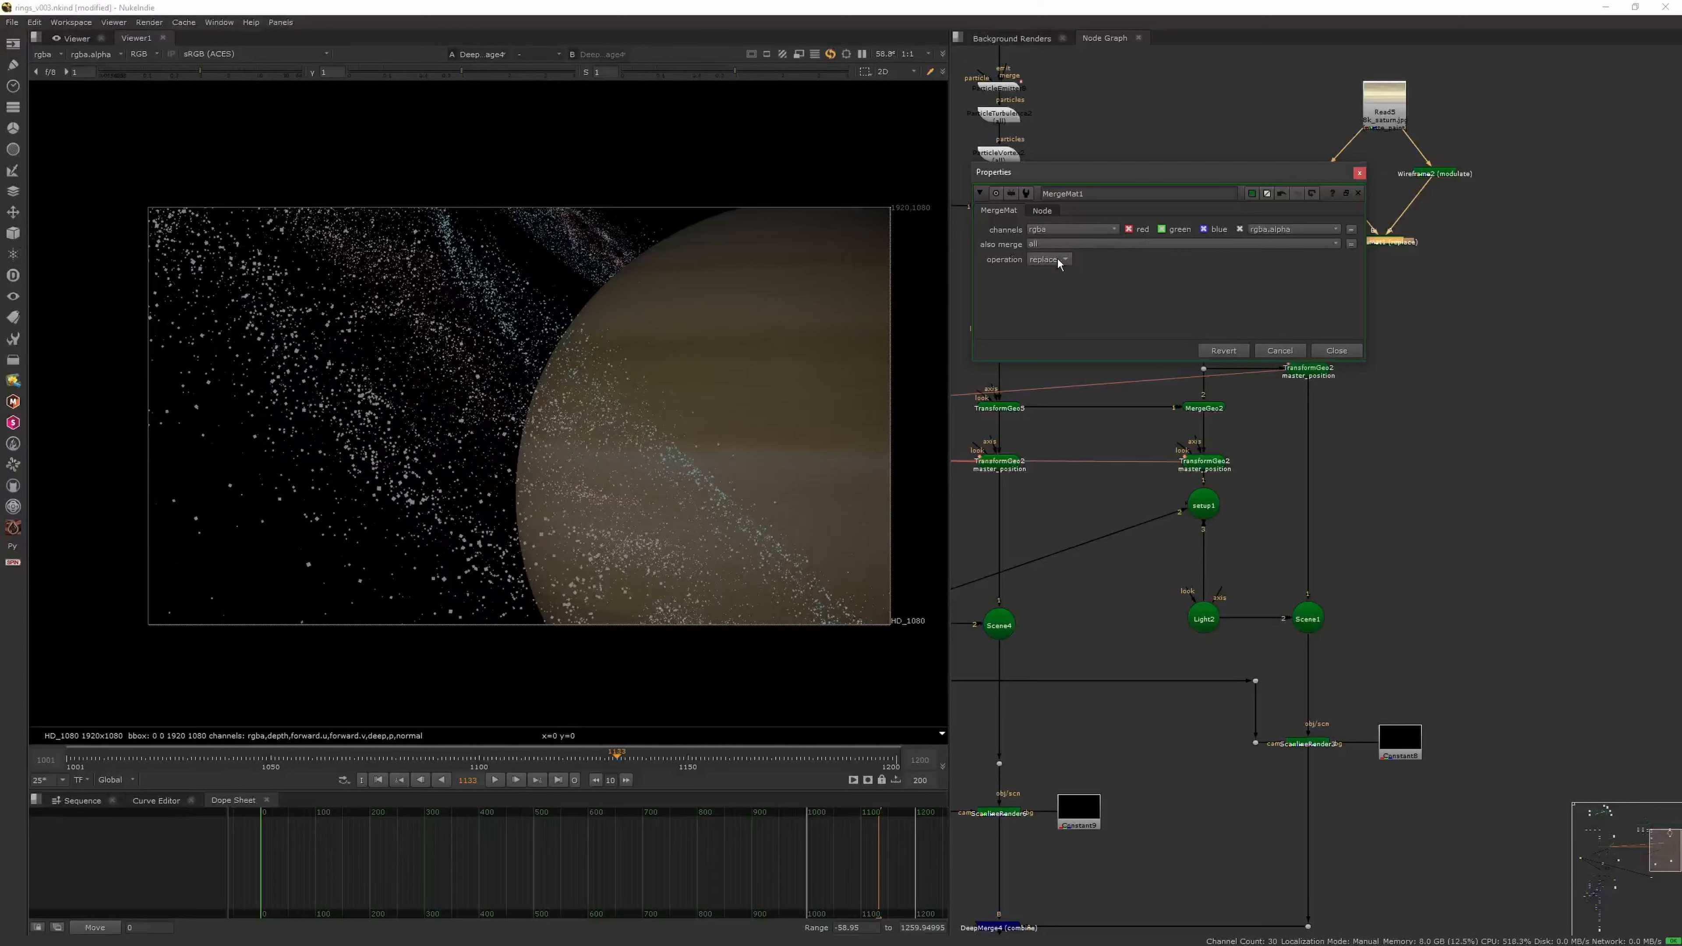
pyautogui.click(1336, 350)
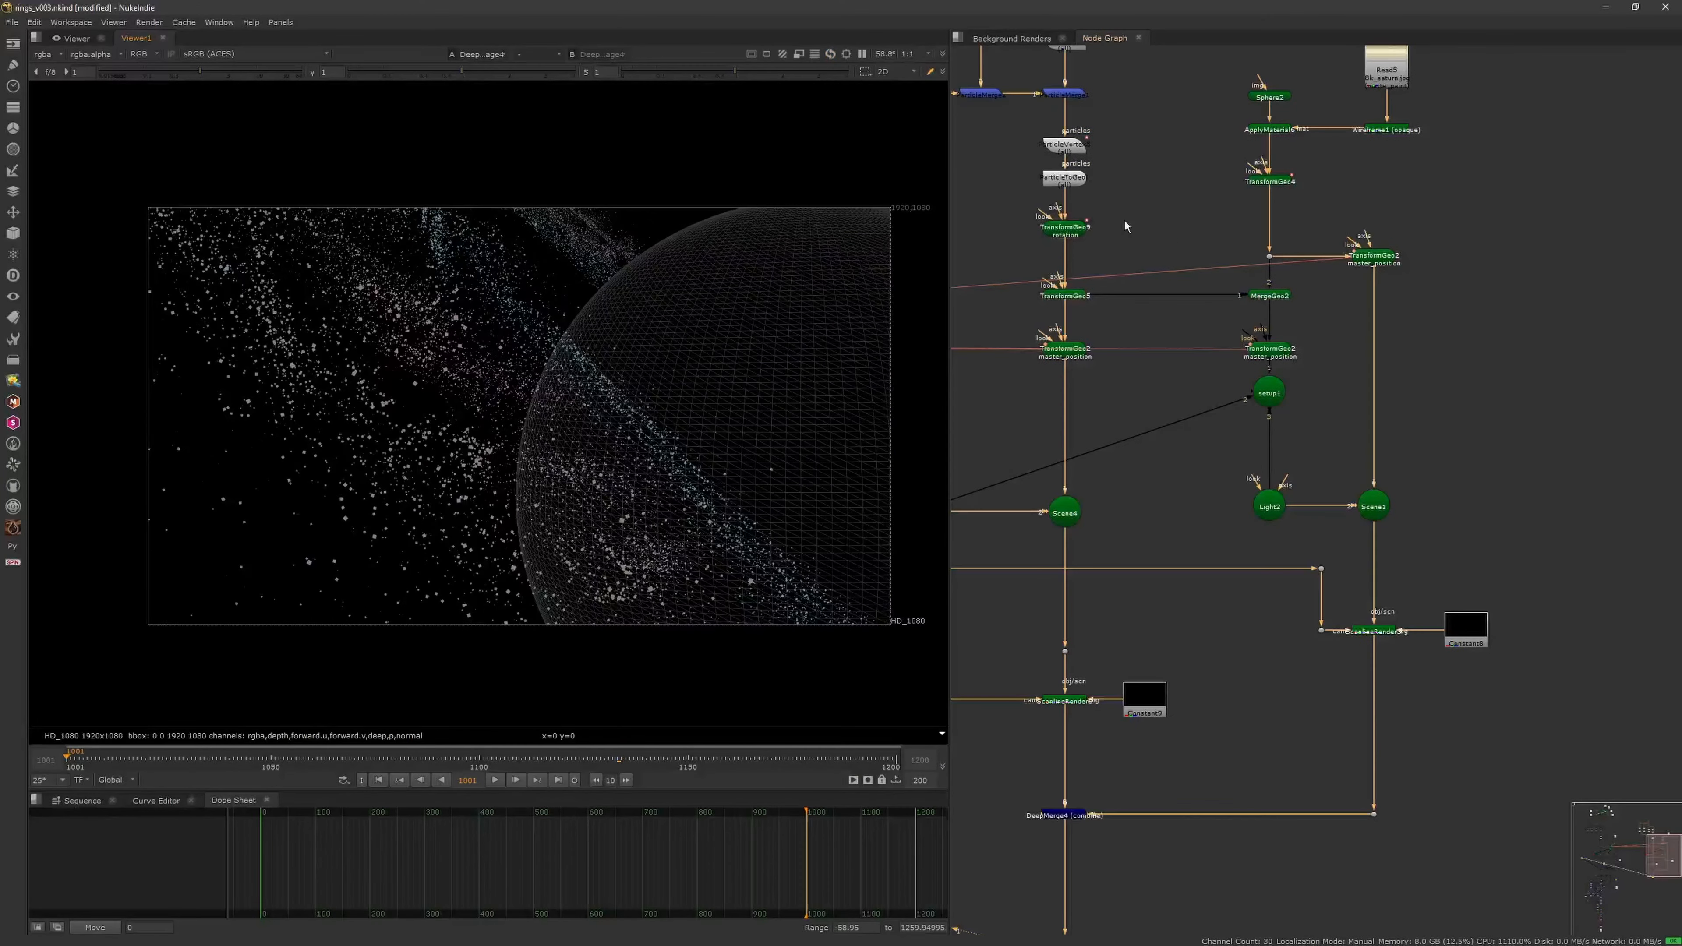
# Set the remaining Wireframe to multiply with a line width of 0.49 and a line color of 1
pyautogui.scroll(-6, 1125, 221)
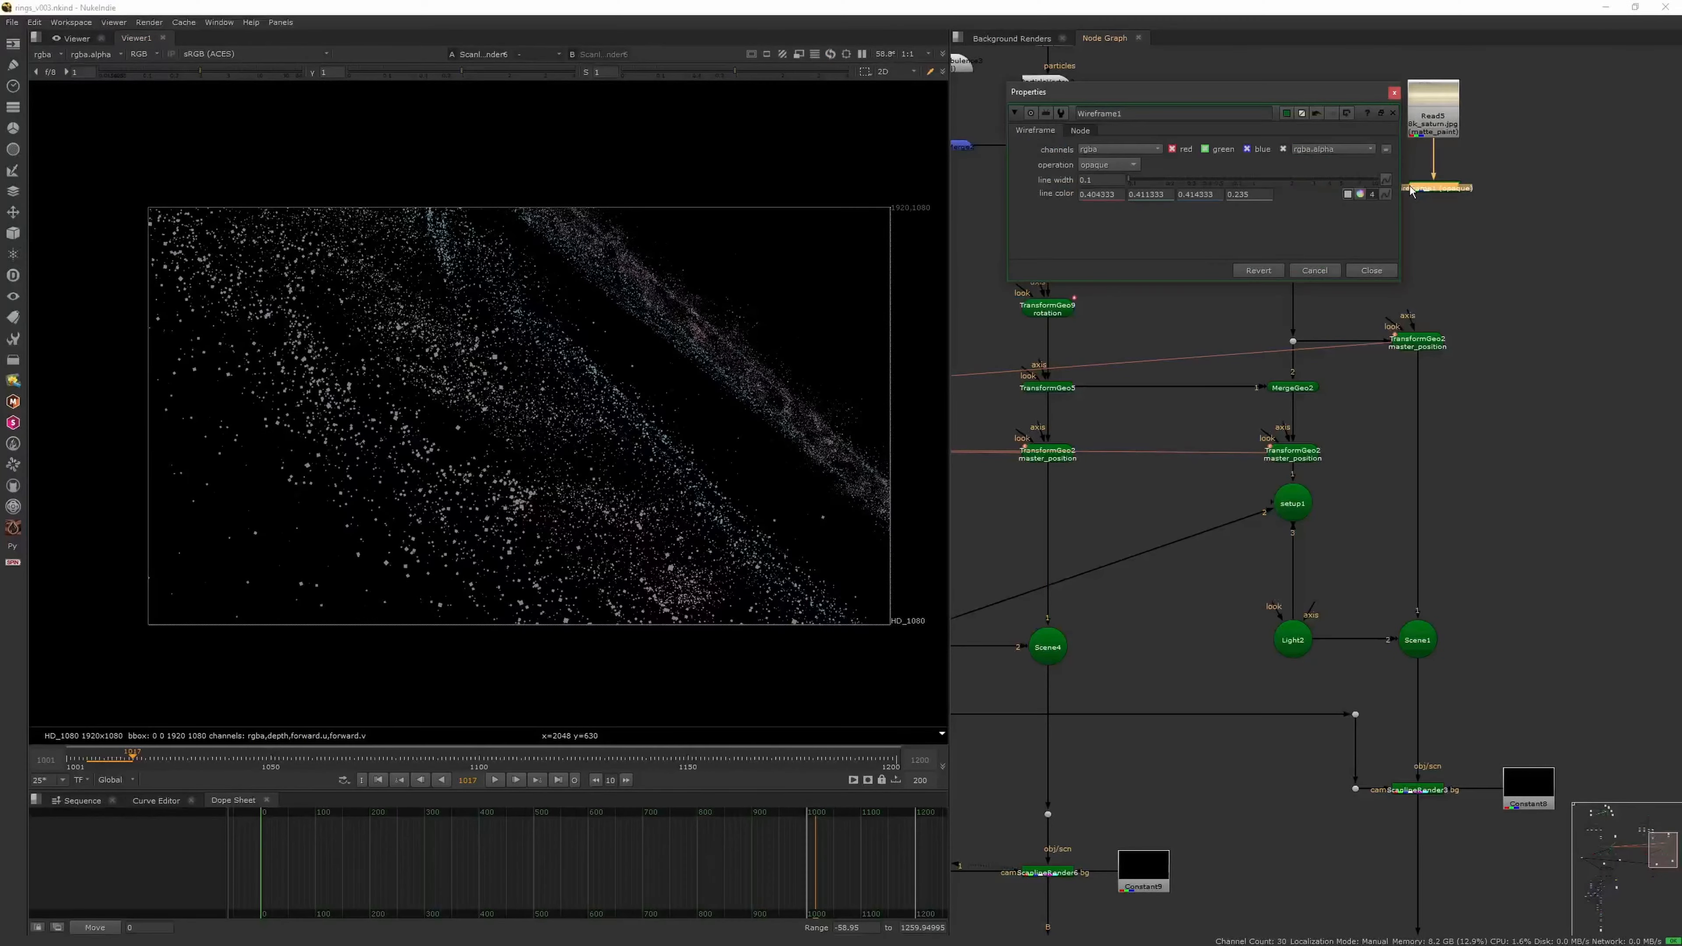
pyautogui.click(1364, 255)
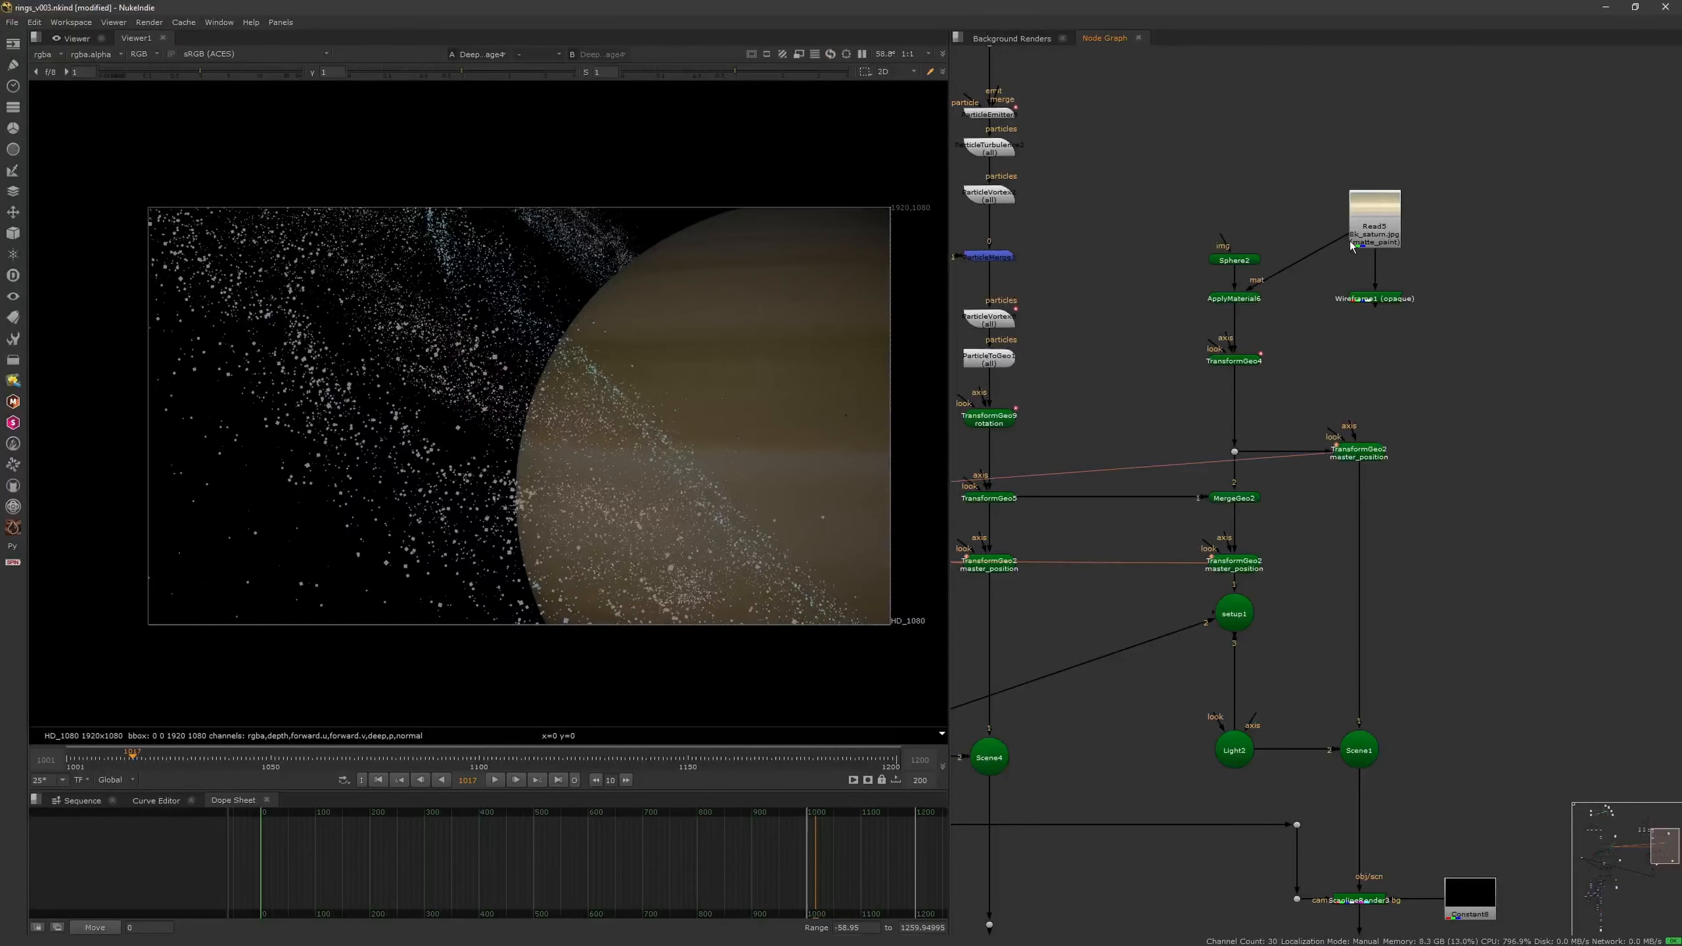
pyautogui.doubleClick(1364, 298)
pyautogui.click(1112, 165)
pyautogui.click(1114, 206)
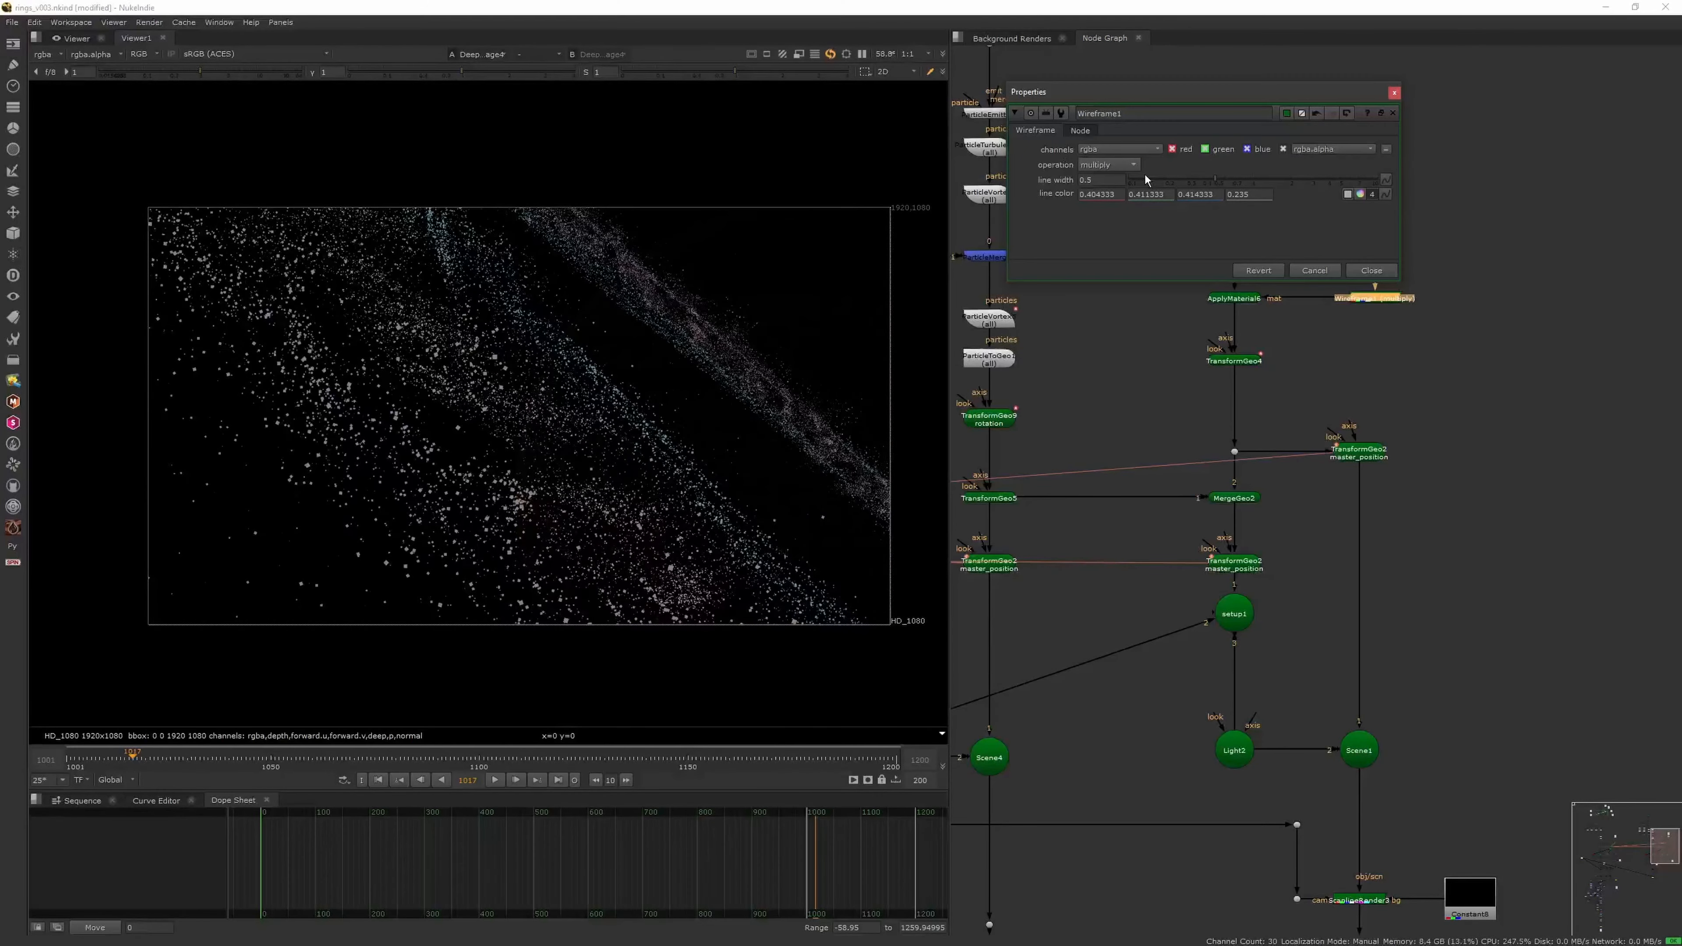
pyautogui.moveTo(1217, 180)
pyautogui.mouseDown()
pyautogui.moveTo(1300, 178)
pyautogui.moveTo(1209, 183)
pyautogui.mouseUp()
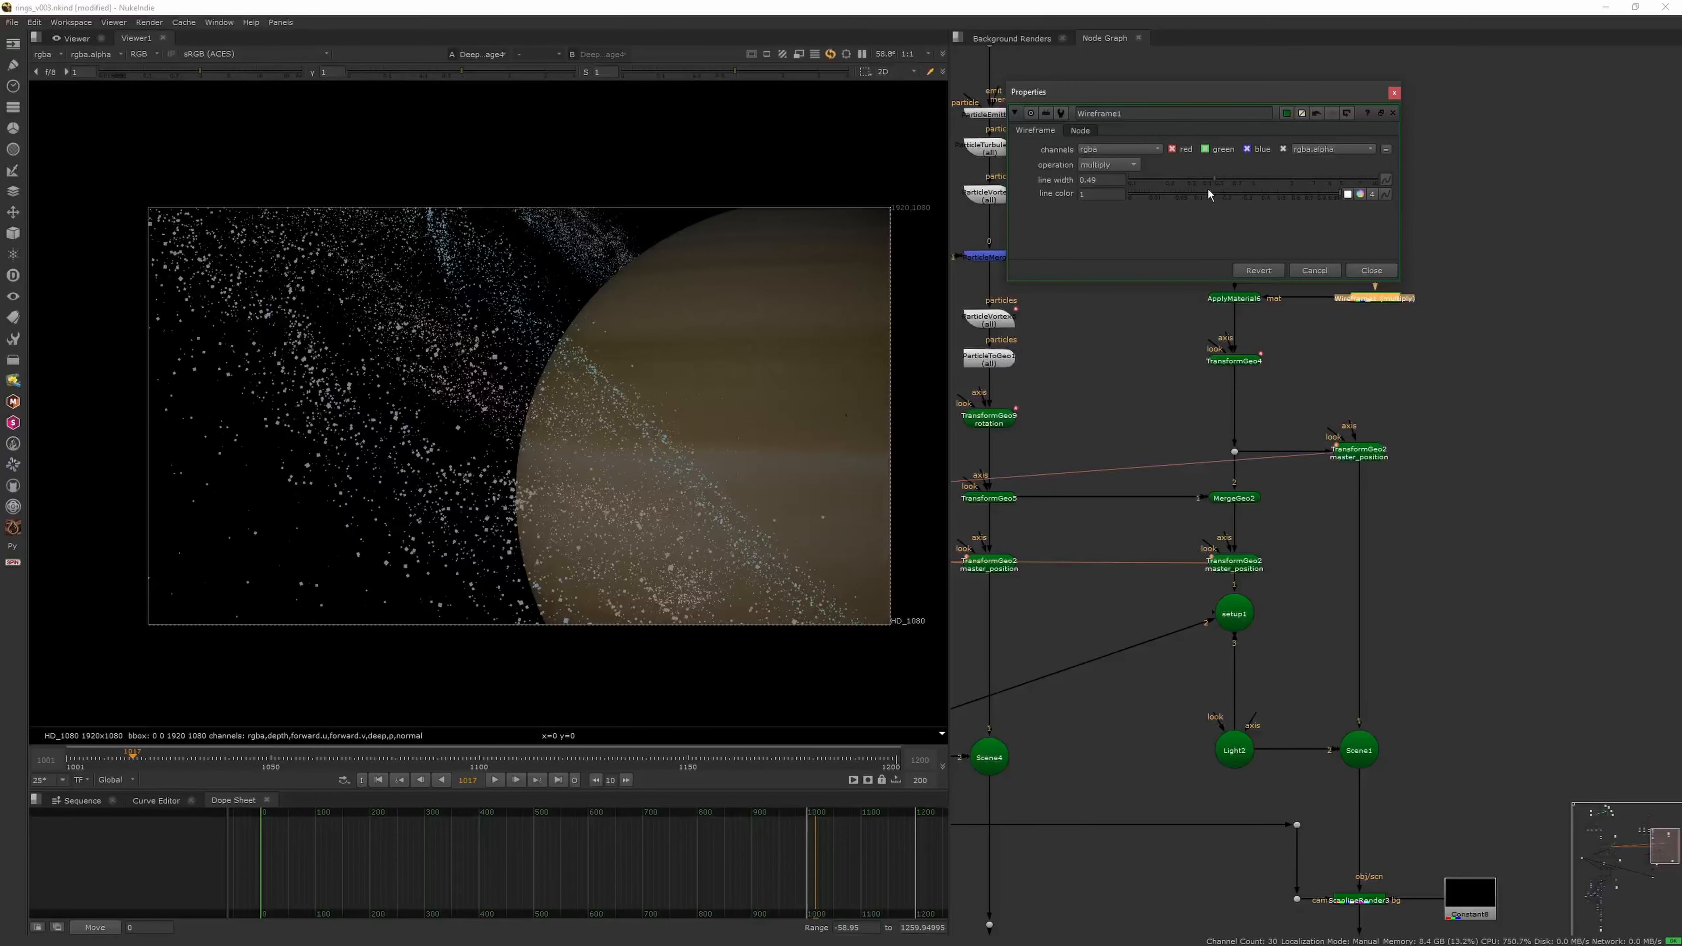
# Try the Wireframe's modulate operation with a wider line and another line color, and move to frame 1061
pyautogui.click(1131, 164)
pyautogui.click(1119, 220)
pyautogui.moveTo(1216, 180); pyautogui.dragTo(1339, 193)
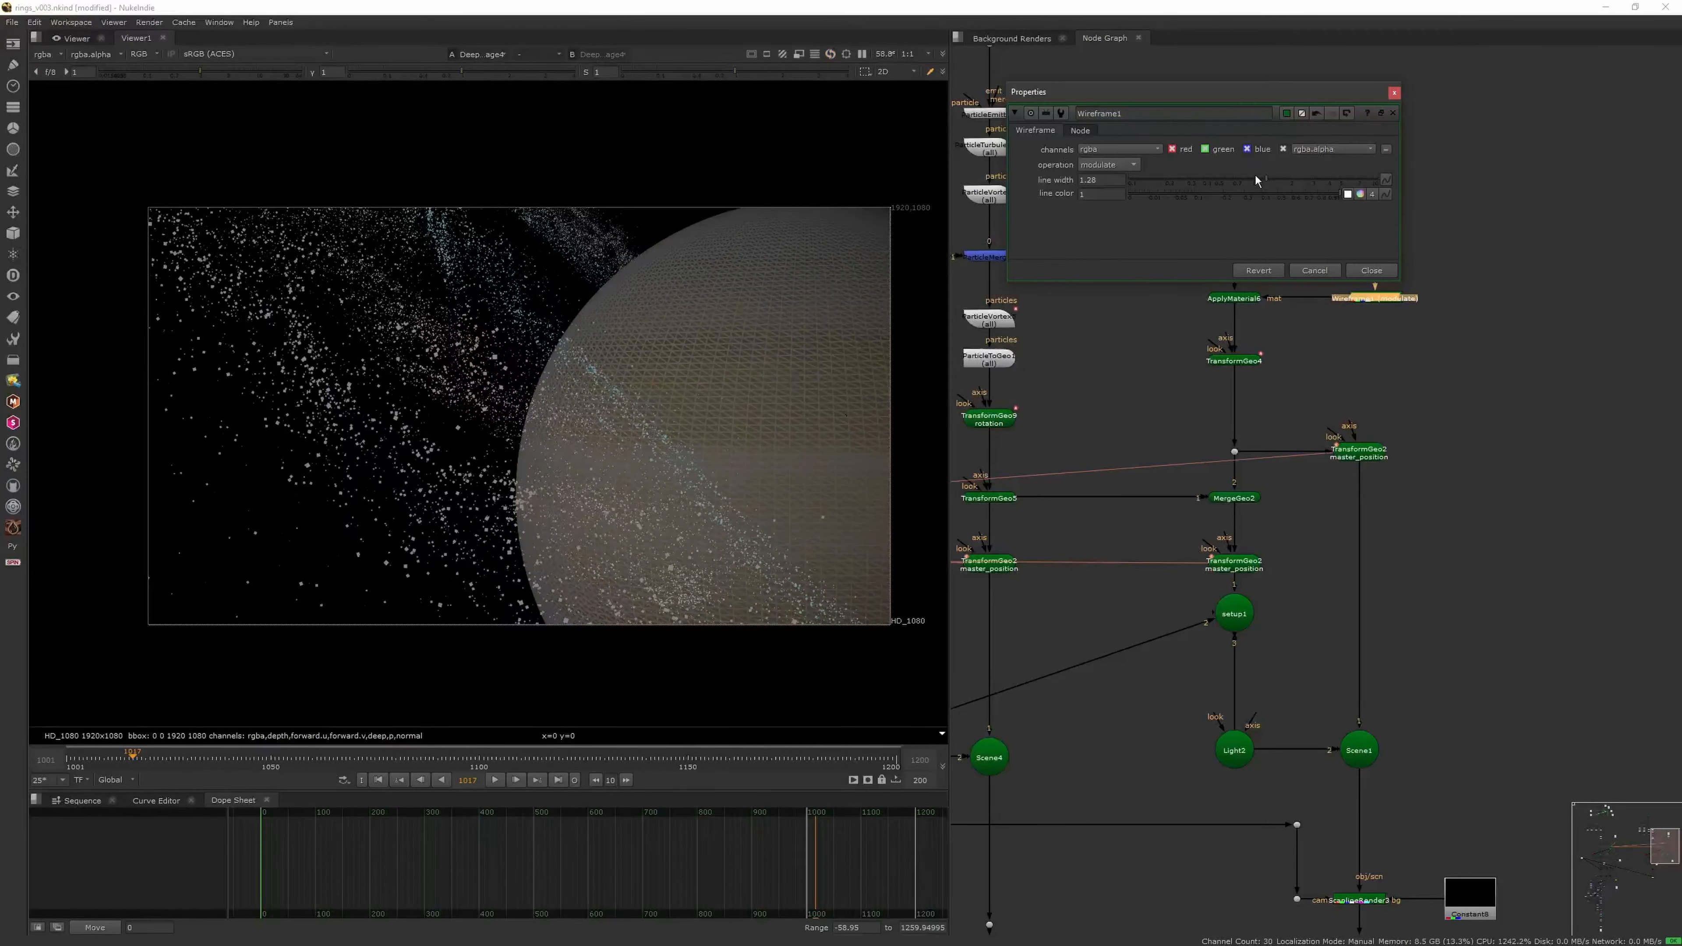
pyautogui.click(1223, 195)
pyautogui.click(316, 757)
# Set the Wireframe's operation to over and pick a light gray line color with the color wheel
pyautogui.click(1113, 164)
pyautogui.click(1116, 141)
pyautogui.keyDown('ctrl'); pyautogui.click(1282, 195); pyautogui.keyUp('ctrl')
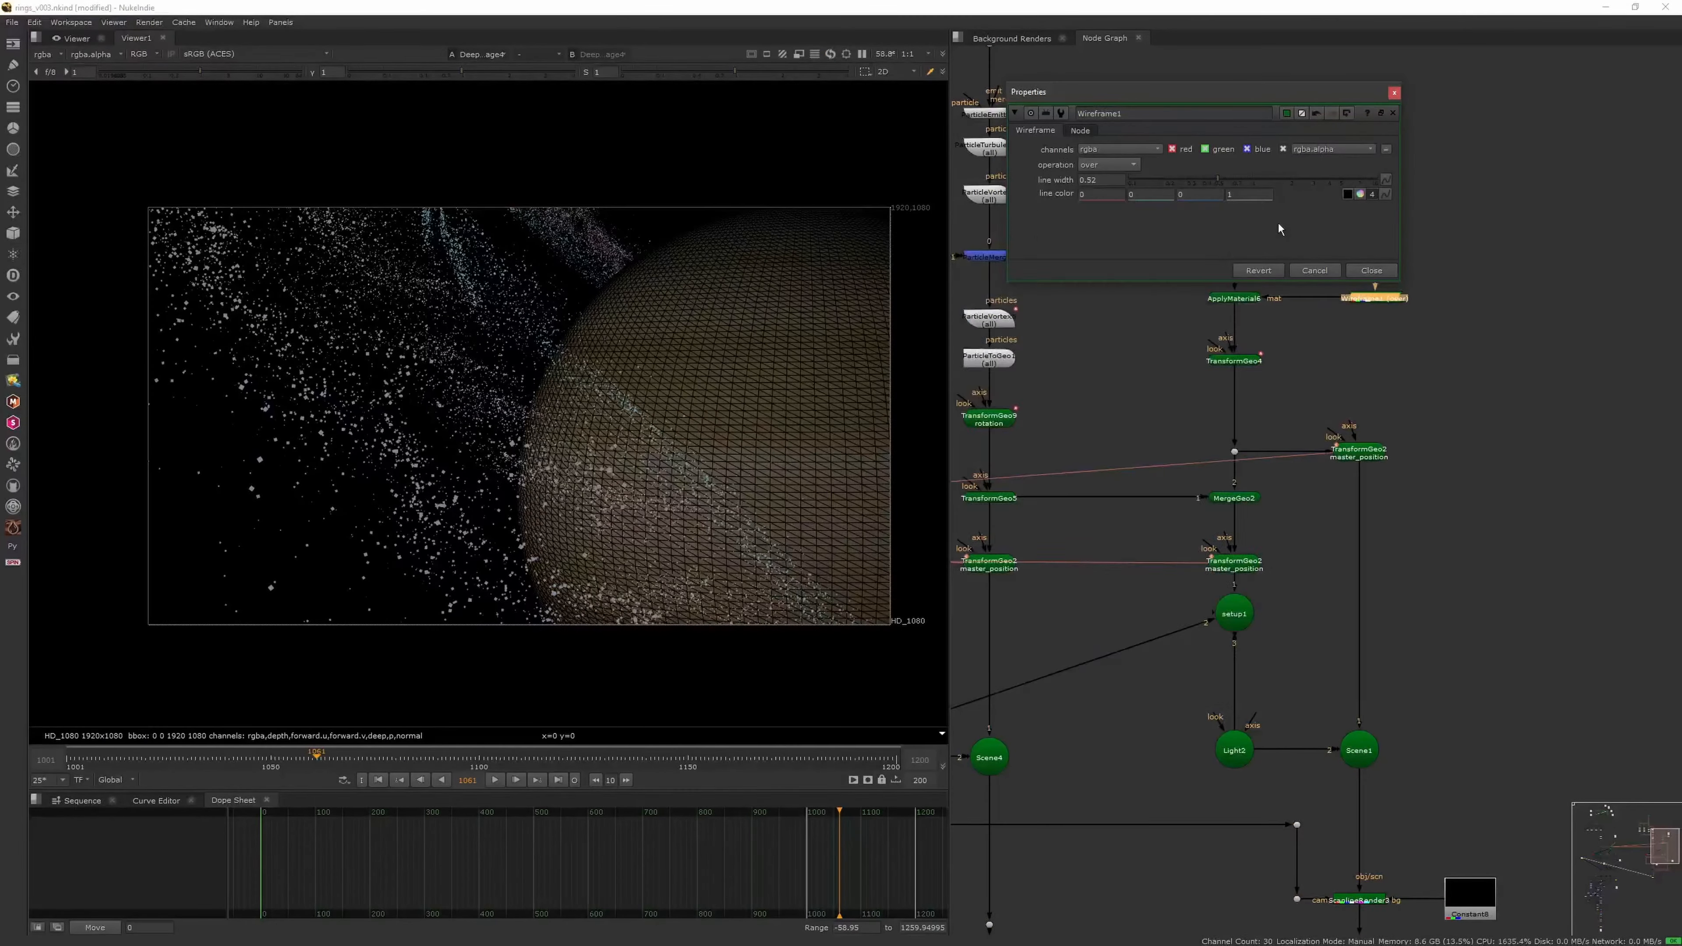
pyautogui.click(1361, 194)
pyautogui.moveTo(1042, 648); pyautogui.dragTo(1129, 645)
pyautogui.moveTo(1130, 645); pyautogui.dragTo(1110, 613)
# Switch the Wireframe's operation to see through and set its line color alpha to 0.5
pyautogui.click(1121, 165)
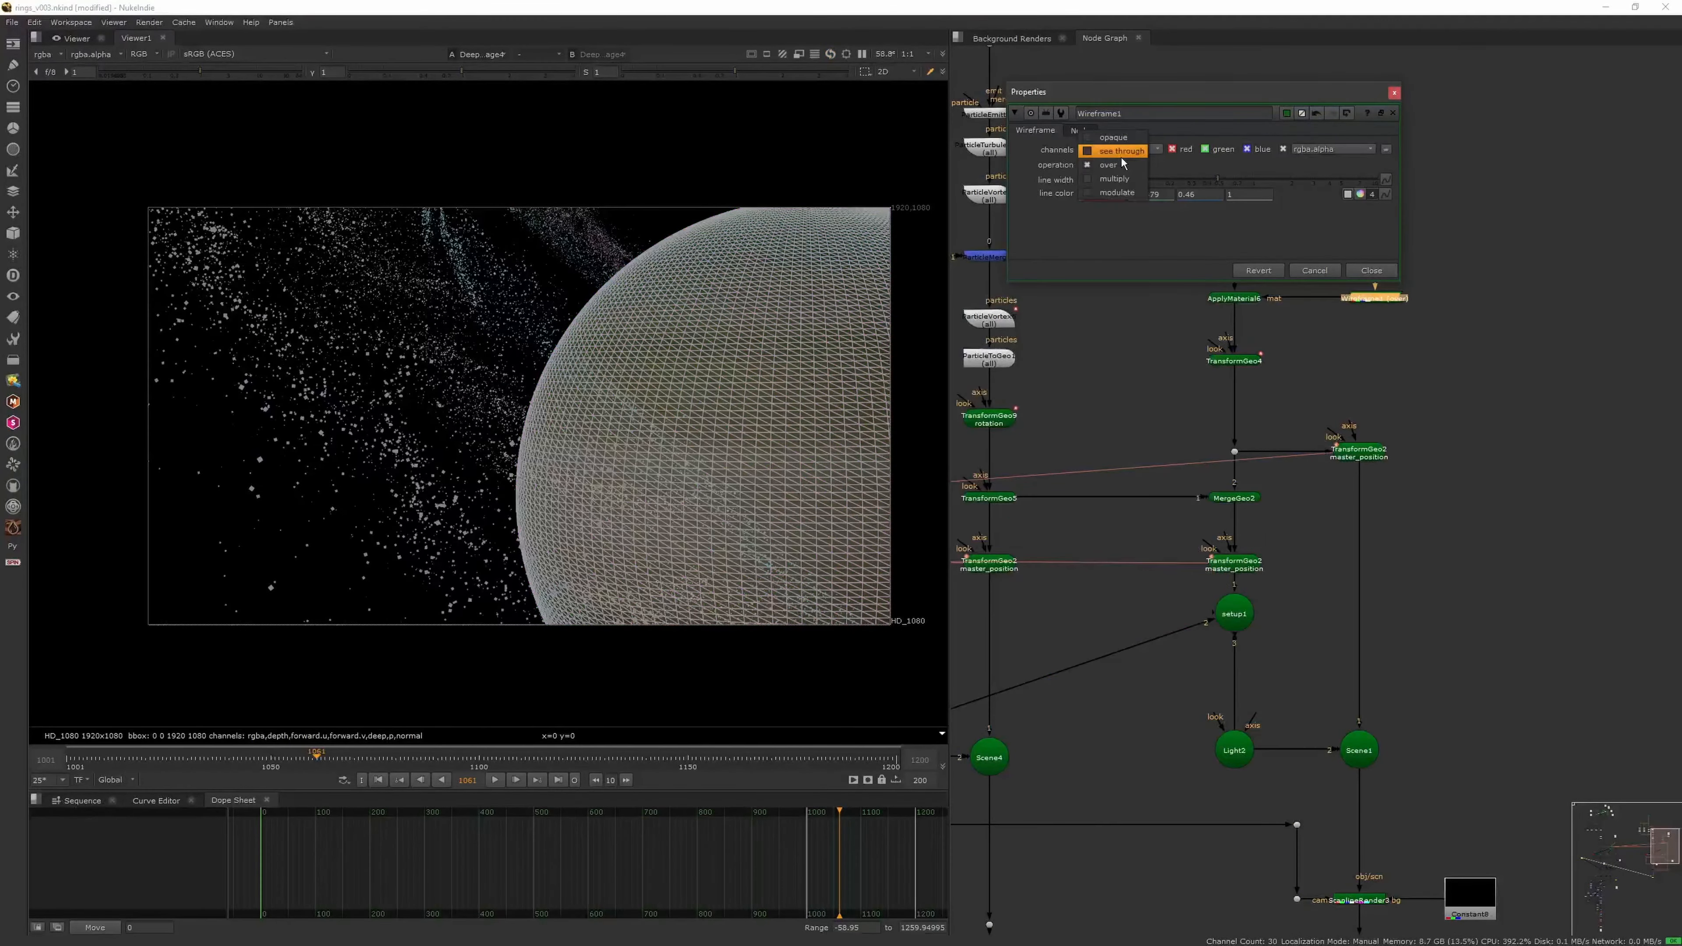
pyautogui.click(1121, 152)
pyautogui.click(1373, 195)
pyautogui.moveTo(1259, 193)
pyautogui.mouseDown()
pyautogui.moveTo(1212, 191)
pyautogui.moveTo(1241, 194)
pyautogui.mouseUp()
pyautogui.write('0.5')
pyautogui.press('Return')
pyautogui.click(1395, 92)
# Add a Shuffle node after DeepToImage4 and view its output
pyautogui.moveTo(1267, 581); pyautogui.dragTo(1424, 219, button='middle')
pyautogui.press('Tab')
pyautogui.write('shuffle')
pyautogui.press('Return')
pyautogui.click(1202, 610)
pyautogui.moveTo(1244, 698); pyautogui.dragTo(1262, 615)
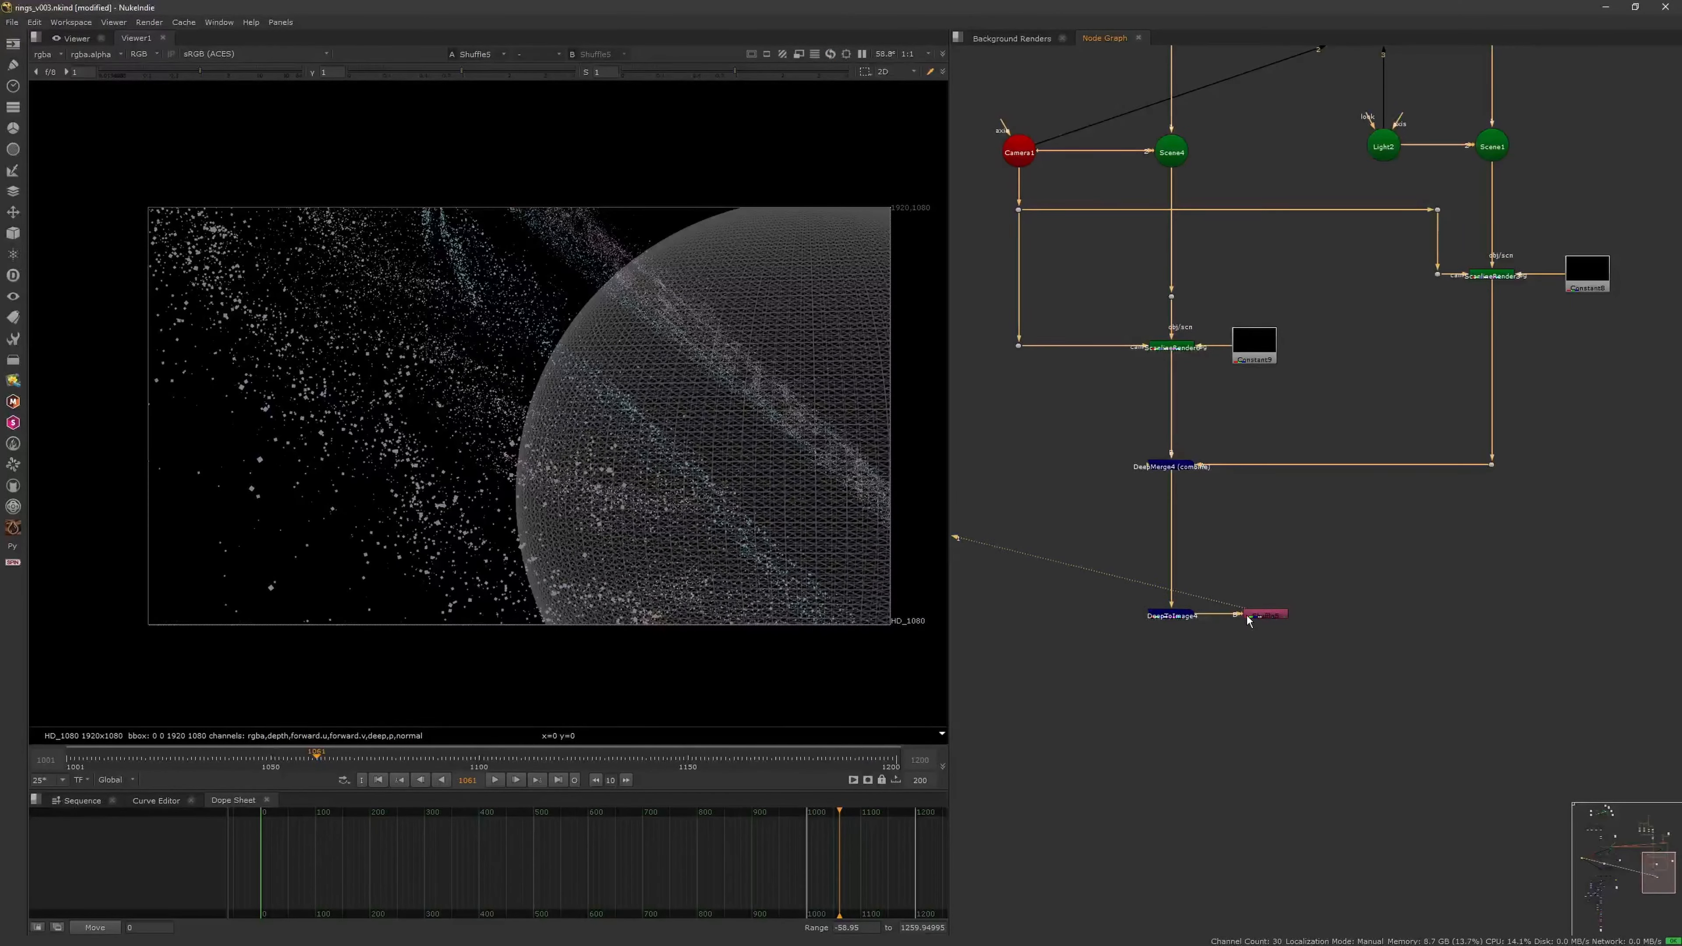
# Reroute the Shuffle's channels and add an Expression after it with an alpha formula that multiplies z, starting from z*2
pyautogui.doubleClick(1264, 615)
pyautogui.click(913, 703)
pyautogui.moveTo(979, 717); pyautogui.dragTo(1043, 756)
pyautogui.click(1202, 610)
pyautogui.press('Tab')
pyautogui.click(1150, 333)
pyautogui.write('z*2')
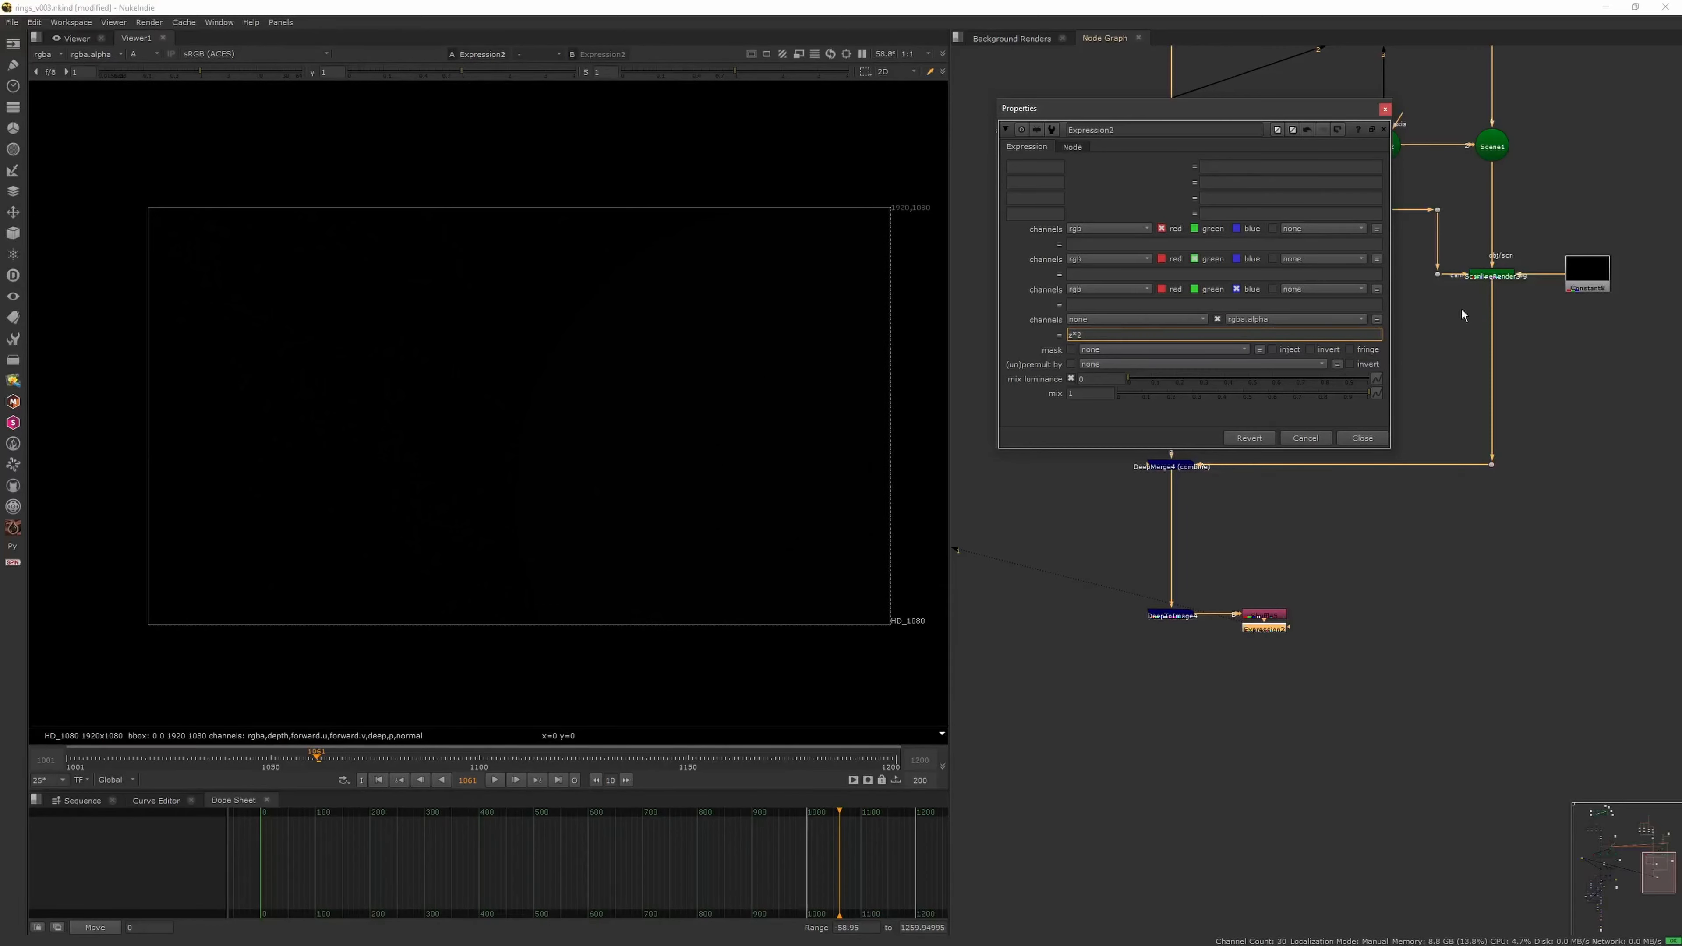
pyautogui.write('3')
pyautogui.click(1284, 614)
pyautogui.click(1385, 109)
# Attach an Expression to each of the particle and planet ScanlineRender outputs, adjust the alpha formula, and save the script
pyautogui.moveTo(1259, 544); pyautogui.dragTo(1309, 575, button='middle')
pyautogui.moveTo(1266, 647); pyautogui.dragTo(1222, 437)
pyautogui.moveTo(1323, 646); pyautogui.dragTo(1123, 435)
pyautogui.doubleClick(1123, 436)
pyautogui.click(1086, 333)
pyautogui.click(1385, 109)
pyautogui.hotkey('ctrl', 's')
pyautogui.moveTo(1472, 413); pyautogui.dragTo(1466, 418)
pyautogui.press('1')
# Add an Invert after the particle render's Expression and a Merge joining it with the particle render
pyautogui.click(1130, 439)
pyautogui.press('1')
pyautogui.click(1141, 497)
pyautogui.press('m')
pyautogui.click(1130, 281)
pyautogui.click(1112, 472)
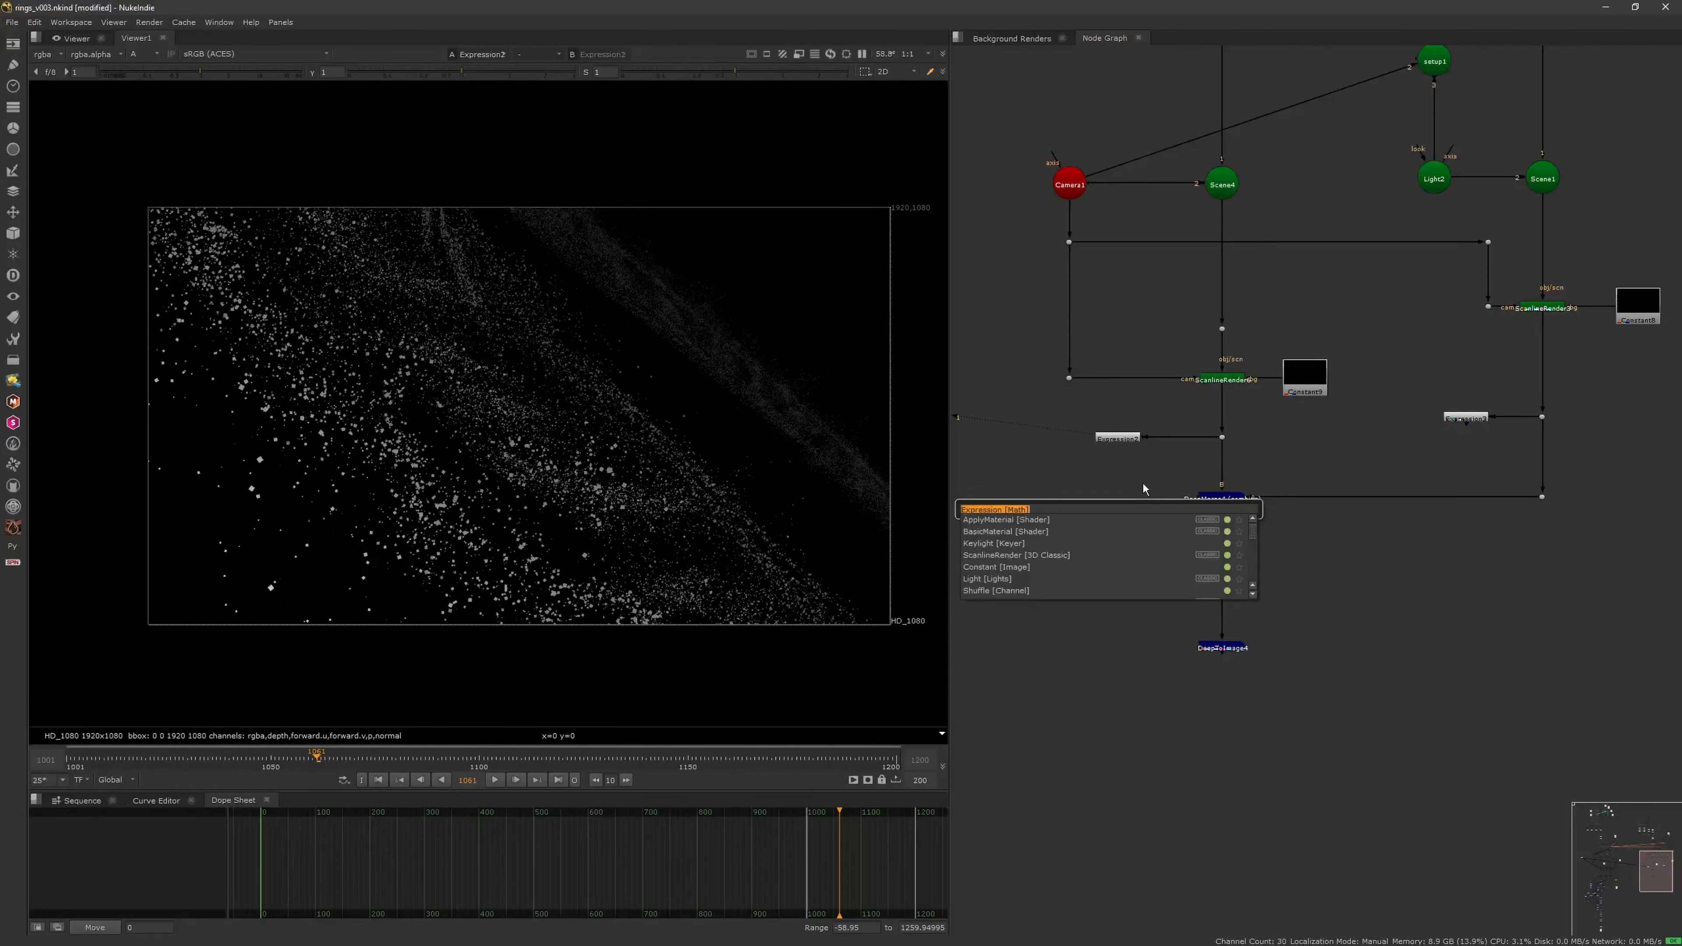
pyautogui.click(1120, 565)
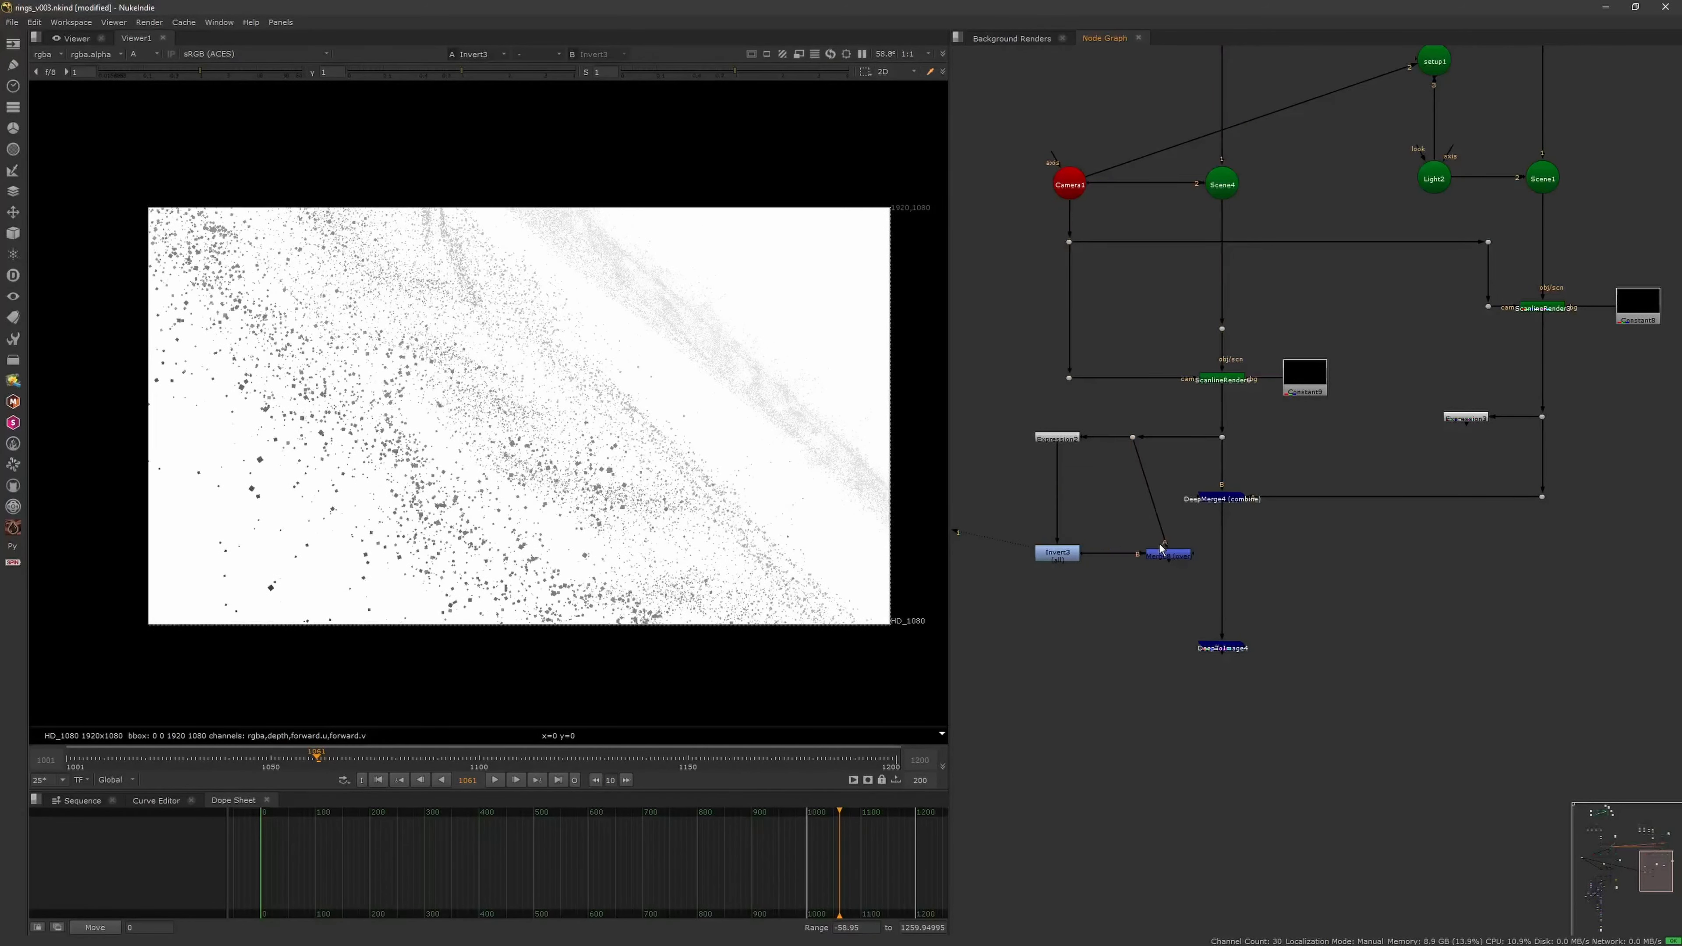
# Set the Merge's operation to mask, check the inverted alpha, and straighten the branch with the dot above the Merge
pyautogui.doubleClick(1135, 553)
pyautogui.click(836, 312)
pyautogui.click(838, 199)
pyautogui.click(1130, 281)
pyautogui.click(1060, 554)
pyautogui.press('1')
pyautogui.click(1134, 554)
pyautogui.moveTo(1149, 417); pyautogui.dragTo(1119, 455)
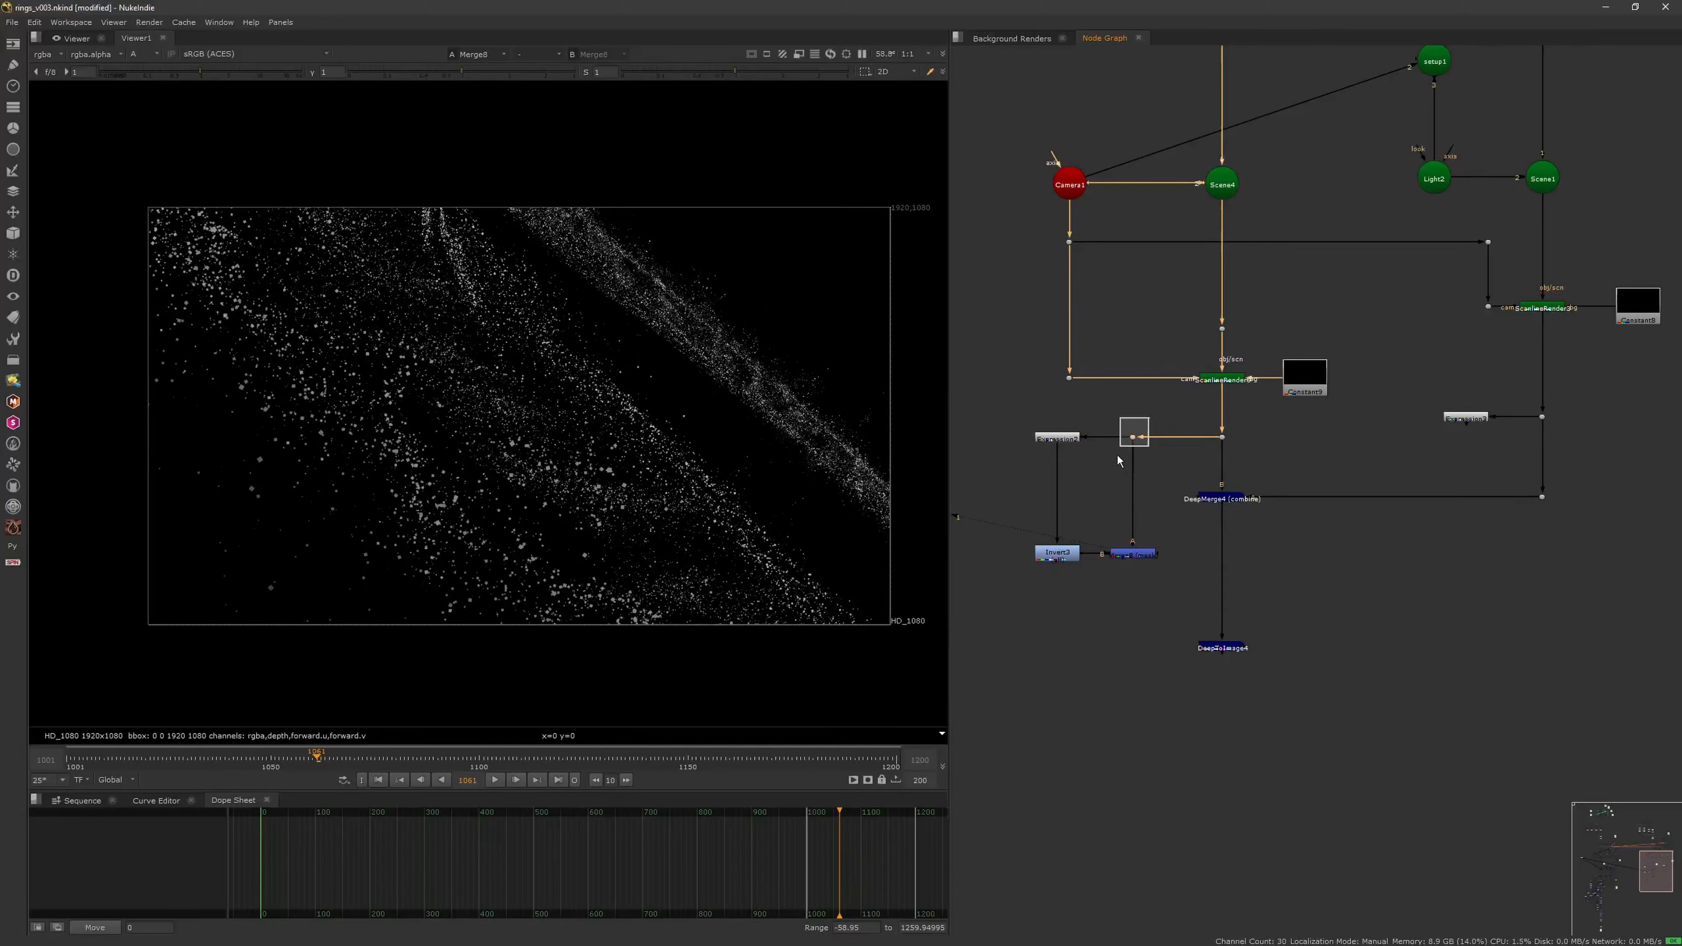
# Grade the inverted matte with reduced gain and feed the masked result into the mask of a Grade after DeepToImage4
pyautogui.click(1040, 535)
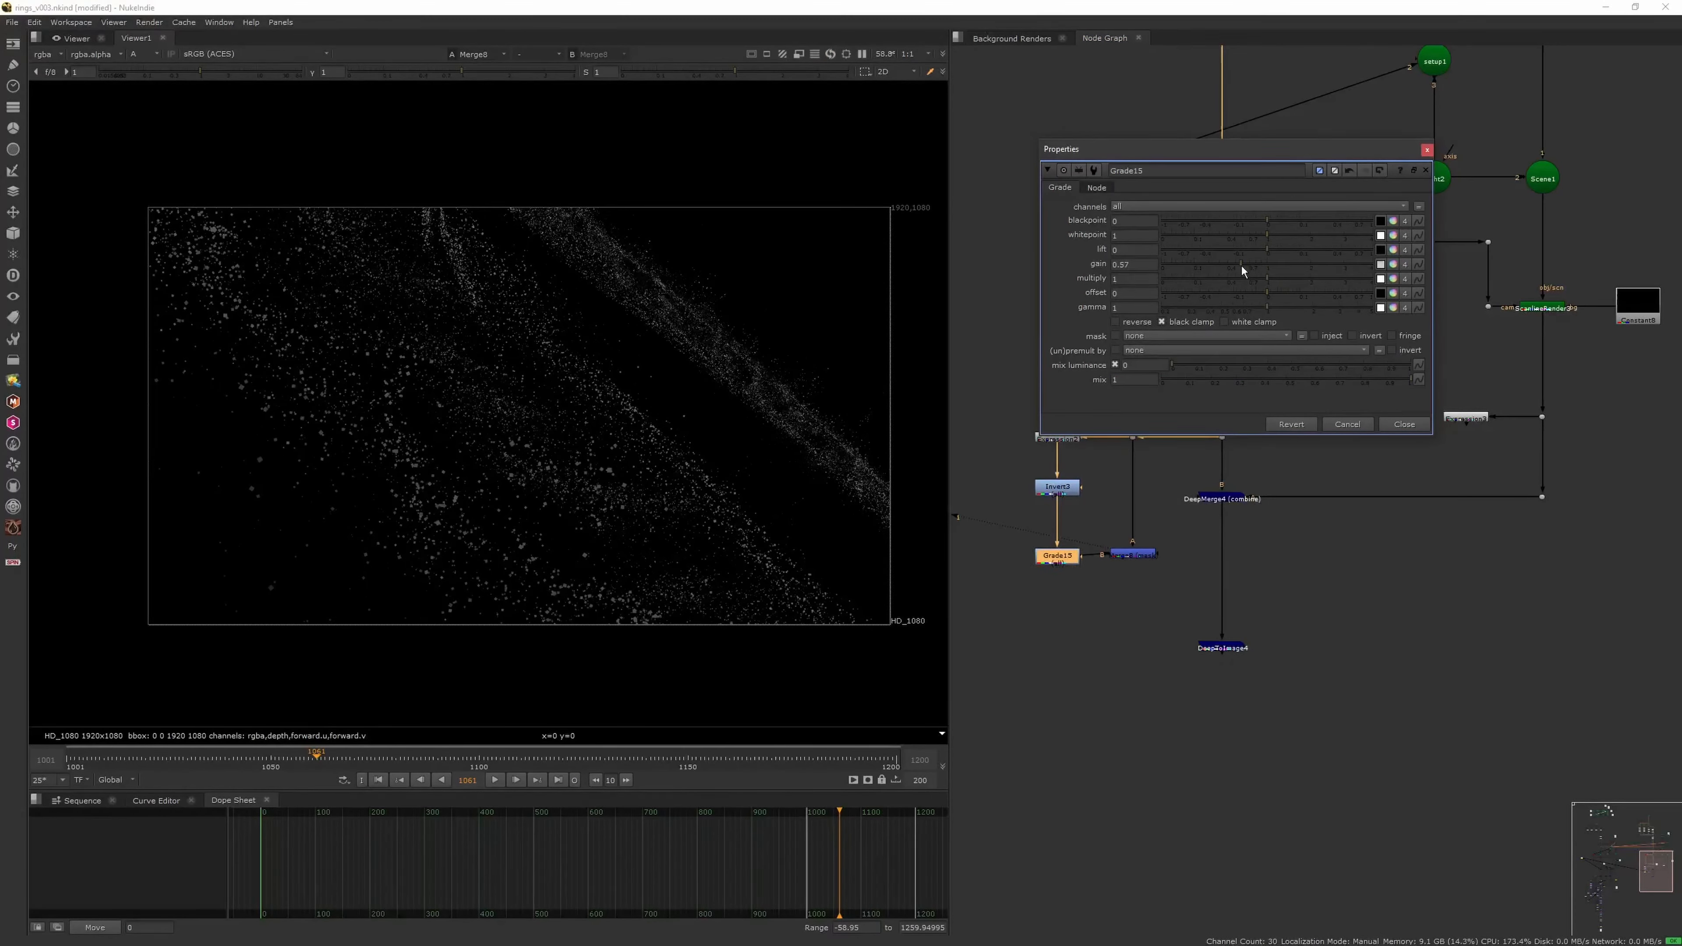
pyautogui.click(1169, 709)
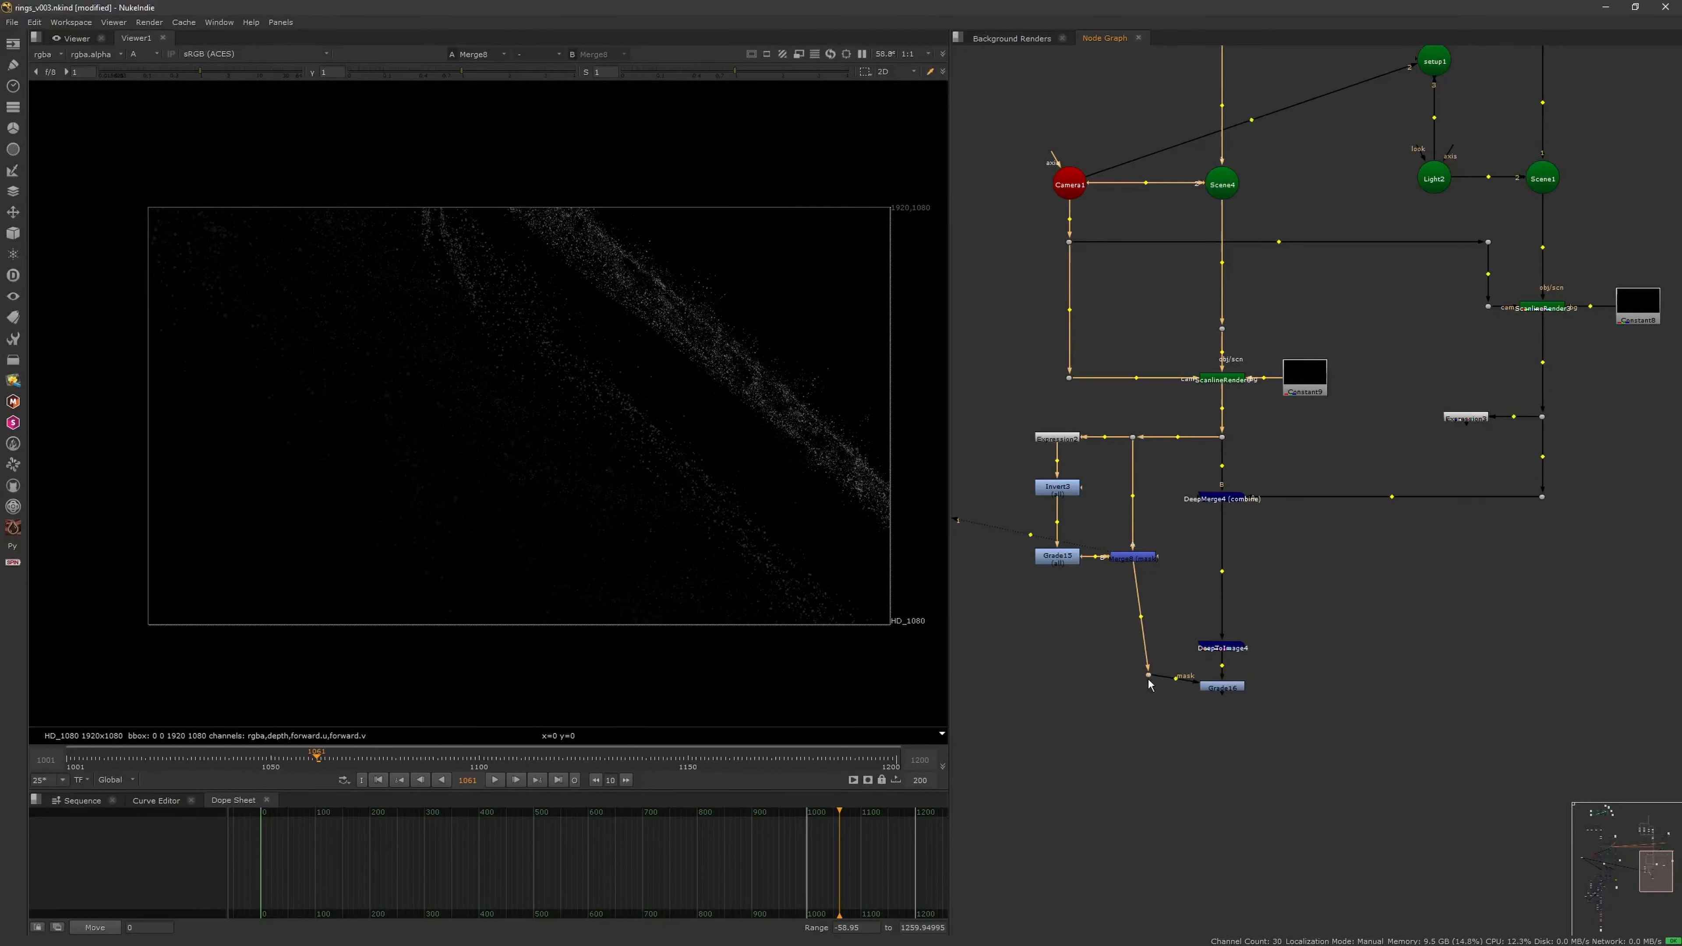
pyautogui.moveTo(1148, 676); pyautogui.dragTo(1133, 686)
# Compare Grade16 with the alpha of its mask and lower its gain to about 0.42
pyautogui.doubleClick(1222, 688)
pyautogui.press('1')
pyautogui.press('a')
pyautogui.click(1134, 557)
pyautogui.press('1')
pyautogui.press('a')
pyautogui.moveTo(947, 639); pyautogui.dragTo(905, 639)
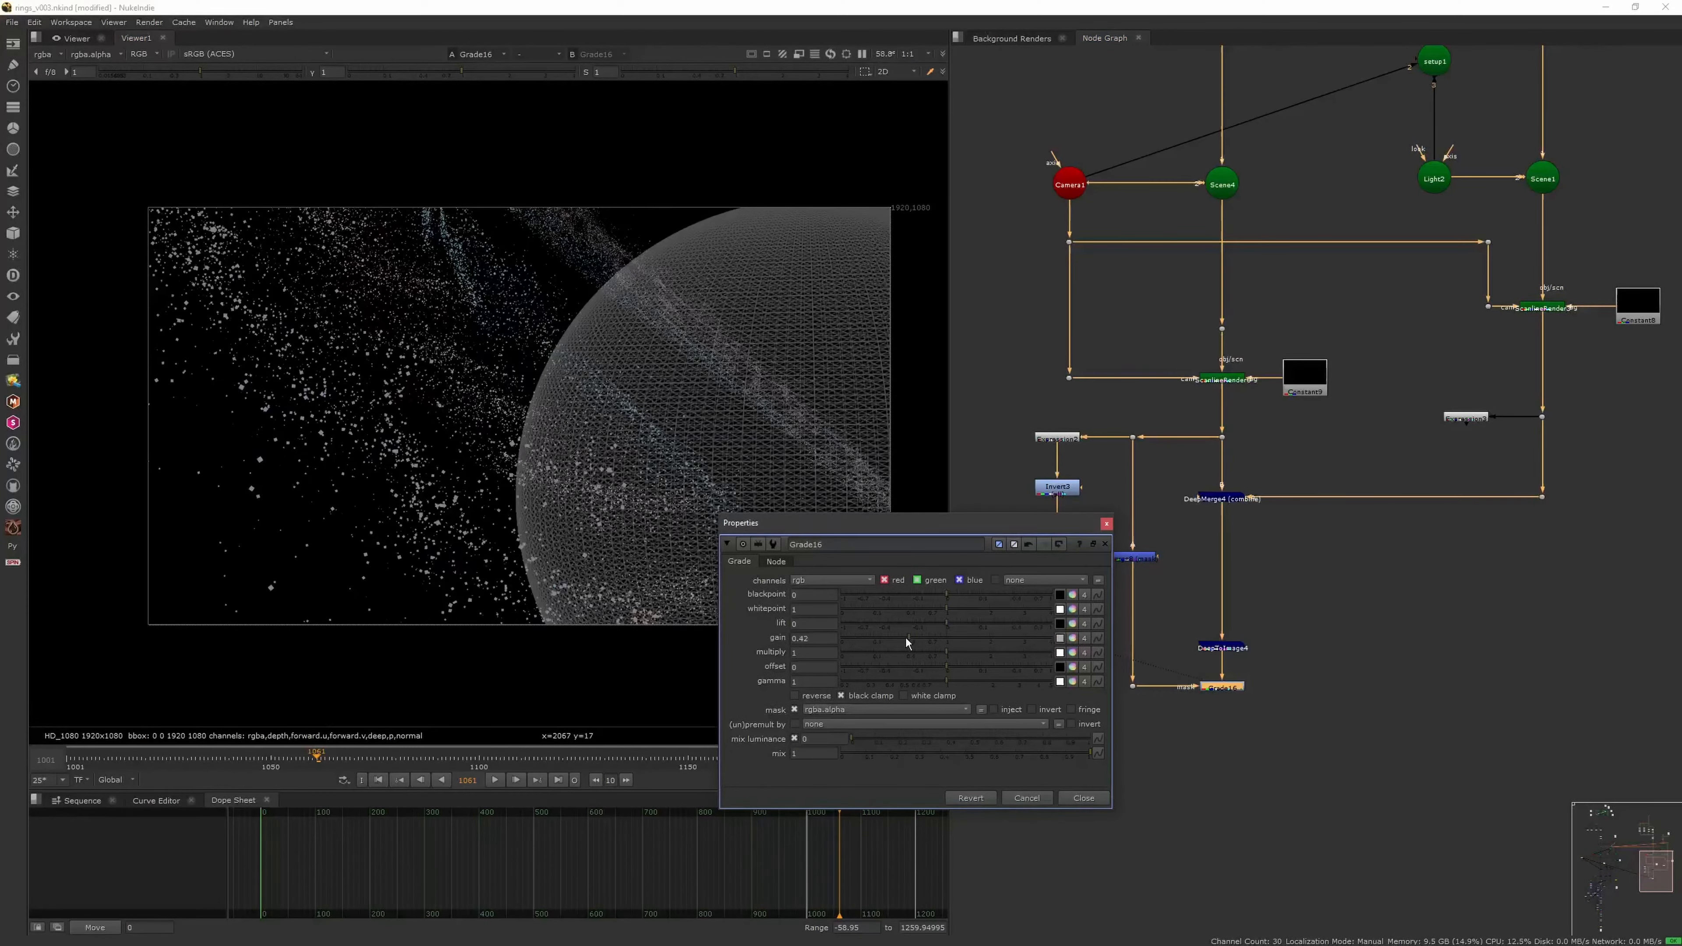
# Insert a Multiply node between the mask Merge and Grade16's mask input
pyautogui.click(1112, 595)
pyautogui.write('multi')
pyautogui.press('Return')
pyautogui.click(993, 557)
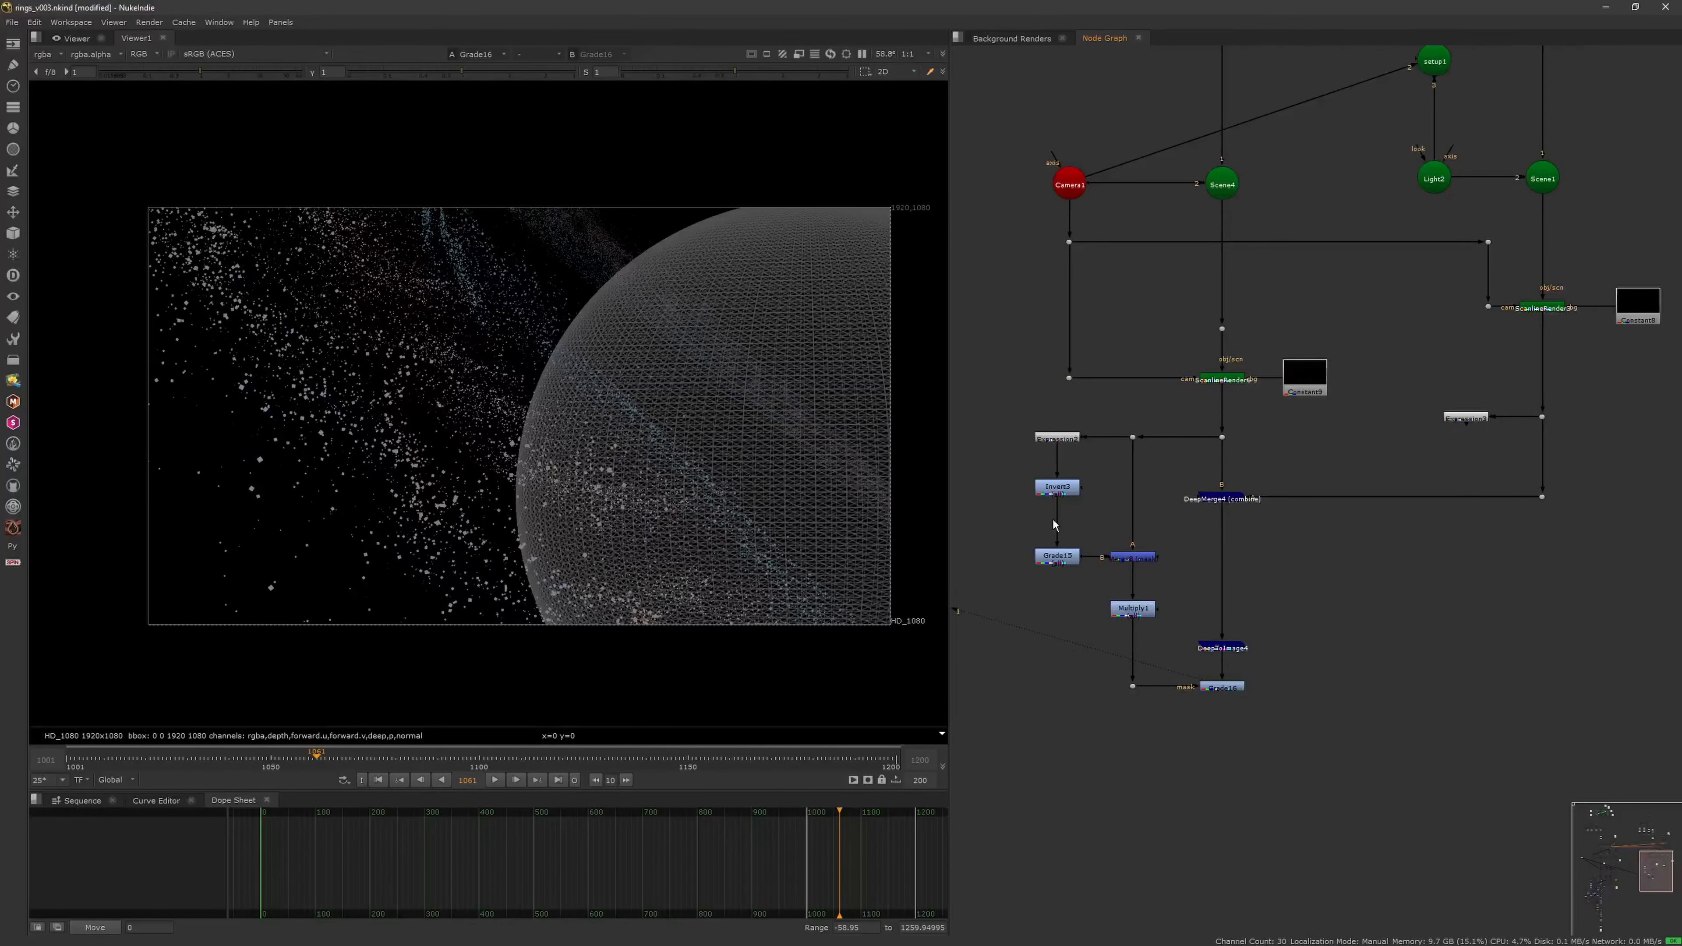
# Branch a copied Grade off the particle Expression with gain about 1.98 and gamma about 0.38 for a foreground matte
pyautogui.moveTo(989, 478); pyautogui.dragTo(1092, 462, button='middle')
pyautogui.click(1162, 422)
pyautogui.press('1')
pyautogui.press('a')
pyautogui.click(1169, 548)
pyautogui.hotkey('ctrl', 'c')
pyautogui.hotkey('ctrl', 'v')
pyautogui.press('1')
pyautogui.doubleClick(1080, 523)
pyautogui.moveTo(772, 570); pyautogui.dragTo(807, 571)
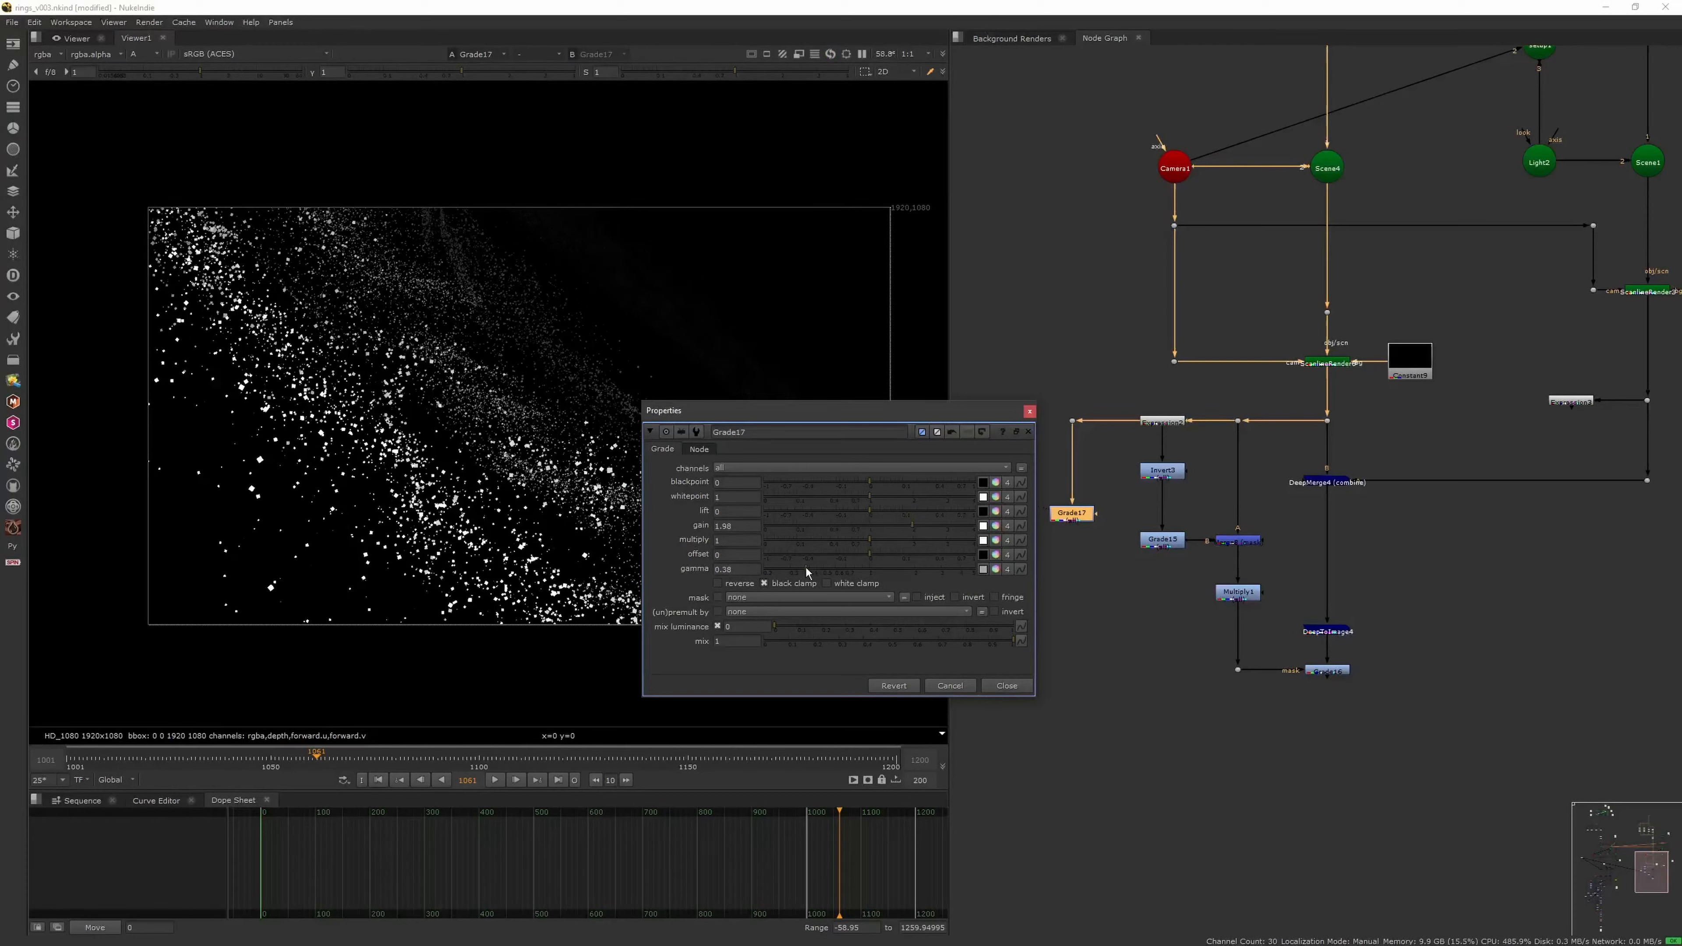
pyautogui.click(1026, 412)
# Add a Grade below Grade16, mask it with Grade17, and raise its gain to brighten the near particles
pyautogui.click(1329, 671)
pyautogui.moveTo(1130, 649); pyautogui.dragTo(1051, 679)
pyautogui.click(1349, 678)
pyautogui.press('1')
pyautogui.press('a')
pyautogui.moveTo(1352, 681); pyautogui.dragTo(1268, 566, button='middle')
pyautogui.doubleClick(1268, 564)
pyautogui.moveTo(1003, 617); pyautogui.dragTo(1041, 618)
pyautogui.click(1217, 458)
# Check DeepMerge4's effect at frame 1081 by toggling it, and switch its operation to holdout
pyautogui.moveTo(585, 761); pyautogui.dragTo(399, 759)
pyautogui.click(1258, 322)
pyautogui.press('d')
pyautogui.press('d')
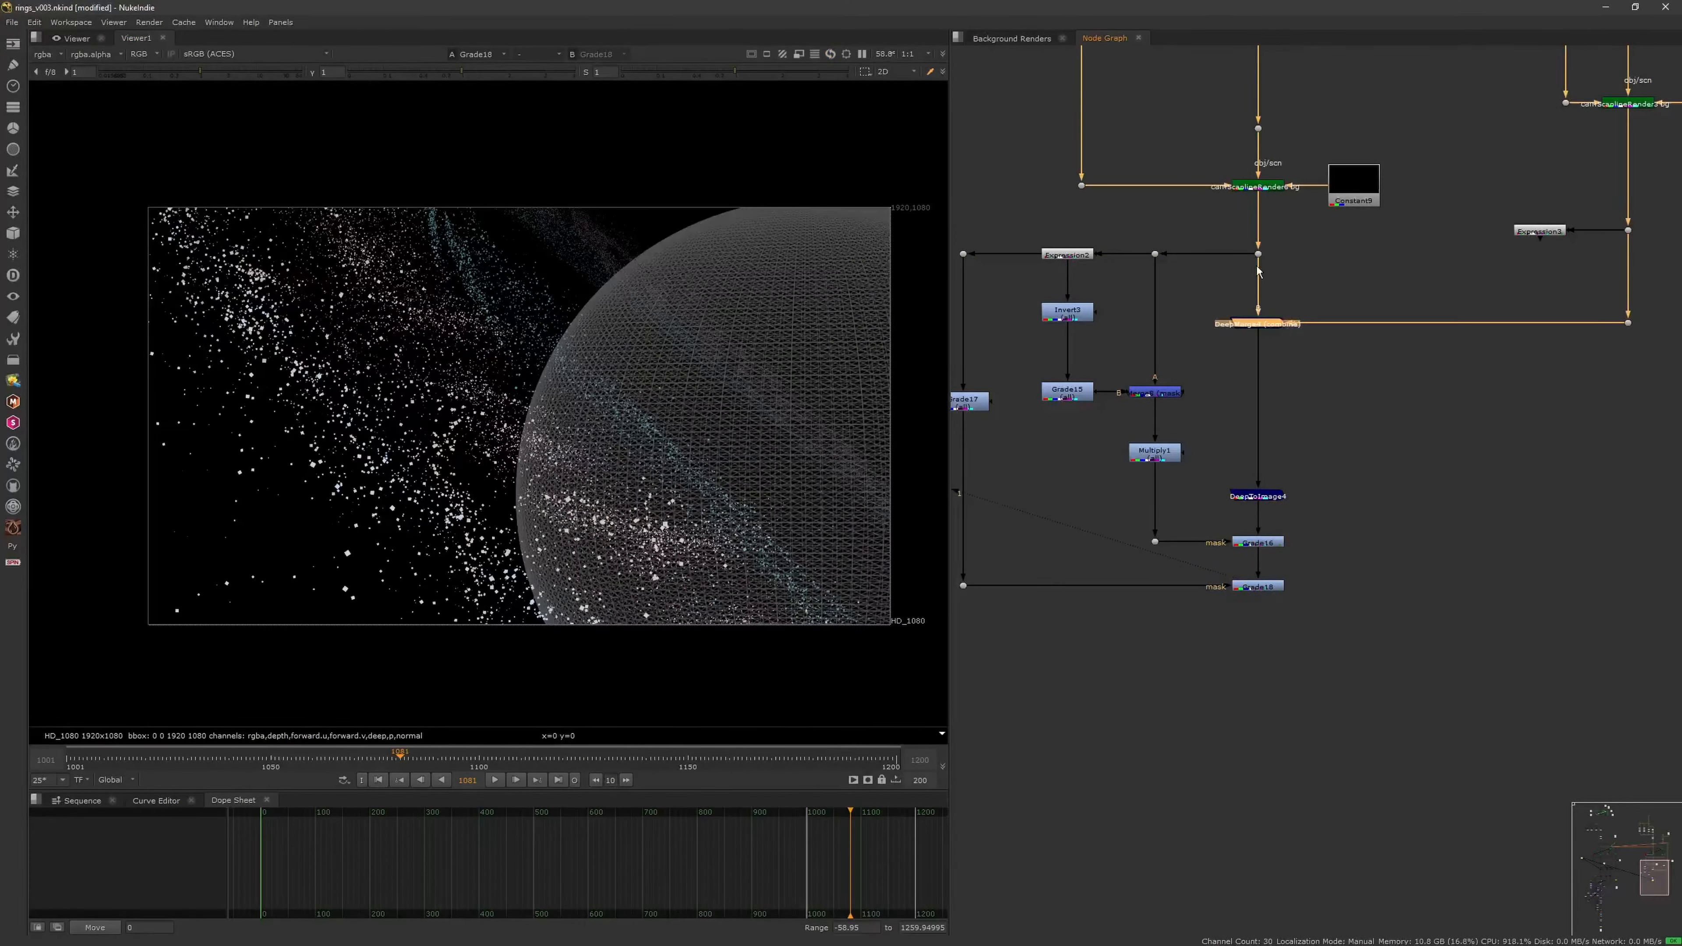
pyautogui.doubleClick(1258, 322)
pyautogui.click(1213, 257)
# Play the animation to review the held-out particle rings
pyautogui.moveTo(1292, 218); pyautogui.dragTo(1048, 887, button='middle')
pyautogui.moveTo(1291, 171); pyautogui.dragTo(1310, 189)
pyautogui.moveTo(1329, 408); pyautogui.dragTo(1394, 76, button='middle')
pyautogui.scroll(-3, 1395, 77)
pyautogui.click(495, 780)
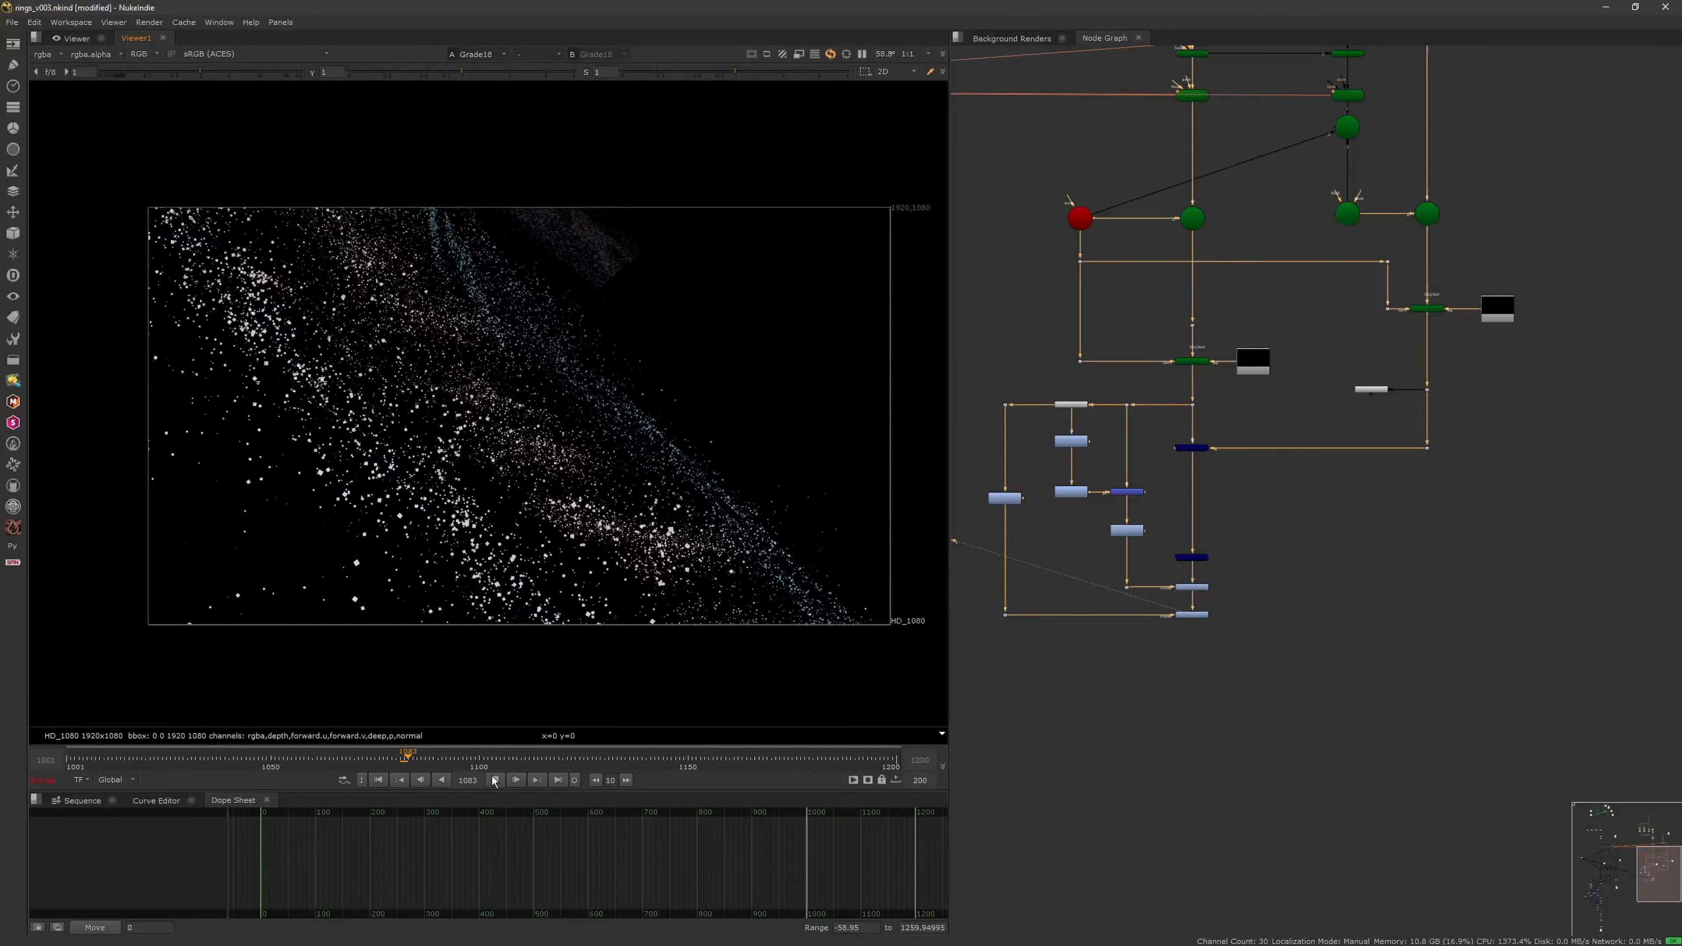
# Lower the end key of the rotation TransformGeo's Y rotation curve near frame 1200 and make its extrapolation linear
pyautogui.moveTo(1147, 191); pyautogui.dragTo(1233, 358, button='middle')
pyautogui.moveTo(1292, 63); pyautogui.dragTo(1212, 292, button='middle')
pyautogui.scroll(4, 1212, 292)
pyautogui.scroll(-7, 1319, 325)
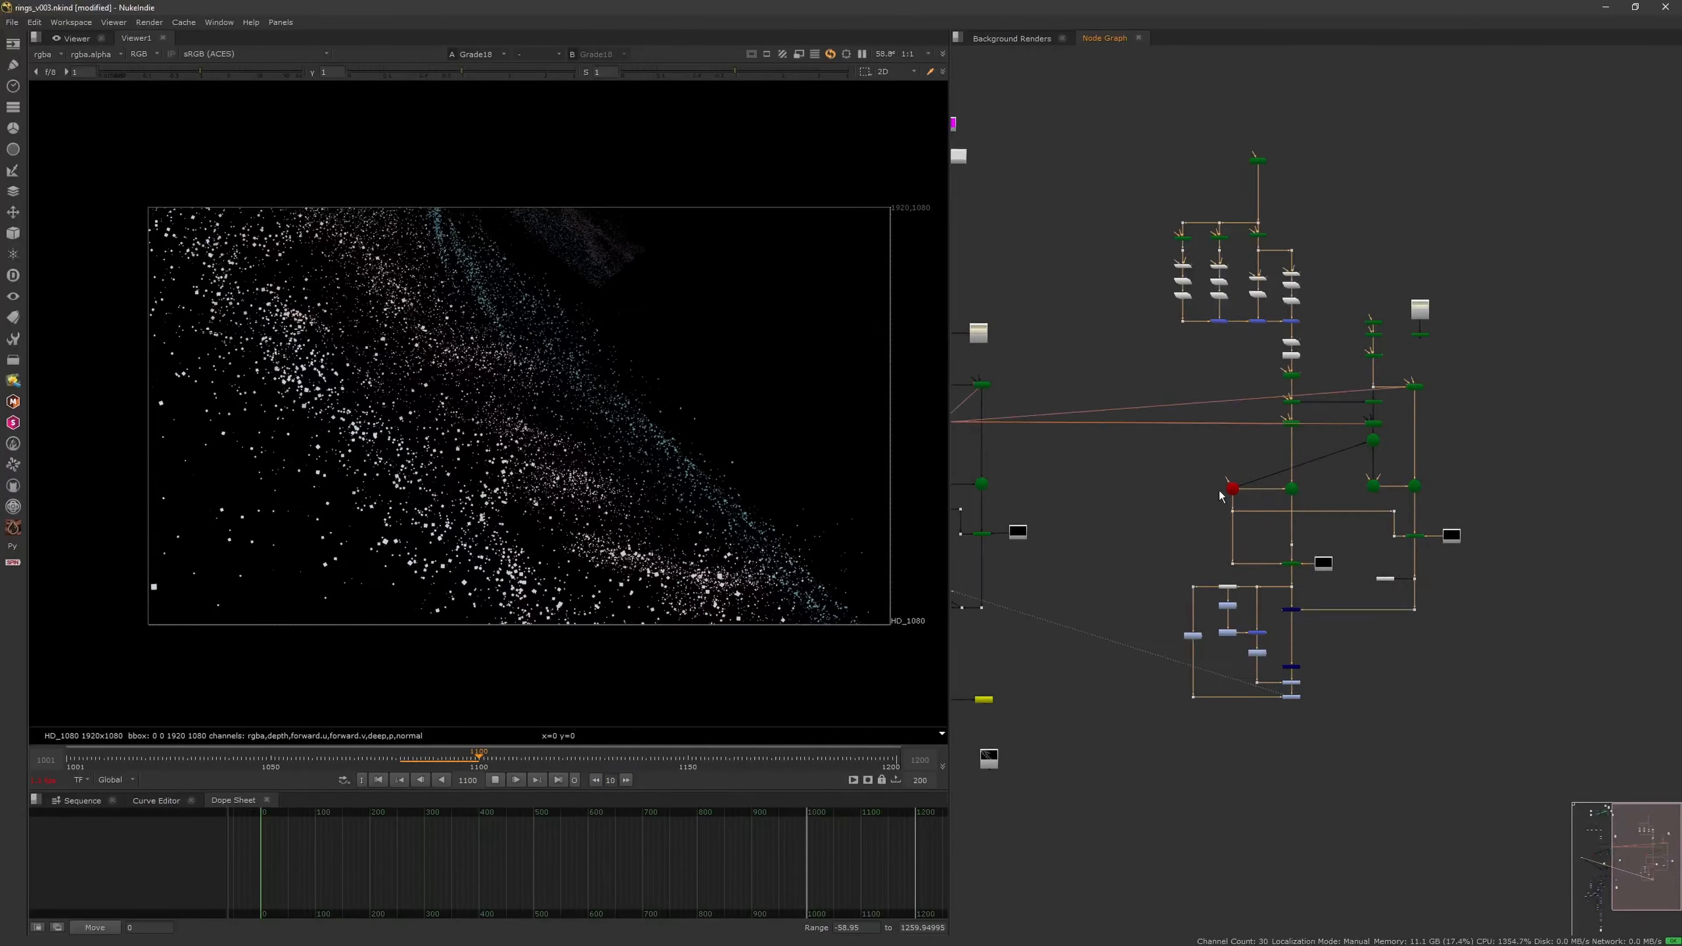
pyautogui.scroll(3, 1224, 493)
pyautogui.moveTo(1224, 494); pyautogui.dragTo(1154, 347, button='middle')
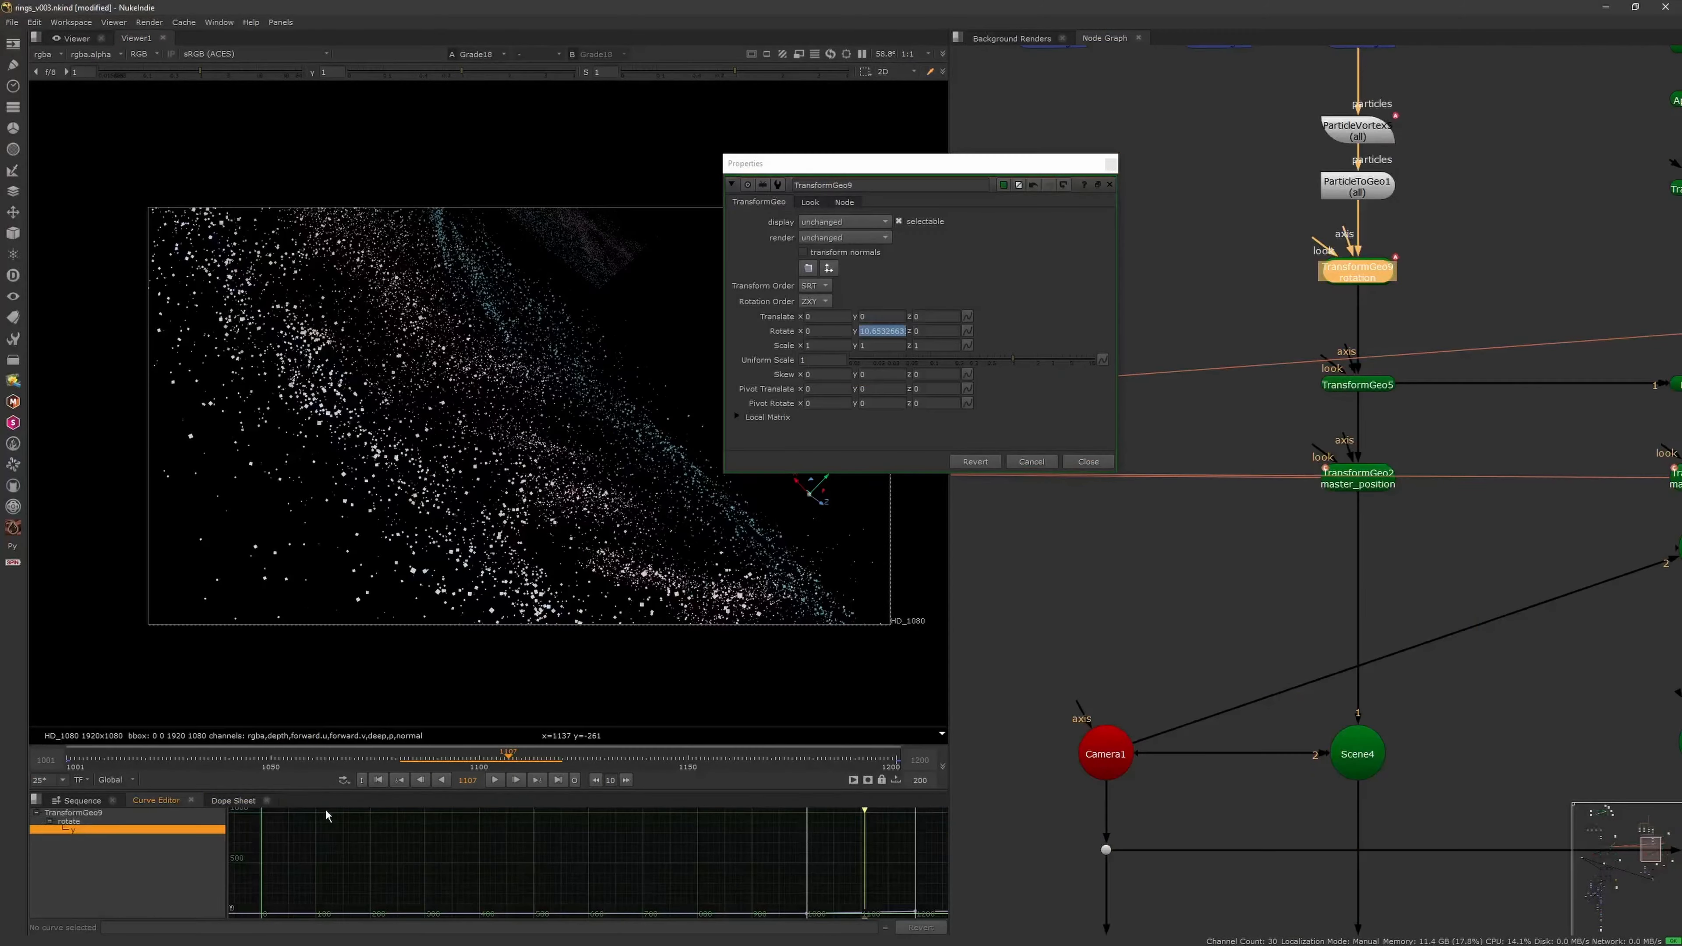
pyautogui.moveTo(325, 791); pyautogui.dragTo(325, 694)
pyautogui.press('f')
pyautogui.moveTo(916, 721); pyautogui.dragTo(917, 877)
pyautogui.rightClick(916, 877)
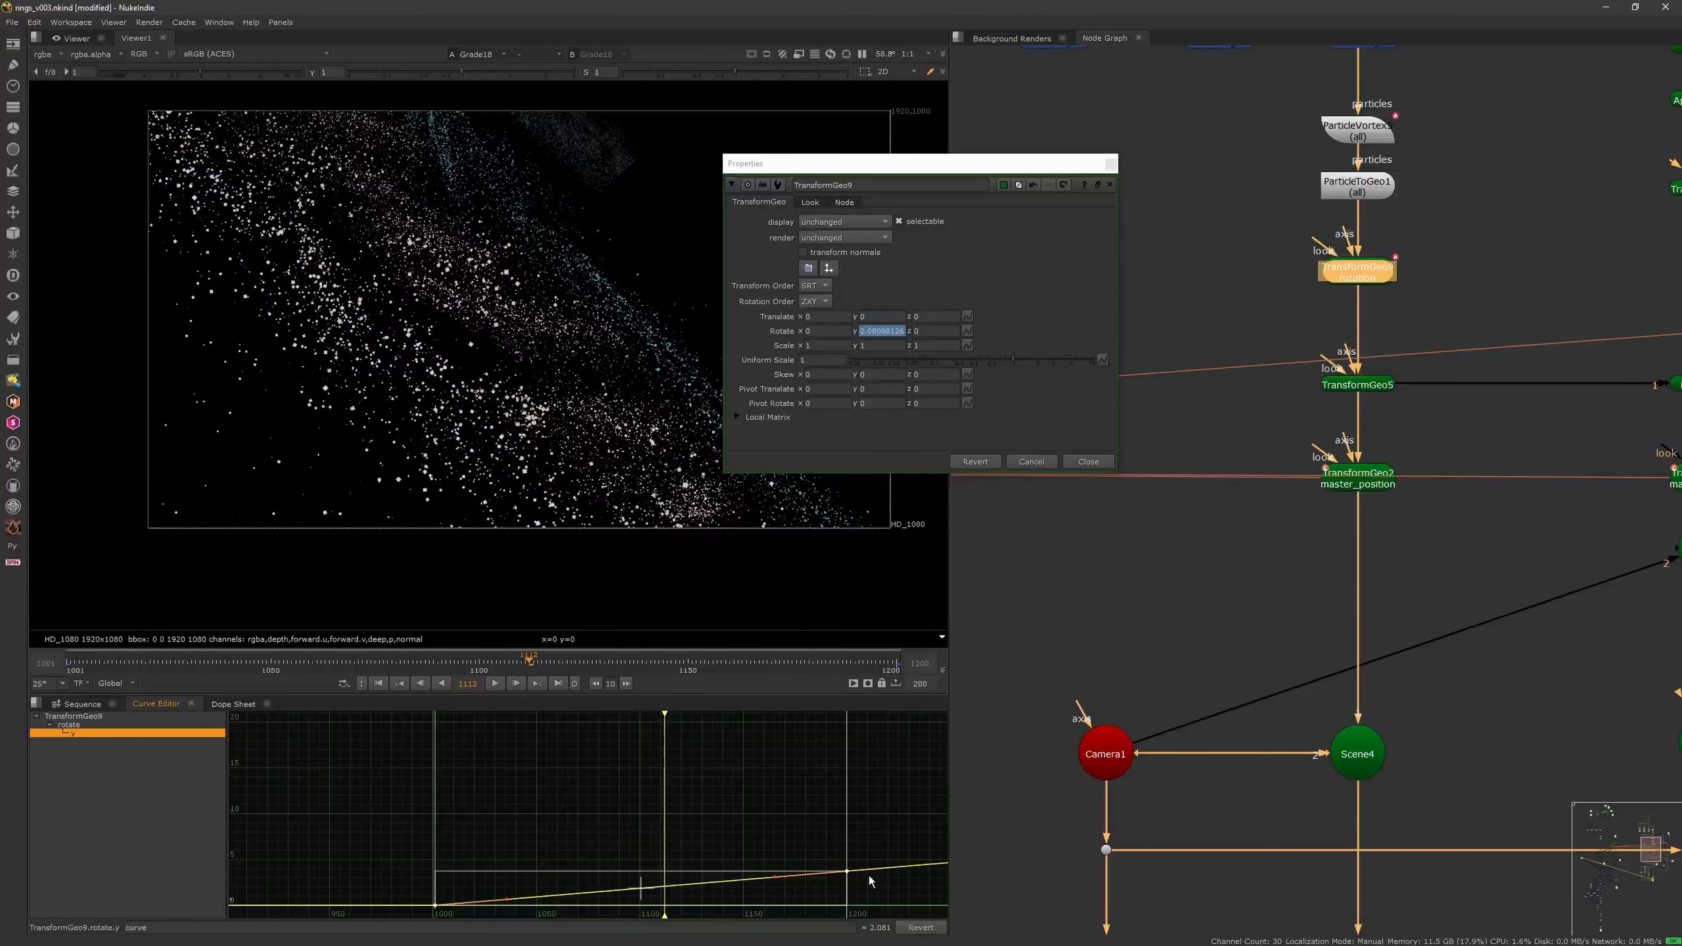
pyautogui.click(428, 844)
pyautogui.moveTo(676, 825); pyautogui.dragTo(646, 823, button='middle')
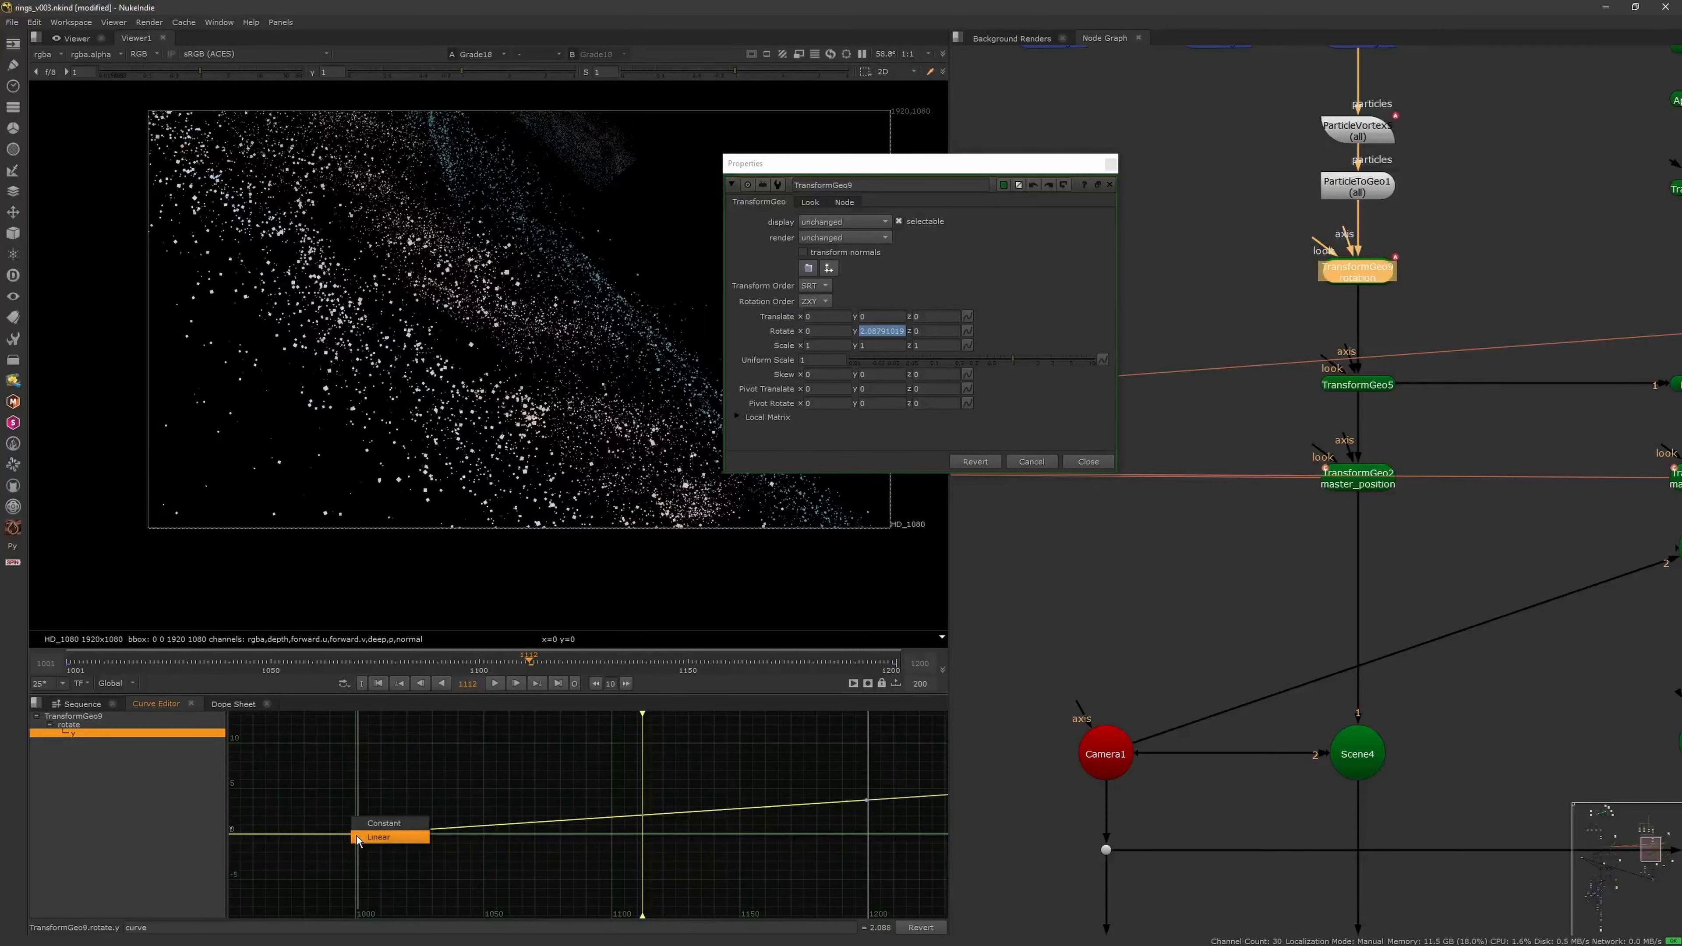
pyautogui.click(233, 704)
pyautogui.click(157, 704)
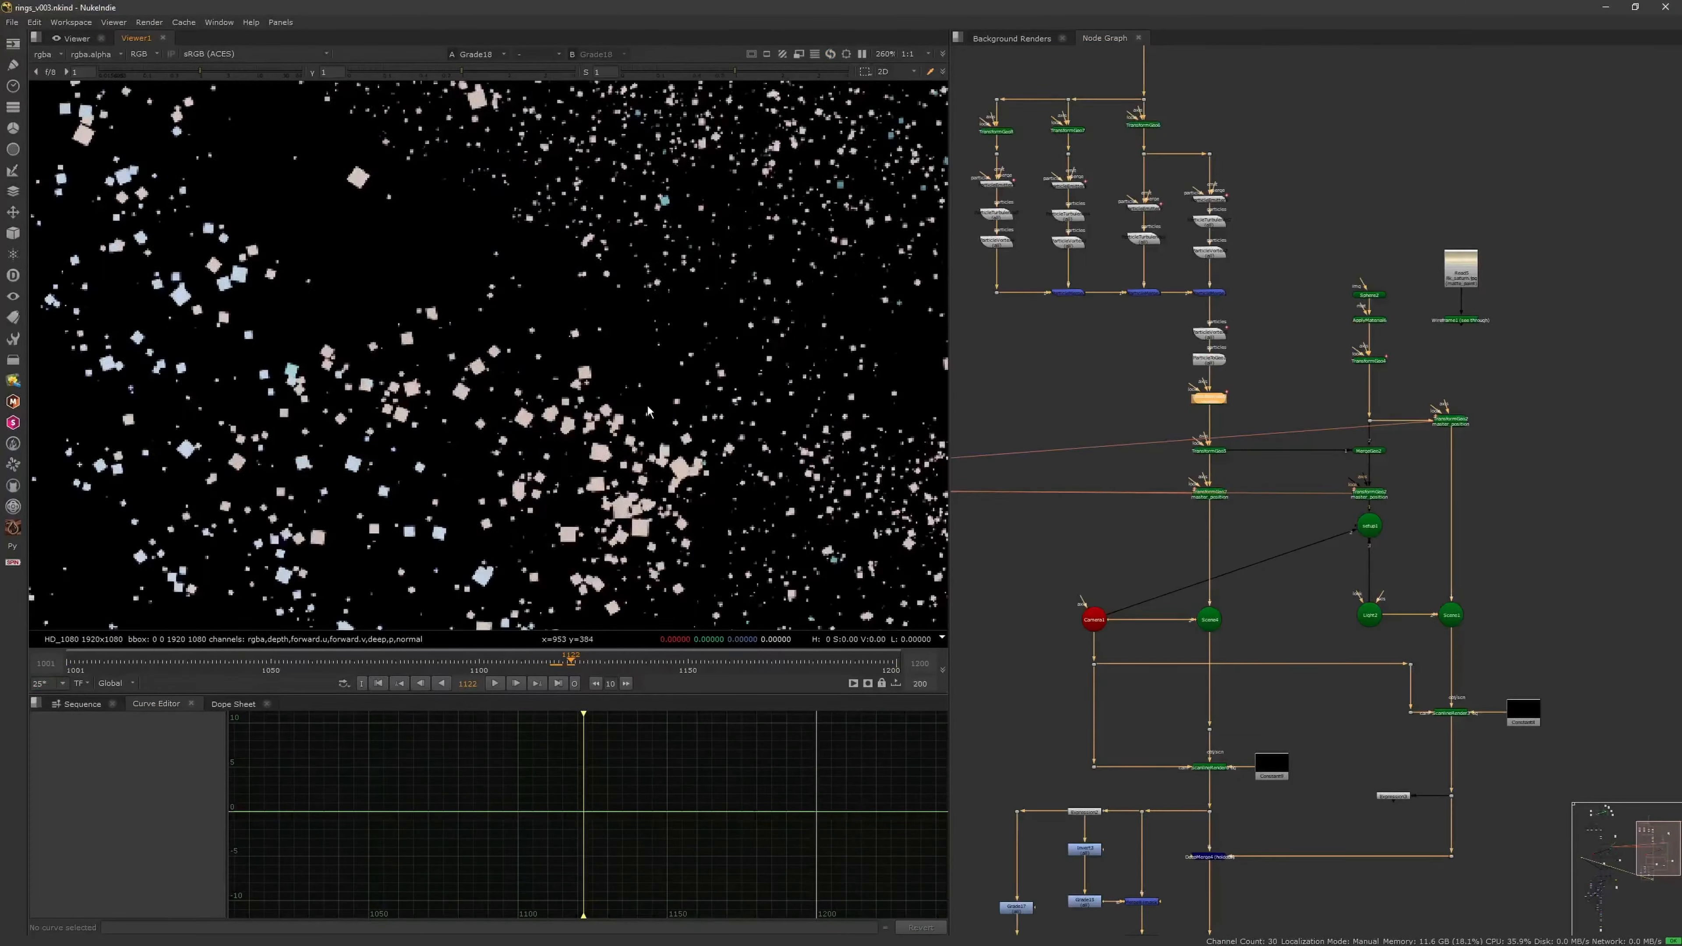
# Add an exponential glow after Grade18 with highlight range point B at about 0.178, and raise its intensity and size
pyautogui.press('Tab')
pyautogui.write('glow')
pyautogui.press('Return')
pyautogui.press('1')
pyautogui.moveTo(1124, 580); pyautogui.dragTo(974, 580)
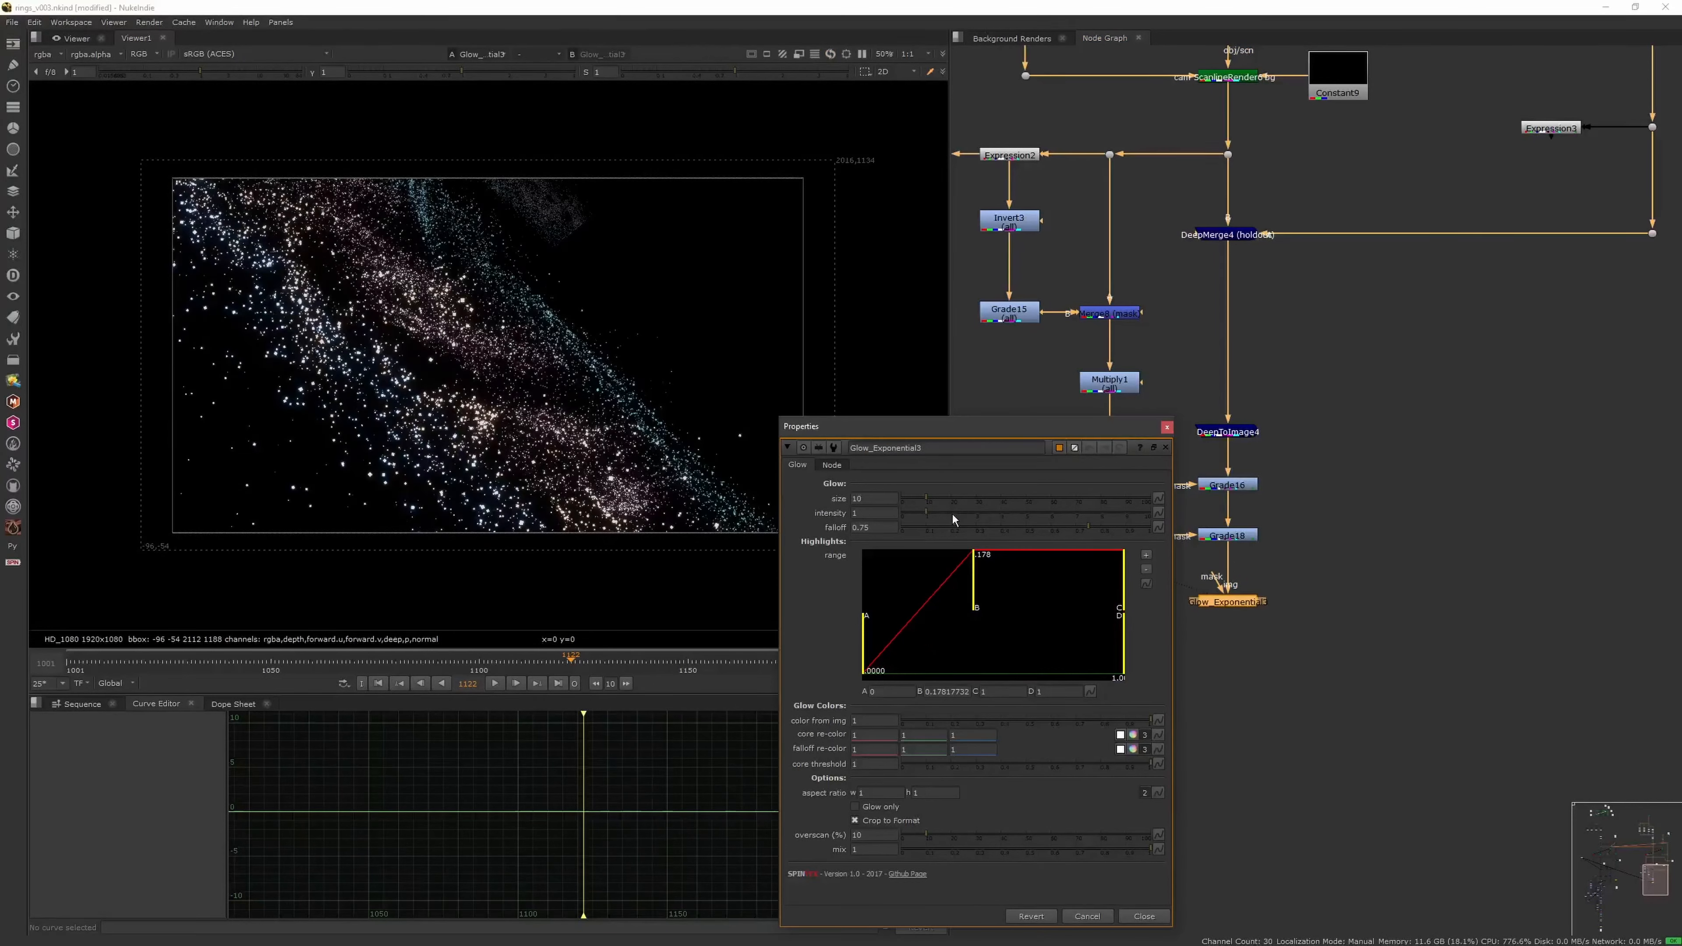
pyautogui.moveTo(954, 514); pyautogui.dragTo(998, 513)
pyautogui.moveTo(910, 499); pyautogui.dragTo(931, 499)
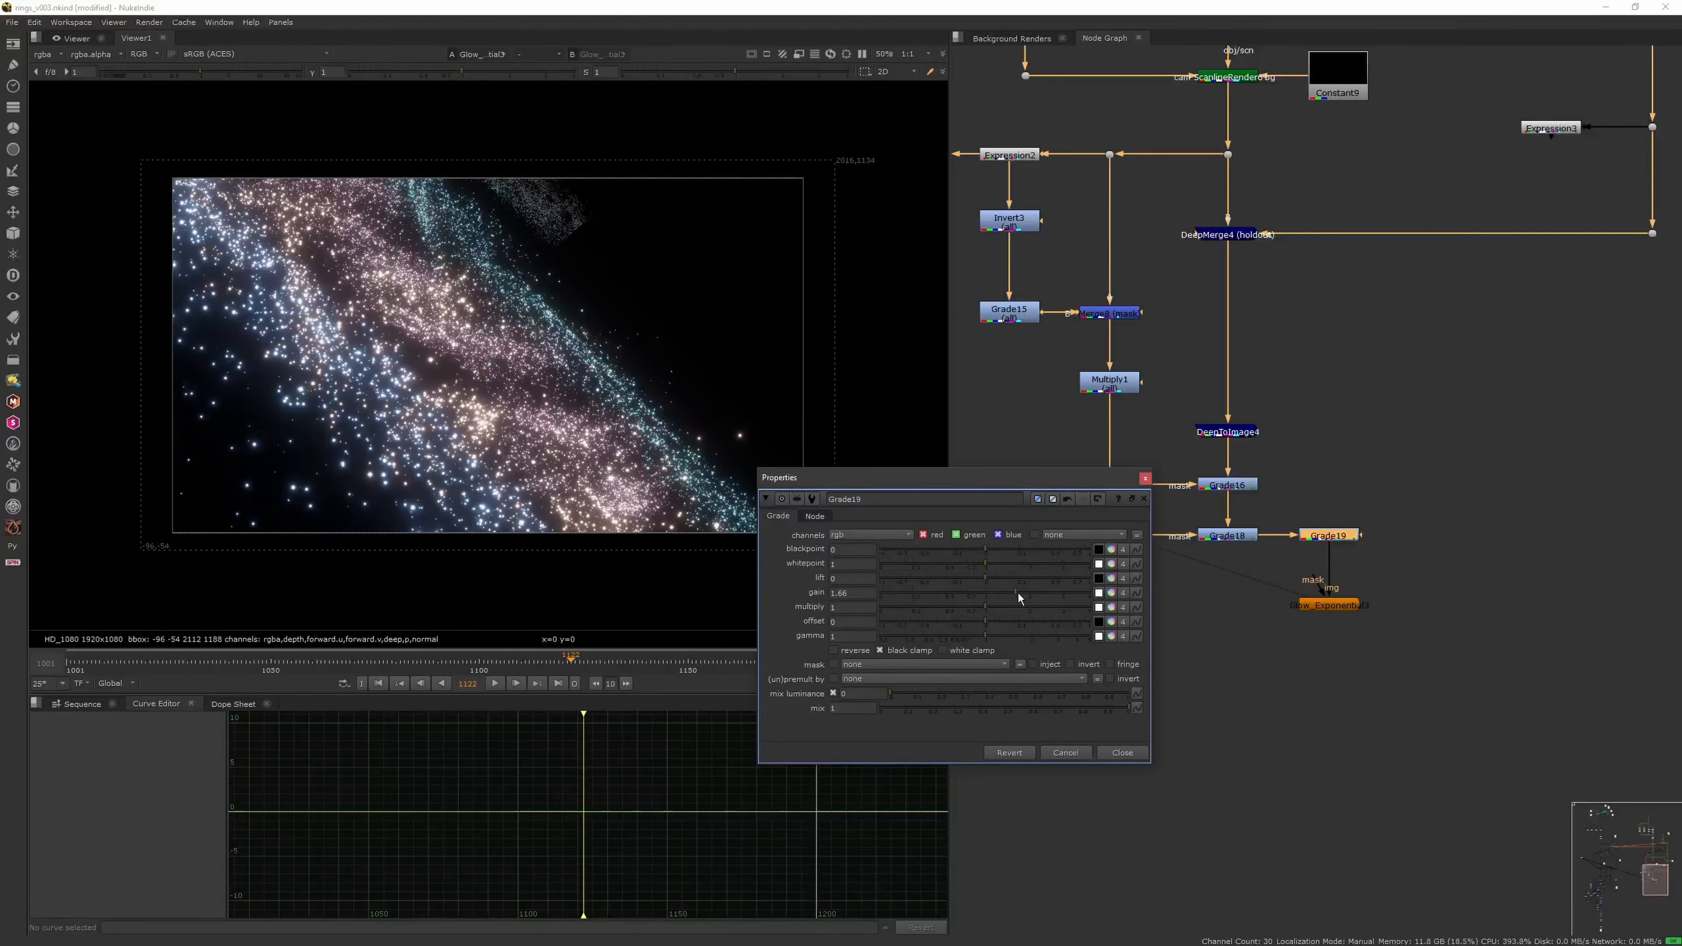
# Set the operation of the Merge combining the glow with Grade18 to plus, and align the dot above the matte Expression
pyautogui.click(881, 628)
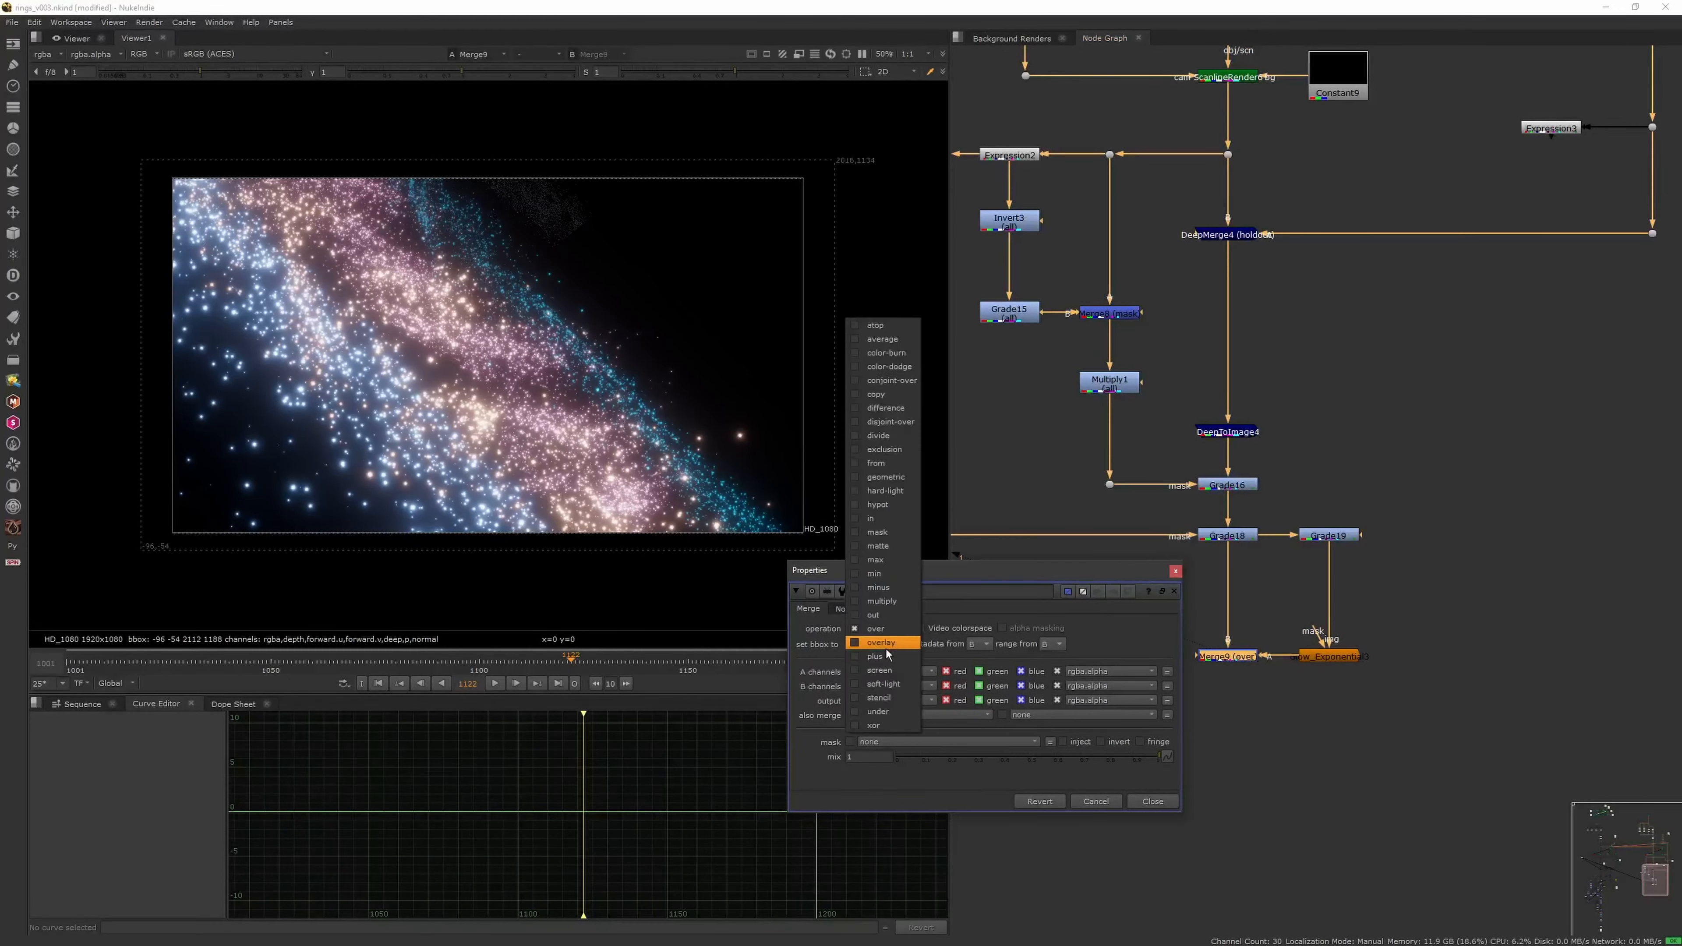
pyautogui.click(881, 656)
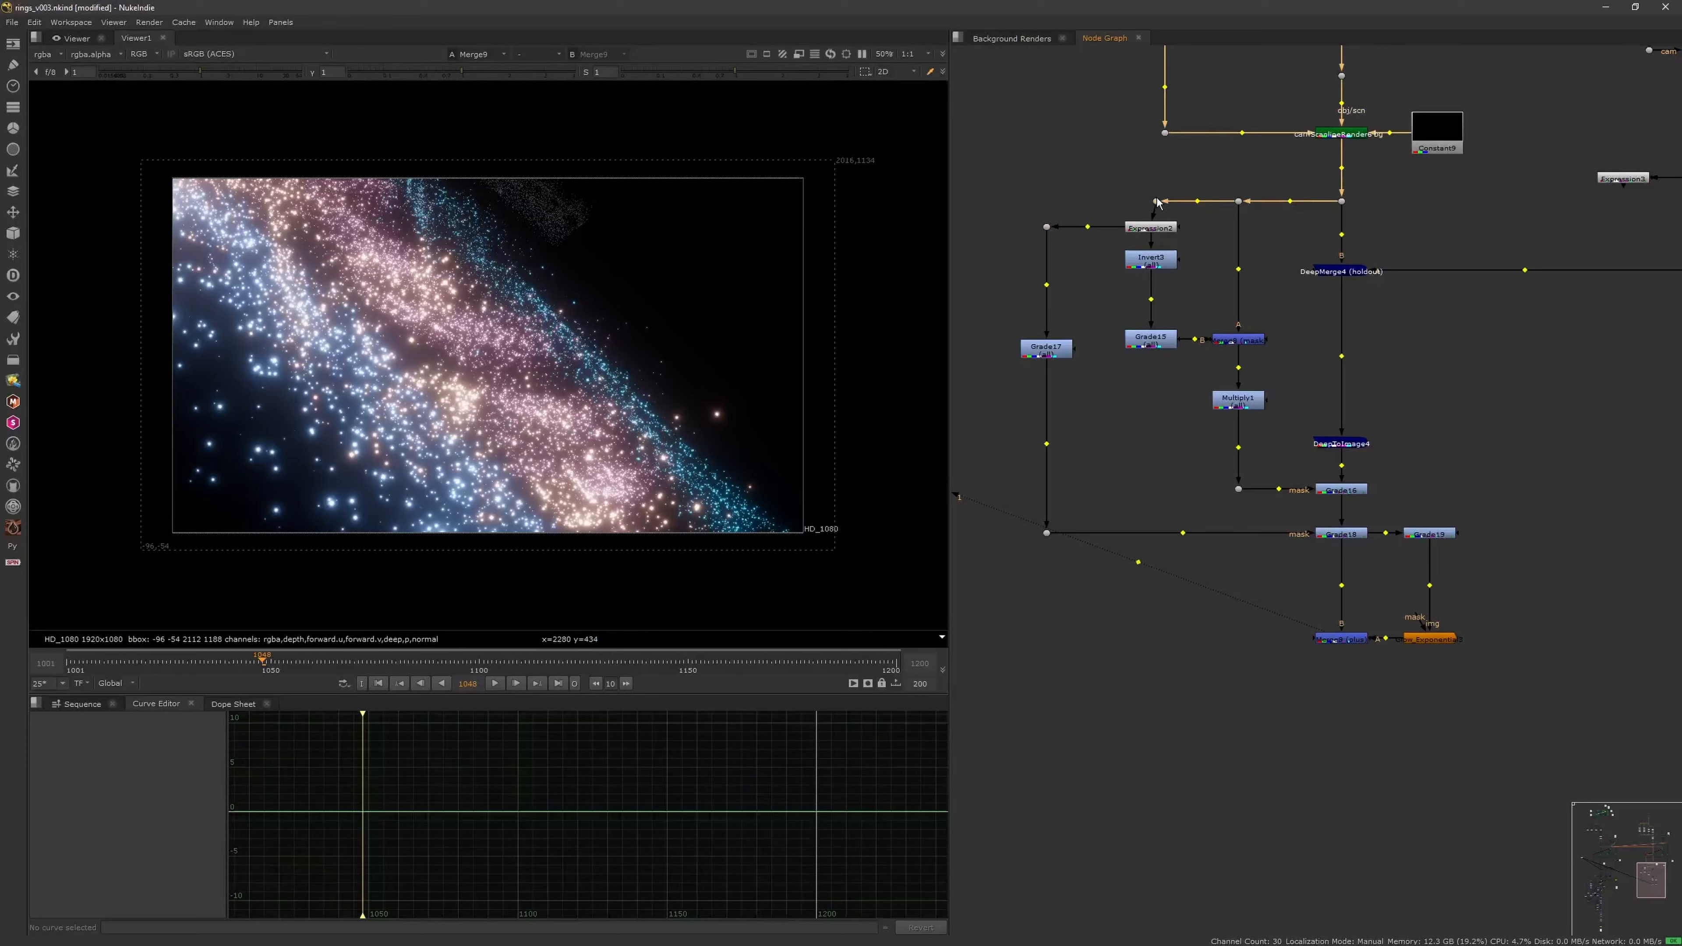
pyautogui.moveTo(1157, 202); pyautogui.dragTo(1152, 202)
# Examine all available layers with a temporary LayerContactSheet below the glow Merge, and delete the node
pyautogui.moveTo(1279, 669); pyautogui.dragTo(1260, 462, button='middle')
pyautogui.press('Tab')
pyautogui.press('Return')
pyautogui.moveTo(1231, 531); pyautogui.dragTo(1324, 430)
pyautogui.press('1')
pyautogui.doubleClick(1270, 712)
pyautogui.scroll(-3, 624, 546)
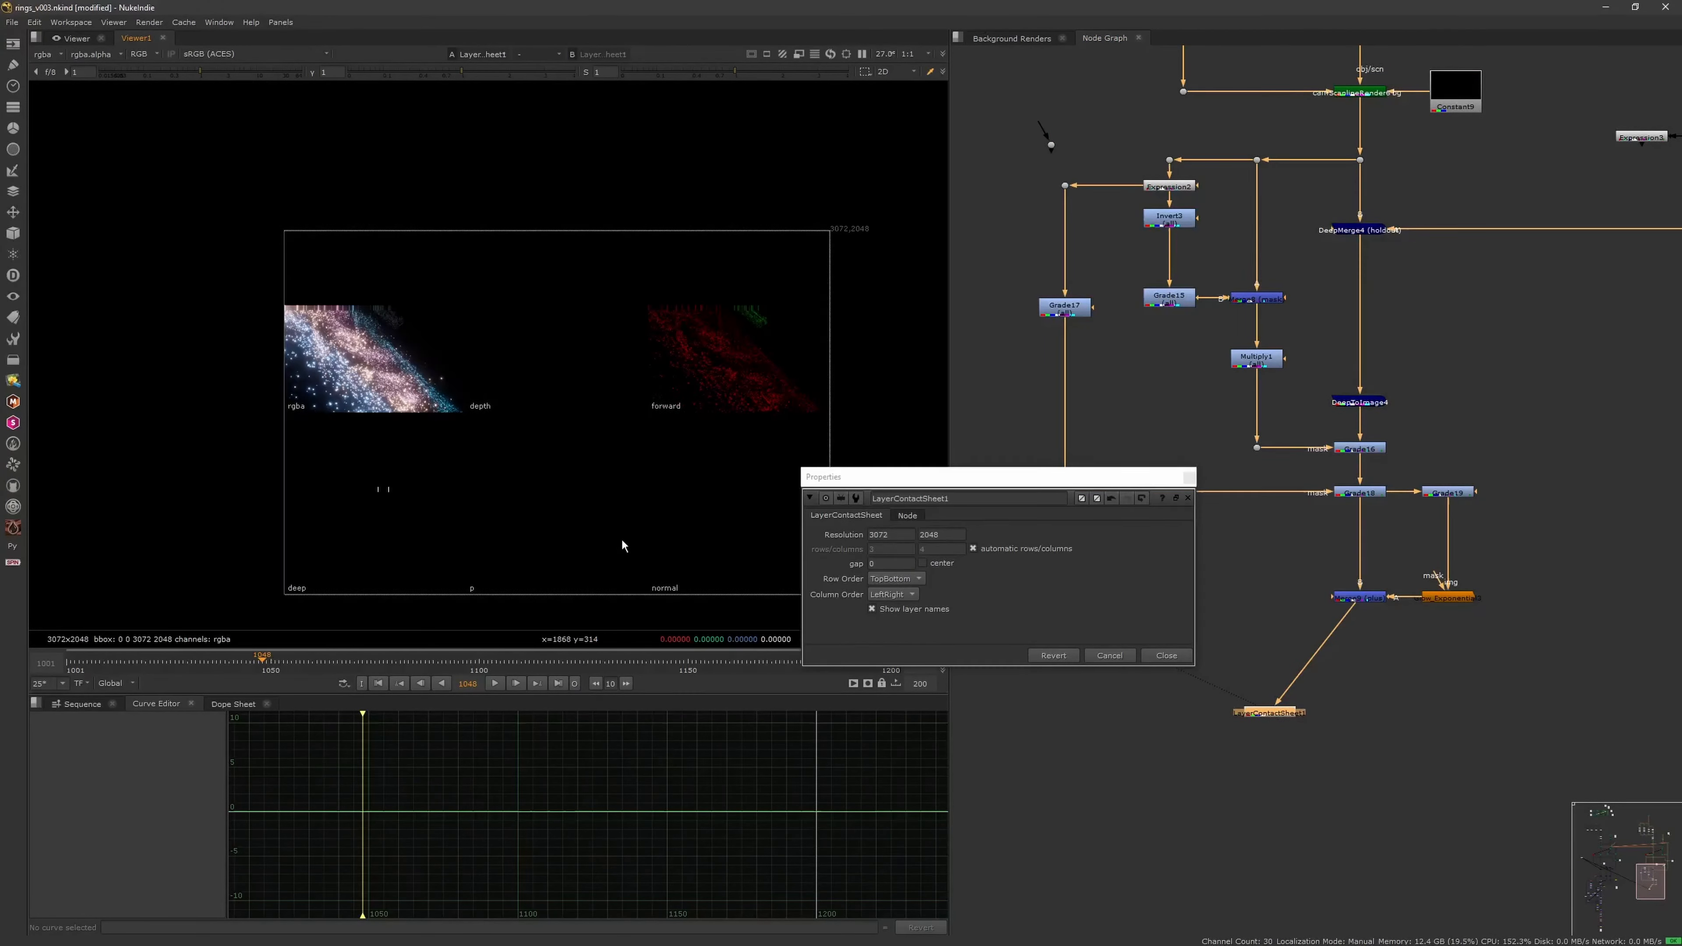
pyautogui.scroll(1, 623, 546)
pyautogui.moveTo(624, 546); pyautogui.dragTo(580, 506, button='middle')
pyautogui.moveTo(1269, 747); pyautogui.dragTo(1208, 608, button='middle')
pyautogui.press('Delete')
# Insert a MotionBlur node between Grade18 and the glow branch, and view its output up close
pyautogui.click(1209, 608)
pyautogui.moveTo(1311, 510); pyautogui.dragTo(1303, 551, button='middle')
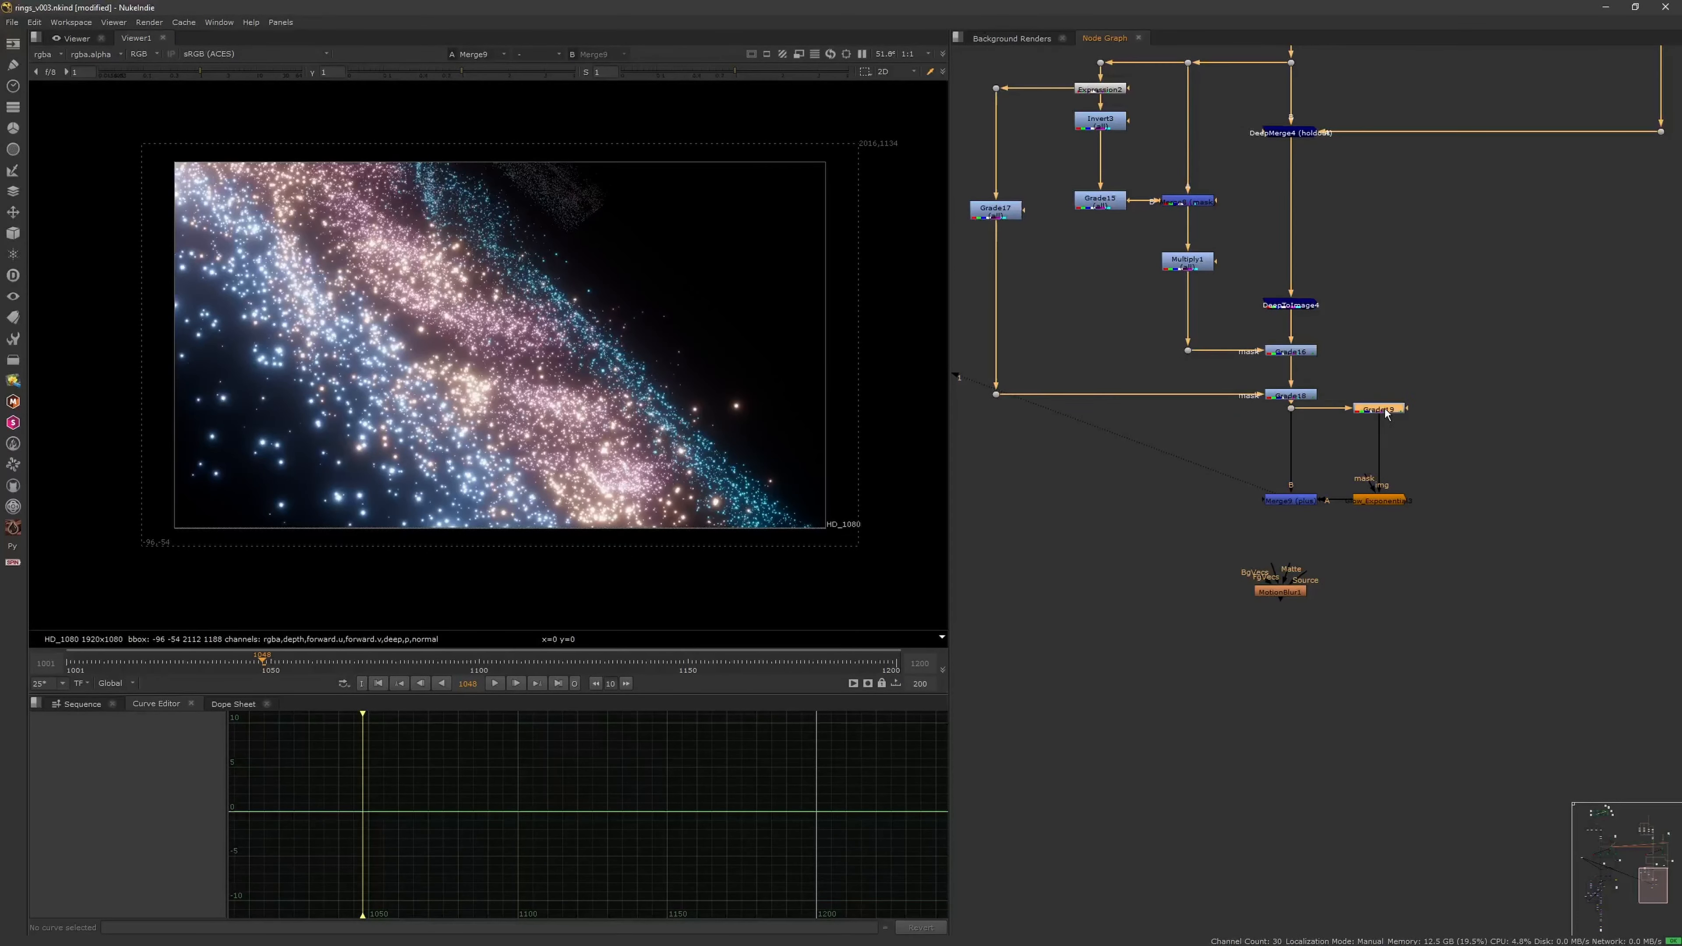
pyautogui.click(1303, 512)
pyautogui.press('1')
pyautogui.scroll(9, 576, 348)
pyautogui.doubleClick(1298, 511)
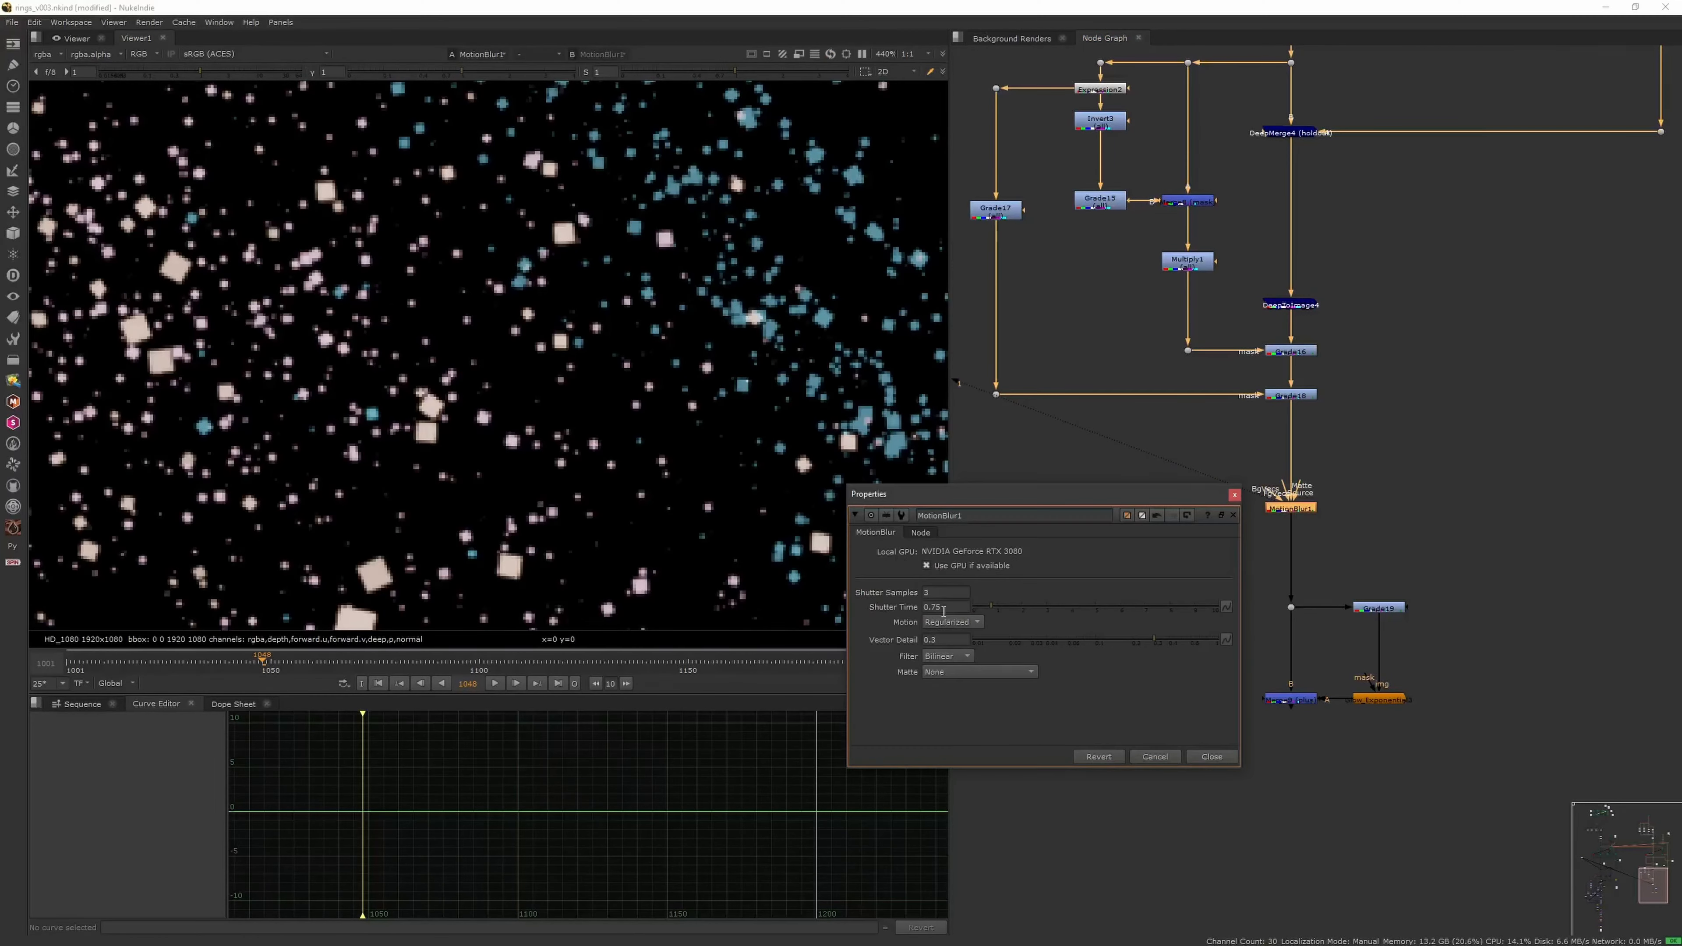
# Examine the MotionBlur node's effect on the particles at frame 1112
pyautogui.click(529, 663)
pyautogui.scroll(-4, 1328, 663)
pyautogui.scroll(3, 1328, 159)
pyautogui.doubleClick(1299, 288)
pyautogui.click(73, 734)
pyautogui.click(1235, 494)
pyautogui.moveTo(1299, 789); pyautogui.dragTo(1246, 340, button='middle')
pyautogui.scroll(-4, 491, 371)
pyautogui.click(1246, 726)
pyautogui.scroll(2, 1258, 729)
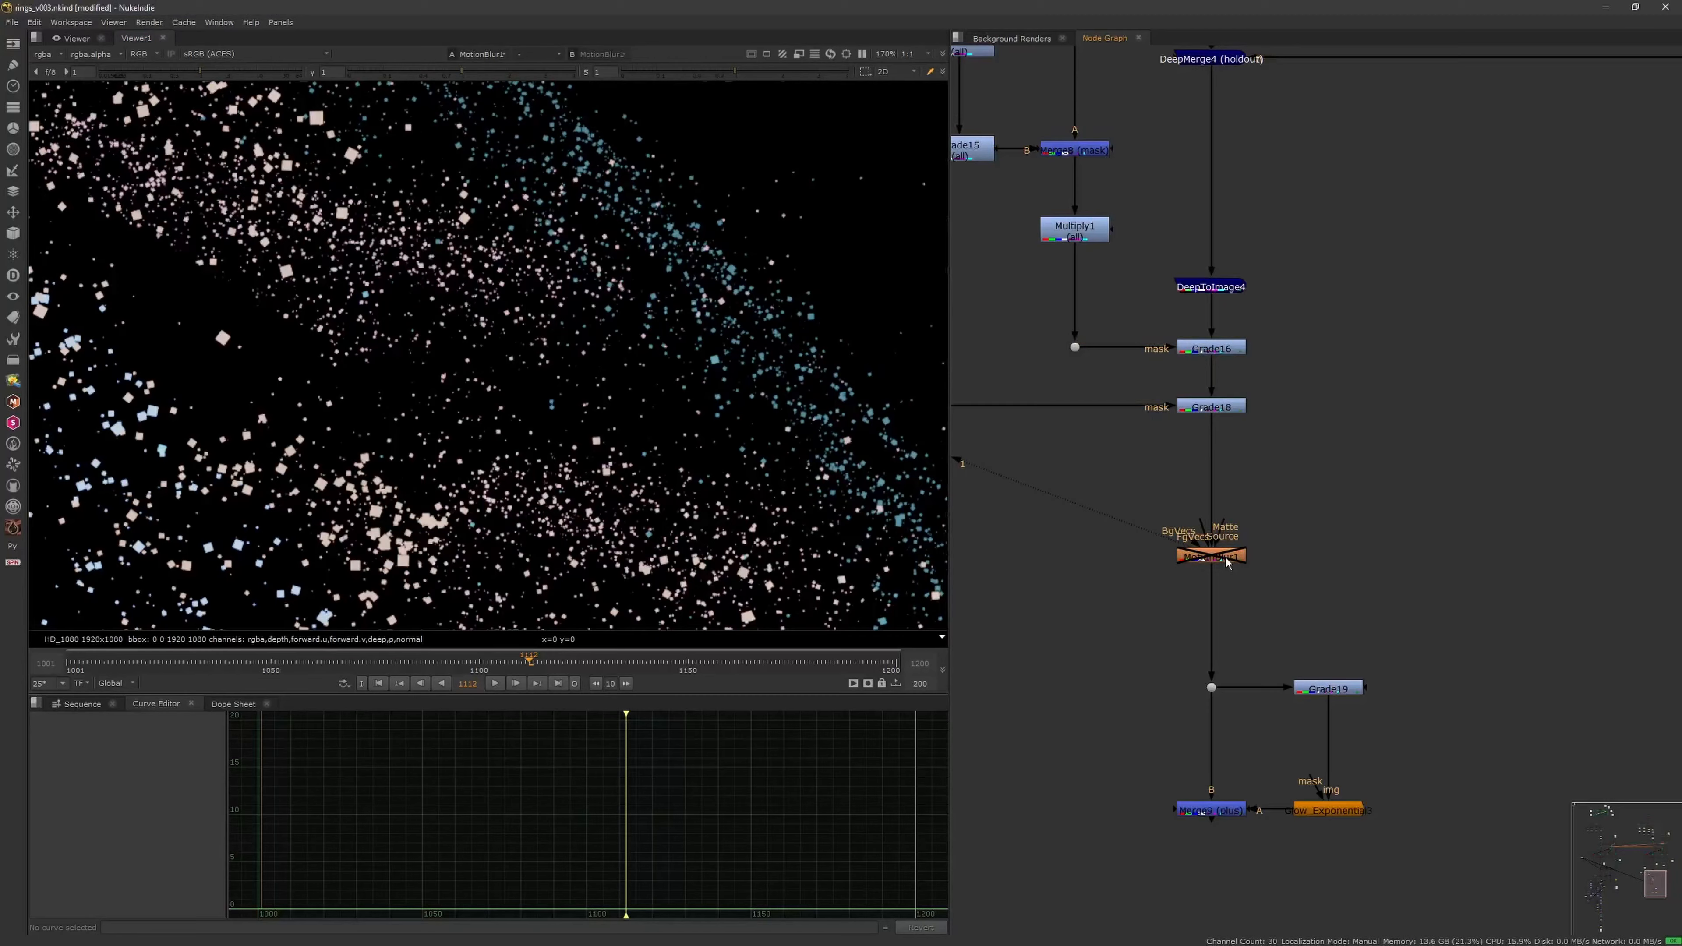
# Set the MotionBlur's shutter samples to 10 and shutter time to 1, and inspect the blurred rings
pyautogui.doubleClick(1212, 556)
pyautogui.moveTo(941, 607); pyautogui.dragTo(876, 623)
pyautogui.write('1')
pyautogui.moveTo(1054, 451); pyautogui.dragTo(1125, 365, button='middle')
pyautogui.moveTo(888, 398); pyautogui.dragTo(664, 470, button='middle')
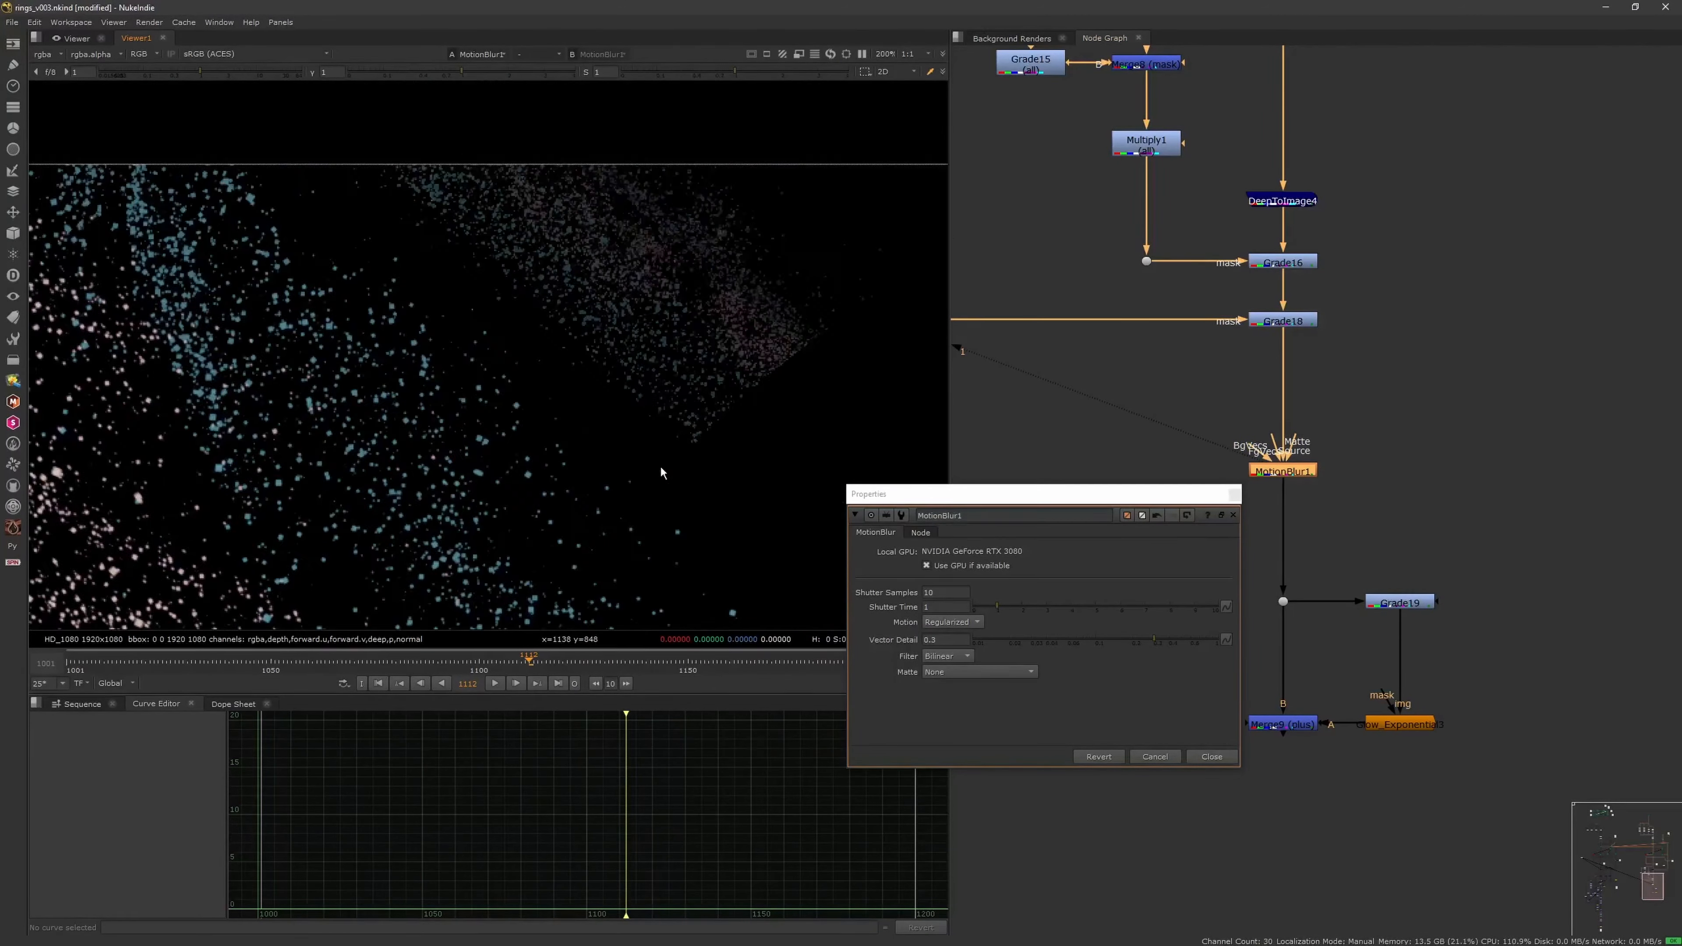
# Try different settings of a render option in the particles' ScanlineRender, comparing the particles up close and in the full frame
pyautogui.scroll(3, 664, 469)
pyautogui.moveTo(1259, 278); pyautogui.dragTo(1291, 828, button='middle')
pyautogui.doubleClick(1318, 304)
pyautogui.click(939, 242)
pyautogui.click(938, 256)
pyautogui.moveTo(503, 398); pyautogui.dragTo(676, 318, button='middle')
pyautogui.scroll(-4, 1441, 179)
pyautogui.click(948, 247)
pyautogui.moveTo(563, 418); pyautogui.dragTo(673, 350, button='middle')
pyautogui.click(949, 272)
pyautogui.scroll(-7, 636, 345)
pyautogui.click(1227, 158)
pyautogui.click(1233, 515)
pyautogui.scroll(3, 1384, 398)
pyautogui.press('f')
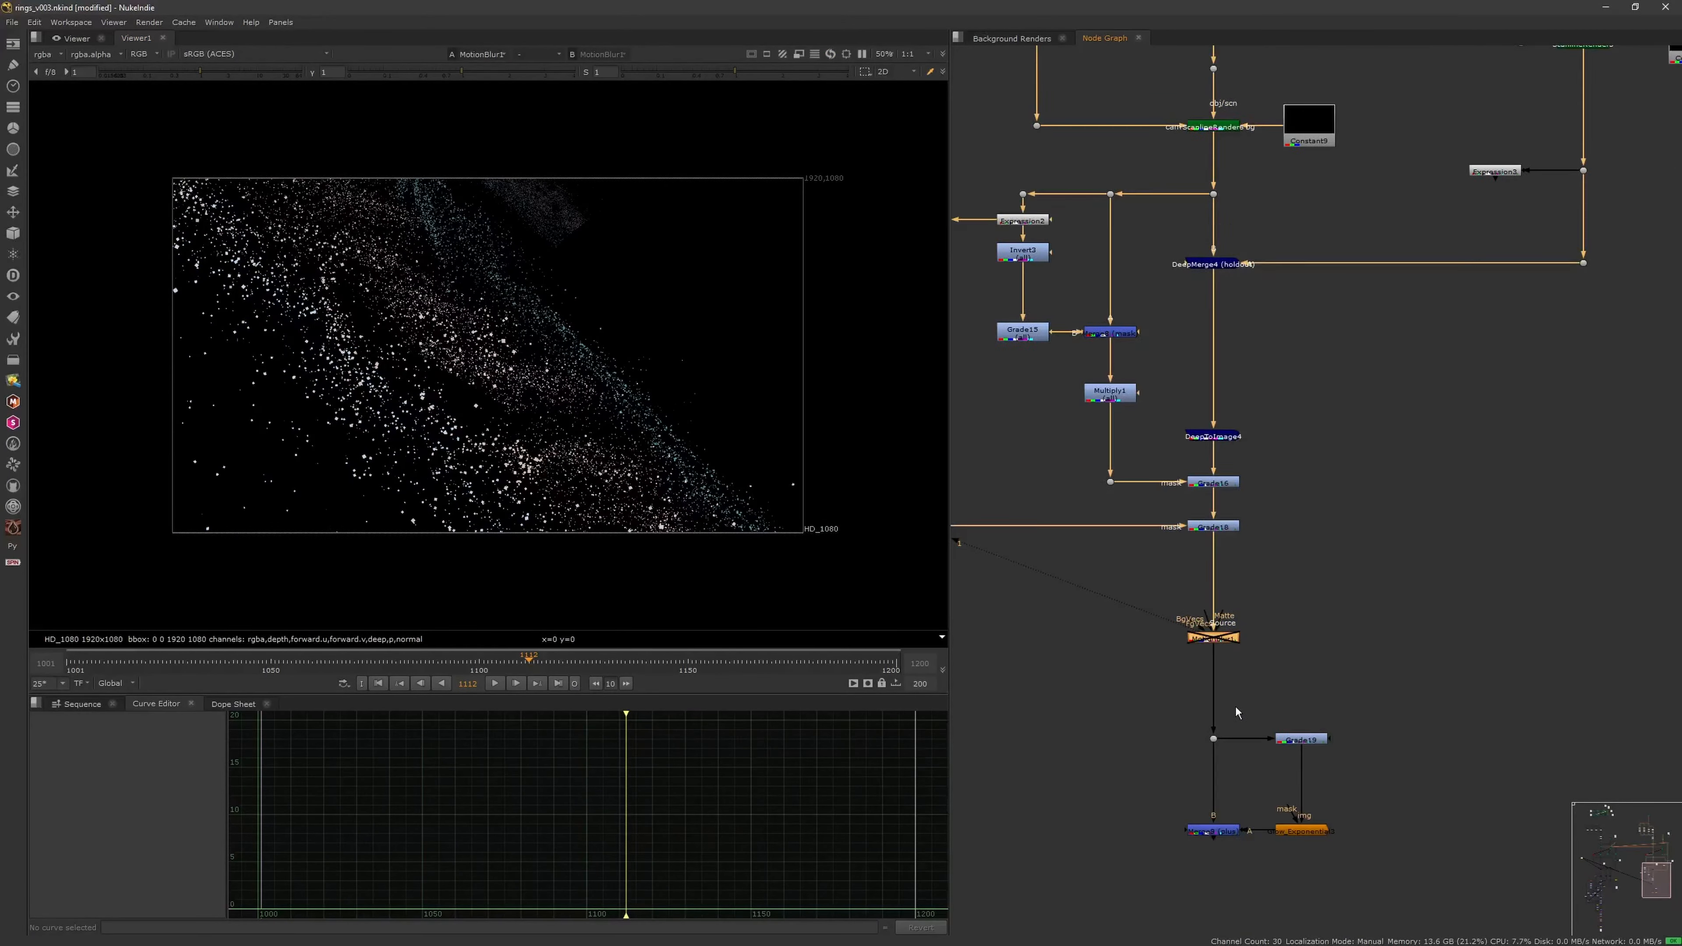
# Set ScanlineRender6's multisample samples to 10 and shutter to 1, and inspect the particles up close
pyautogui.scroll(3, 1226, 199)
pyautogui.doubleClick(1245, 251)
pyautogui.click(946, 176)
pyautogui.doubleClick(940, 199)
pyautogui.scroll(3, 509, 283)
pyautogui.write('10')
pyautogui.press('Return')
pyautogui.scroll(3, 529, 457)
pyautogui.moveTo(530, 458); pyautogui.dragTo(533, 507, button='middle')
pyautogui.doubleClick(935, 209)
pyautogui.write('1')
pyautogui.press('Return')
pyautogui.scroll(-7, 496, 371)
pyautogui.scroll(3, 456, 437)
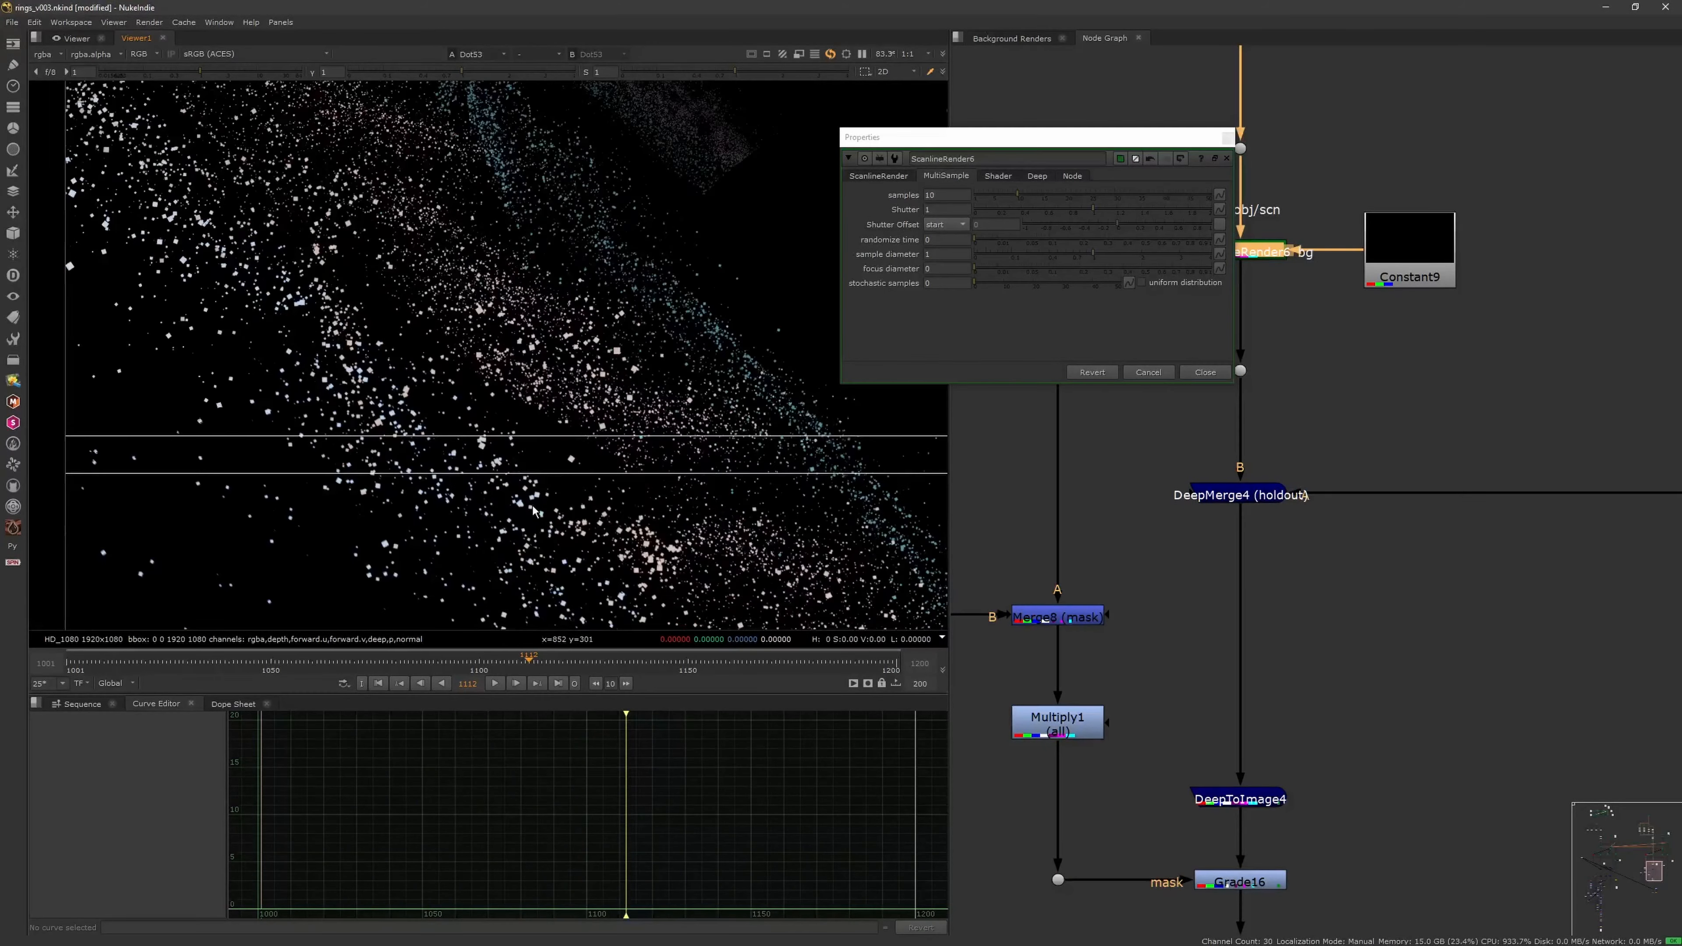
# Set ScanlineRender6's samples back to 1
pyautogui.doubleClick(932, 195)
pyautogui.write('1')
pyautogui.click(1227, 158)
# Set MotionBlur1's shutter time to 0.5 and go to frame 1075
pyautogui.moveTo(1318, 703); pyautogui.dragTo(1308, 298, button='middle')
pyautogui.doubleClick(1221, 327)
pyautogui.doubleClick(933, 607)
pyautogui.write('0.5')
pyautogui.click(375, 666)
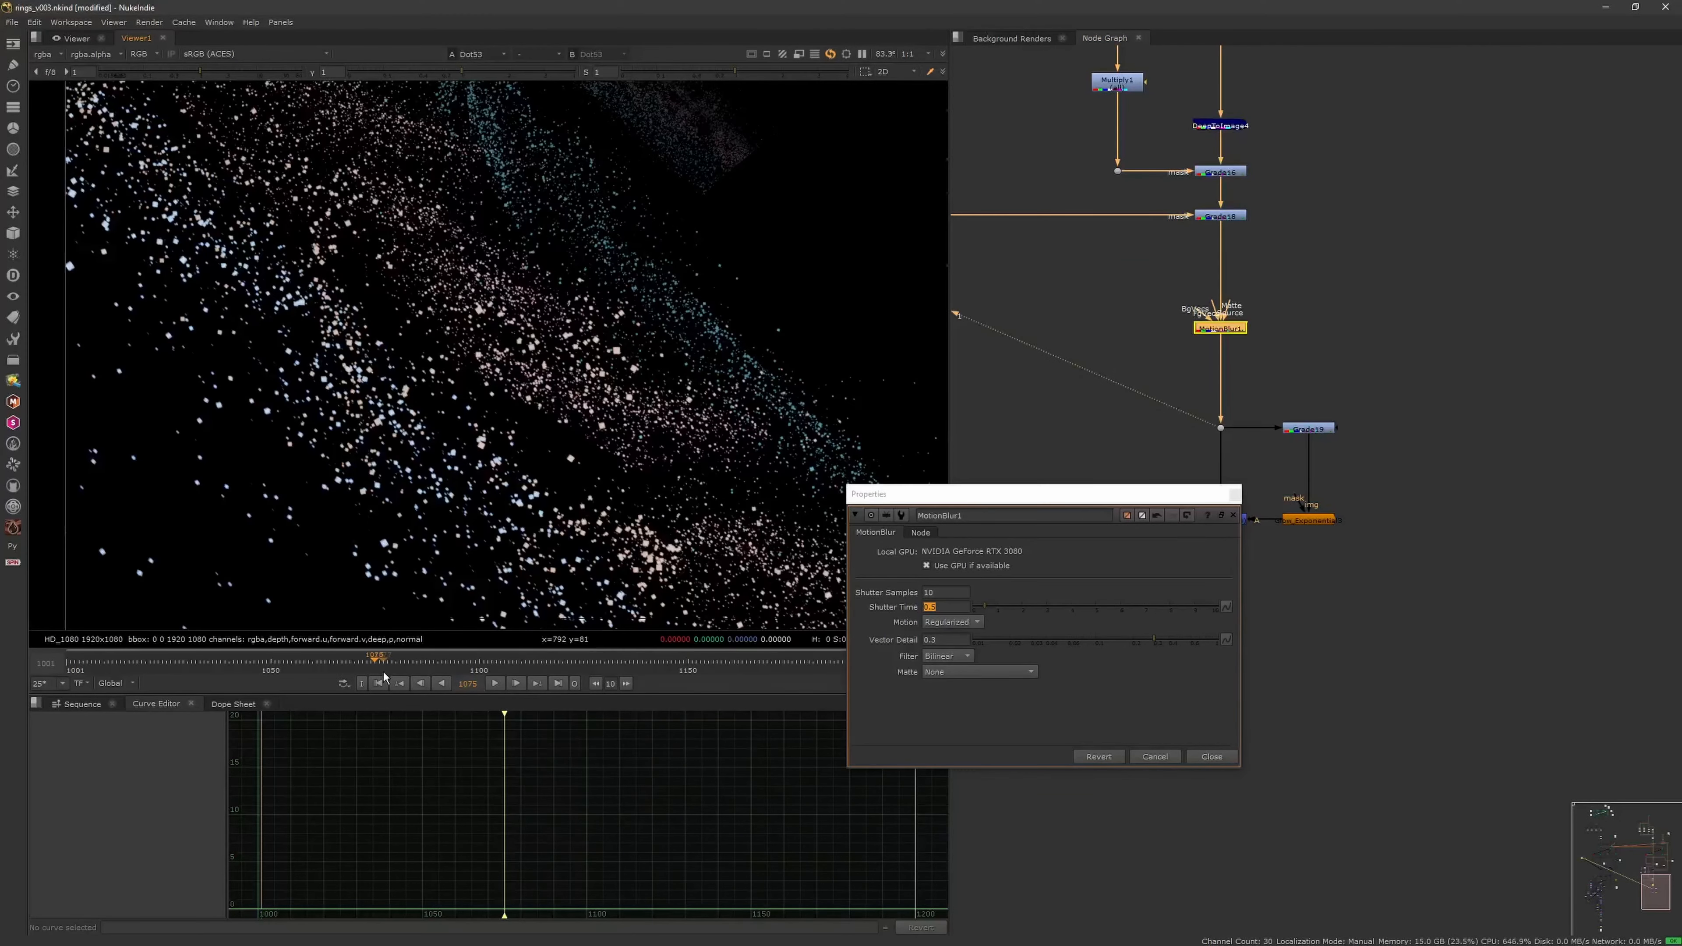
pyautogui.click(1233, 515)
# Go to frame 1070, check ScanlineRender6's render settings and save the script
pyautogui.press('f')
pyautogui.scroll(-5, 1153, 431)
pyautogui.click(354, 665)
pyautogui.moveTo(1137, 149); pyautogui.dragTo(1150, 296, button='middle')
pyautogui.scroll(4, 1149, 296)
pyautogui.hotkey('ctrl', 's')
pyautogui.doubleClick(1232, 309)
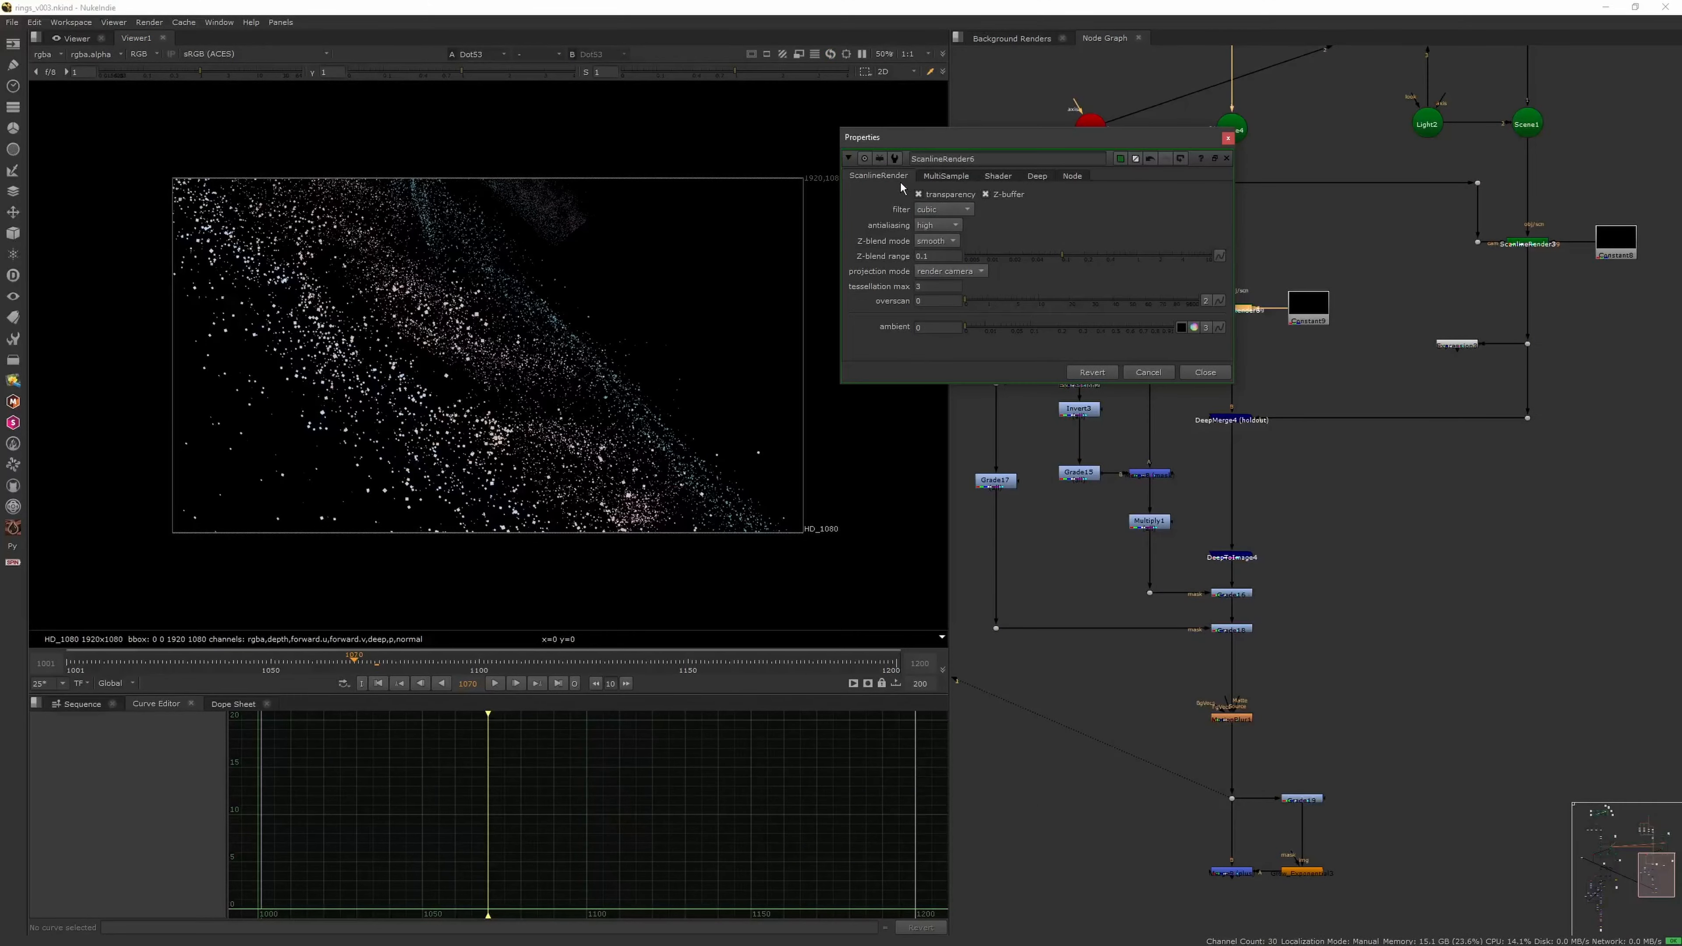
pyautogui.click(1226, 158)
pyautogui.hotkey('ctrl', 's')
# Step forward frame by frame from 1070 to examine the motion-blurred ring particles
pyautogui.scroll(3, 563, 442)
pyautogui.press('Right')
pyautogui.press('Right')
pyautogui.press('Right')
pyautogui.press('Right')
pyautogui.press('f')
pyautogui.press('h')
pyautogui.press('Right')
pyautogui.press('Right')
pyautogui.press('Right')
pyautogui.press('Right')
pyautogui.press('Right')
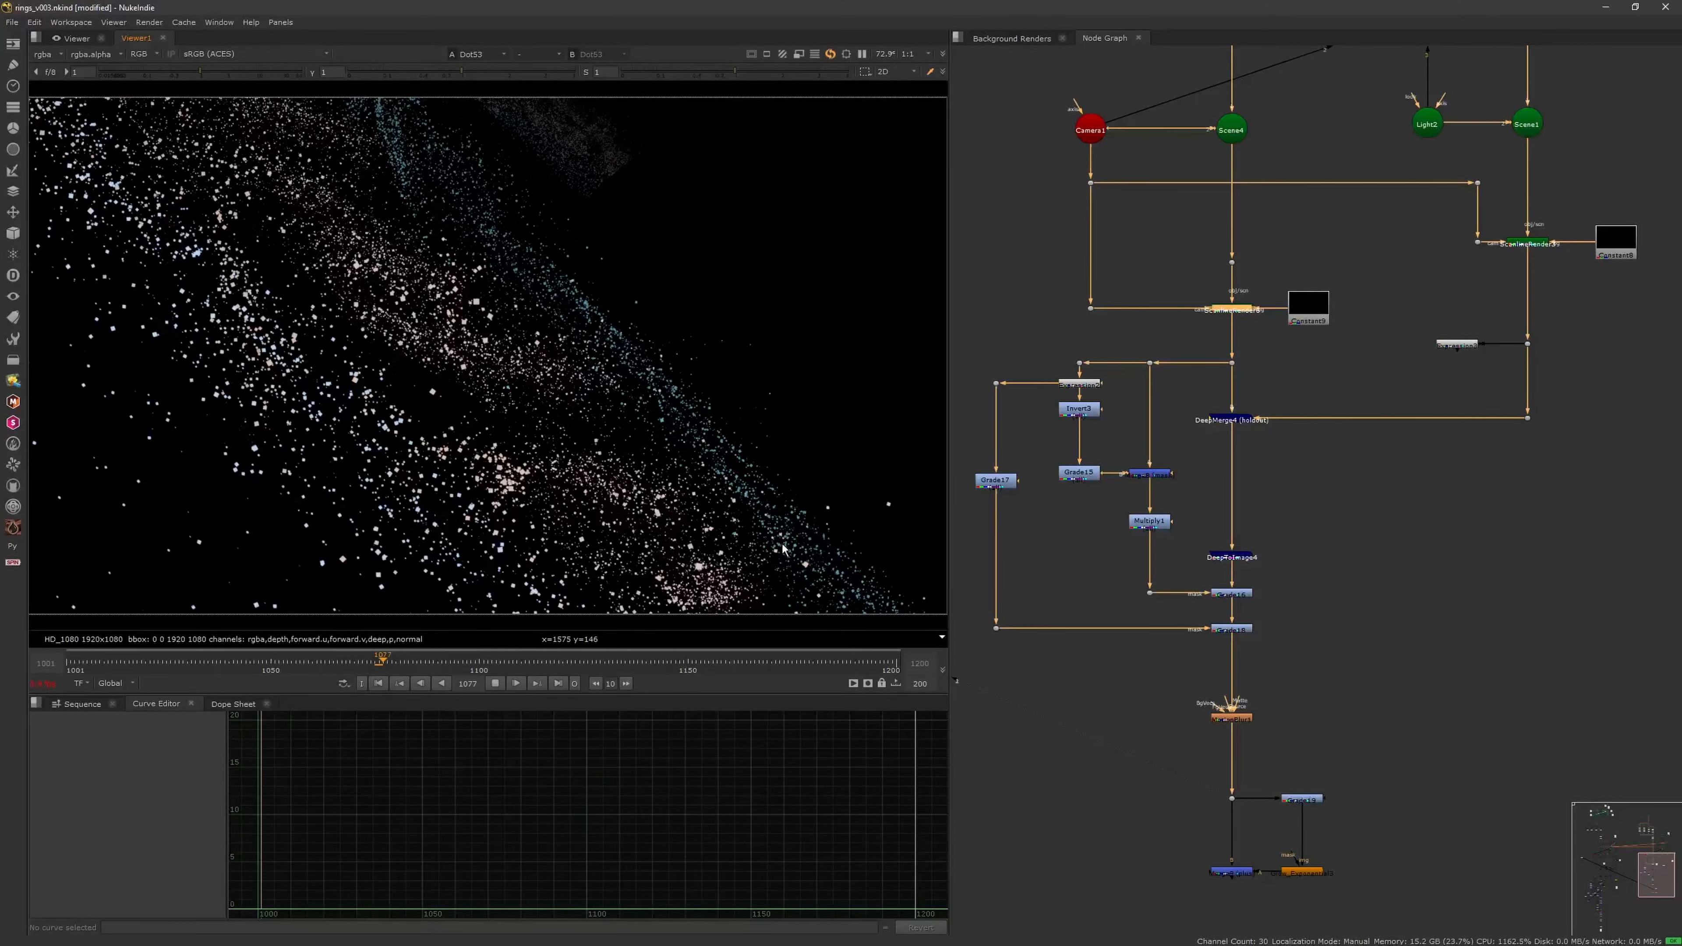
# View ScanlineRender6's output in the full frame and trace the particle branch back up to its vortex node
pyautogui.moveTo(1232, 314); pyautogui.dragTo(1190, 448, button='middle')
pyautogui.press('1')
pyautogui.press('f')
pyautogui.moveTo(1205, 165); pyautogui.dragTo(1209, 510, button='middle')
pyautogui.scroll(3, 1213, 271)
pyautogui.doubleClick(1187, 290)
pyautogui.click(1262, 400)
pyautogui.moveTo(1236, 262); pyautogui.dragTo(1236, 312, button='middle')
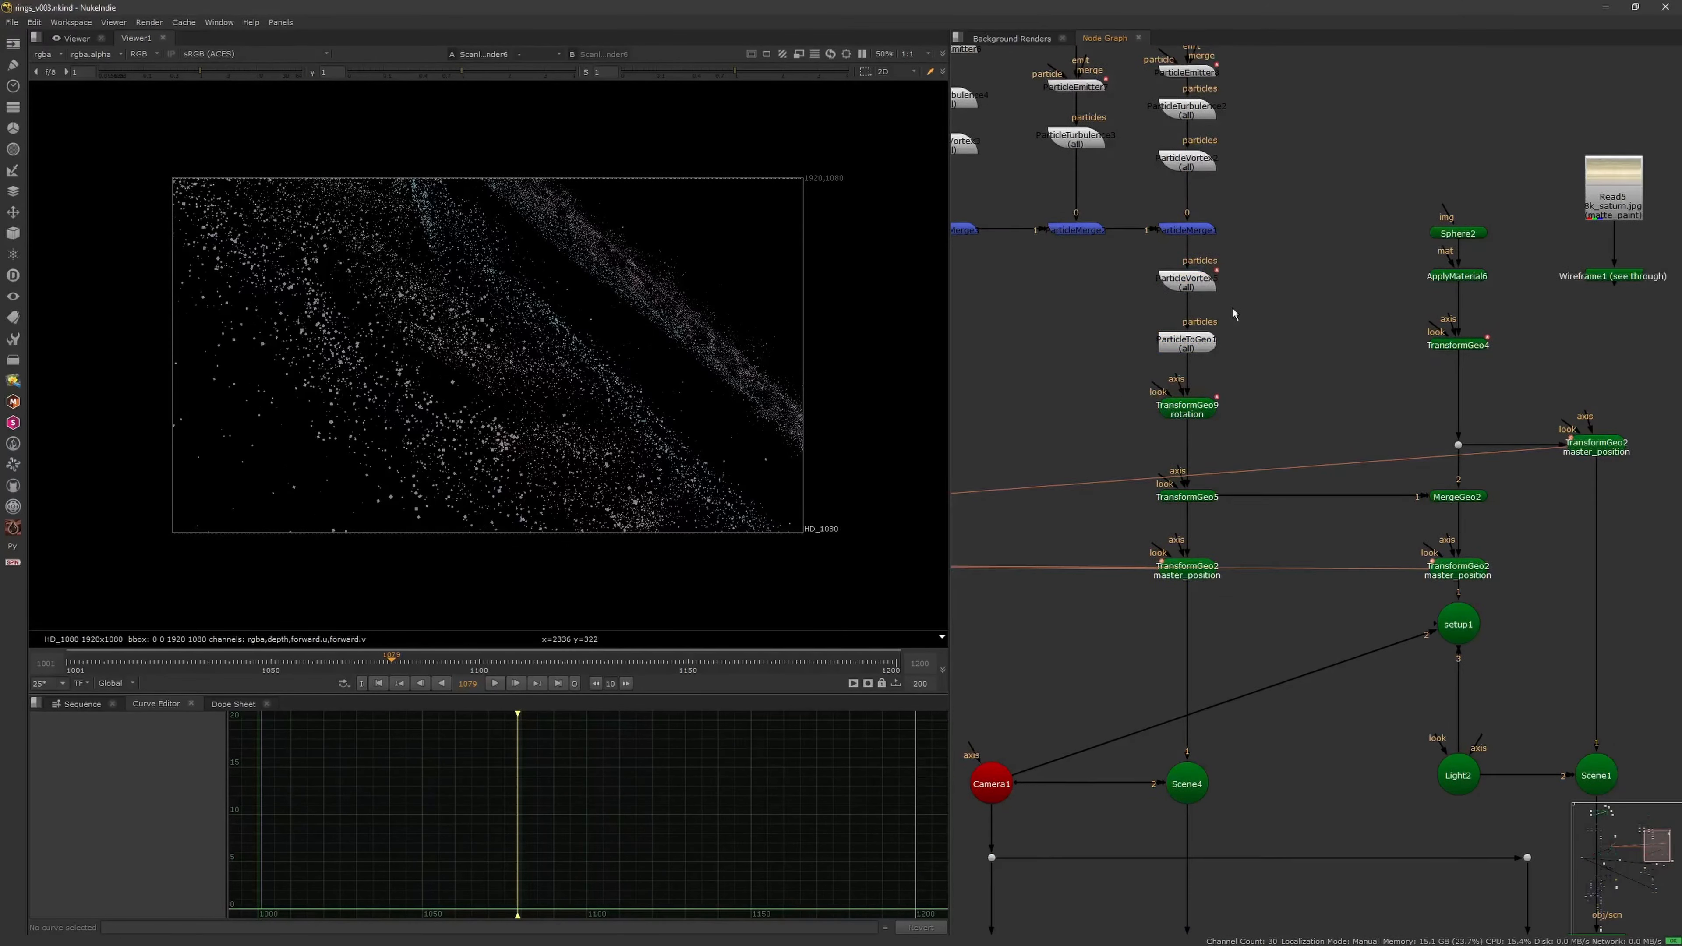
# View ParticleVortex5's output in 3D, scrub through the shot, and compare the particles with the node disabled and enabled
pyautogui.doubleClick(1235, 282)
pyautogui.click(225, 706)
pyautogui.press('Escape')
pyautogui.press('1')
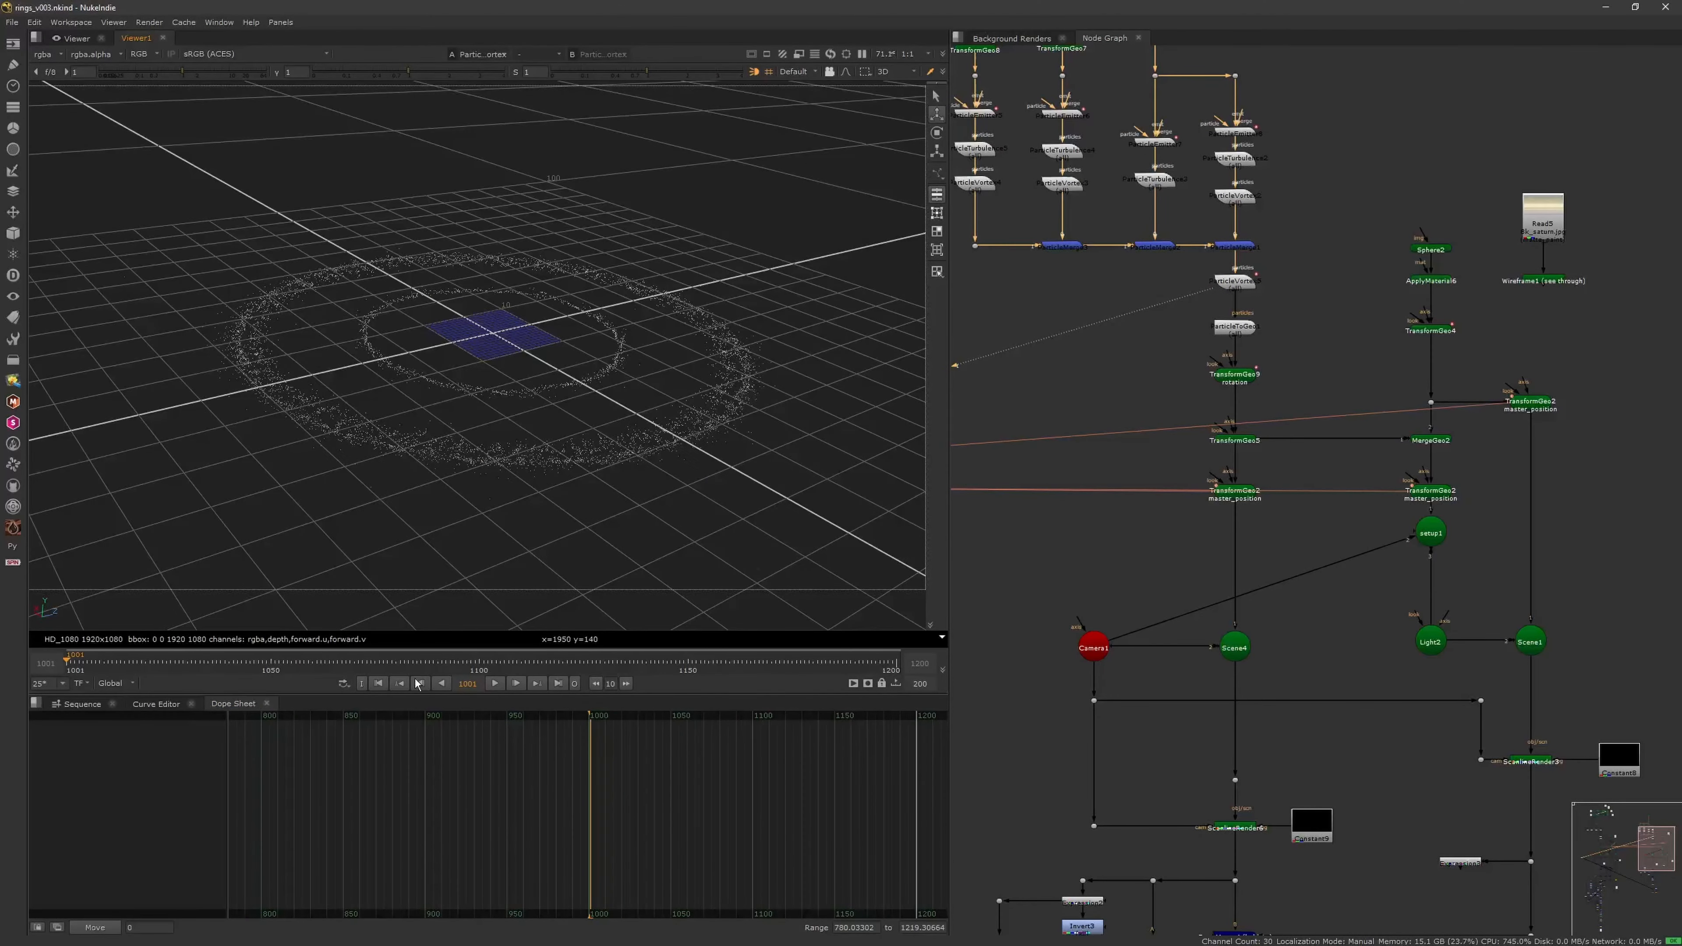
pyautogui.moveTo(778, 664); pyautogui.dragTo(892, 663)
pyautogui.doubleClick(1235, 282)
pyautogui.press('Escape')
pyautogui.press('d')
pyautogui.press('d')
# Review ParticleVortex5's tangential keyframes in the Dope Sheet and adjust that value's animation
pyautogui.doubleClick(1236, 281)
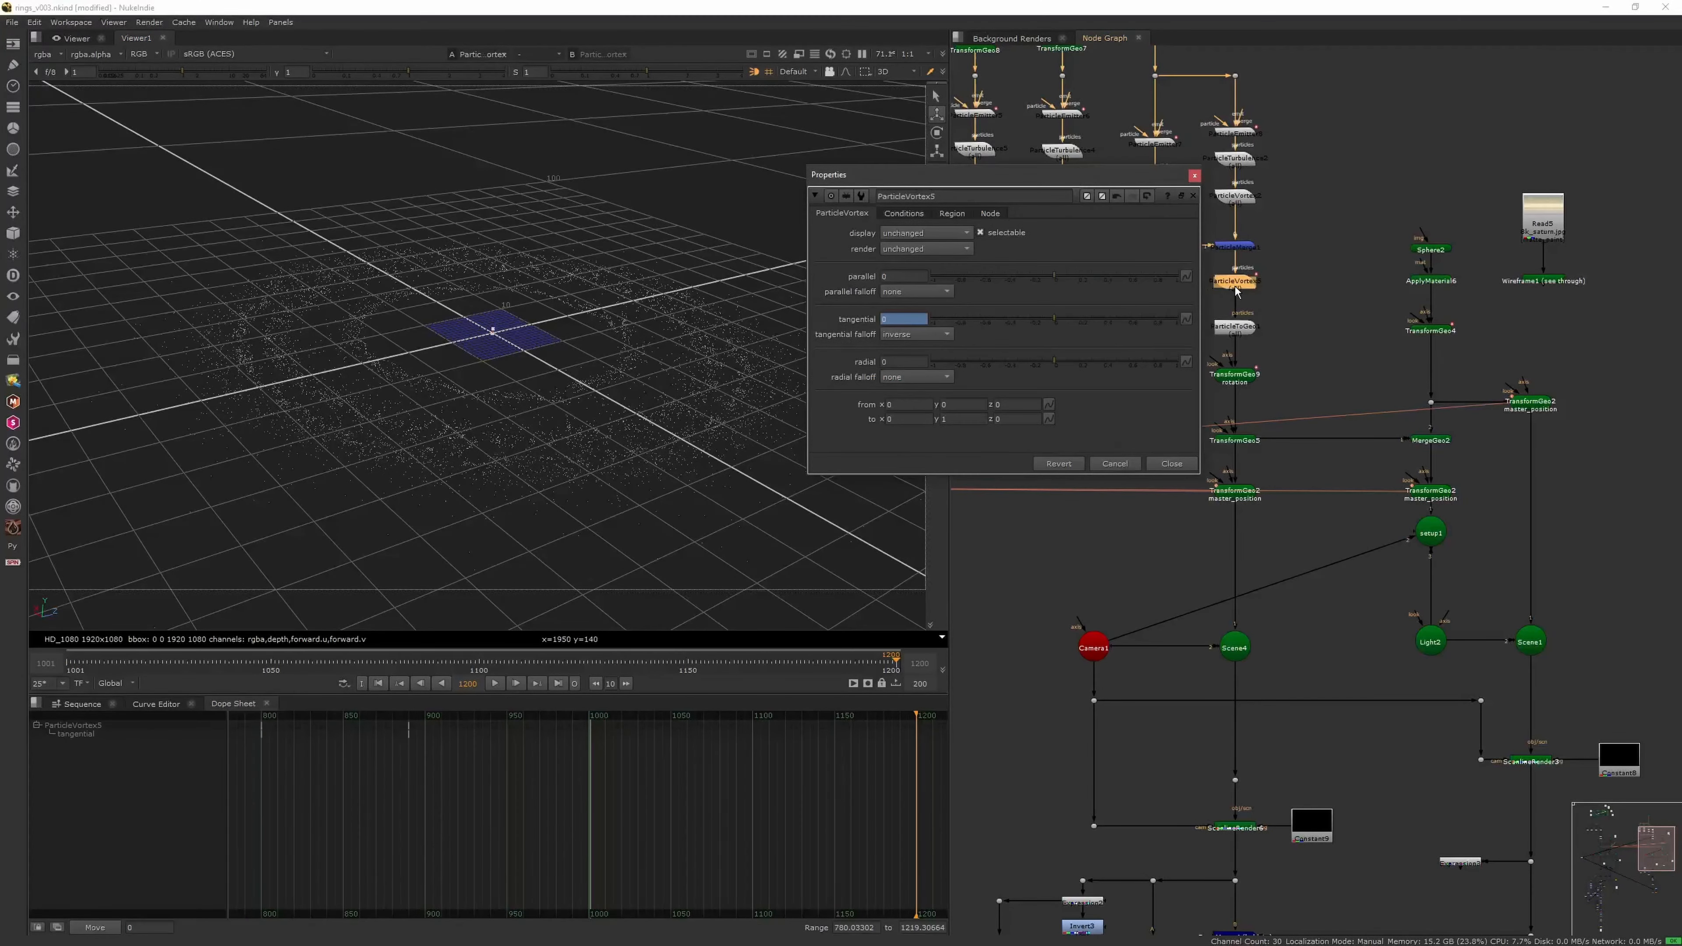
pyautogui.click(264, 716)
pyautogui.click(418, 686)
pyautogui.rightClick(911, 319)
pyautogui.click(1003, 315)
pyautogui.click(863, 493)
pyautogui.click(1193, 196)
pyautogui.click(1093, 371)
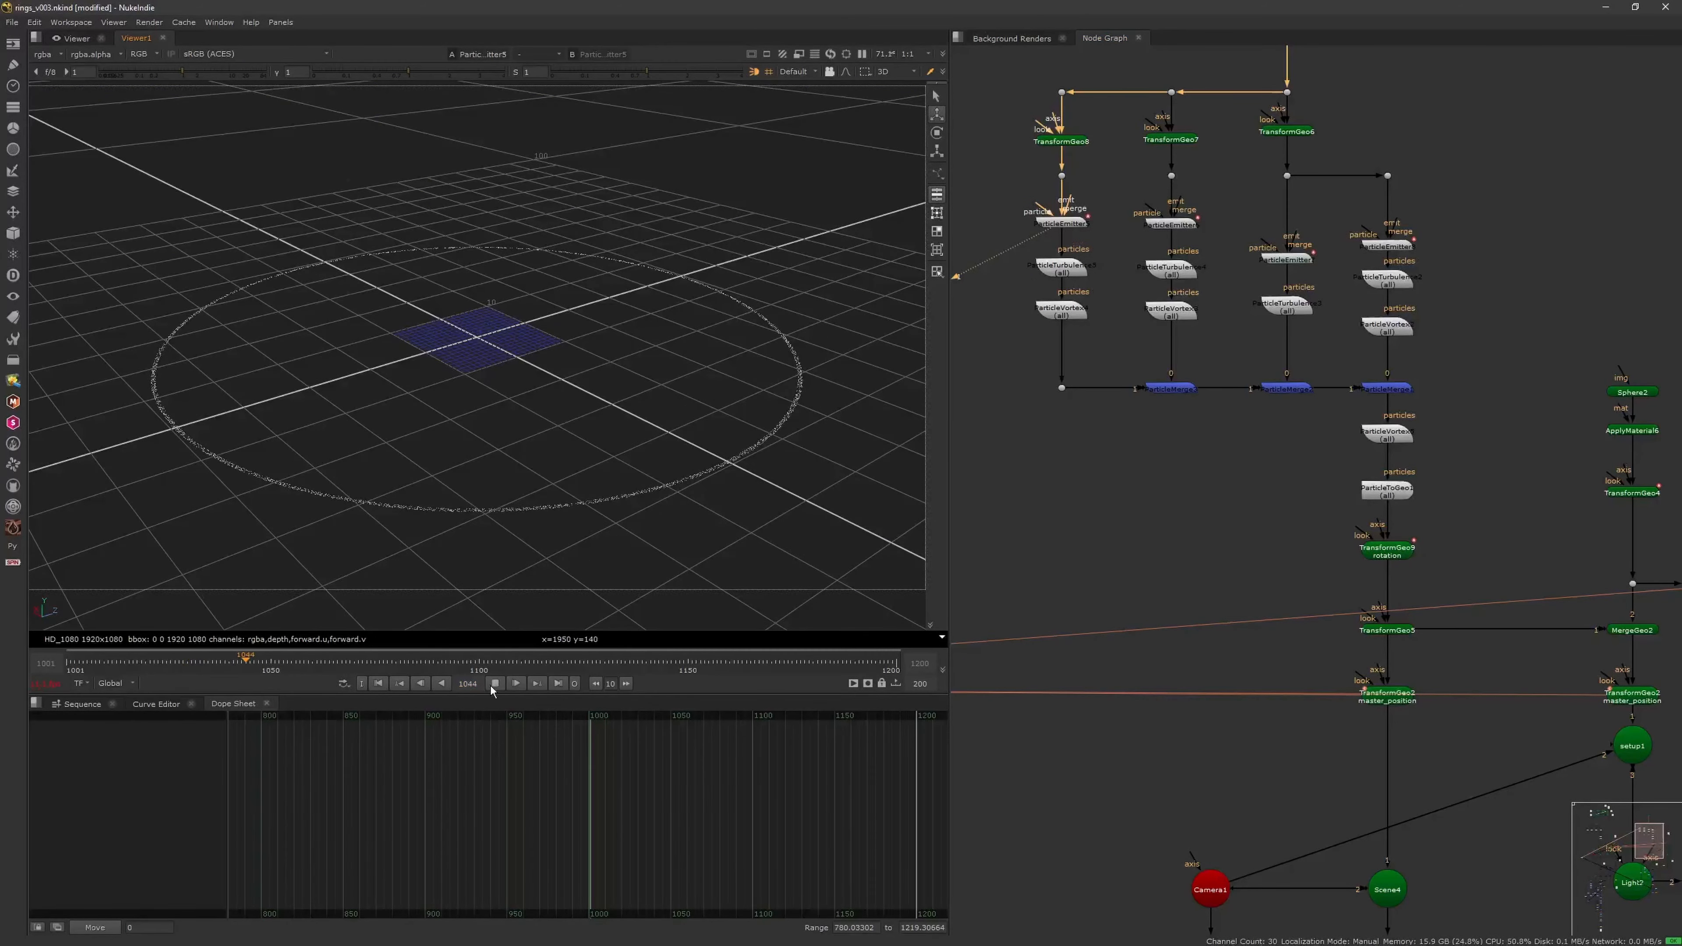
# Keyframe ParticleTurbulence5's strength and offset using frames 800 and 890, with ParticleTurbulence1's keys as reference
pyautogui.doubleClick(1060, 270)
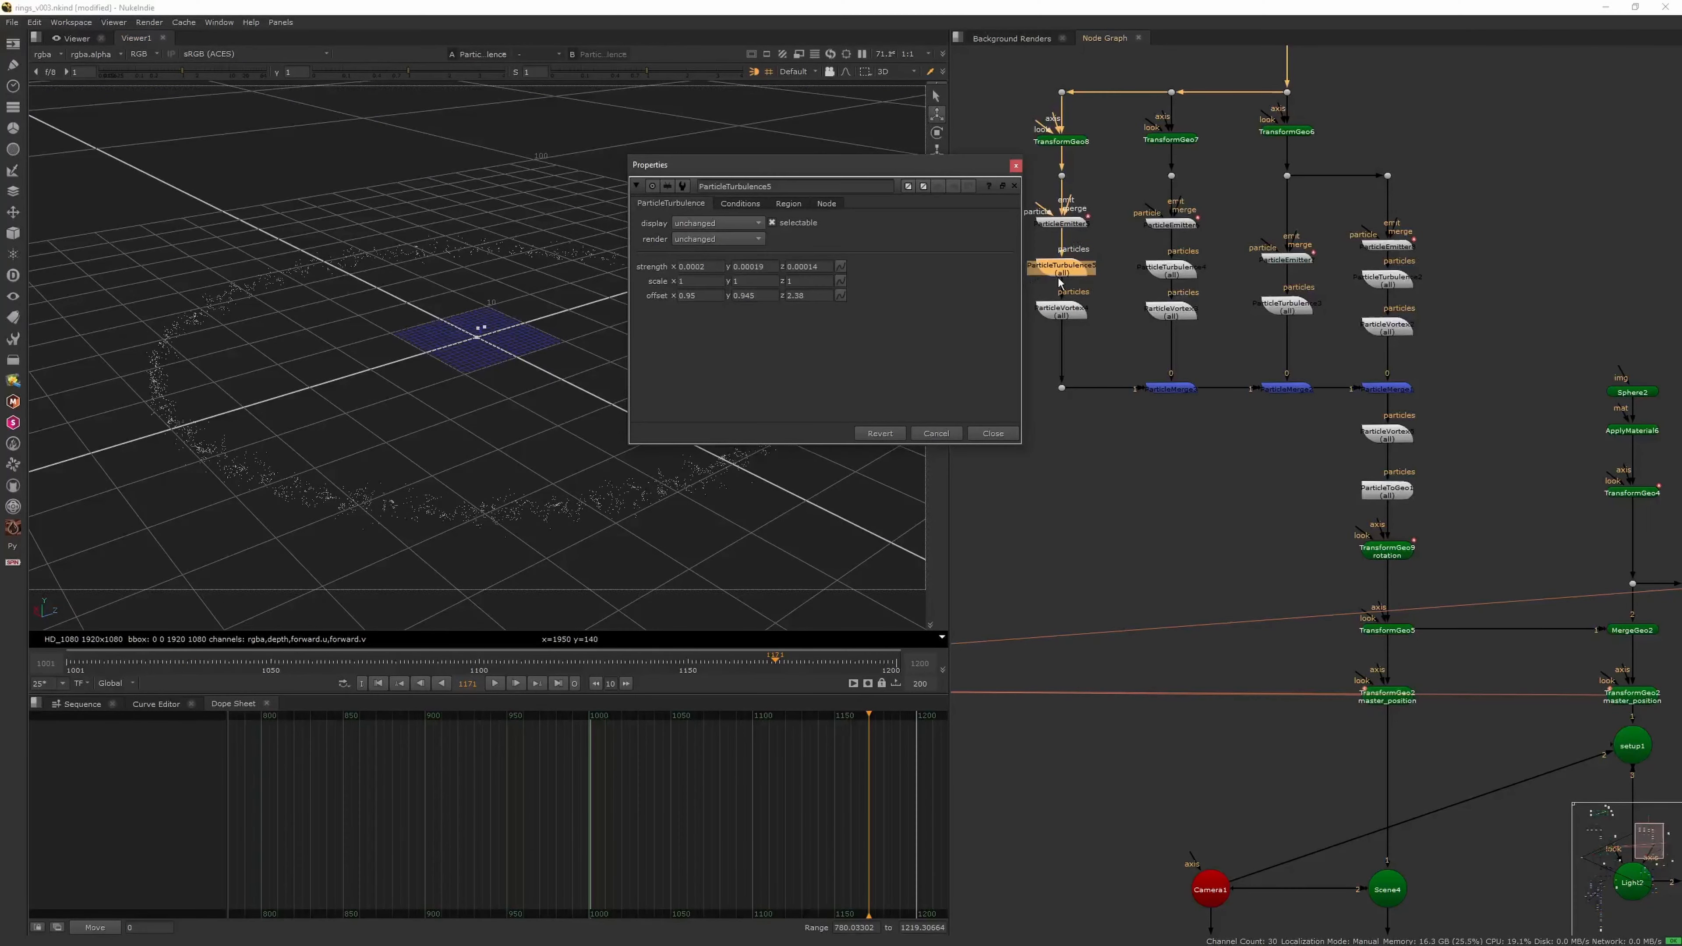
pyautogui.click(370, 662)
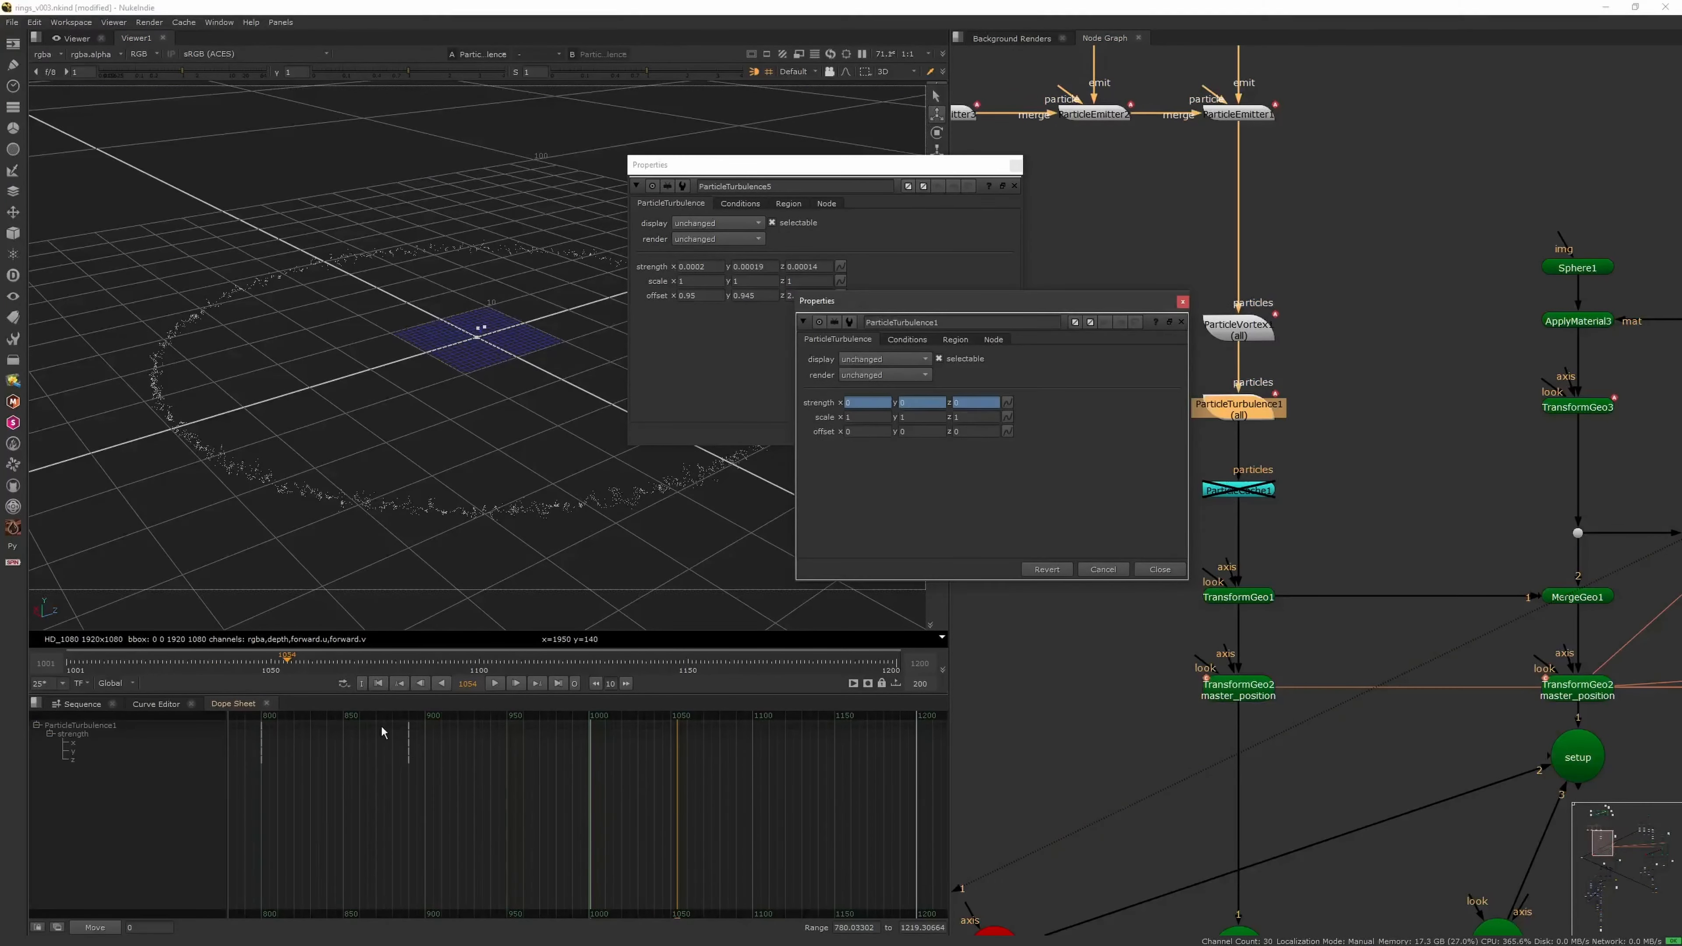
pyautogui.click(404, 731)
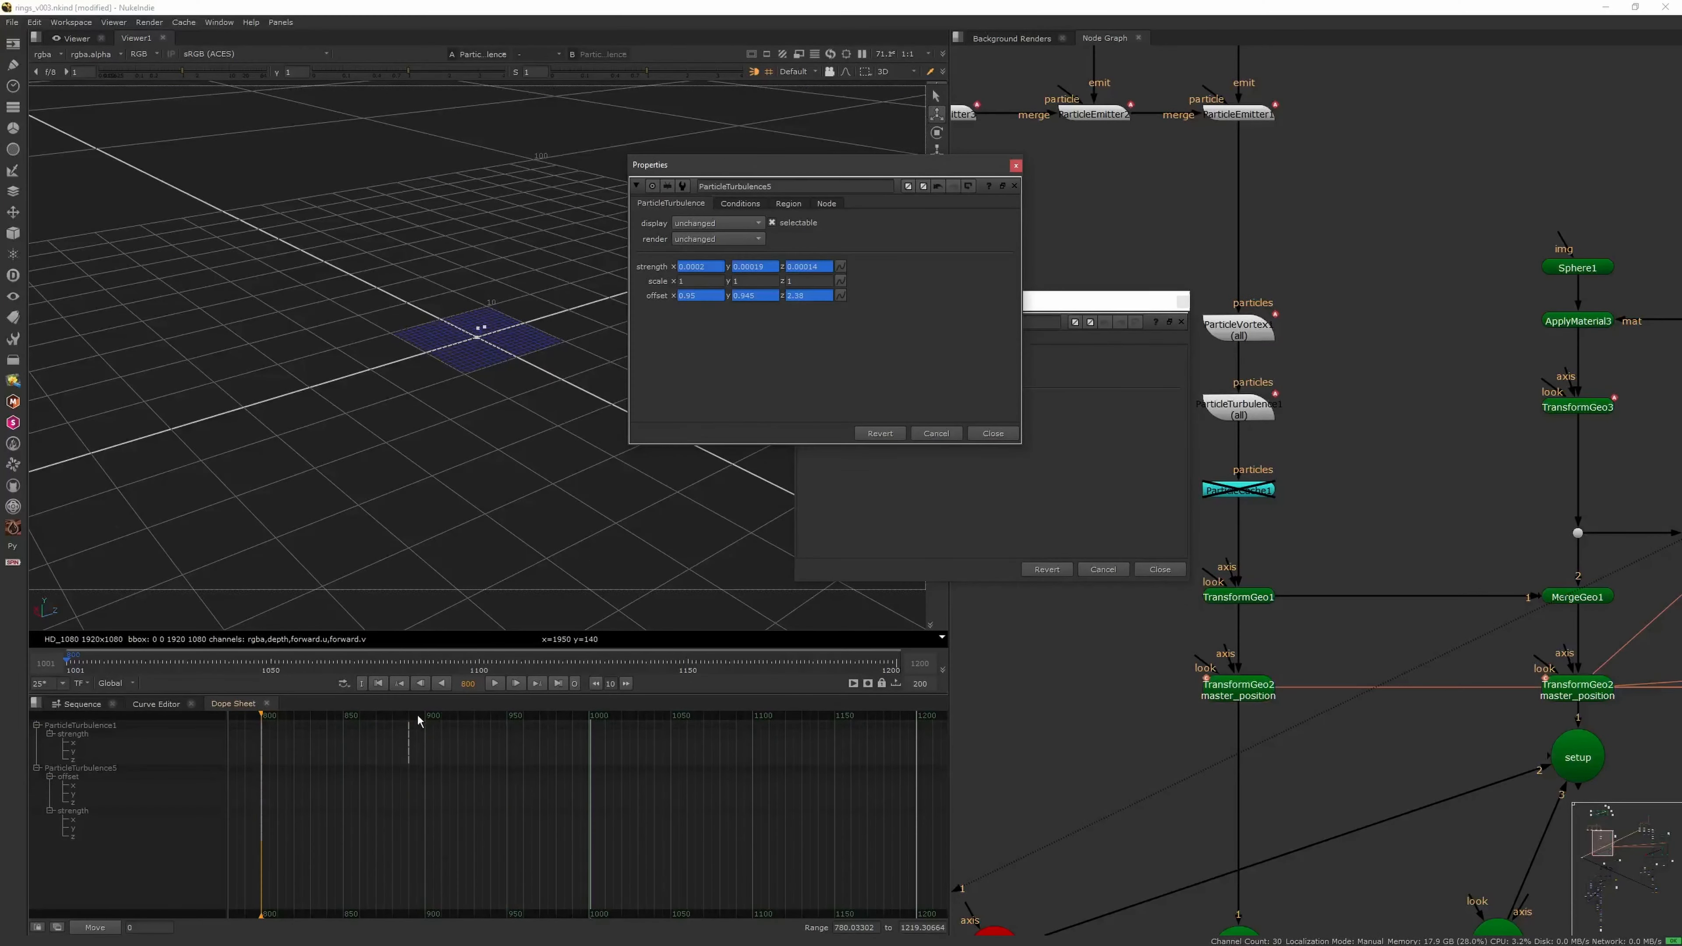
pyautogui.click(410, 719)
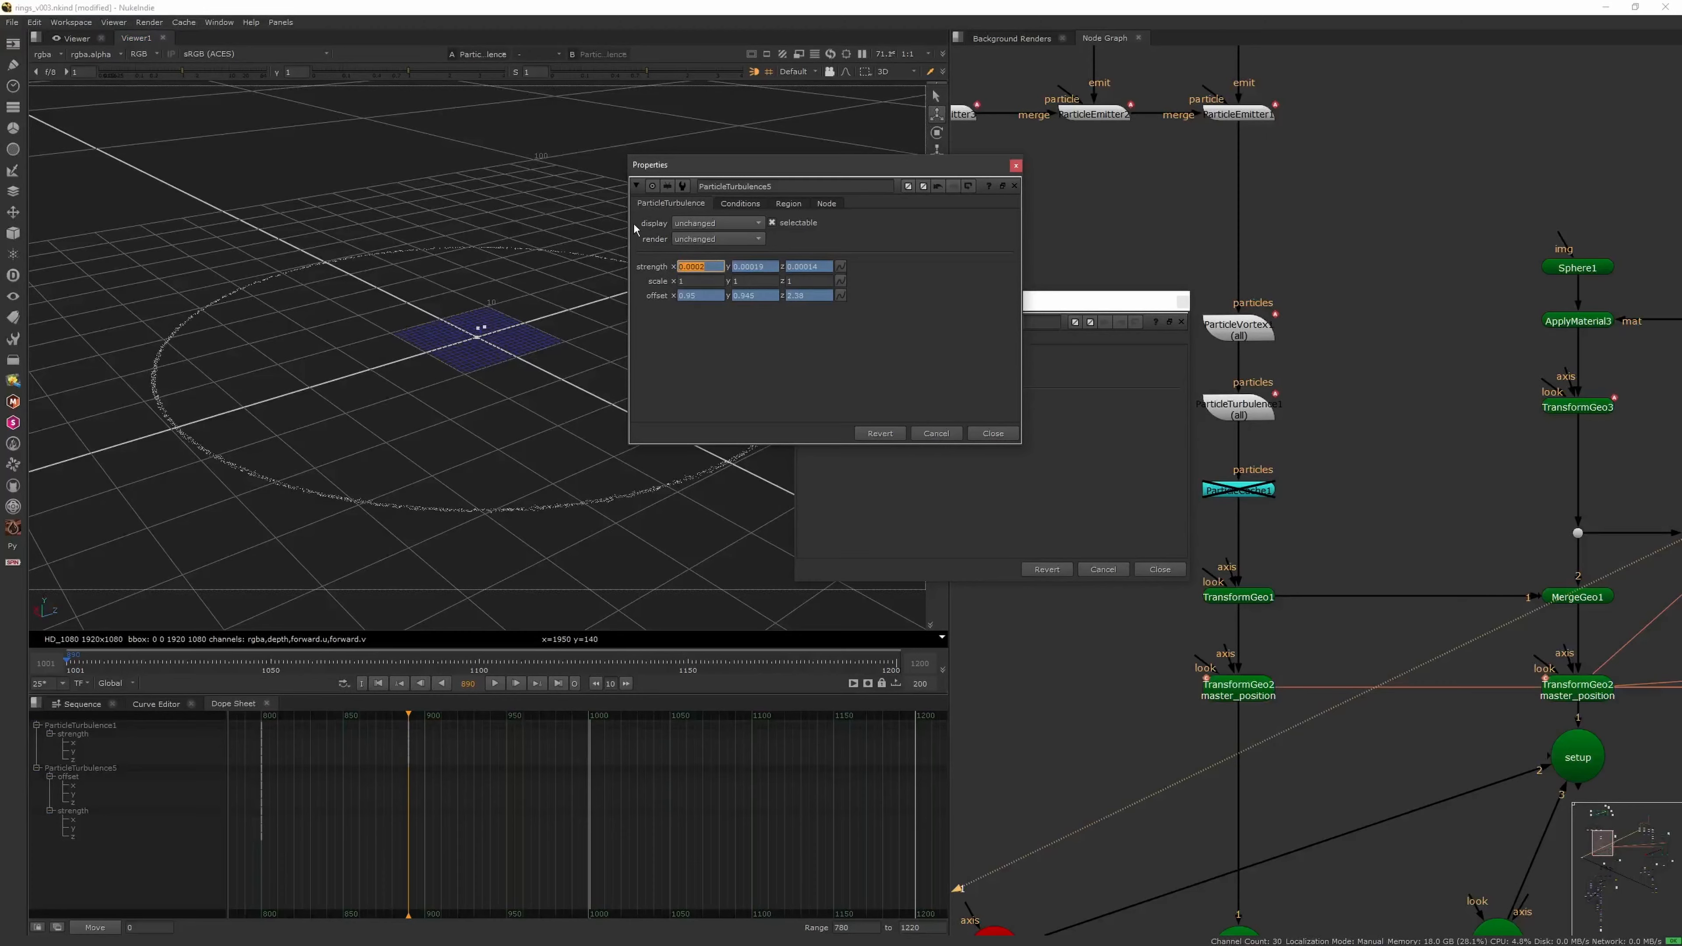
pyautogui.click(1007, 436)
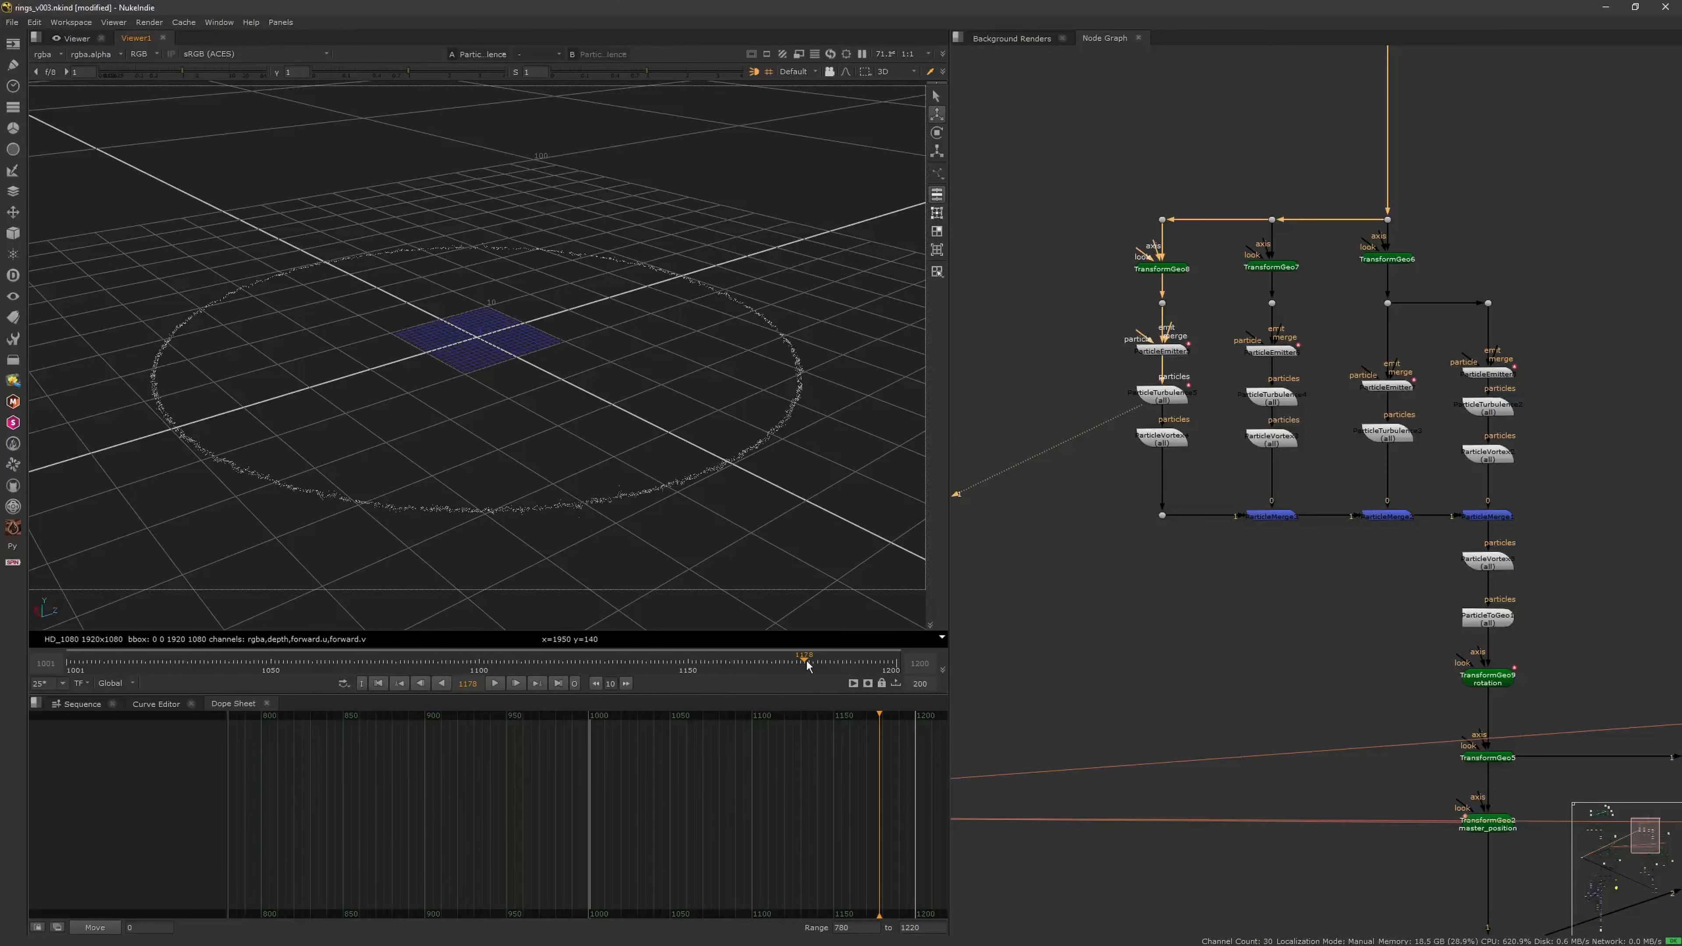
pyautogui.click(284, 721)
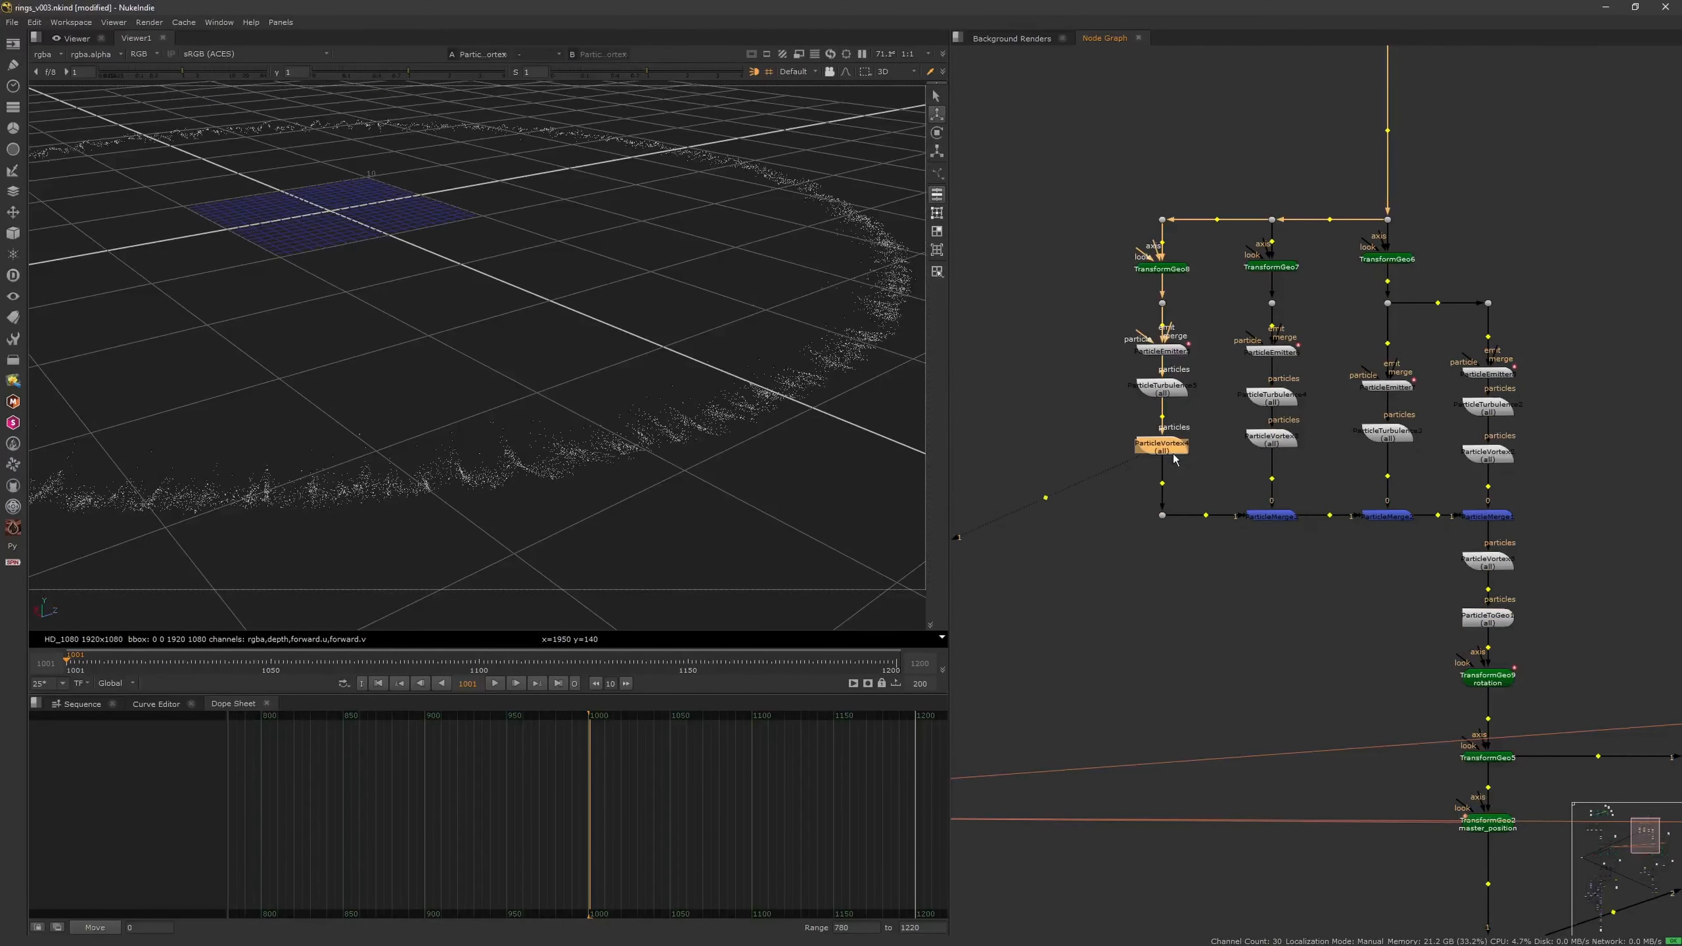
# Play the outer ring up close in 3D with ParticleVortex4's settings open, and check its radial falloff
pyautogui.doubleClick(1162, 452)
pyautogui.keyDown('ctrl'); pyautogui.moveTo(503, 411); pyautogui.dragTo(448, 457); pyautogui.keyUp('ctrl')
pyautogui.scroll(3, 448, 458)
pyautogui.click(494, 683)
pyautogui.scroll(5, 518, 530)
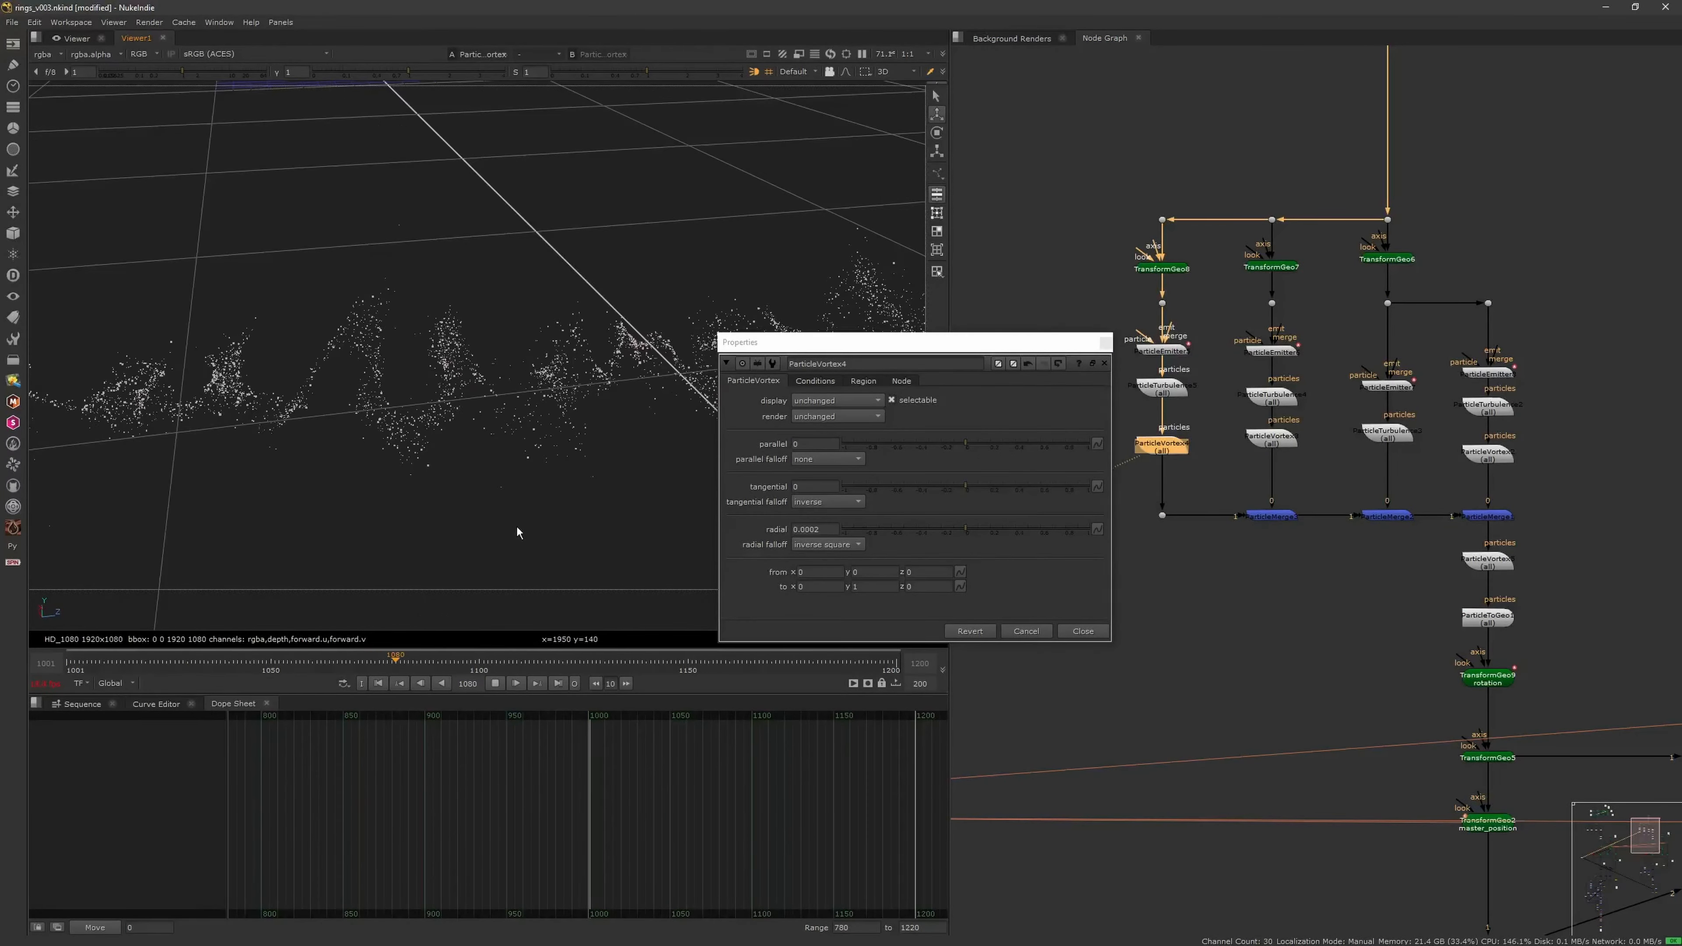
pyautogui.click(815, 545)
# View ParticleToGeo1's output in 3D, move the node slightly down the tree and open its settings
pyautogui.scroll(-3, 477, 358)
pyautogui.moveTo(1428, 520); pyautogui.dragTo(1371, 365, button='middle')
pyautogui.click(1332, 329)
pyautogui.press('1')
pyautogui.moveTo(1332, 305)
pyautogui.mouseDown()
pyautogui.moveTo(1345, 357)
pyautogui.moveTo(1332, 333)
pyautogui.mouseUp()
pyautogui.doubleClick(1332, 334)
pyautogui.click(1244, 577)
pyautogui.doubleClick(1332, 333)
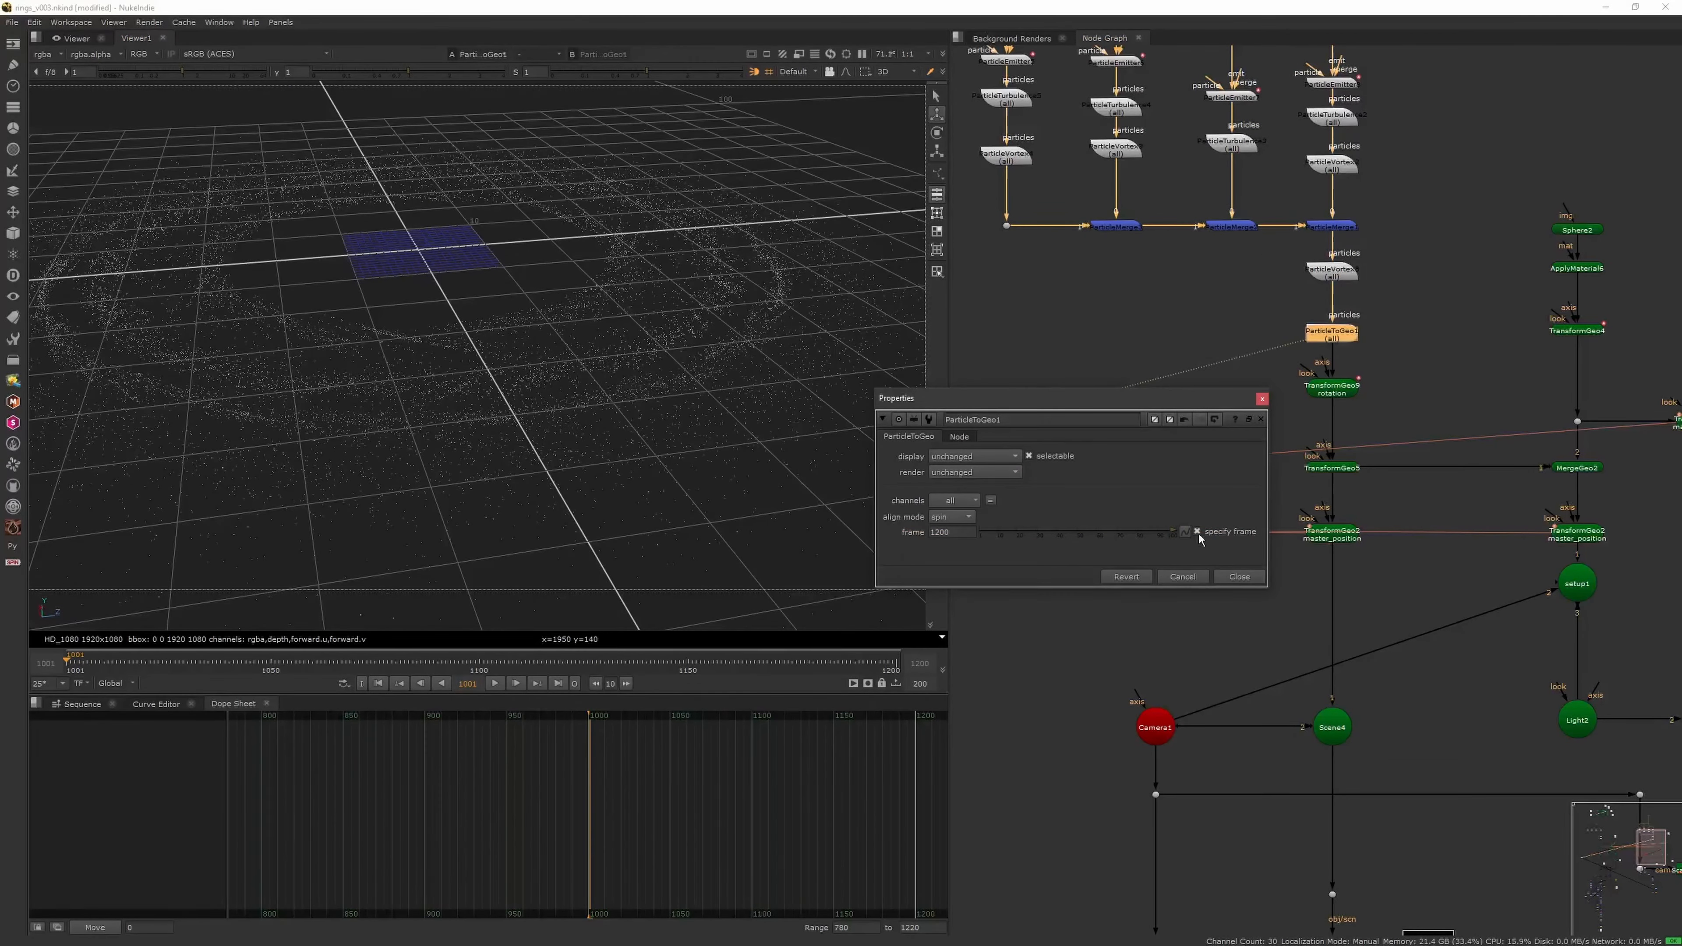
# Compare ParticleToGeo1 with and without its specified frame, and set its align mode to velocity
pyautogui.click(1197, 531)
pyautogui.click(555, 670)
pyautogui.click(379, 683)
pyautogui.click(1198, 531)
pyautogui.click(495, 684)
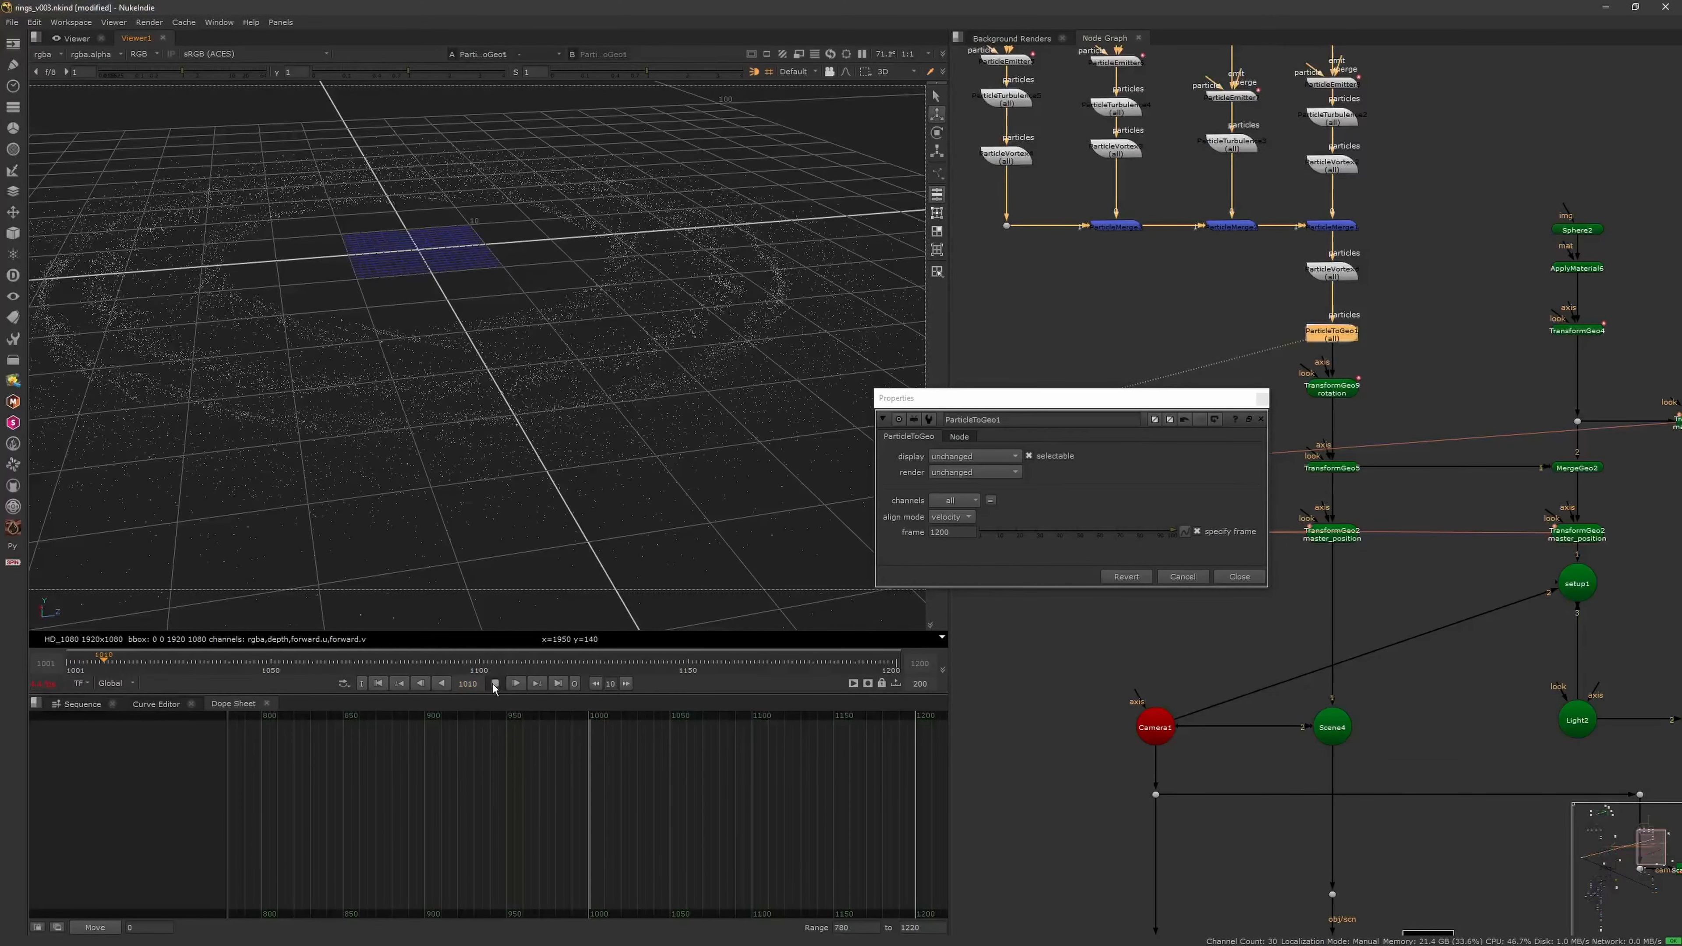
pyautogui.click(1240, 577)
# View the output of the rotation TransformGeo below ParticleToGeo1 and play the rings to check their motion
pyautogui.moveTo(1392, 398); pyautogui.dragTo(1331, 408, button='middle')
pyautogui.click(1271, 399)
pyautogui.press('1')
pyautogui.click(495, 684)
pyautogui.scroll(6, 605, 519)
pyautogui.scroll(-6, 619, 532)
pyautogui.click(495, 684)
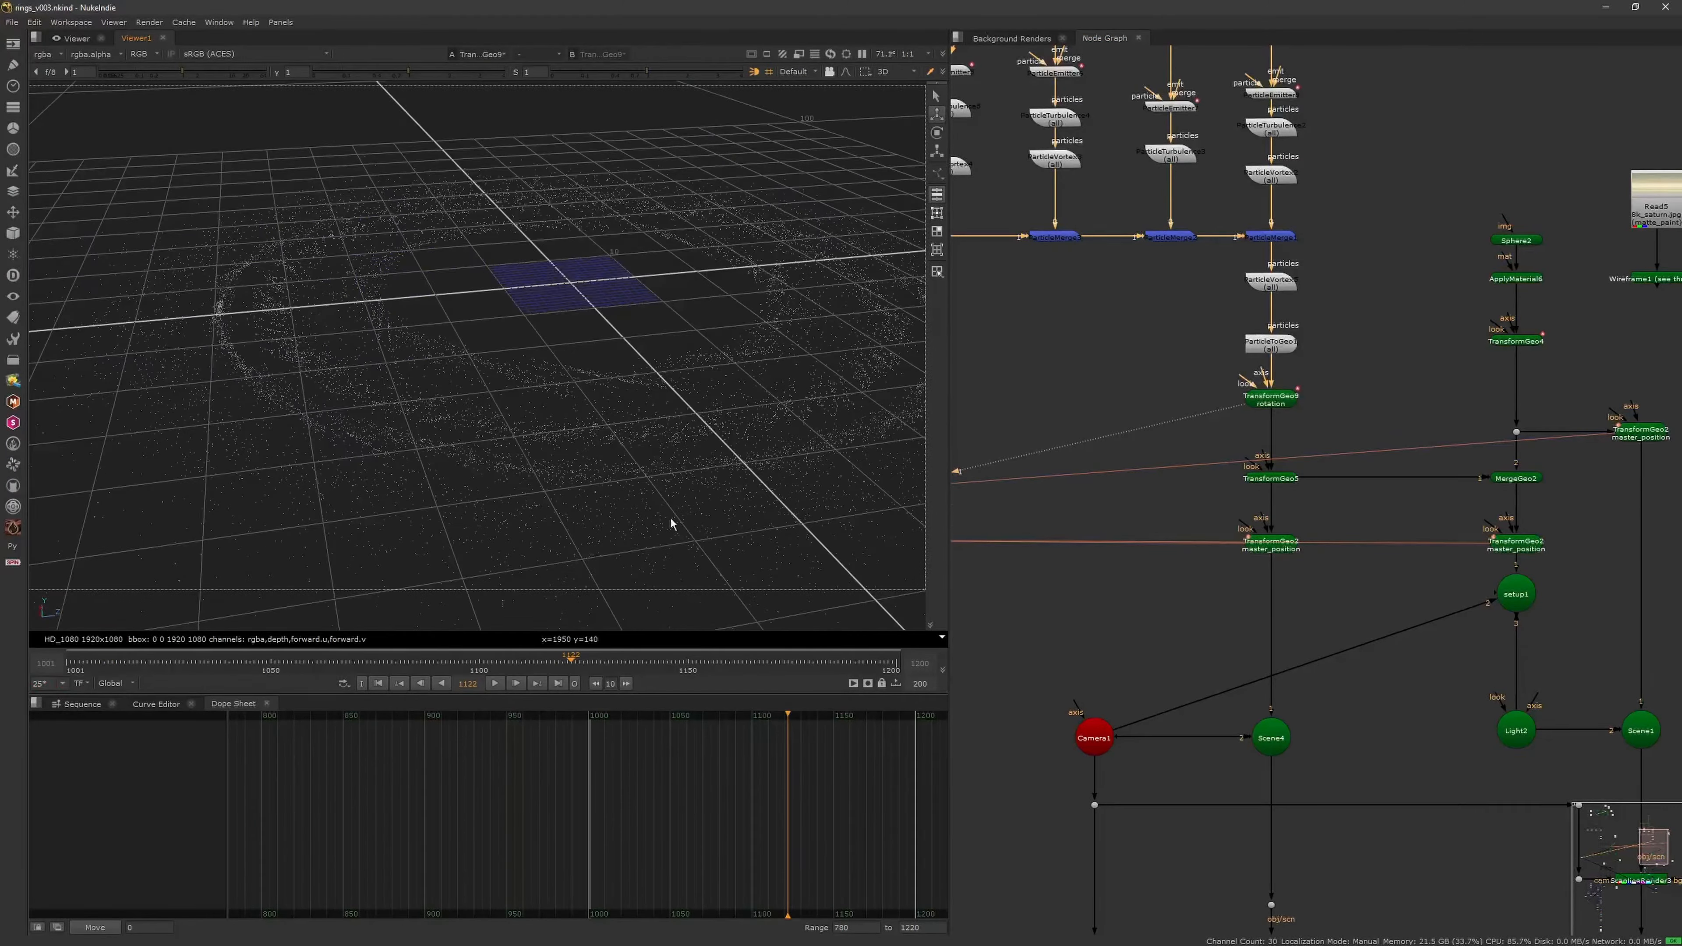
pyautogui.scroll(-3, 1079, 404)
pyautogui.click(379, 683)
# View the glow merge's output for the rings at frame 1001
pyautogui.moveTo(1225, 795); pyautogui.dragTo(1095, 348, button='middle')
pyautogui.click(1067, 387)
pyautogui.press('1')
pyautogui.moveTo(1120, 663); pyautogui.dragTo(1147, 597, button='middle')
pyautogui.scroll(-1, 792, 522)
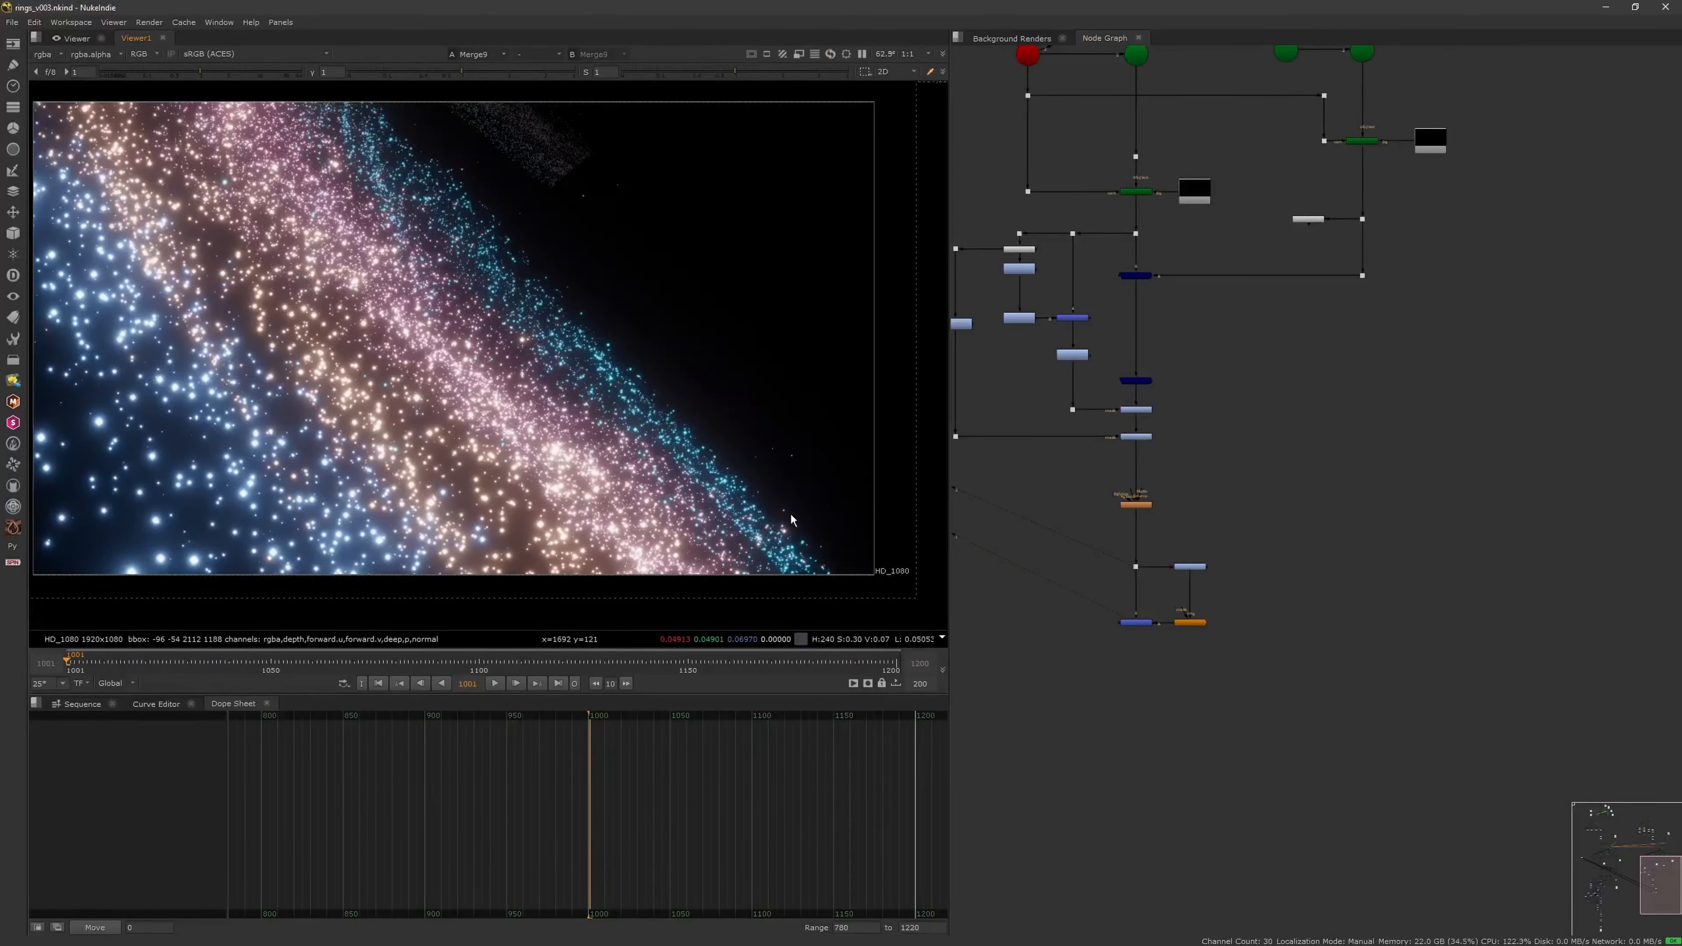
# View the MotionBlur node's output up close and compare it disabled and enabled
pyautogui.click(1134, 500)
pyautogui.press('1')
pyautogui.scroll(3, 1134, 503)
pyautogui.scroll(6, 576, 434)
pyautogui.press('d')
pyautogui.press('d')
# Insert a ZDefocus node after Grade18, view its output and open its settings
pyautogui.click(1183, 393)
pyautogui.press('Tab')
pyautogui.write('zde')
pyautogui.press('Return')
pyautogui.press('1')
pyautogui.press('f')
pyautogui.doubleClick(1186, 444)
pyautogui.scroll(2, 272, 464)
# Place ZDefocus2's focal point on the rings, set its size to 13 and maximum to 69, and save the script
pyautogui.moveTo(224, 469); pyautogui.dragTo(501, 525)
pyautogui.moveTo(516, 517); pyautogui.dragTo(429, 550, button='middle')
pyautogui.moveTo(1135, 374); pyautogui.dragTo(1269, 388)
pyautogui.click(1185, 375)
pyautogui.moveTo(413, 558); pyautogui.dragTo(639, 371)
pyautogui.click(1139, 360)
pyautogui.moveTo(639, 371); pyautogui.dragTo(657, 388, button='middle')
pyautogui.click(1317, 173)
pyautogui.hotkey('ctrl', 's')
# Delete the MotionBlur node and move ZDefocus2 down into its place
pyautogui.moveTo(1183, 507); pyautogui.dragTo(1182, 556)
pyautogui.press('1')
pyautogui.press('Delete')
pyautogui.moveTo(1183, 444); pyautogui.dragTo(1183, 489)
# Try a filter aspect ratio of 2 on ZDefocus2, and change it to 0.75
pyautogui.doubleClick(1183, 489)
pyautogui.moveTo(1019, 506); pyautogui.dragTo(1004, 516)
pyautogui.write('2')
pyautogui.press('Return')
pyautogui.write('0.75')
pyautogui.press('Return')
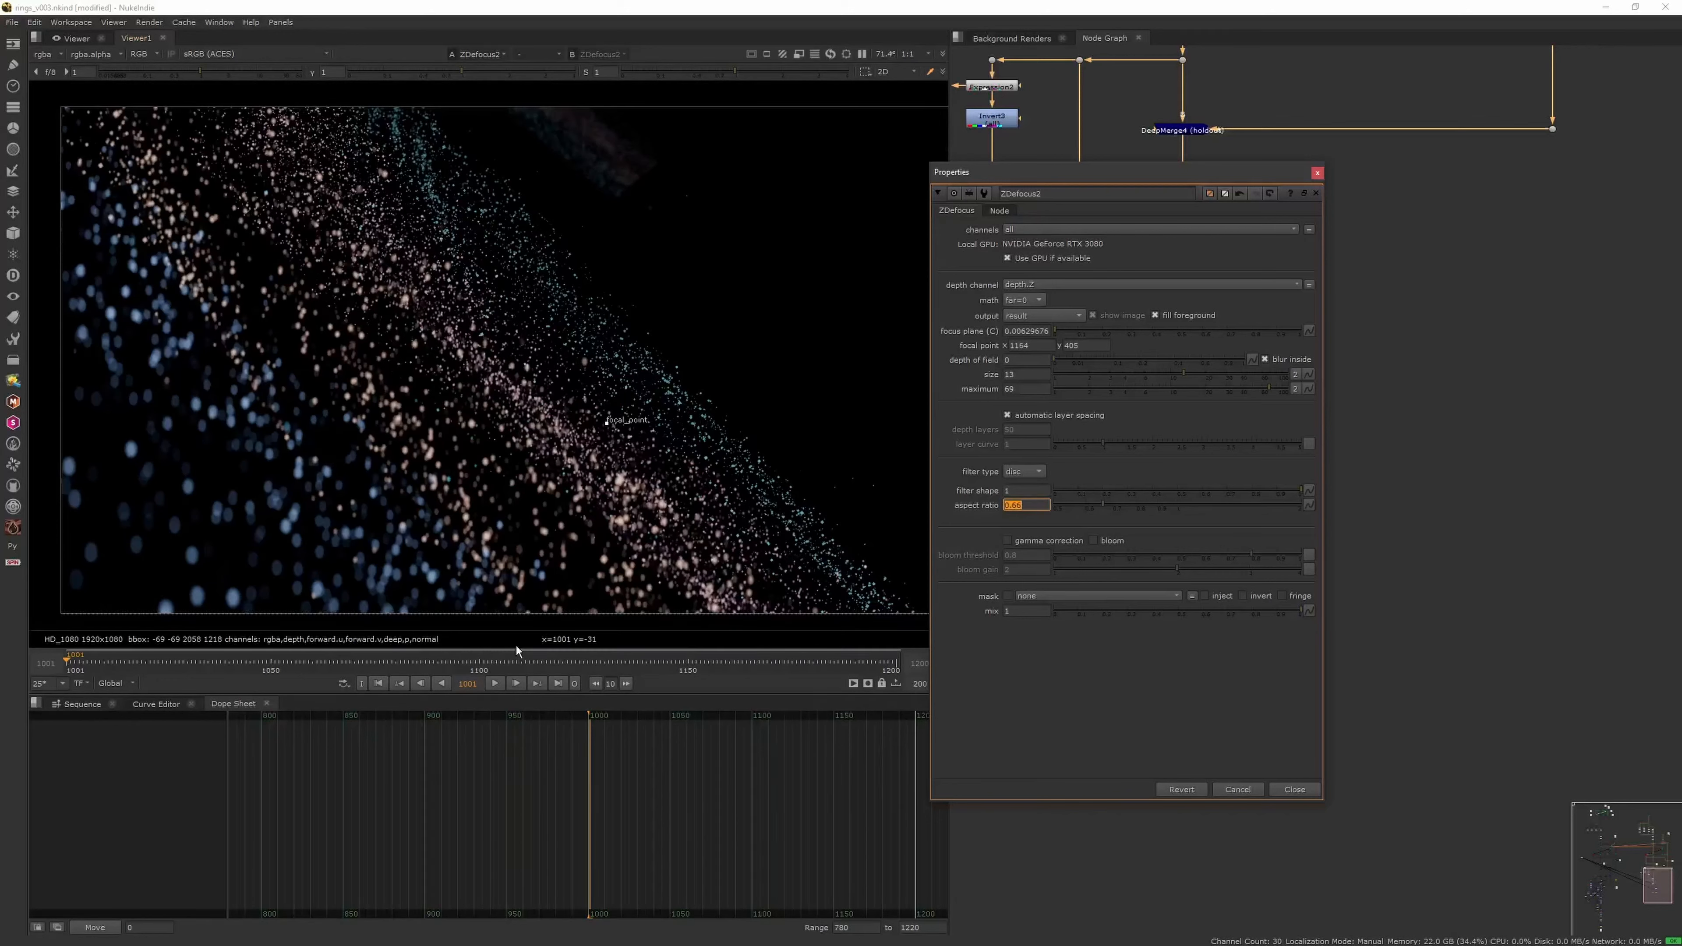
# Go to about frame 1120, reposition ZDefocus2's focal point on the rings, and briefly check another output mode before returning to result
pyautogui.click(575, 663)
pyautogui.moveTo(575, 663); pyautogui.dragTo(563, 662)
pyautogui.moveTo(607, 422); pyautogui.dragTo(500, 380)
pyautogui.click(1041, 316)
pyautogui.click(1053, 330)
pyautogui.moveTo(500, 380); pyautogui.dragTo(506, 387, button='middle')
pyautogui.click(1045, 315)
pyautogui.click(1041, 302)
# Set ZDefocus2's size to 22 and maximum to 100, and shift its focal point along the rings to about 1063, 450
pyautogui.moveTo(1184, 374); pyautogui.dragTo(1171, 373)
pyautogui.moveTo(1269, 388); pyautogui.dragTo(1288, 389)
pyautogui.scroll(3, 506, 387)
pyautogui.moveTo(531, 376); pyautogui.dragTo(485, 400)
pyautogui.scroll(-3, 495, 410)
pyautogui.scroll(3, 494, 410)
pyautogui.scroll(-4, 427, 449)
pyautogui.scroll(3, 427, 449)
pyautogui.moveTo(483, 344); pyautogui.dragTo(600, 344)
pyautogui.scroll(-2, 583, 427)
pyautogui.moveTo(1172, 375); pyautogui.dragTo(1186, 374)
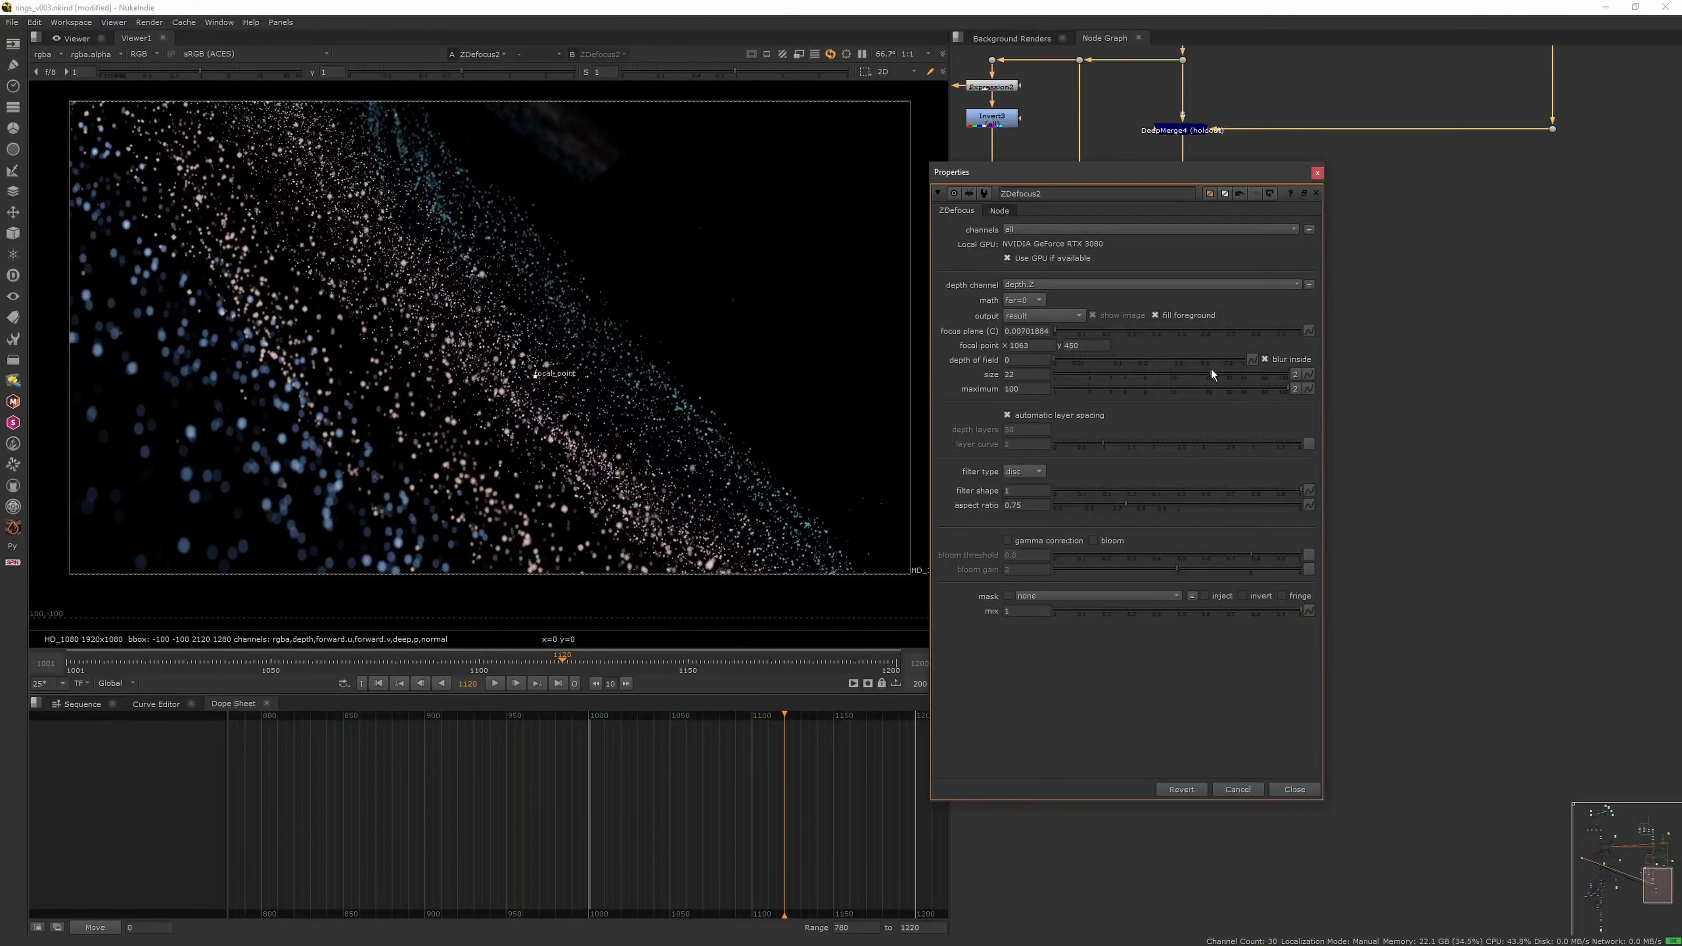
pyautogui.scroll(4, 490, 401)
pyautogui.moveTo(601, 346); pyautogui.dragTo(608, 342)
pyautogui.scroll(-4, 503, 404)
pyautogui.scroll(2, 550, 391)
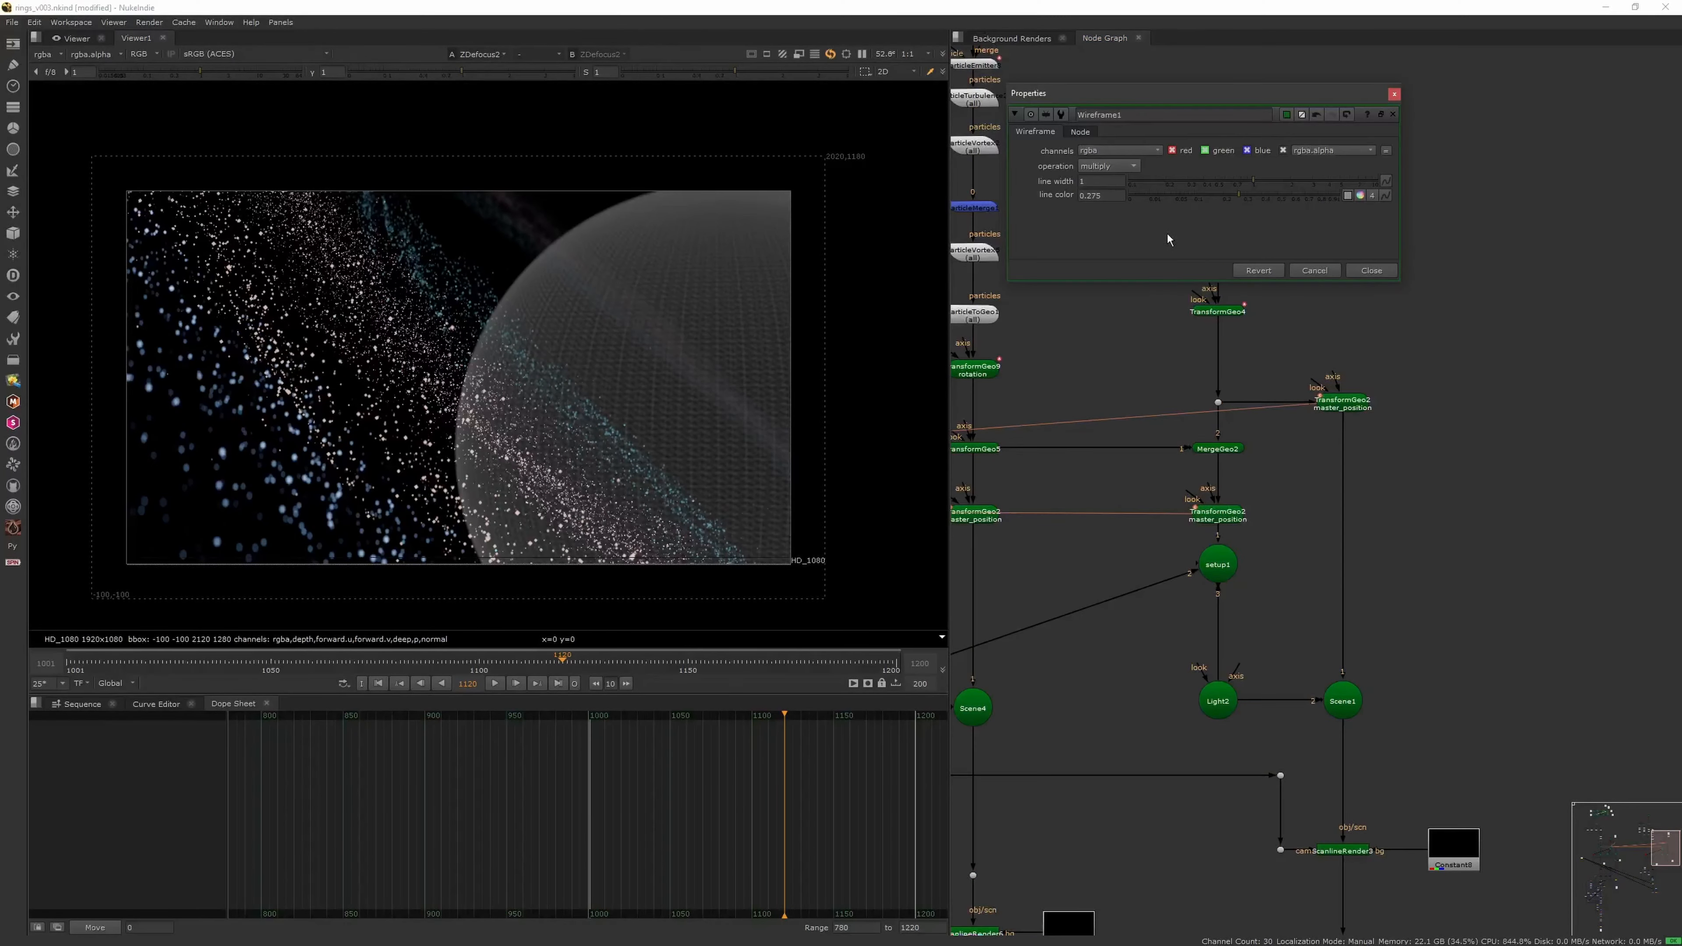
# Set the line width of the planet's Wireframe1 node to 1
pyautogui.doubleClick(1099, 181)
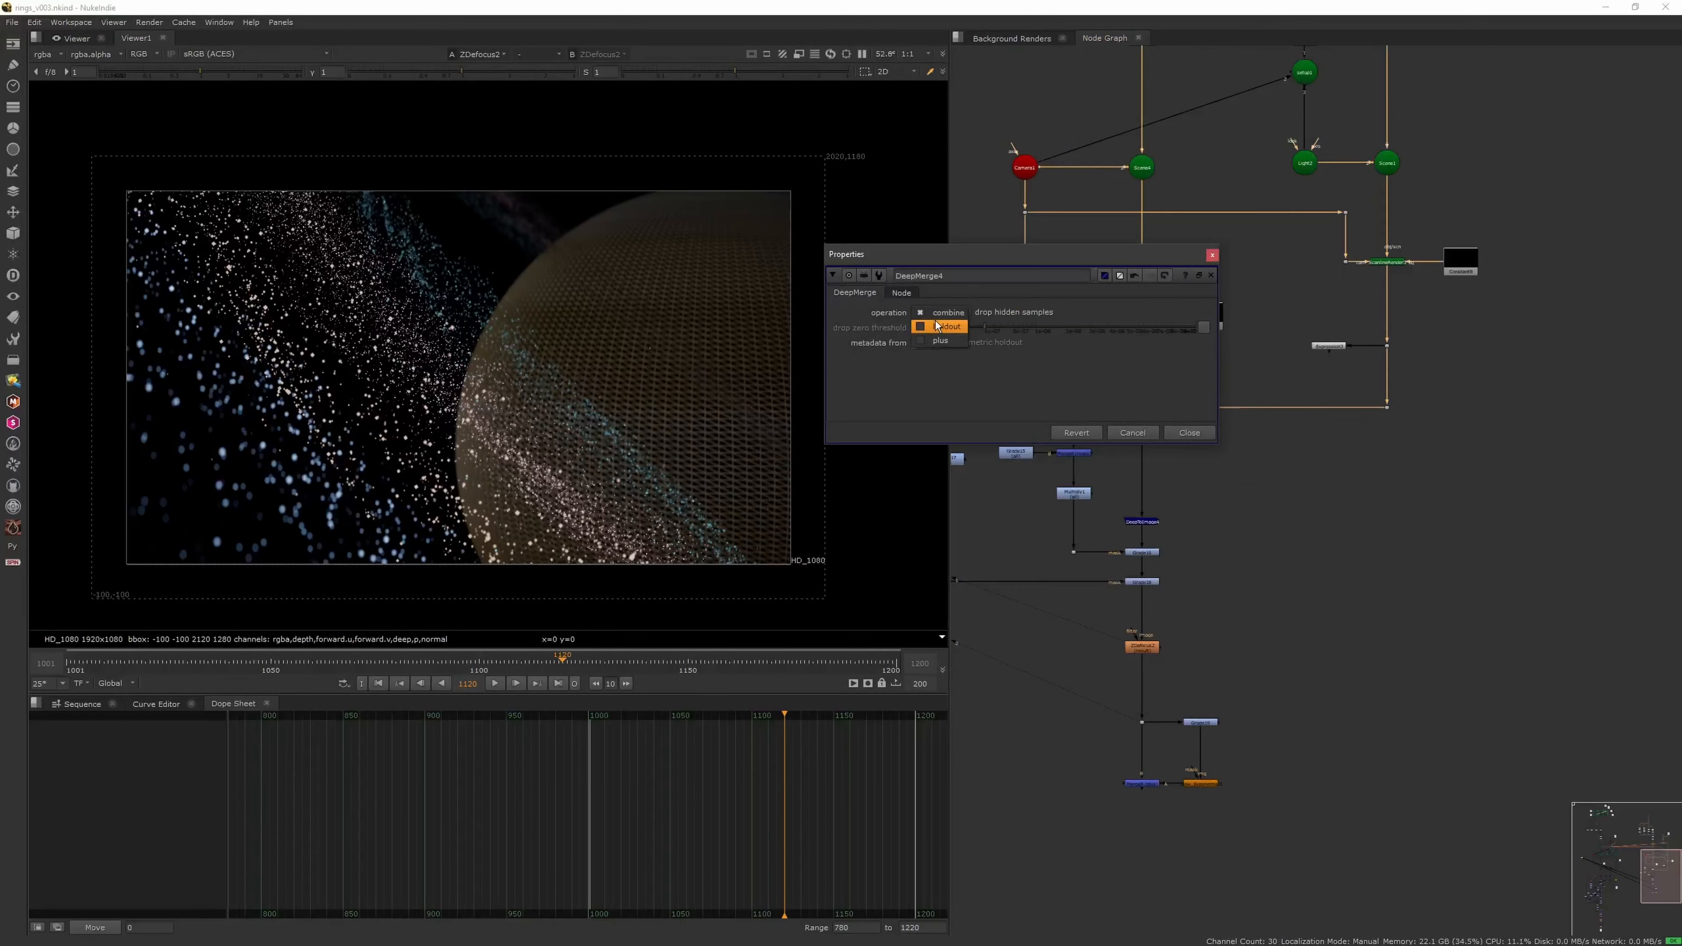
pyautogui.press('1')
pyautogui.press('Tab')
pyautogui.doubleClick(1029, 184)
pyautogui.moveTo(940, 570); pyautogui.dragTo(778, 589)
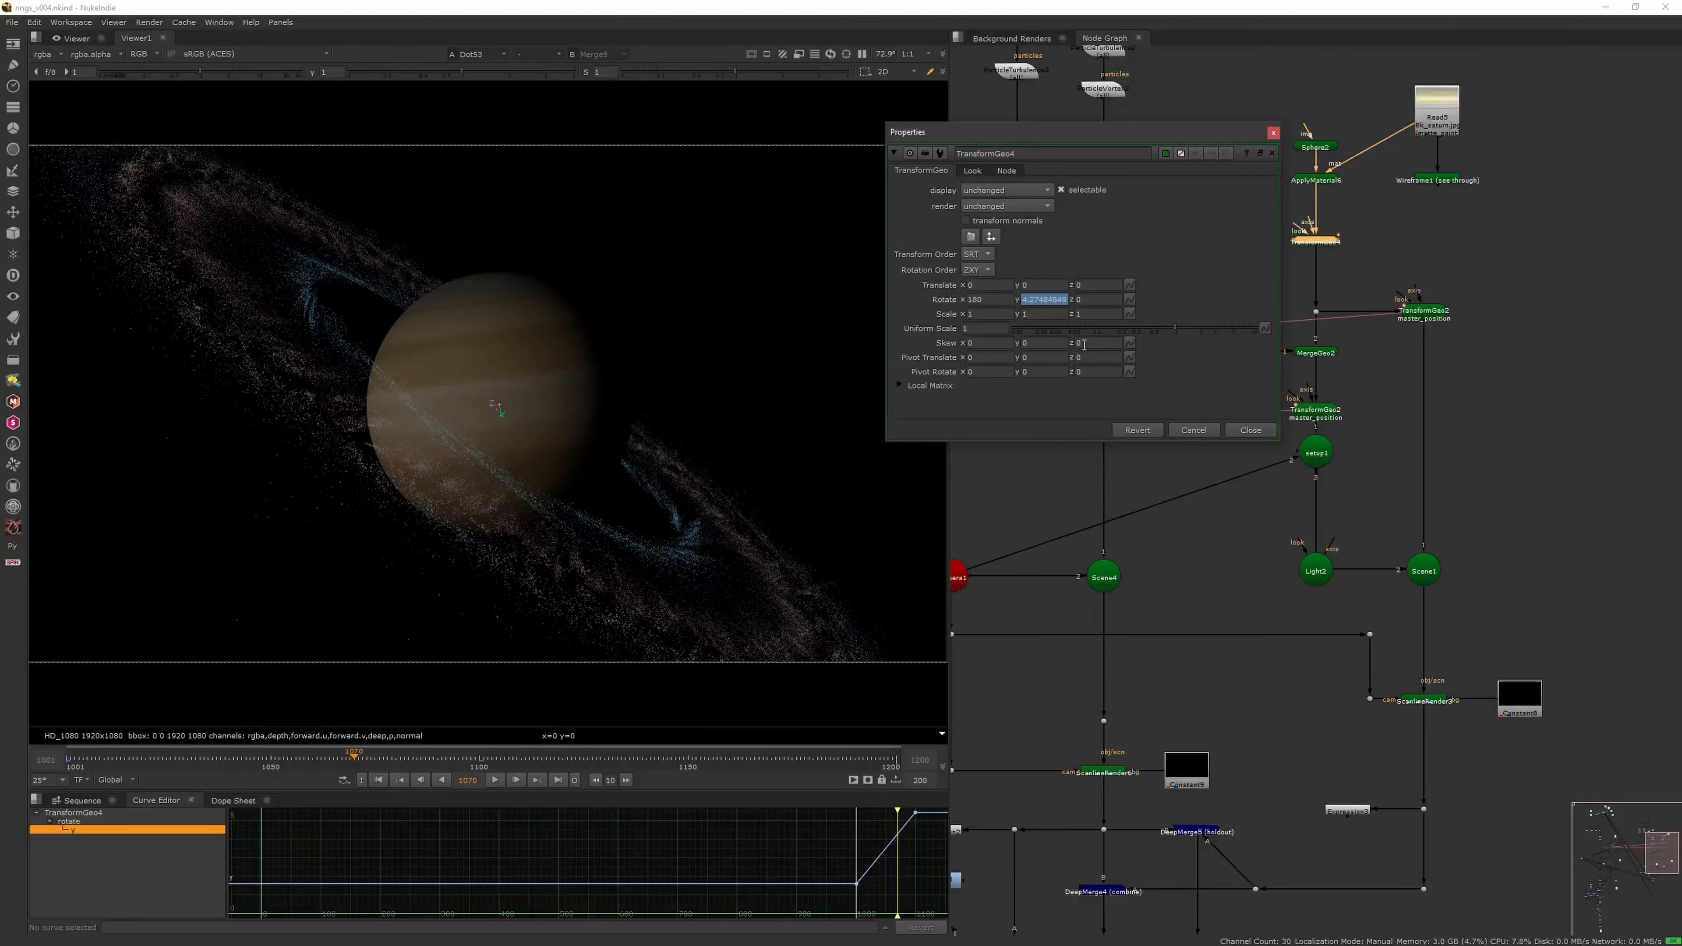
# Match TransformGeo10's rotation to TransformGeo5 with 32.23, -0.305 and 30.53, and close both property panels
pyautogui.doubleClick(1350, 325)
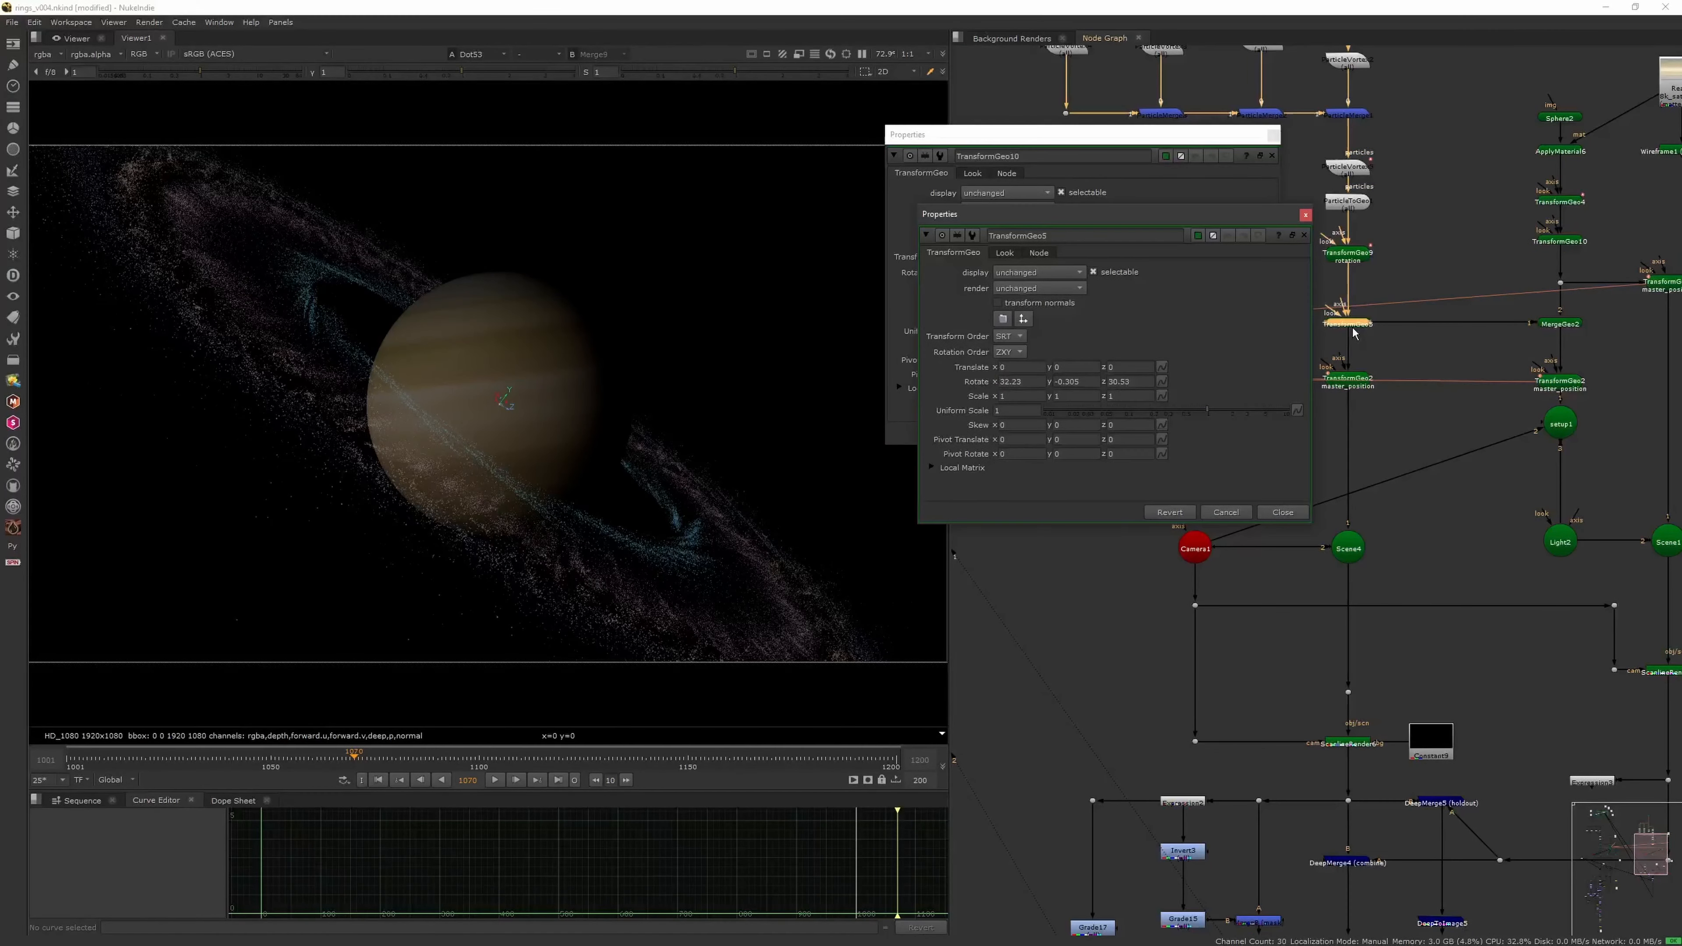
pyautogui.moveTo(1156, 214); pyautogui.dragTo(1127, 488)
pyautogui.click(989, 302)
pyautogui.doubleClick(1094, 655)
pyautogui.doubleClick(1089, 303)
pyautogui.write('30.53')
pyautogui.click(1274, 135)
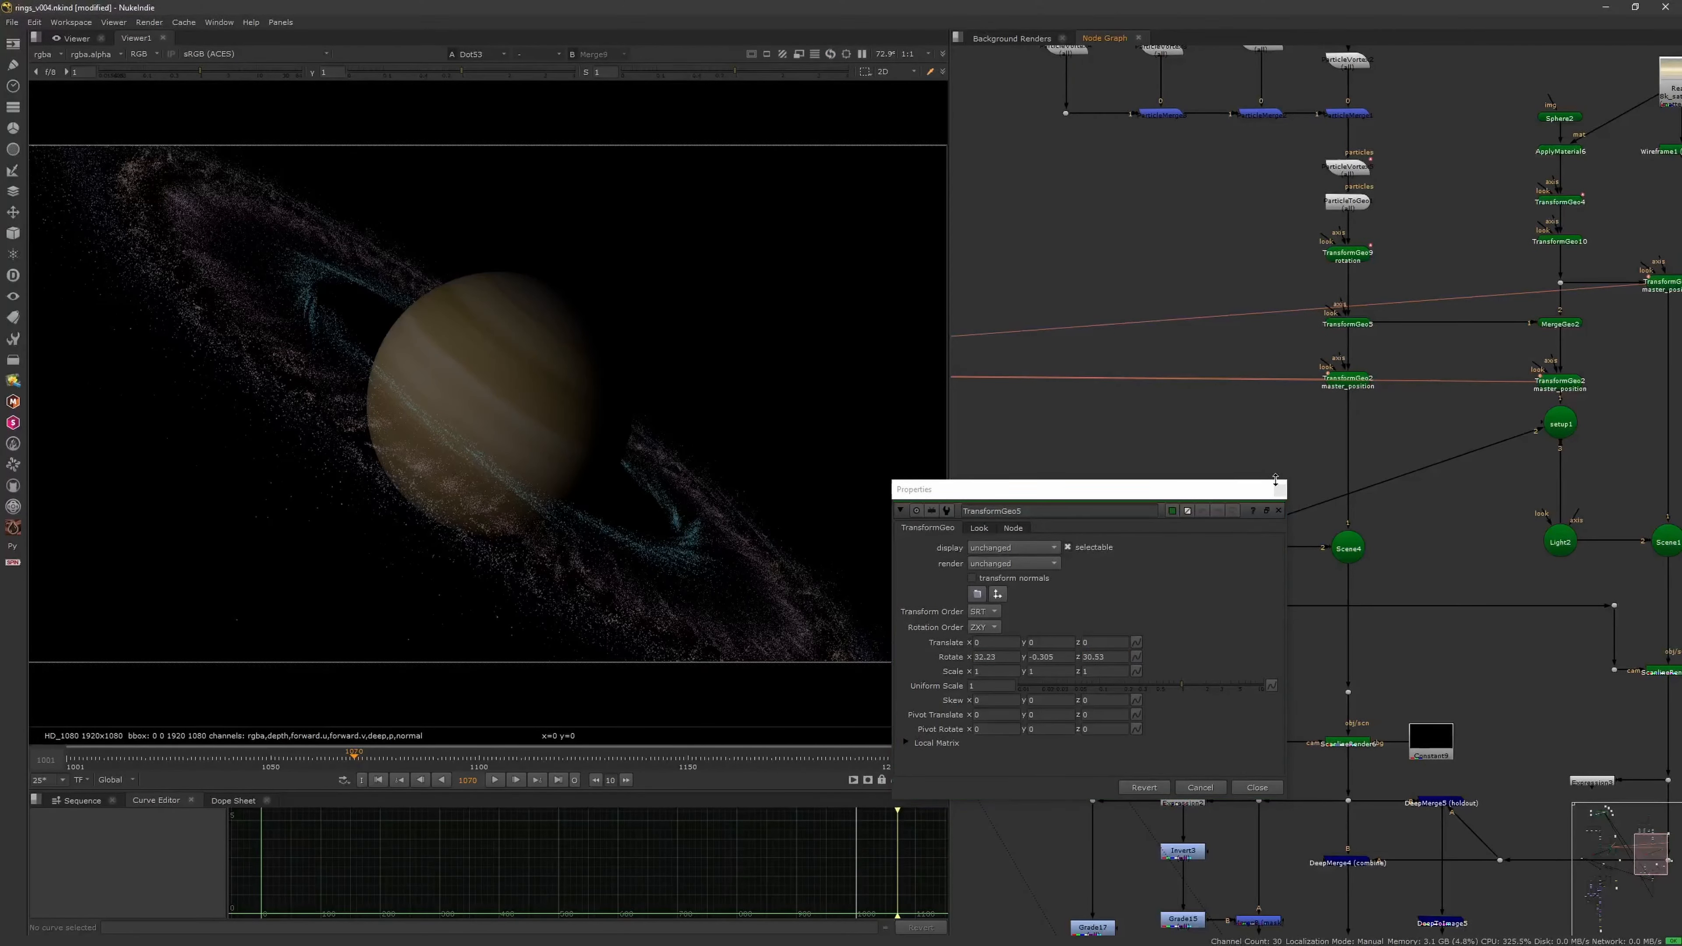
pyautogui.click(1279, 488)
# Examine the full ringed-planet render and look over the ring particle branches in the node graph
pyautogui.moveTo(1132, 577); pyautogui.dragTo(1096, 493, button='middle')
pyautogui.scroll(-5, 1097, 493)
pyautogui.moveTo(612, 478); pyautogui.dragTo(610, 509, button='middle')
pyautogui.press('f')
pyautogui.moveTo(1144, 244); pyautogui.dragTo(1178, 437, button='middle')
pyautogui.scroll(2, 1178, 437)
pyautogui.click(1141, 460)
pyautogui.moveTo(1271, 351); pyautogui.dragTo(1220, 498, button='middle')
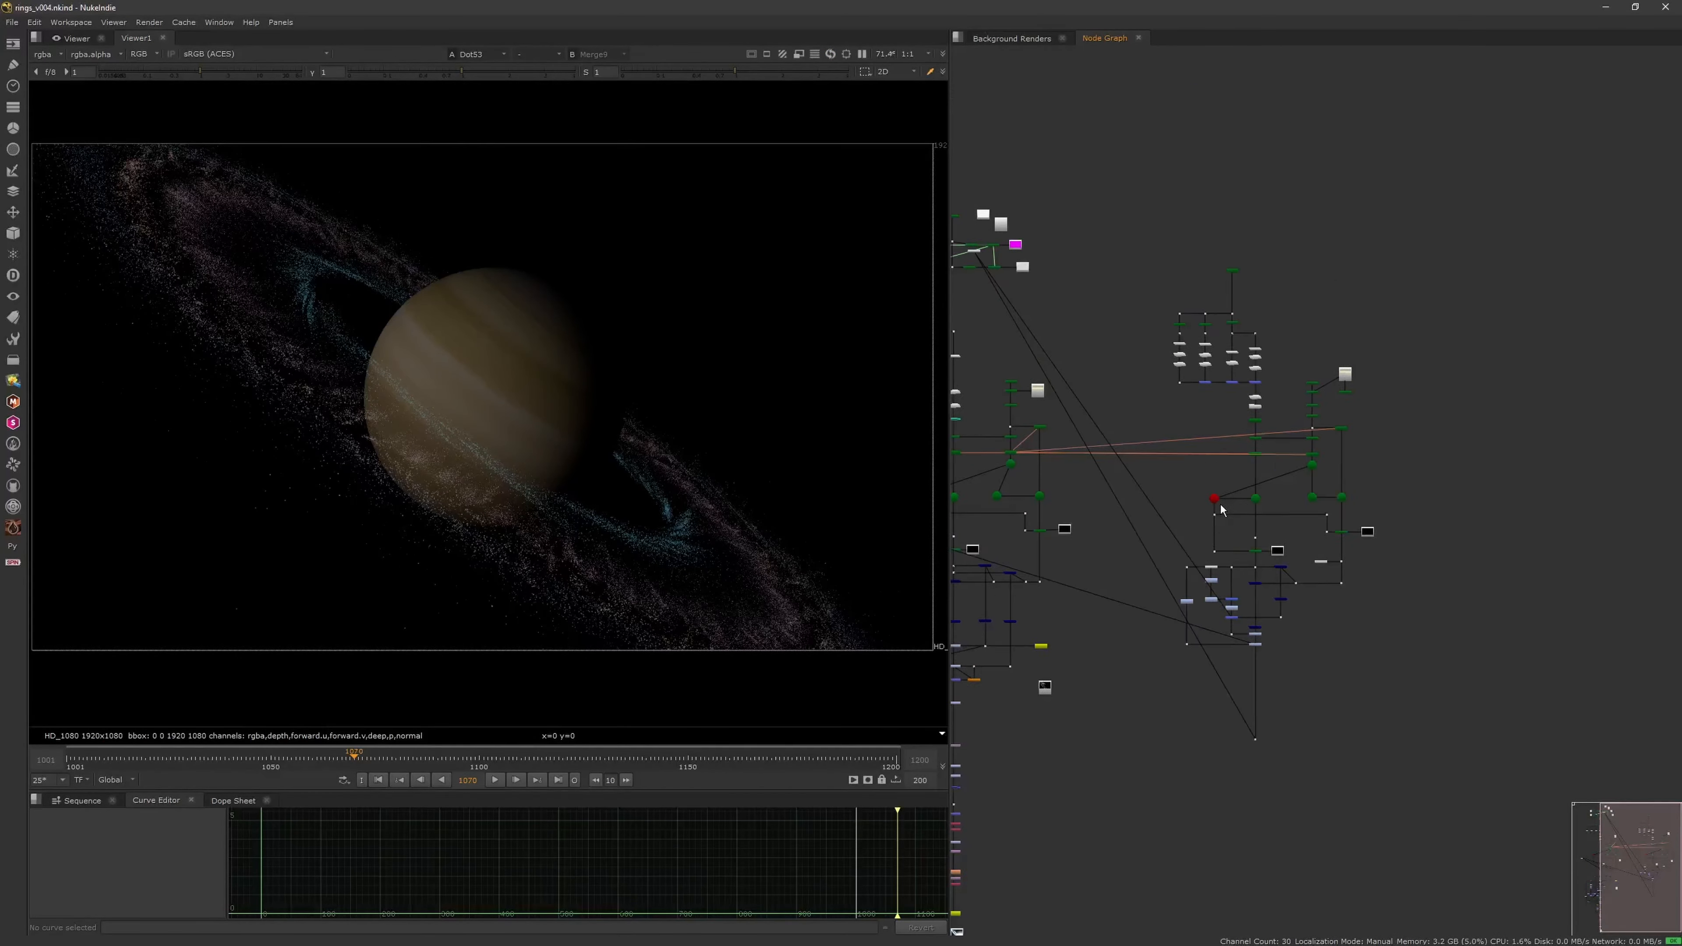
pyautogui.scroll(4, 1217, 479)
pyautogui.moveTo(1230, 120); pyautogui.dragTo(1303, 330, button='middle')
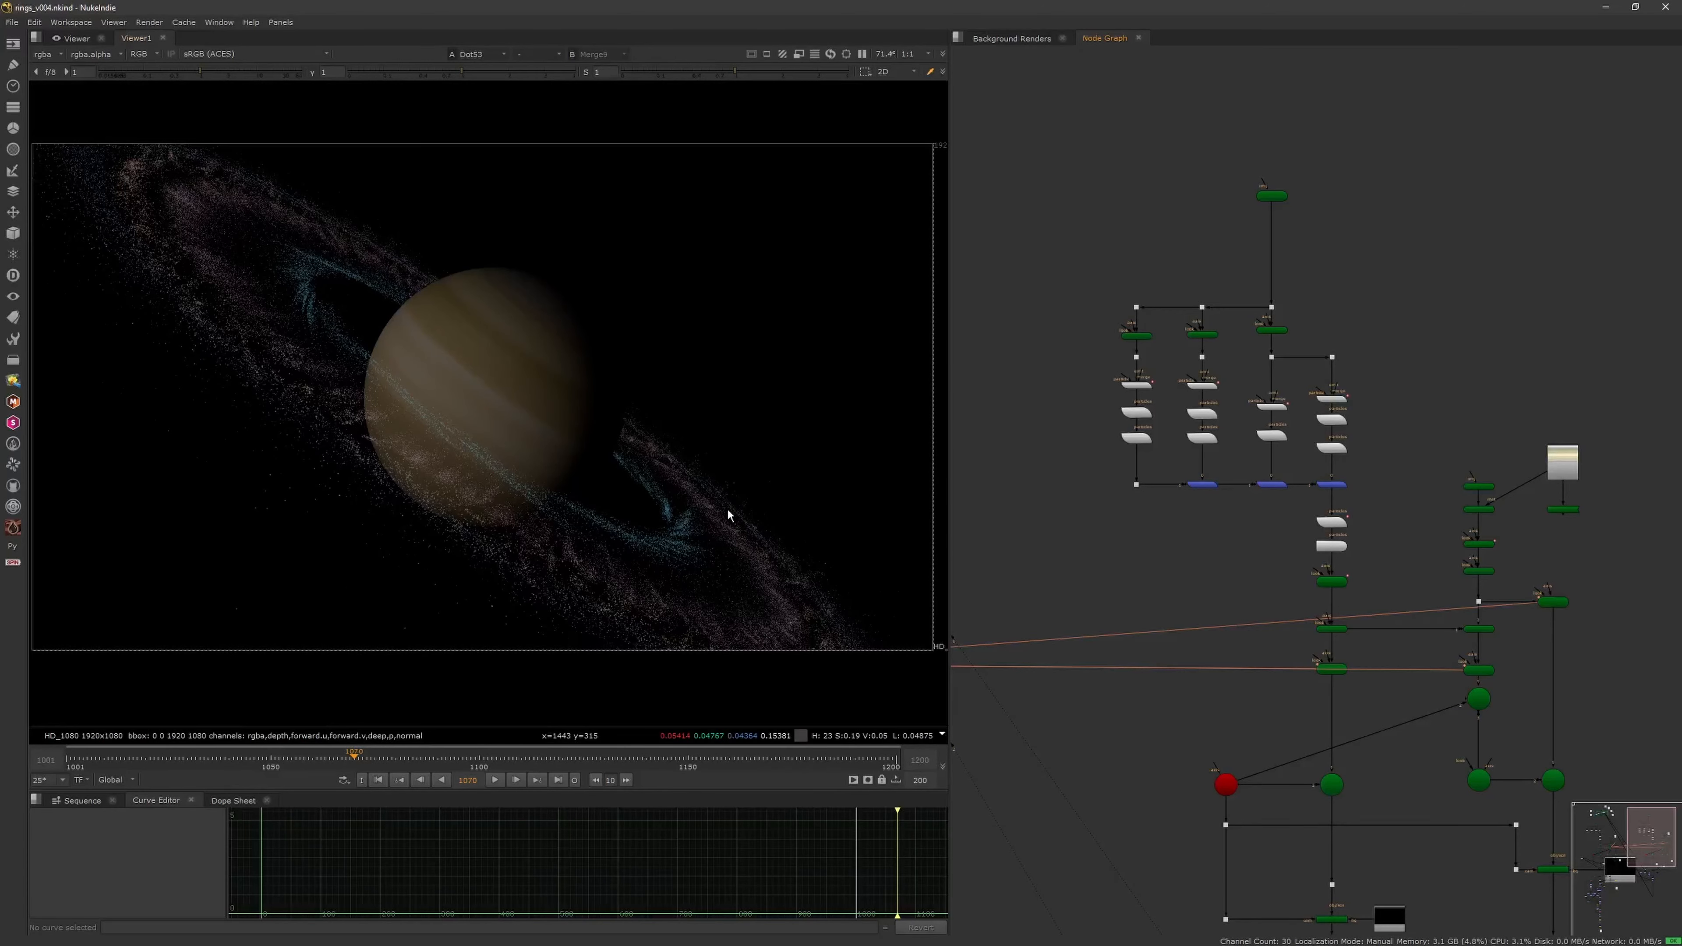
pyautogui.scroll(-5, 1175, 475)
pyautogui.scroll(8, 1263, 455)
pyautogui.scroll(-4, 1265, 462)
pyautogui.scroll(4, 1298, 437)
# Paste a Sphere node into the free space beside the ring particle branches
pyautogui.press('Tab')
pyautogui.press('Escape')
pyautogui.scroll(-8, 1259, 447)
pyautogui.scroll(6, 1172, 492)
pyautogui.moveTo(1173, 492); pyautogui.dragTo(1199, 319, button='middle')
pyautogui.scroll(-6, 1198, 320)
pyautogui.scroll(6, 1306, 431)
pyautogui.hotkey('ctrl', 'v')
pyautogui.scroll(3, 1378, 378)
pyautogui.click(1250, 519)
pyautogui.moveTo(1312, 693); pyautogui.dragTo(1312, 729, button='middle')
# Frame the new sphere in the 3D viewer, check the ParticleVortex below the merges, and switch back to the rendered planet
pyautogui.doubleClick(1350, 323)
pyautogui.click(1305, 186)
pyautogui.press('1')
pyautogui.click(742, 517)
pyautogui.press('f')
pyautogui.click(755, 71)
pyautogui.scroll(-3, 516, 424)
pyautogui.moveTo(517, 424)
pyautogui.keyDown('ctrl'); pyautogui.mouseDown()
pyautogui.moveTo(457, 324)
pyautogui.moveTo(582, 504)
pyautogui.mouseUp(); pyautogui.keyUp('ctrl')
pyautogui.moveTo(1263, 629); pyautogui.dragTo(1314, 397, button='middle')
pyautogui.click(1307, 394)
pyautogui.press('1')
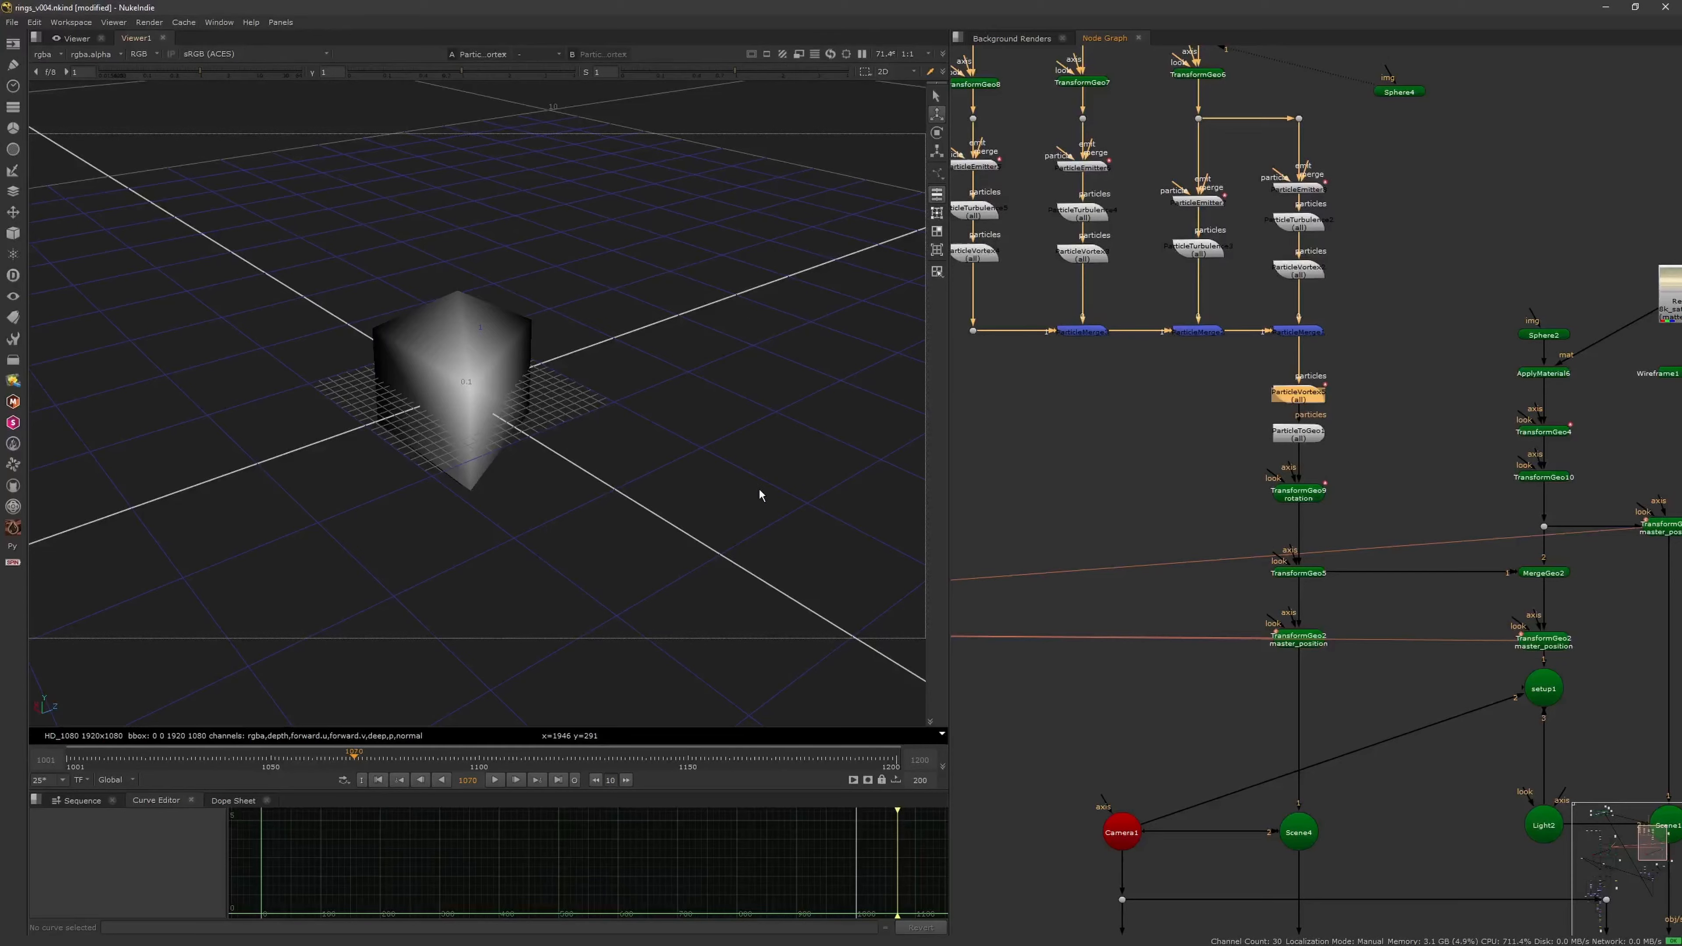
pyautogui.click(757, 491)
pyautogui.press('2')
# Move the emitter, ParticleTurbulence2 and ParticleVortex2 of the last ring branch closer together, viewing each node's output
pyautogui.scroll(-3, 1258, 563)
pyautogui.moveTo(1331, 862); pyautogui.dragTo(1266, 338, button='middle')
pyautogui.scroll(3, 1265, 458)
pyautogui.moveTo(1265, 458); pyautogui.dragTo(1306, 440, button='middle')
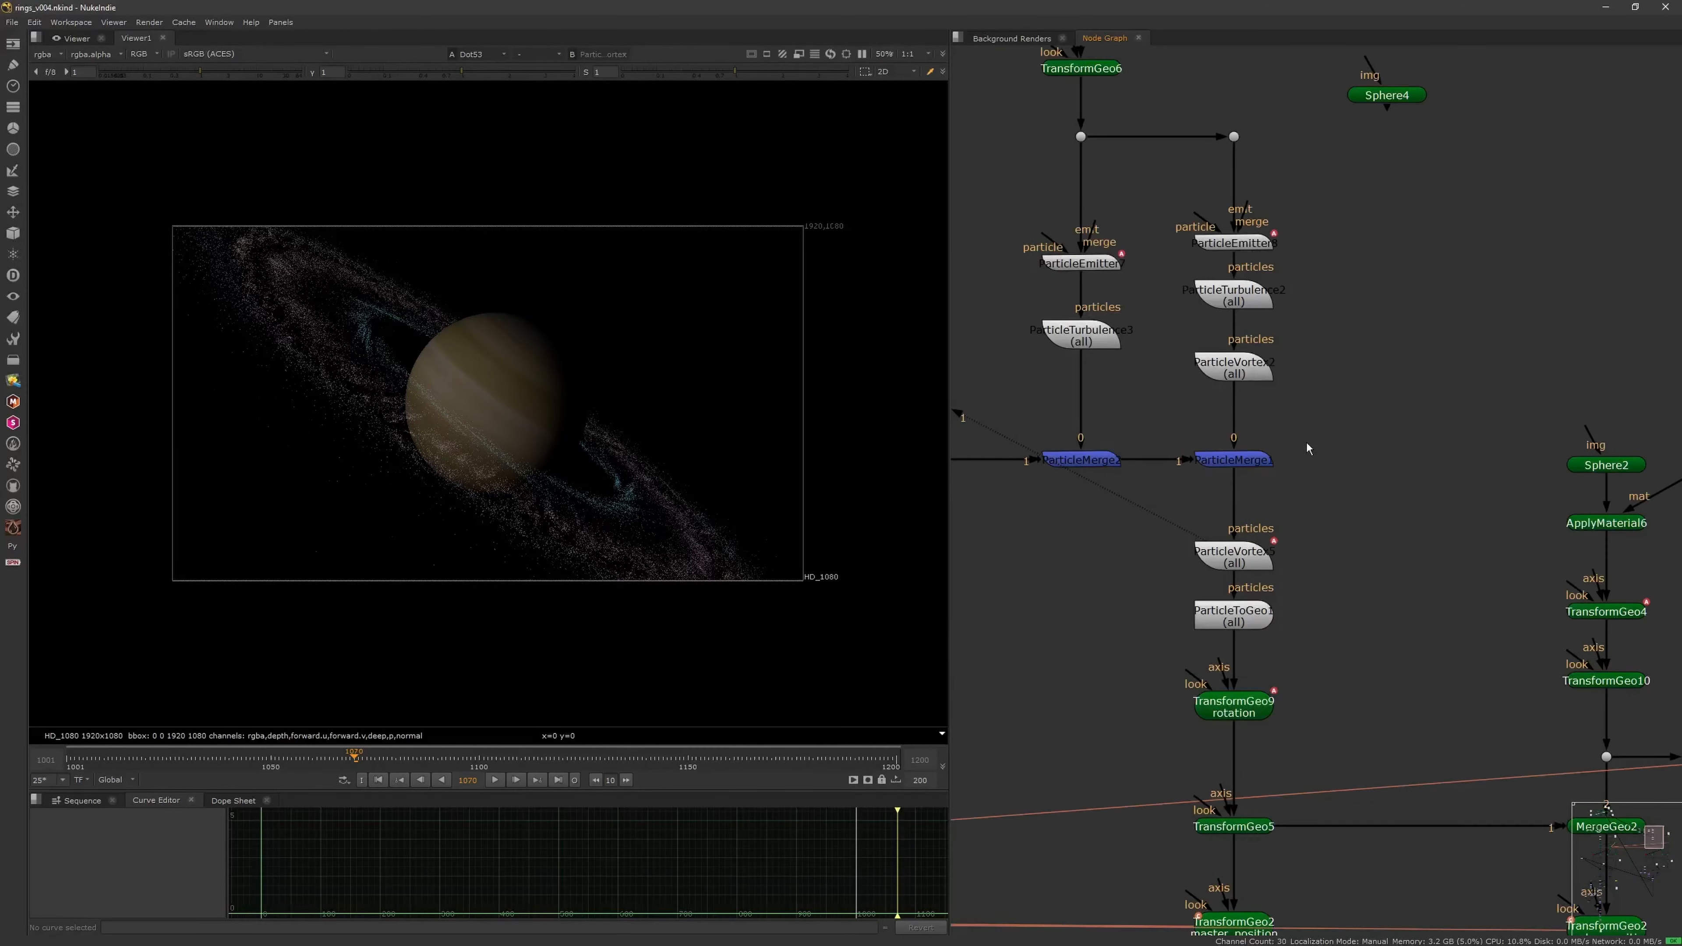
pyautogui.scroll(3, 1334, 318)
pyautogui.moveTo(1314, 289); pyautogui.dragTo(1315, 271)
pyautogui.moveTo(1315, 169); pyautogui.dragTo(1337, 483, button='middle')
pyautogui.moveTo(1336, 483); pyautogui.dragTo(1337, 425)
pyautogui.press('1')
pyautogui.moveTo(1330, 533); pyautogui.dragTo(1330, 486)
pyautogui.press('1')
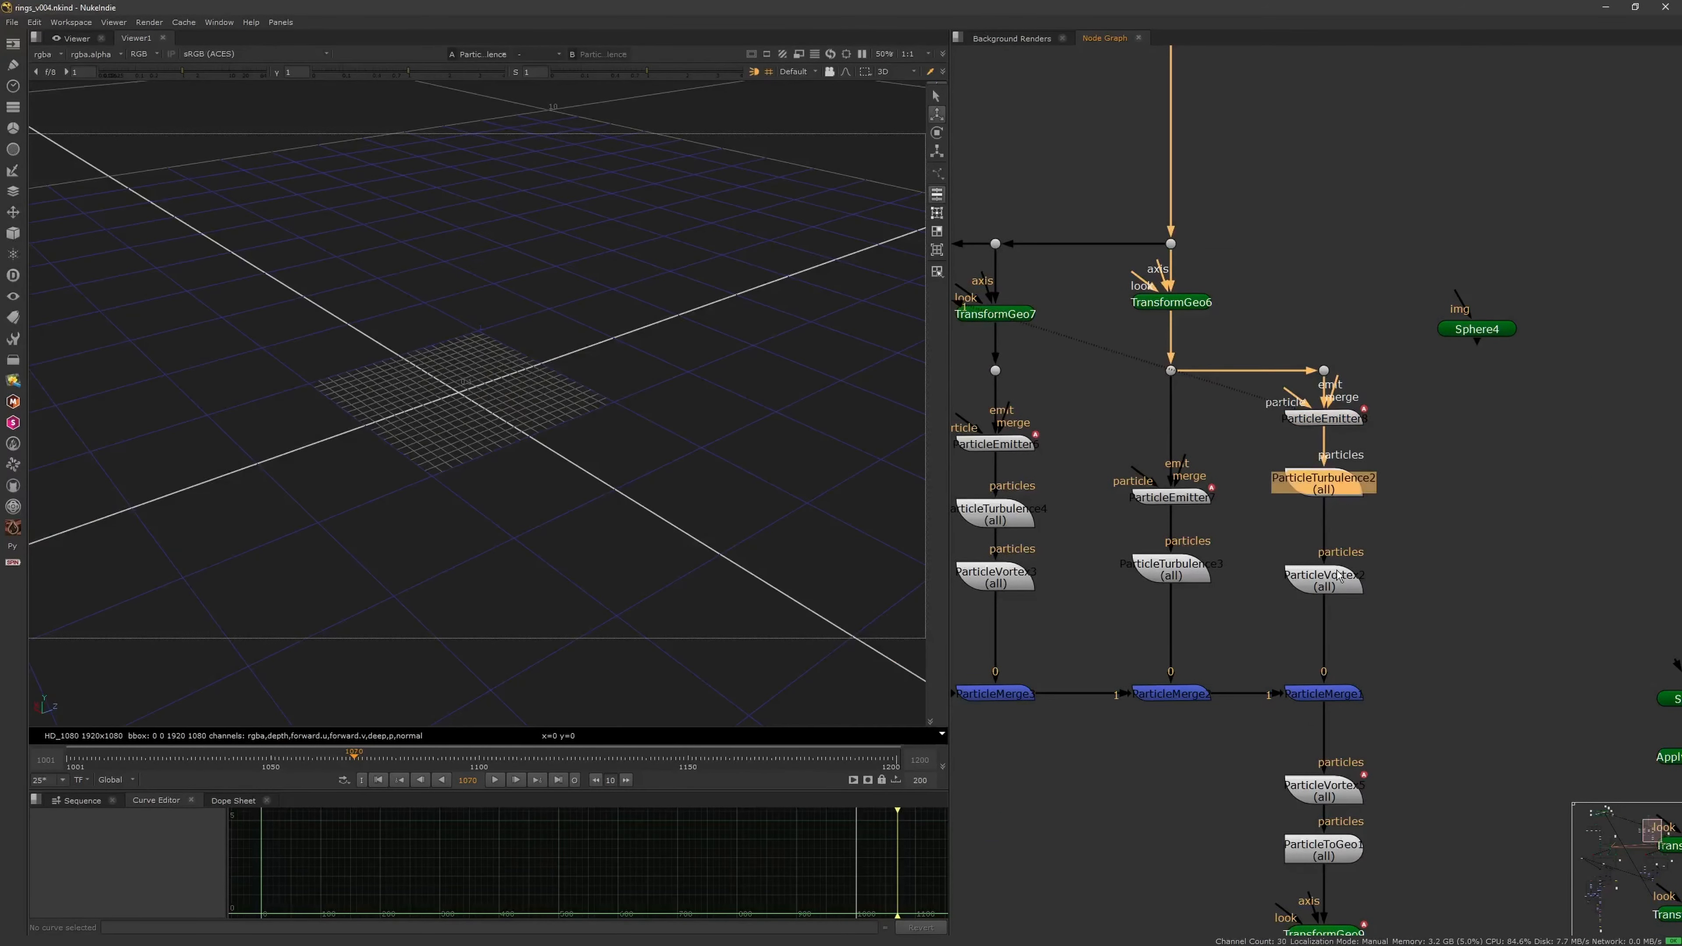
pyautogui.moveTo(1325, 583); pyautogui.dragTo(1325, 537)
pyautogui.press('1')
# Connect Sphere4 to the particle input of the last branch's ParticleEmitter, and view ParticleMerge1's output
pyautogui.moveTo(1451, 332); pyautogui.dragTo(1454, 331)
pyautogui.moveTo(1474, 326); pyautogui.dragTo(1453, 414)
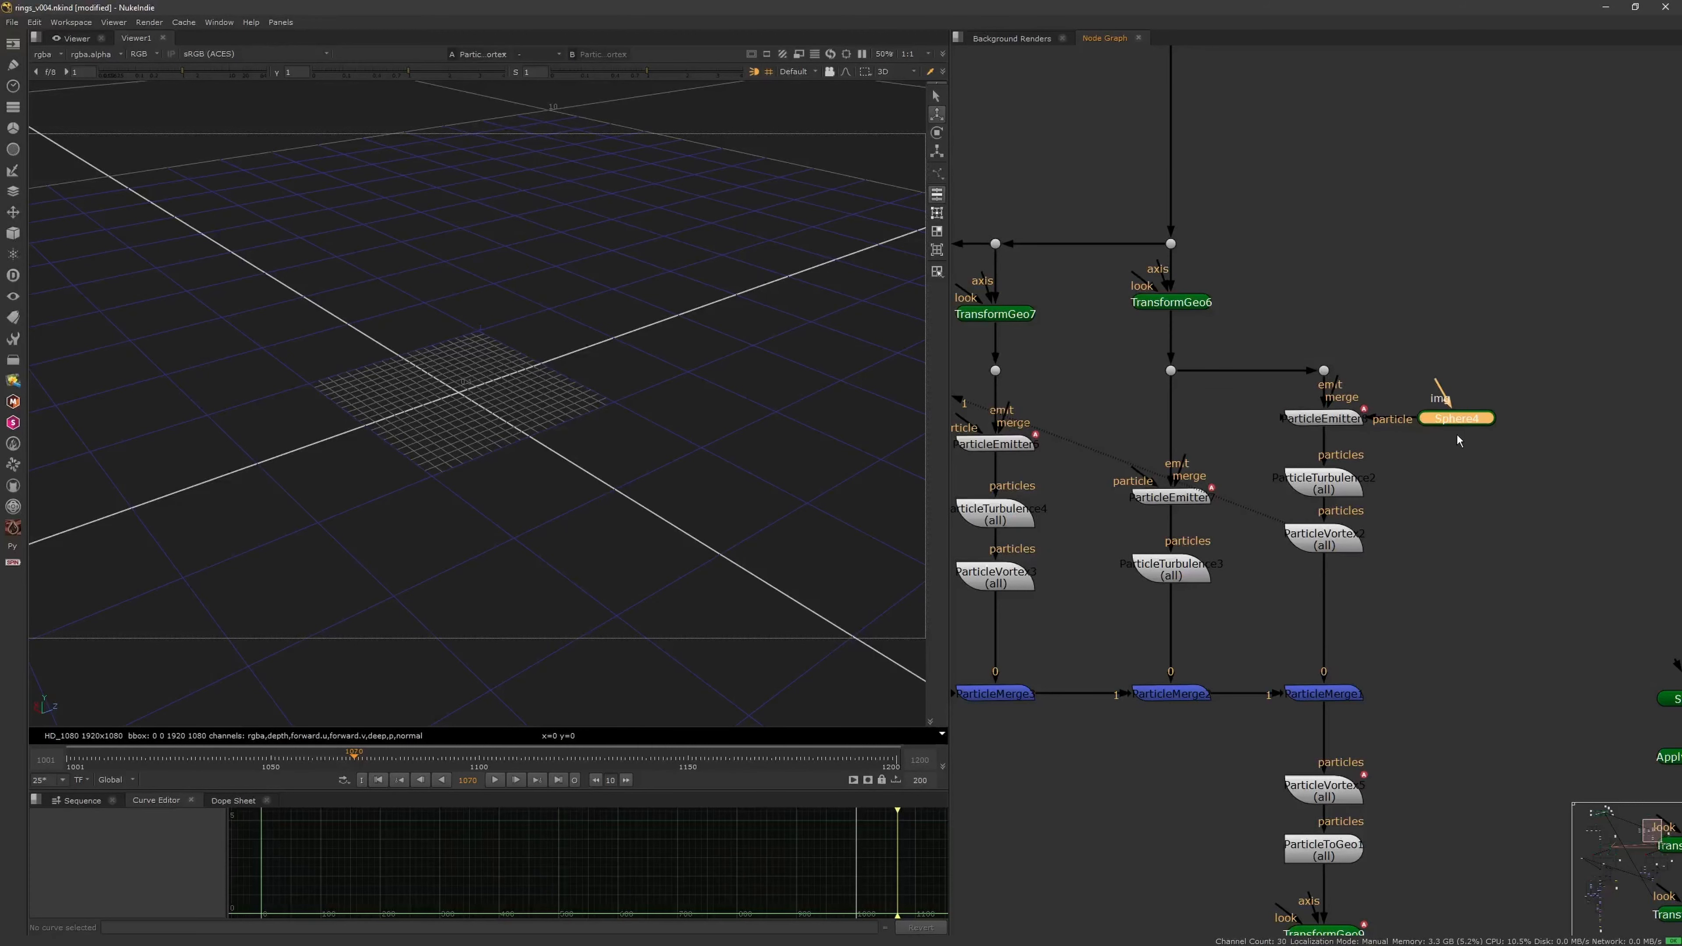
pyautogui.press('1')
pyautogui.click(1457, 435)
pyautogui.moveTo(1332, 692); pyautogui.dragTo(1338, 508, button='middle')
pyautogui.click(1338, 508)
pyautogui.press('1')
pyautogui.click(1429, 458)
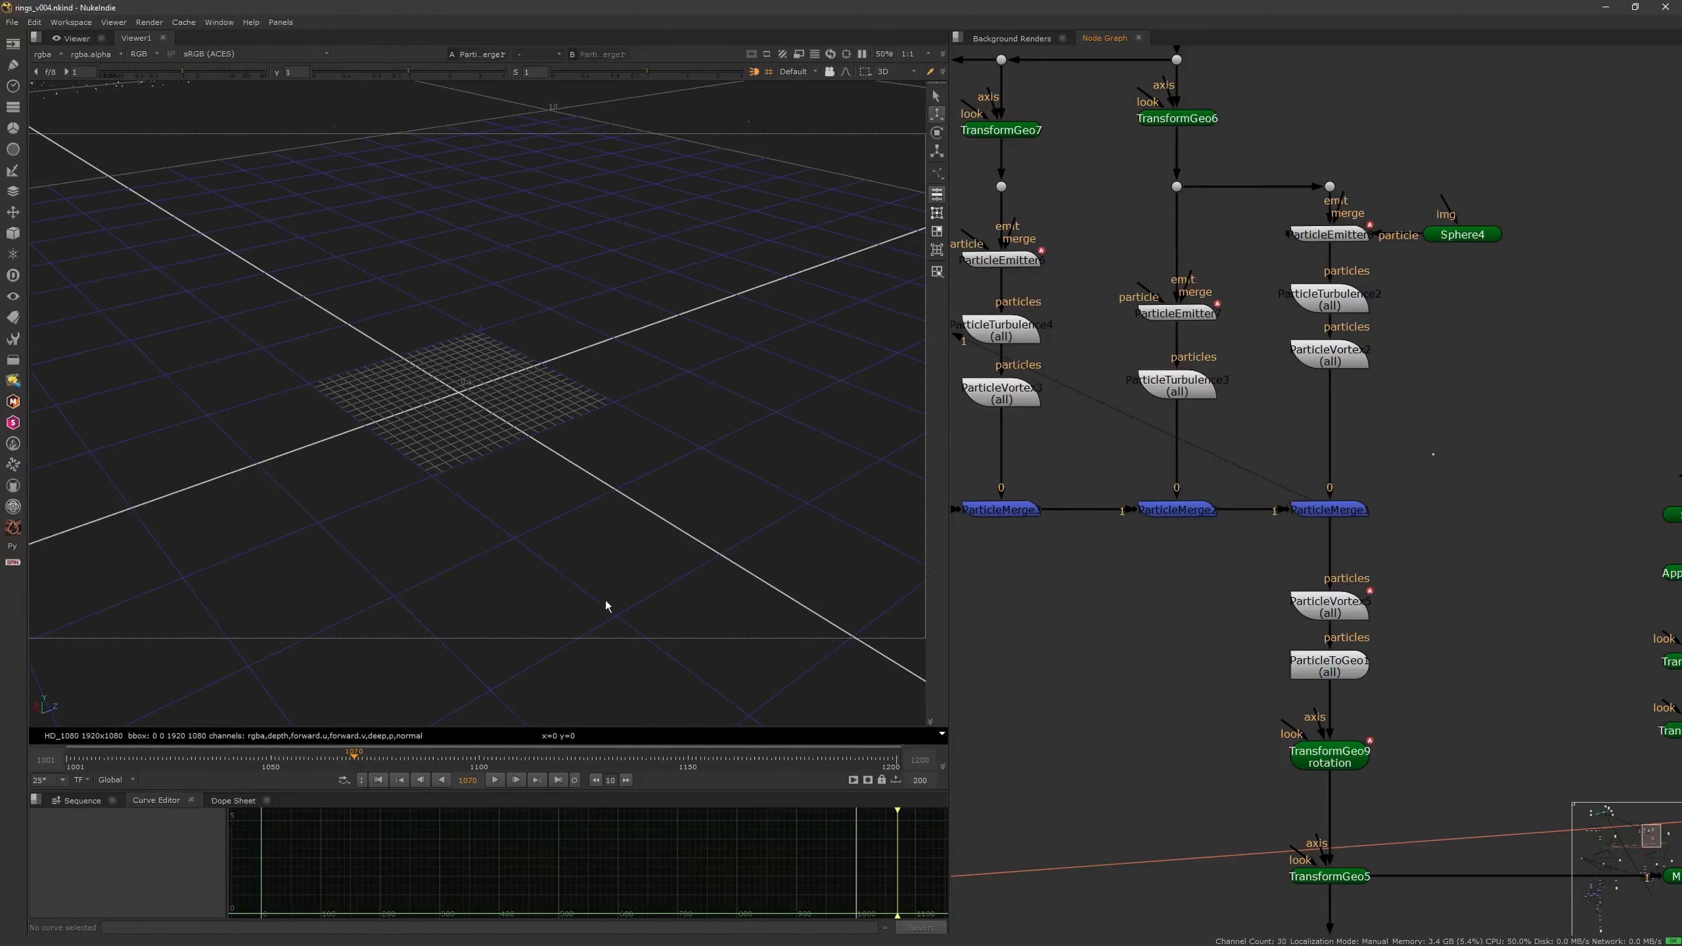
# Save the script as the new version rings_v005
pyautogui.scroll(-5, 606, 605)
pyautogui.click(12, 22)
pyautogui.click(72, 136)
# Inspect the merged particle rings and ParticleVortex2's output up close in the 3D viewer
pyautogui.scroll(-10, 652, 475)
pyautogui.moveTo(821, 643); pyautogui.dragTo(659, 555, button='middle')
pyautogui.scroll(-5, 667, 549)
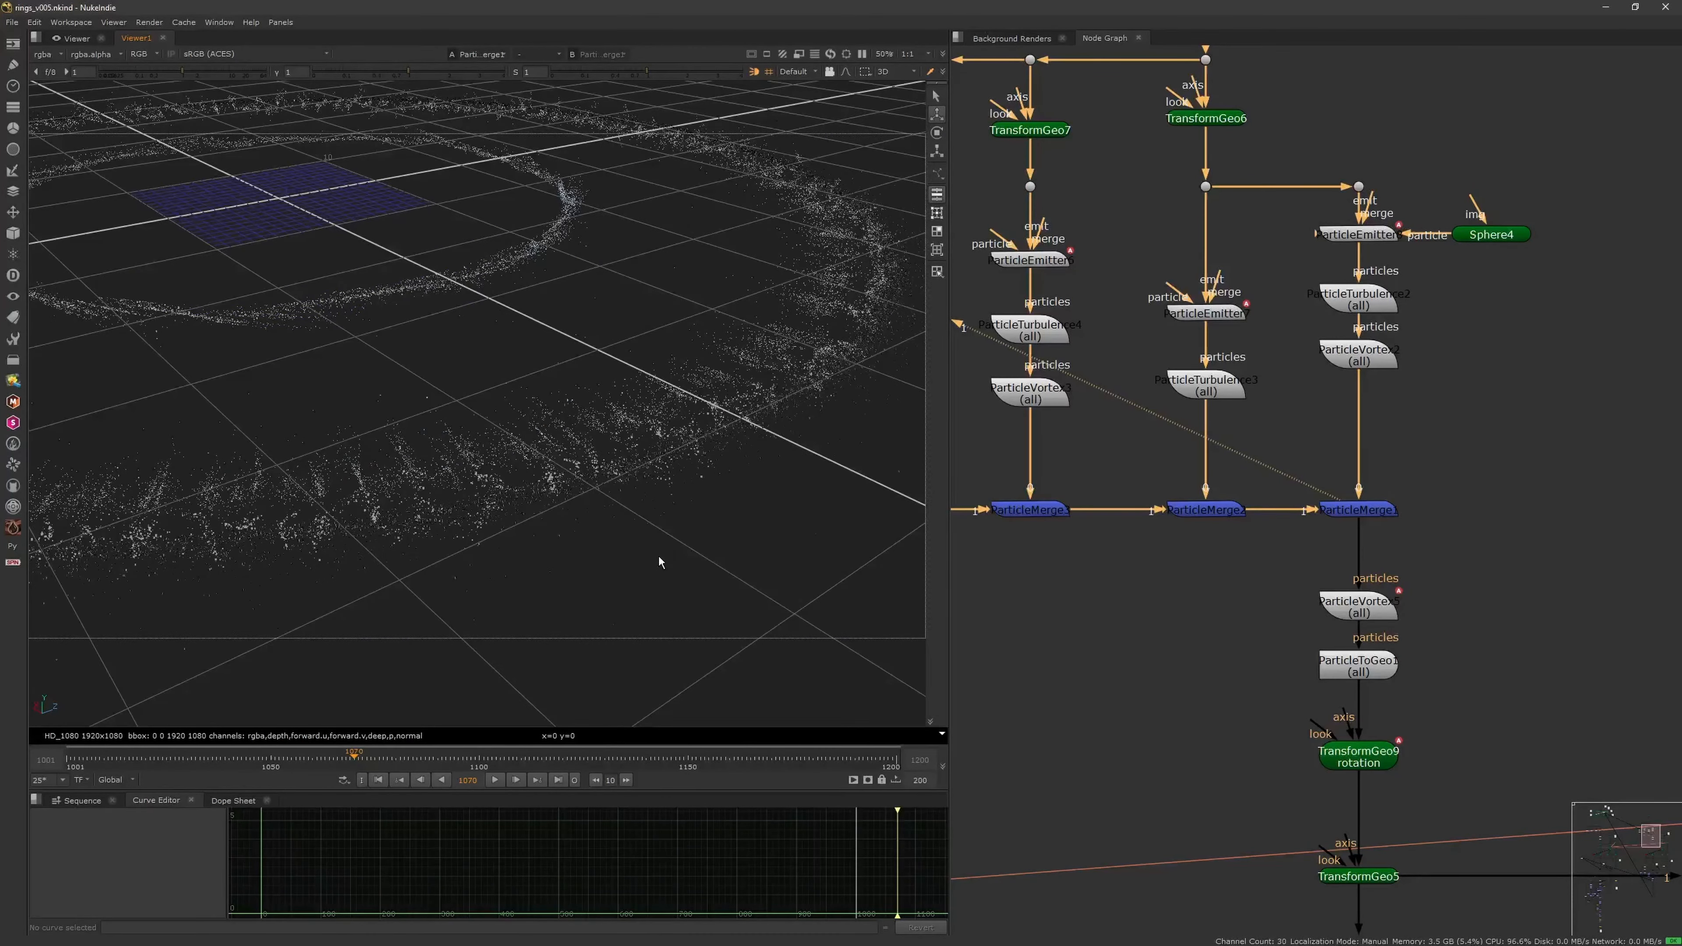
pyautogui.scroll(8, 697, 507)
pyautogui.scroll(-5, 693, 505)
pyautogui.click(1359, 356)
pyautogui.press('1')
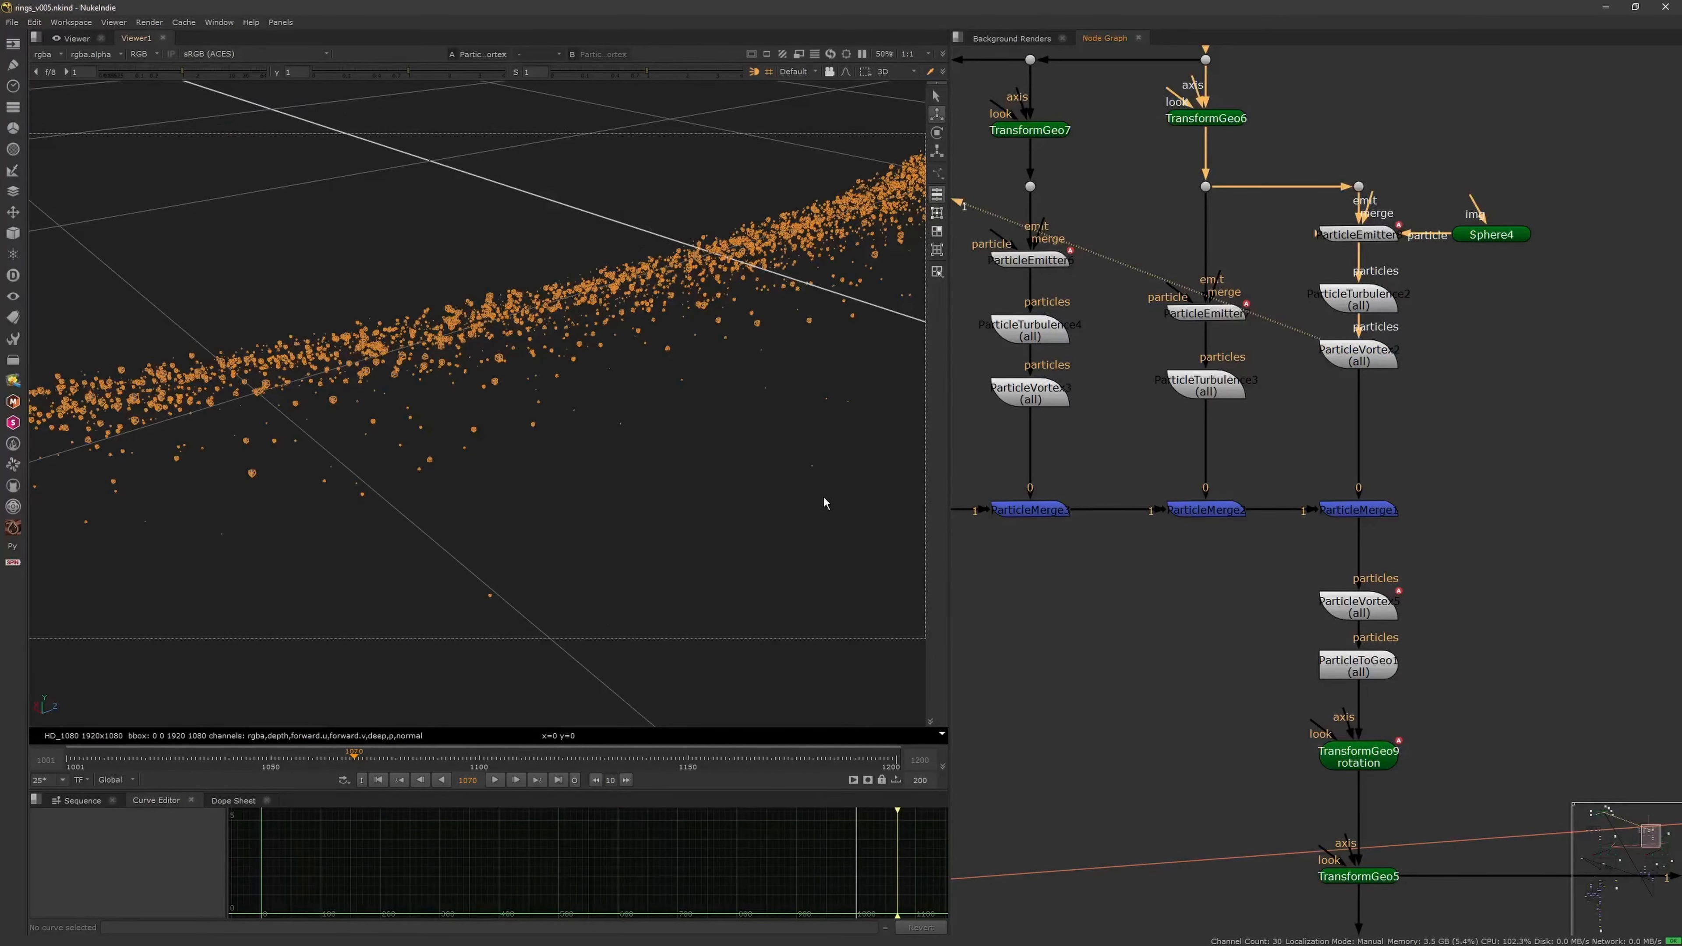
pyautogui.click(821, 494)
pyautogui.scroll(6, 783, 422)
pyautogui.press('f')
pyautogui.scroll(5, 748, 459)
pyautogui.click(1359, 355)
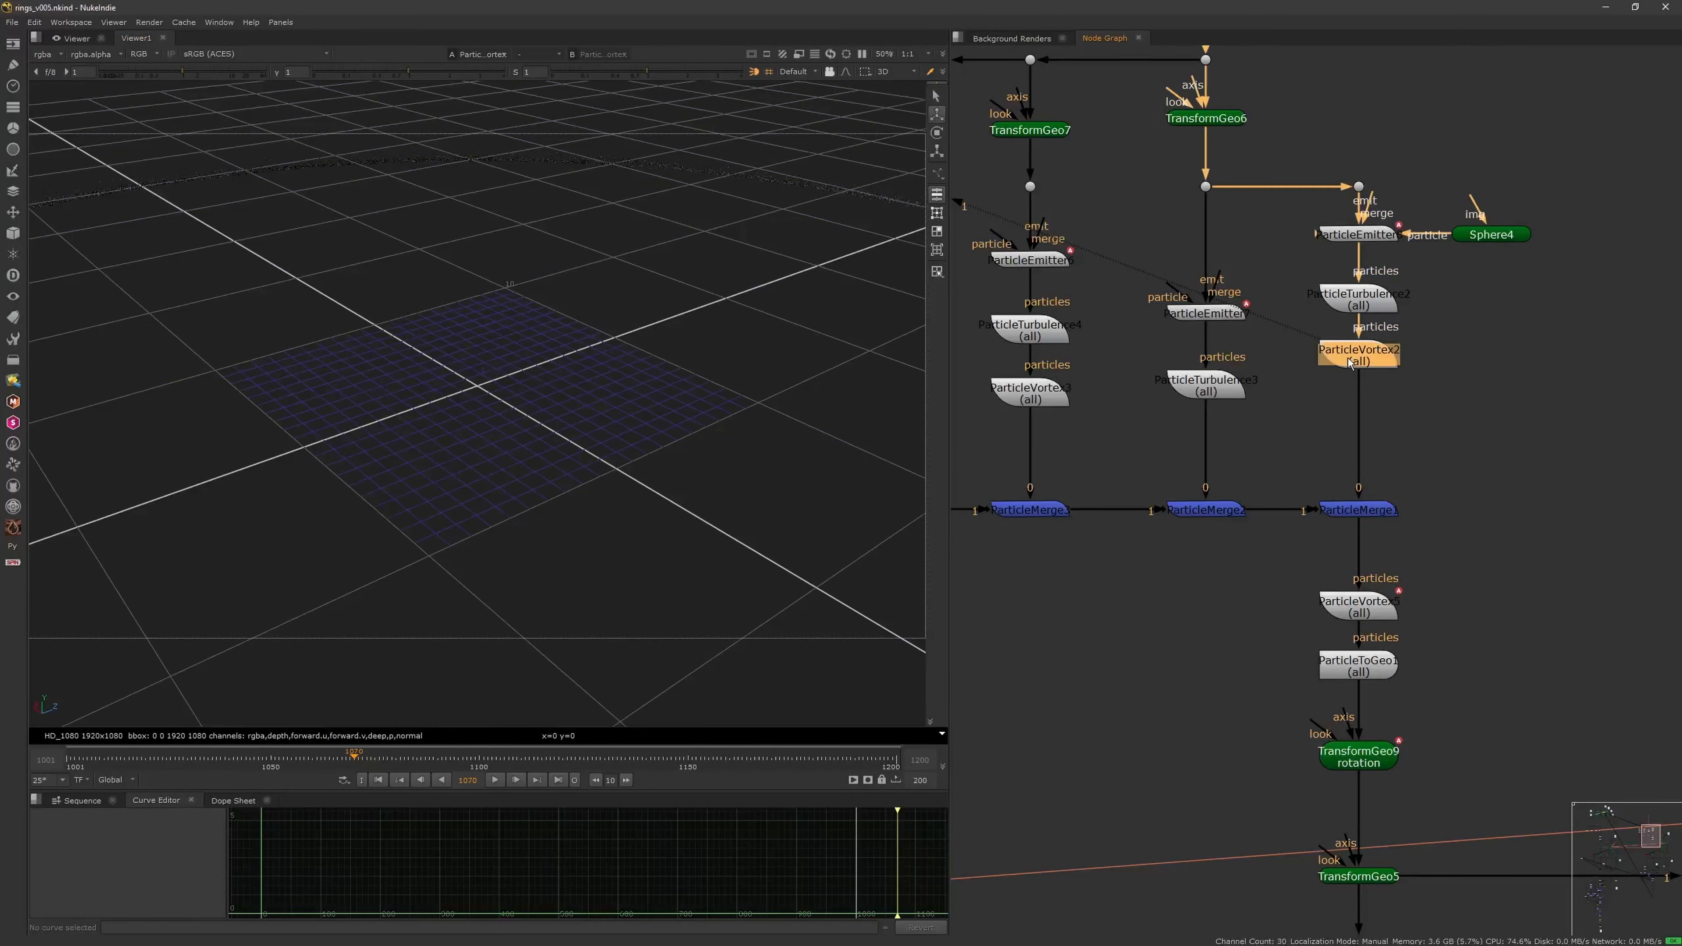
pyautogui.moveTo(821, 360); pyautogui.dragTo(615, 591, button='middle')
pyautogui.click(828, 352)
pyautogui.scroll(10, 815, 355)
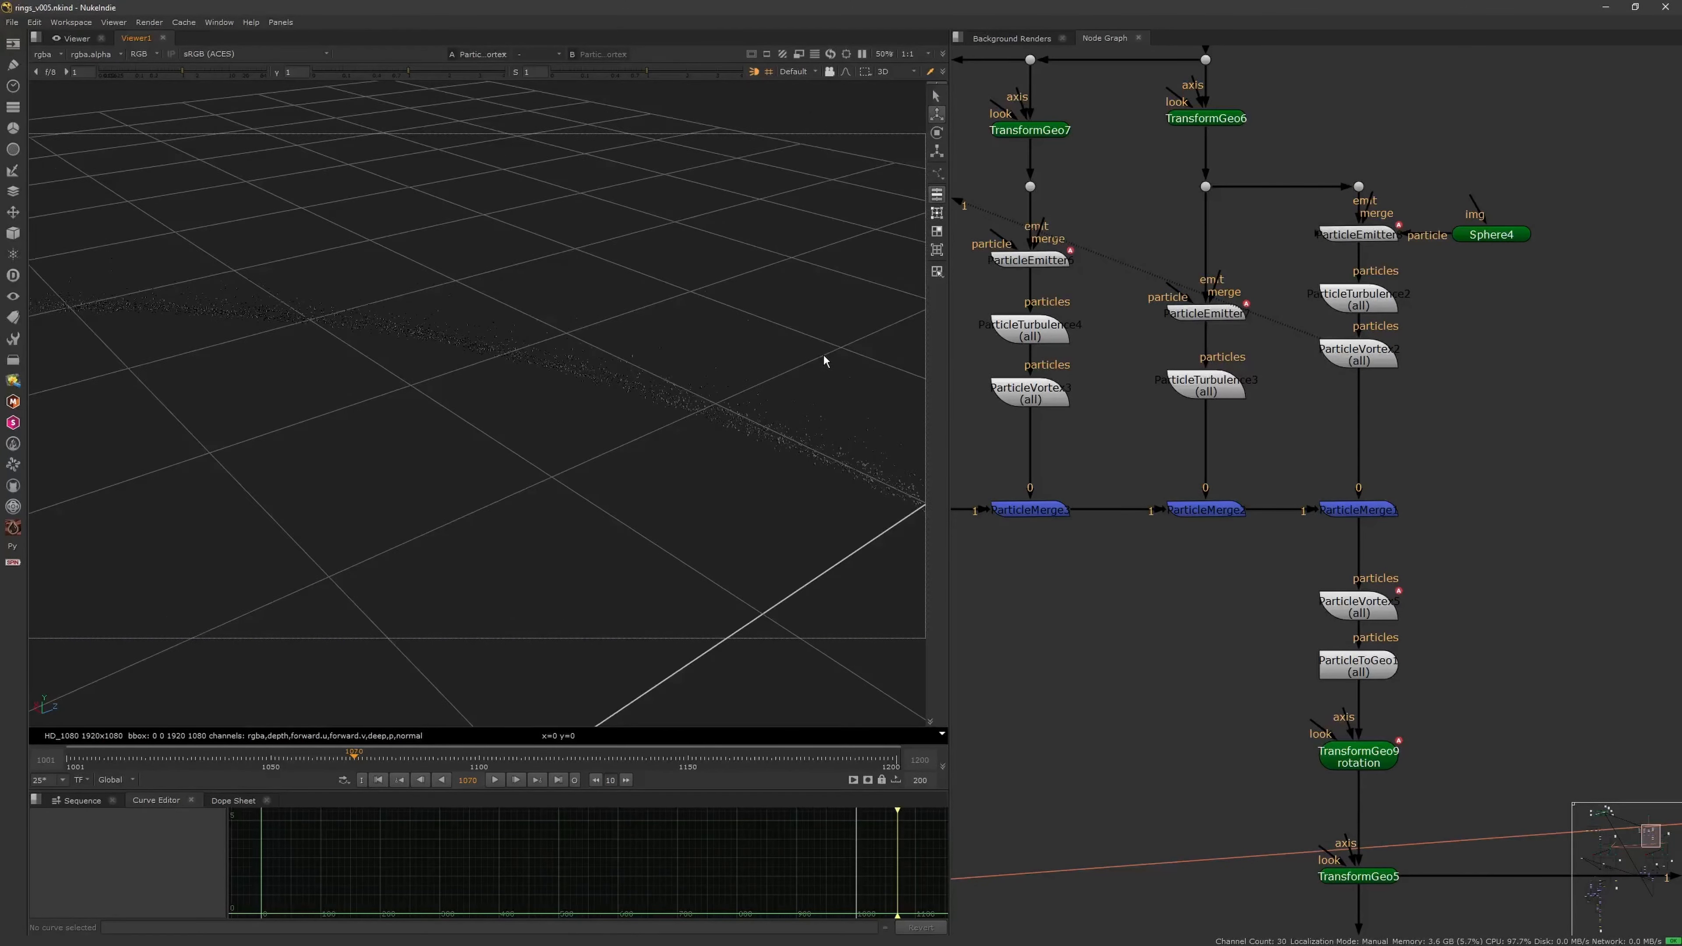
pyautogui.press('f')
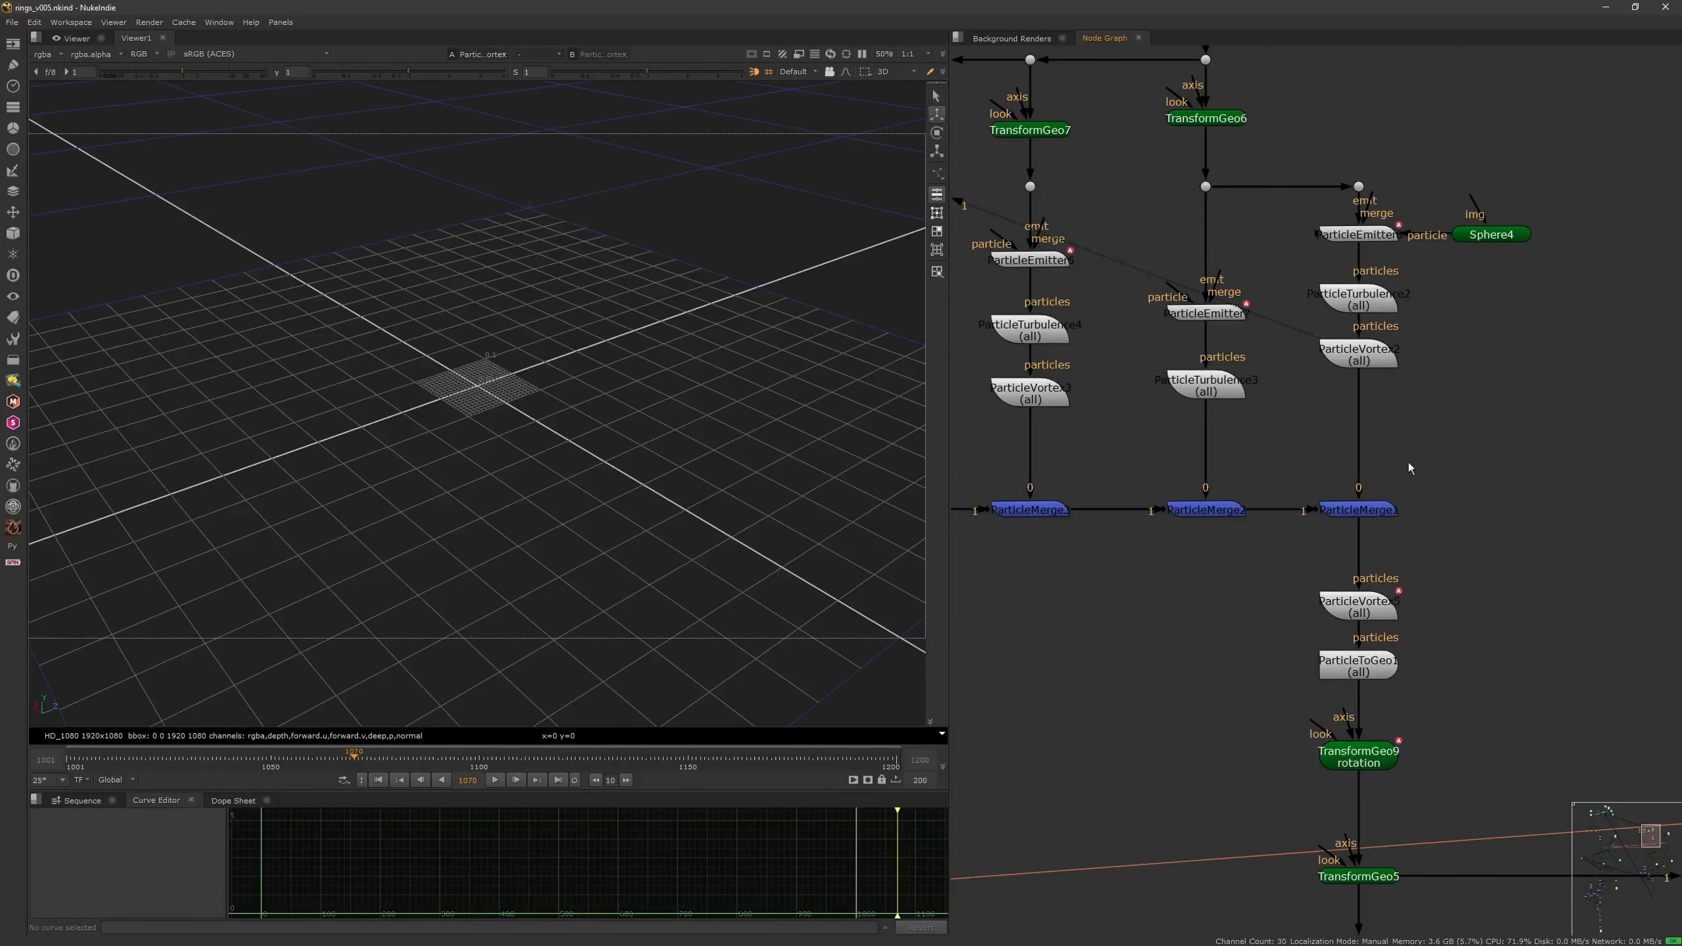
# View the outputs of the ParticleVortex below the merges and of ParticleToGeo1
pyautogui.moveTo(1417, 751); pyautogui.dragTo(1393, 413, button='middle')
pyautogui.click(1339, 274)
pyautogui.press('1')
pyautogui.click(1337, 290)
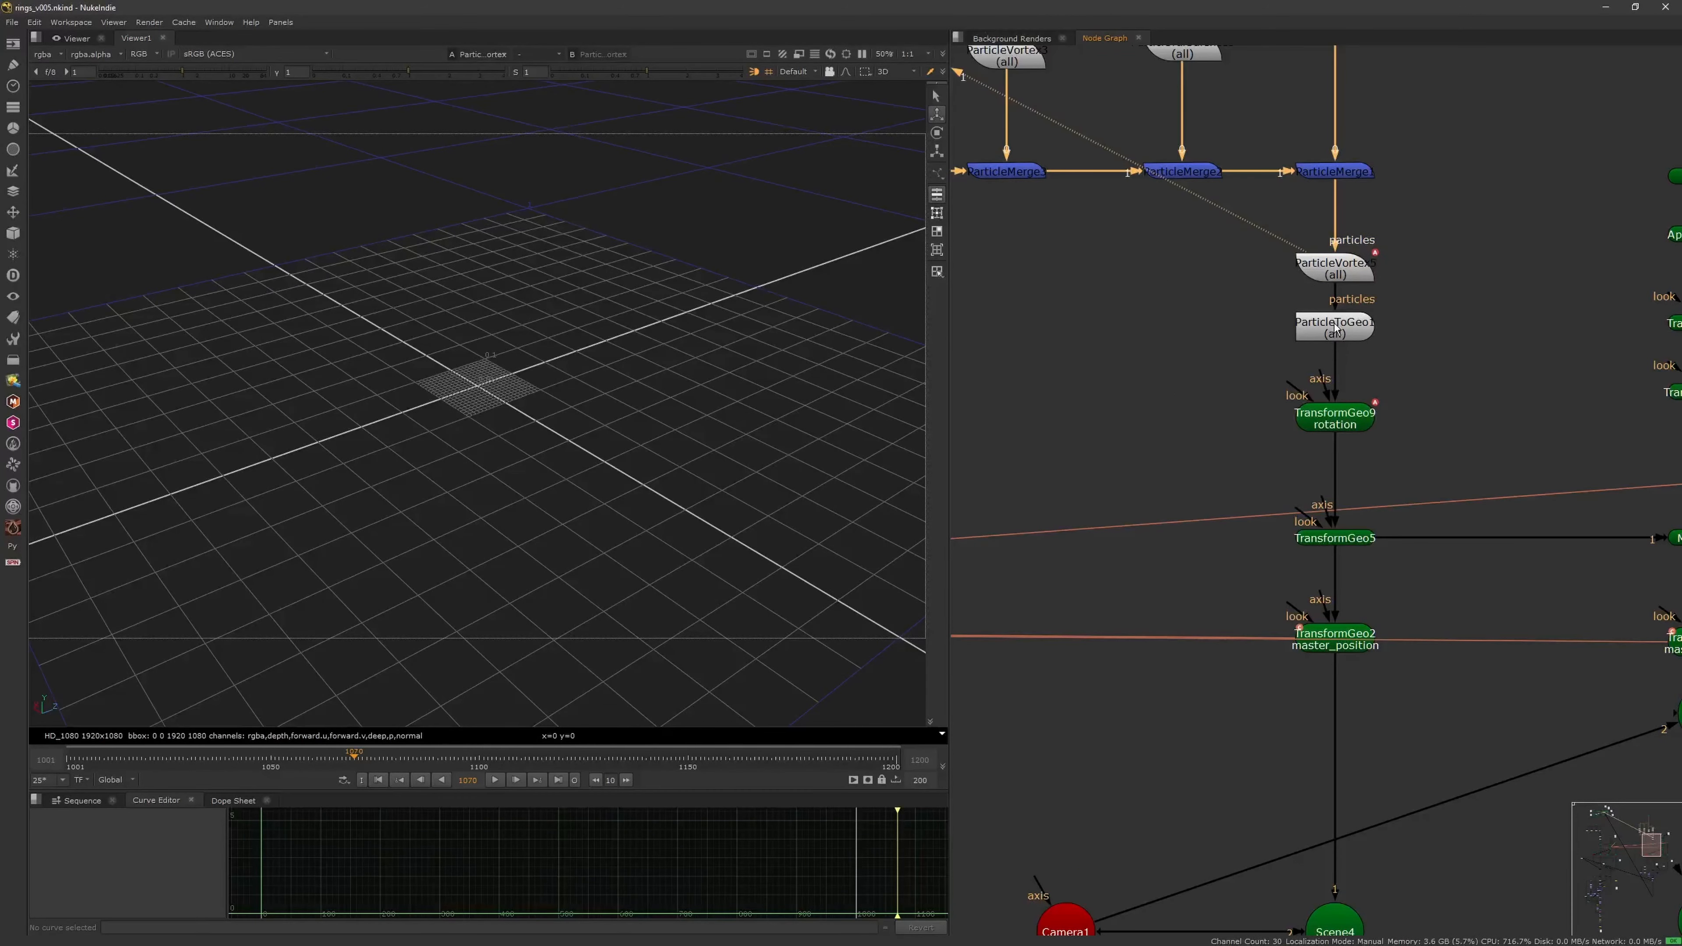
pyautogui.scroll(-5, 1336, 328)
pyautogui.moveTo(1298, 485); pyautogui.dragTo(1326, 348, button='middle')
pyautogui.scroll(3, 1365, 199)
pyautogui.click(1343, 206)
pyautogui.press('1')
pyautogui.click(1339, 223)
pyautogui.moveTo(1257, 178); pyautogui.dragTo(1362, 564, button='middle')
pyautogui.doubleClick(1133, 322)
pyautogui.press('Escape')
pyautogui.moveTo(1454, 517); pyautogui.dragTo(1316, 191, button='middle')
pyautogui.scroll(3, 1316, 191)
pyautogui.click(1305, 241)
pyautogui.moveTo(1318, 185); pyautogui.dragTo(1318, 199)
pyautogui.moveTo(1317, 326); pyautogui.dragTo(1415, 233)
pyautogui.press('Tab')
pyautogui.write('particlec')
pyautogui.press('Return')
pyautogui.click(1254, 210)
pyautogui.moveTo(1326, 282); pyautogui.dragTo(1326, 315)
pyautogui.moveTo(1404, 235); pyautogui.dragTo(1303, 214)
pyautogui.moveTo(1318, 314); pyautogui.dragTo(1317, 291)
pyautogui.click(1381, 265)
pyautogui.press('Delete')
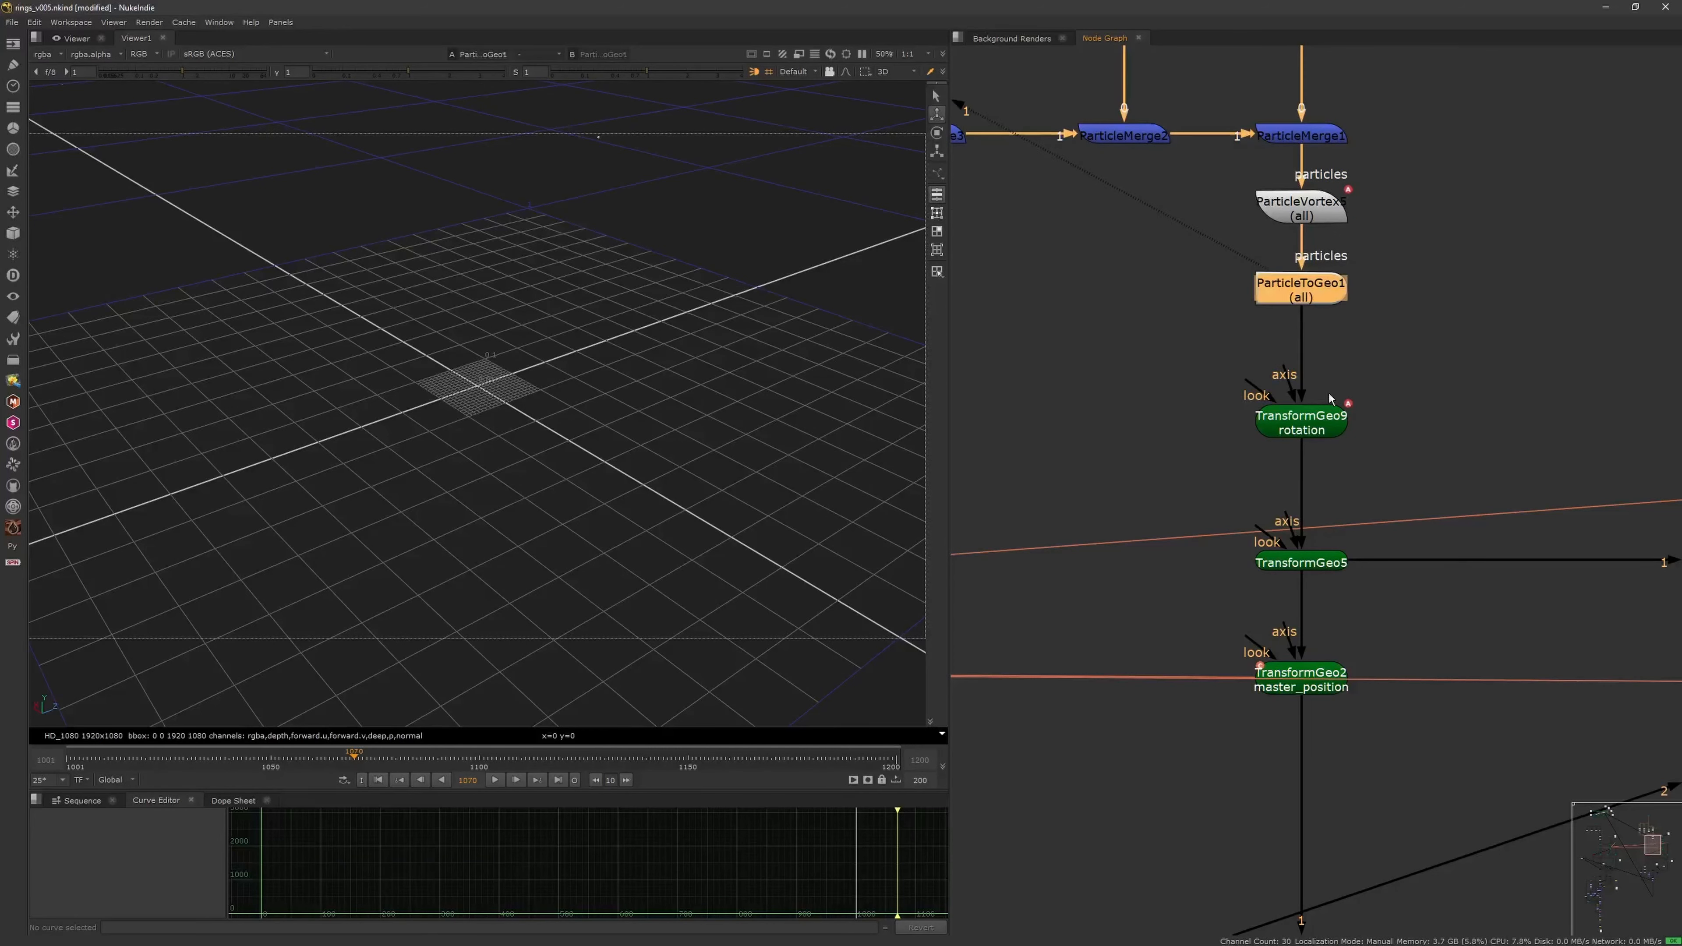
# View the outputs of TransformGeo9, TransformGeo5, TransformGeo2 and Scene4 one after another down the ring branch
pyautogui.keyDown('ctrl'); pyautogui.keyDown('shift'); pyautogui.click(1328, 419); pyautogui.keyUp('shift'); pyautogui.keyUp('ctrl')
pyautogui.moveTo(1328, 619); pyautogui.dragTo(1328, 446, button='middle')
pyautogui.keyDown('ctrl'); pyautogui.keyDown('shift'); pyautogui.click(1322, 391); pyautogui.keyUp('shift'); pyautogui.keyUp('ctrl')
pyautogui.moveTo(1326, 509); pyautogui.dragTo(1325, 345, button='middle')
pyautogui.keyDown('ctrl'); pyautogui.keyDown('shift'); pyautogui.click(1323, 347); pyautogui.keyUp('shift'); pyautogui.keyUp('ctrl')
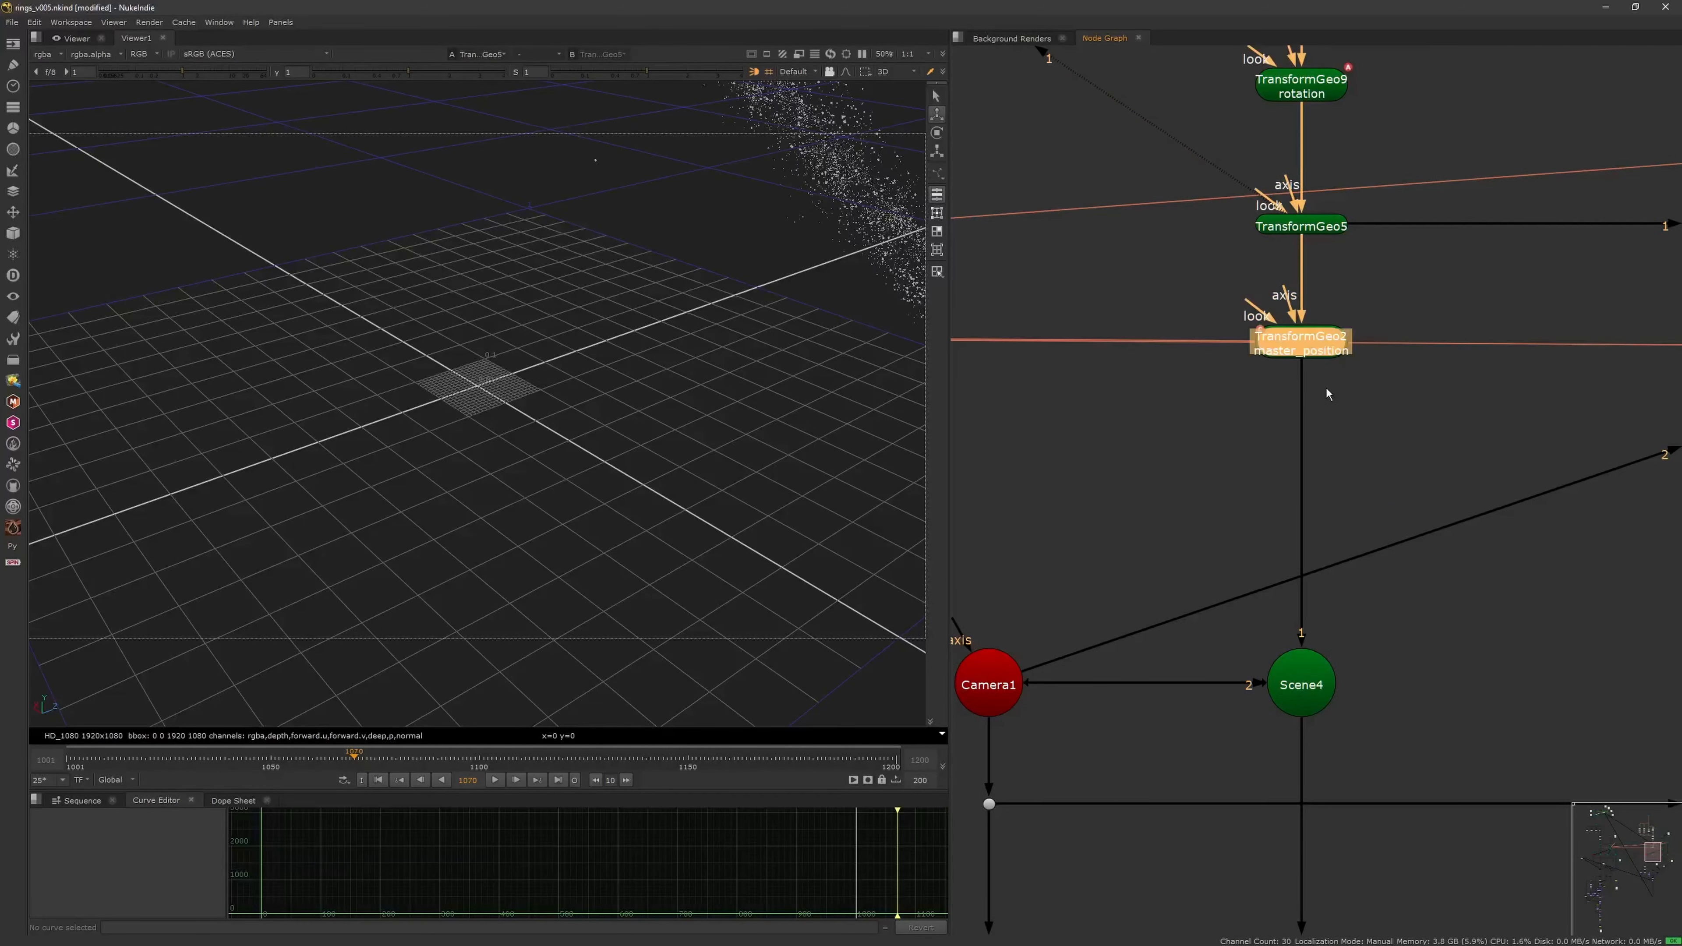
pyautogui.moveTo(1329, 539); pyautogui.dragTo(1314, 338, button='middle')
pyautogui.keyDown('ctrl'); pyautogui.keyDown('shift'); pyautogui.click(1309, 495); pyautogui.keyUp('shift'); pyautogui.keyUp('ctrl')
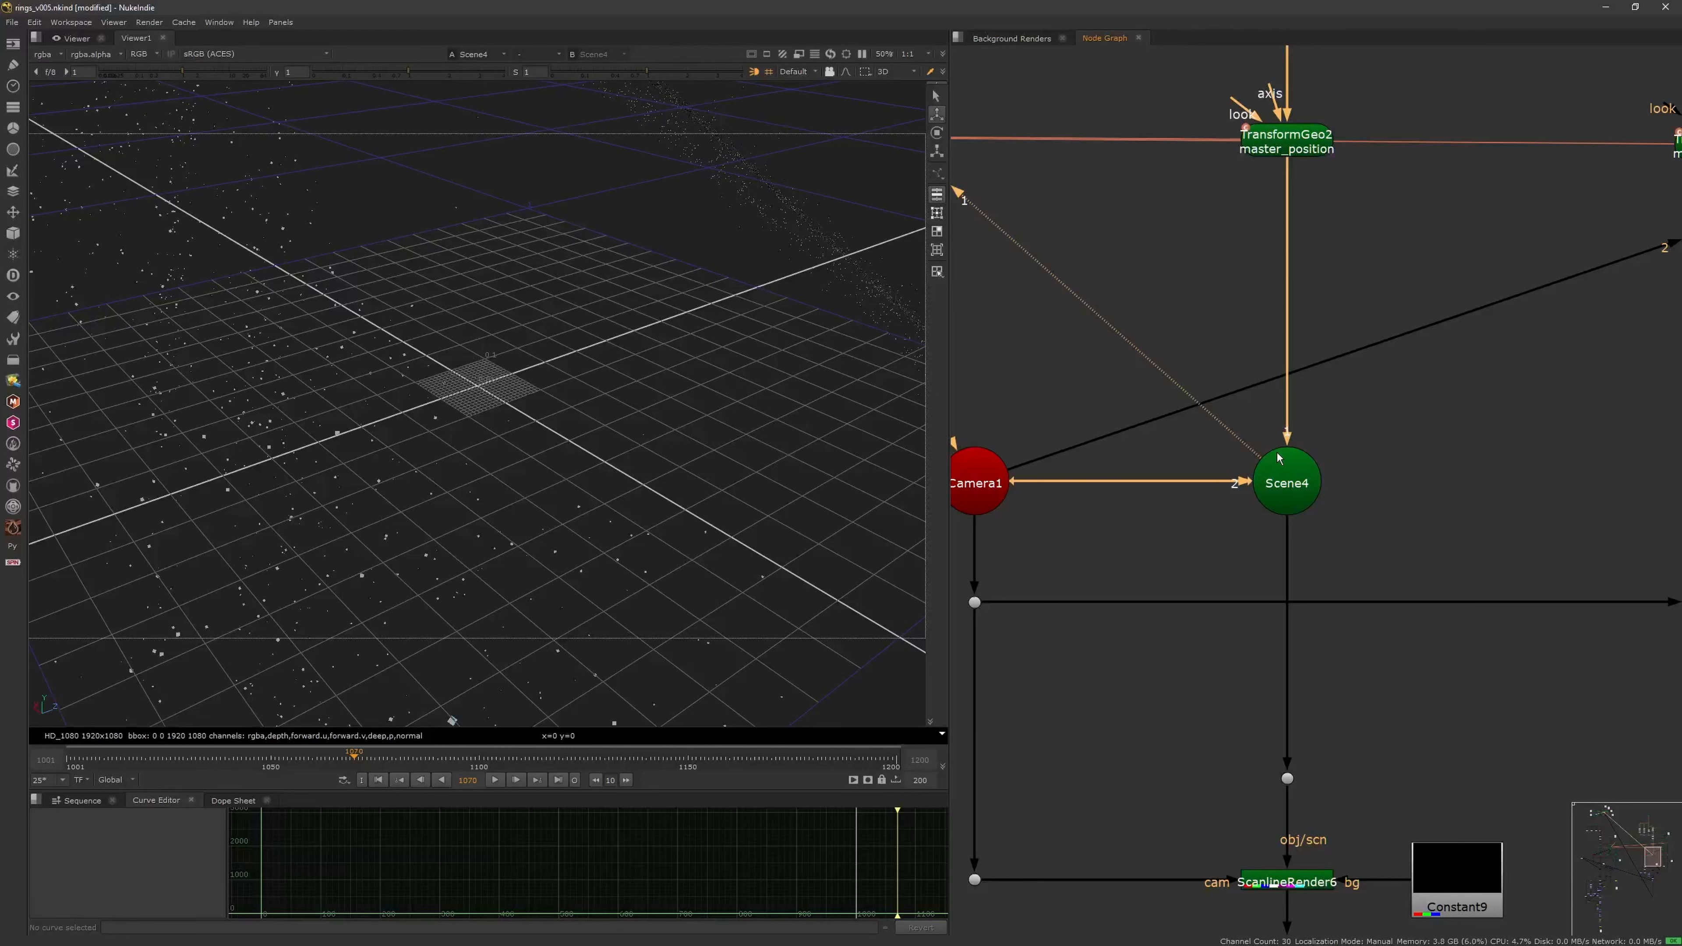
pyautogui.moveTo(1307, 918); pyautogui.dragTo(1266, 483, button='middle')
pyautogui.moveTo(1266, 560); pyautogui.dragTo(1315, 419, button='middle')
pyautogui.scroll(-4, 1315, 419)
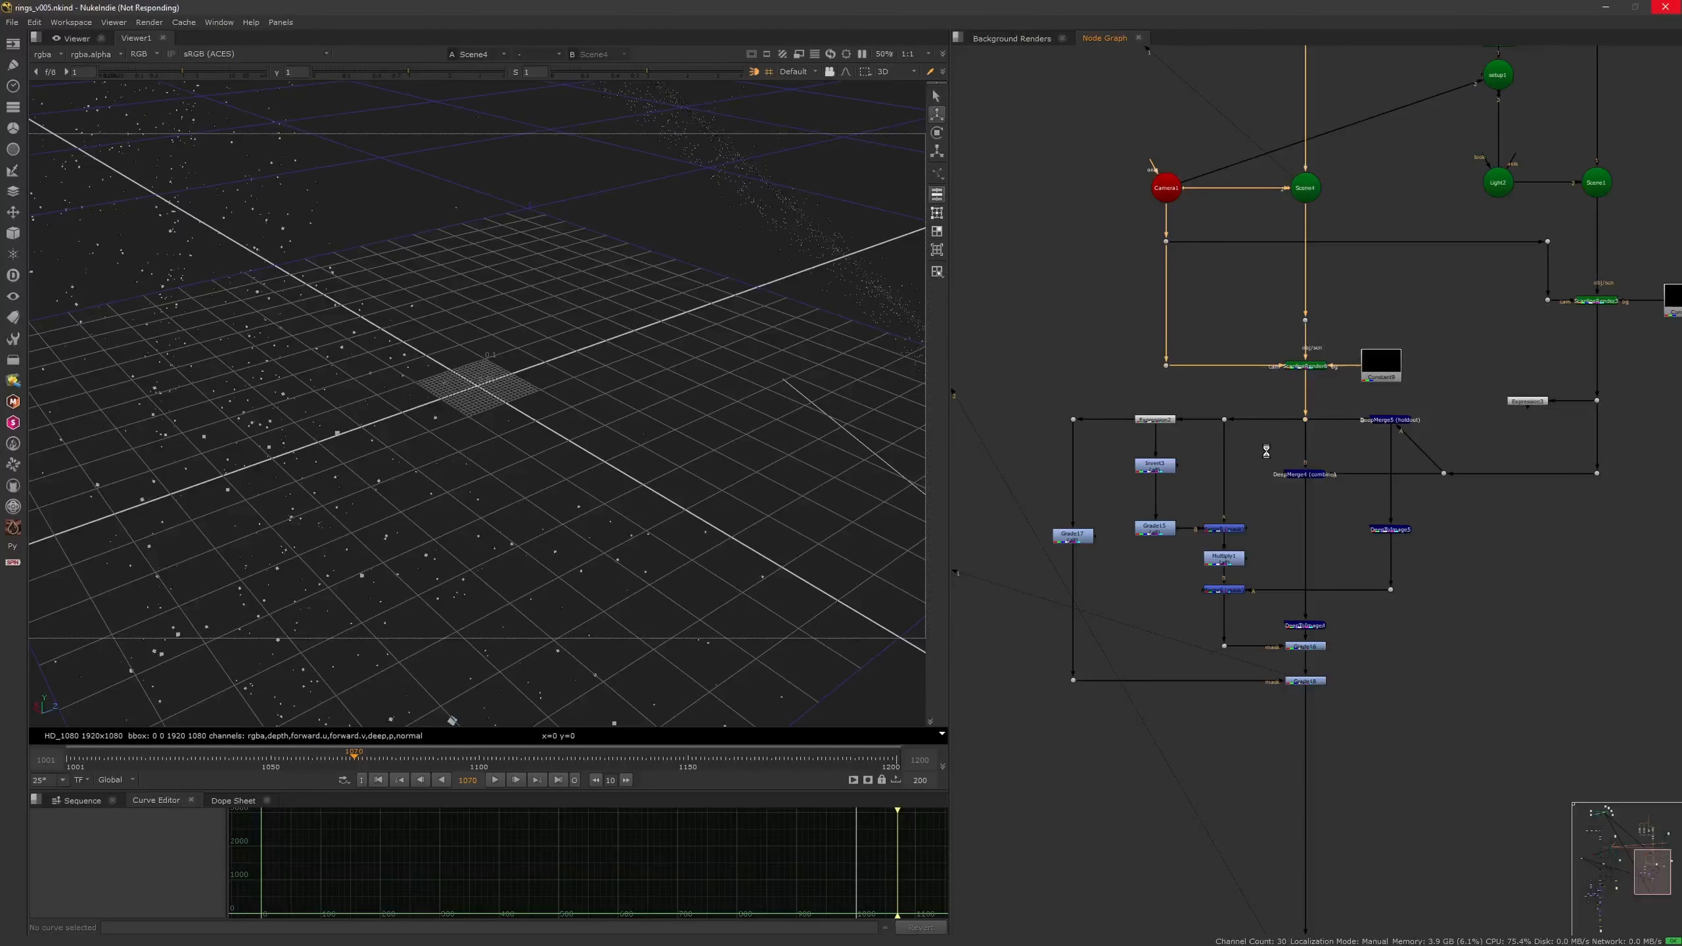
# Move Scene4 down and connect Light2 to it, and inspect the rendered rings up close
pyautogui.press('Tab')
pyautogui.moveTo(1272, 442); pyautogui.dragTo(1215, 543, button='middle')
pyautogui.moveTo(1262, 337); pyautogui.dragTo(1260, 370)
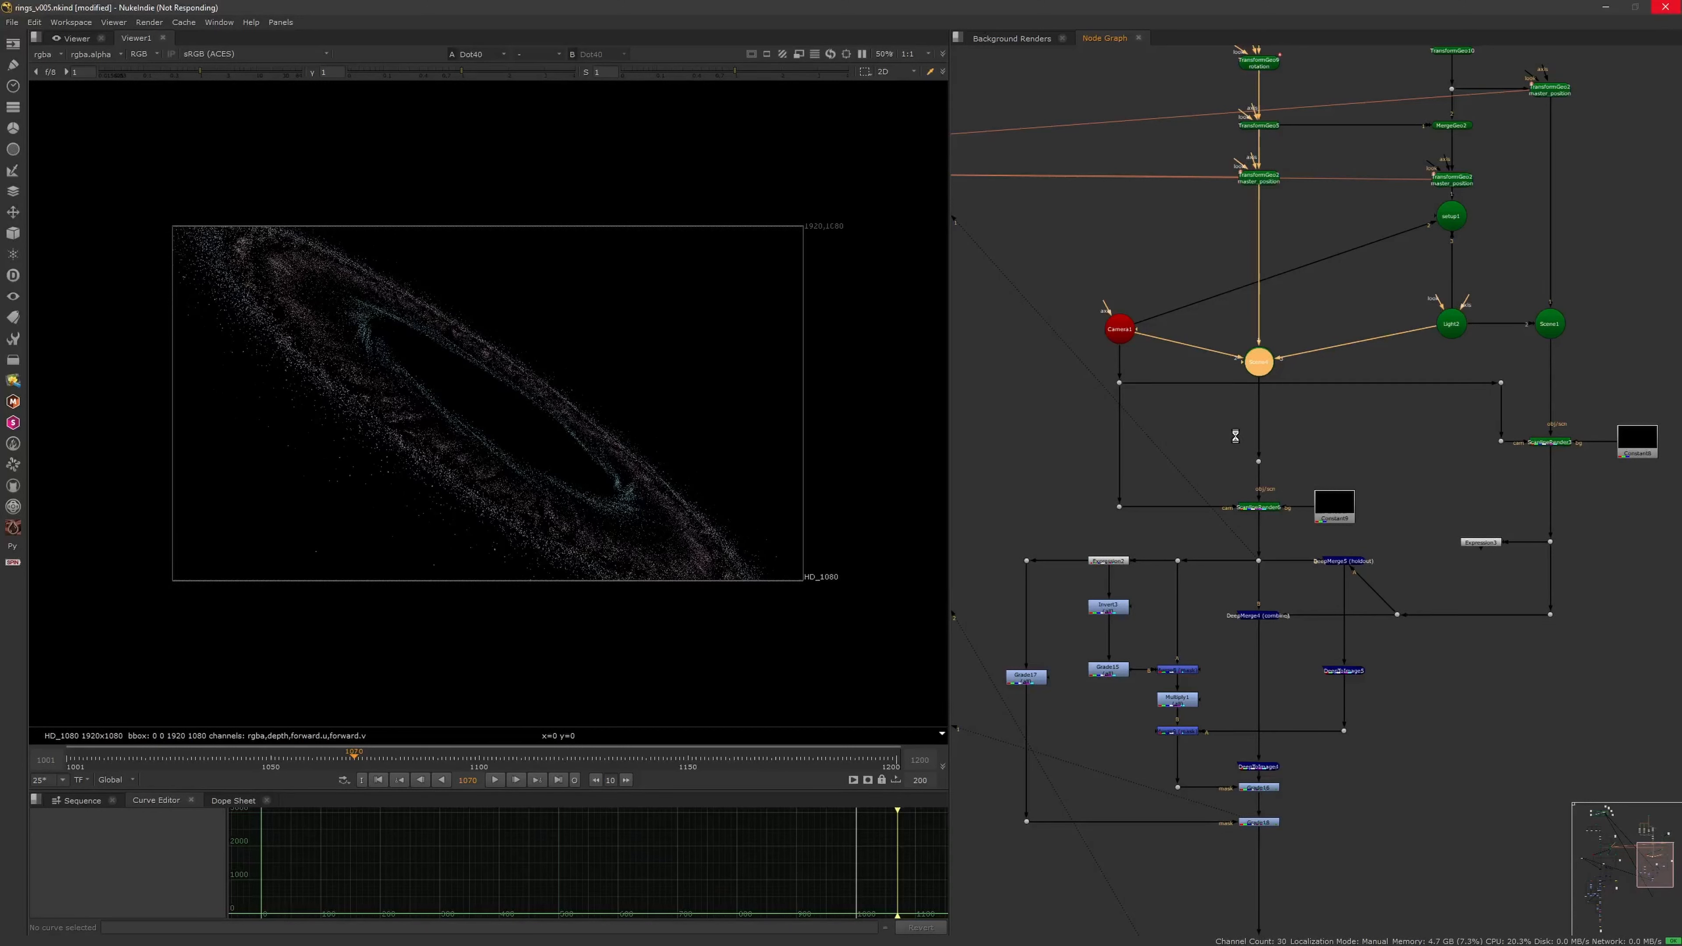
pyautogui.click(1226, 449)
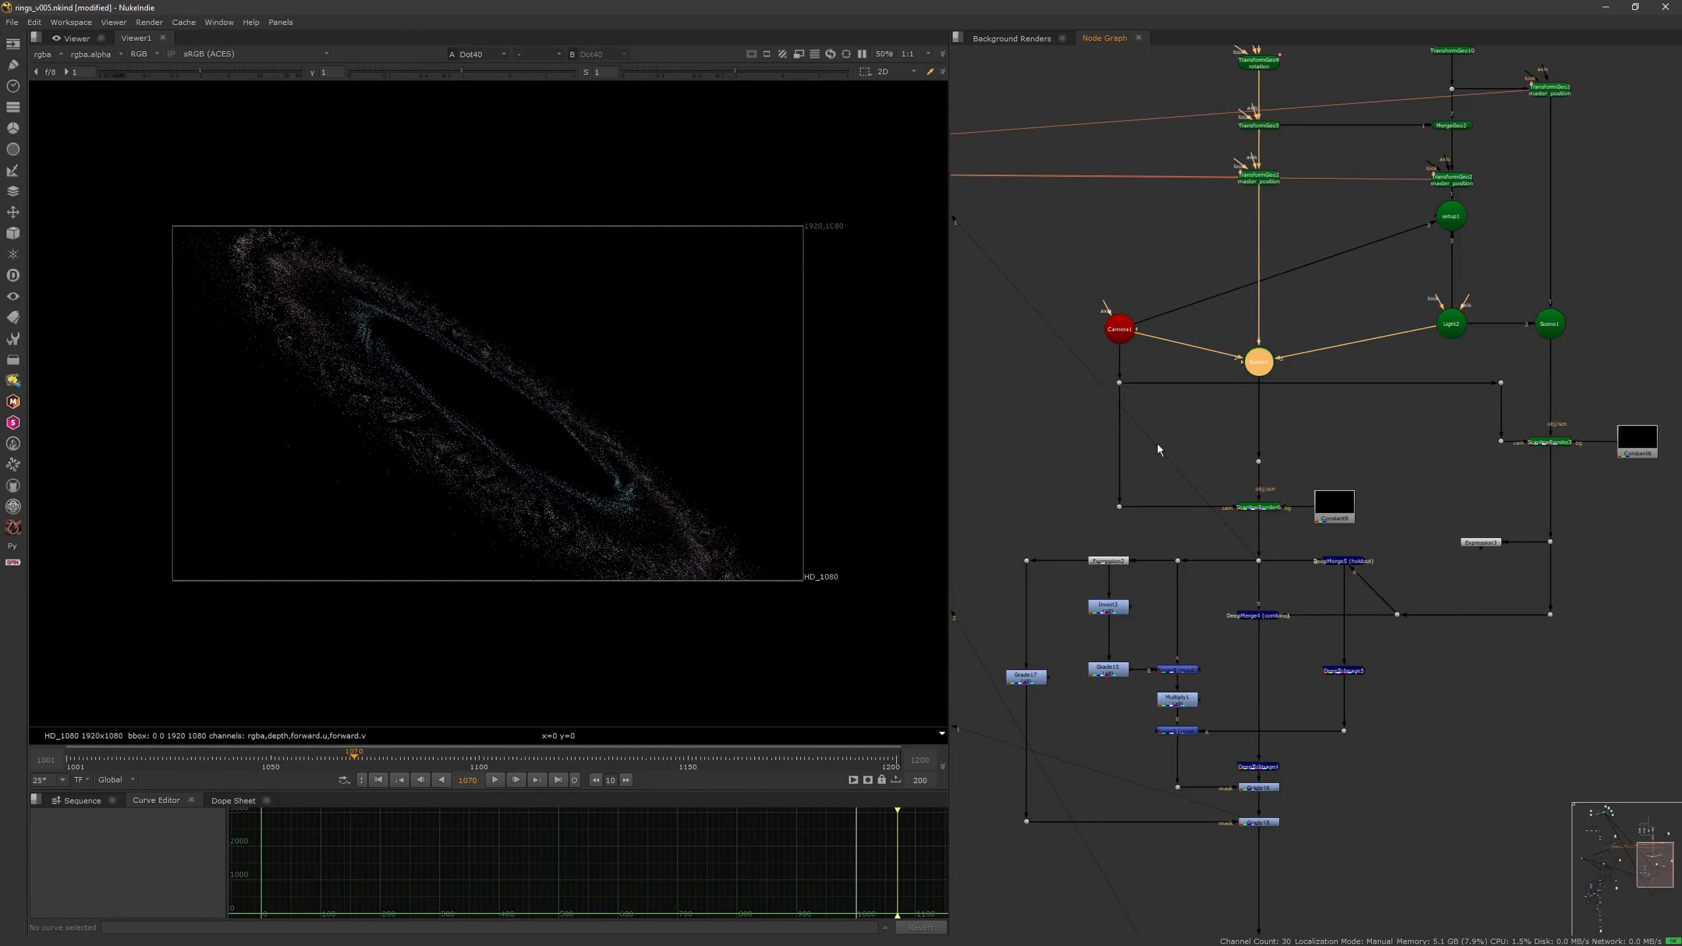
pyautogui.moveTo(808, 265); pyautogui.dragTo(861, 259, button='middle')
pyautogui.click(885, 55)
pyautogui.click(891, 146)
pyautogui.moveTo(363, 521); pyautogui.dragTo(453, 575, button='middle')
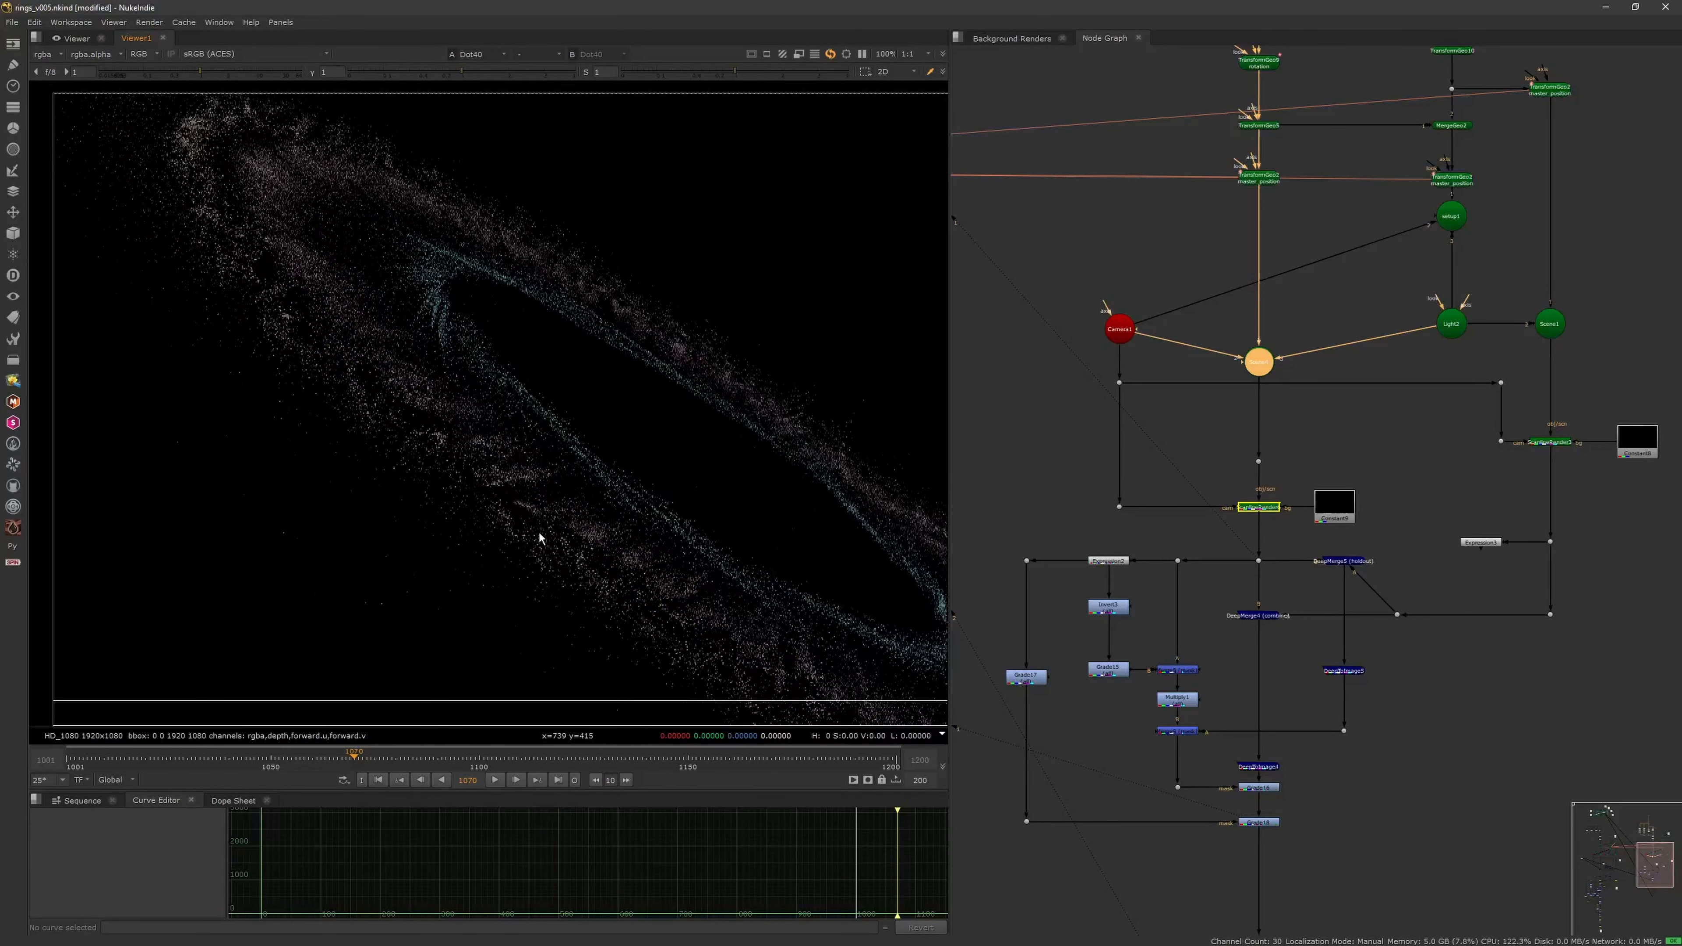
pyautogui.press('-')
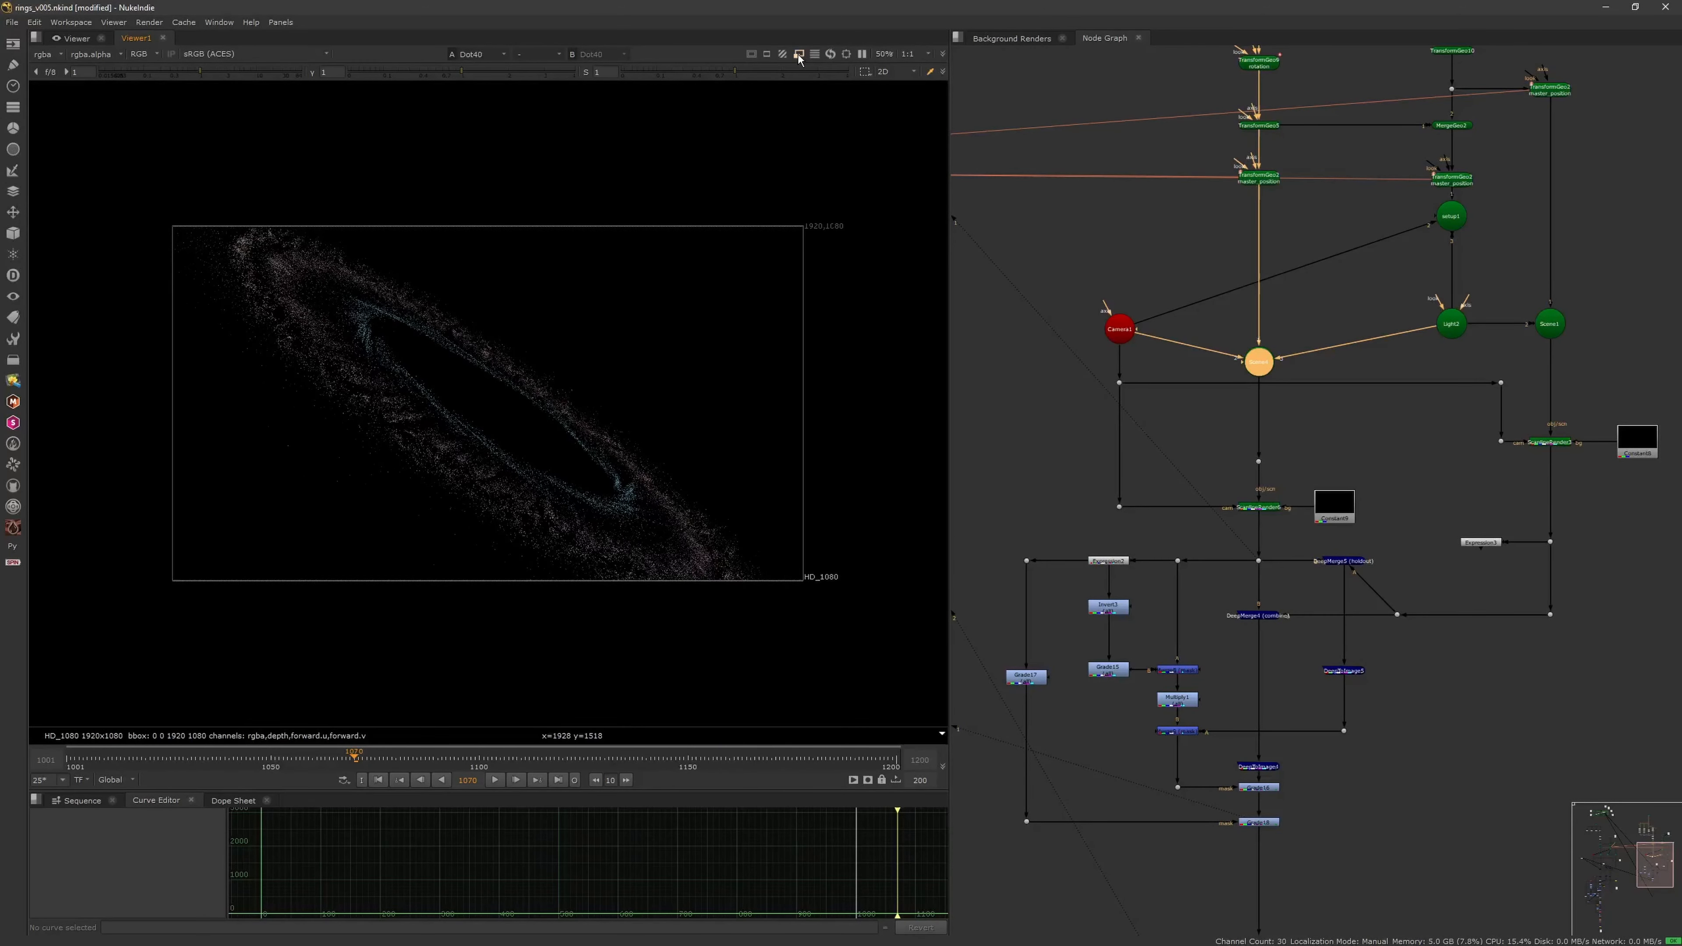